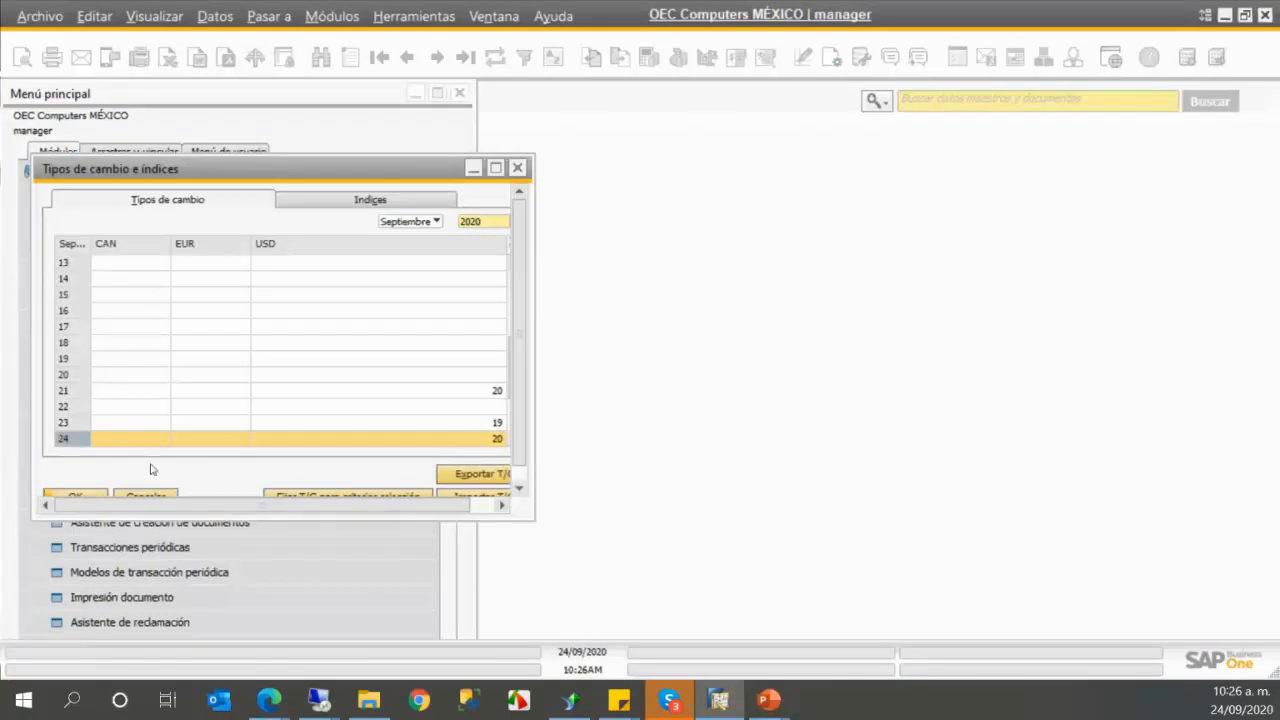
- Accept the exchange rates and browse the Entrega documents to the delivery for Cliente Mostrador
left_click(88, 497)
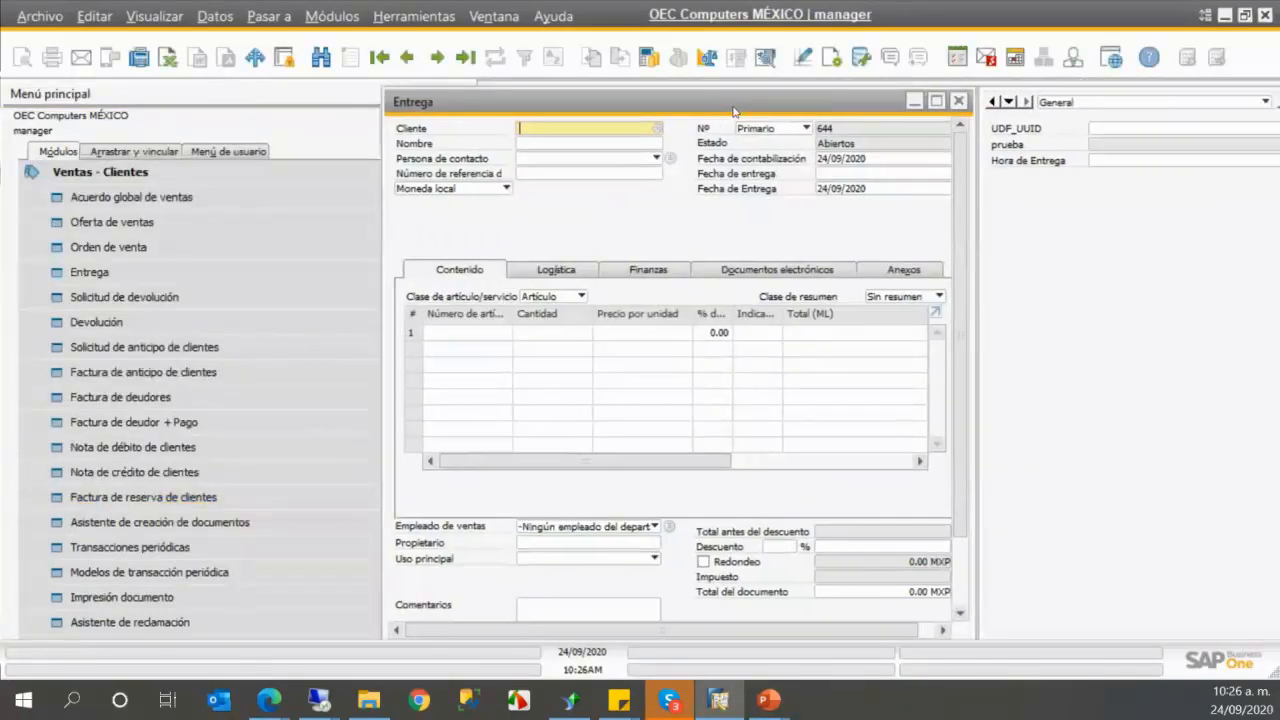
left_click(408, 58)
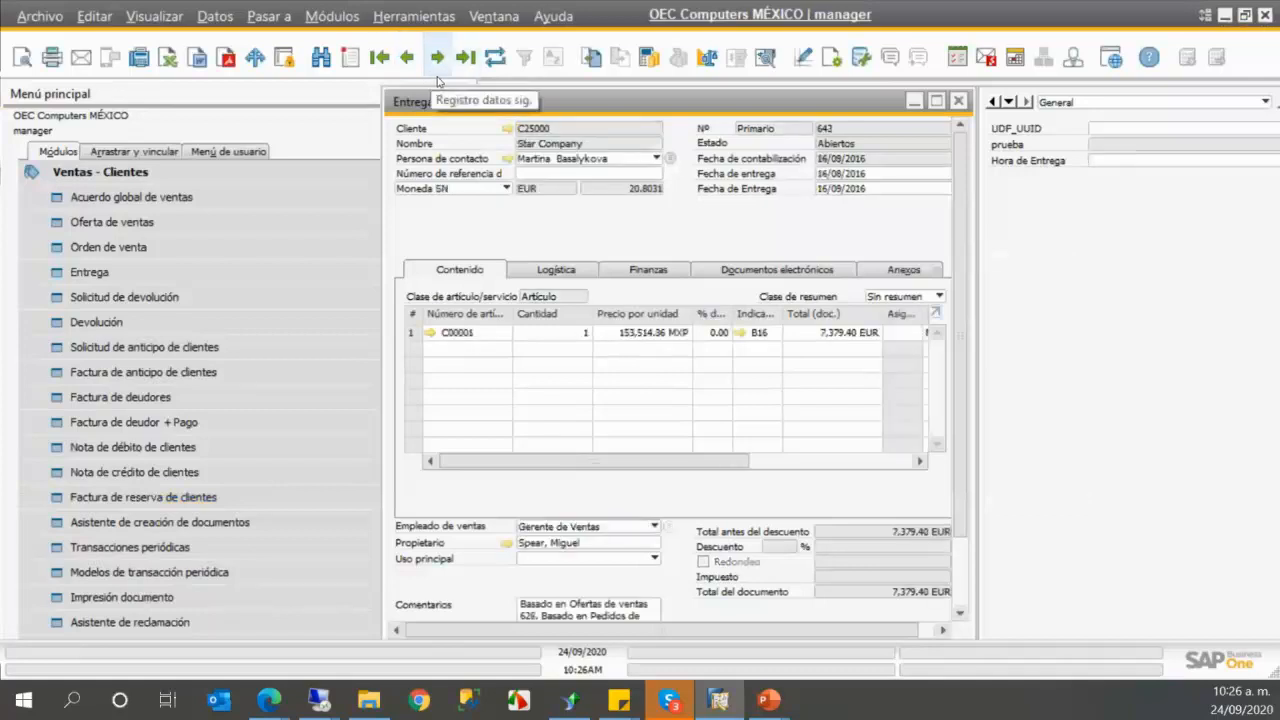
left_click(409, 58)
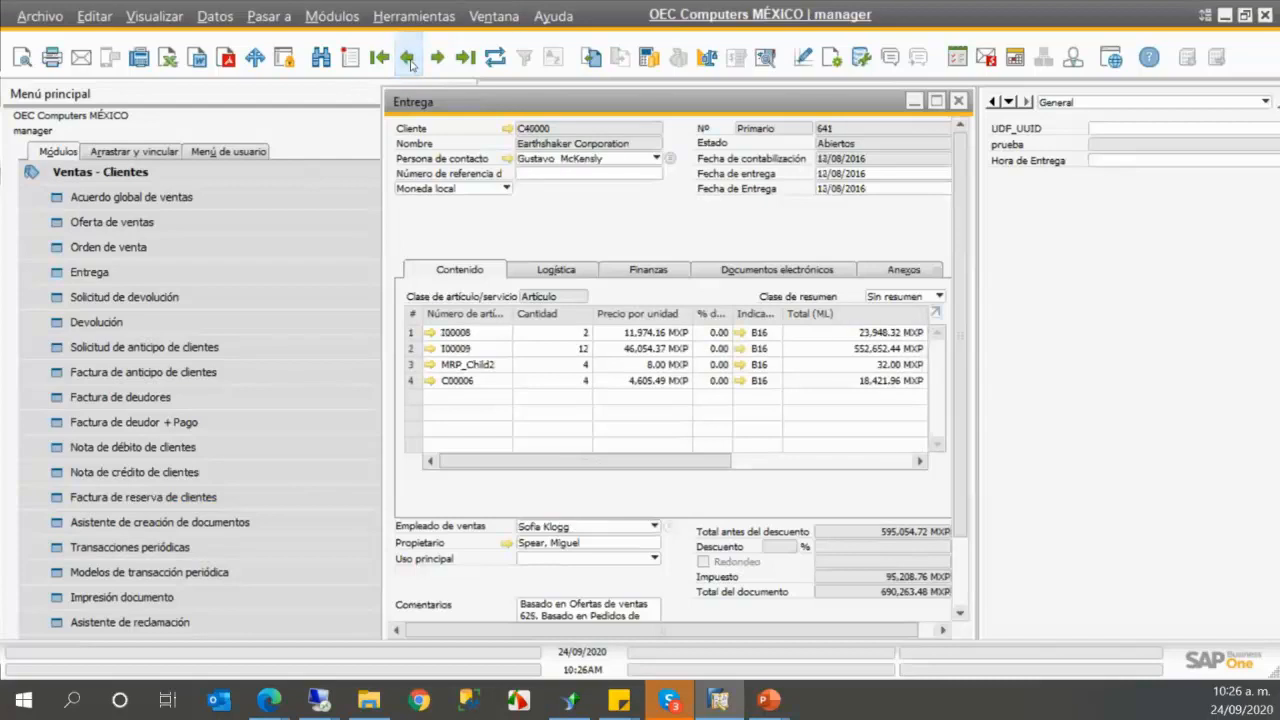
left_click_drag(615, 102, 528, 100)
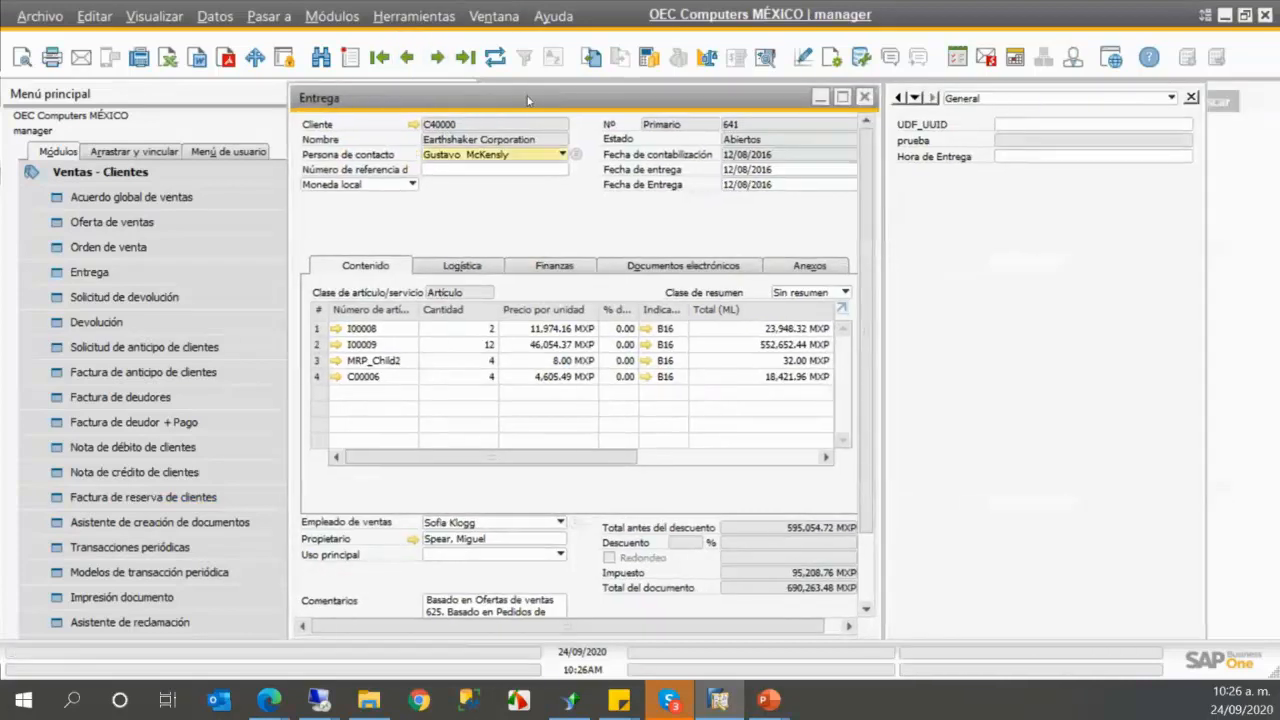
left_click(440, 58)
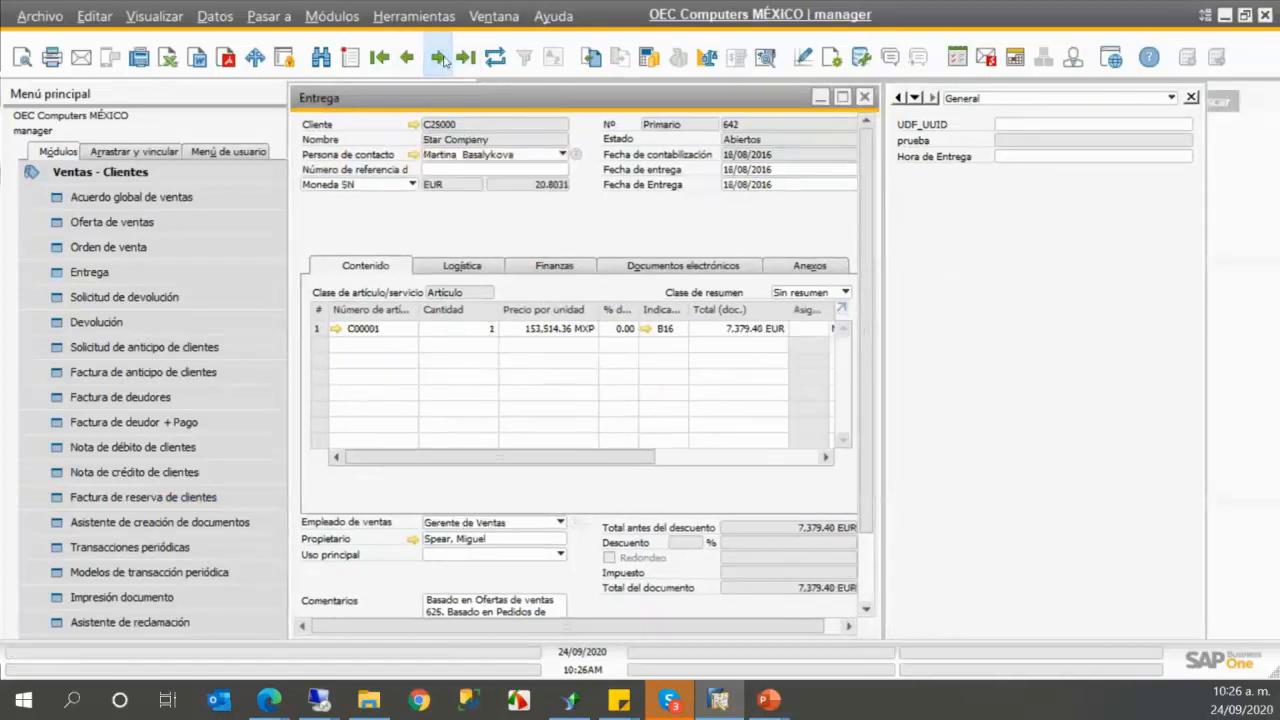
left_click(440, 58)
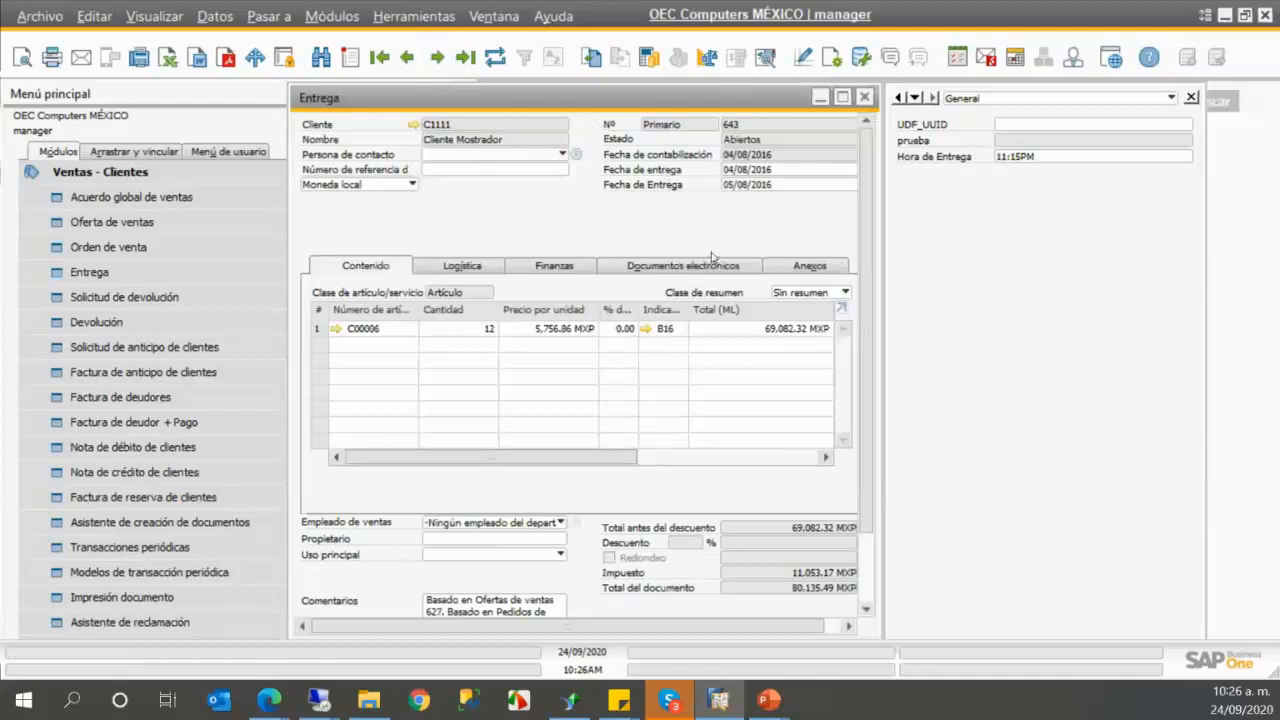
- Check the value of the user-defined field Hora de Entrega on the delivery
left_click(1033, 160)
left_click(1049, 157)
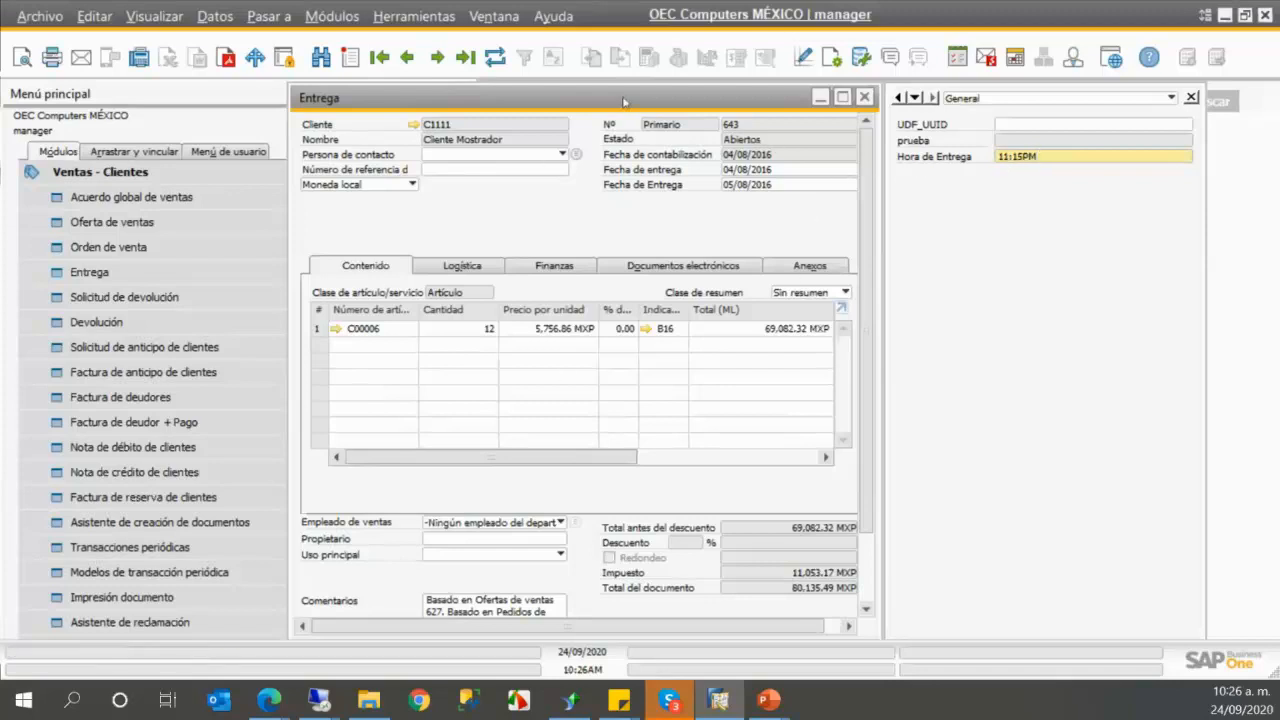
left_click_drag(622, 100, 573, 103)
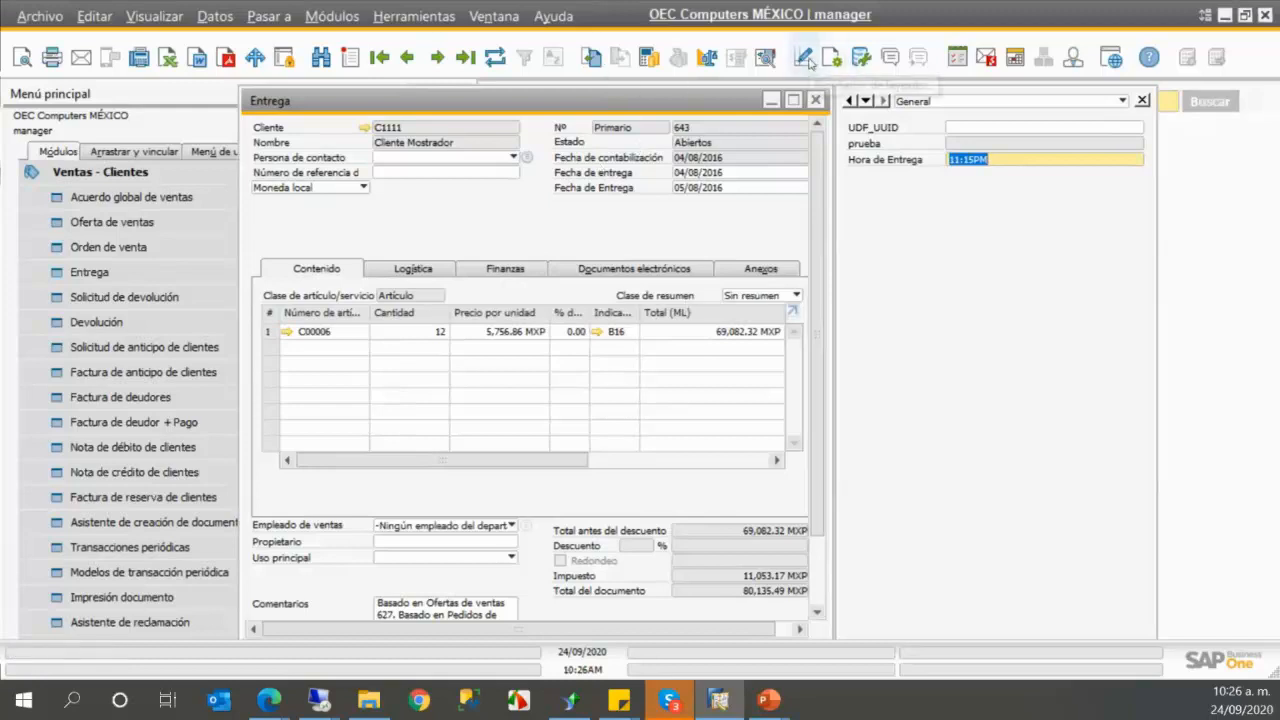
- Check the delivery's default print layout and review its print preview against the Hora de Entrega field
left_click(804, 58)
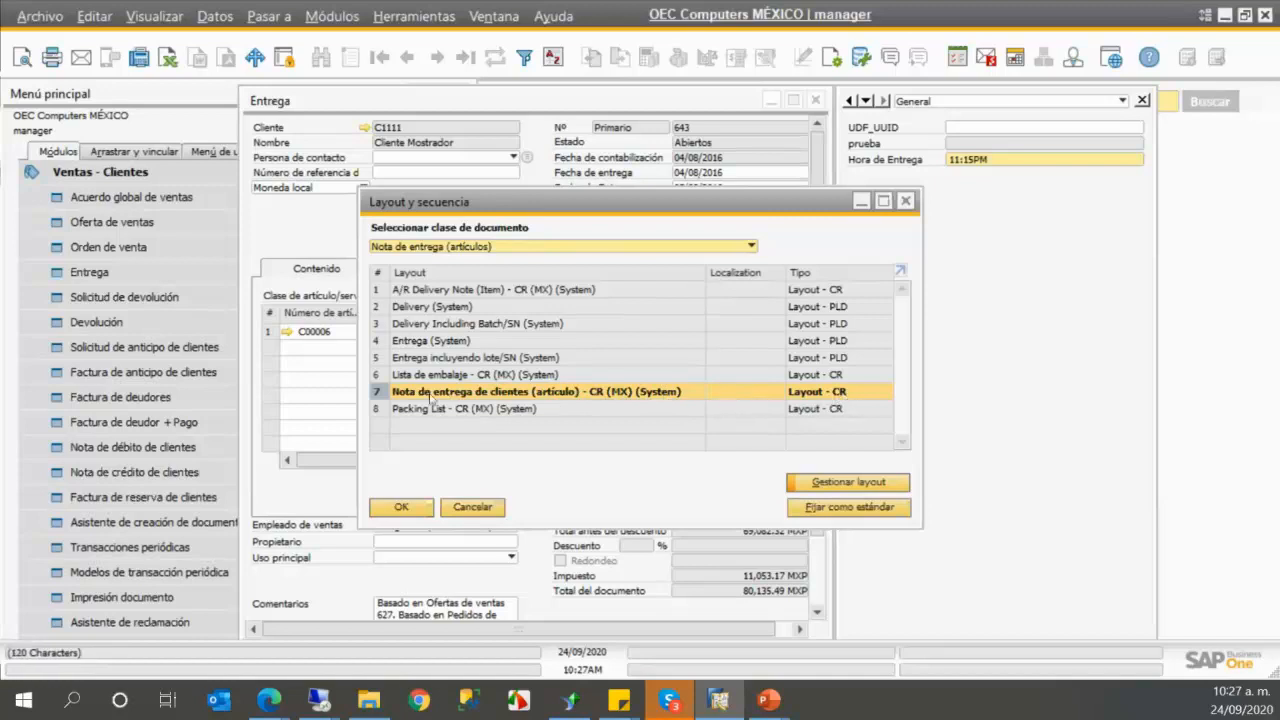
left_click(905, 201)
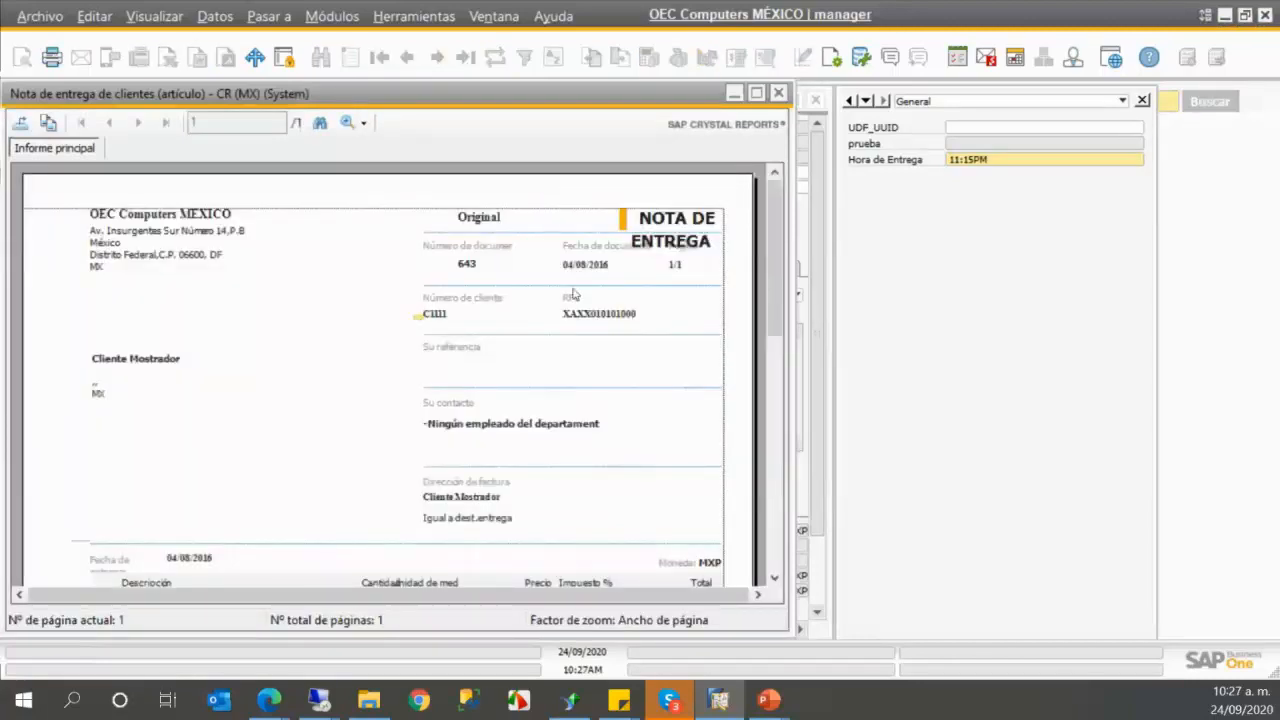
scroll(428, 306, "down", 3)
scroll(430, 306, "down", 9)
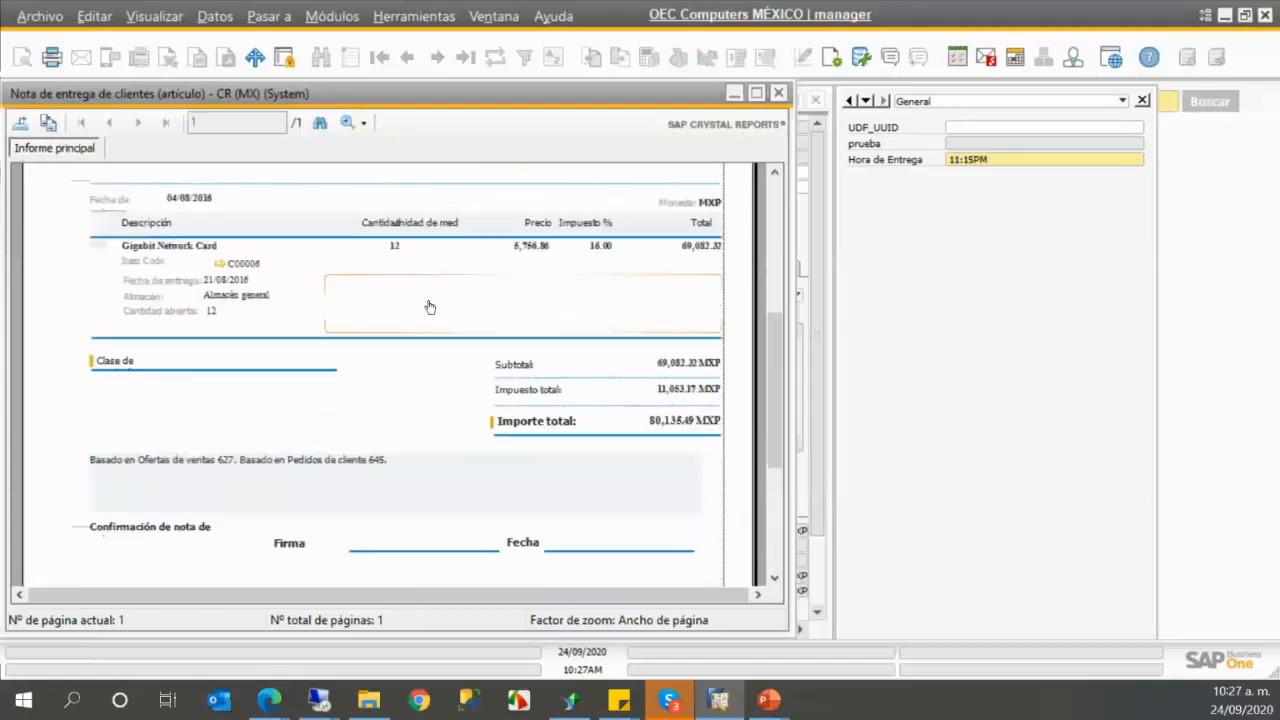
scroll(432, 307, "up", 9)
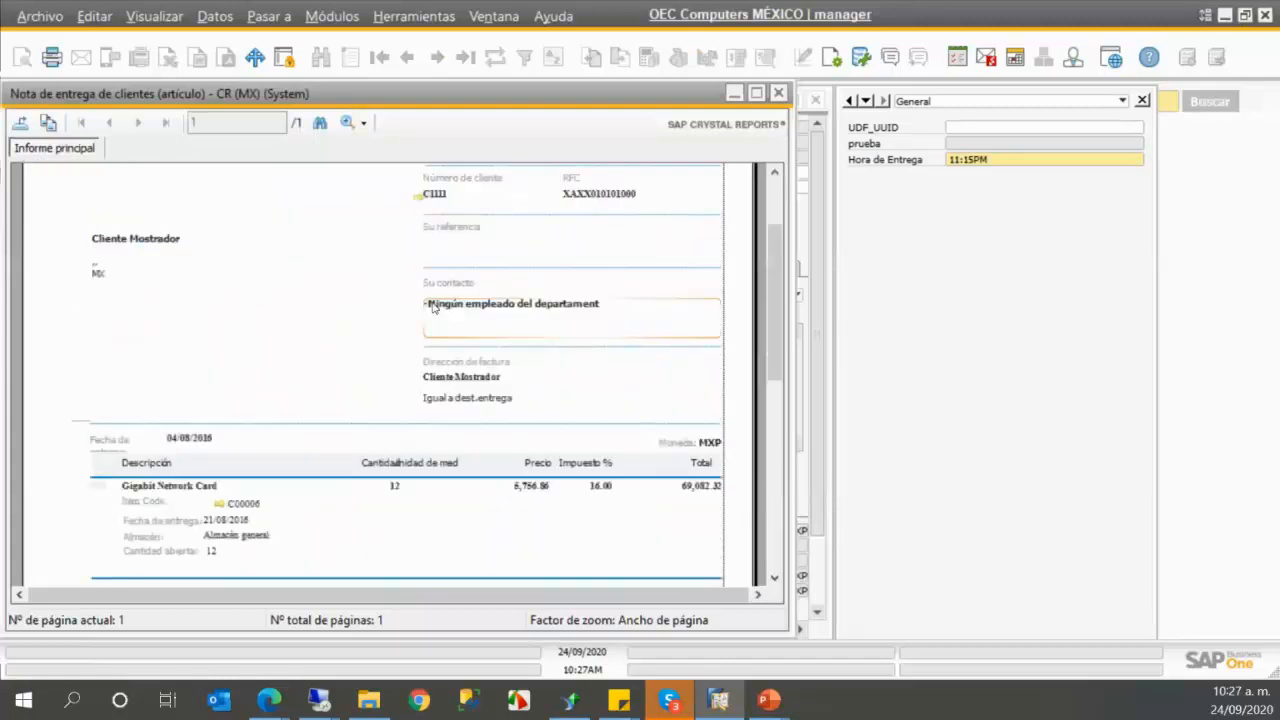
scroll(432, 307, "up", 3)
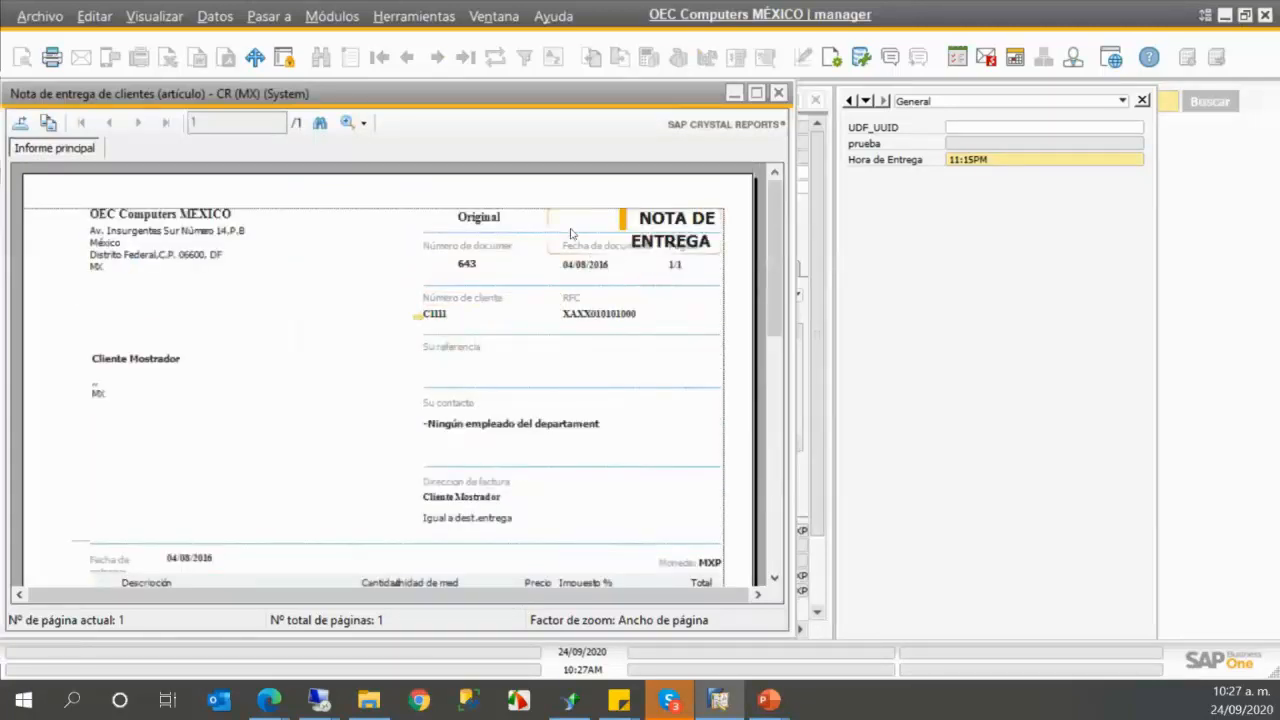
left_click(988, 160)
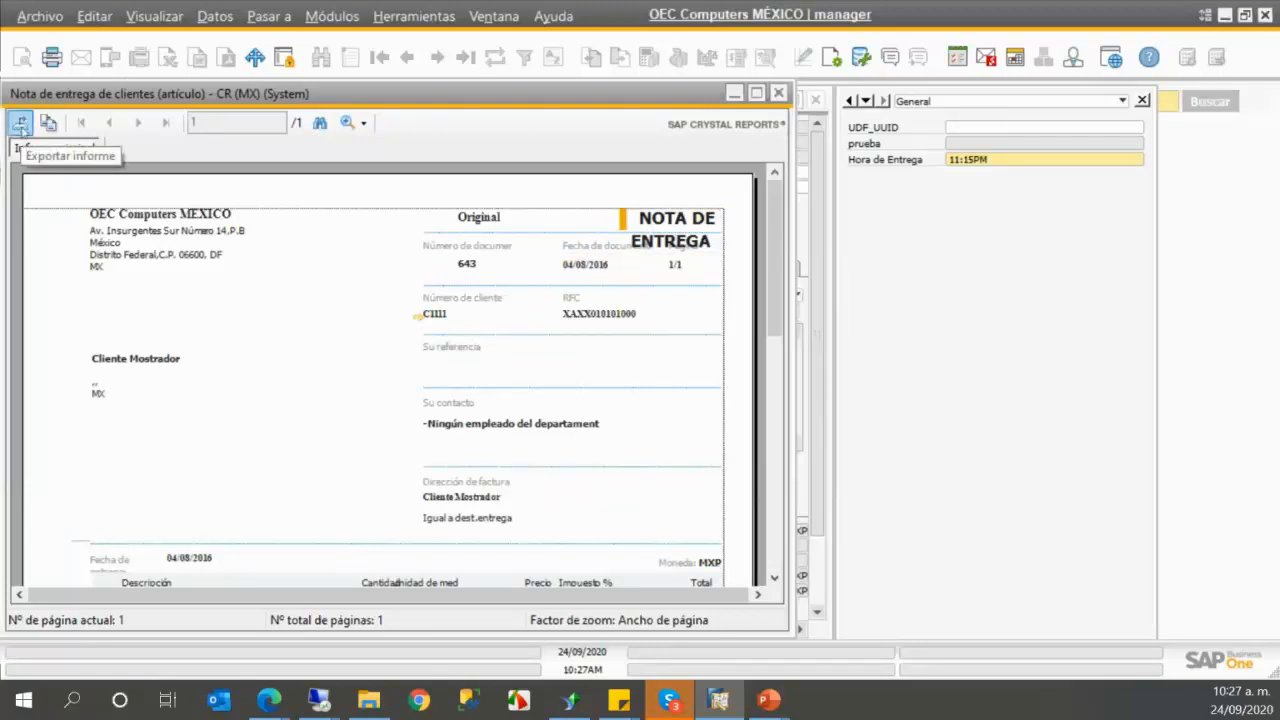
- Export the previewed report as the Crystal Reports file "Nota de entrega de clientes (artículo) - CR (MX)v2" in the Webex Crystal reports folder
left_click(20, 124)
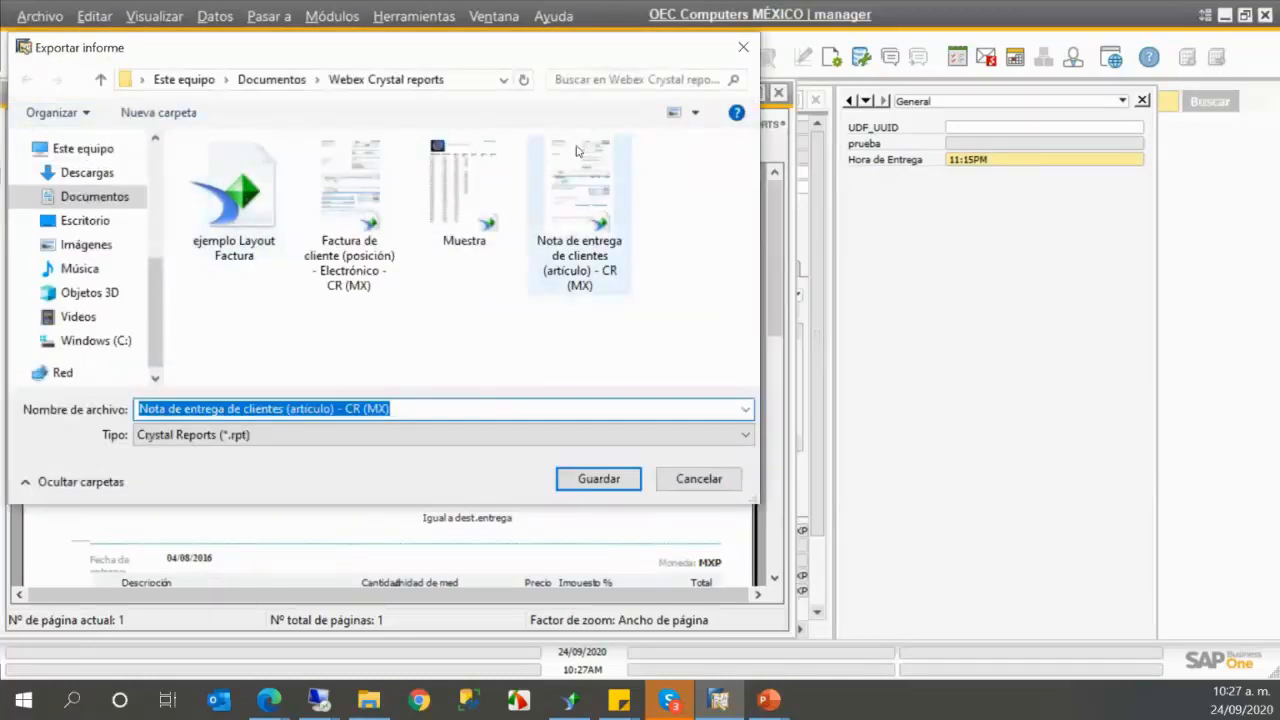
left_click(404, 408)
type("v2")
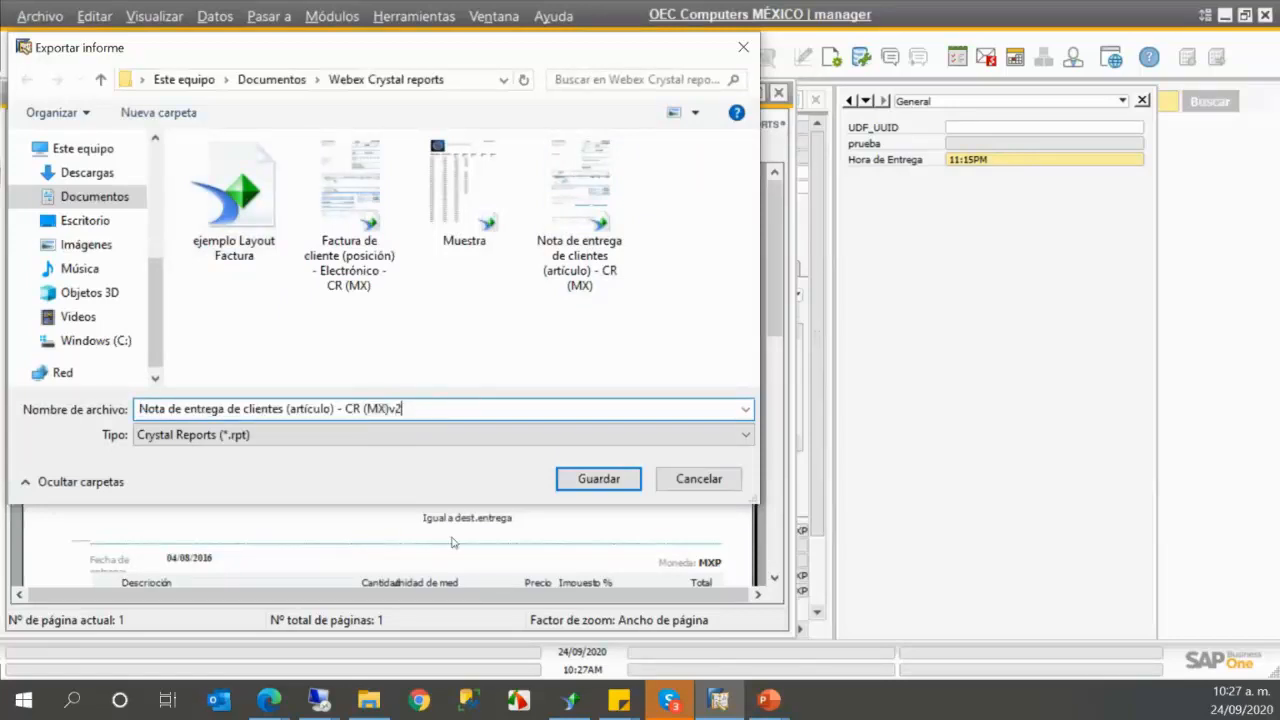
left_click(597, 479)
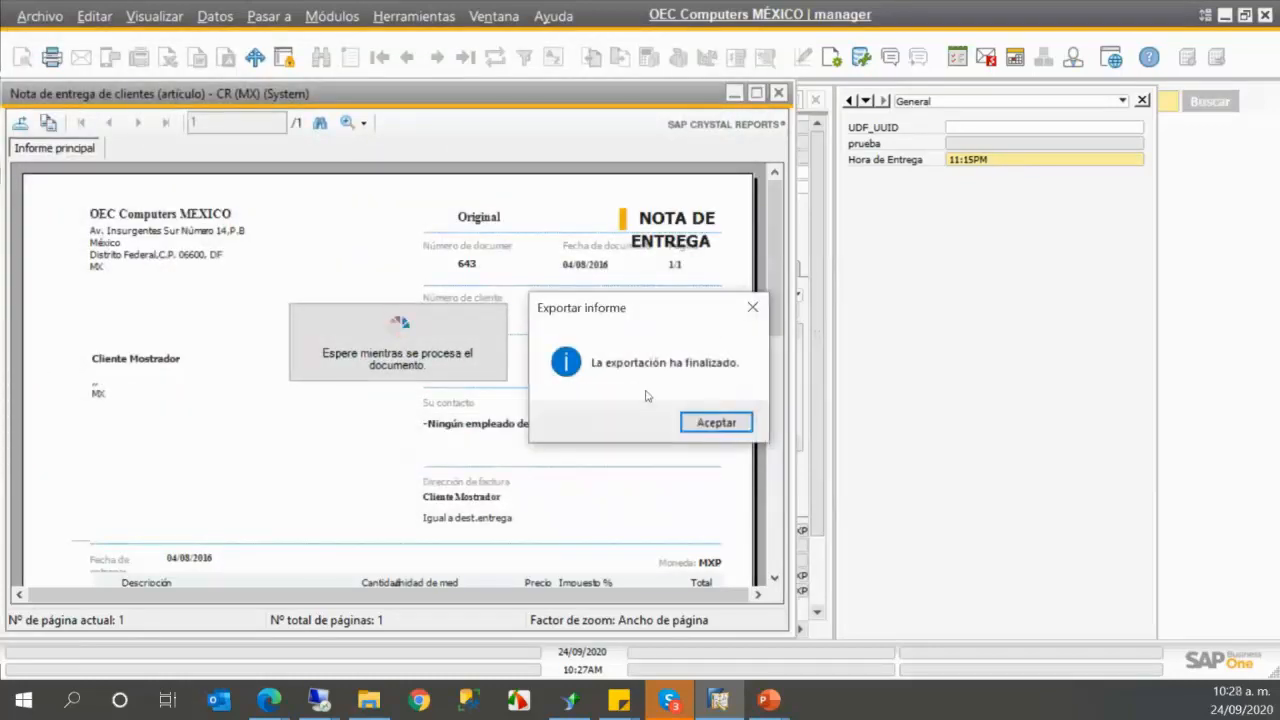
left_click(712, 420)
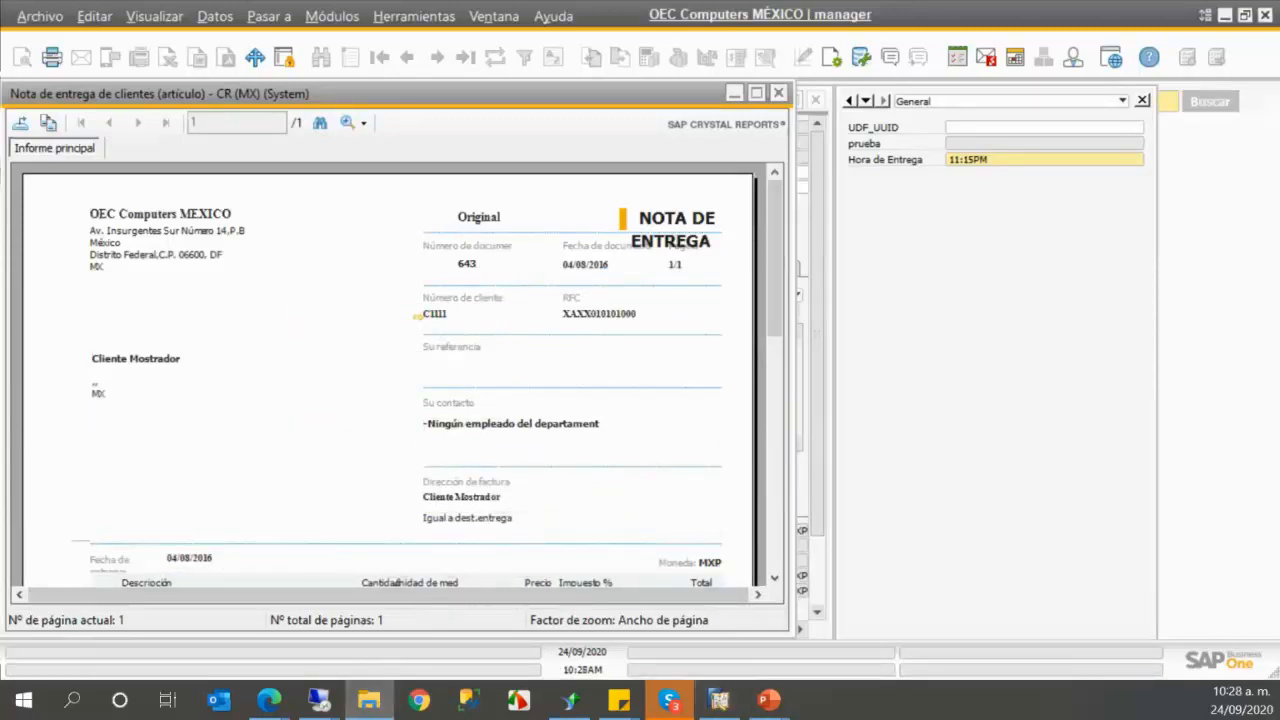
- Locate the exported v2 delivery note file in the Webex Crystal reports folder
left_click_drag(0, 92, 383, 103)
left_click_drag(279, 181, 415, 205)
left_click(200, 404)
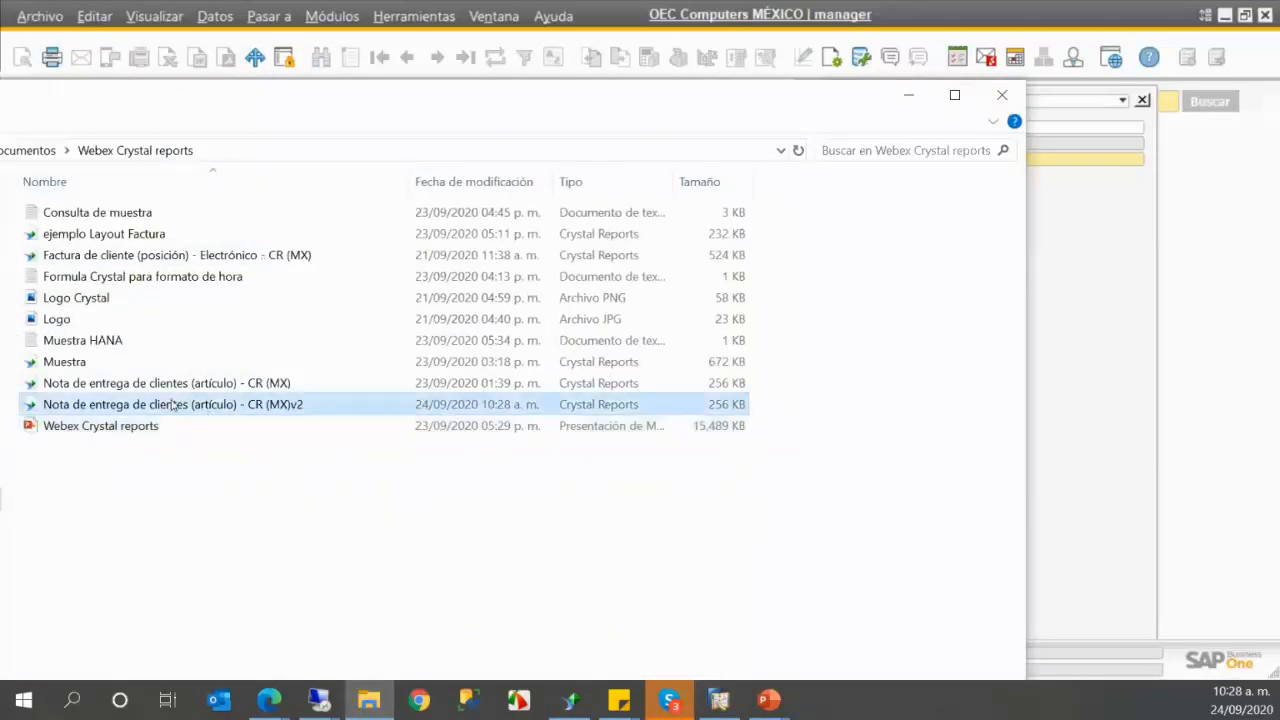
left_click(911, 96)
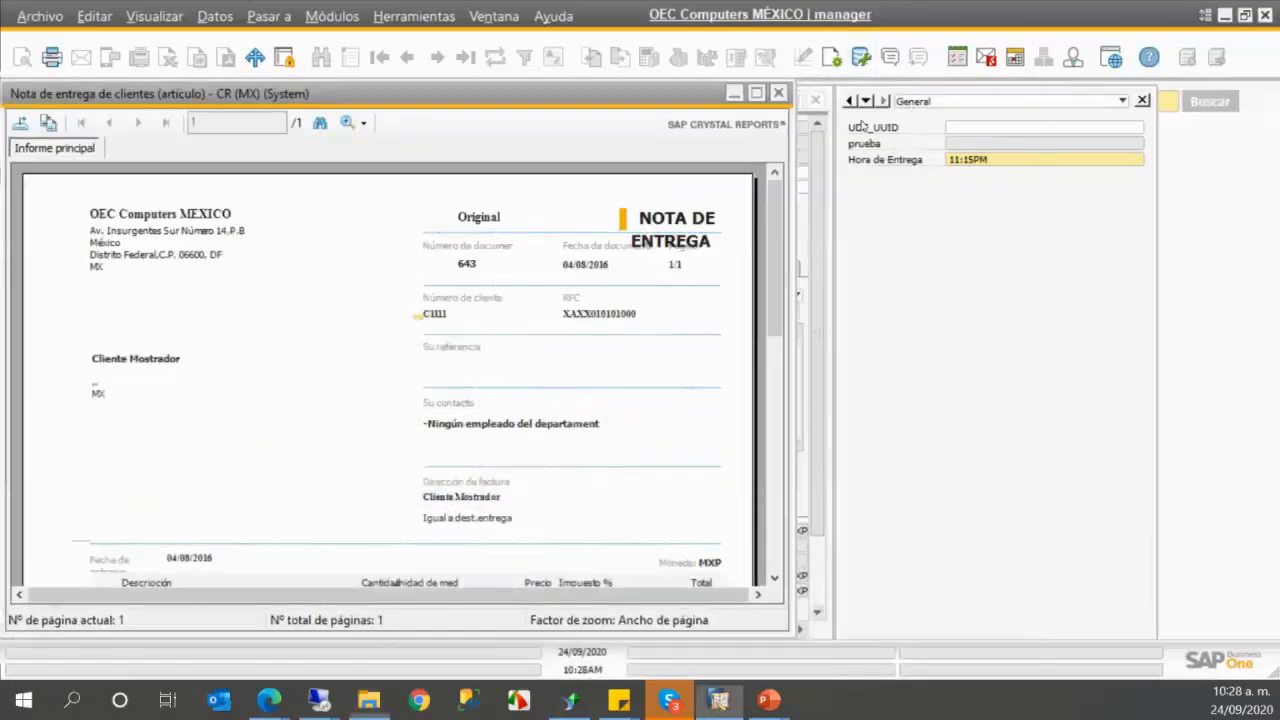
- Switch to SAP Crystal Reports, dismiss the database wizard and open the exported v2 delivery note report
left_click(572, 701)
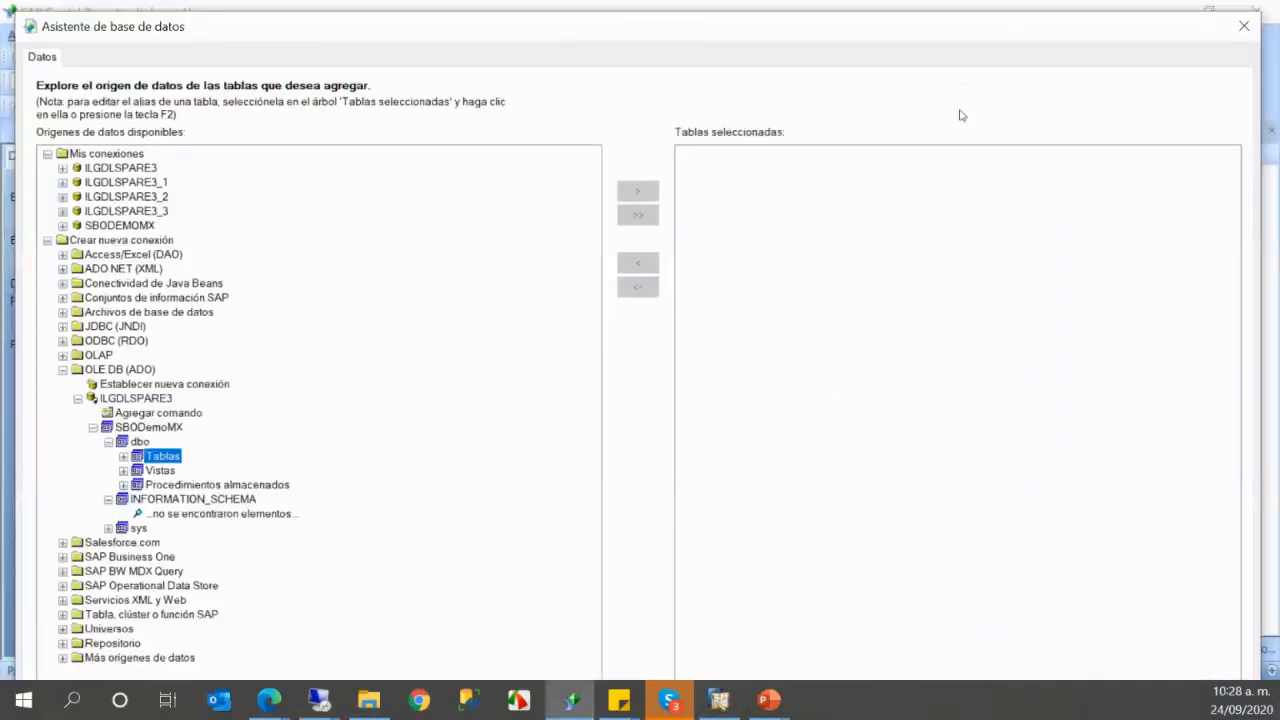
left_click(1244, 28)
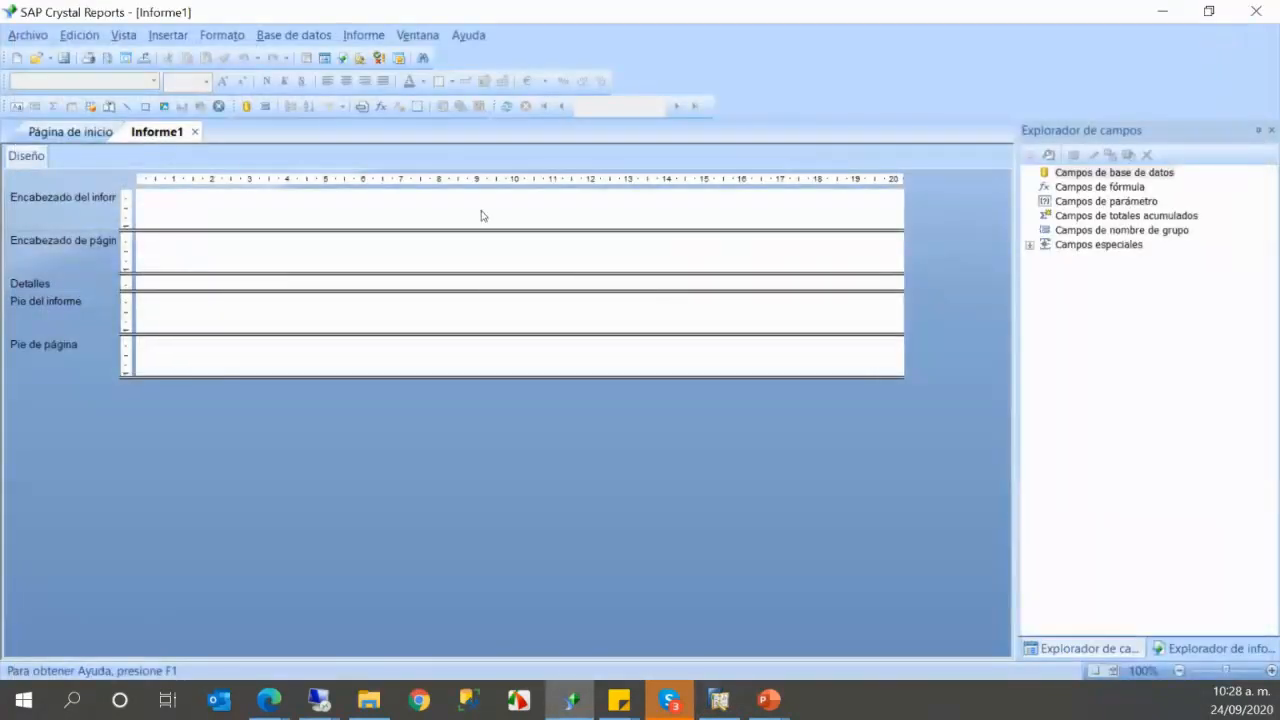
key("alt+Tab")
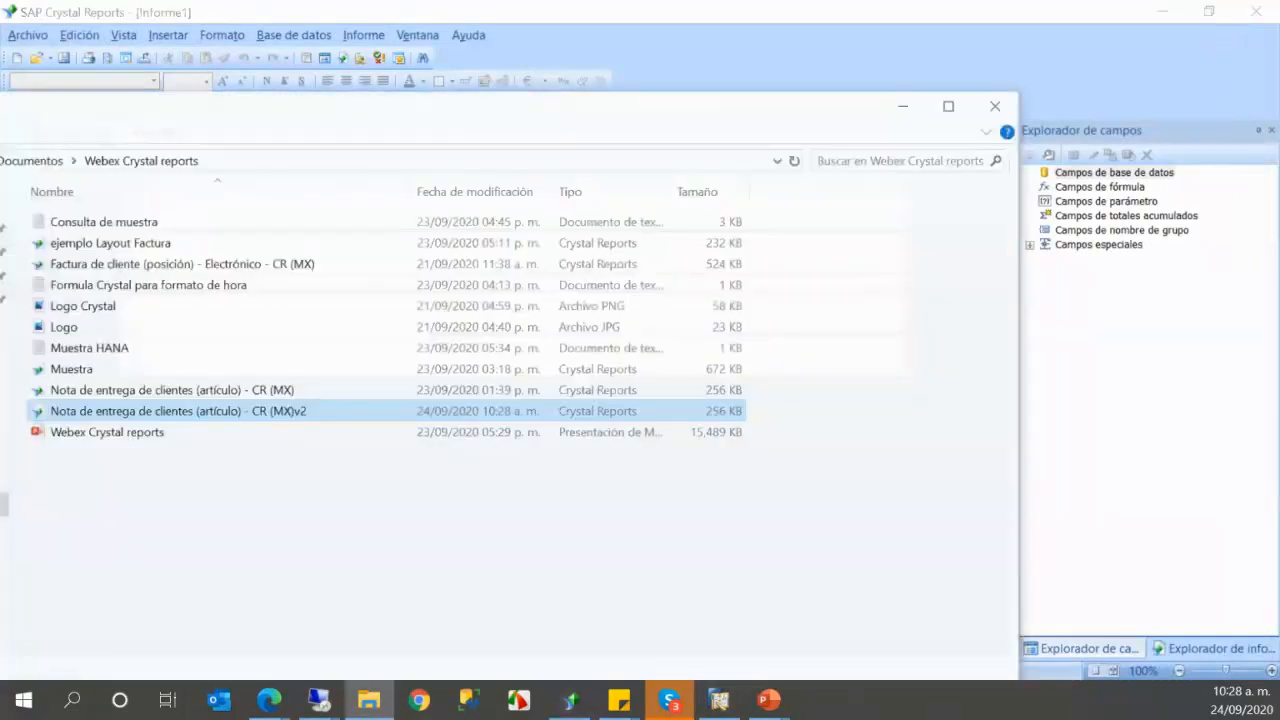
double_click(184, 405)
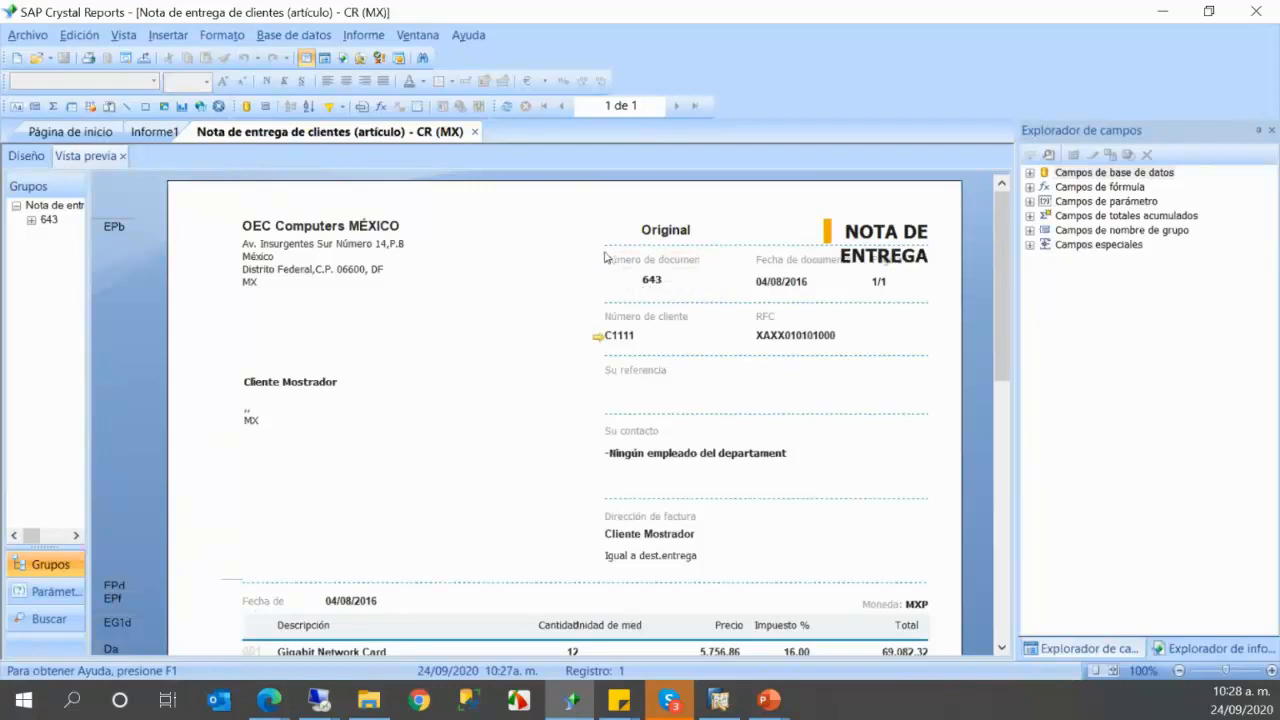
- Examine the tables selected for the delivery note report and the links between them in the database wizard
left_click(313, 42)
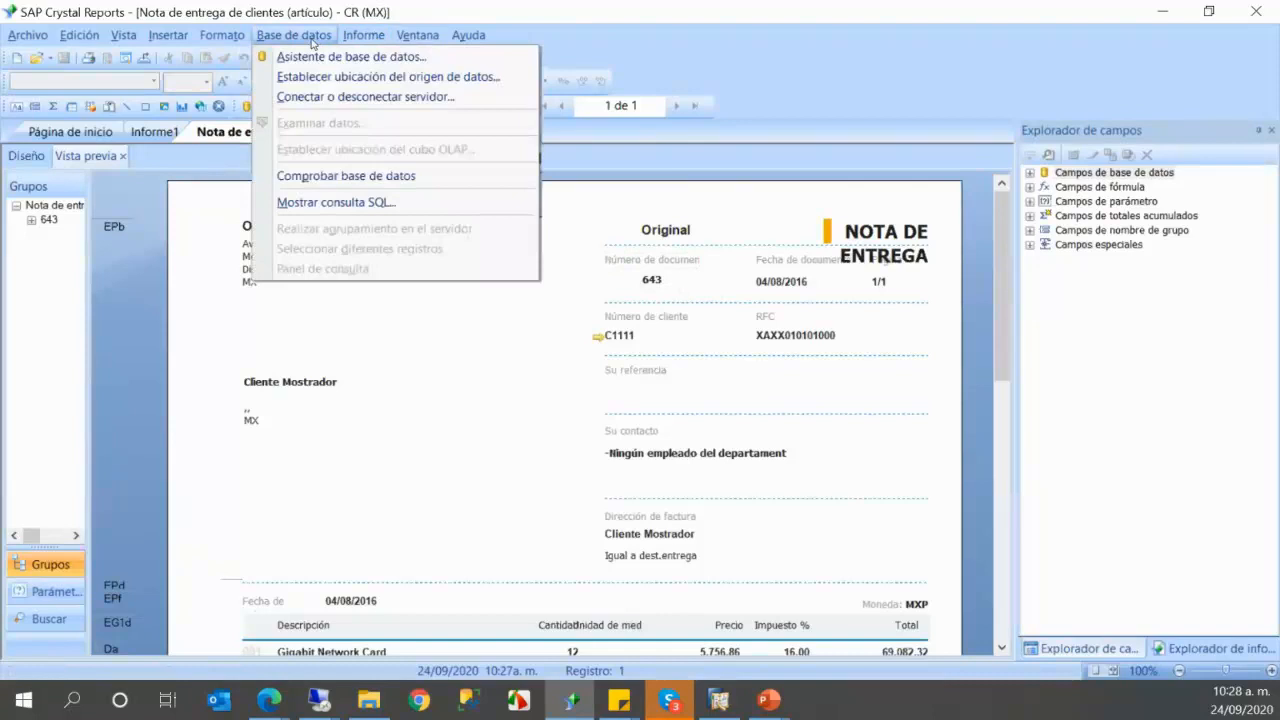
left_click(330, 57)
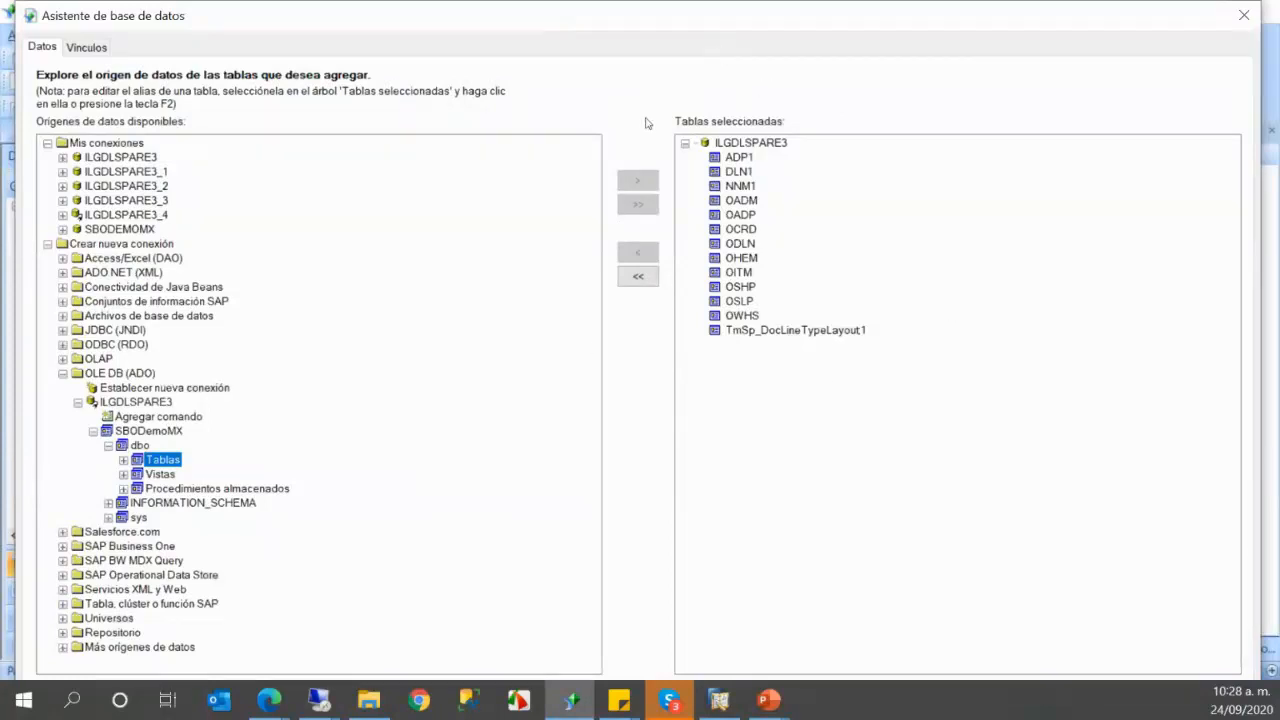
left_click(703, 193)
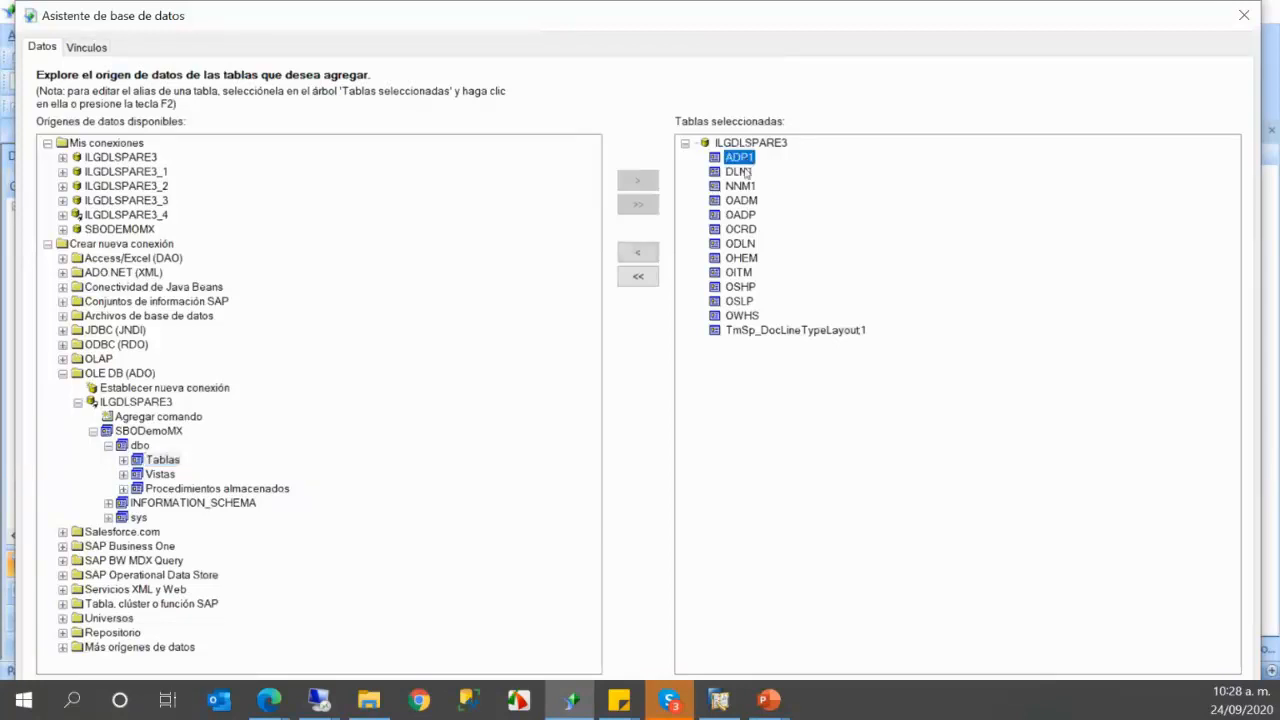
left_click(741, 200)
left_click(740, 214)
left_click(740, 229)
left_click(740, 243)
left_click(740, 257)
left_click(738, 272)
left_click(740, 286)
left_click(739, 301)
left_click(741, 315)
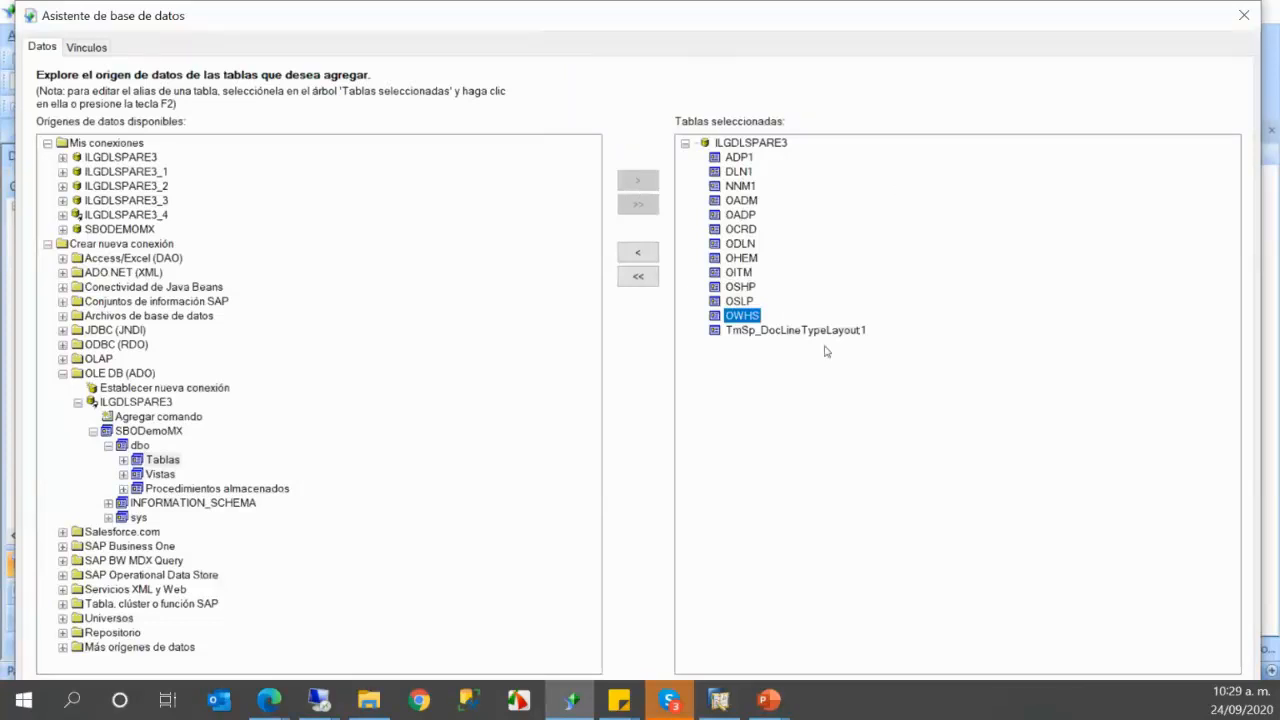
left_click(96, 52)
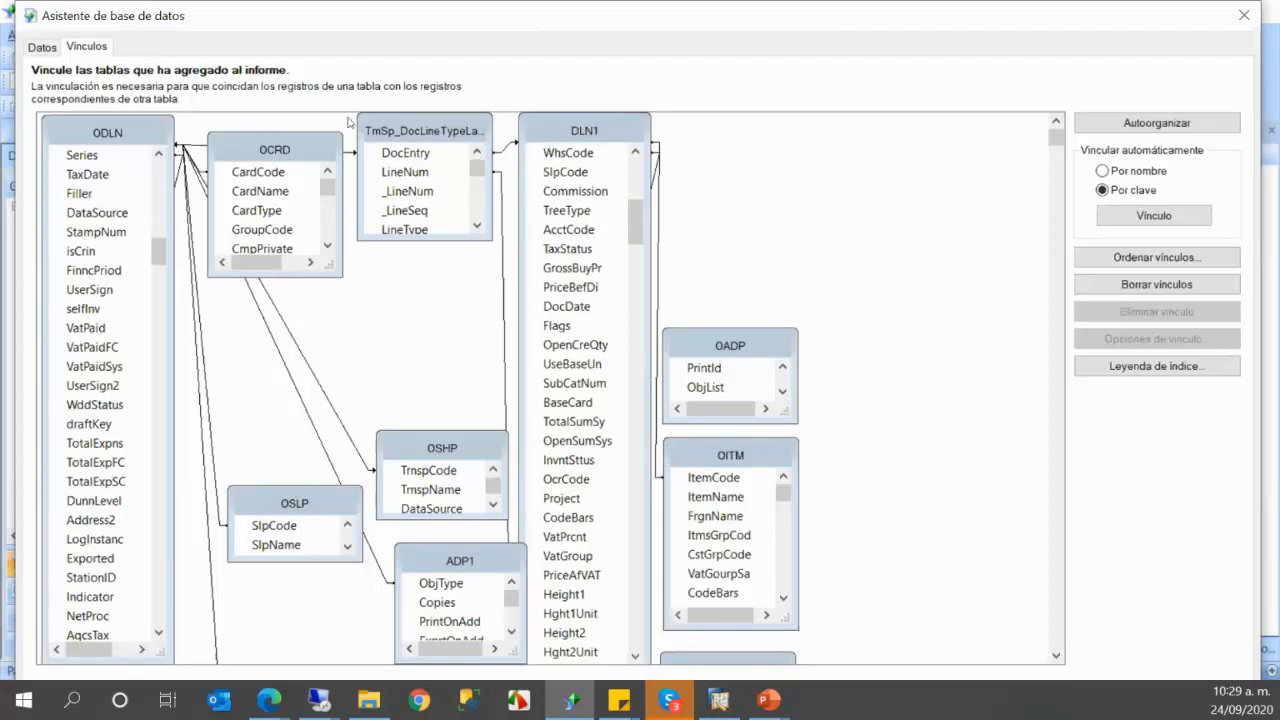
left_click(40, 50)
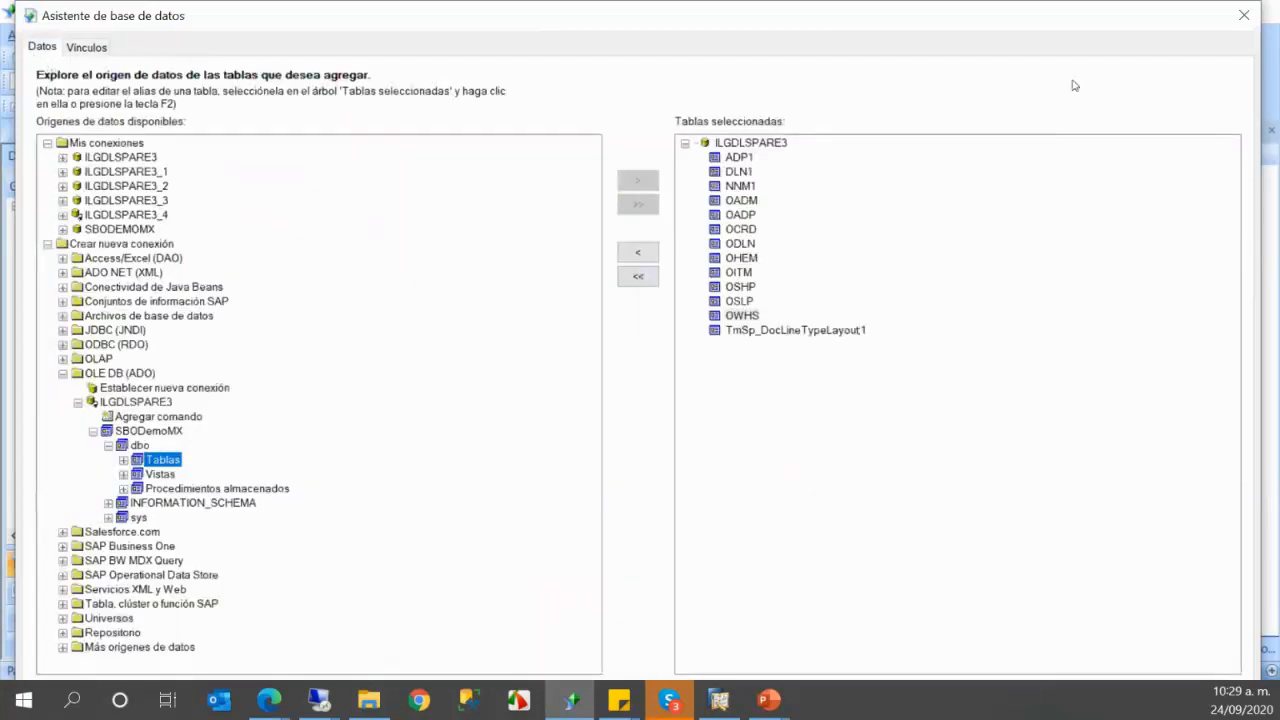
- Close the database wizard and expand the report's database fields in the field explorer
left_click(1243, 16)
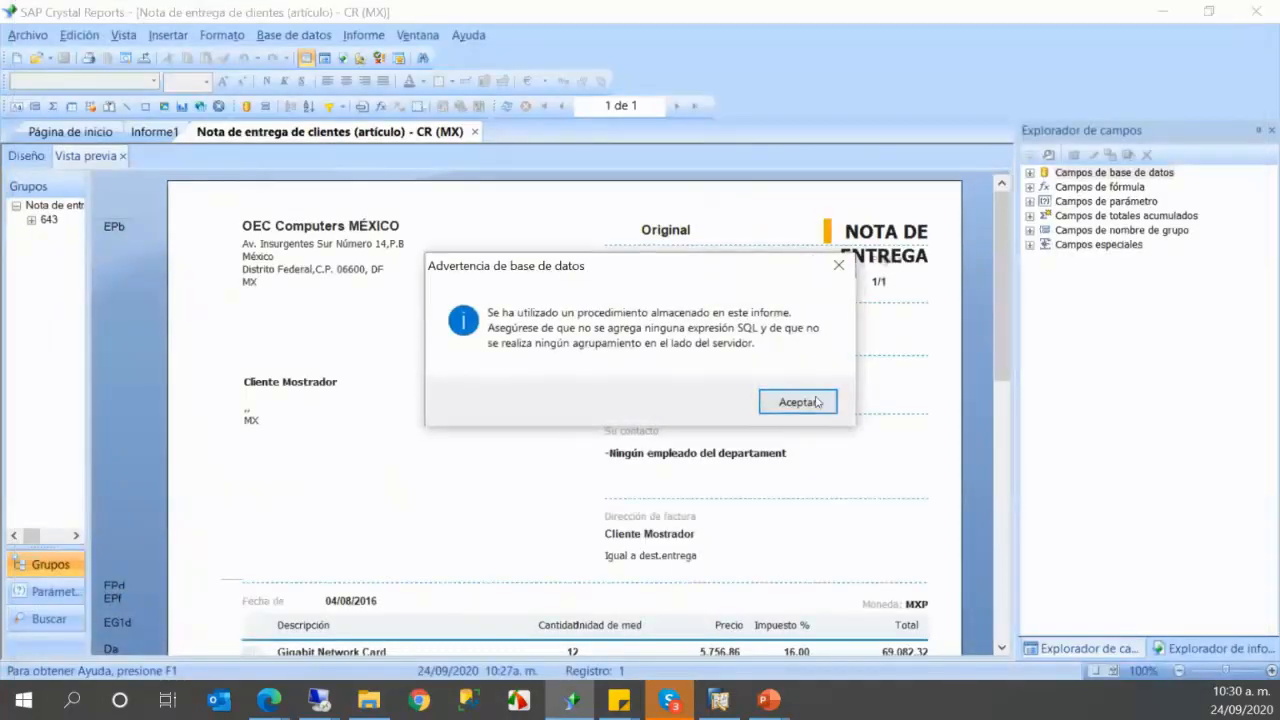
left_click(797, 402)
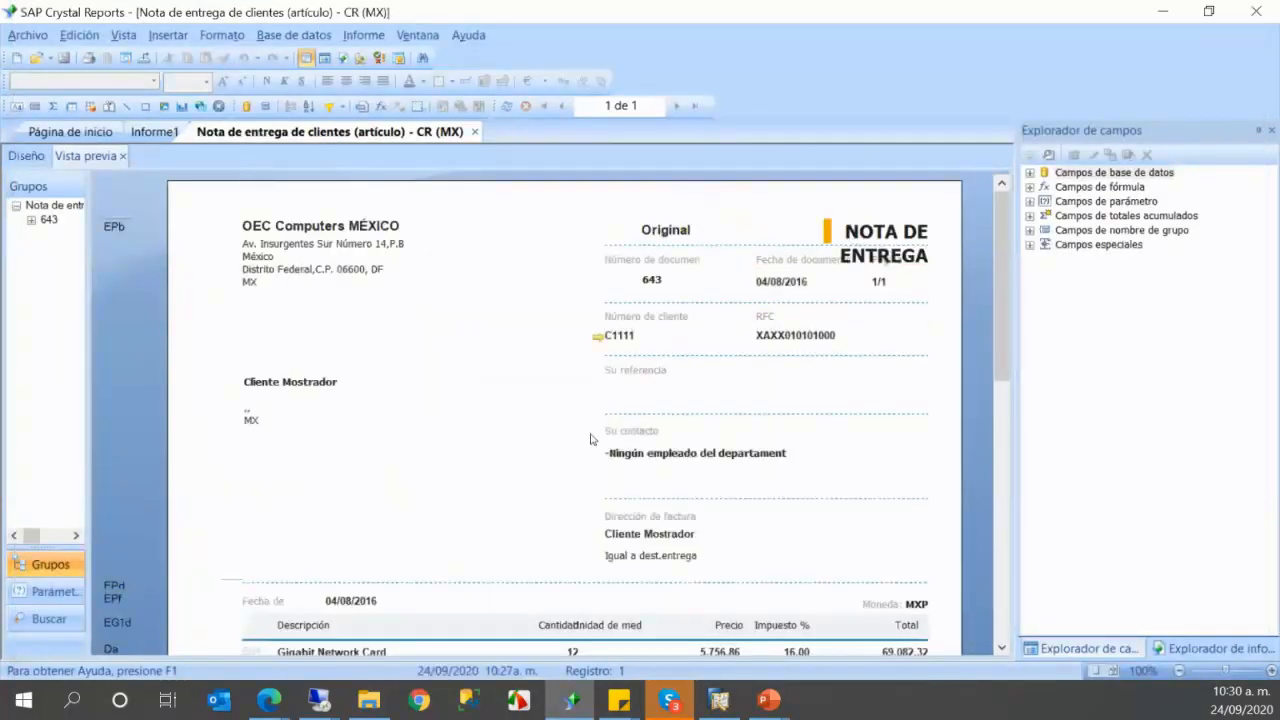
double_click(1040, 176)
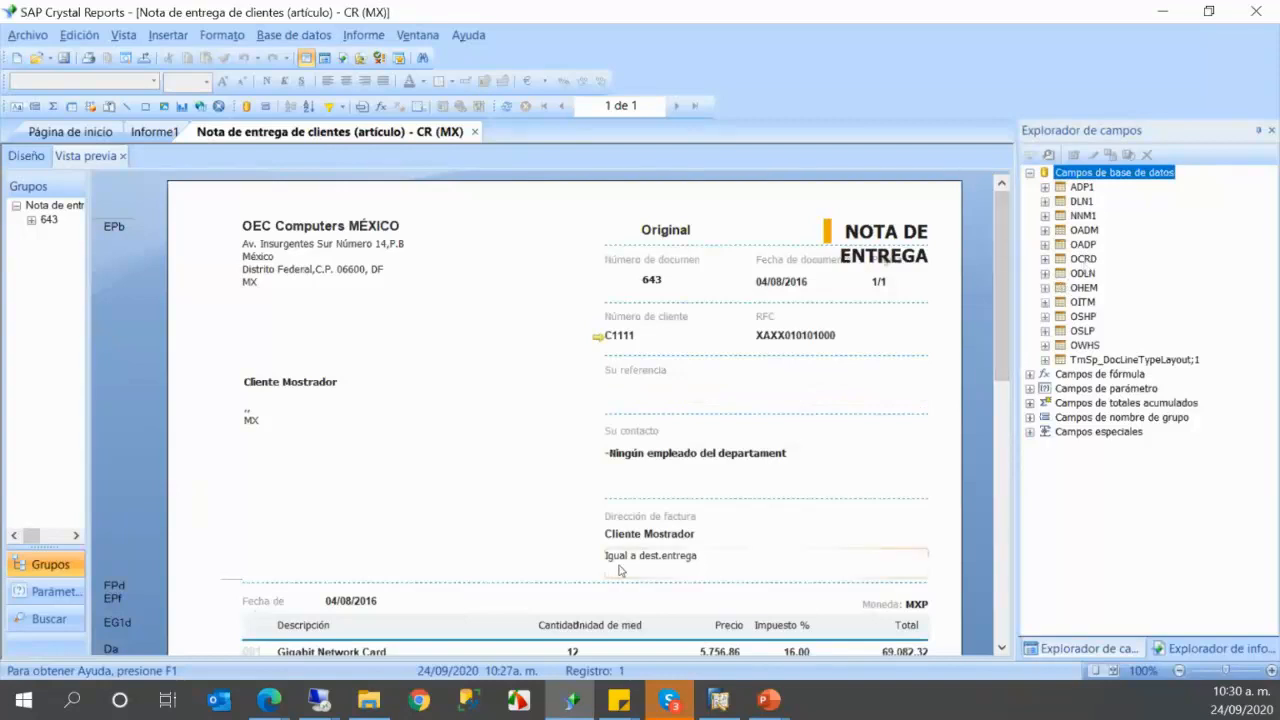
- Switch to SAP Business One, turn on system information and inspect the database table and field behind Hora de Entrega
left_click(719, 699)
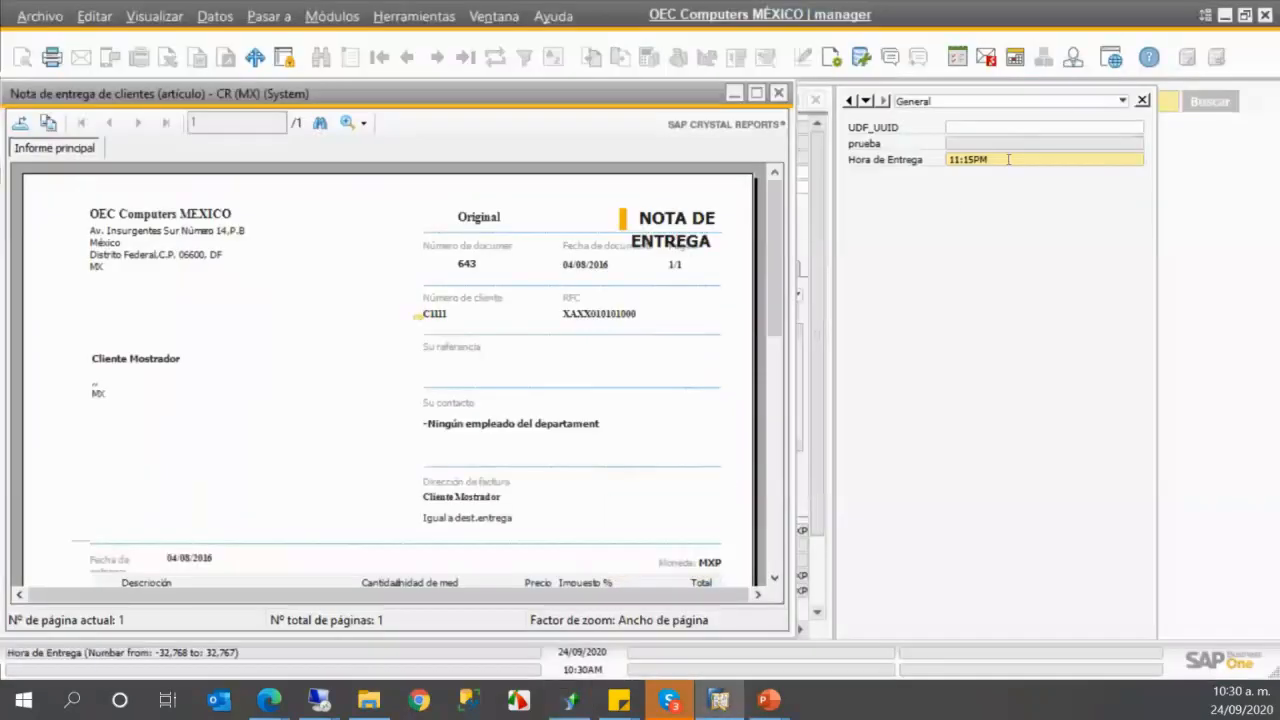
left_click(155, 16)
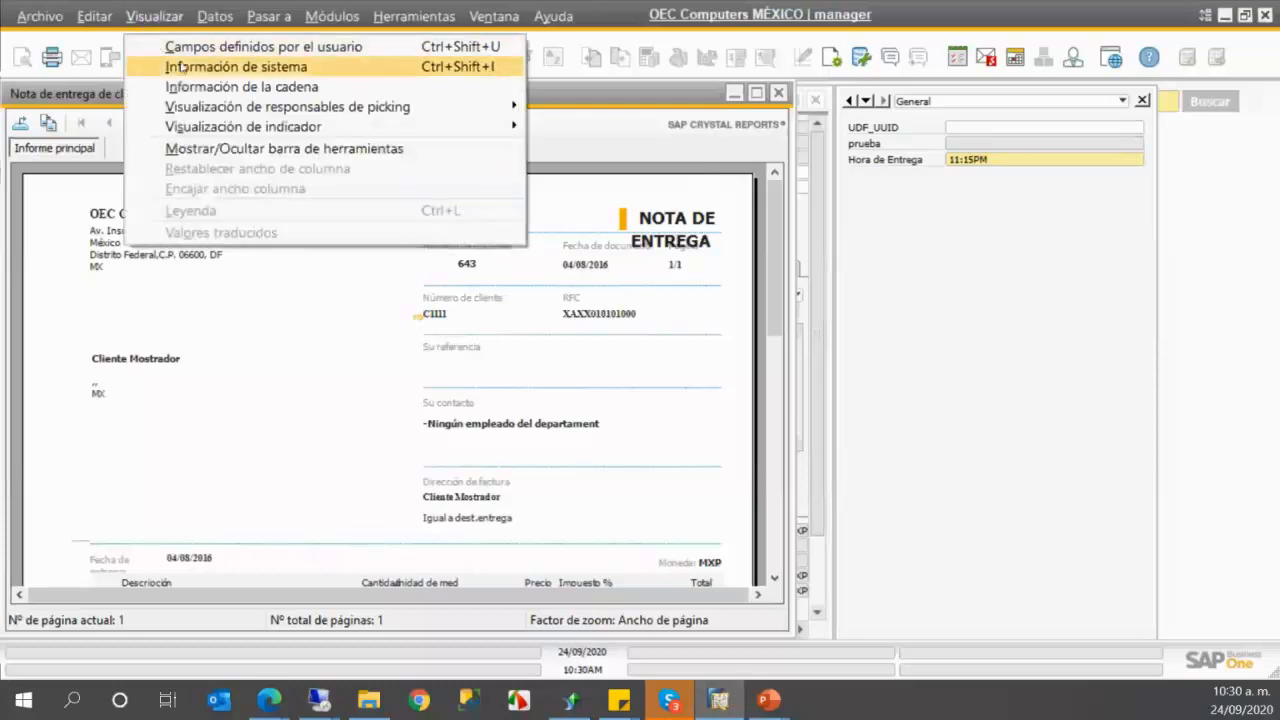
left_click(182, 66)
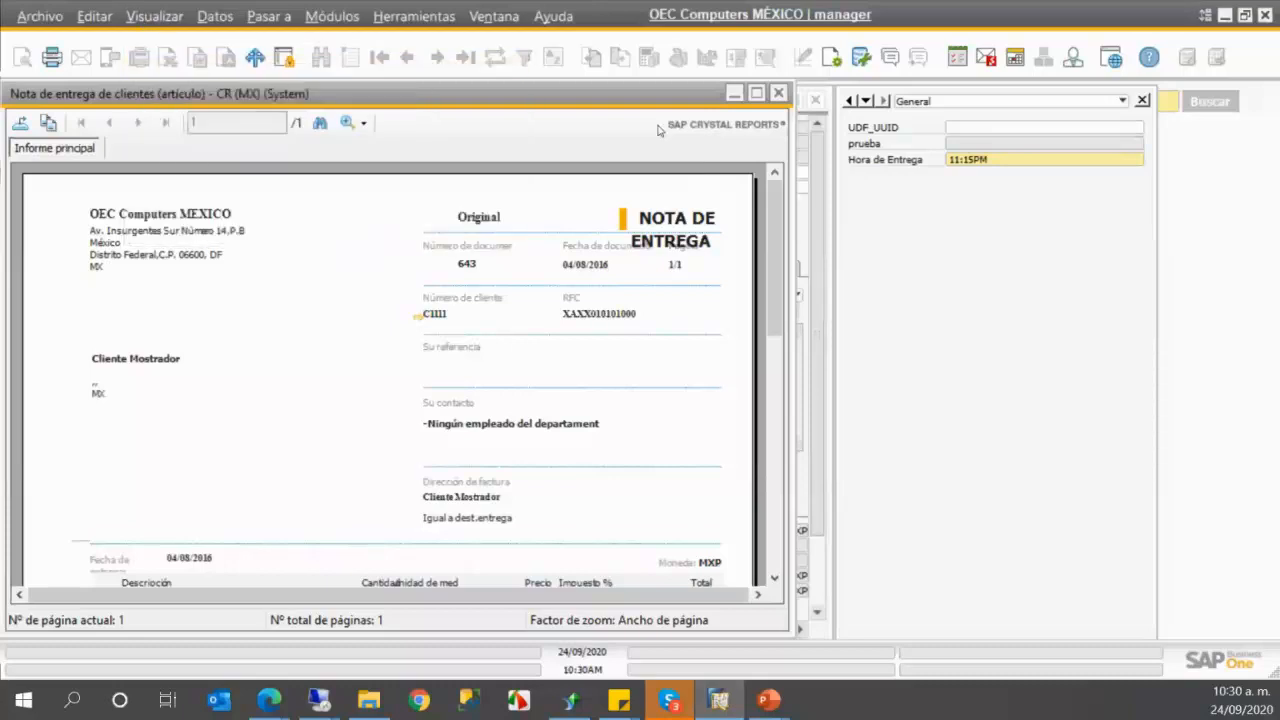
mouse_move(980, 168)
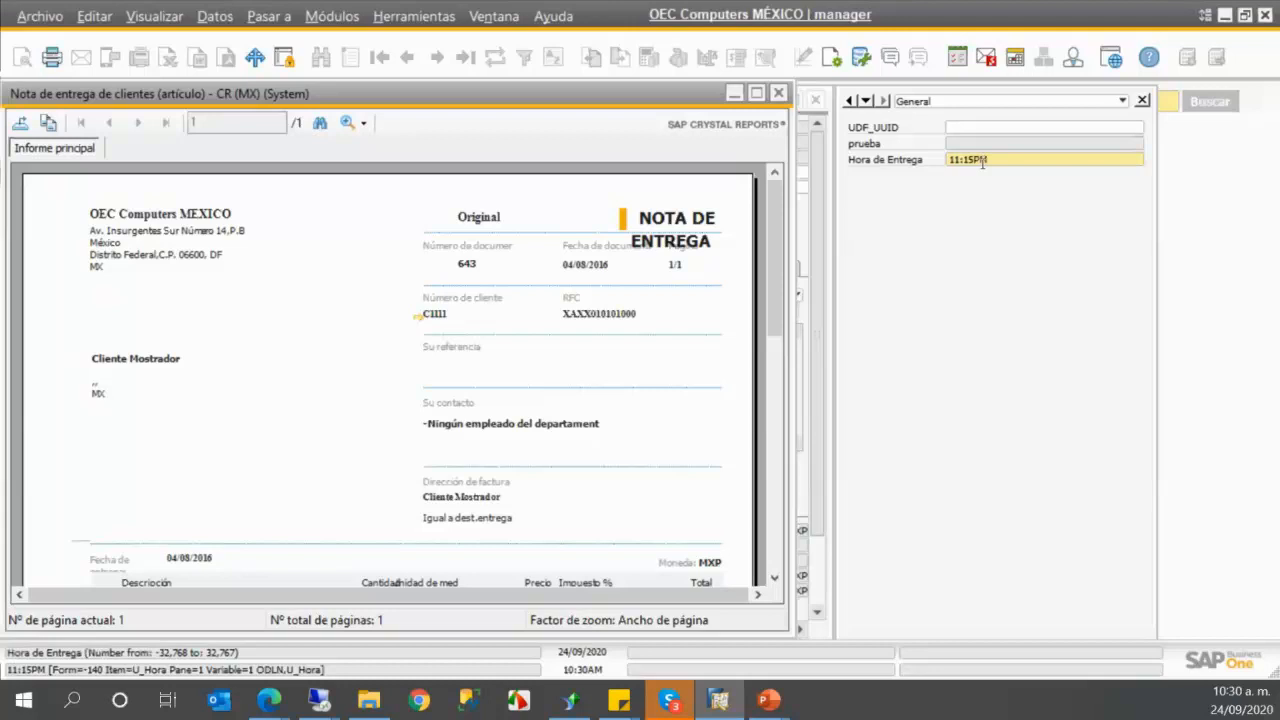
- Switch to Crystal Reports and locate the U_Hora user-defined field in the ODLN table of the field explorer
left_click(571, 701)
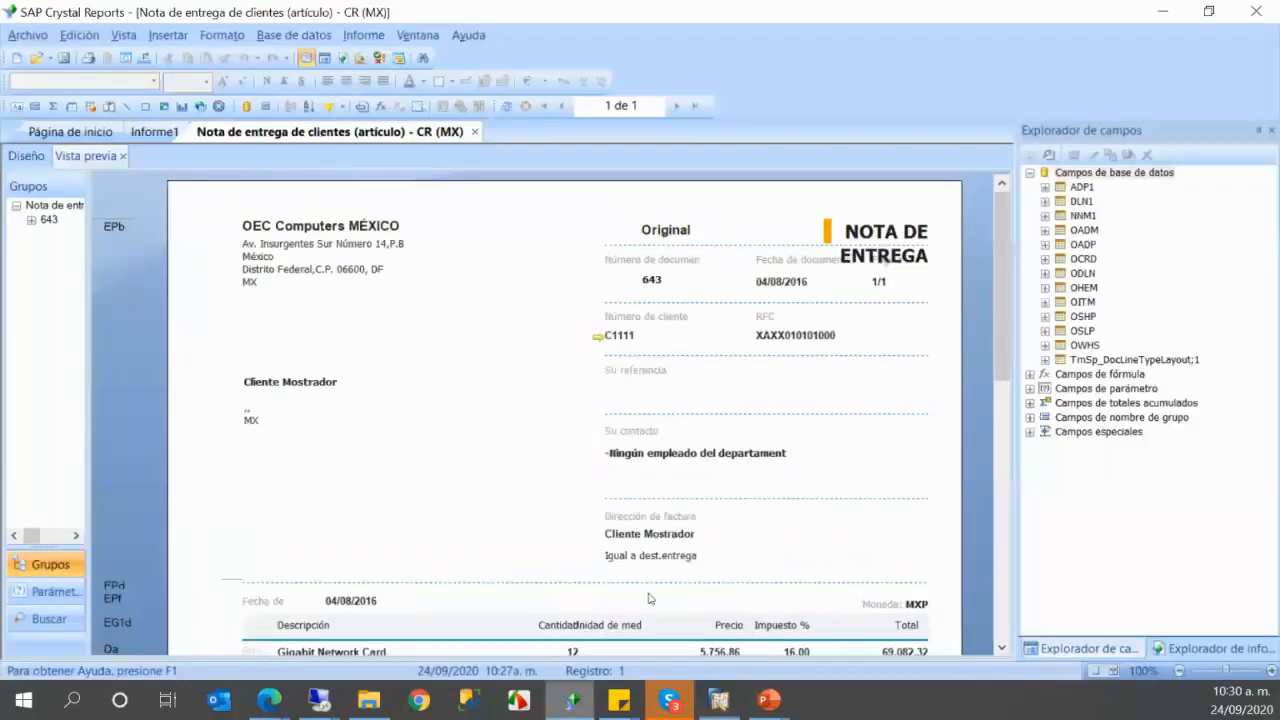
left_click(1045, 273)
scroll(1062, 319, "down", 10)
left_click_drag(1266, 240, 1268, 620)
left_click(1115, 462)
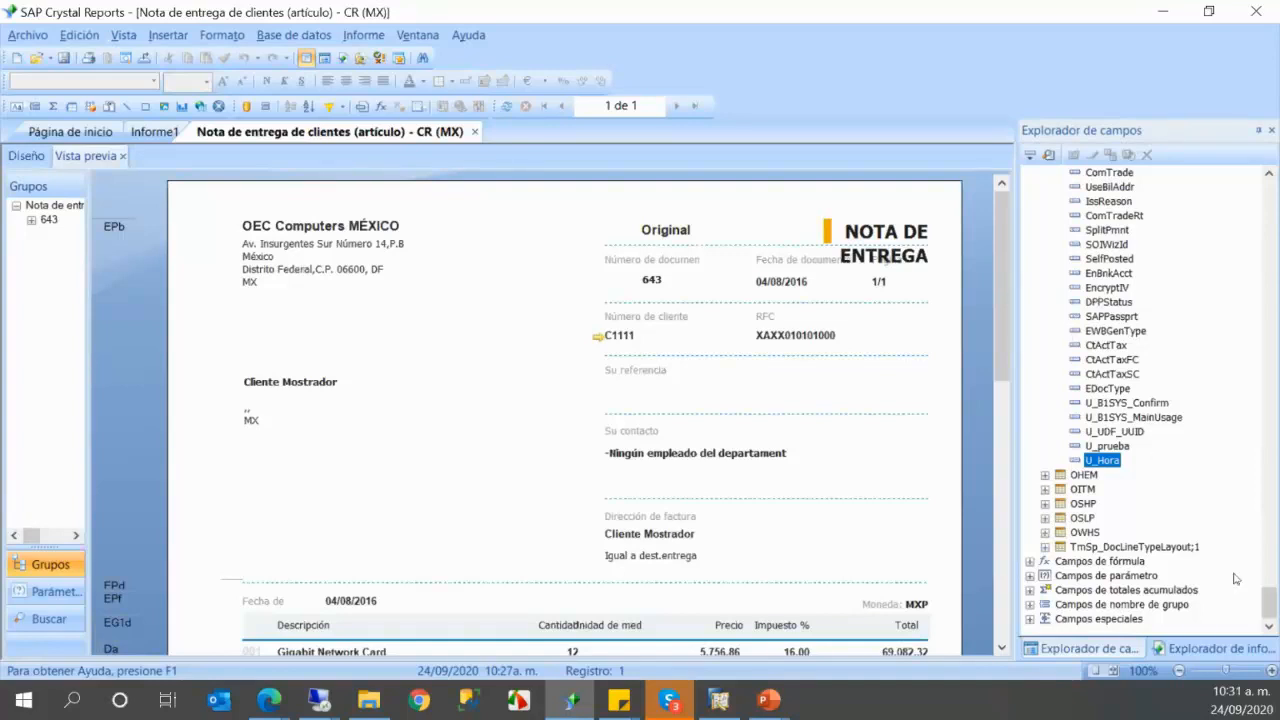
left_click_drag(1273, 601, 1250, 520)
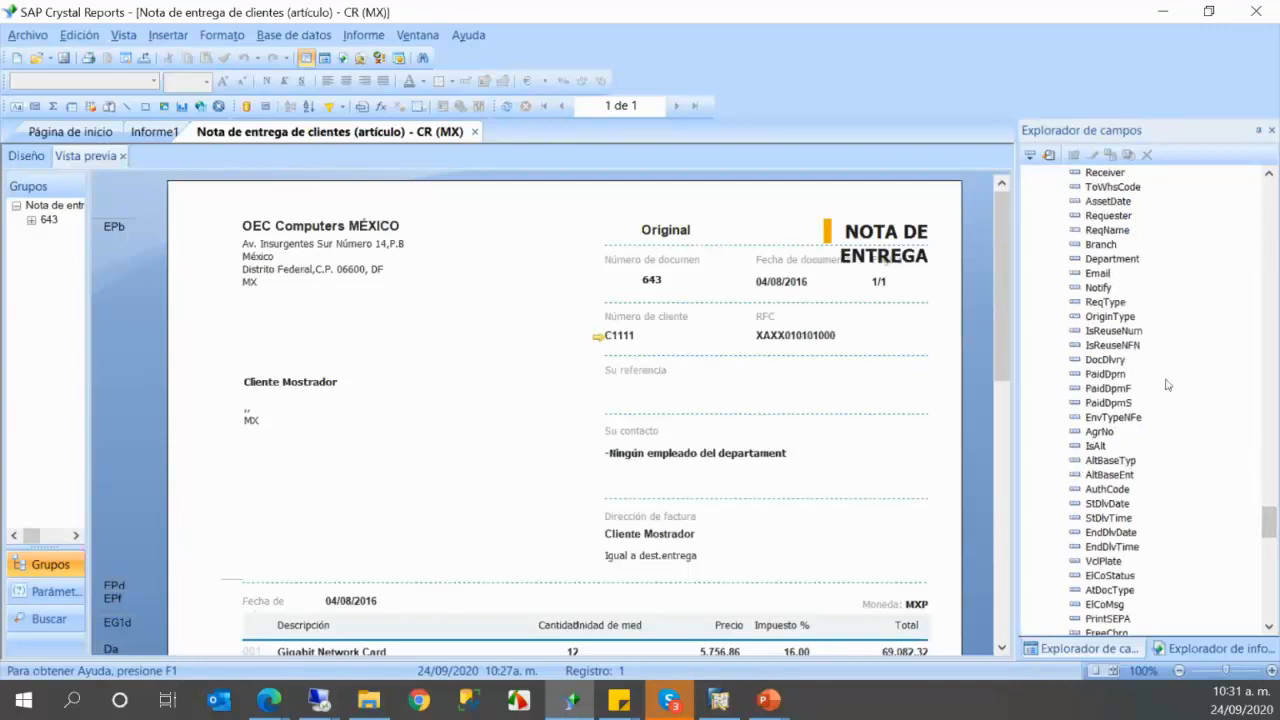
left_click_drag(1267, 522, 1267, 605)
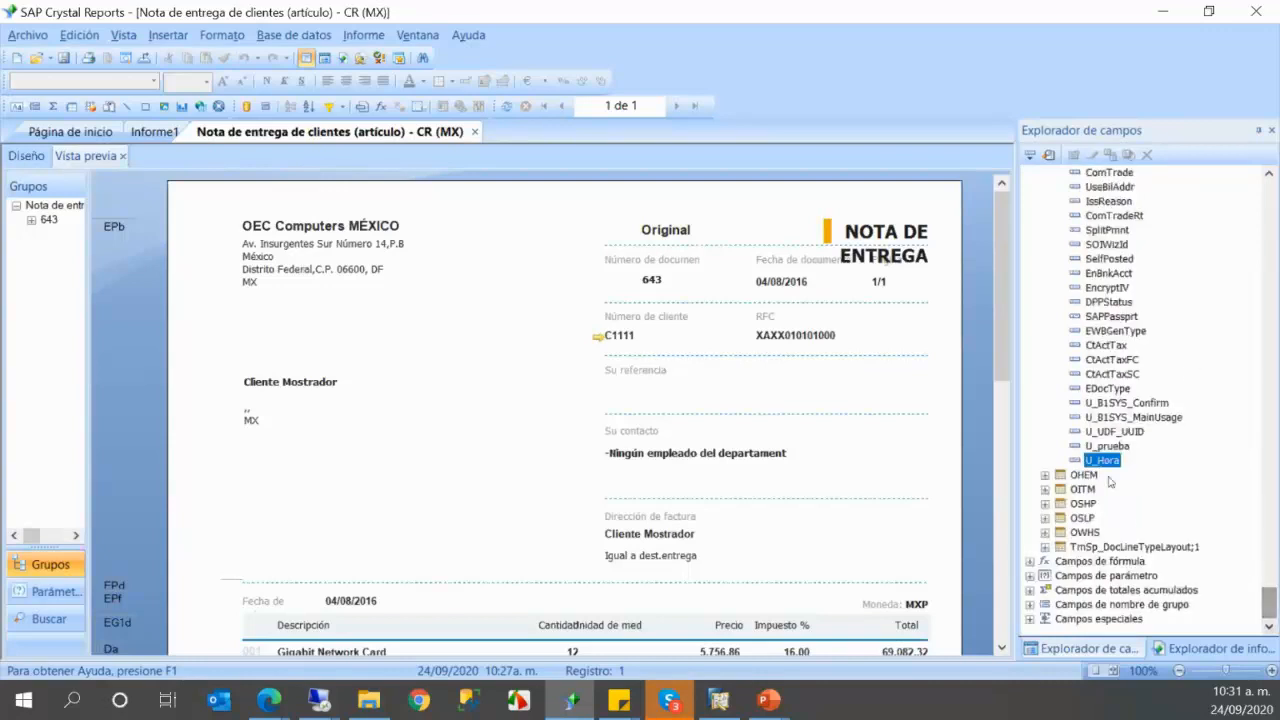
- Place the U_Hora field under the document date in the header, shifting the date value slightly up
left_click_drag(1104, 461, 776, 290)
left_click(800, 280)
left_click(815, 300)
left_click(785, 298)
- Switch to SAP Business One, close the existing delivery and its print preview, and open a new blank Entrega document
left_click(719, 700)
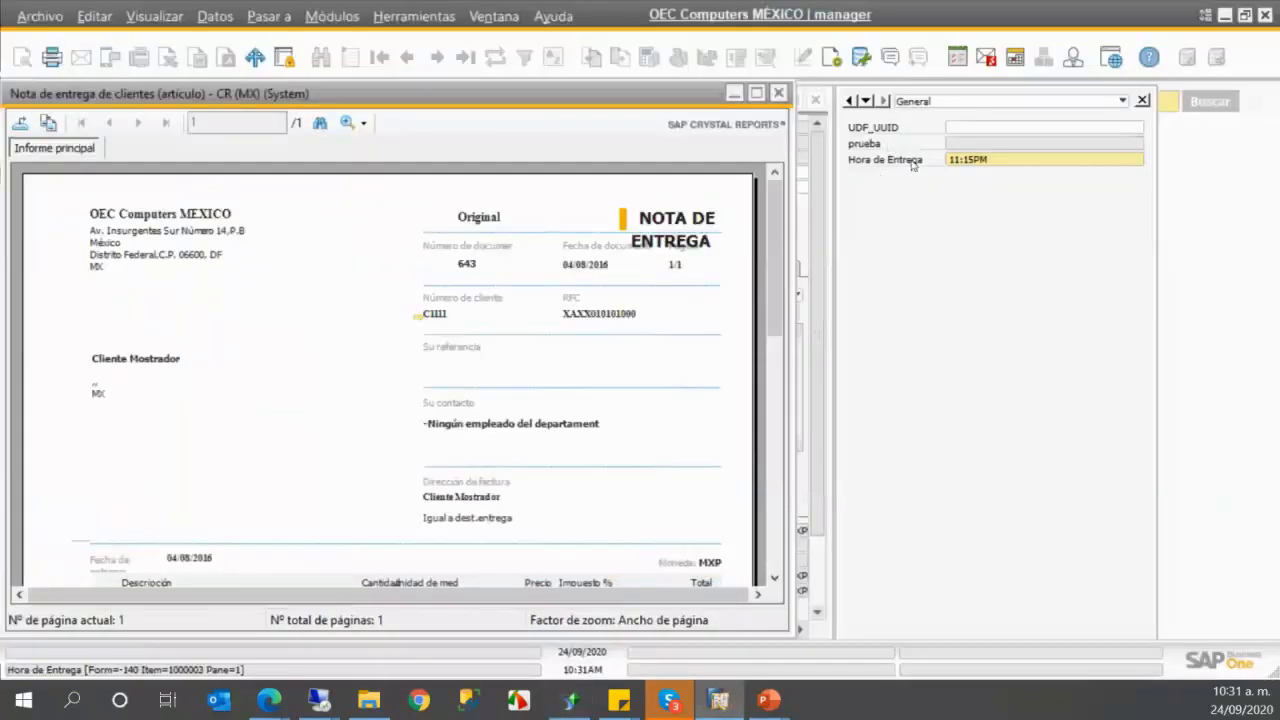
left_click(996, 162)
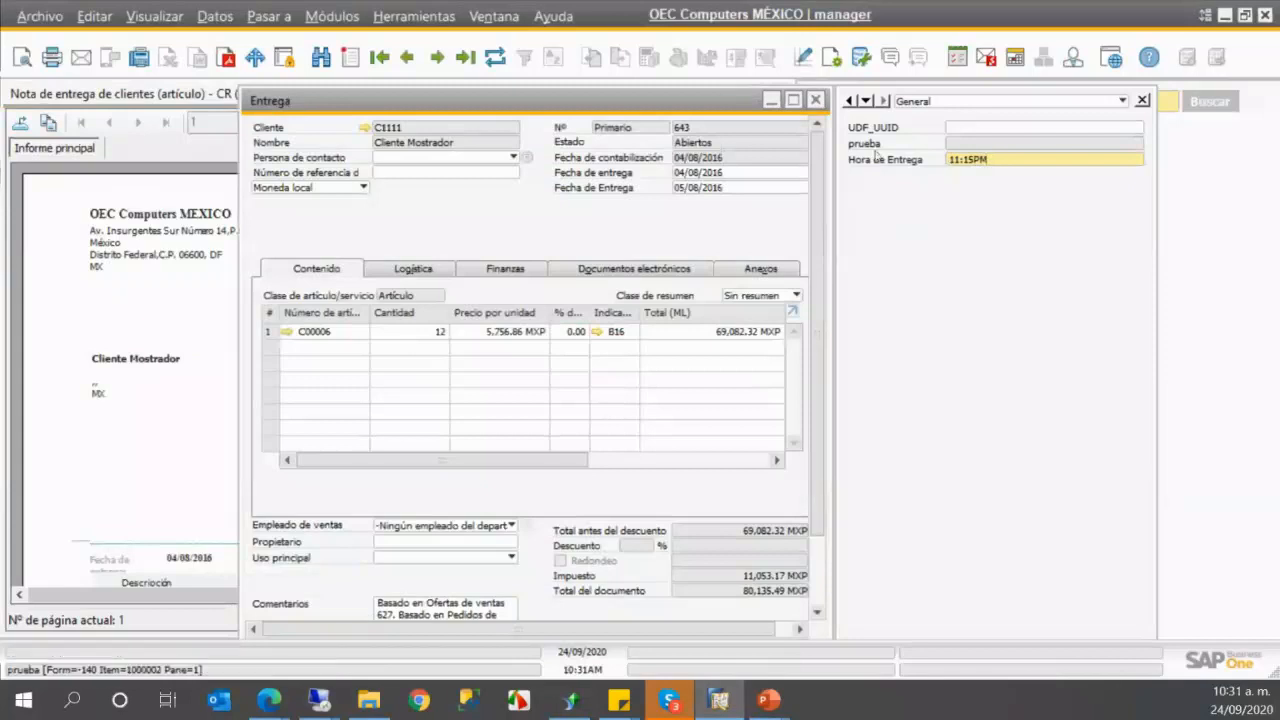
left_click(815, 100)
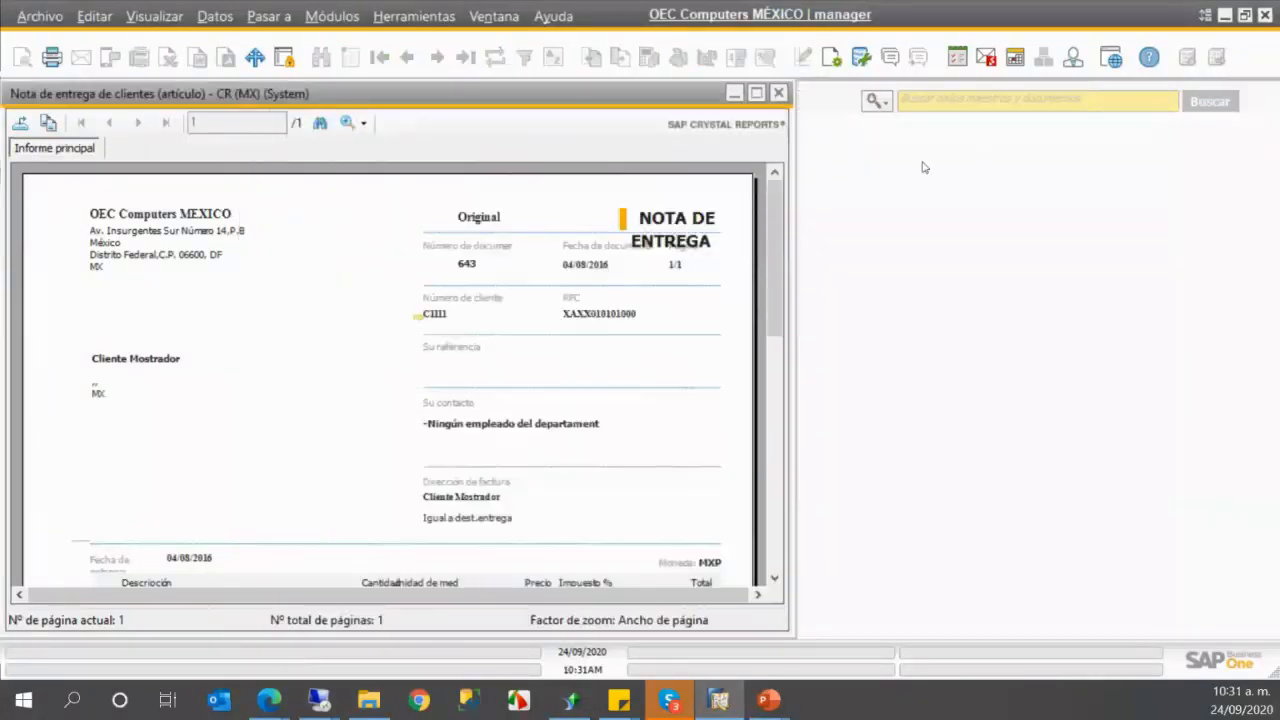
left_click(781, 92)
left_click(185, 277)
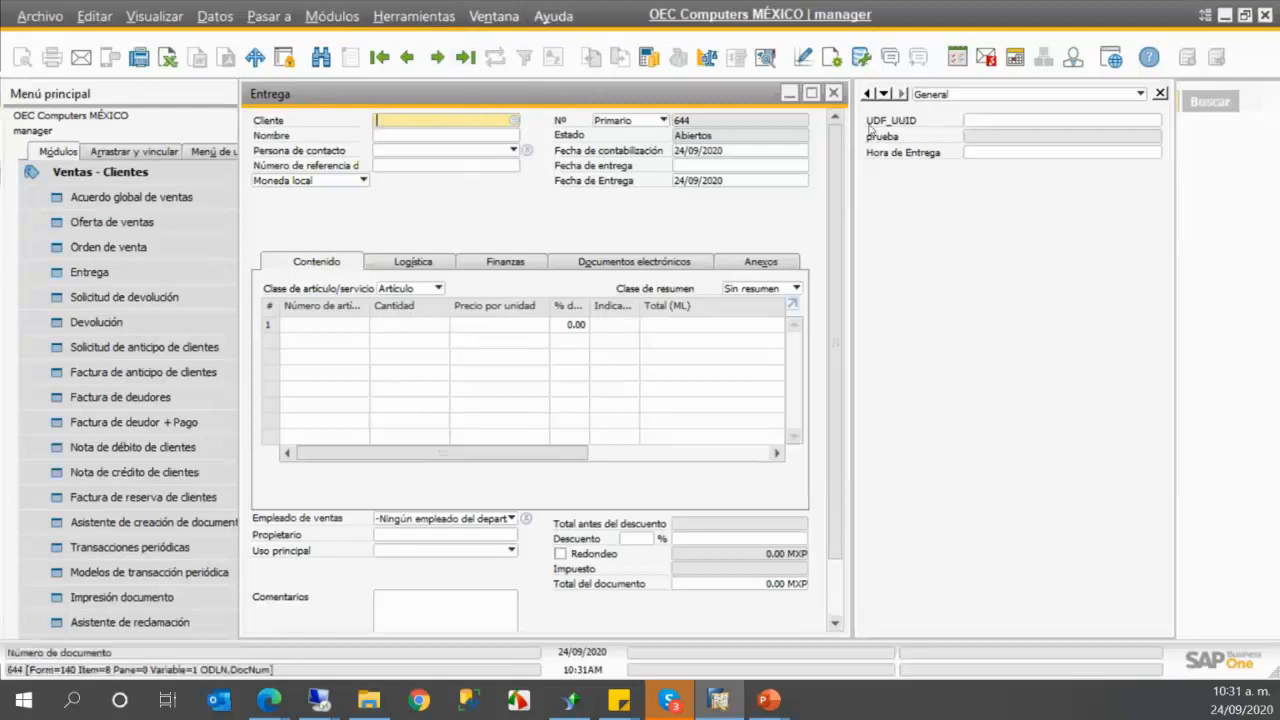
- Enter 2315 in the Hora de Entrega field of the new delivery so it is formatted as a time
left_click(984, 155)
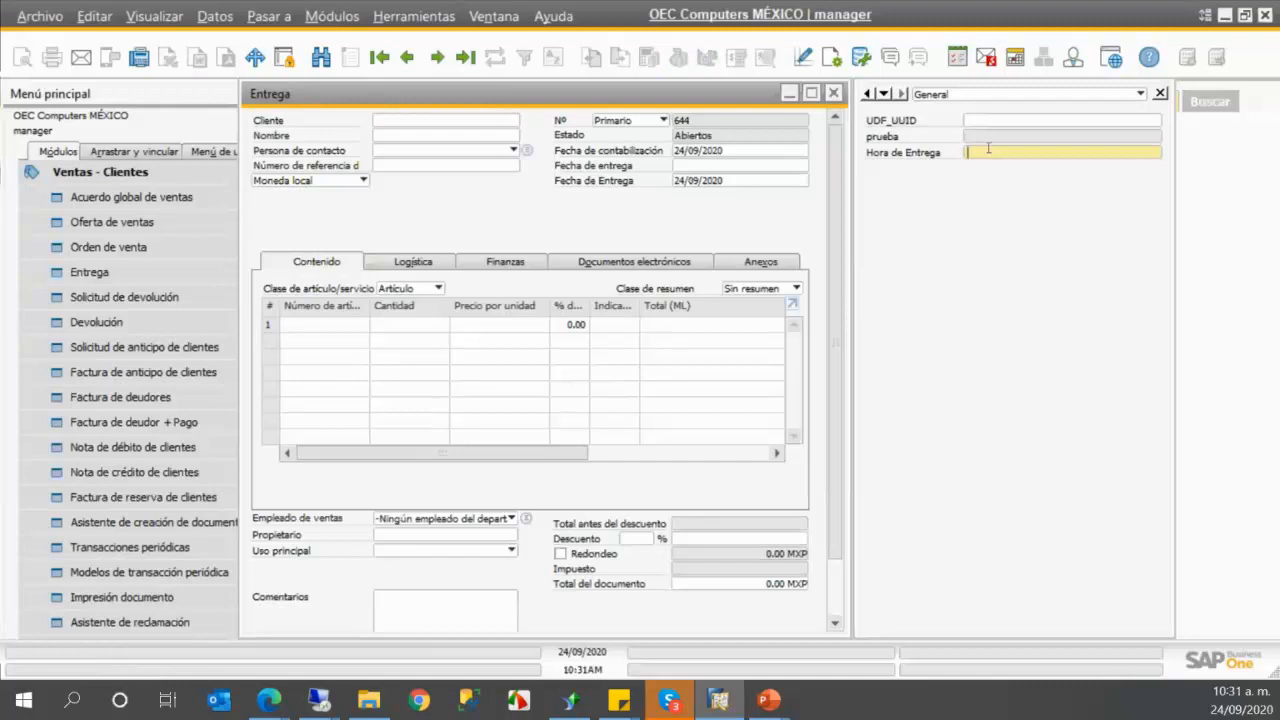
type("3")
key("BackSpace")
type("23")
type("5")
key("Tab")
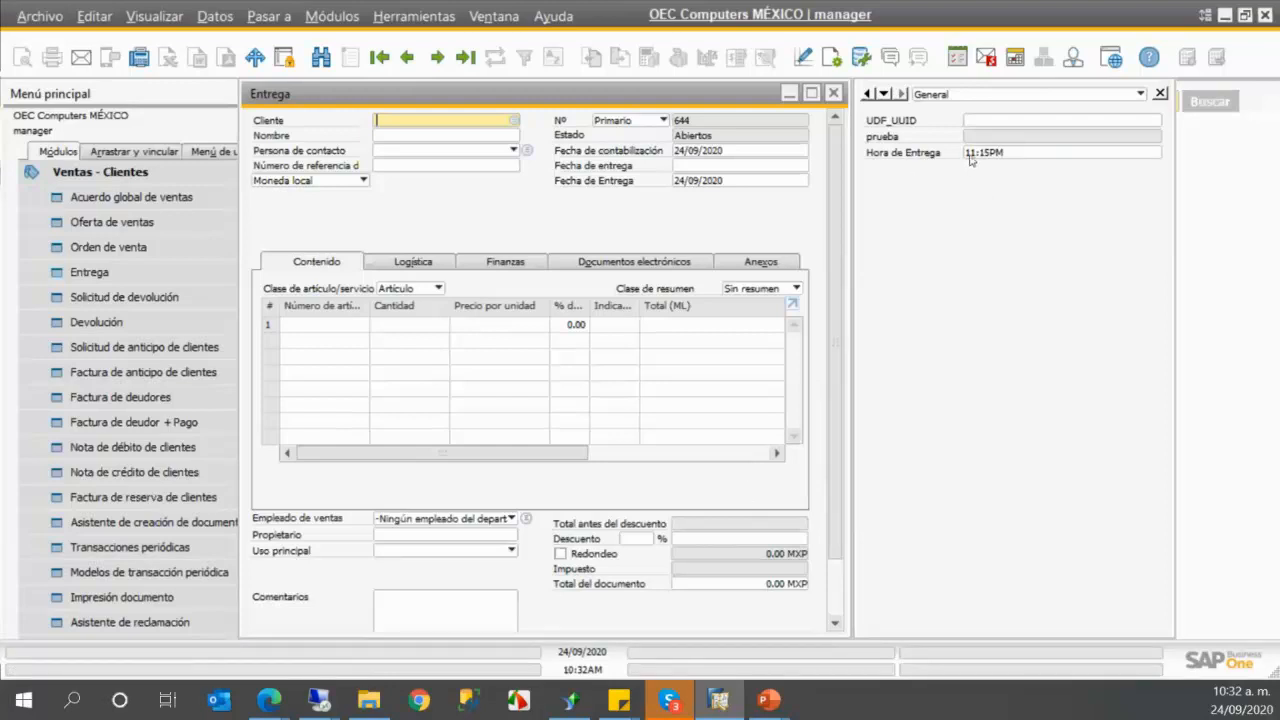
- Switch to Crystal Reports and create a new formula field named Hora
left_click(562, 701)
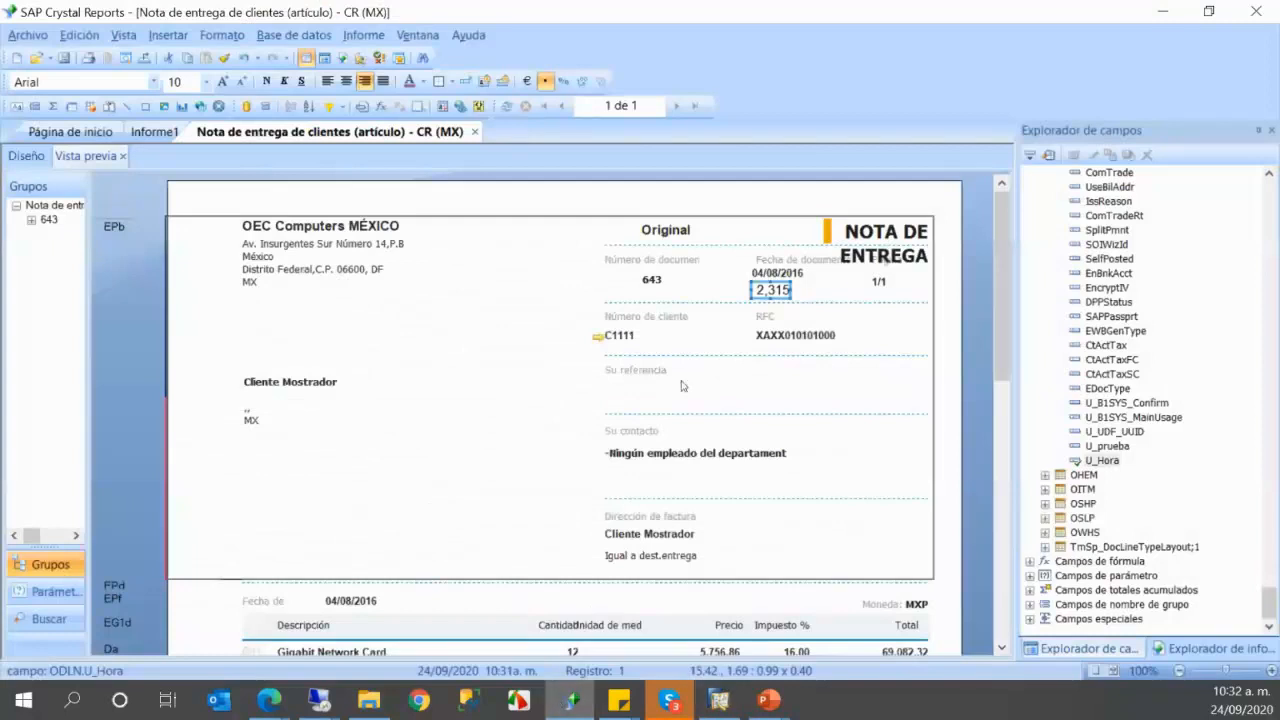
left_click(812, 297)
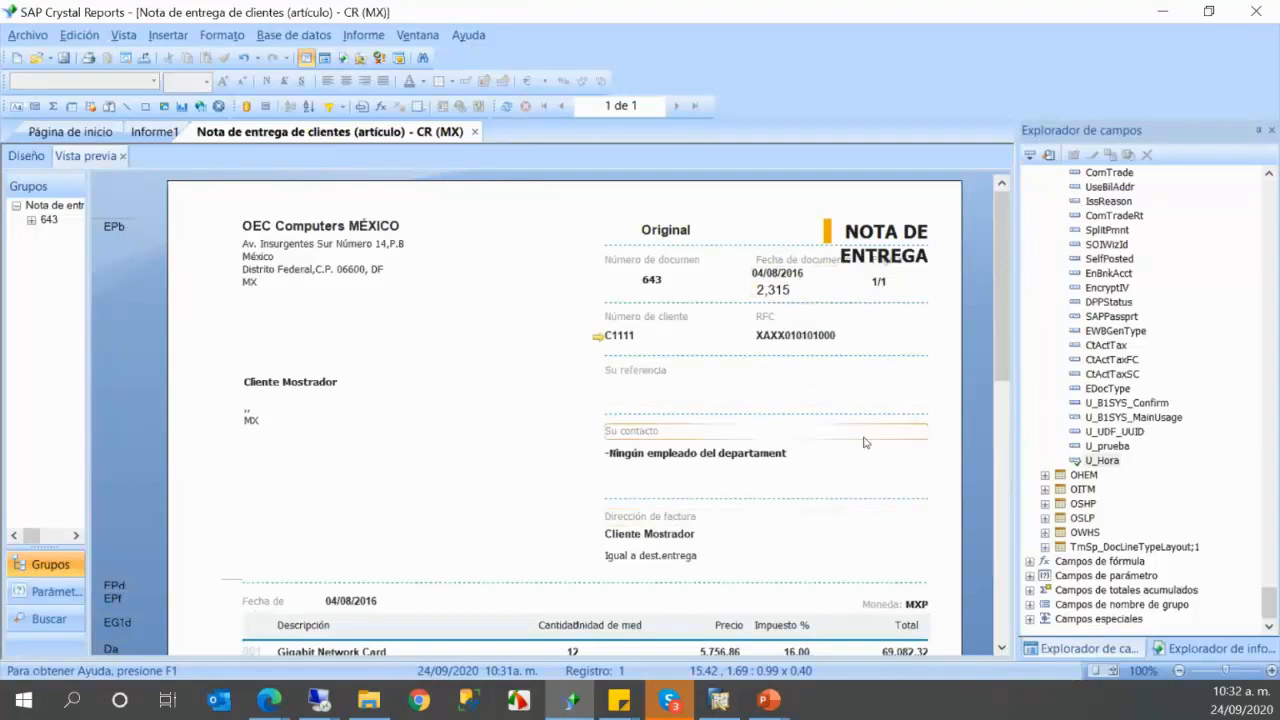
scroll(1108, 266, "up", 2)
scroll(1108, 268, "up", 11)
scroll(1110, 268, "down", 13)
left_click(1030, 562)
scroll(1090, 495, "up", 5)
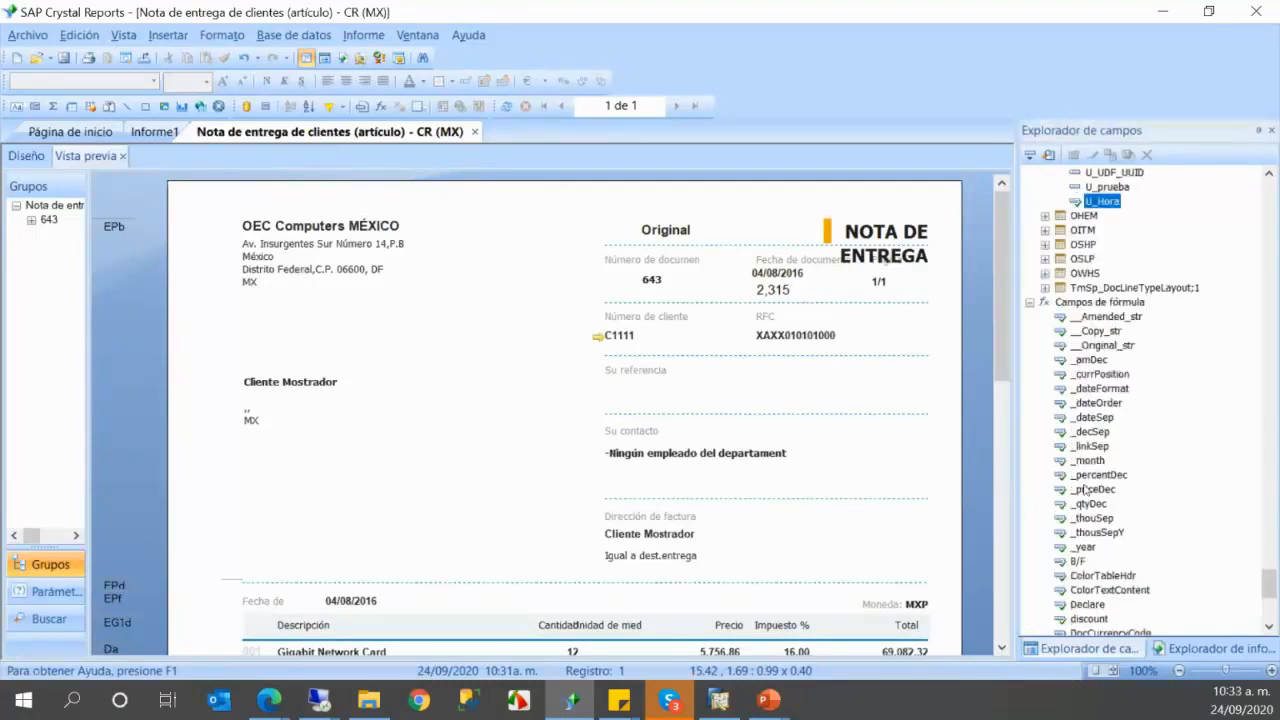
right_click(1108, 390)
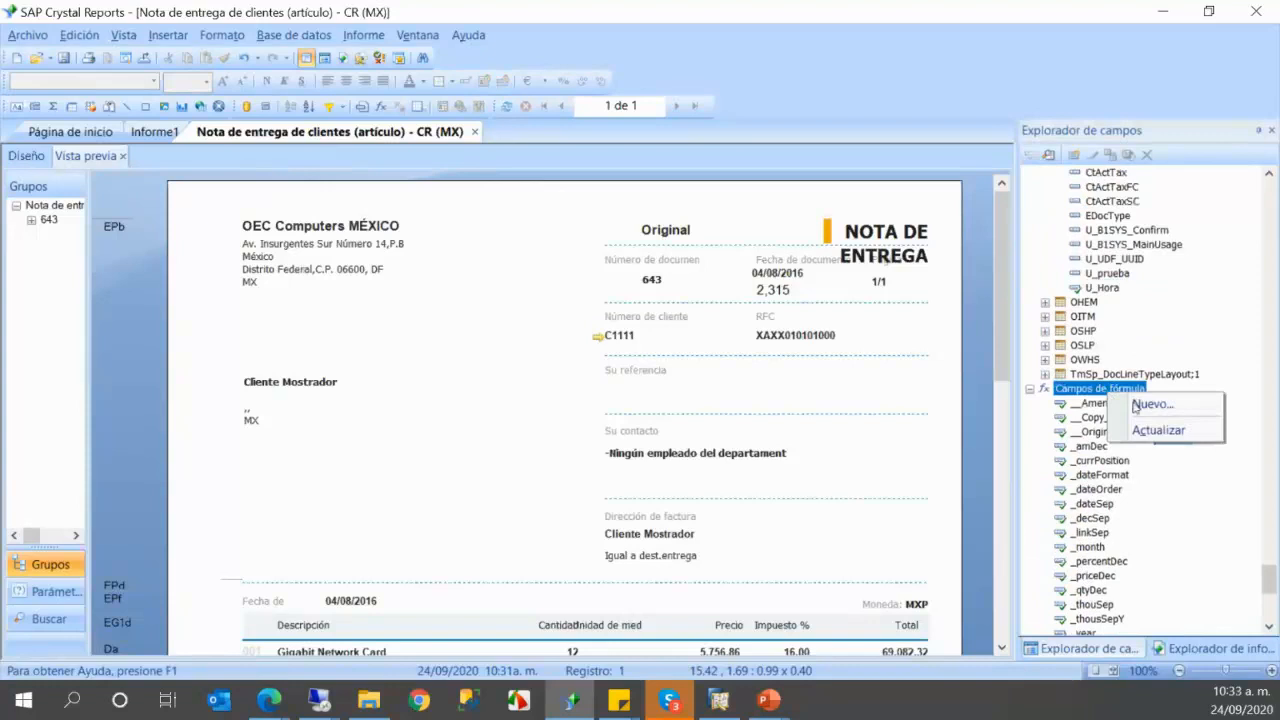
left_click(1140, 405)
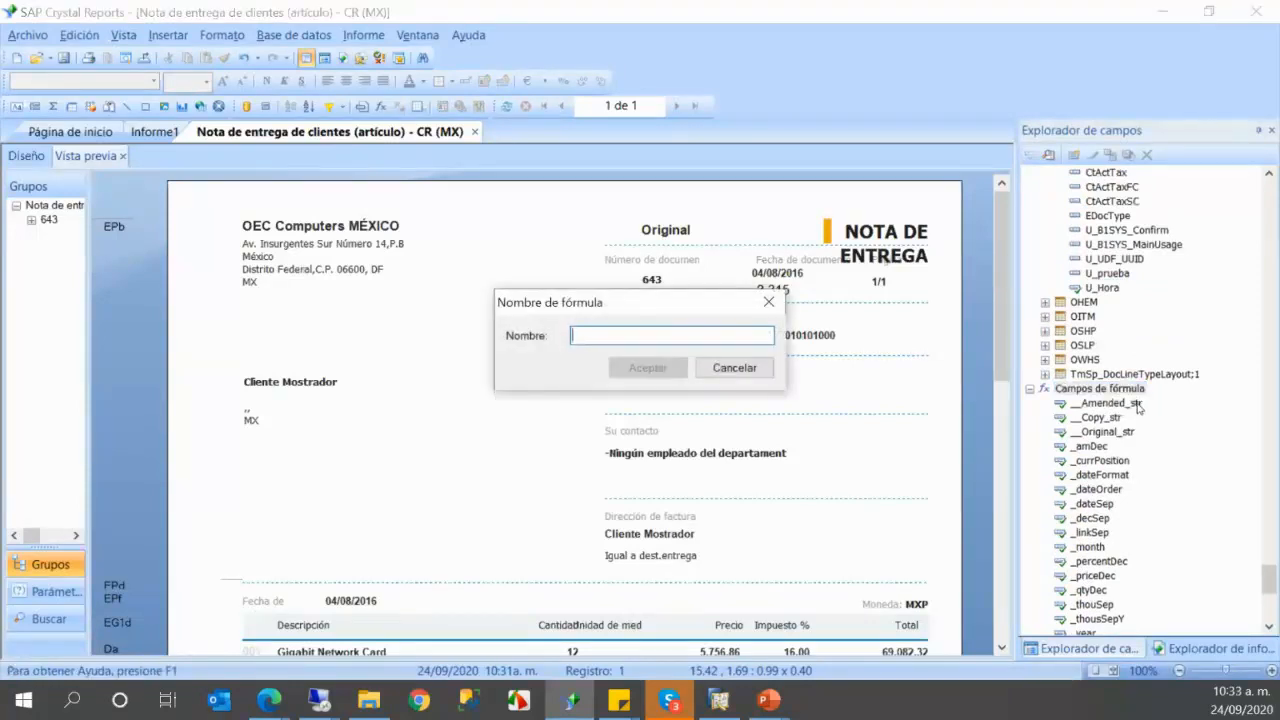
type("Hora")
key("Return")
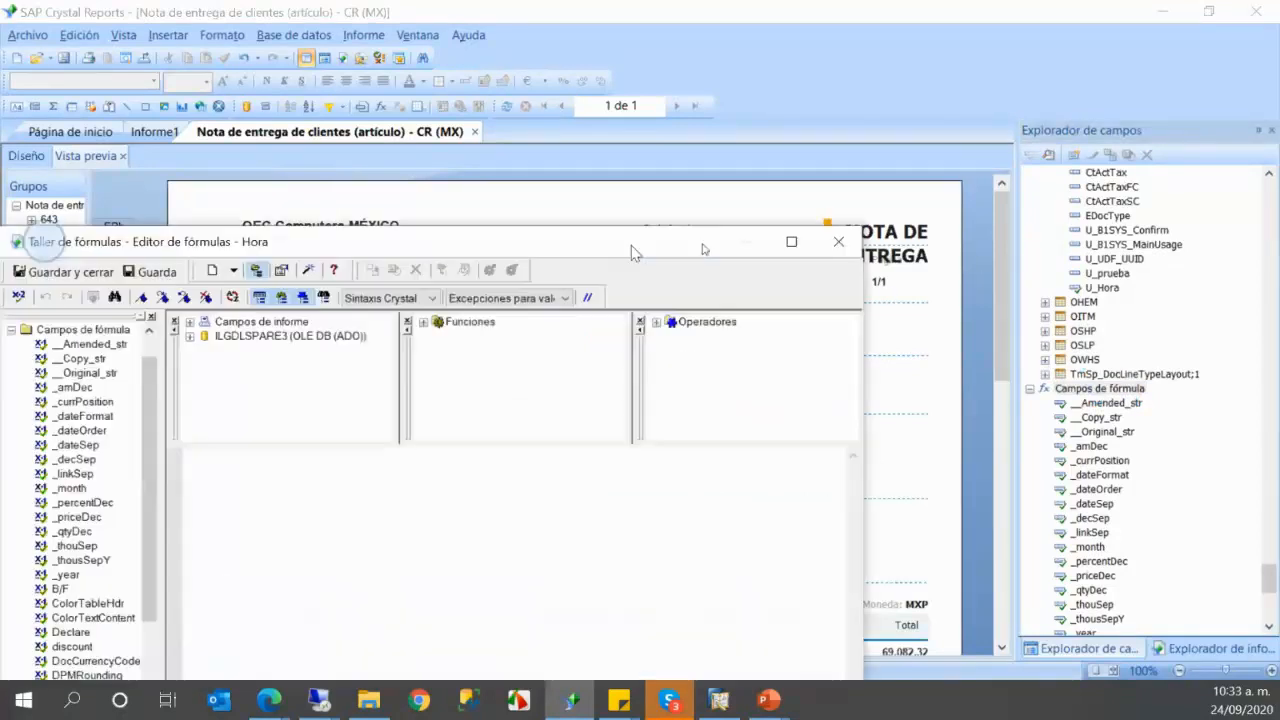
- Fill the Hora formula with the prepared text-file code that strips ".00" and "," from totext({Tabla.HoraNumerico}) and inserts ":" before the last two digits
left_click(369, 700)
left_click_drag(557, 91, 808, 86)
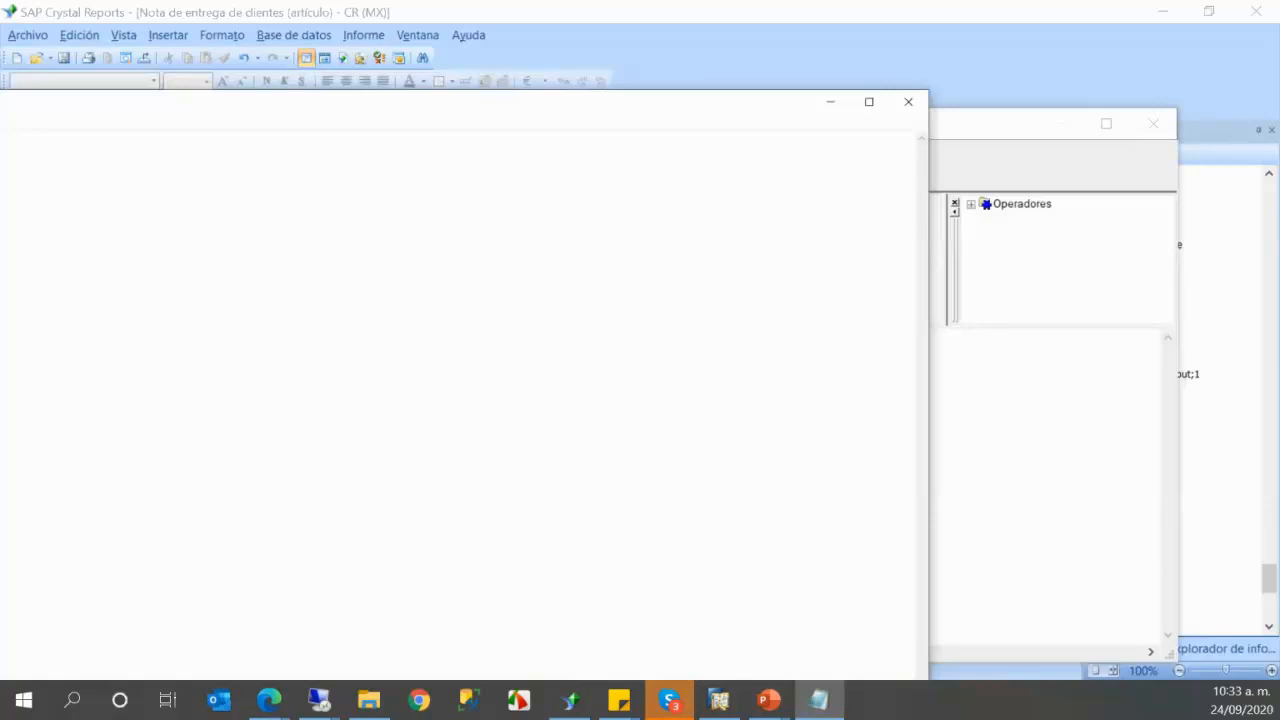
left_click(651, 75)
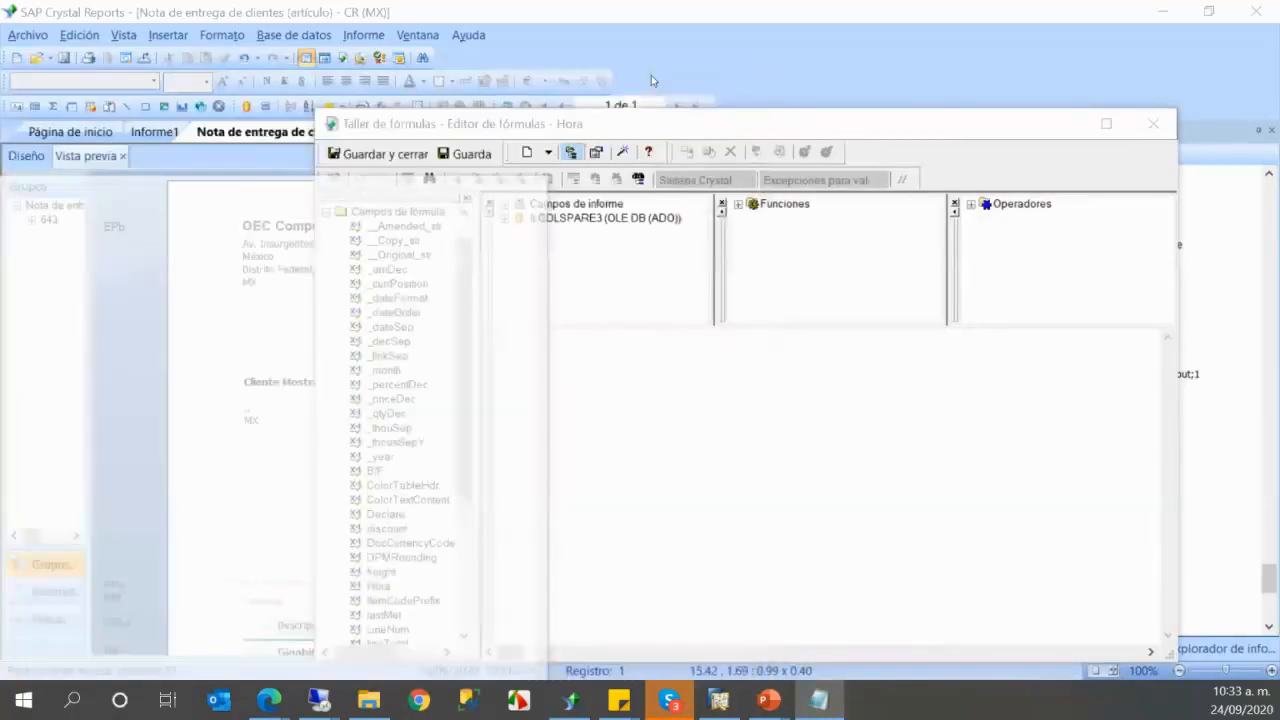
type("stringvar var1:=\"\"; var1:= totext({Tabla.HoraNumerico}); var1:= replace(var1,\".00\",\"\"); var1:= replace(var1,\",\",\"\"); Mid (var1,1, len(var1)-2)& \":\" & Right (var1,2)")
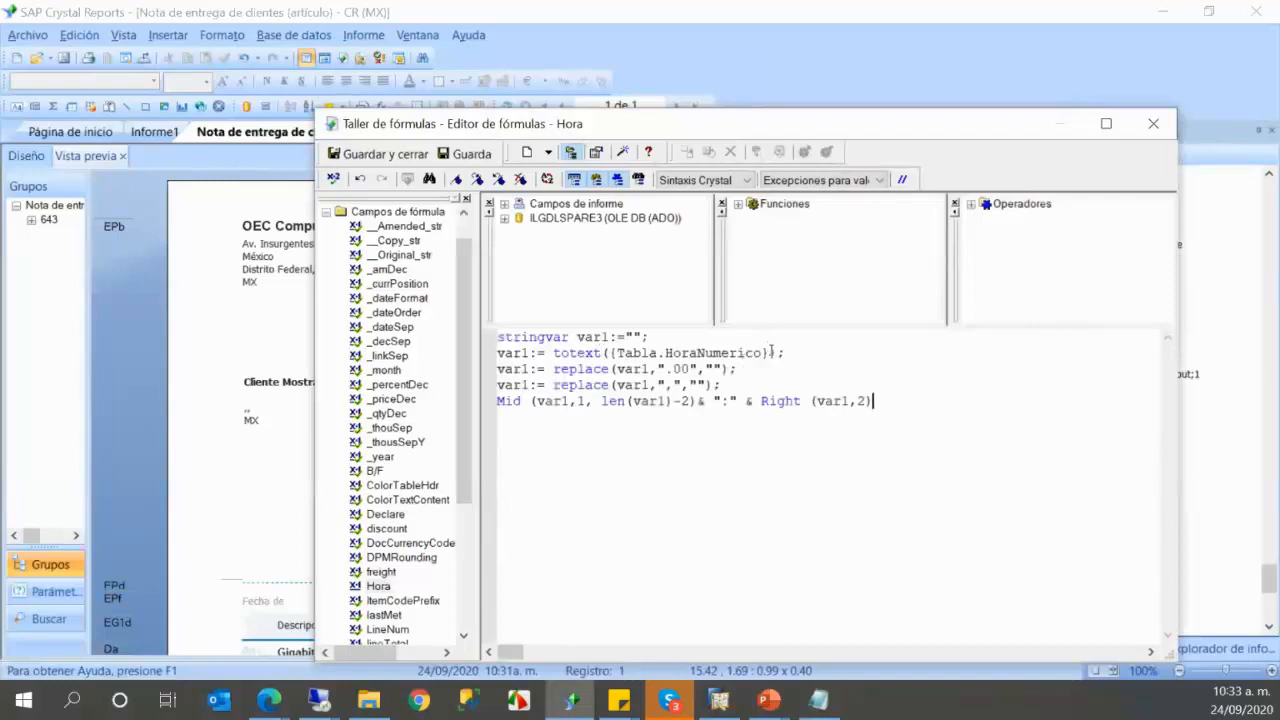
- Replace the {Tabla.HoraNumerico} placeholder in the formula with {ODLN.U_Hora}, and save and close the formula
left_click_drag(771, 352, 607, 353)
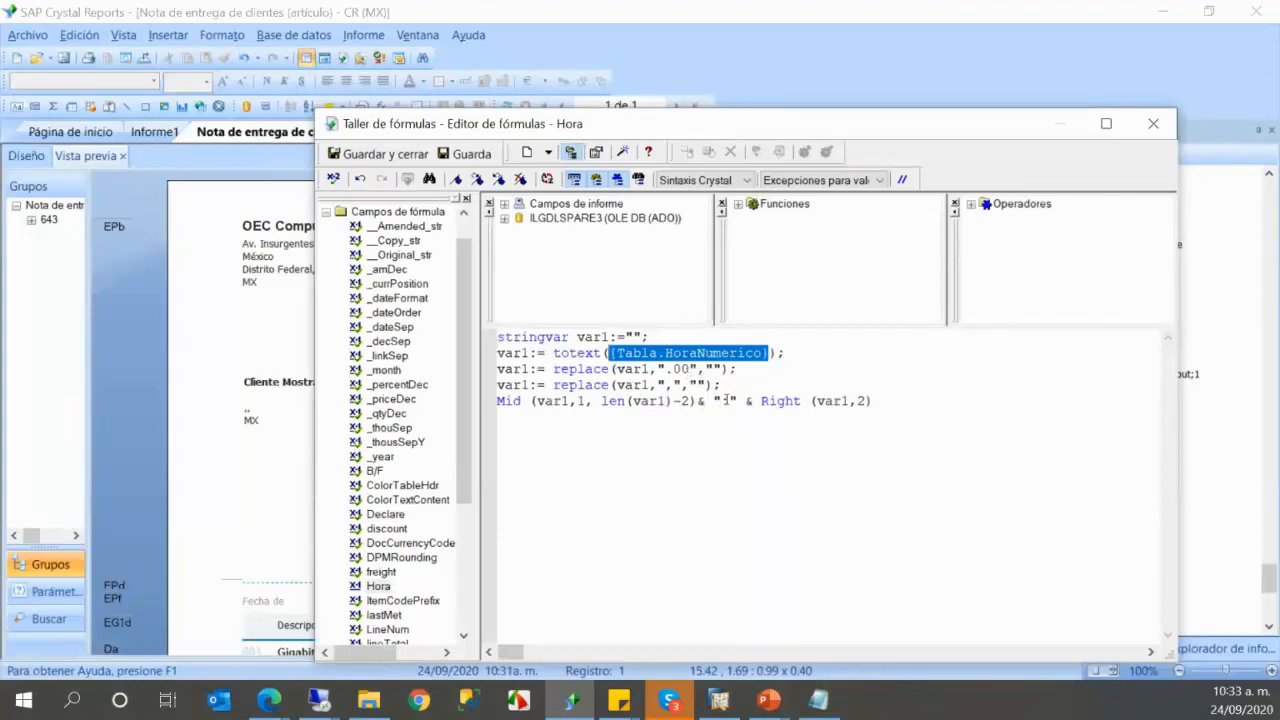
key("Delete")
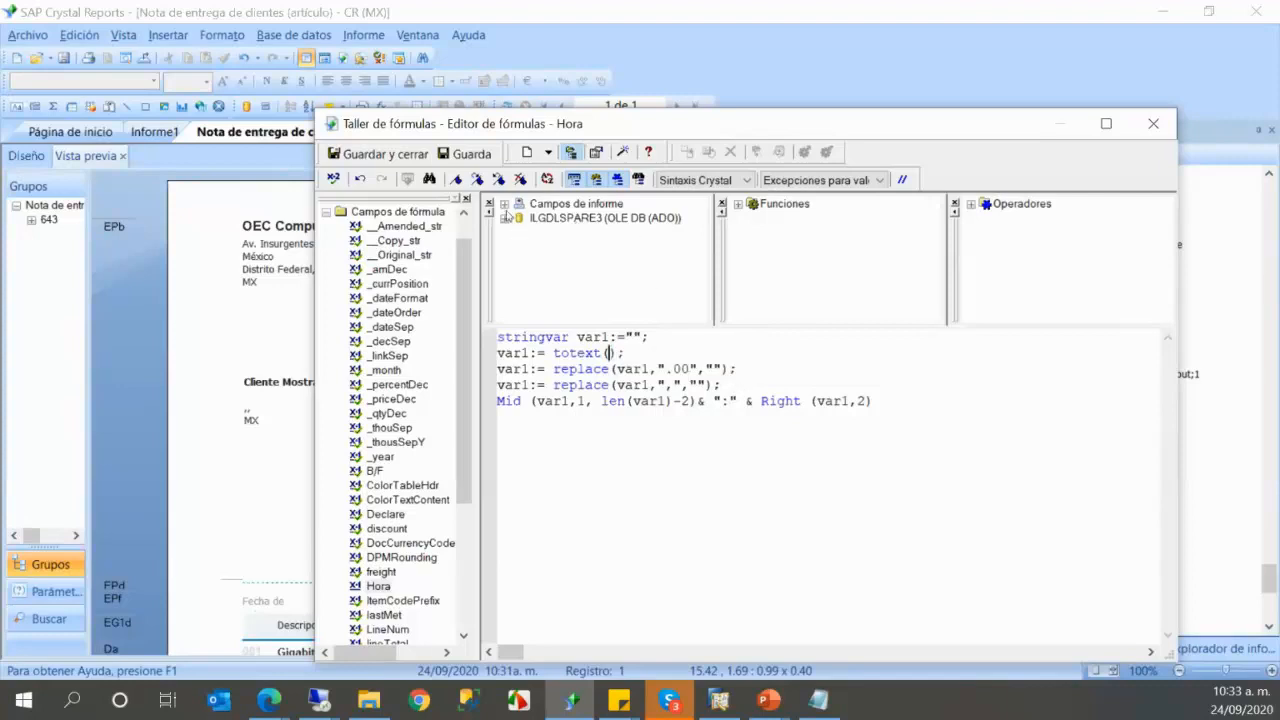
left_click(505, 216)
scroll(605, 237, "down", 6)
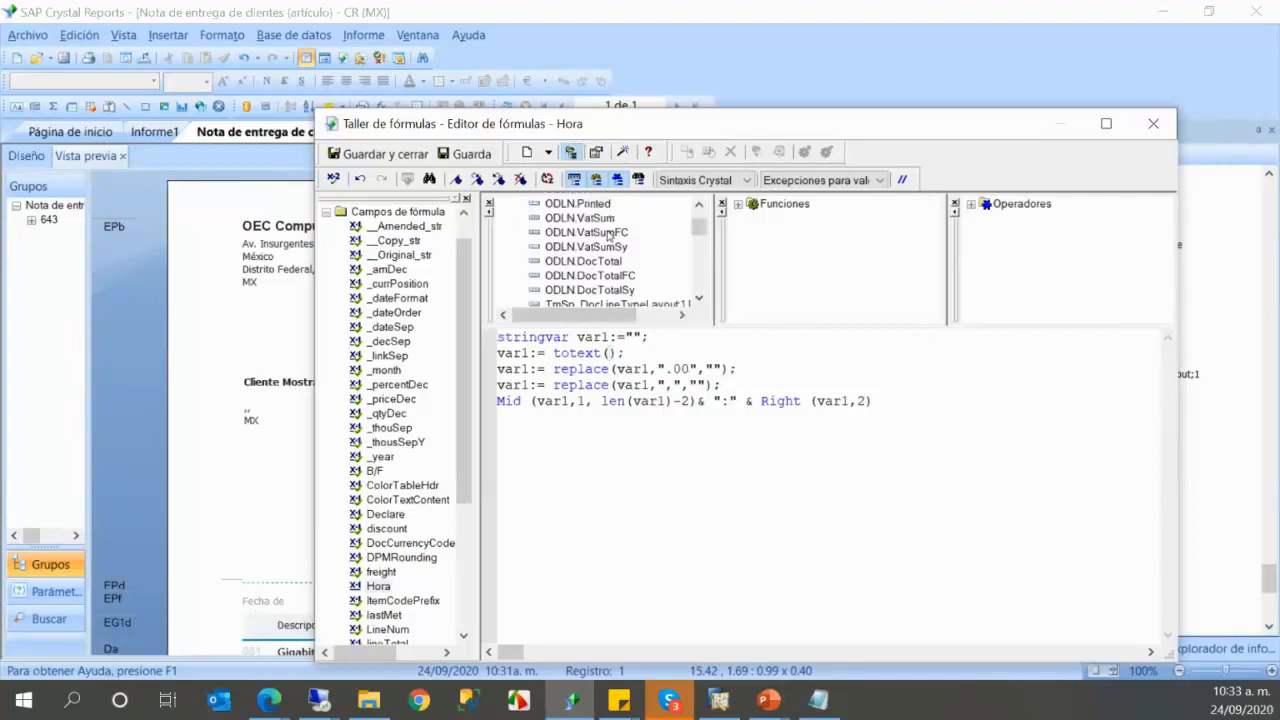
scroll(609, 235, "down", 6)
left_click_drag(698, 253, 698, 281)
scroll(643, 264, "down", 3)
scroll(642, 264, "up", 1)
scroll(633, 246, "up", 5)
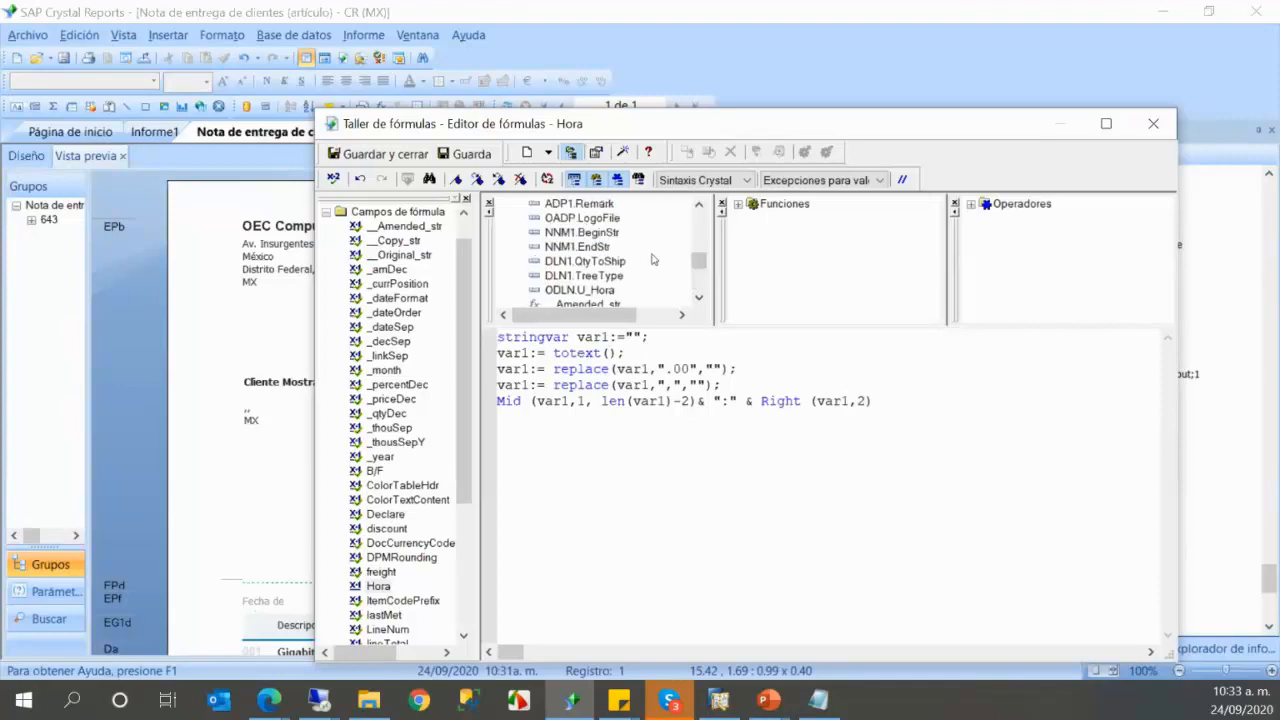
left_click_drag(610, 289, 614, 356)
left_click(767, 357)
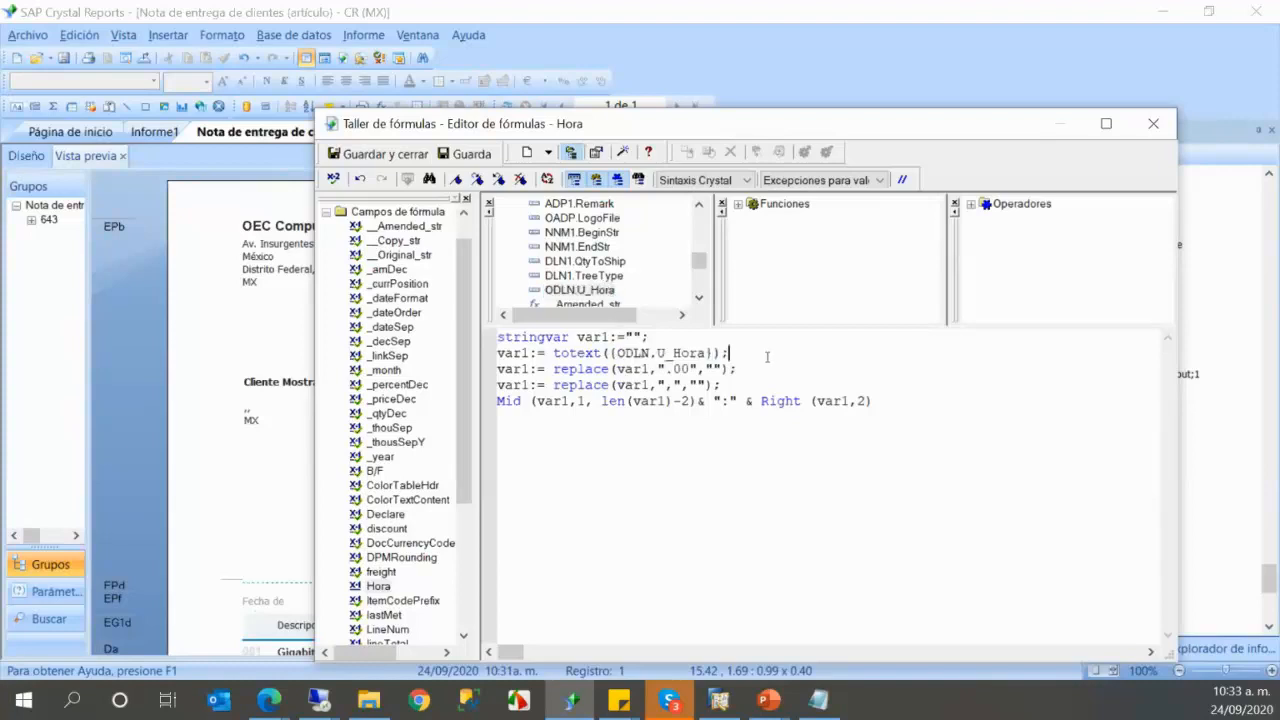
left_click(400, 153)
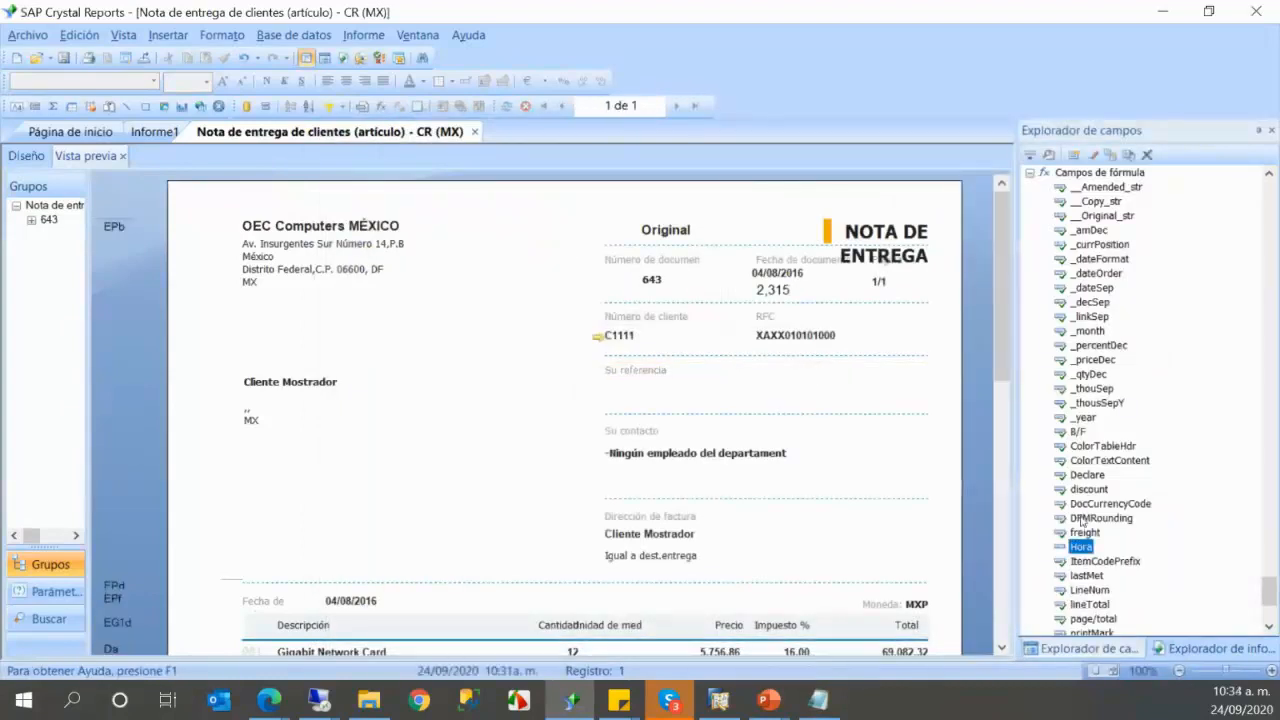
- Place the Hora formula field next to the raw U_Hora value under the document date
scroll(1083, 550, "down", 5)
scroll(1083, 550, "up", 1)
left_click_drag(1081, 388, 751, 290)
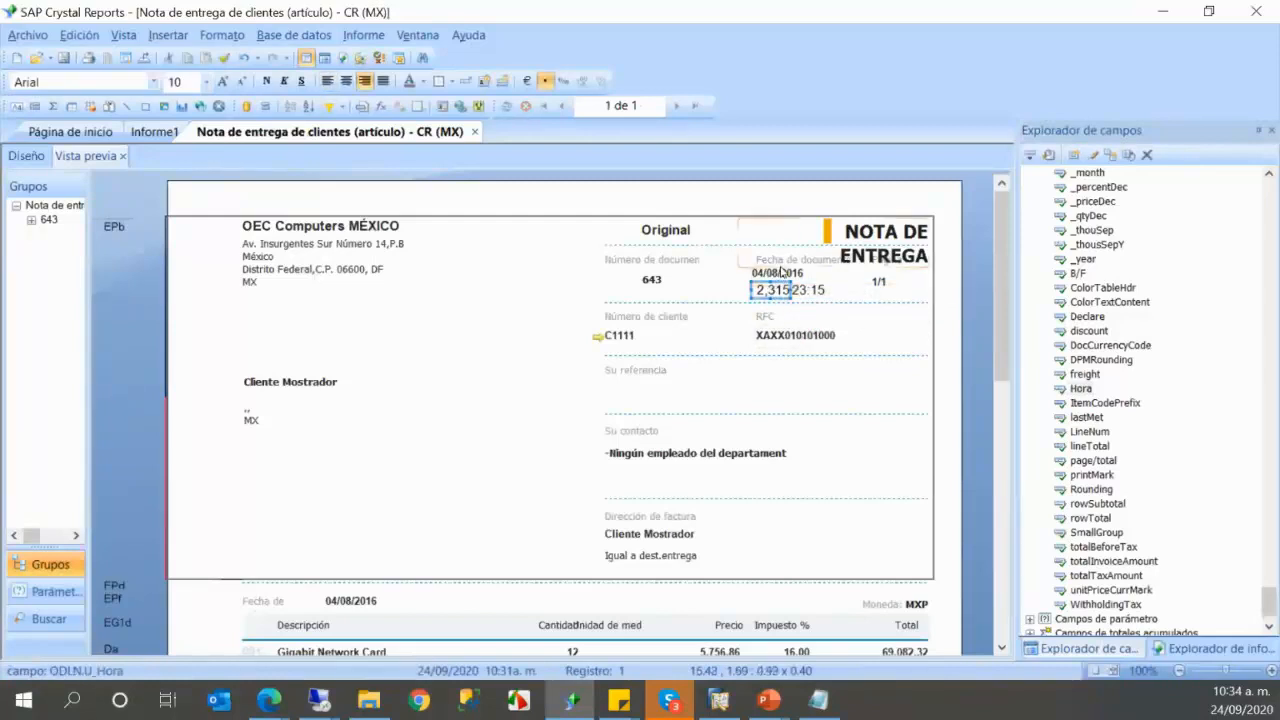
- Align the Hora formula field beside the document date and delete the raw U_Hora field from the header
left_click_drag(800, 290, 845, 276)
right_click(770, 265)
left_click(756, 279)
right_click(756, 279)
left_click(834, 386)
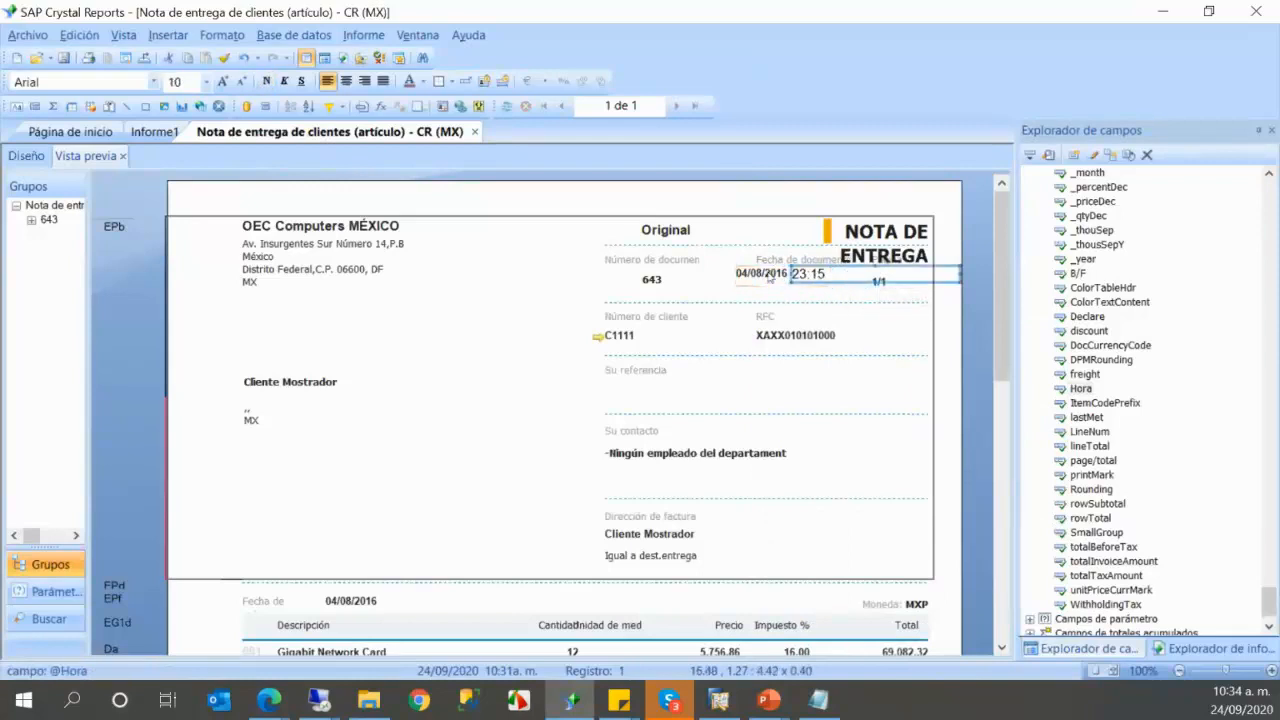
- Copy the document date's format onto the Hora formula field
right_click(764, 270)
left_click(823, 373)
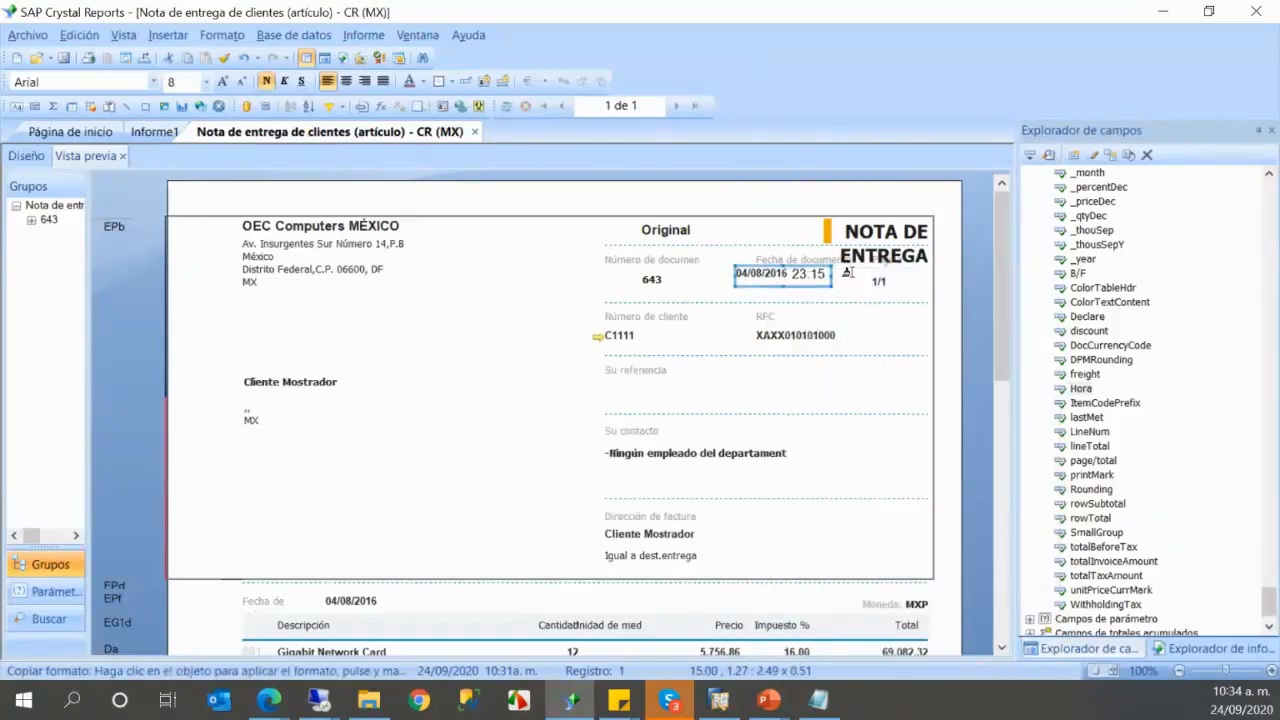
left_click(840, 274)
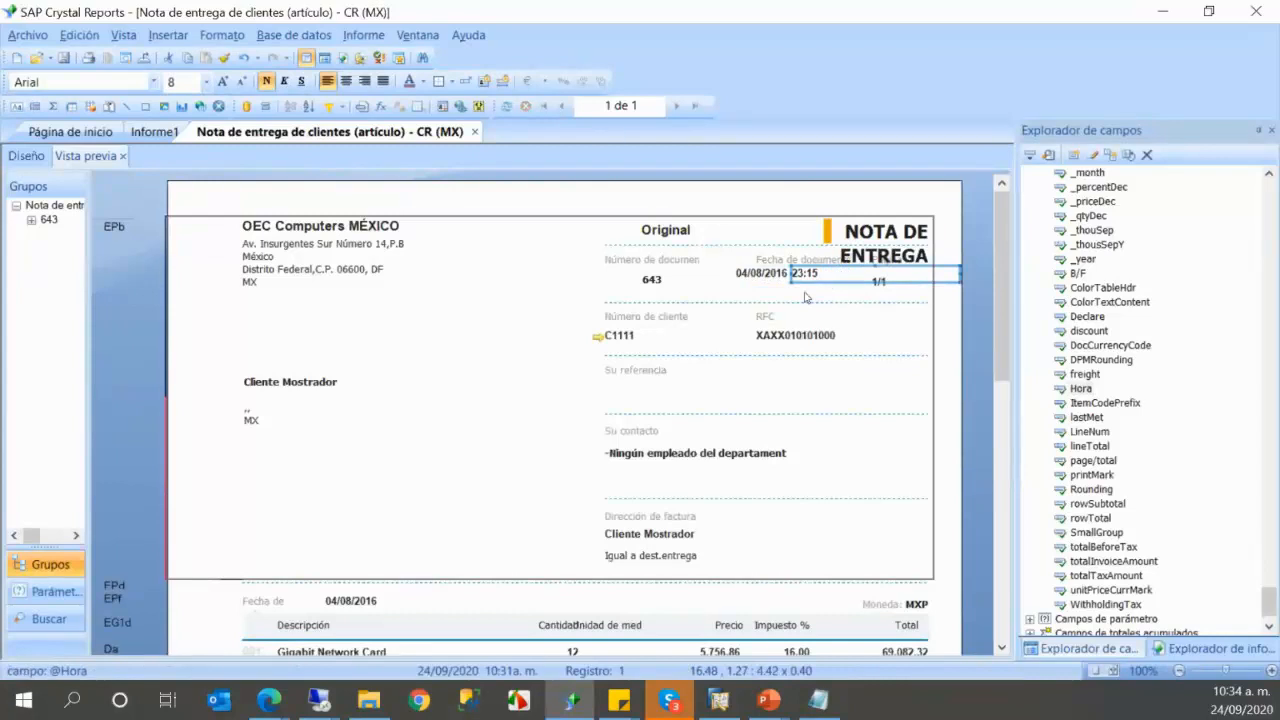
left_click(805, 297)
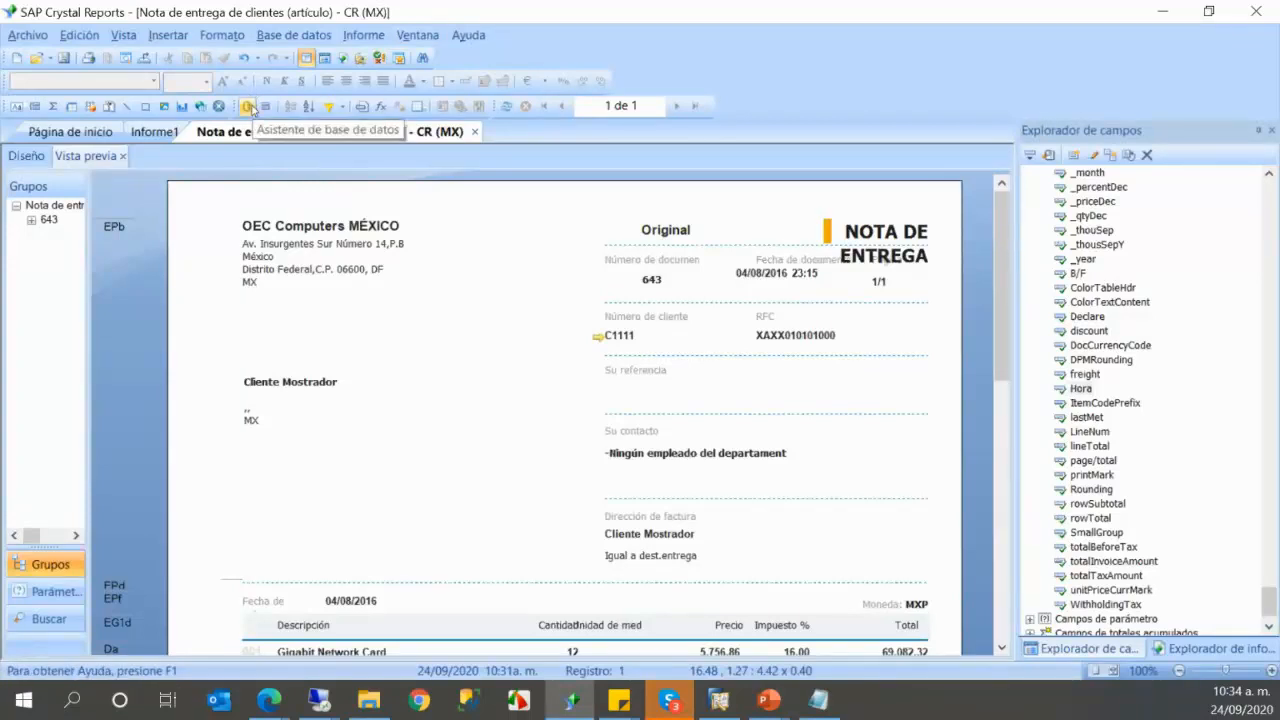
- Review the Hora formula field's paragraph, font, border and common format settings, and close the format editor without changes
right_click(806, 278)
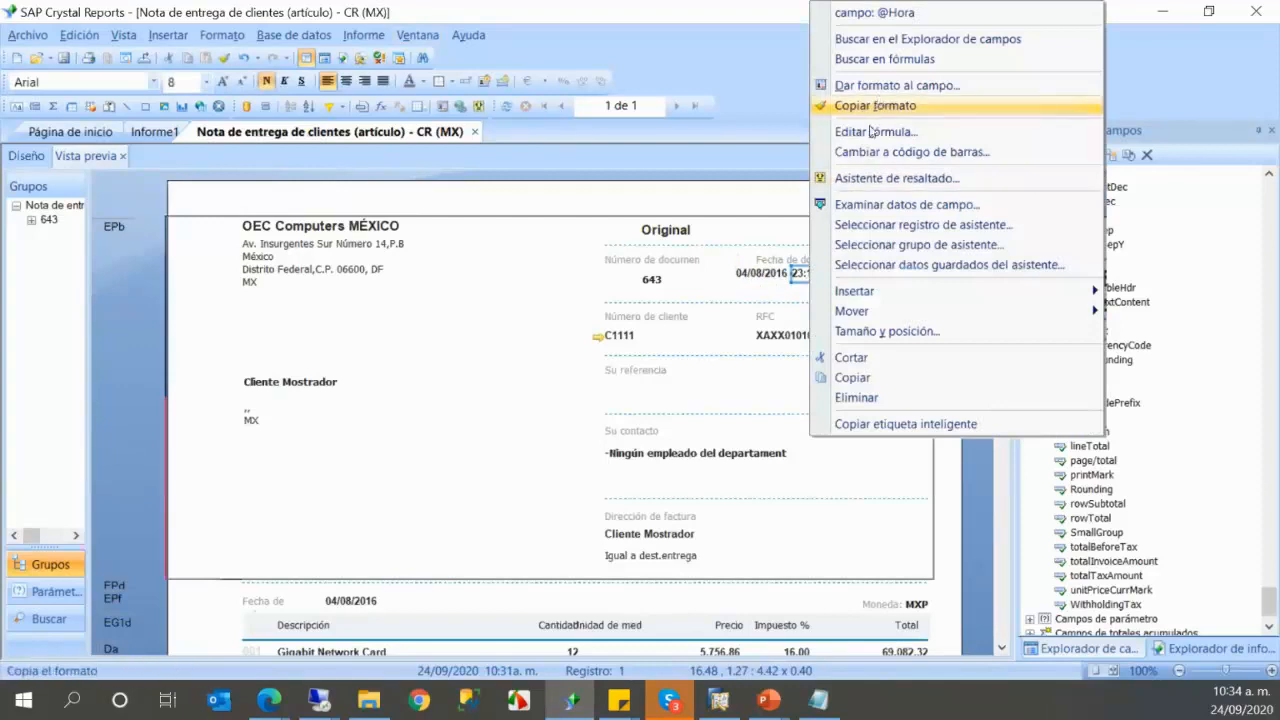
left_click(895, 87)
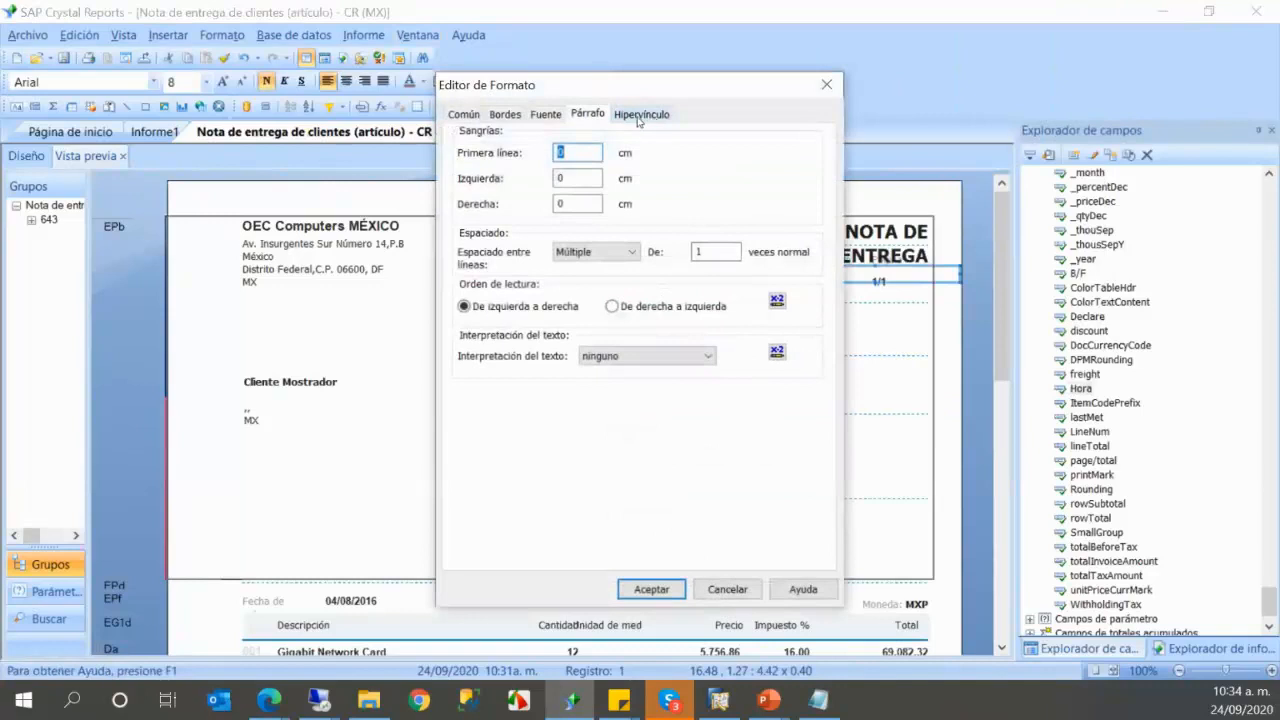
left_click(546, 116)
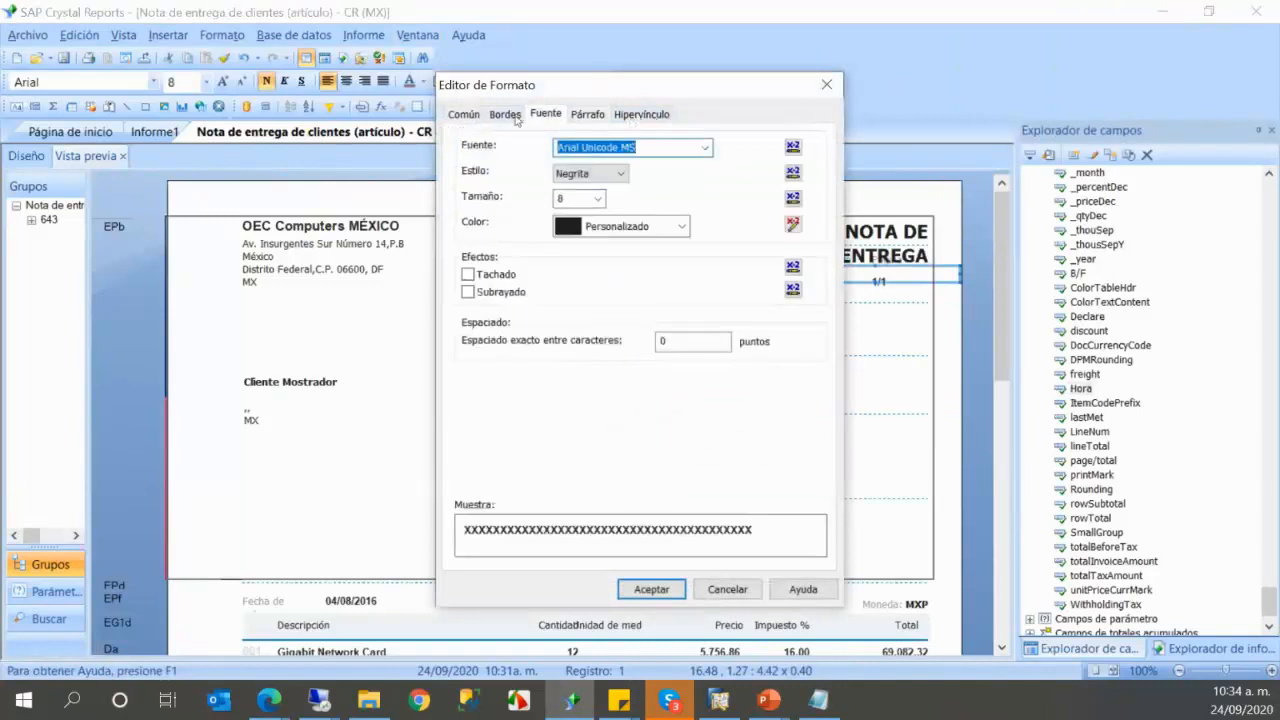
left_click(512, 120)
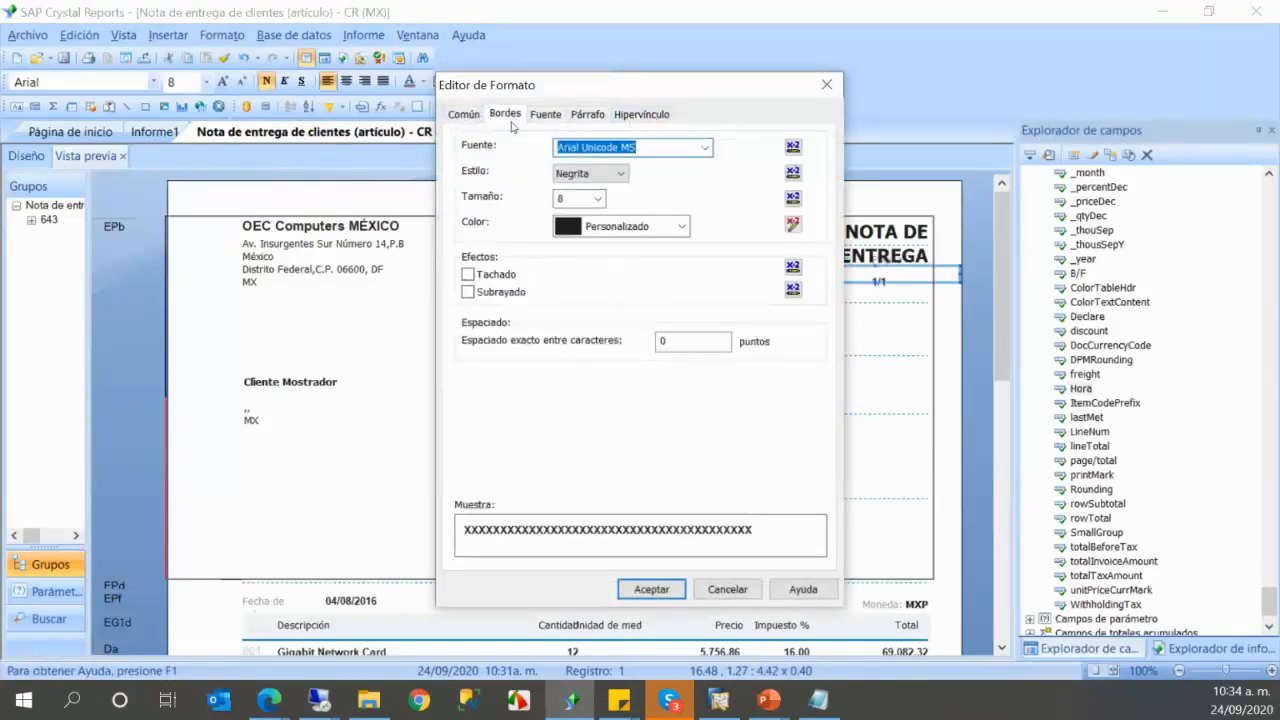
left_click(464, 116)
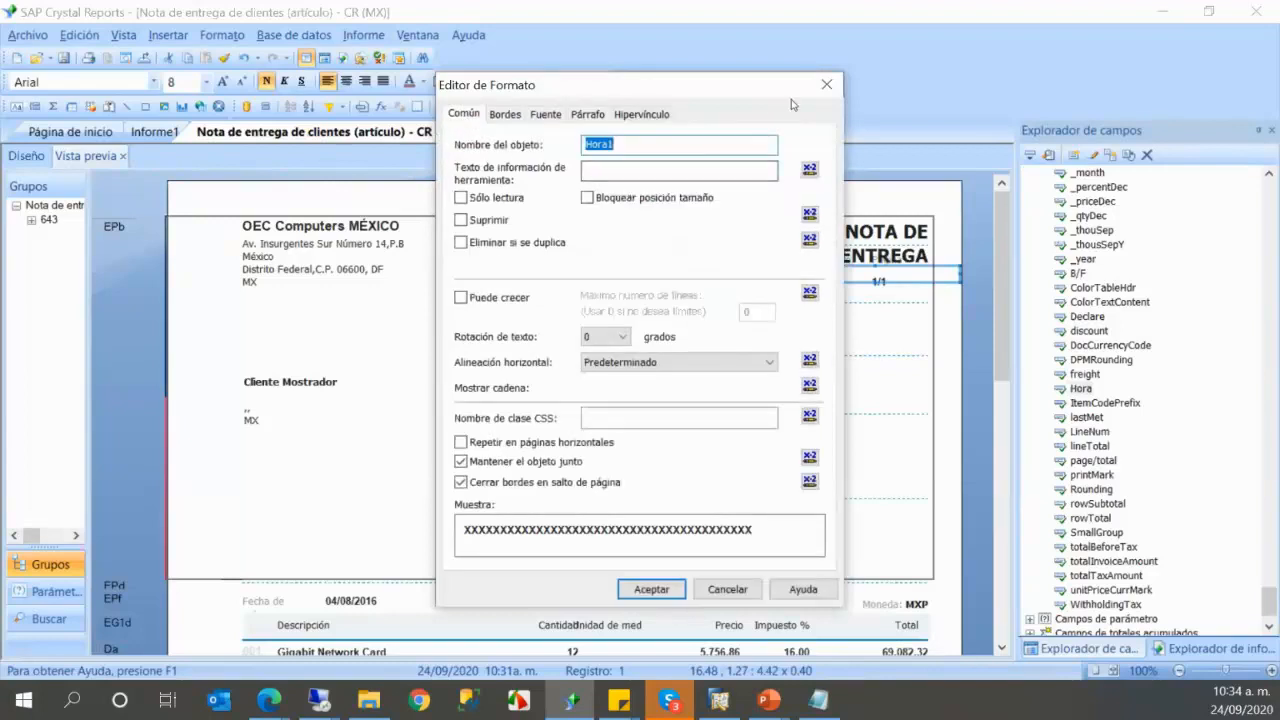
left_click(822, 87)
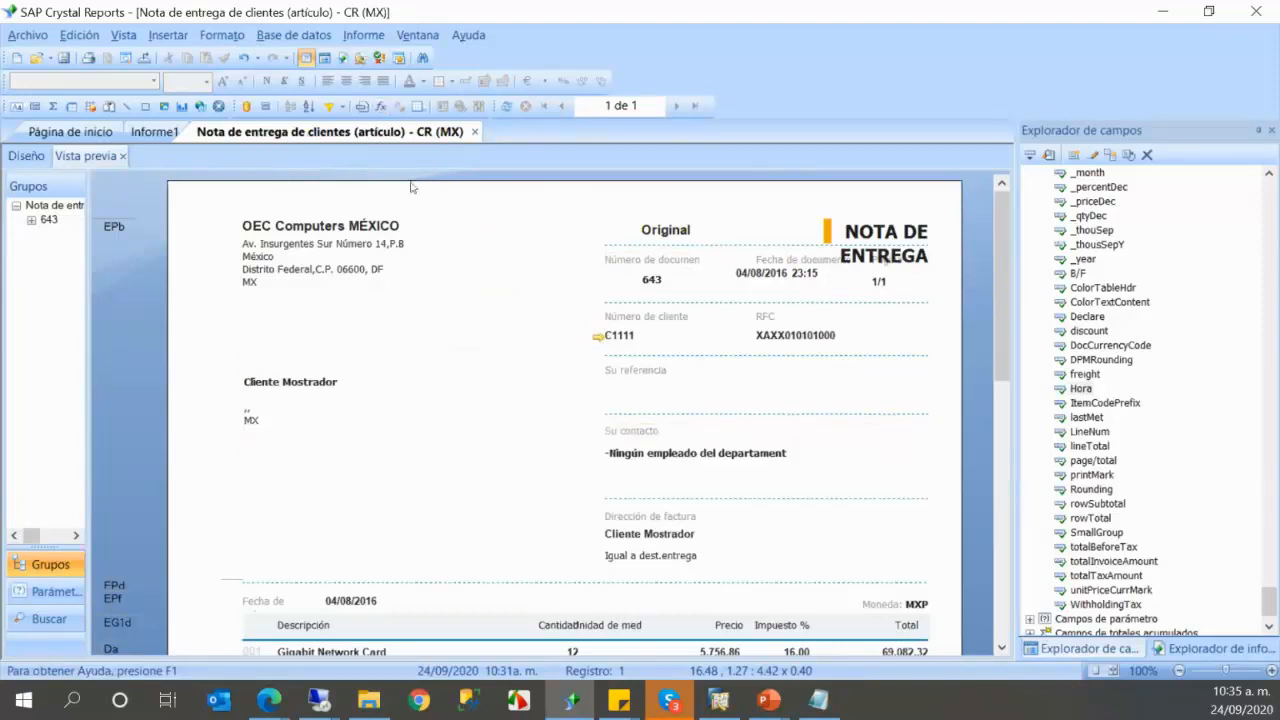
- Save the delivery note report and generate the incomplete data so it is stored with the report
key("ctrl+s")
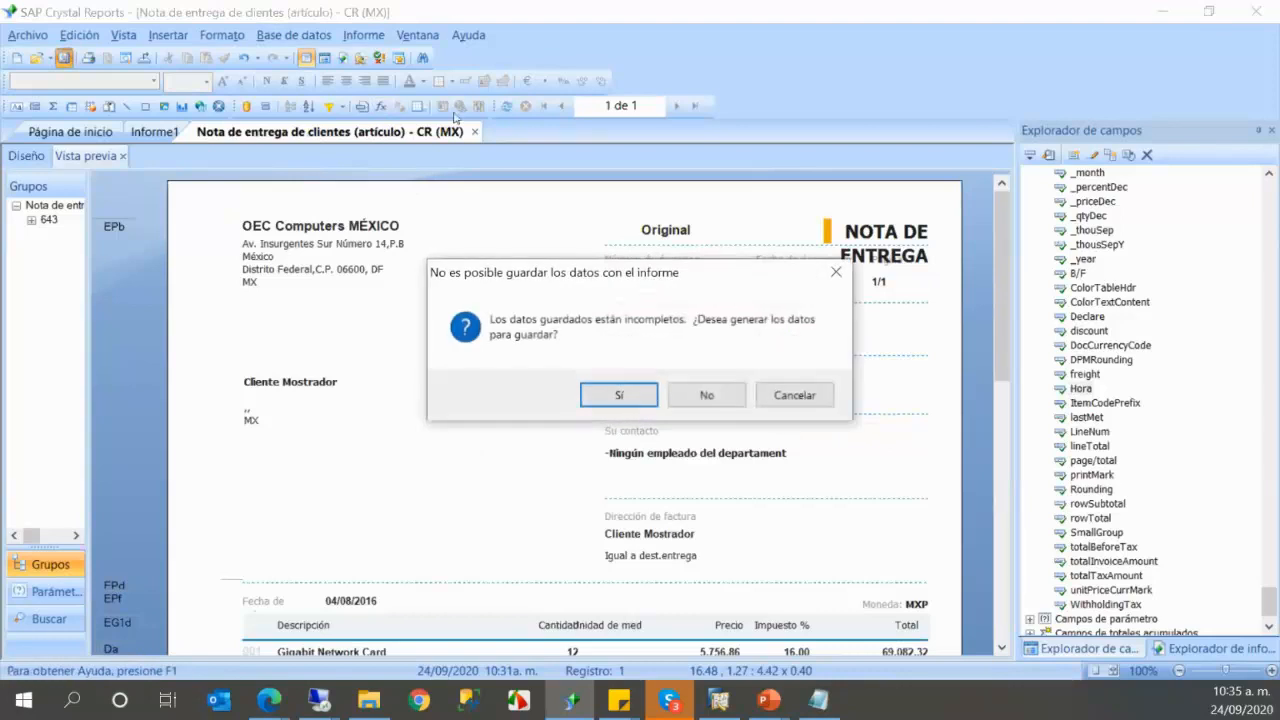
left_click(634, 395)
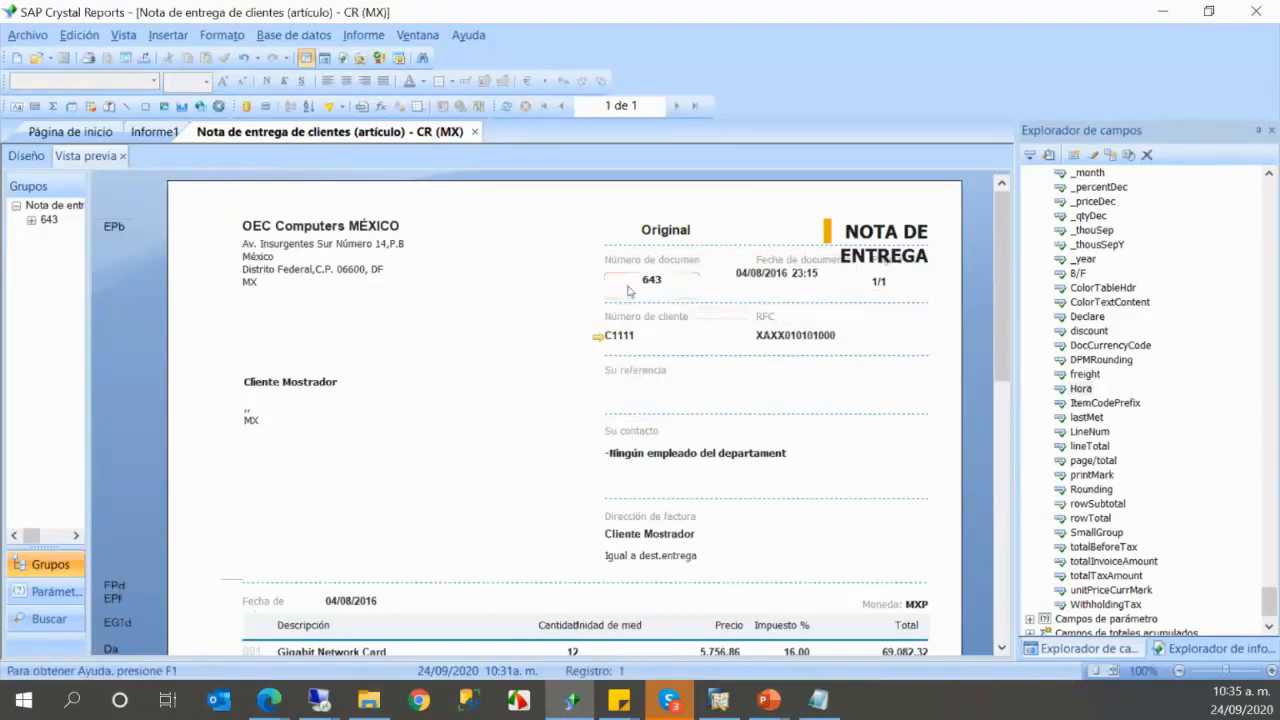
left_click(770, 700)
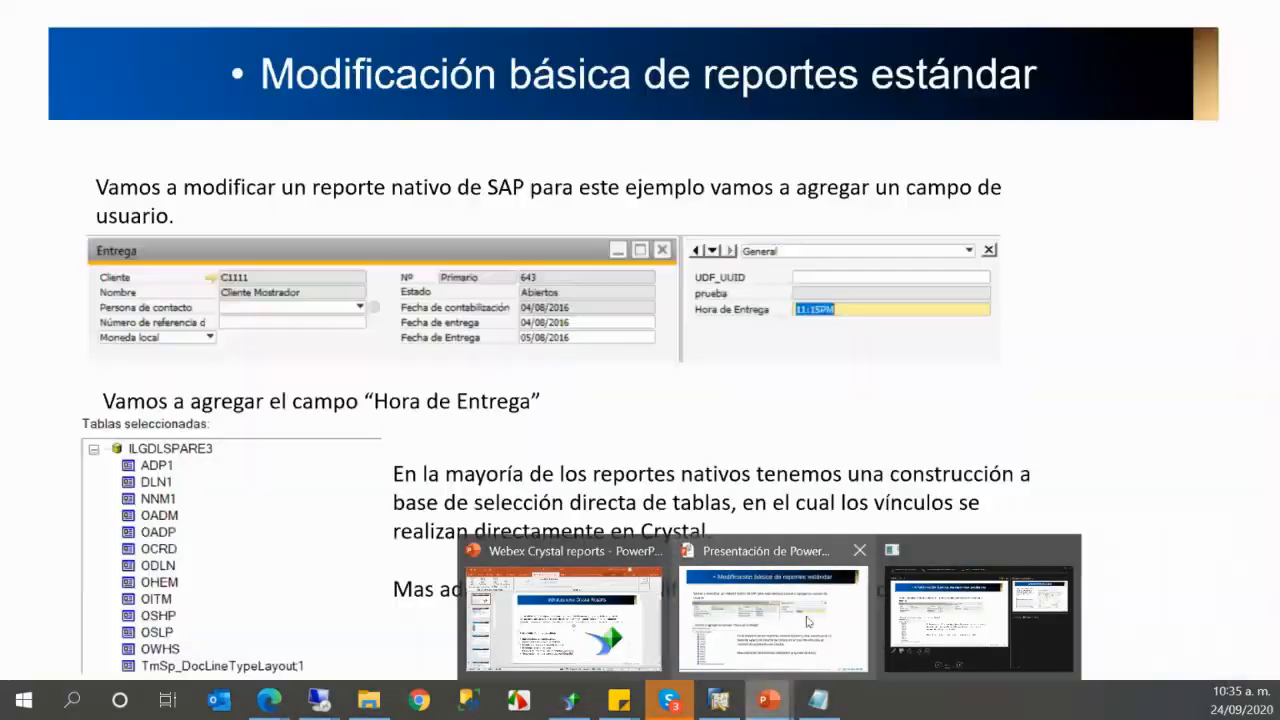
left_click(807, 621)
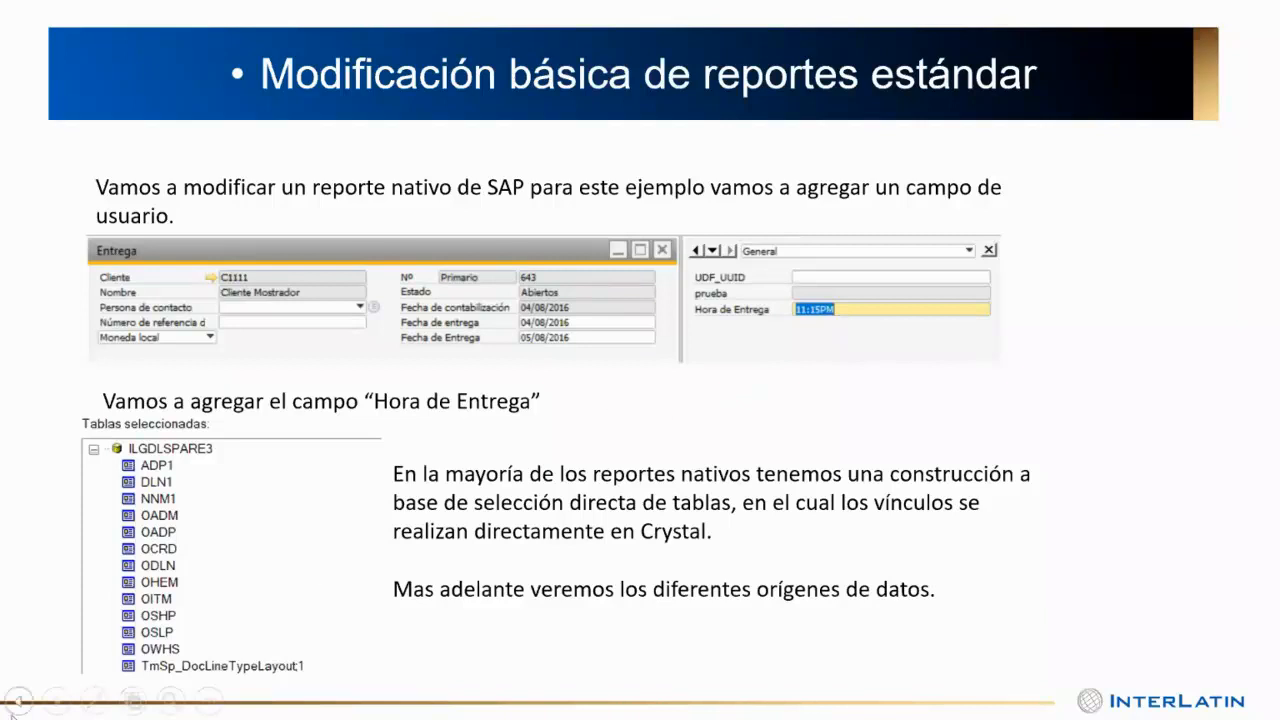
left_click(57, 700)
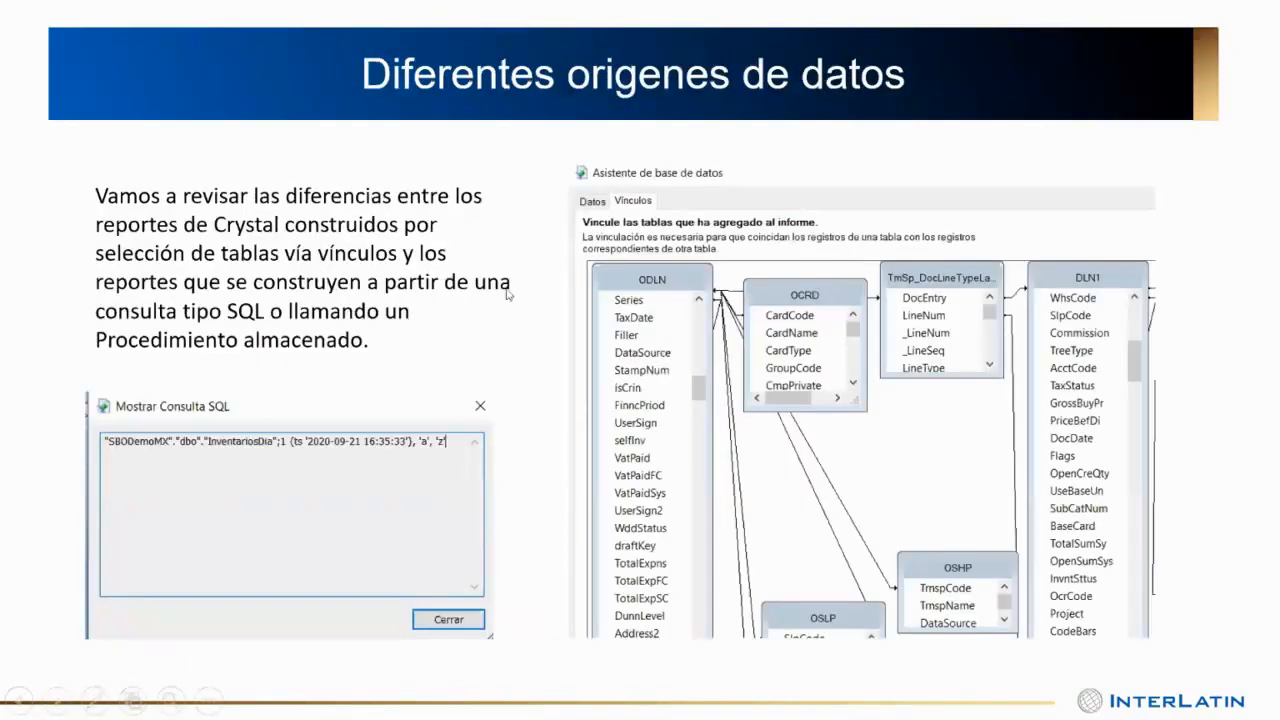
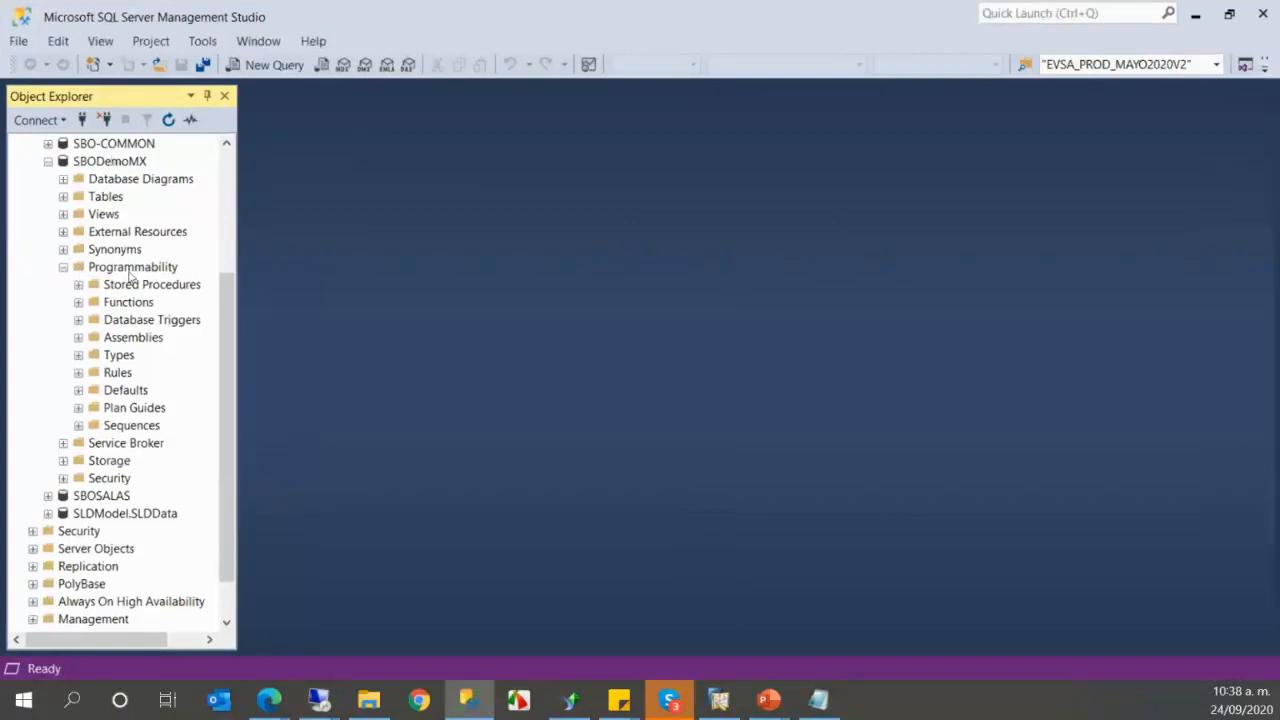
- In SQL Server Management Studio, find the dbo.InventariosDia stored procedure in SBODemoMX and open its script for modification
left_click(79, 285)
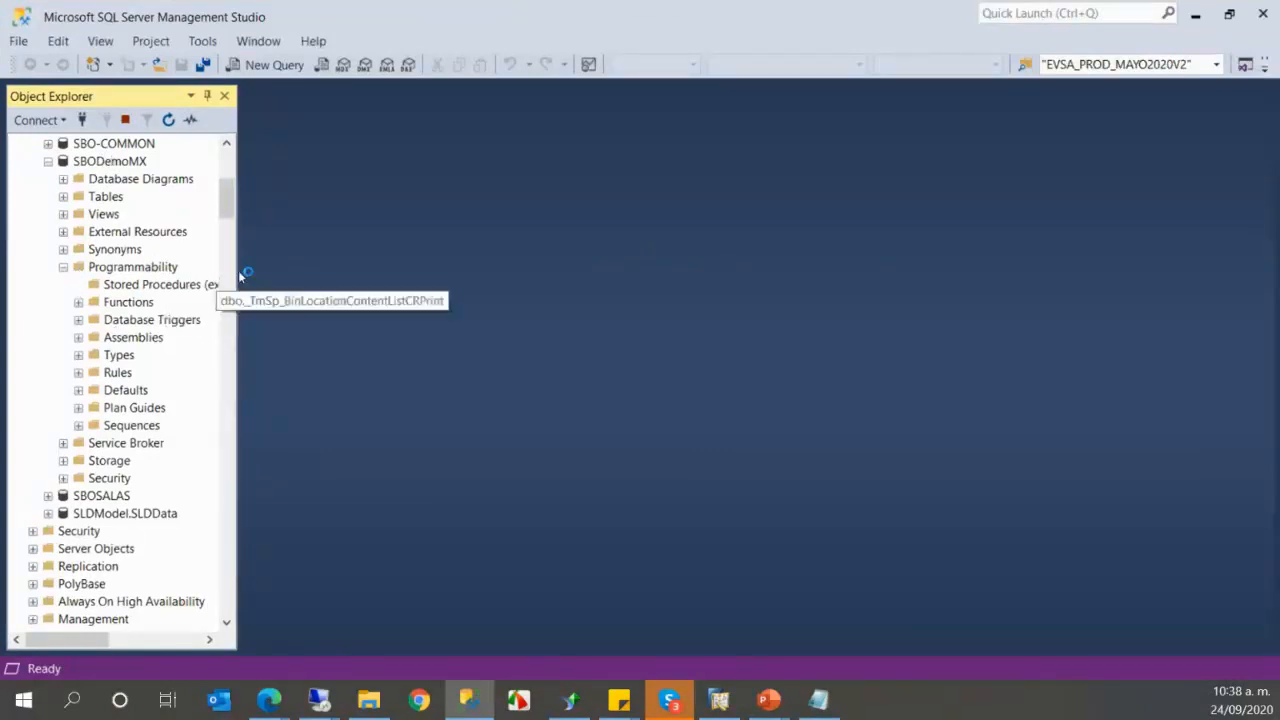
left_click_drag(239, 275, 343, 275)
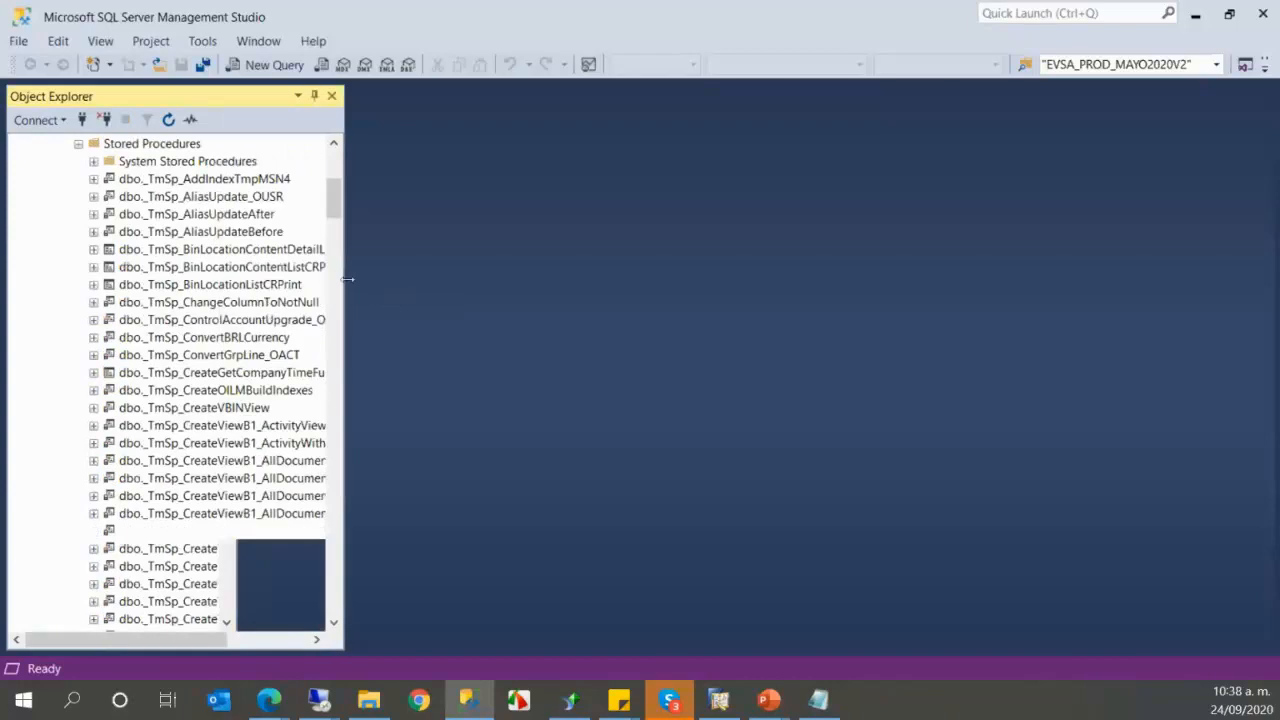
scroll(148, 330, "down", 4)
scroll(148, 330, "down", 20)
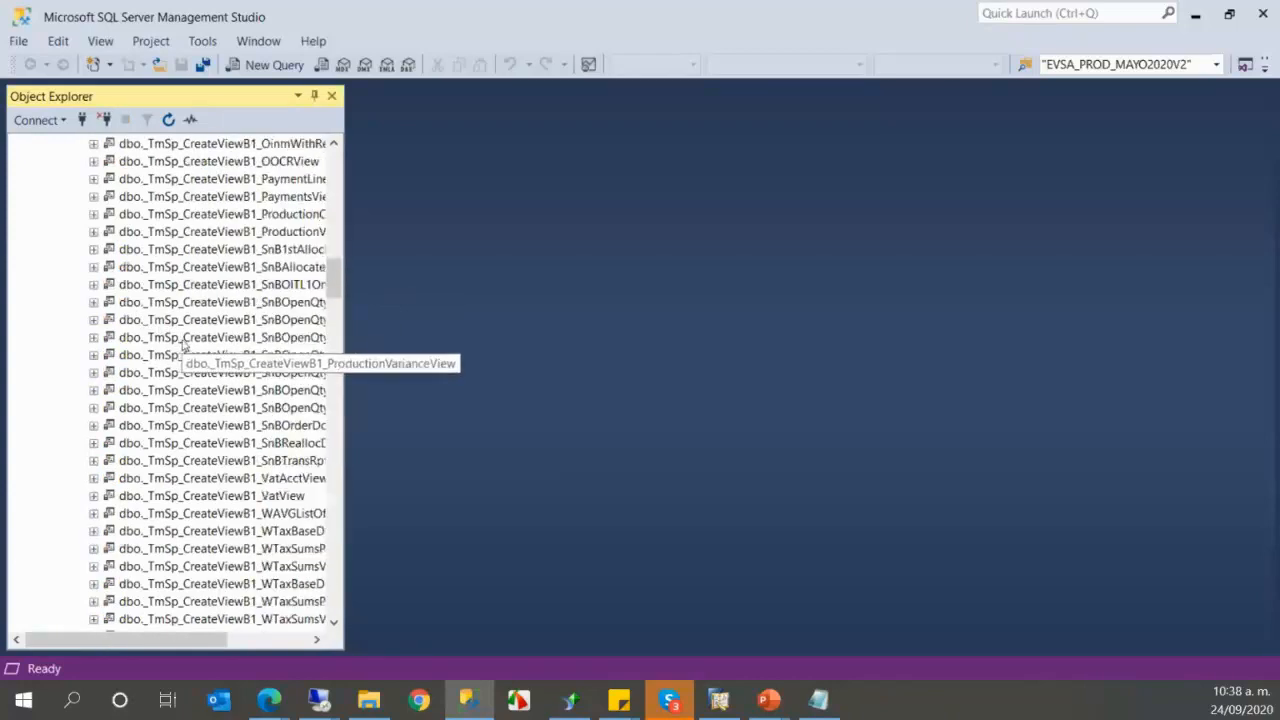
scroll(184, 345, "down", 7)
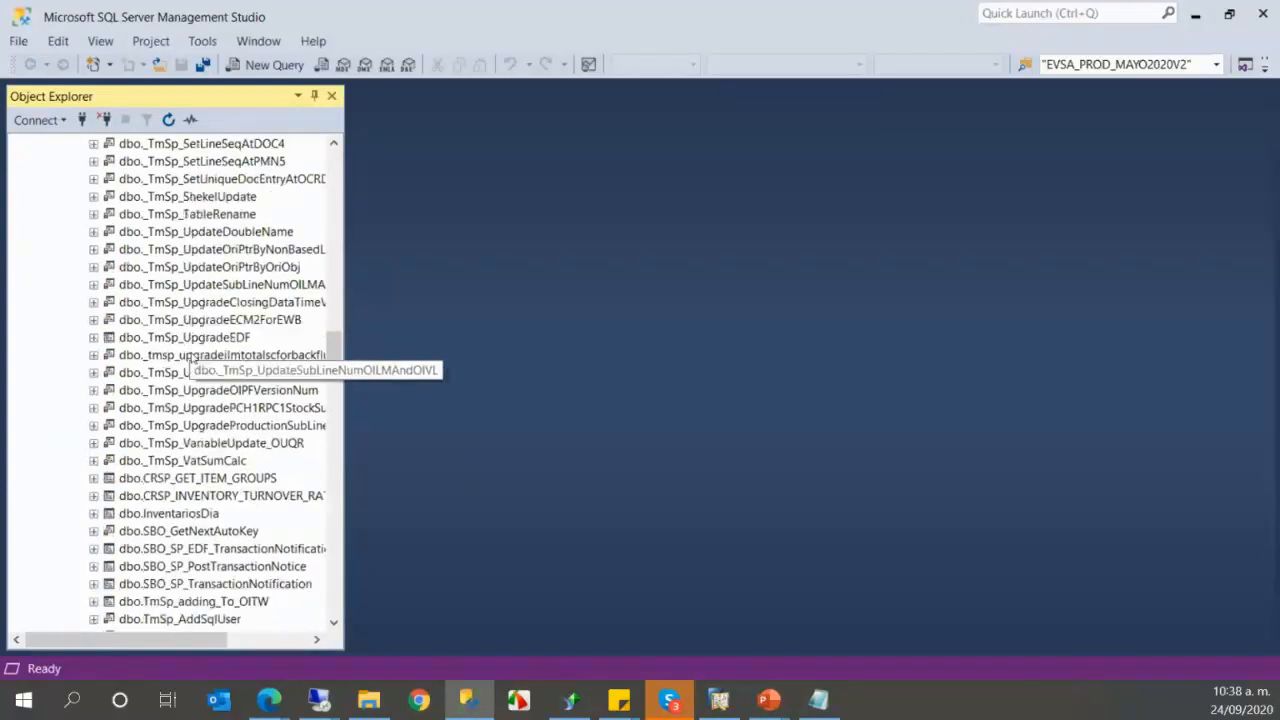
left_click(175, 514)
right_click(176, 514)
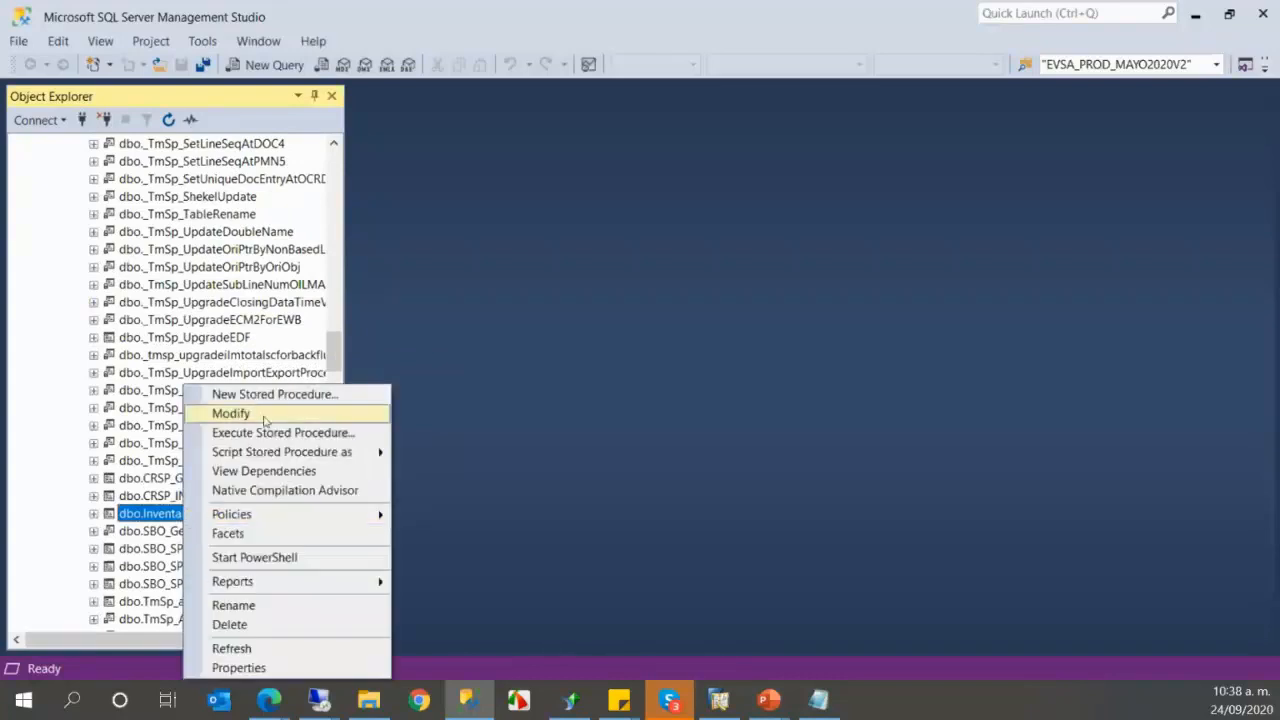
left_click(262, 414)
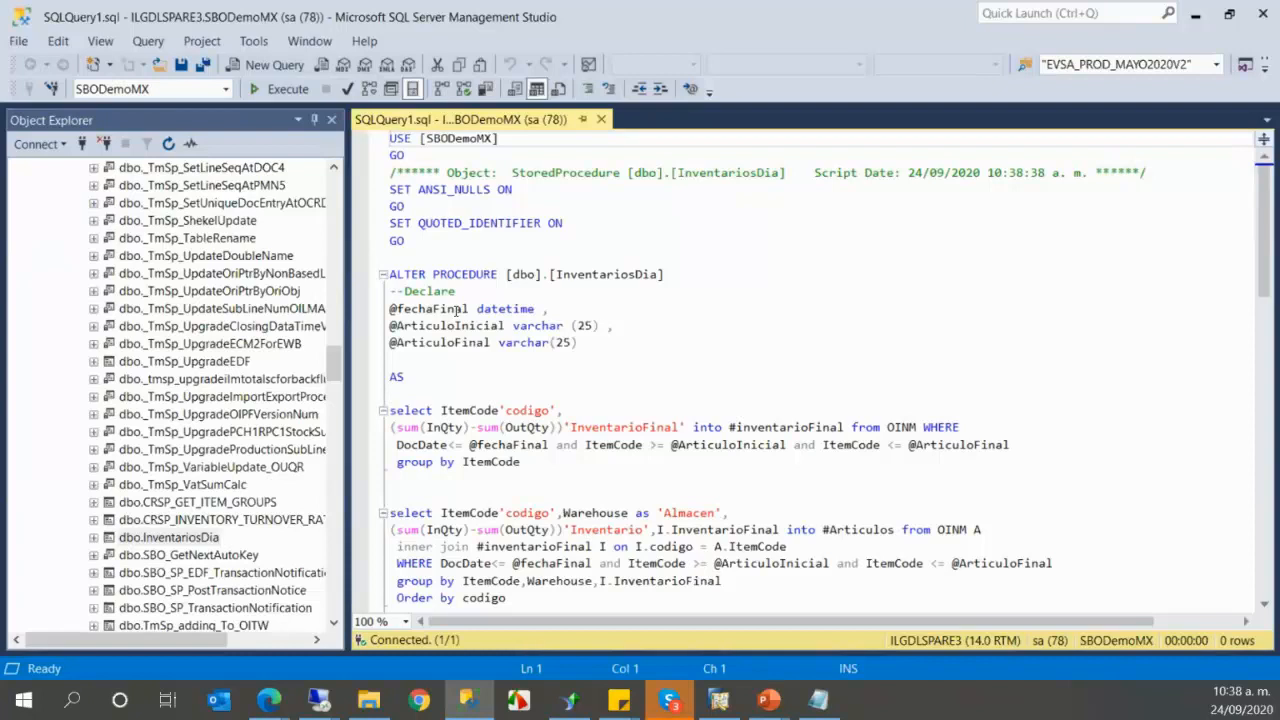
scroll(539, 273, "down", 1)
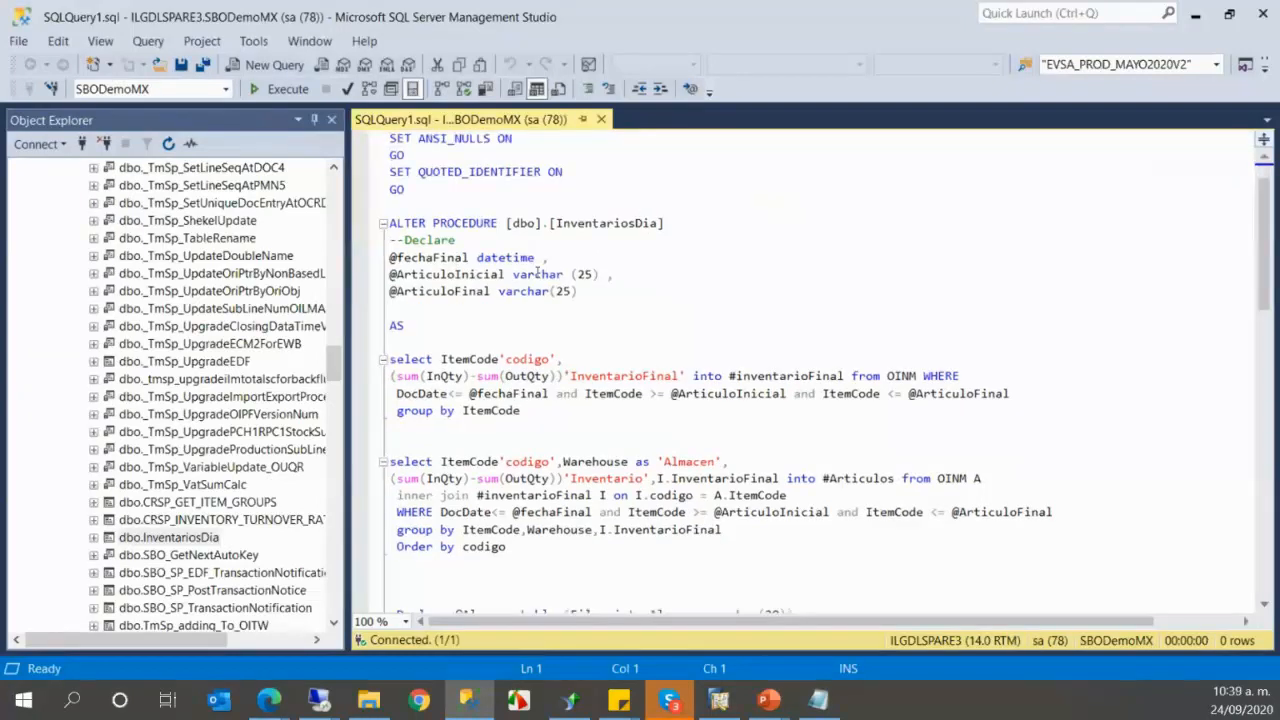
left_click_drag(603, 292, 388, 257)
left_click(548, 259)
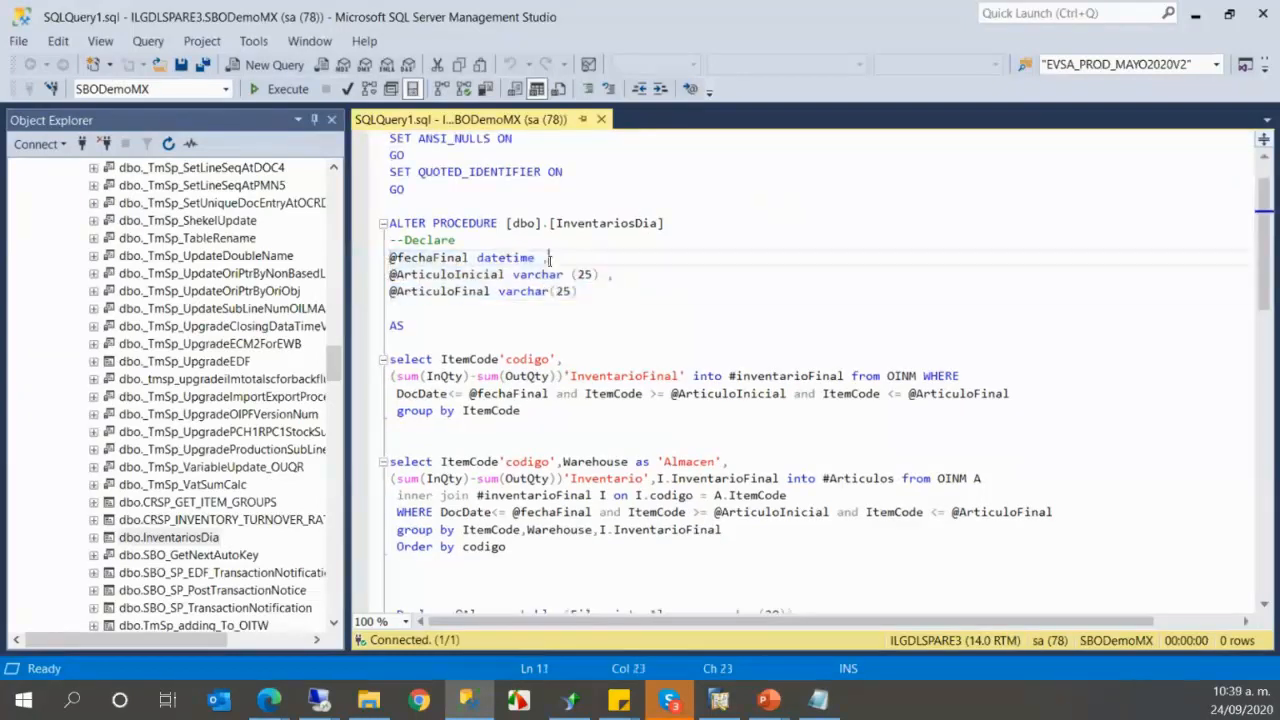
left_click_drag(540, 259, 392, 258)
left_click(590, 274)
left_click_drag(613, 274, 390, 257)
left_click_drag(568, 291, 597, 291)
left_click(610, 290)
scroll(646, 297, "down", 6)
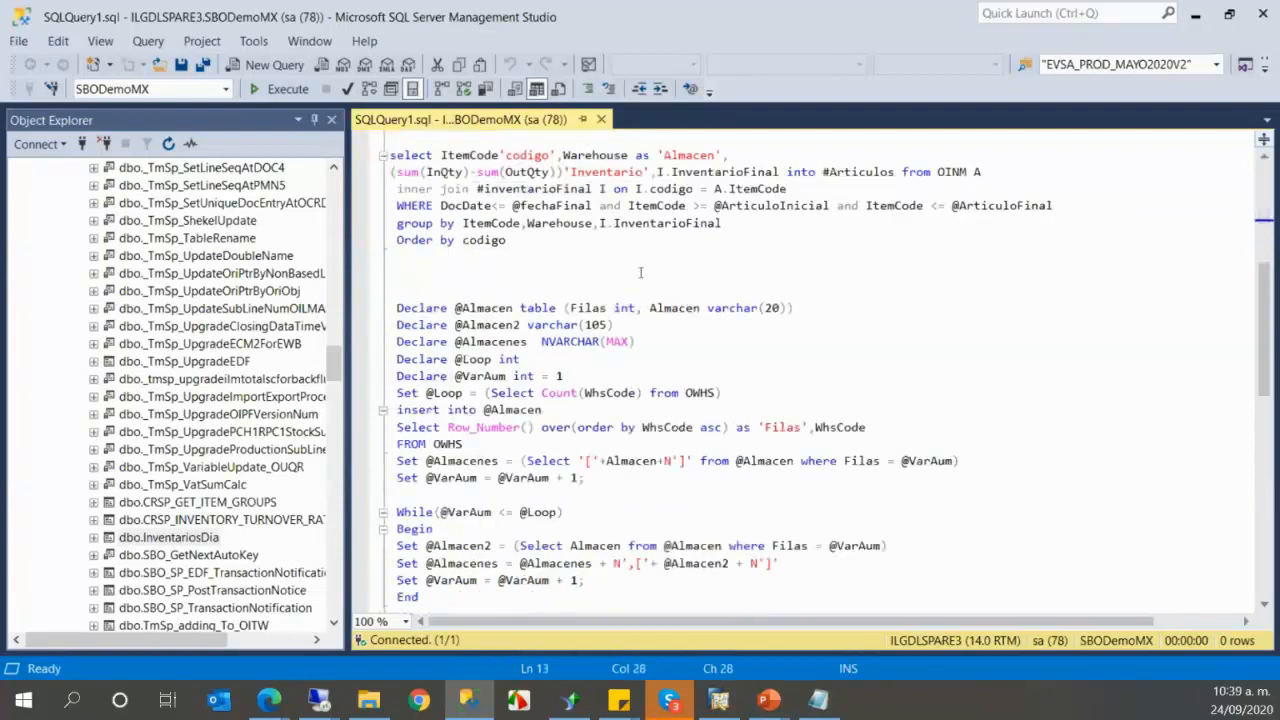
scroll(640, 272, "down", 11)
scroll(615, 348, "up", 7)
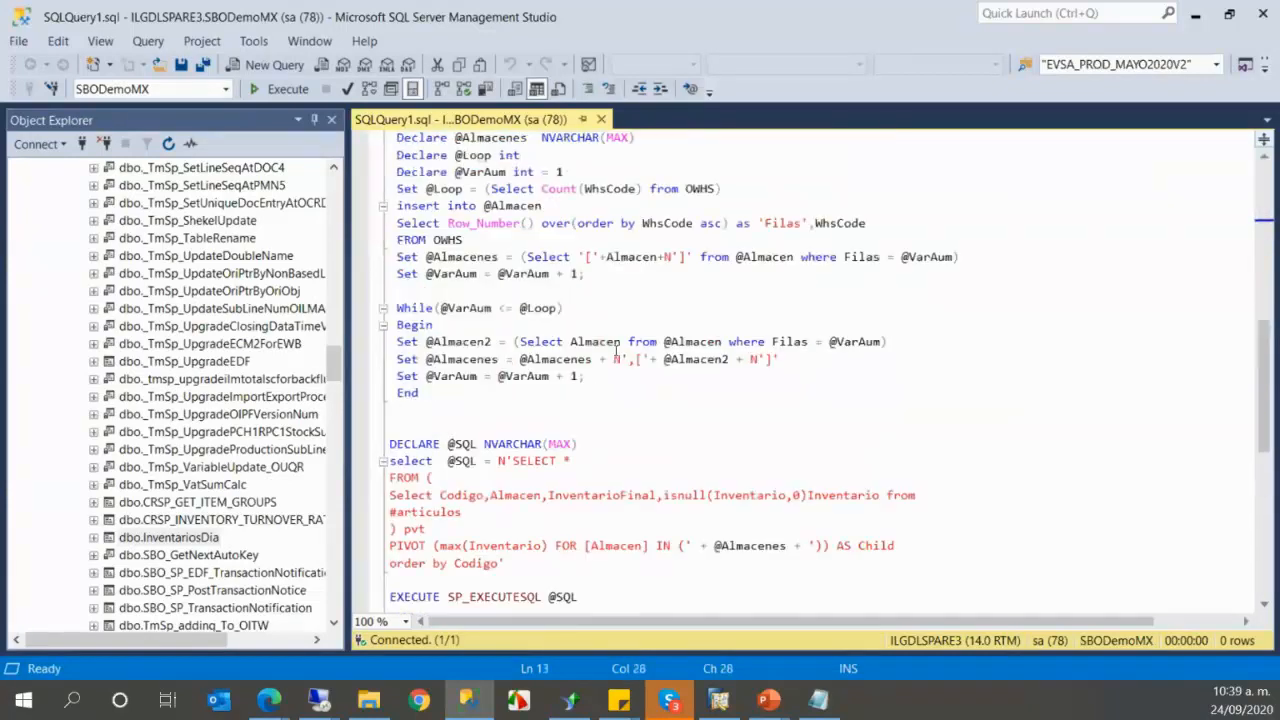
scroll(617, 343, "up", 1)
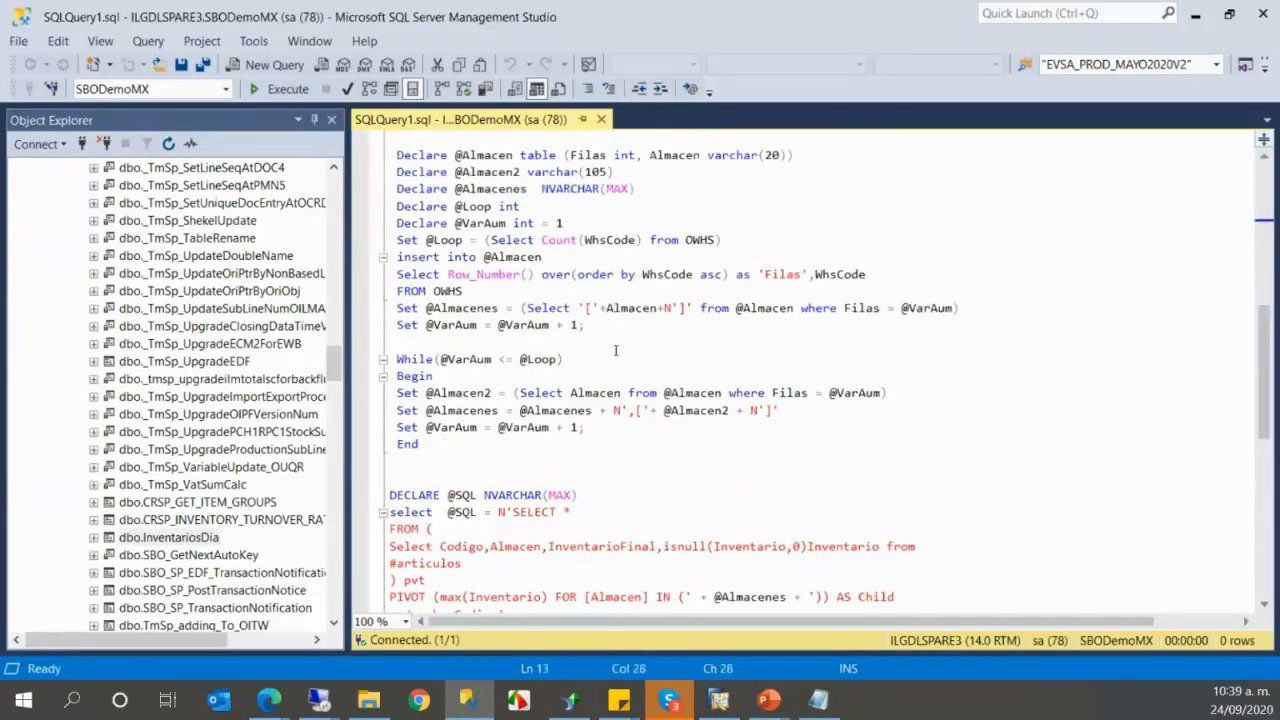
left_click(1193, 20)
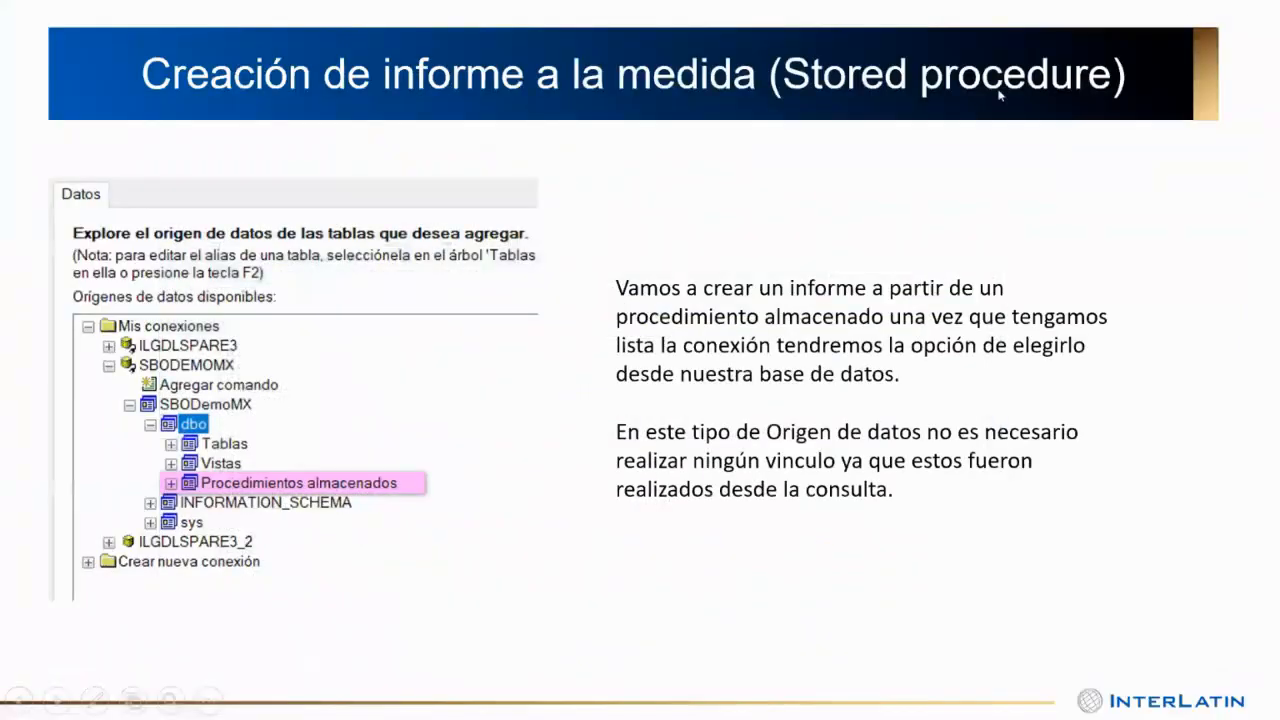
- Switch to Crystal Reports, start a new standard report and expand the stored procedures of SBODemoMX under the ILGDLSPARE3 OLE DB connection
key("alt+Tab")
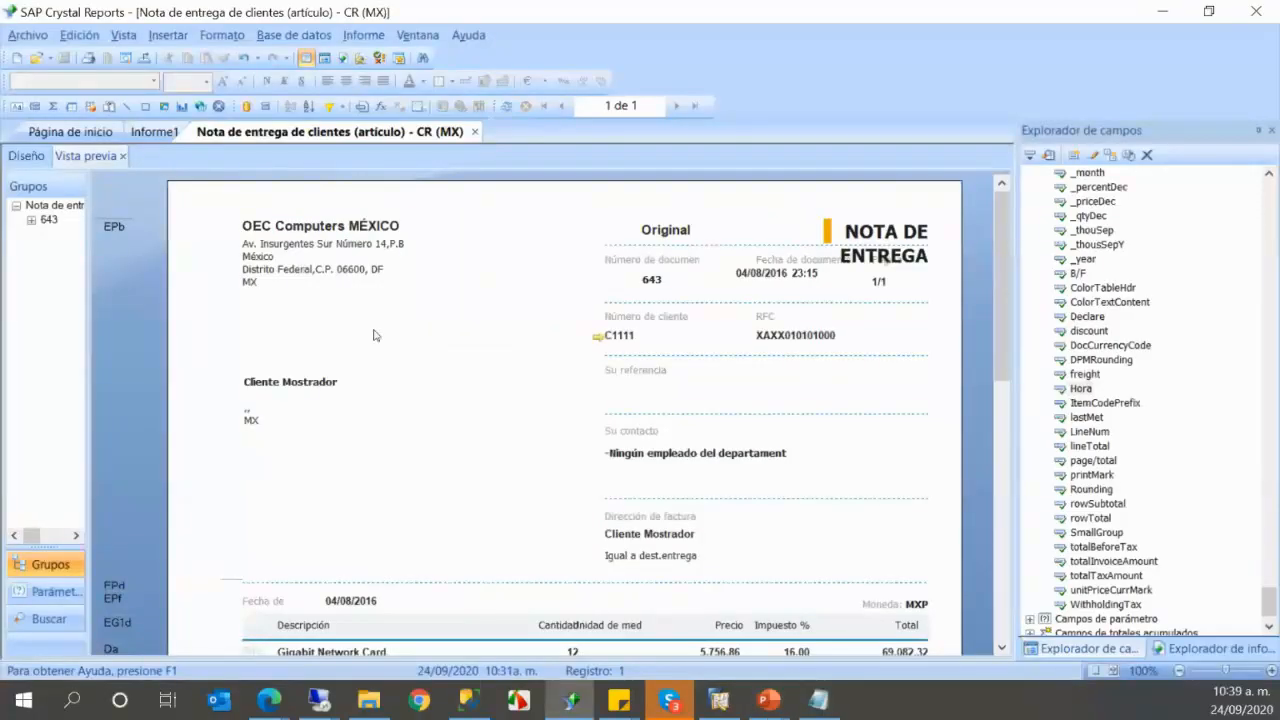
left_click(17, 57)
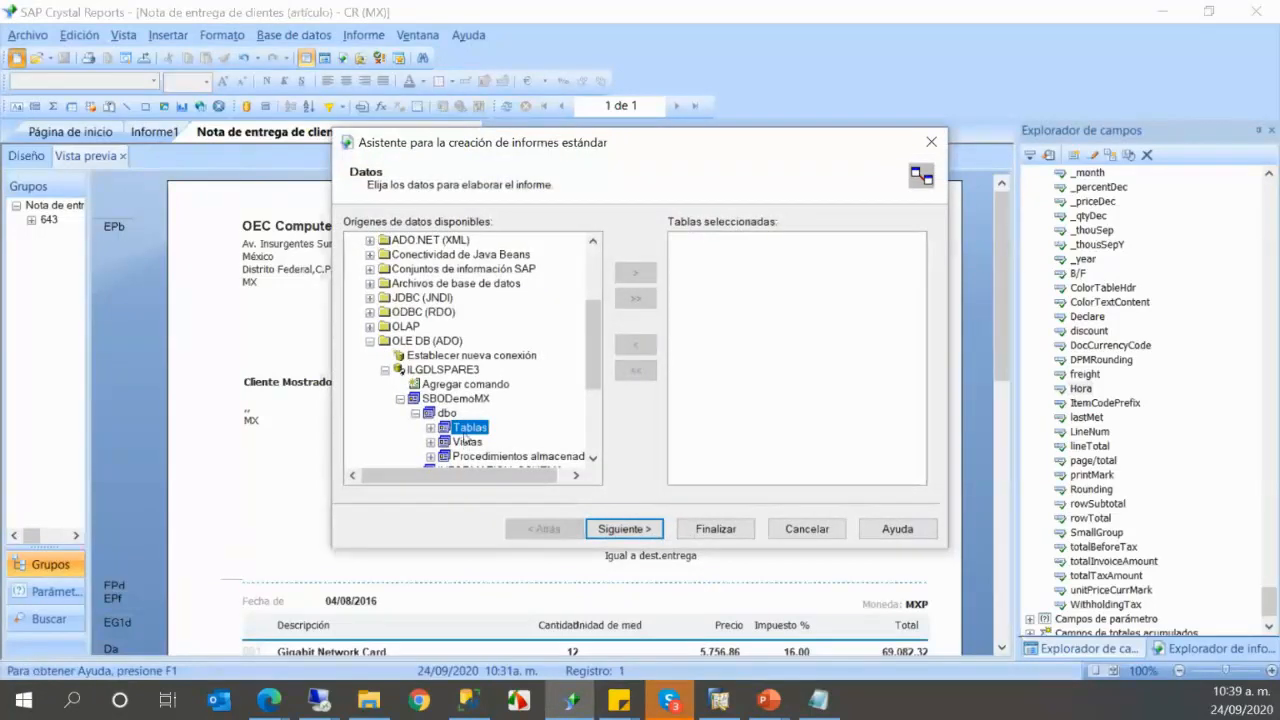
scroll(468, 352, "down", 1)
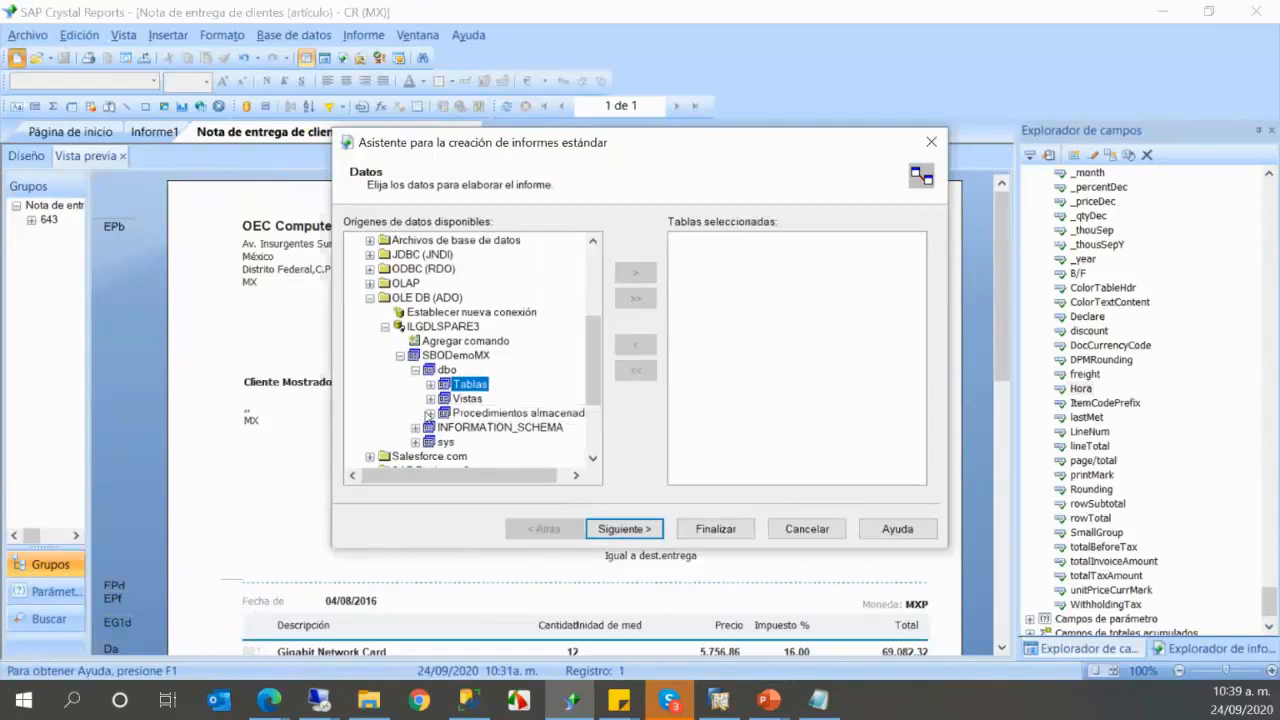
left_click(430, 413)
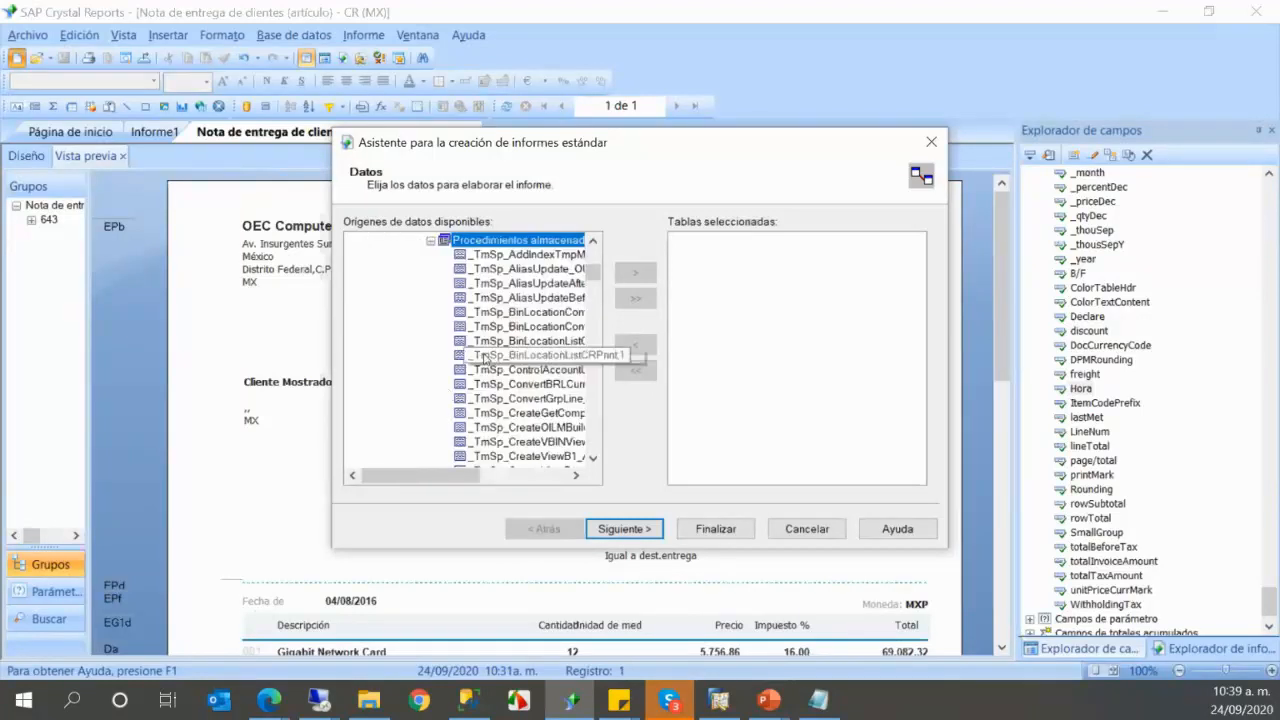
- Choose the InventariosDia stored procedure as the new report's data source and bring up its parameter entry
scroll(490, 320, "down", 1)
scroll(488, 295, "up", 5)
scroll(520, 310, "down", 9)
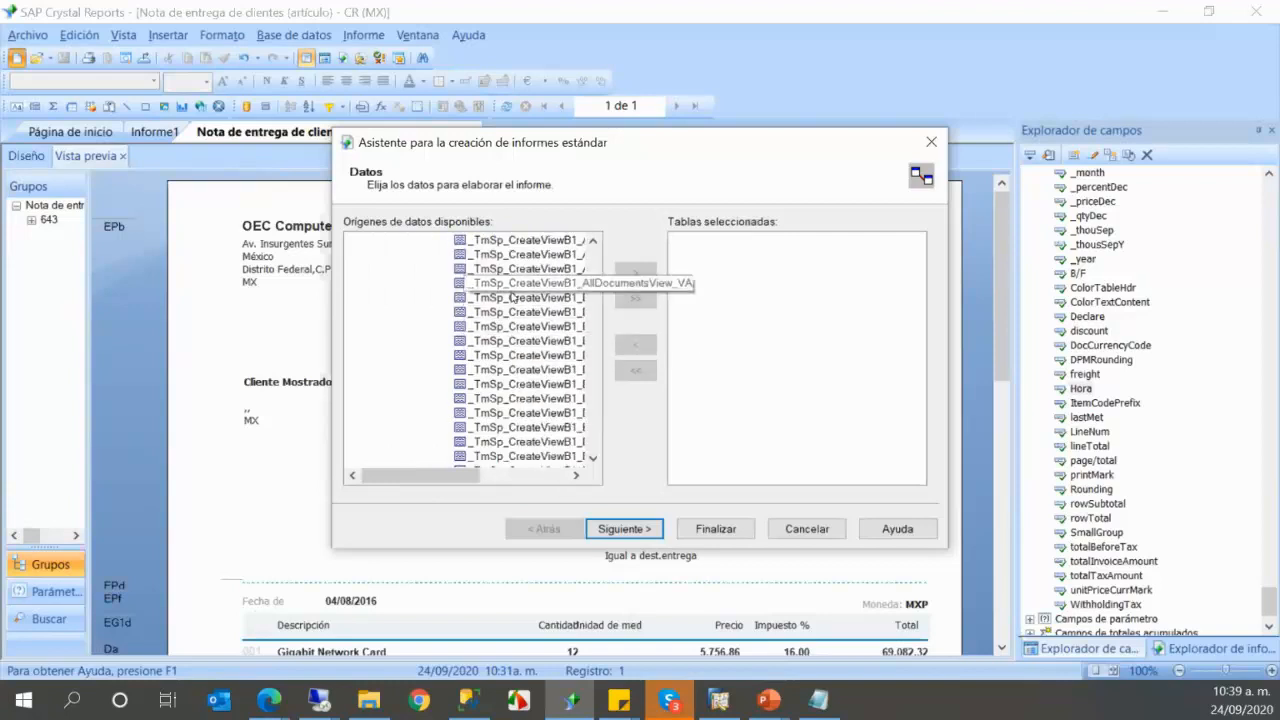
scroll(516, 374, "down", 1)
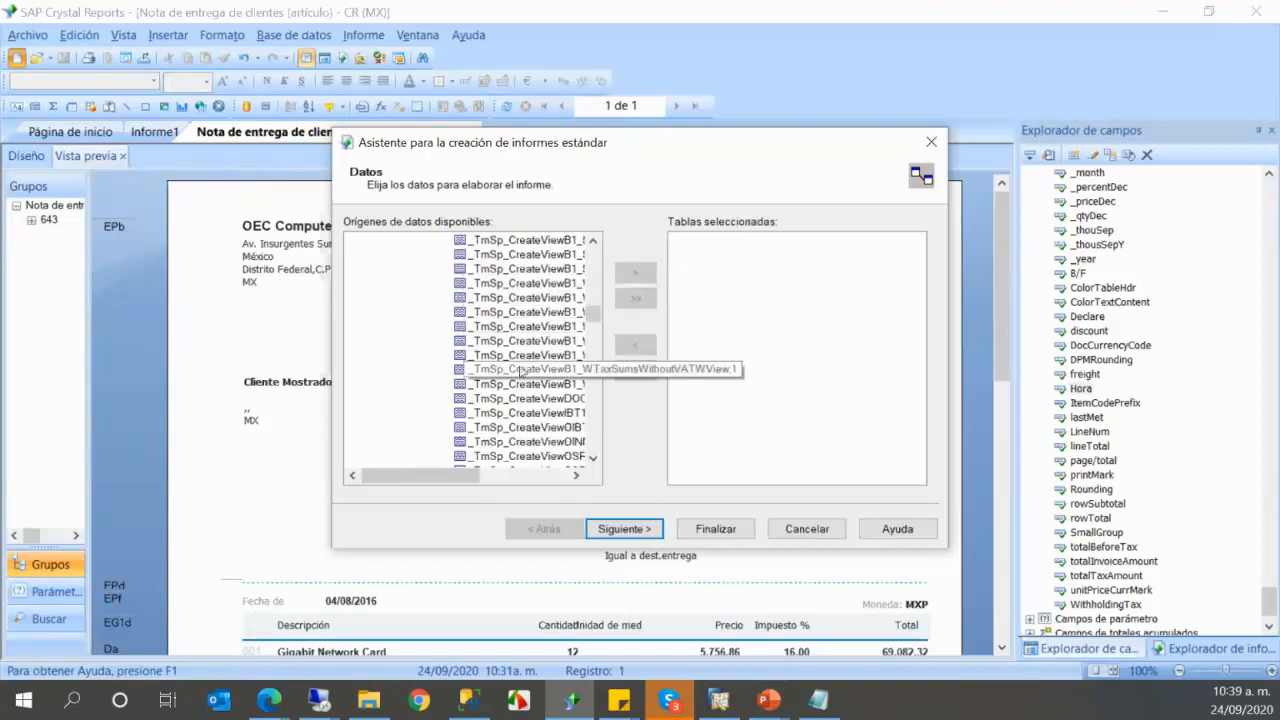
scroll(500, 330, "down", 1)
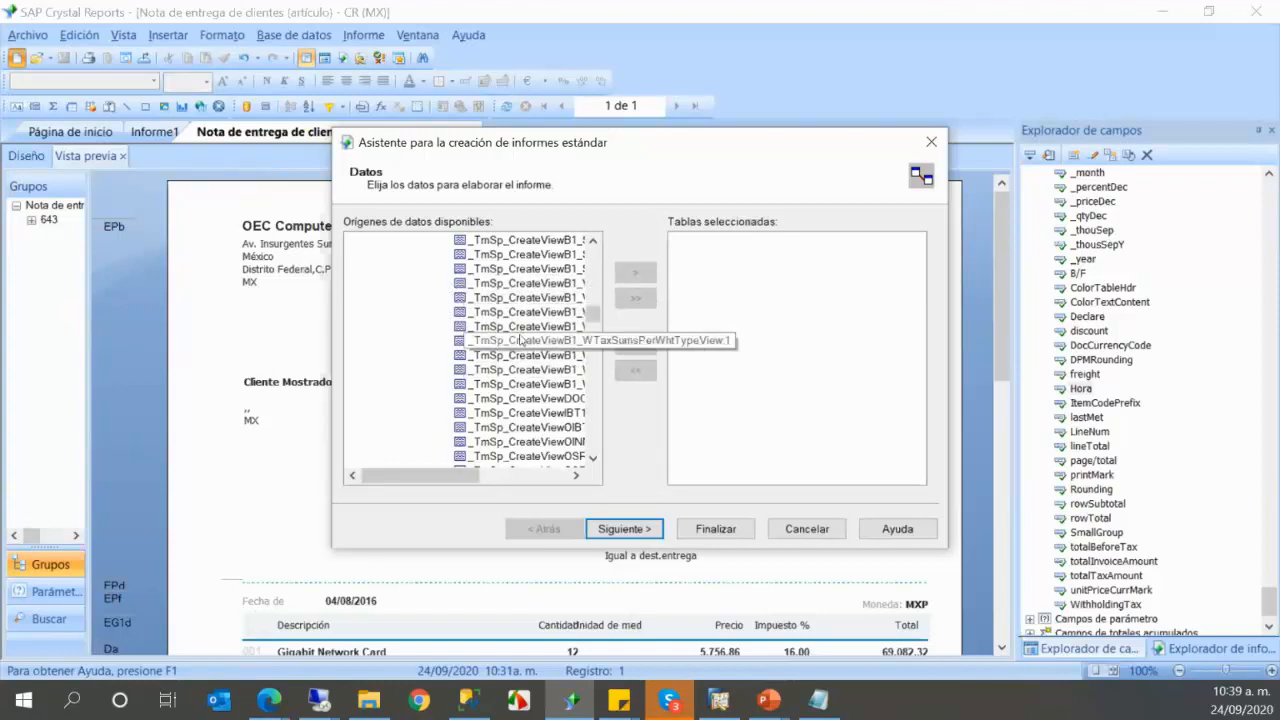
scroll(520, 370, "down", 1)
scroll(482, 368, "down", 8)
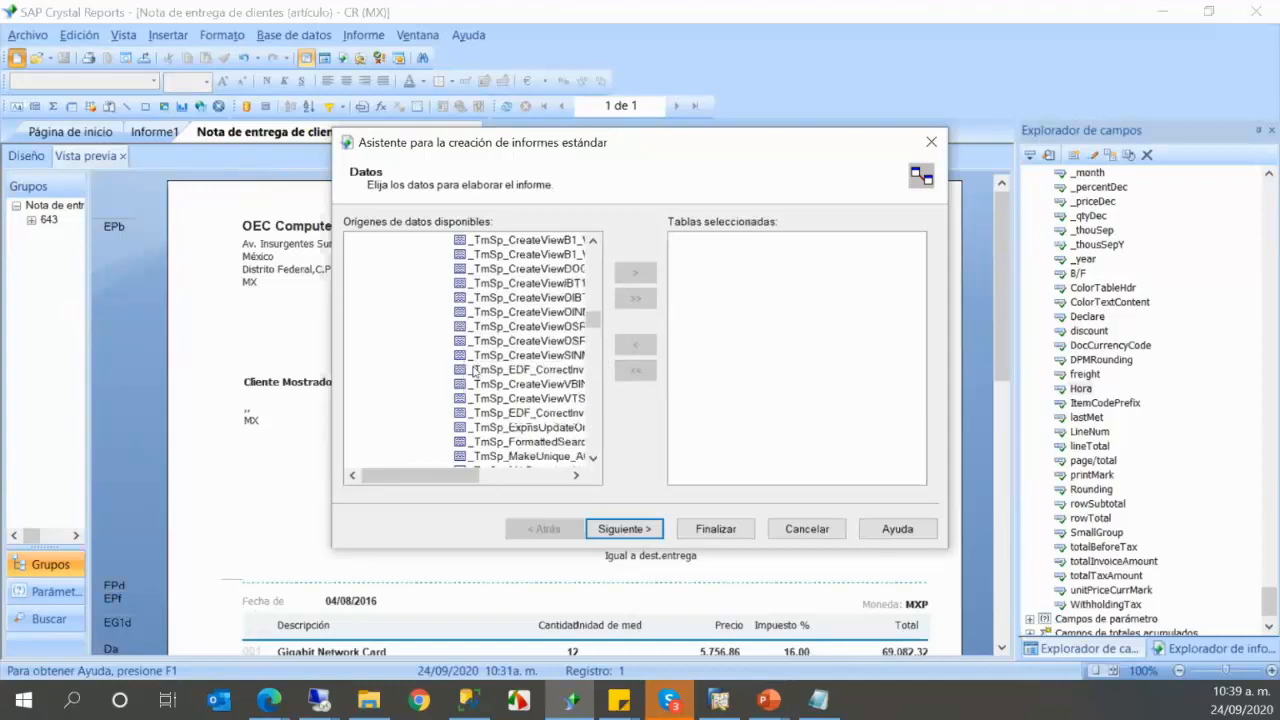
scroll(465, 368, "down", 8)
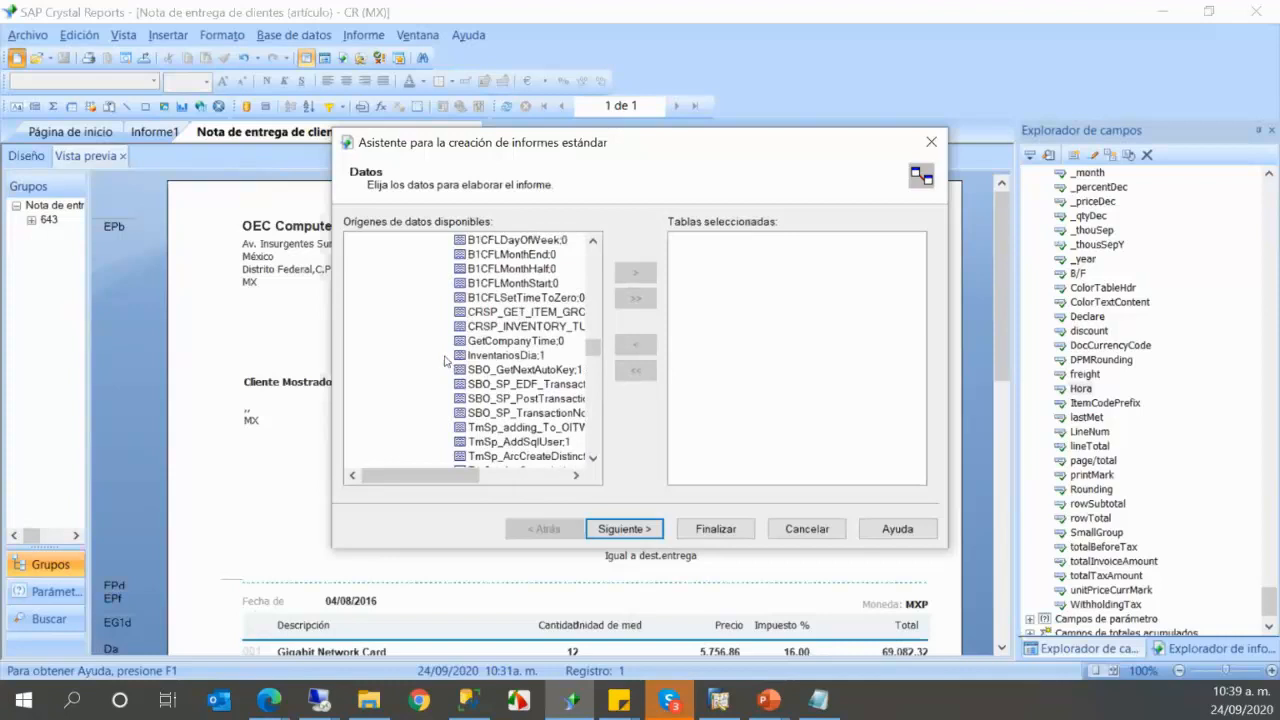
scroll(445, 368, "down", 4)
scroll(440, 370, "up", 3)
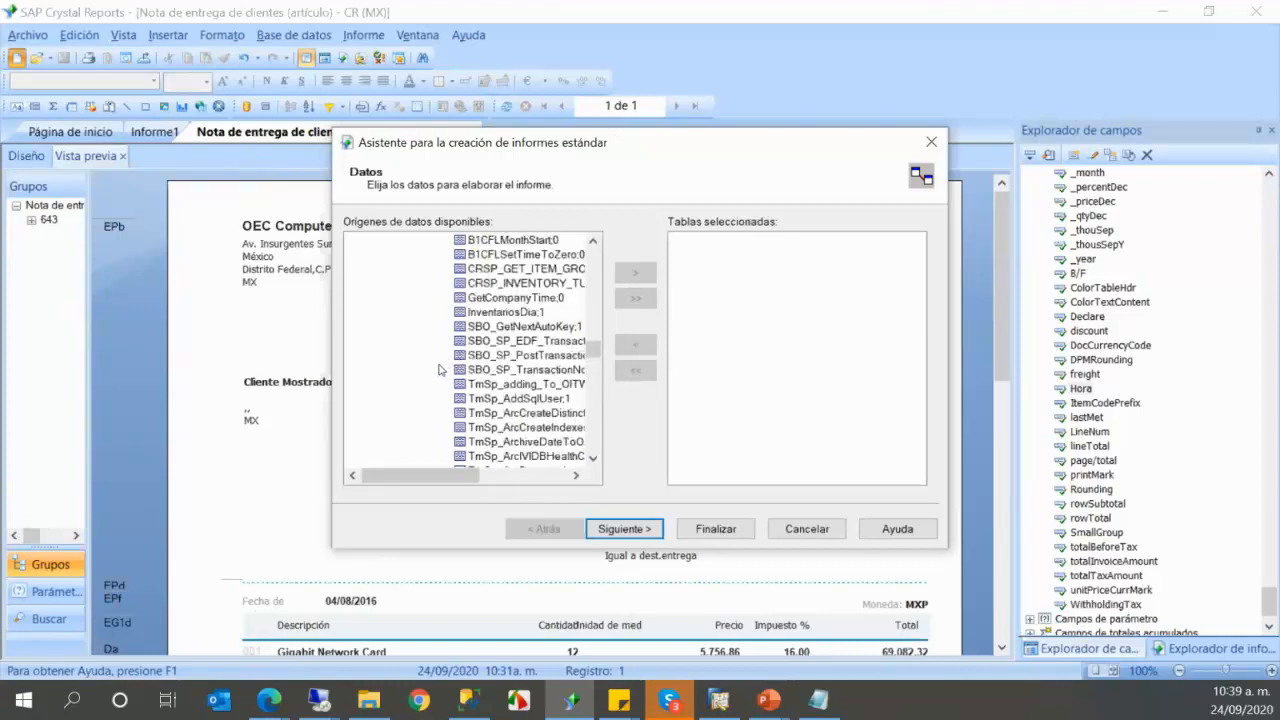
left_click(490, 313)
double_click(490, 313)
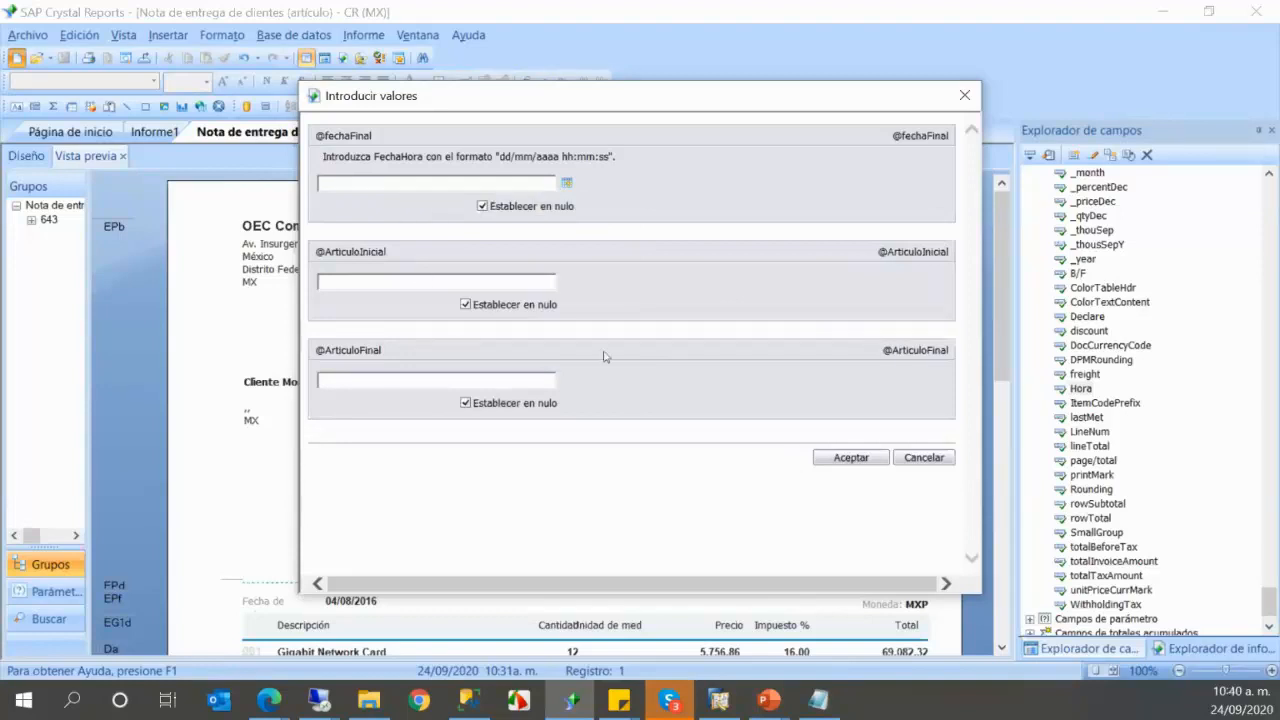
left_click(566, 186)
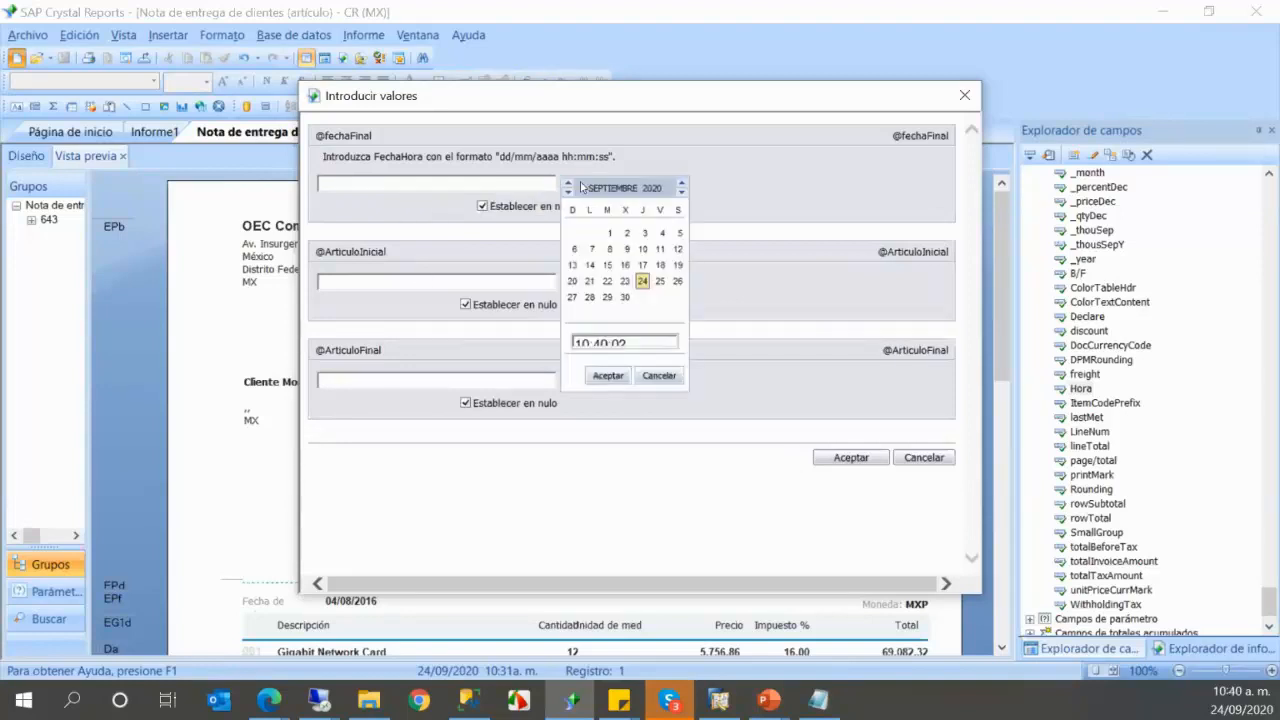
left_click(643, 287)
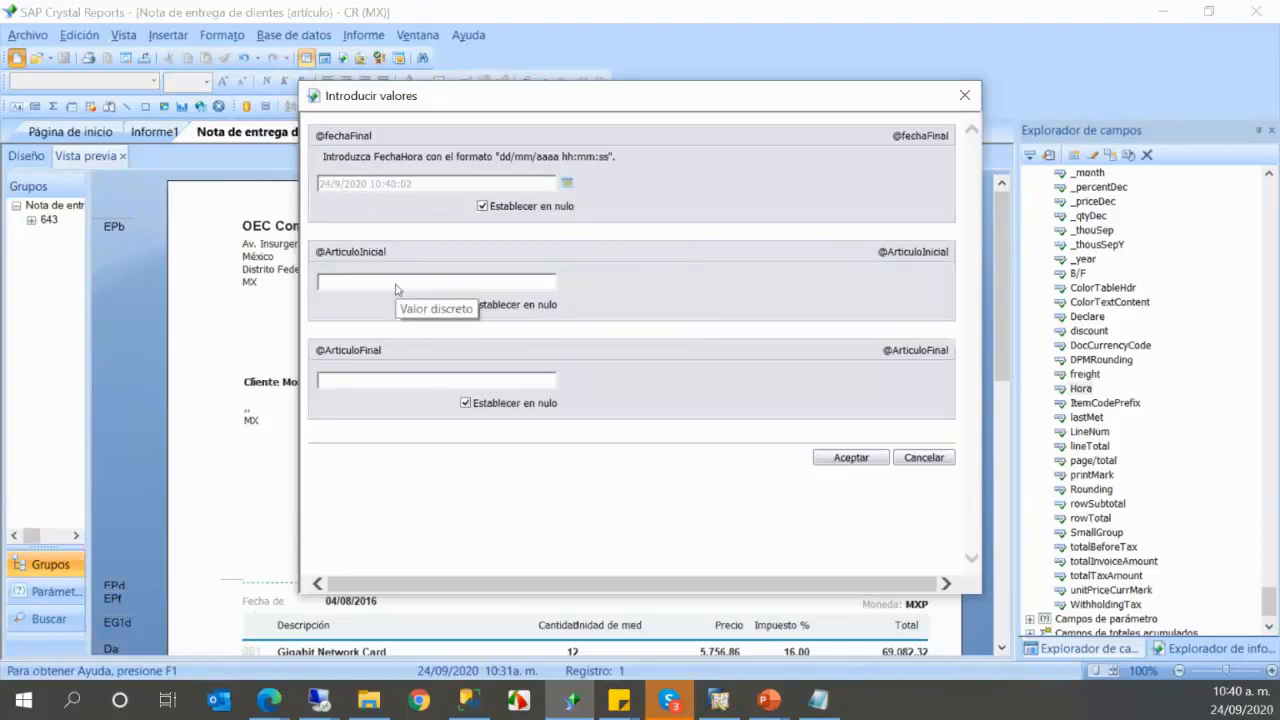
left_click(466, 305)
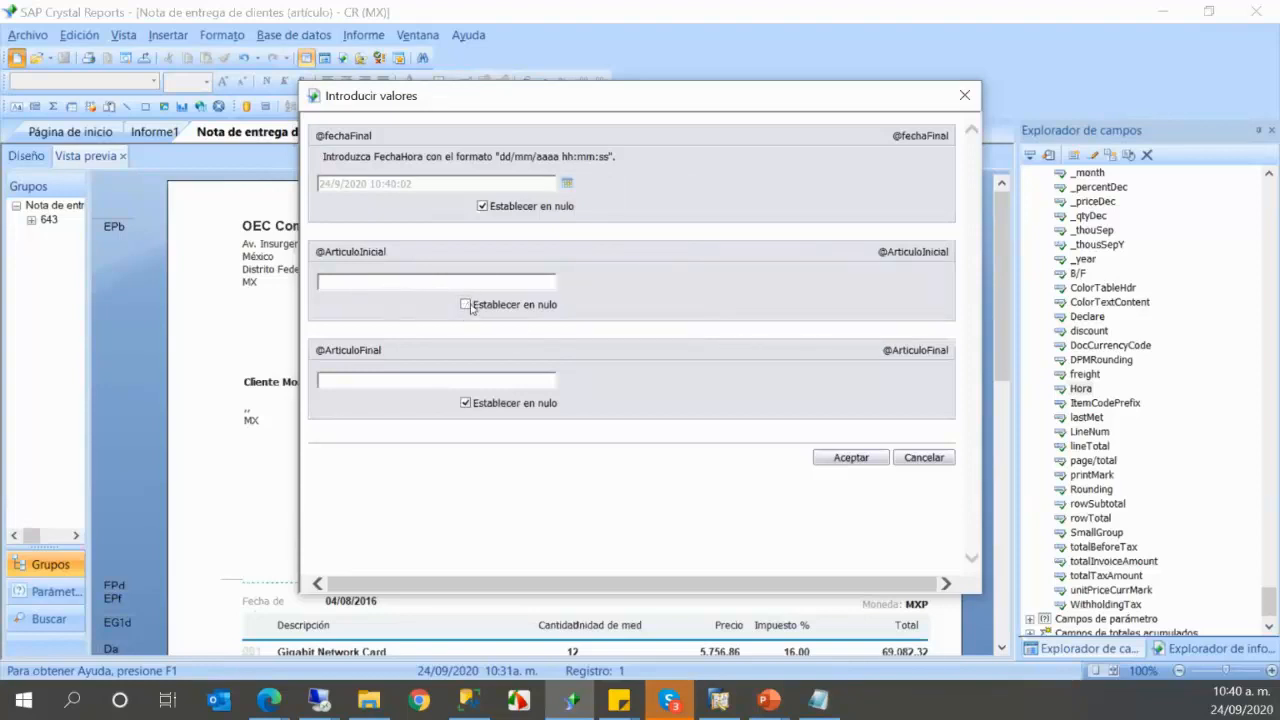
left_click(482, 206)
left_click(465, 403)
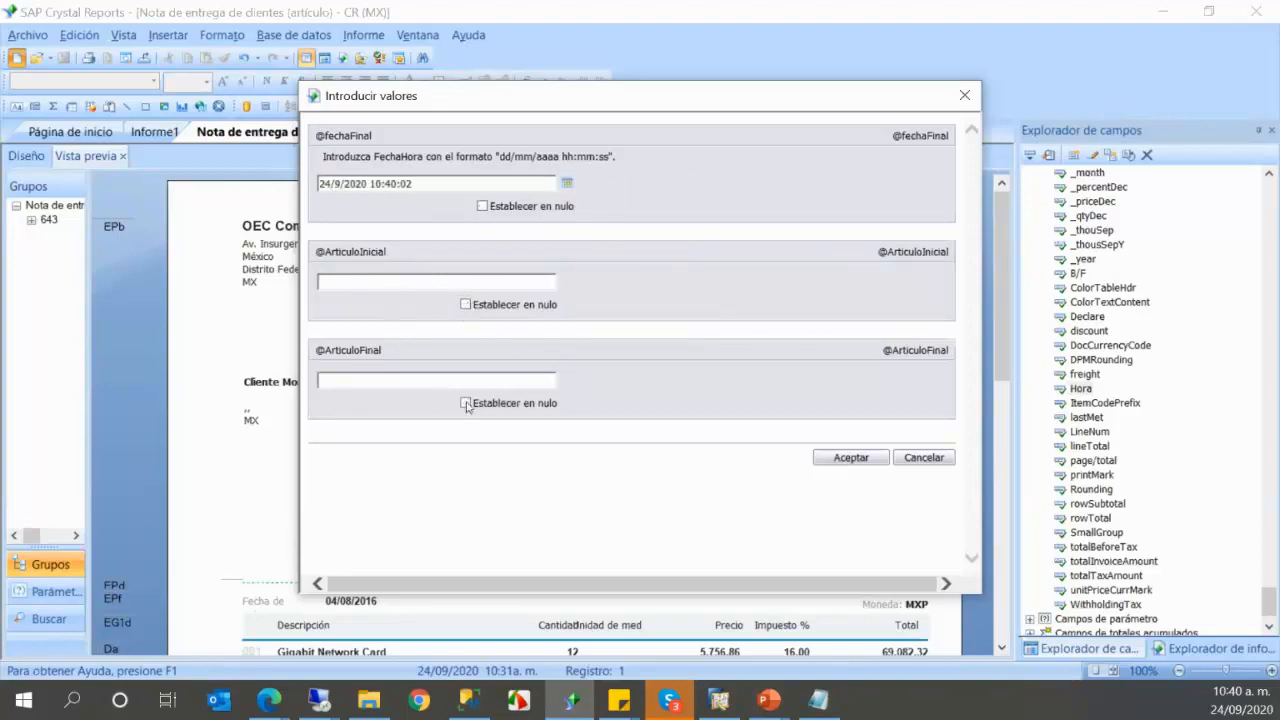
left_click(403, 283)
type("a")
left_click(359, 386)
type("a")
left_click(848, 458)
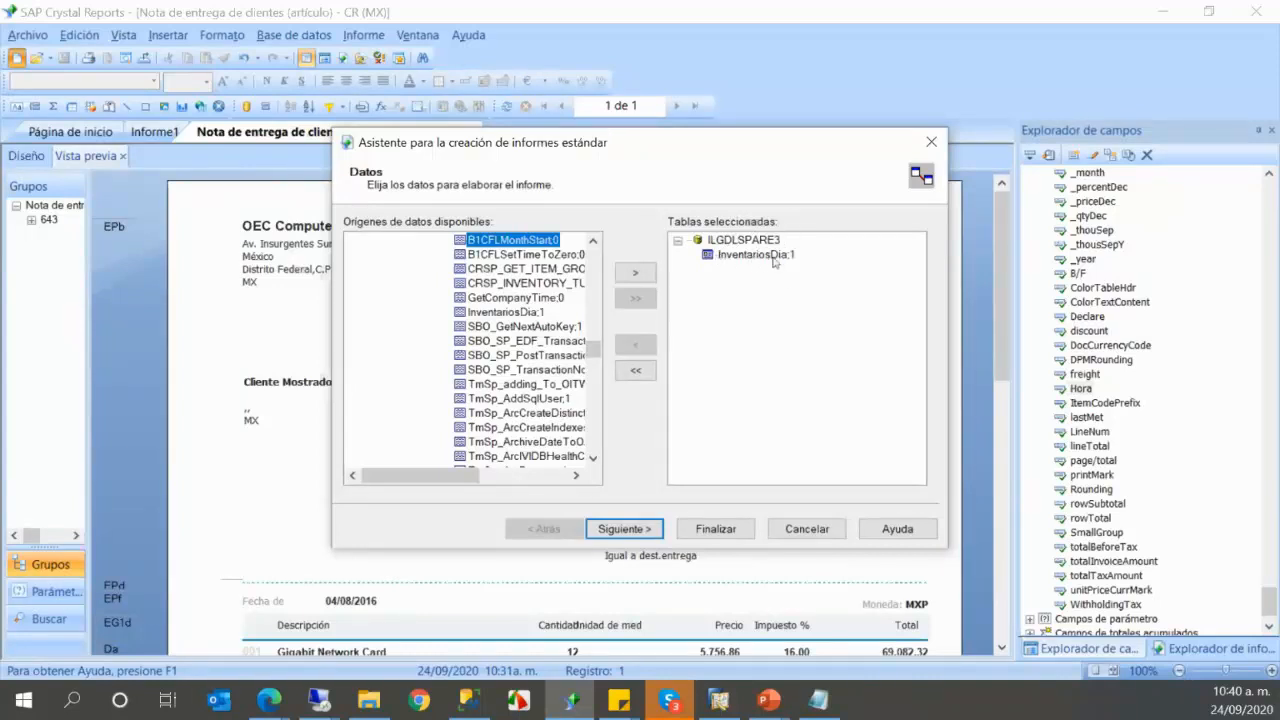
left_click(716, 529)
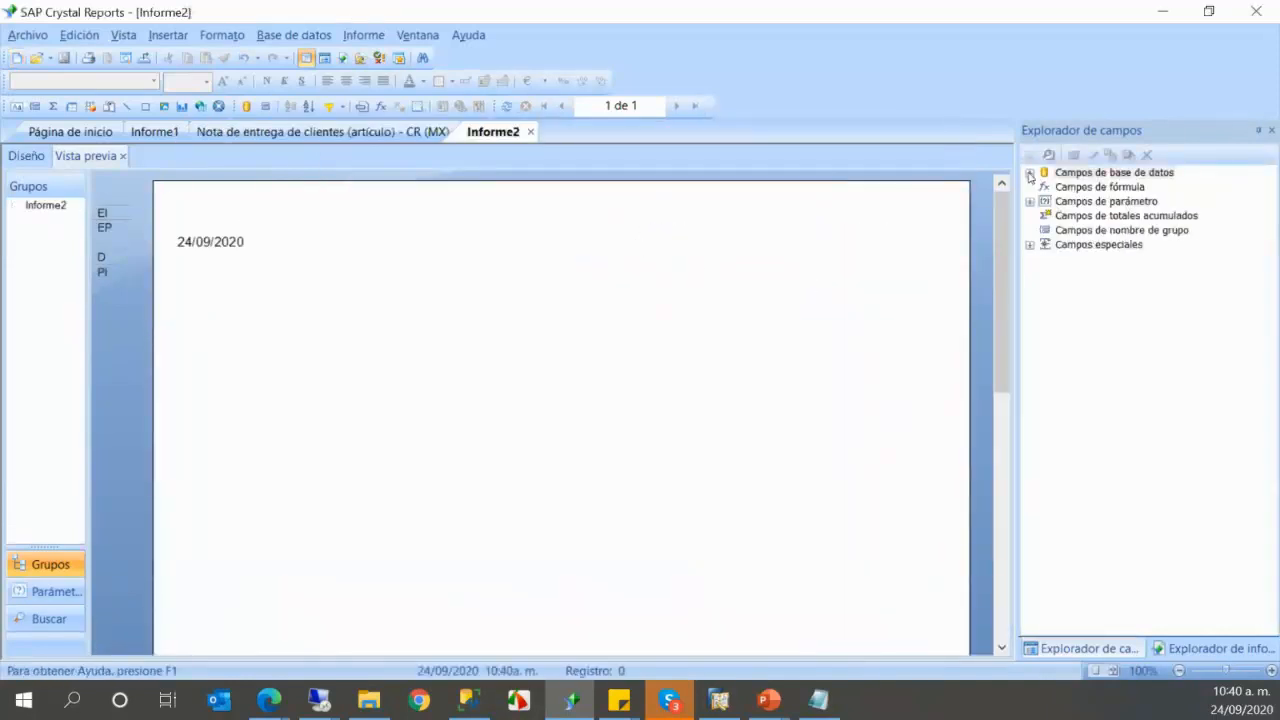
- Expand the database fields of InventariosDia;1 in the new report
left_click(1030, 174)
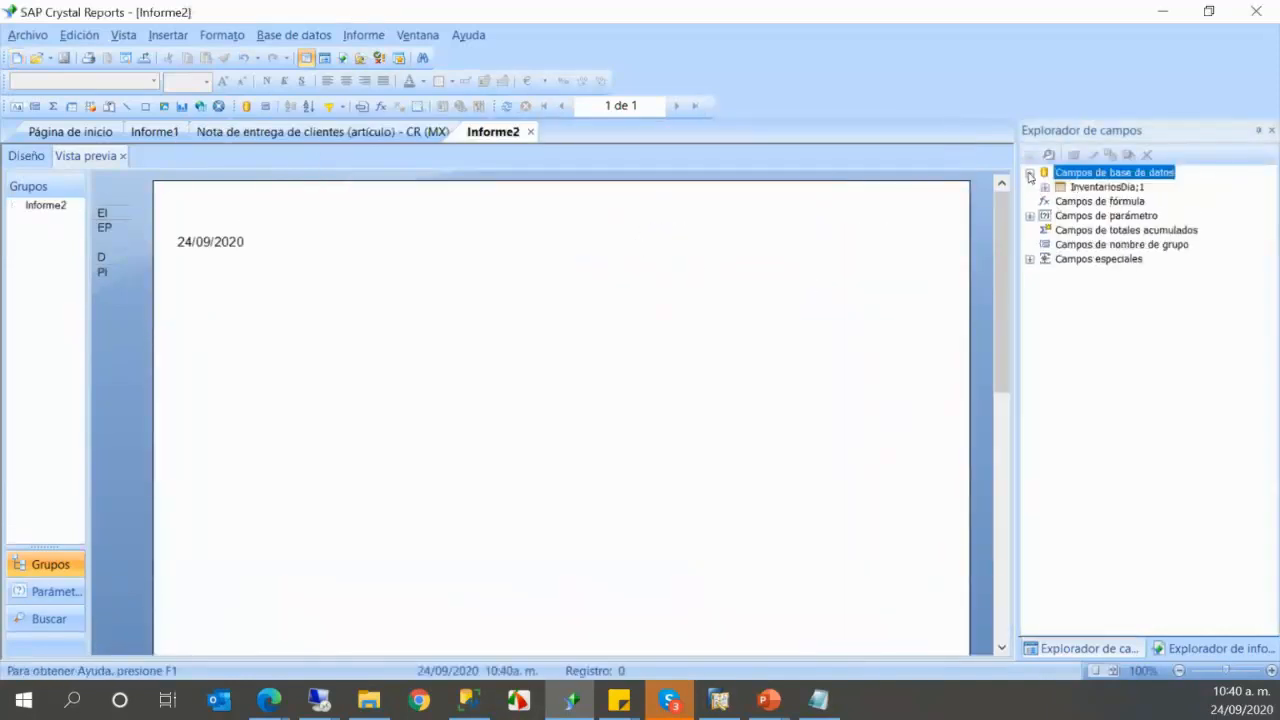
left_click(1088, 188)
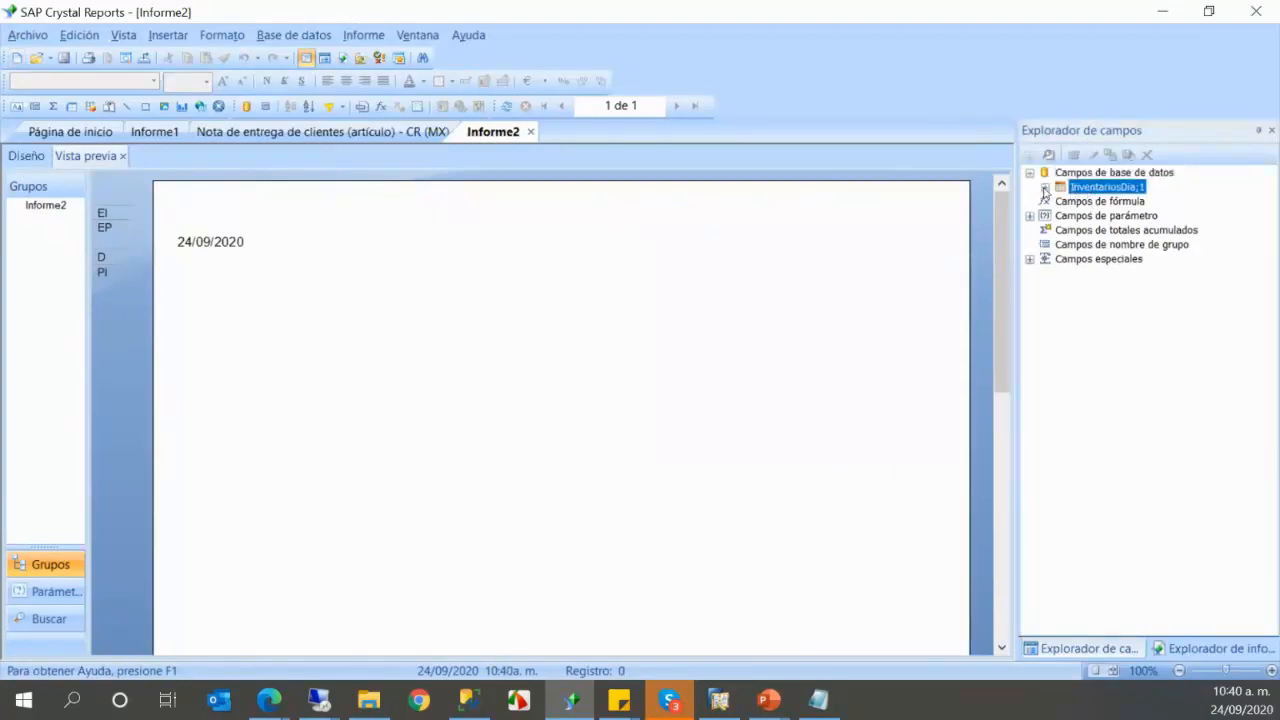
left_click(1045, 188)
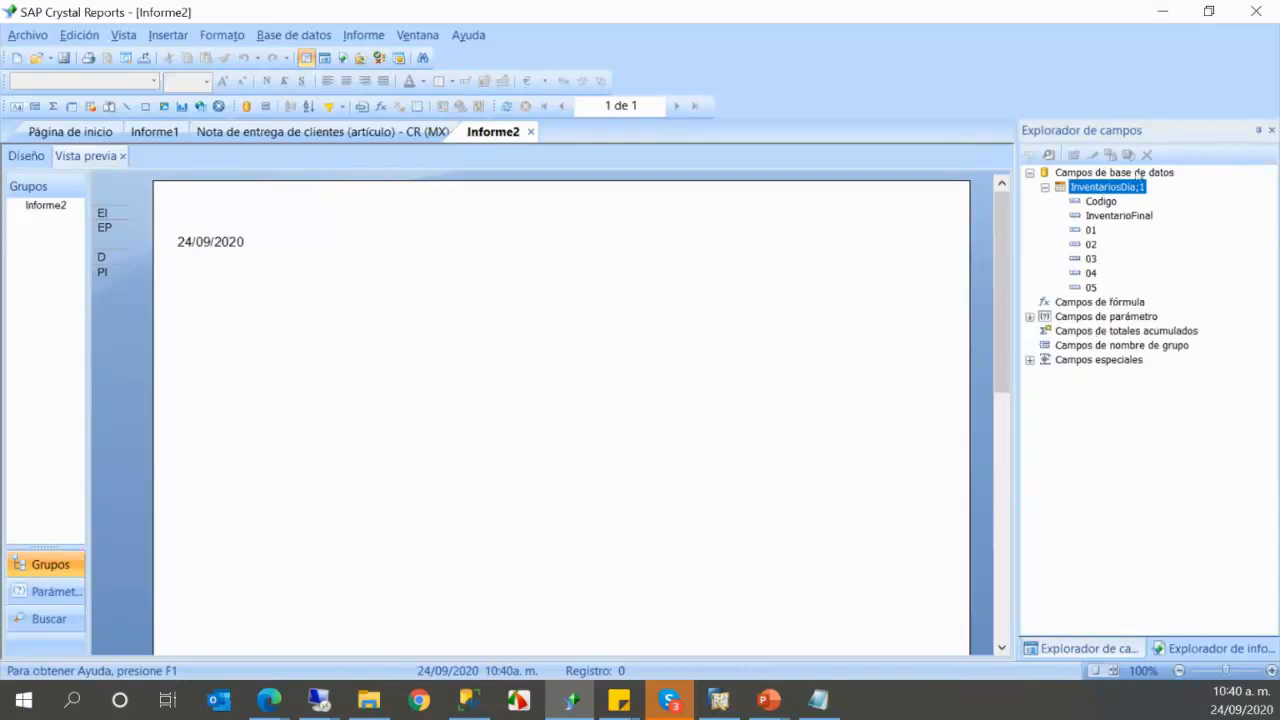
left_click(462, 701)
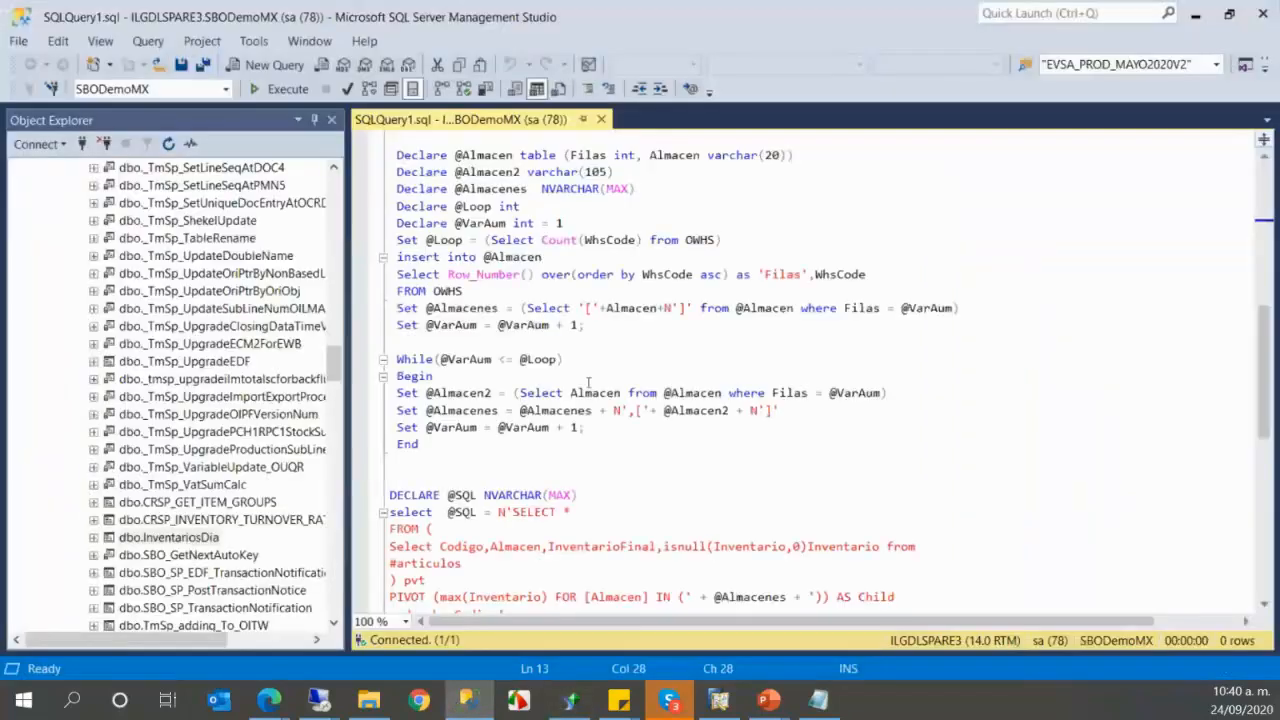
scroll(588, 383, "up", 2)
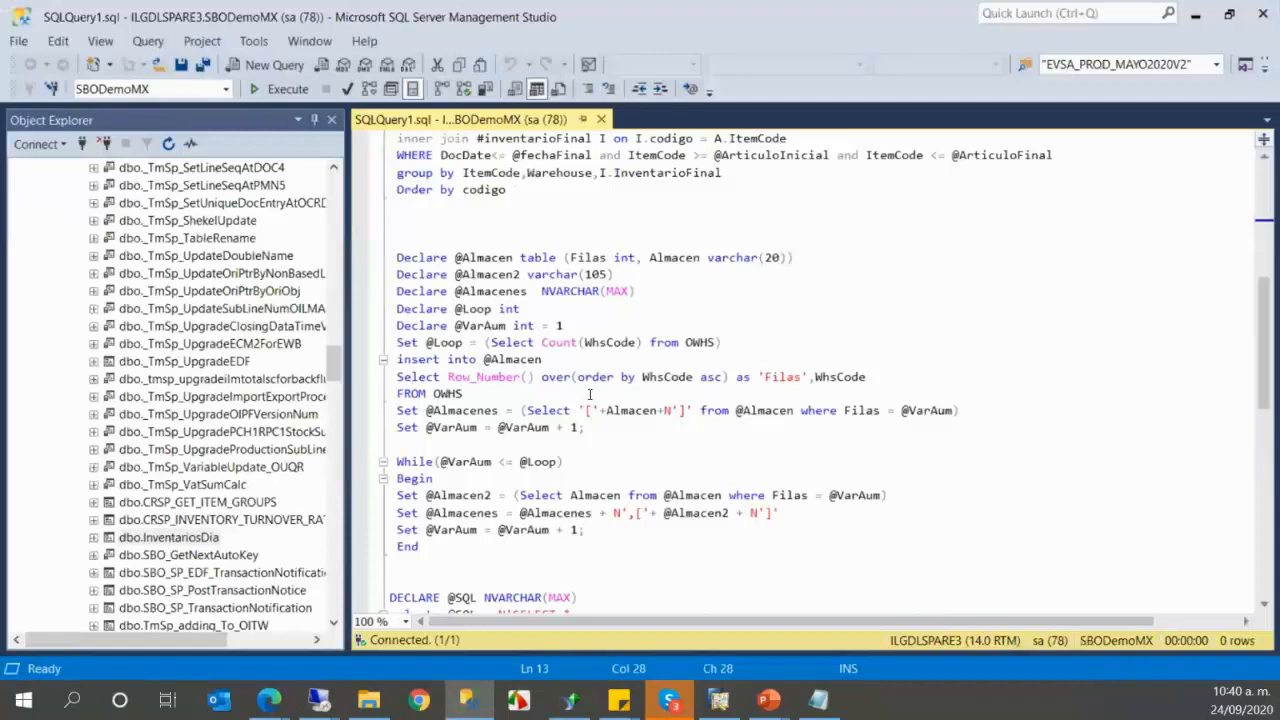
scroll(590, 394, "up", 1)
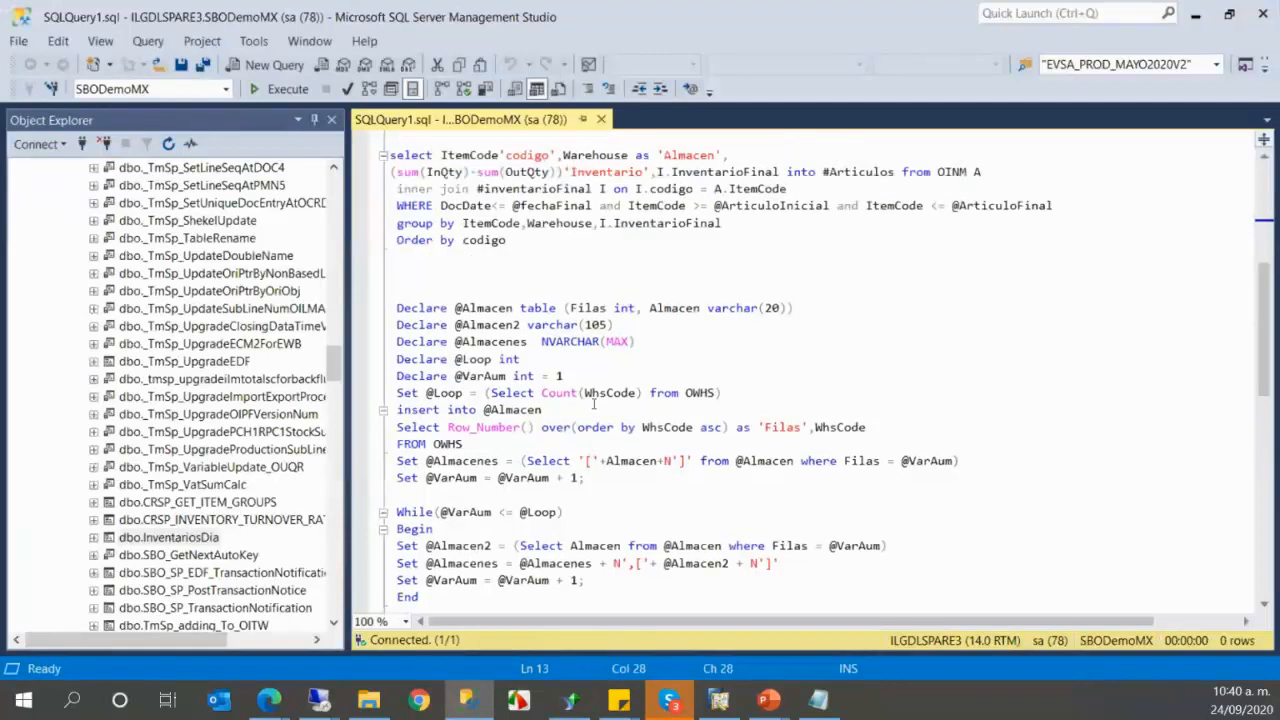
scroll(595, 403, "down", 4)
scroll(598, 403, "down", 4)
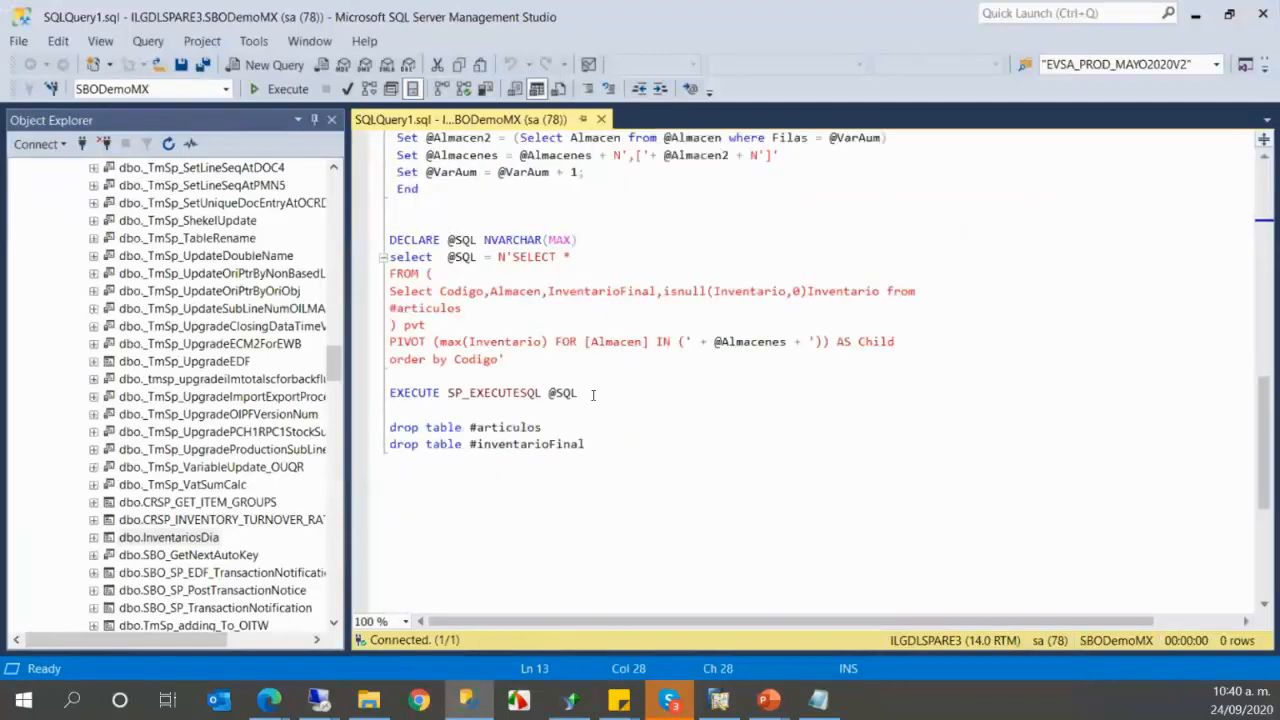
scroll(593, 394, "up", 3)
left_click_drag(440, 445, 650, 445)
left_click_drag(706, 495, 808, 495)
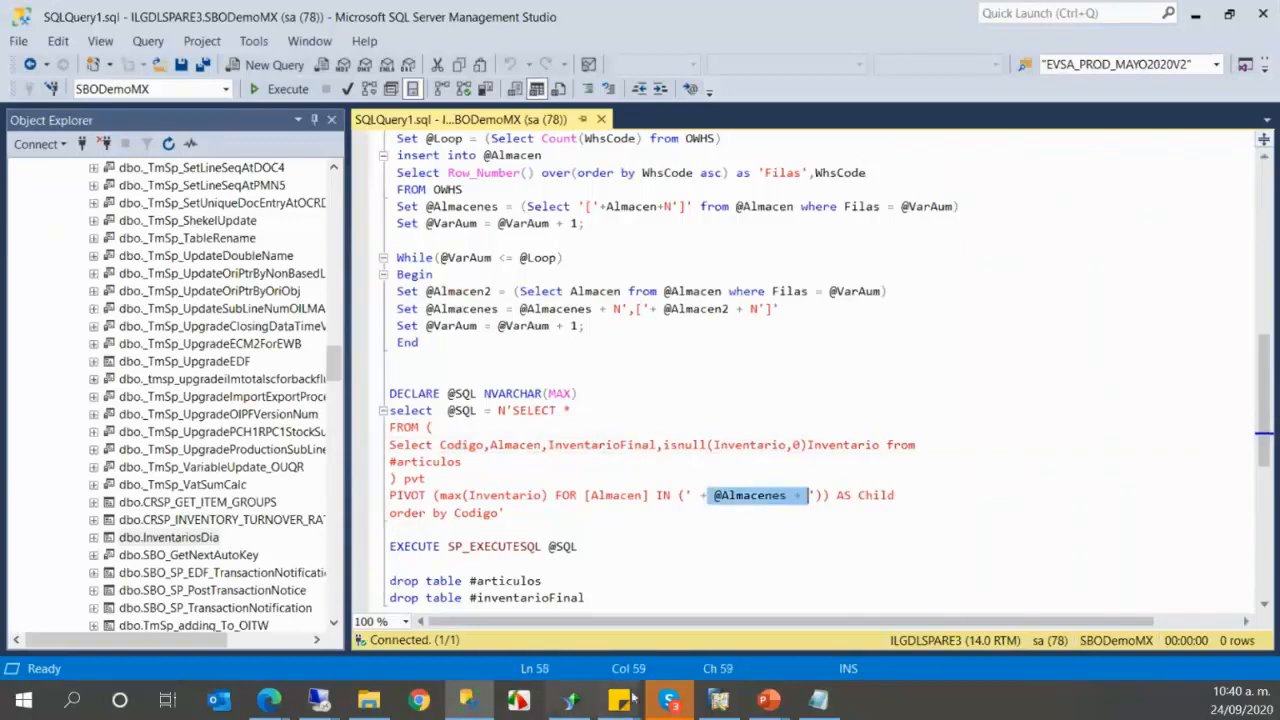
- Switch back to Crystal Reports and review the warehouse fields under InventariosDia;1, including 04 and 05
left_click(570, 700)
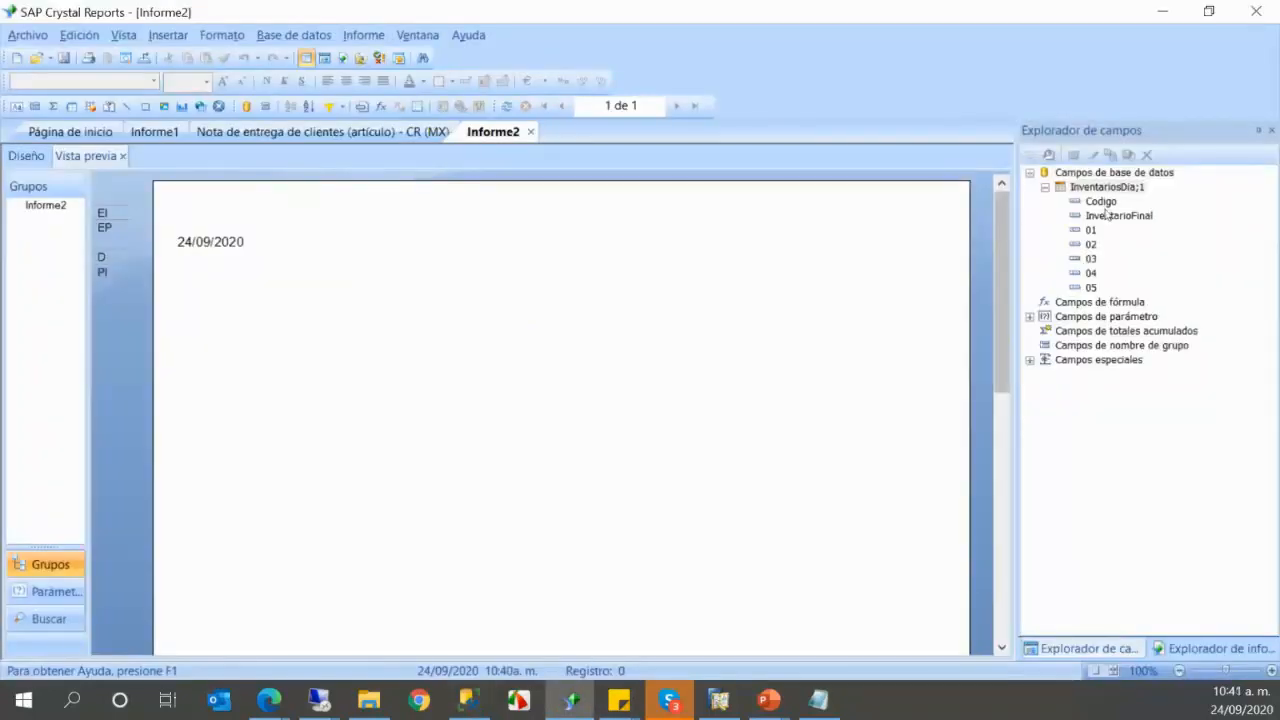
left_click(1091, 273)
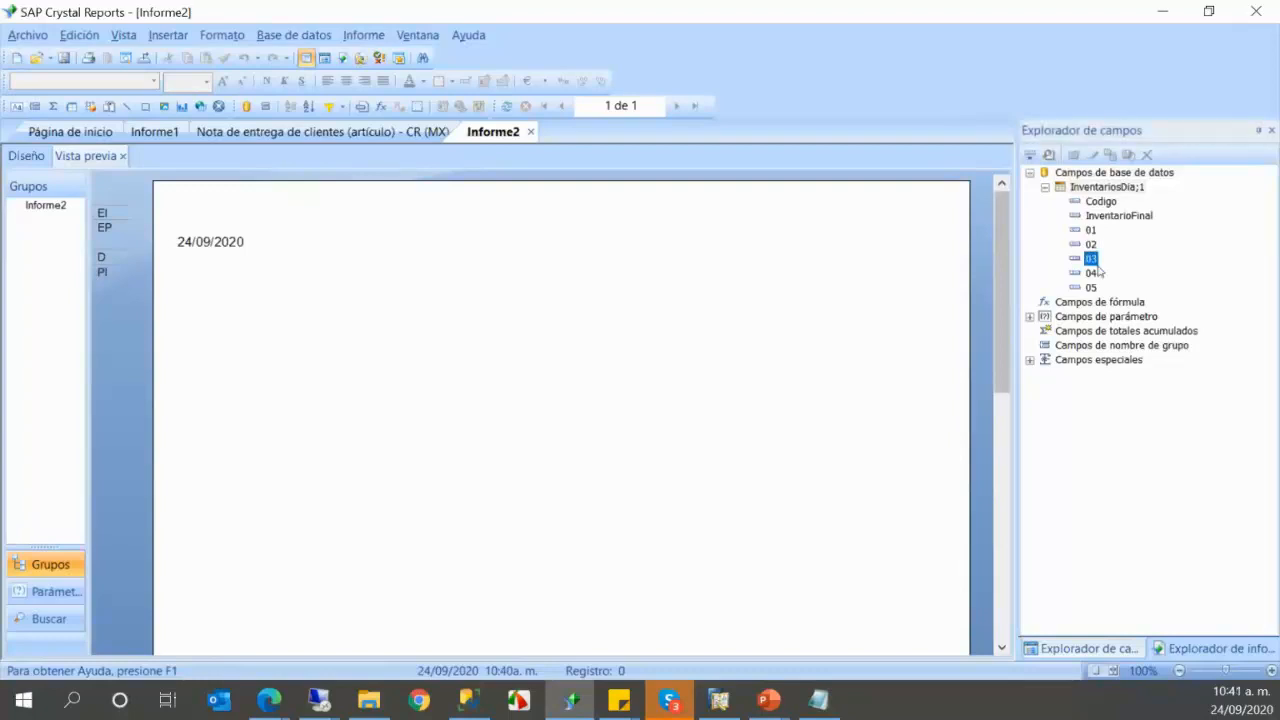
left_click(1091, 288)
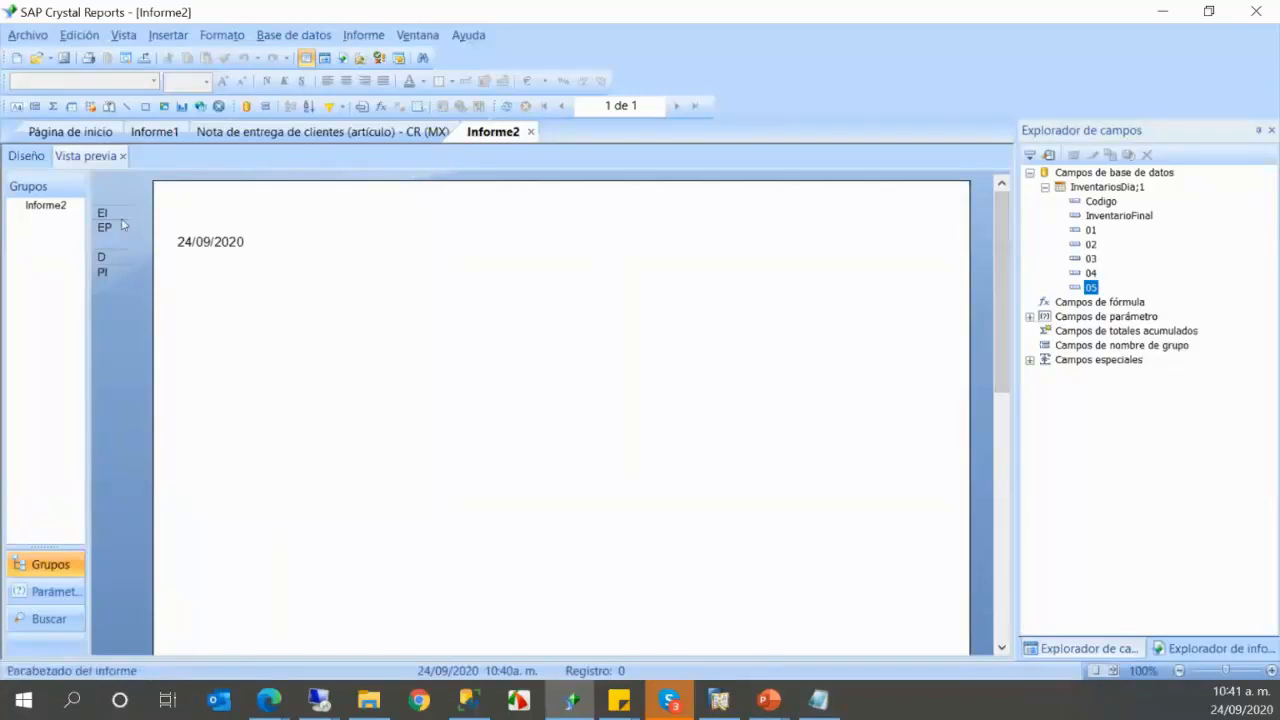
- In the report's design view, place the Codigo field at the left edge of the Detalles section
left_click(27, 157)
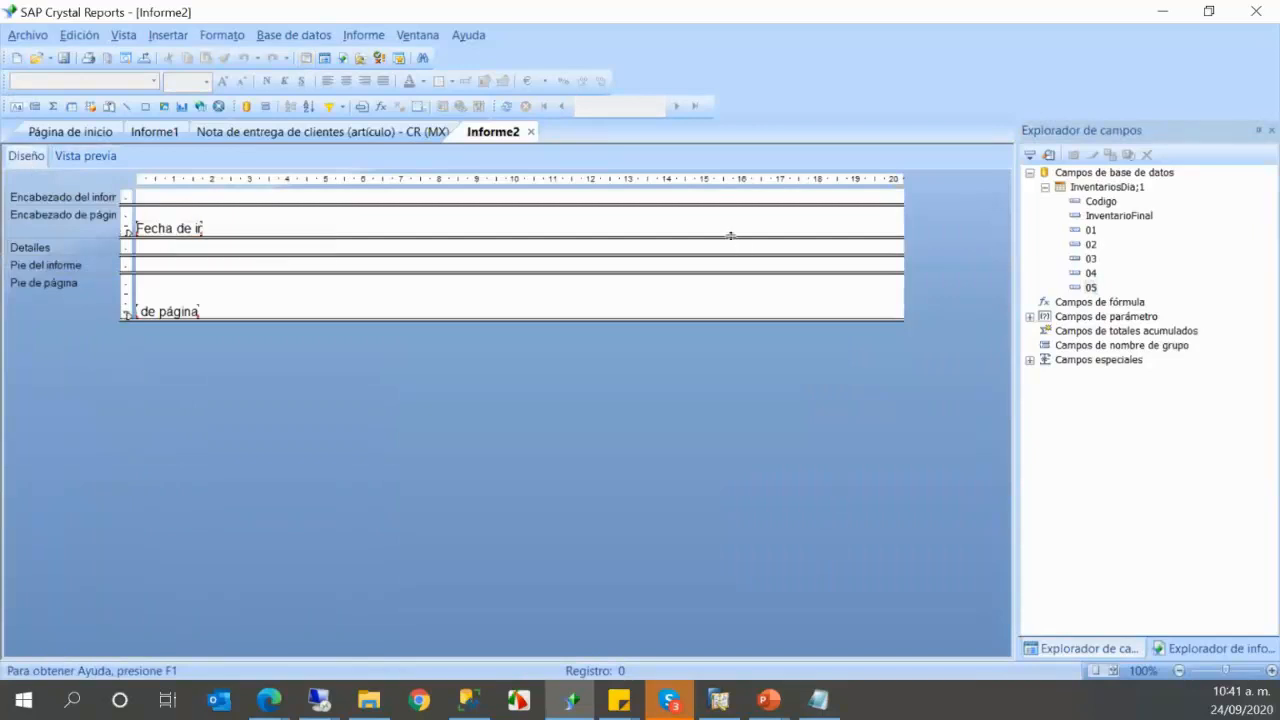
left_click(1100, 204)
left_click_drag(1100, 206, 142, 246)
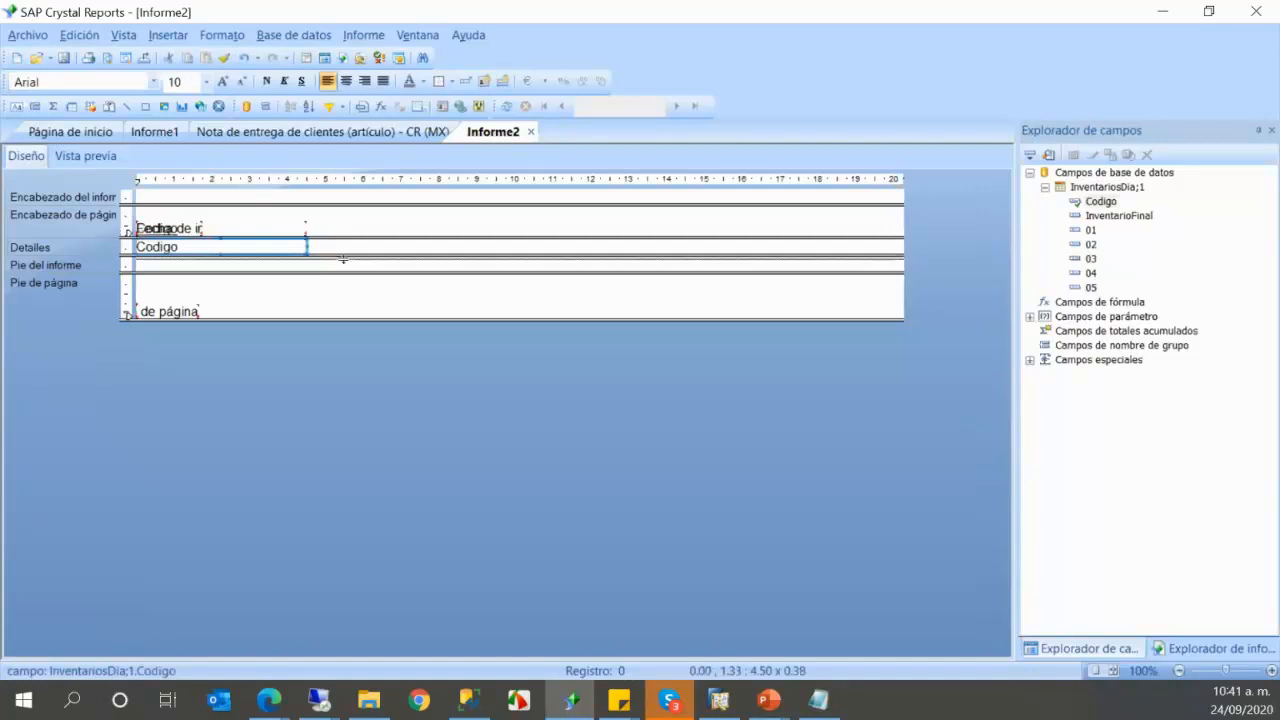
- Enlarge the page header downward, with the Codigo heading at its bottom, and move the print date field to the header's right end
left_click_drag(343, 259, 338, 330)
left_click_drag(241, 233, 243, 325)
left_click(297, 274)
left_click(168, 233)
left_click_drag(168, 233, 867, 226)
left_click(588, 241)
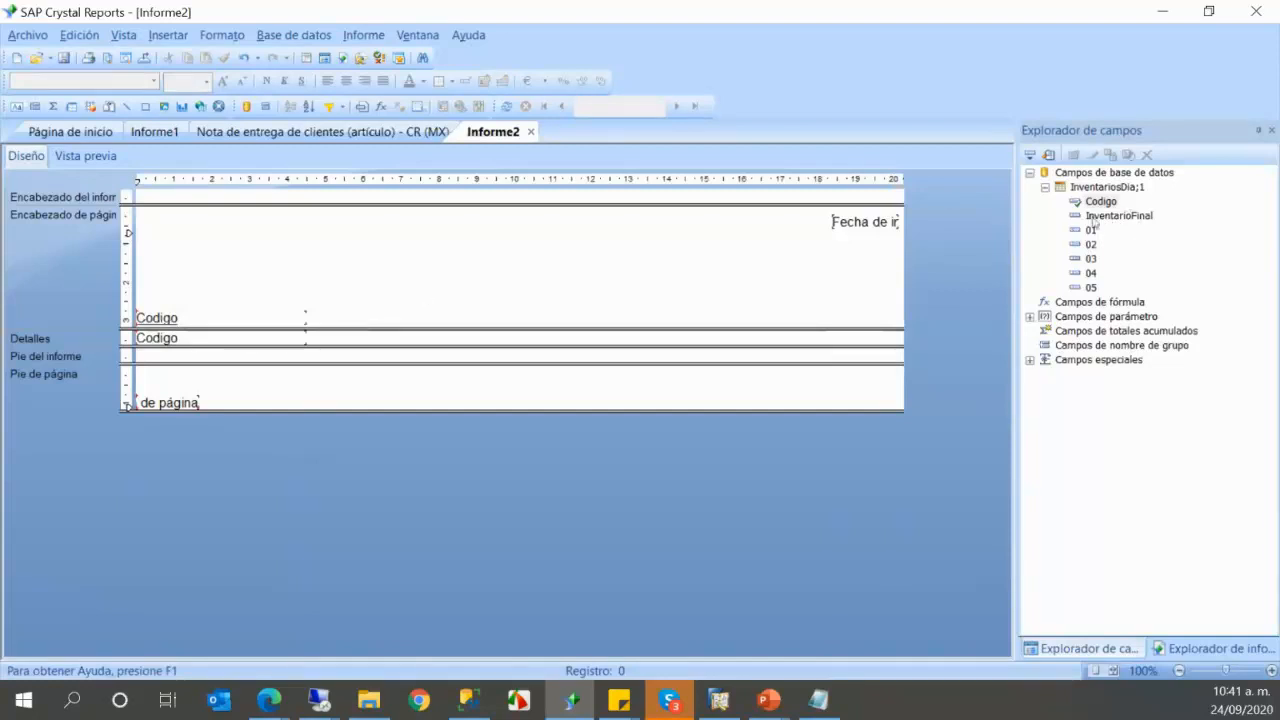
- Place InventarioFinal and the warehouse fields 01, 02, 03, 04 and 05 beside Codigo in the Detalles section, and preview the report
left_click_drag(1093, 228, 308, 333)
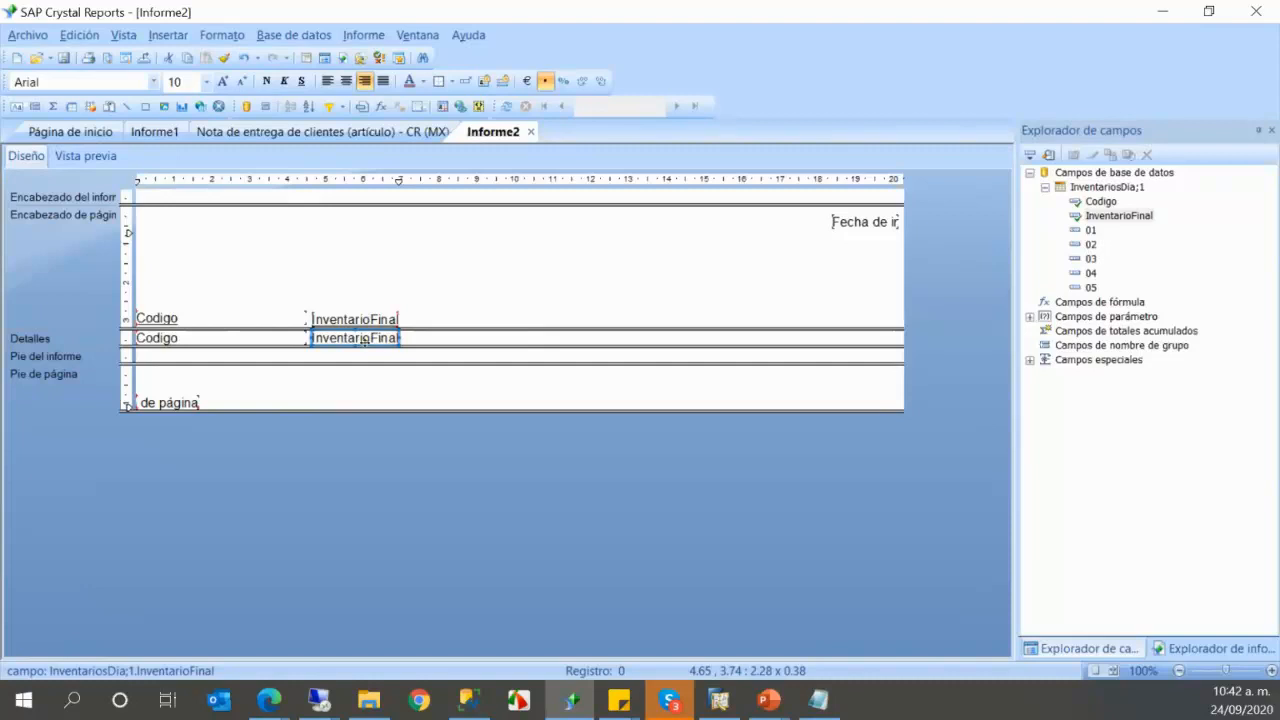
left_click_drag(1088, 231, 411, 338)
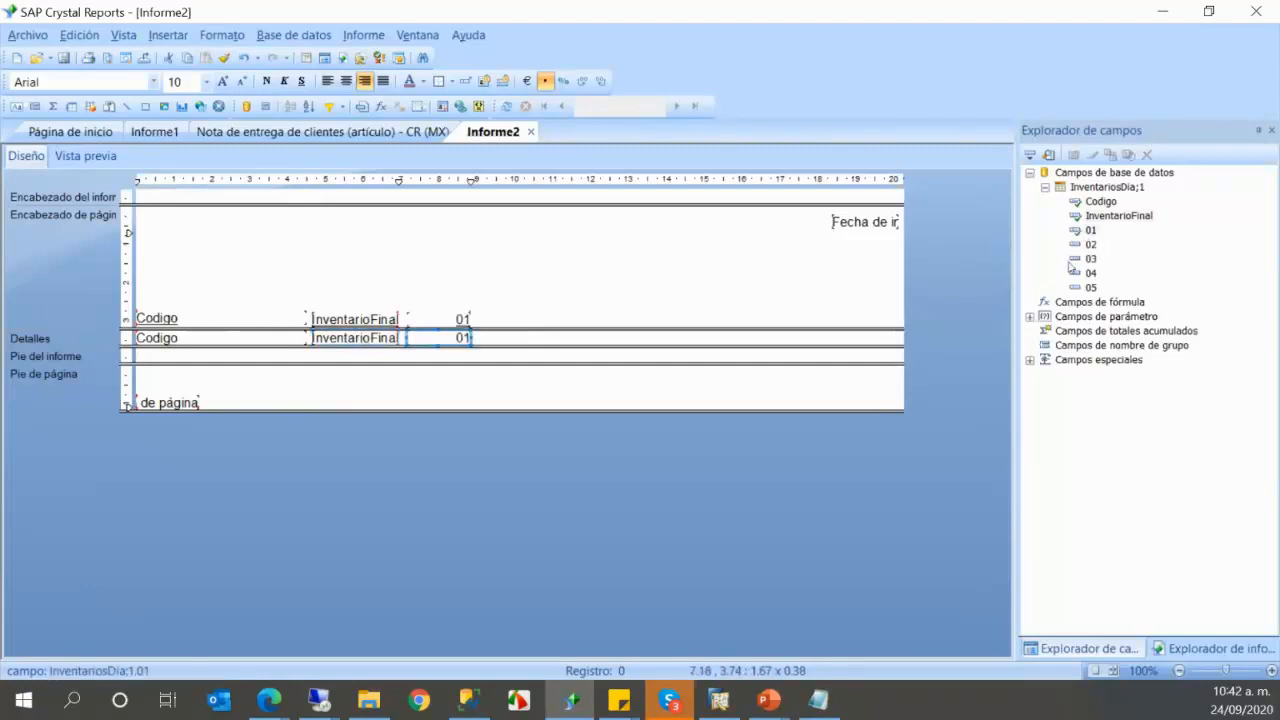
left_click_drag(1069, 263, 511, 338)
left_click(1090, 259)
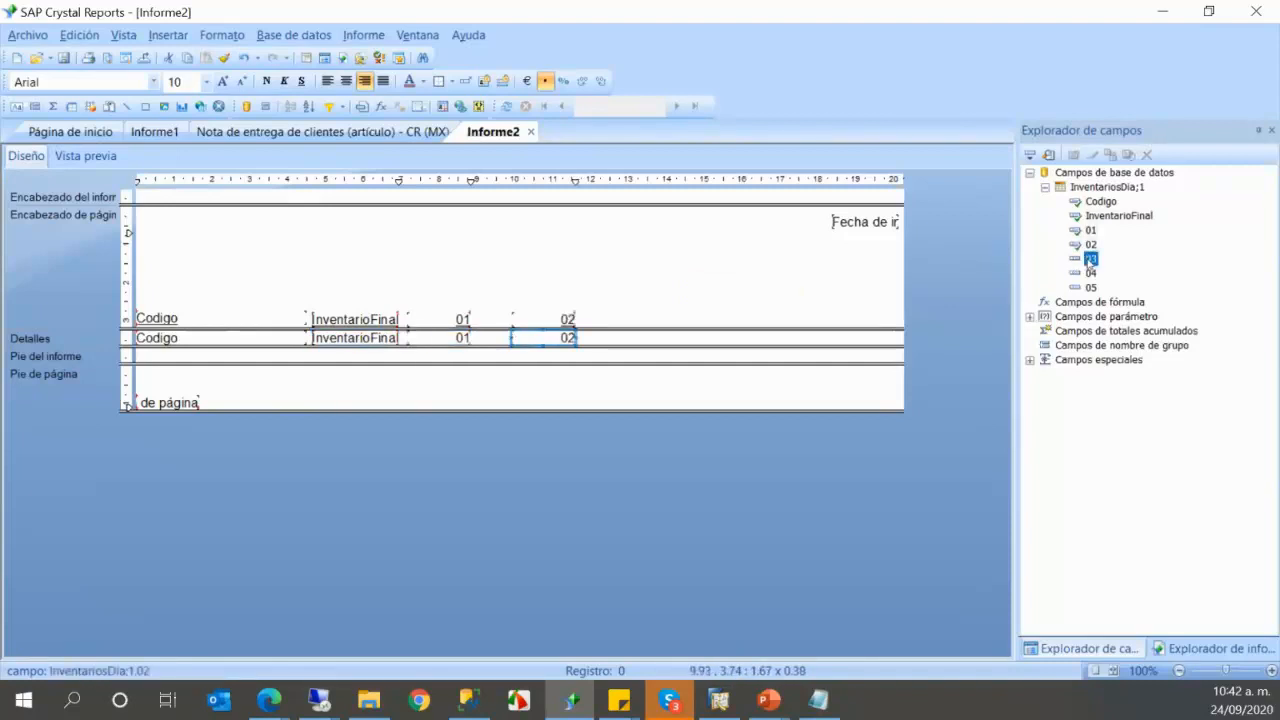
left_click_drag(1090, 261, 607, 340)
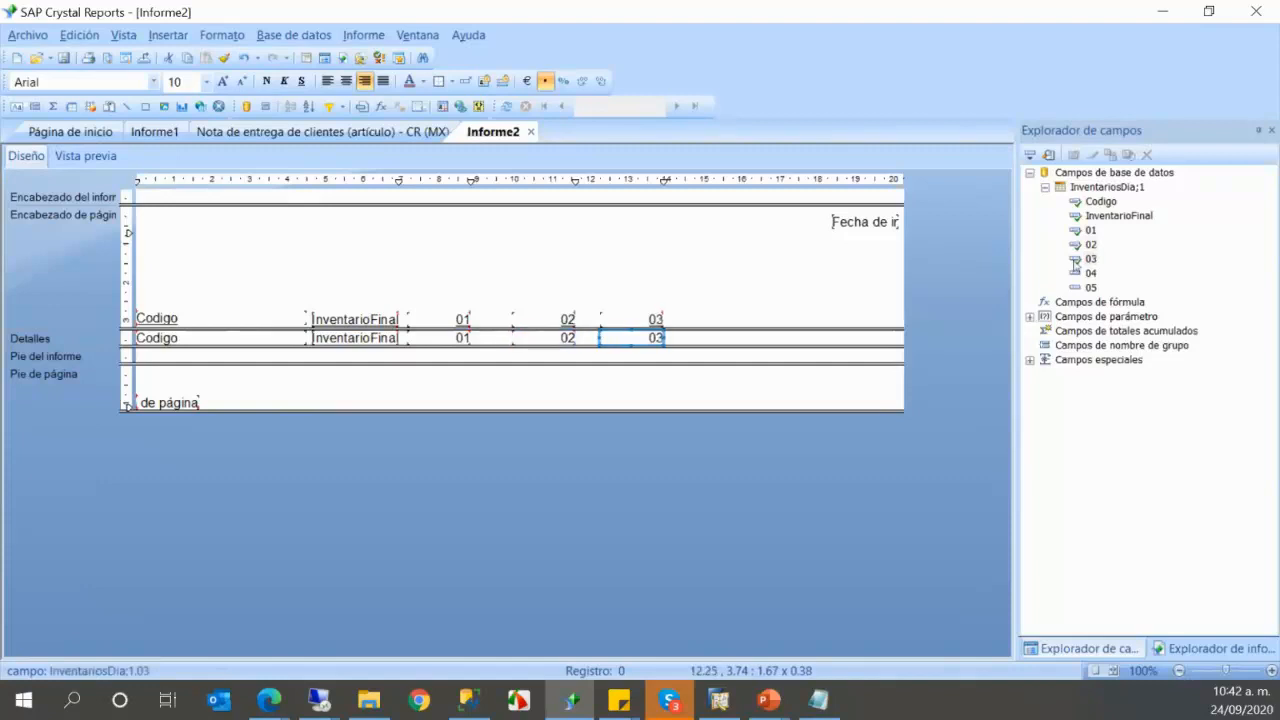
left_click_drag(1075, 272, 698, 340)
left_click_drag(1092, 287, 790, 339)
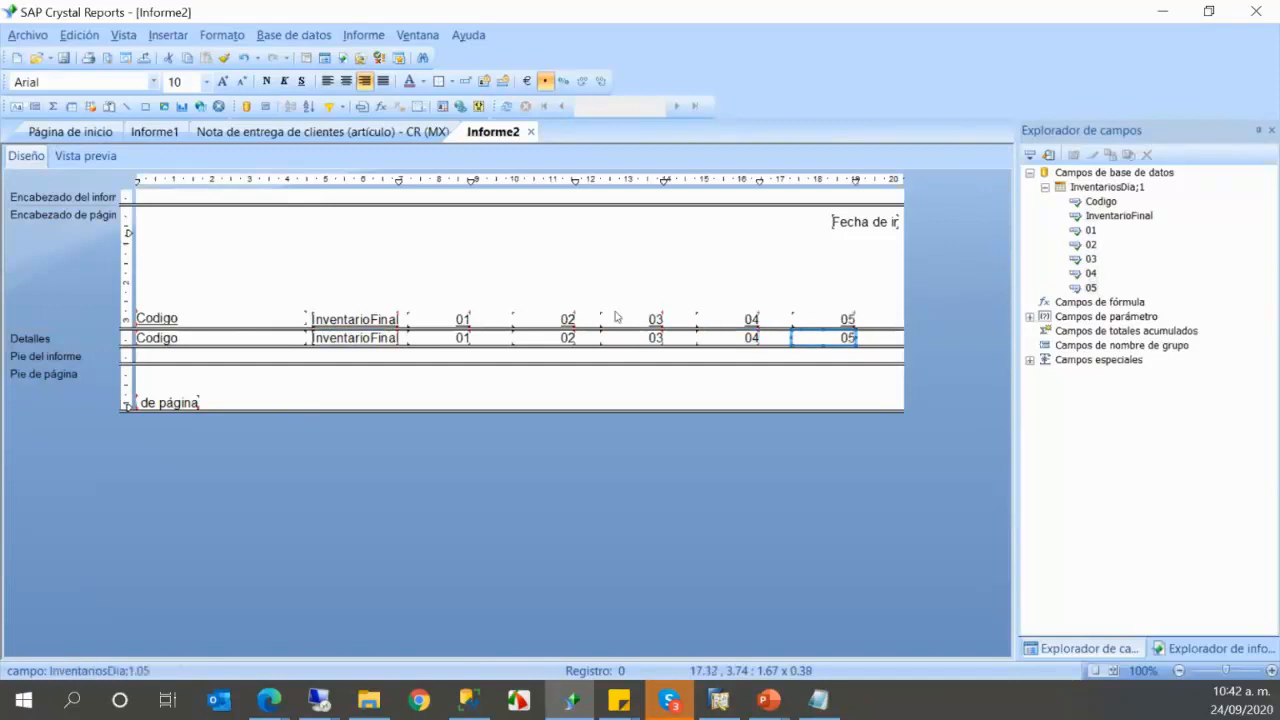
left_click(86, 156)
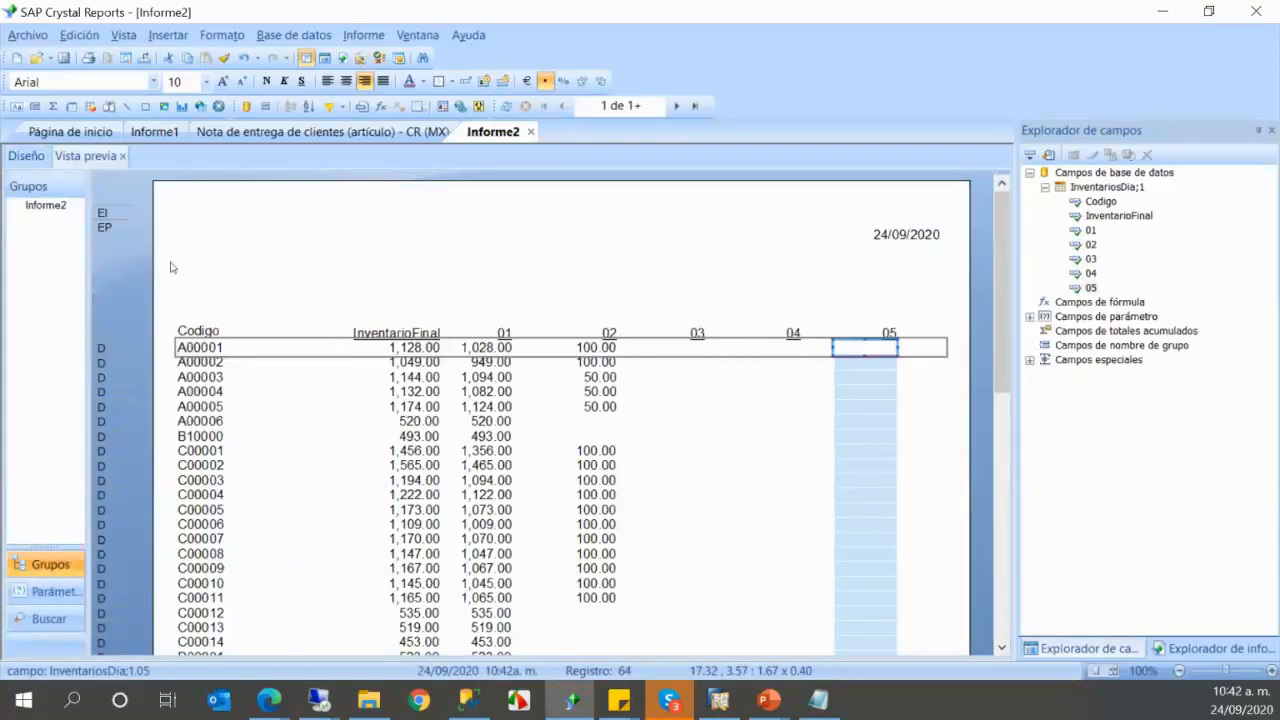
left_click(26, 157)
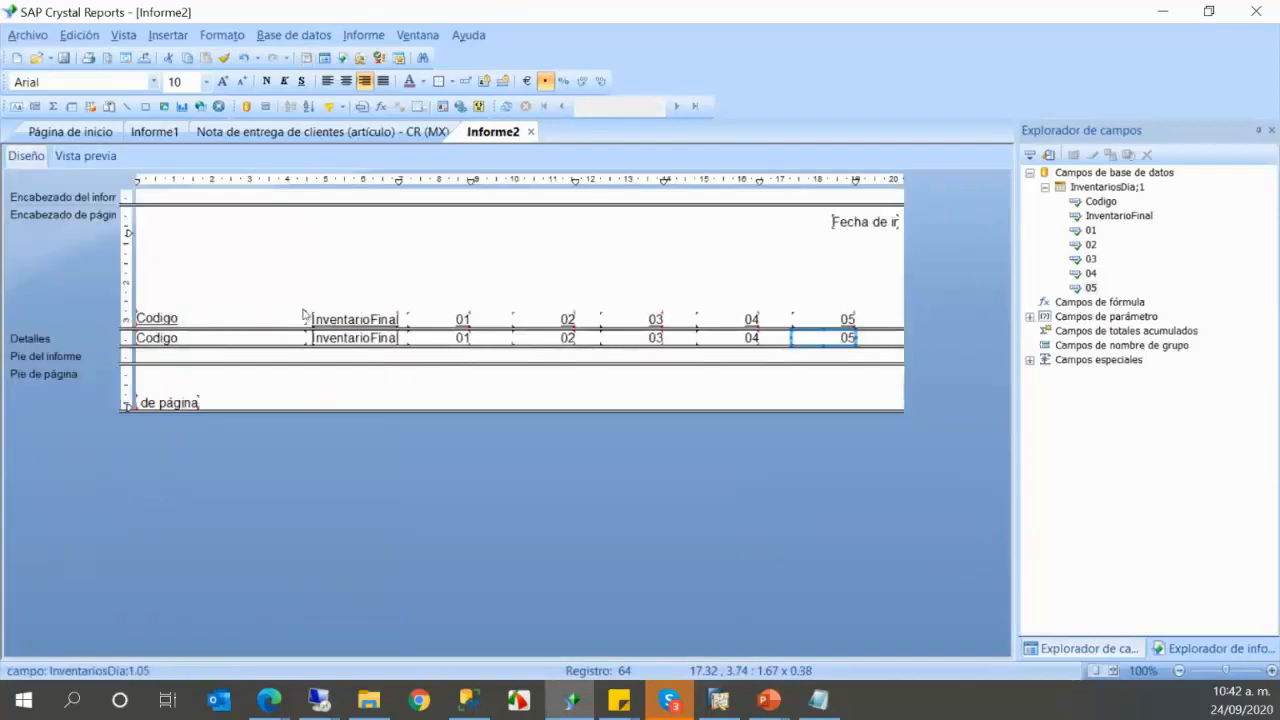
left_click(157, 319)
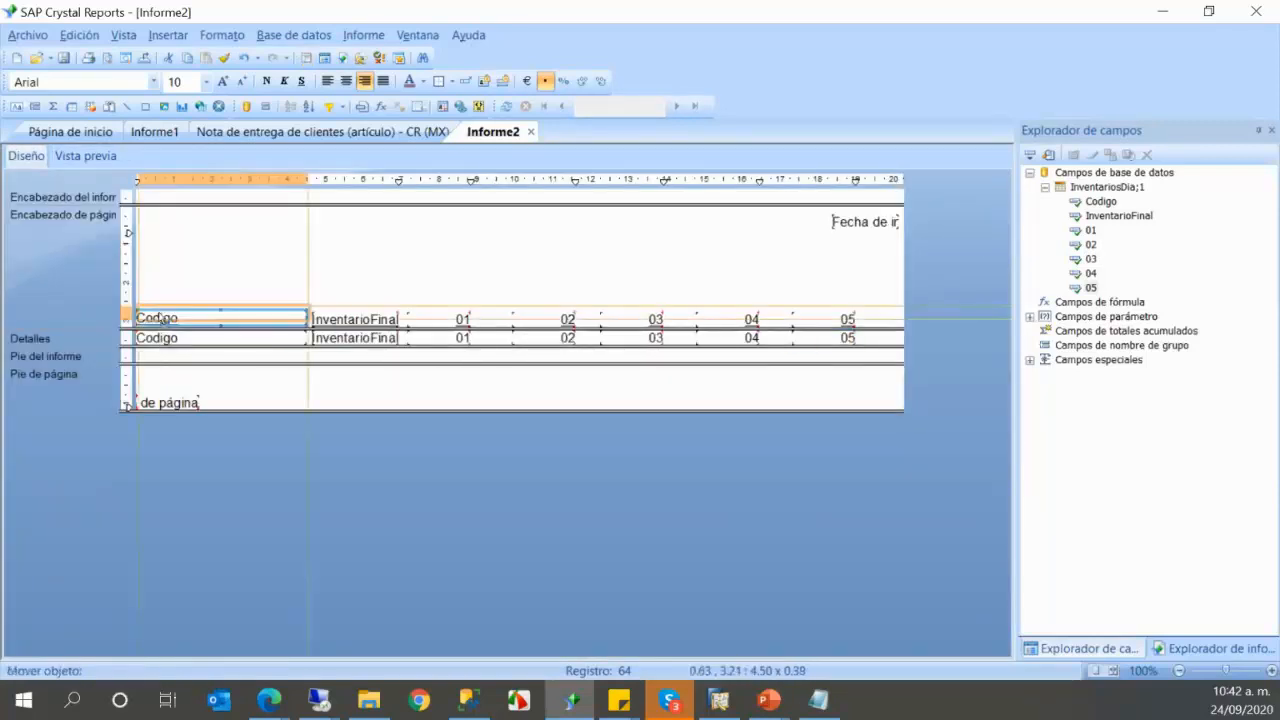
left_click_drag(160, 319, 160, 311)
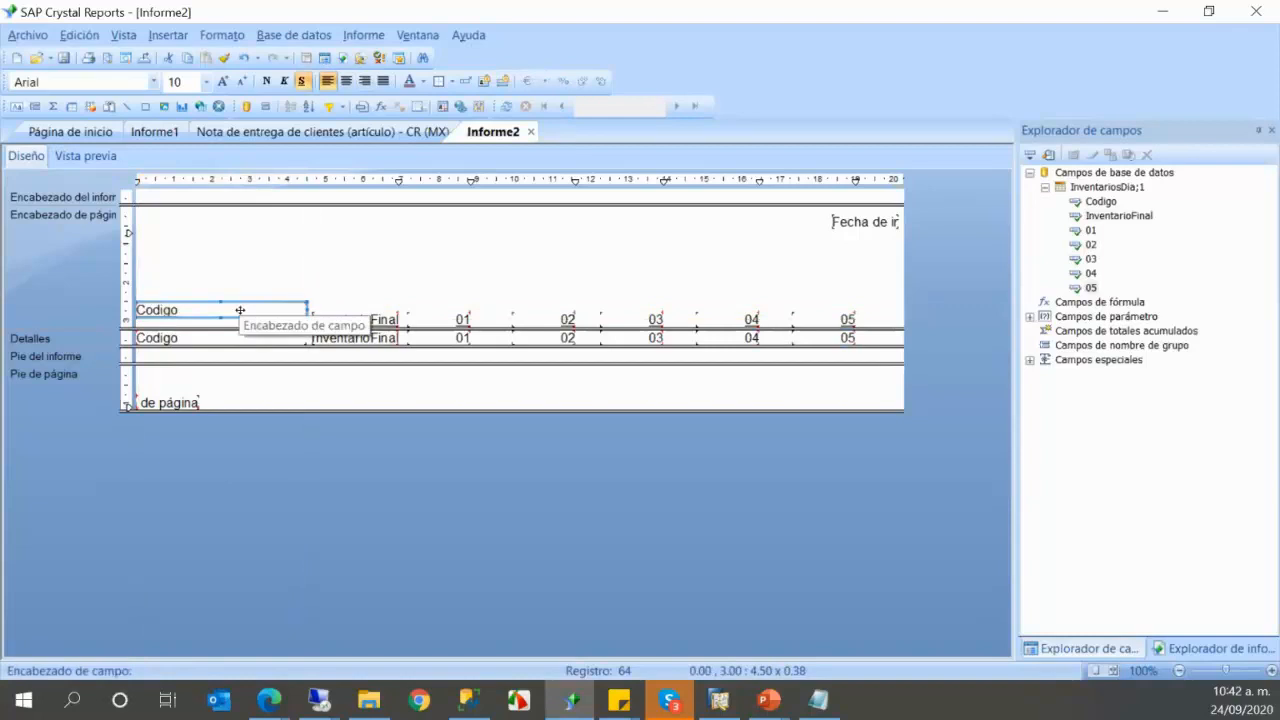
left_click_drag(240, 310, 240, 318)
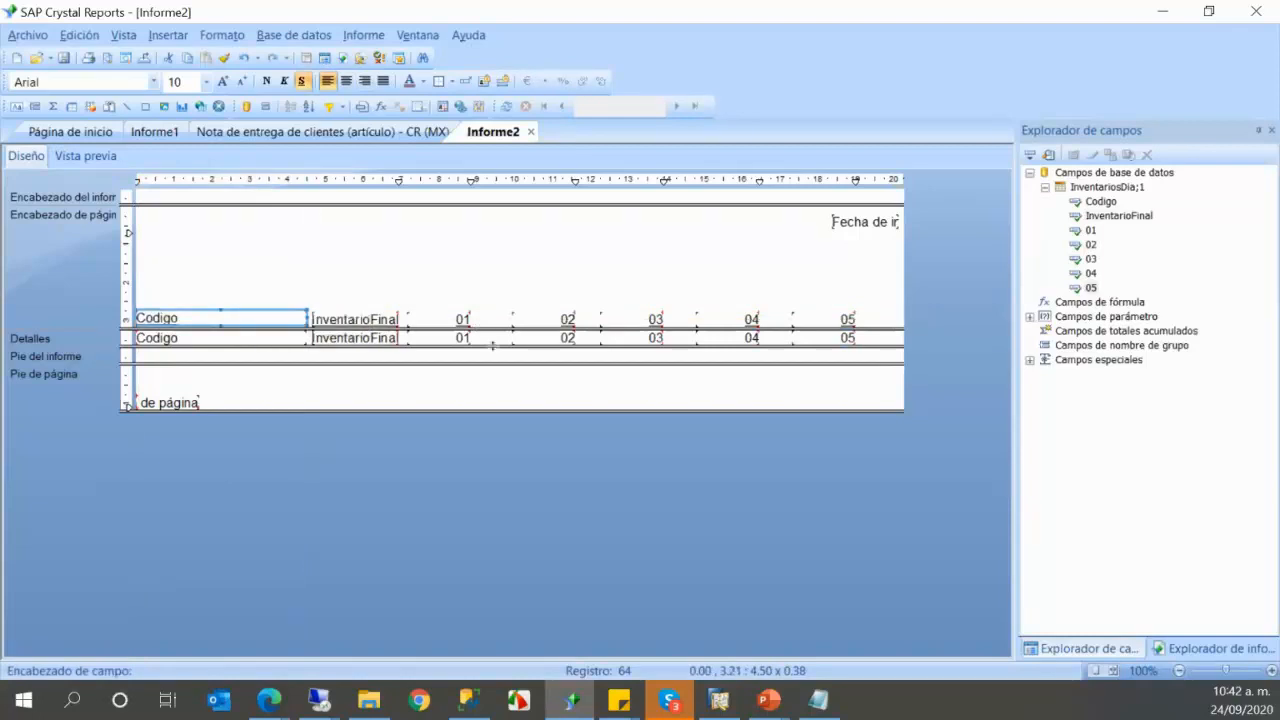
- Increase the height of the Detalles section and check the Codigo and InventarioFinal columns in the preview
left_click_drag(492, 345, 496, 365)
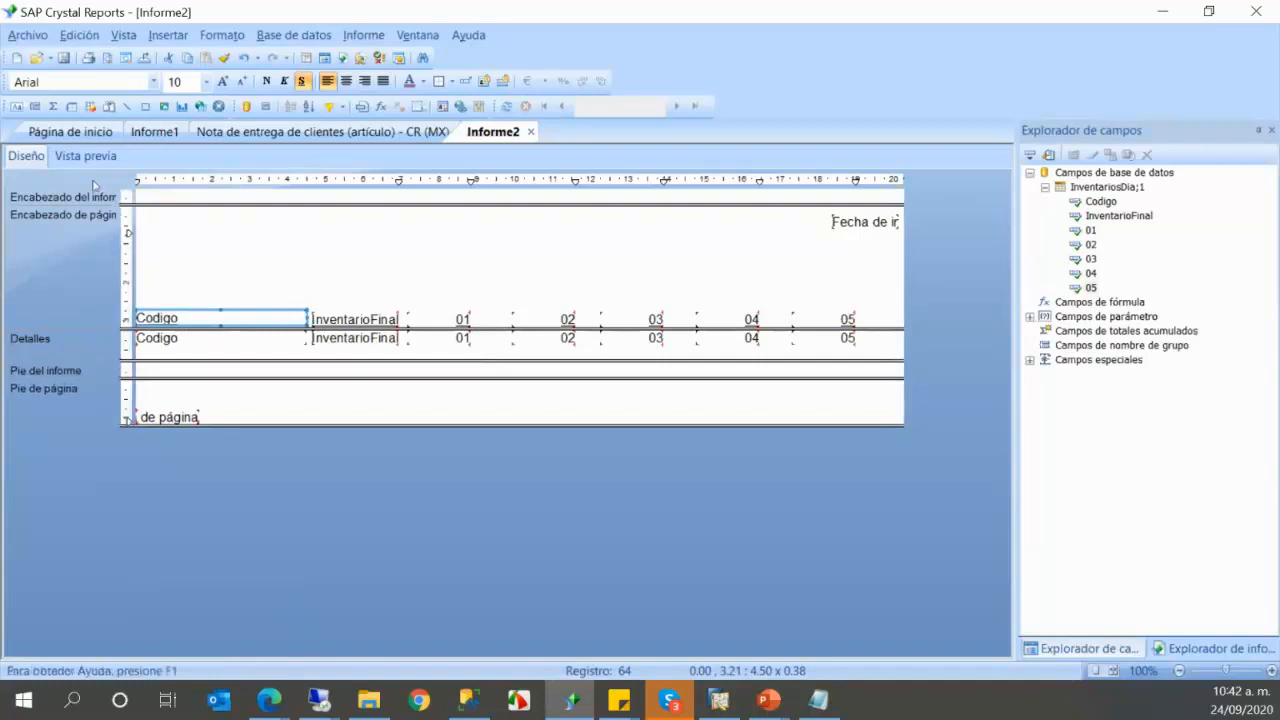
left_click(85, 156)
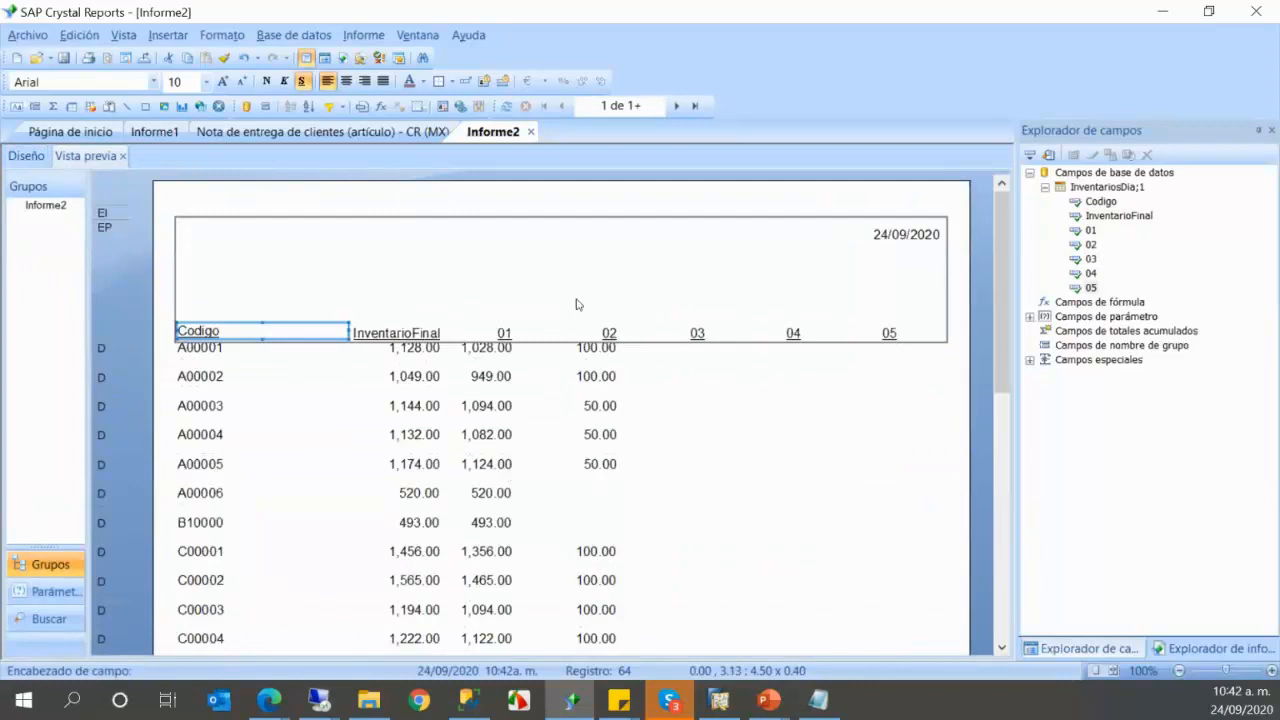
left_click(809, 421)
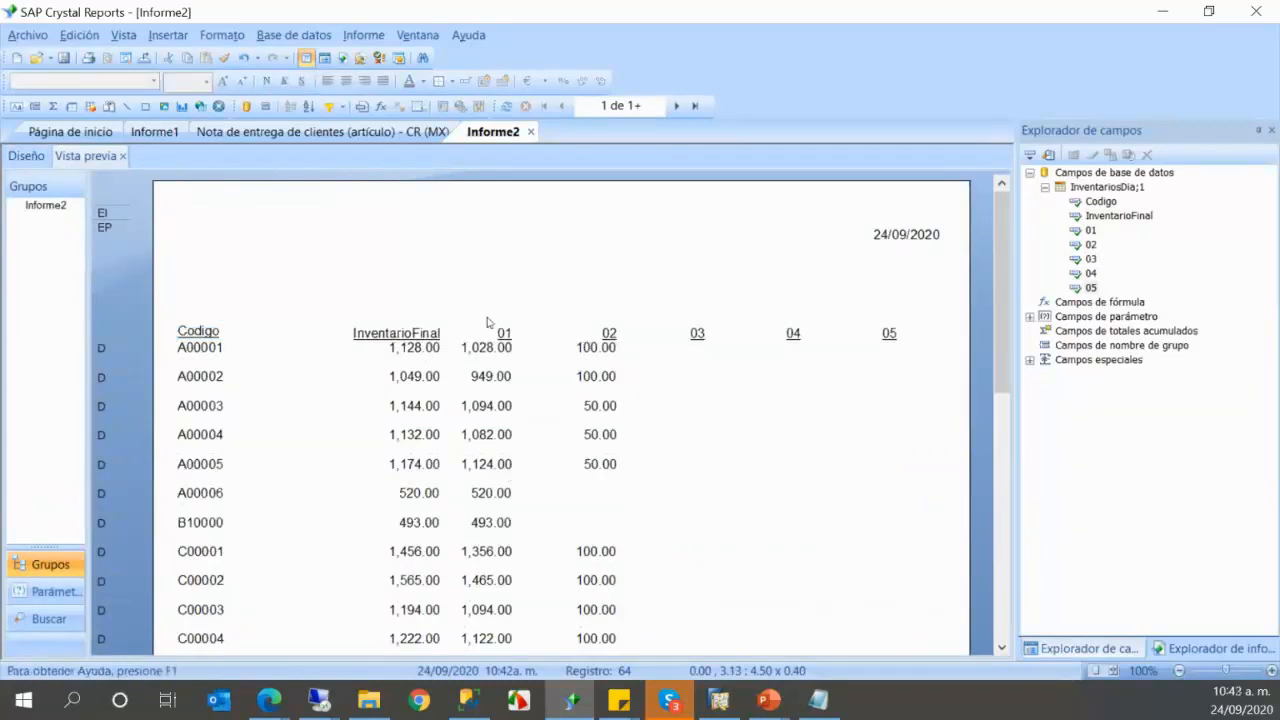
scroll(205, 313, "down", 1)
left_click(205, 313)
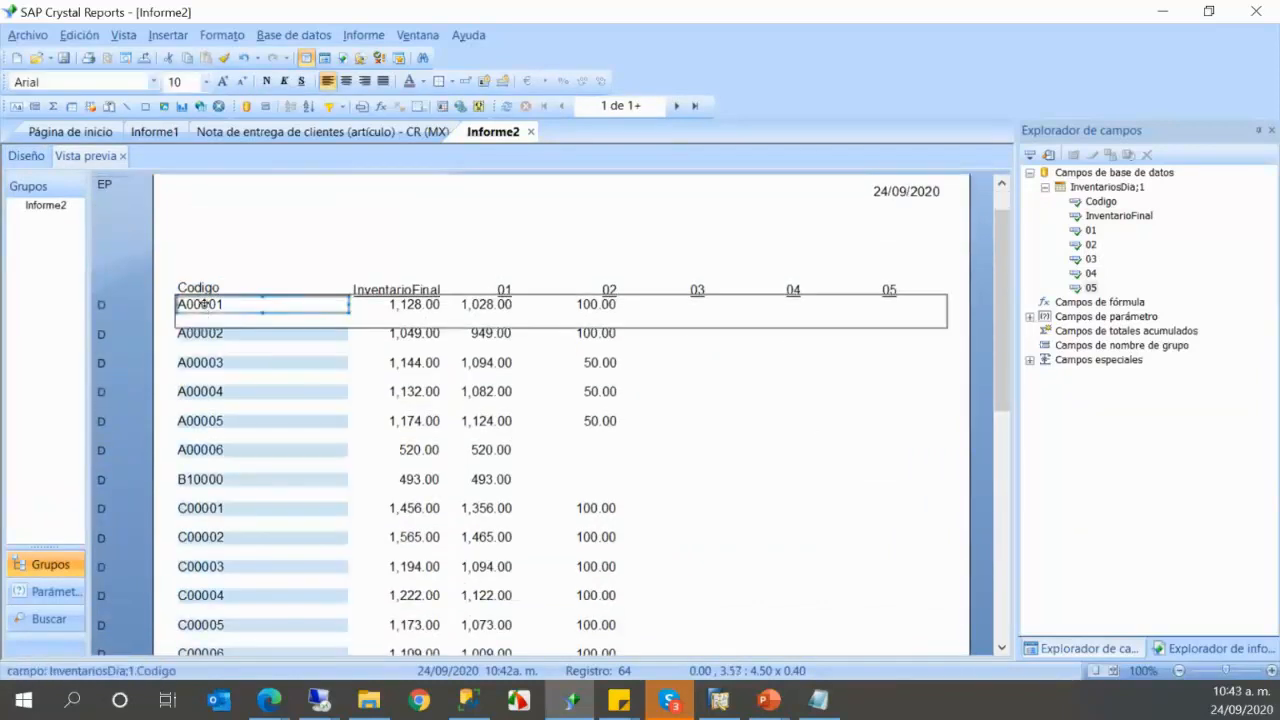
left_click(396, 304)
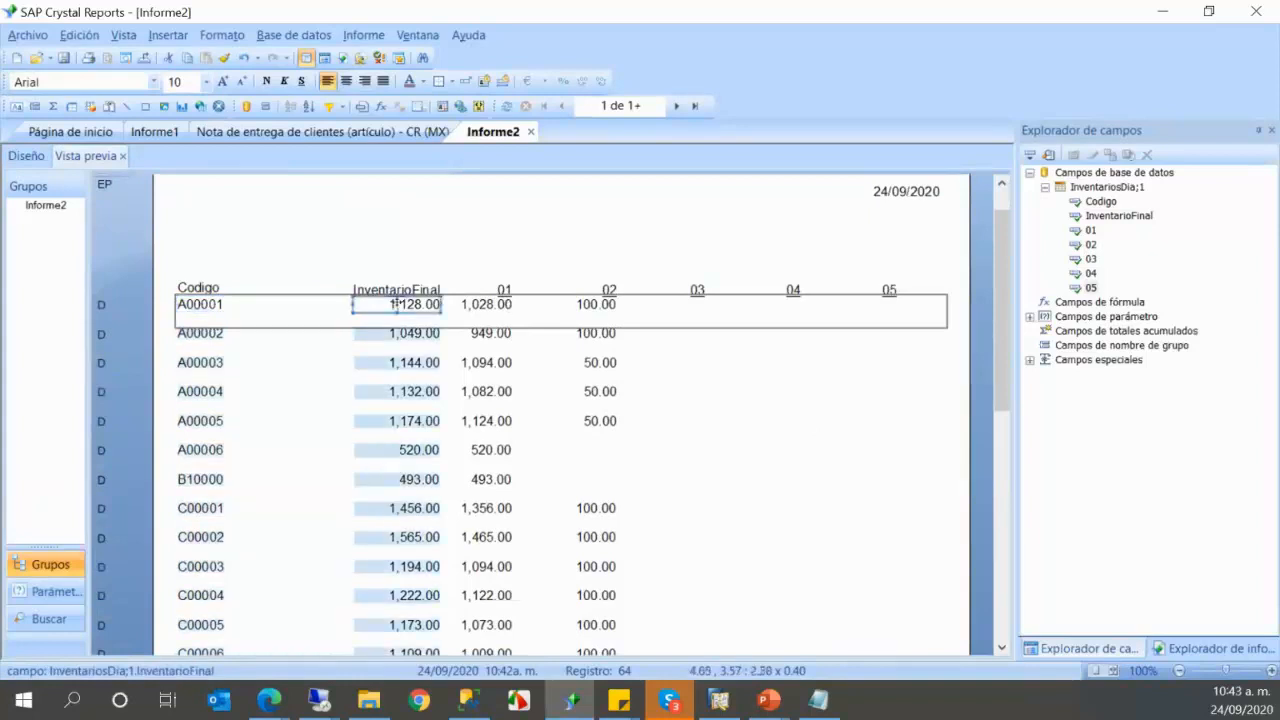
- Review the InventarioFinal, 01 and 02 quantities for the items on the first page of the report preview
left_click(499, 306)
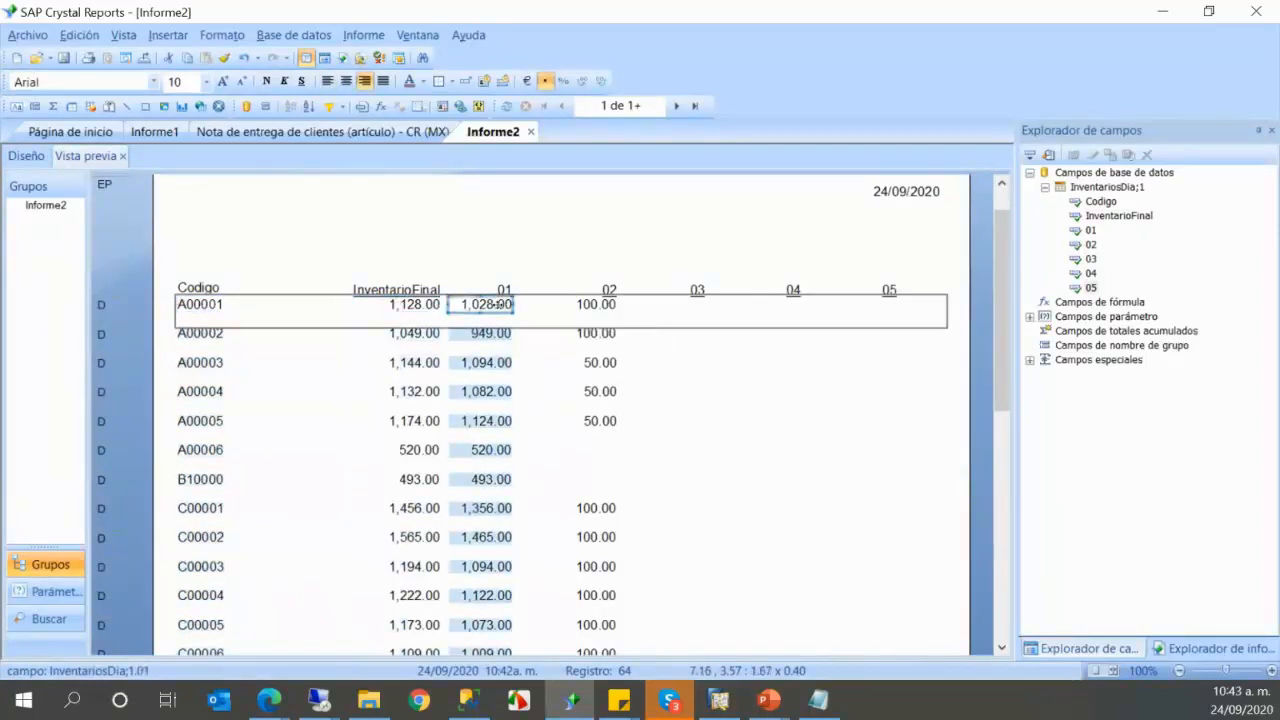
left_click(591, 306)
left_click(489, 306)
left_click(589, 305)
left_click(426, 304)
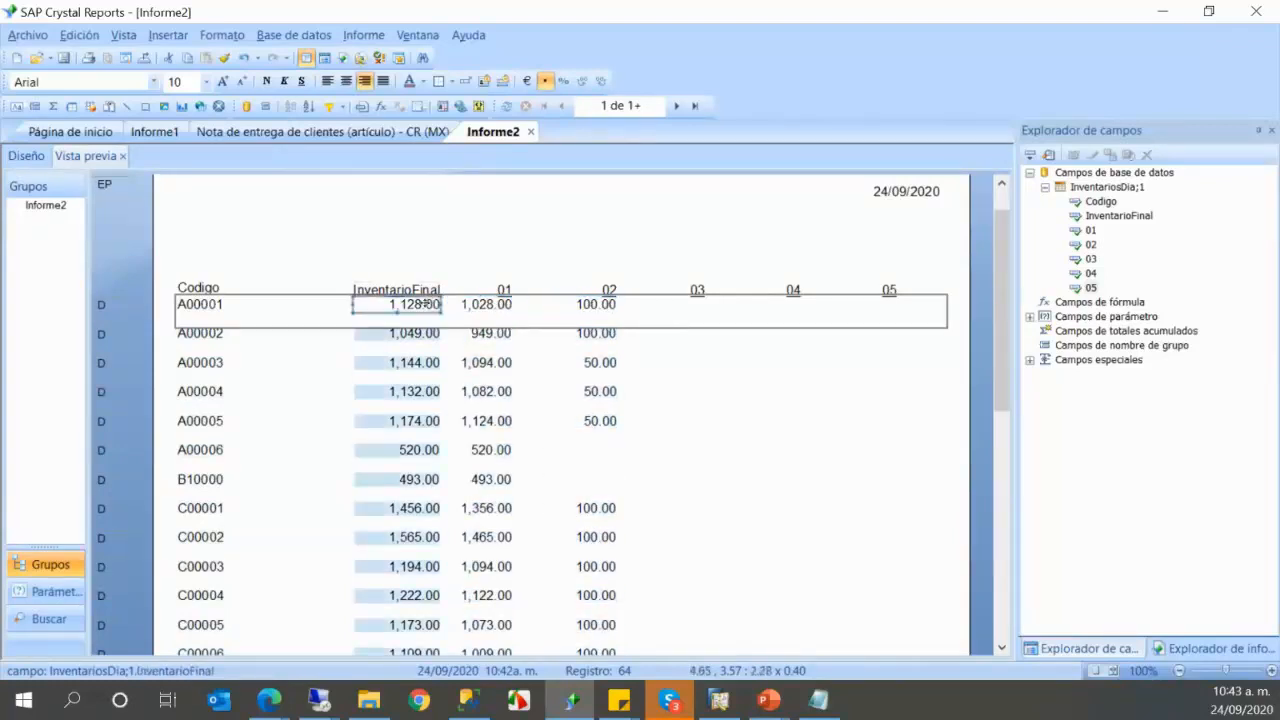
scroll(566, 355, "down", 2)
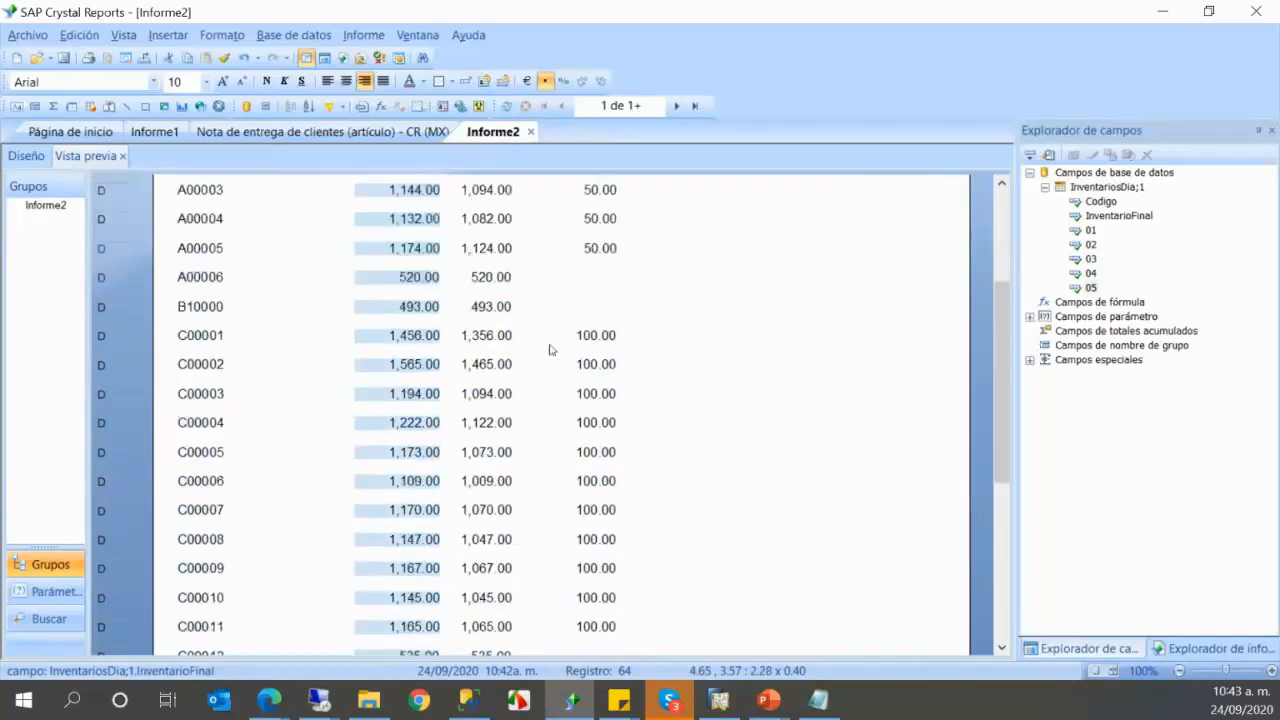
scroll(549, 349, "down", 2)
scroll(547, 329, "up", 2)
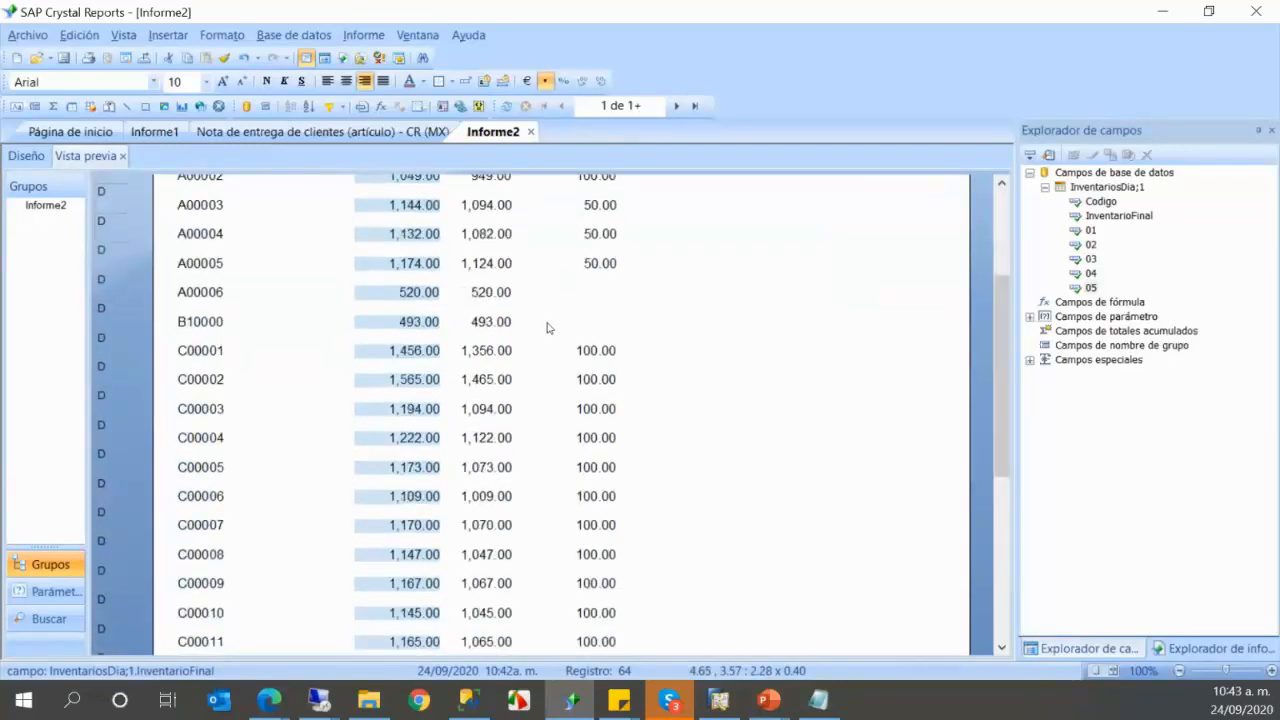
scroll(547, 329, "up", 2)
- Examine the second preview page, including the warehouse 05 quantity for item I00013, and return to the first page
left_click(677, 106)
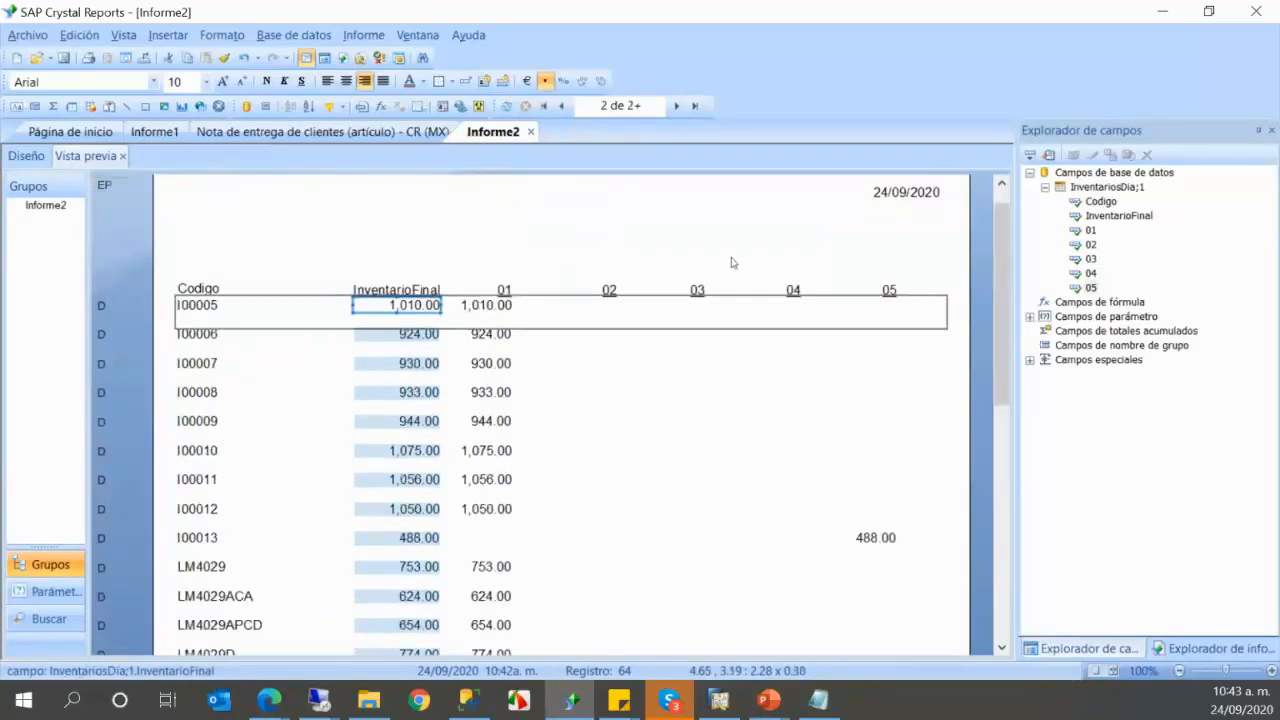
scroll(866, 431, "down", 1)
scroll(713, 442, "down", 3)
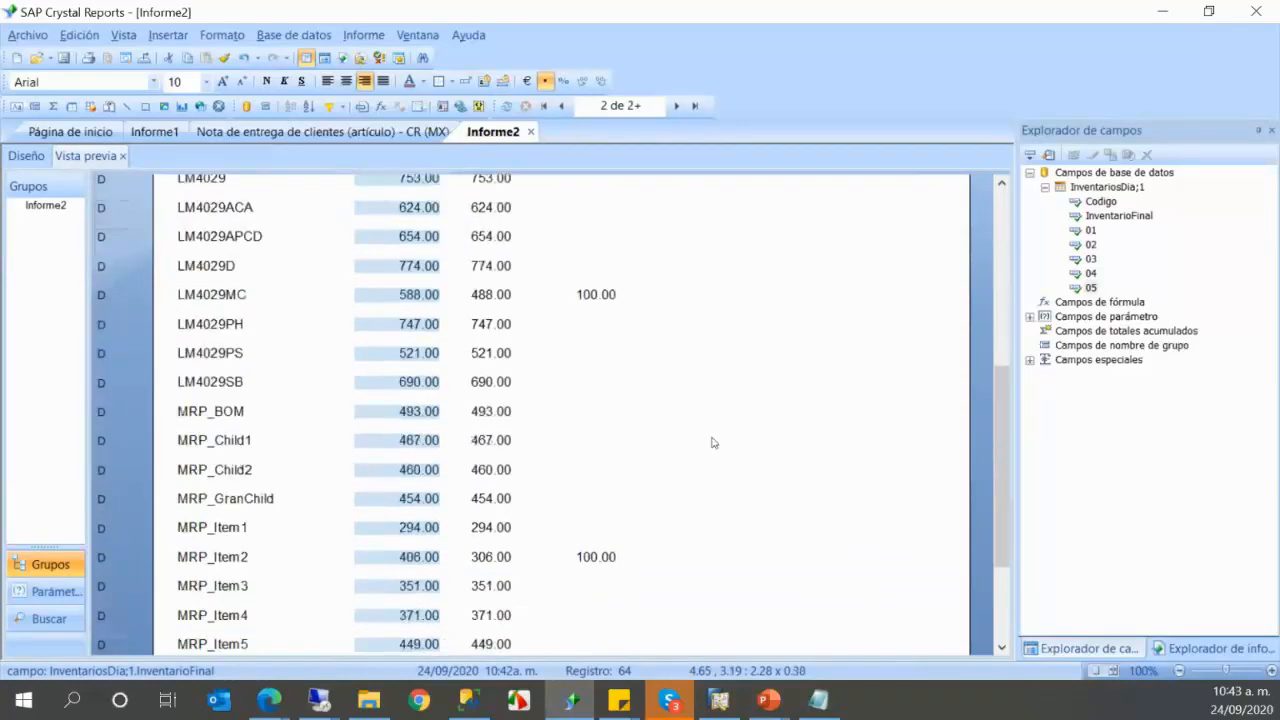
scroll(800, 425, "up", 3)
left_click(876, 408)
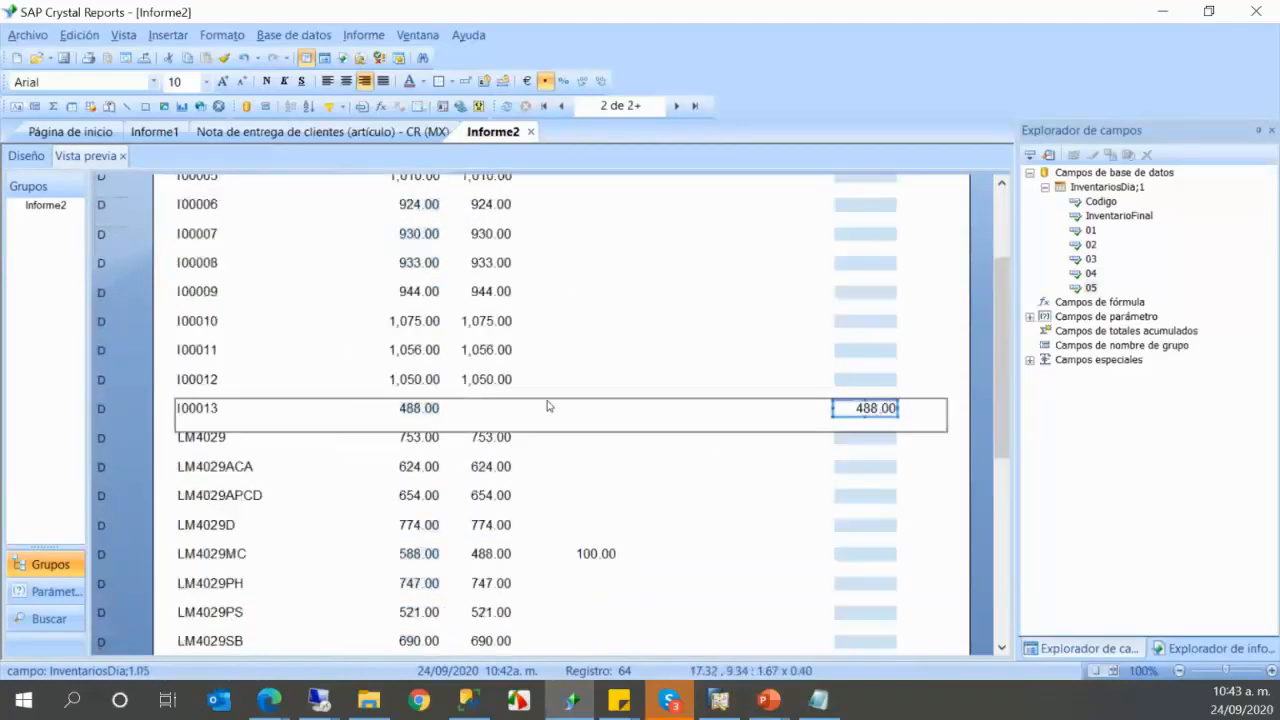
scroll(548, 400, "up", 2)
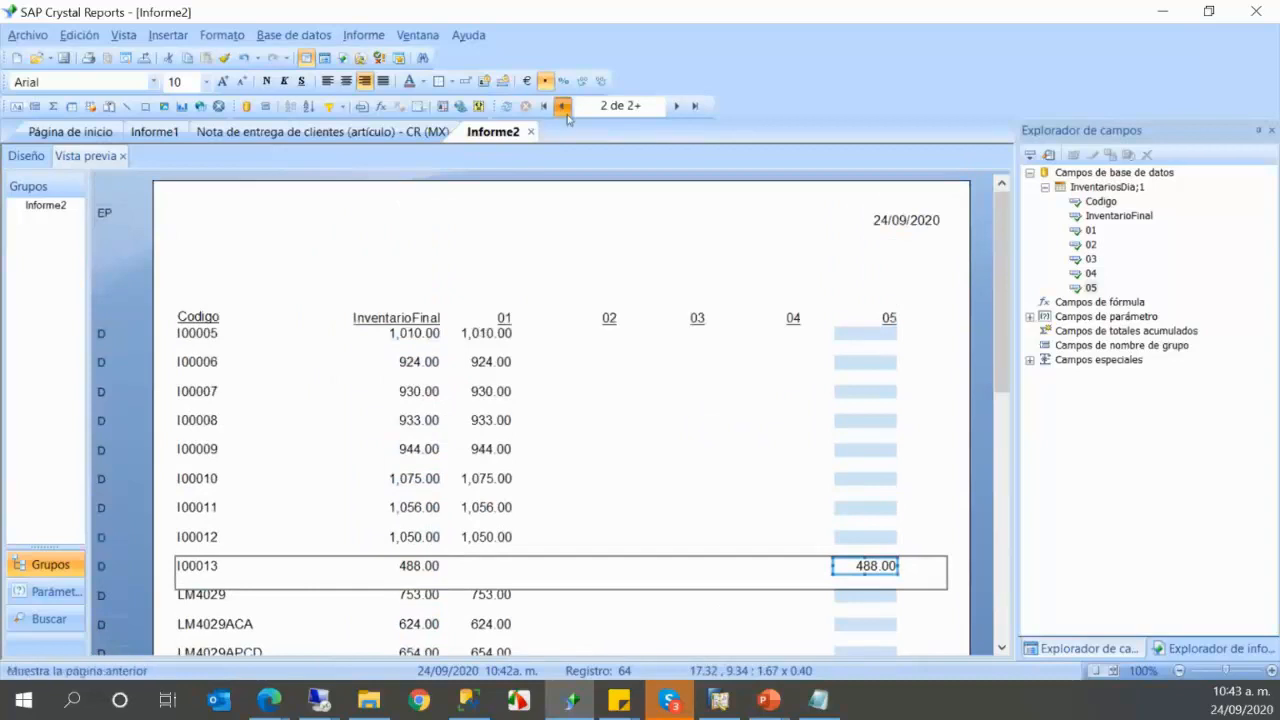
left_click(561, 105)
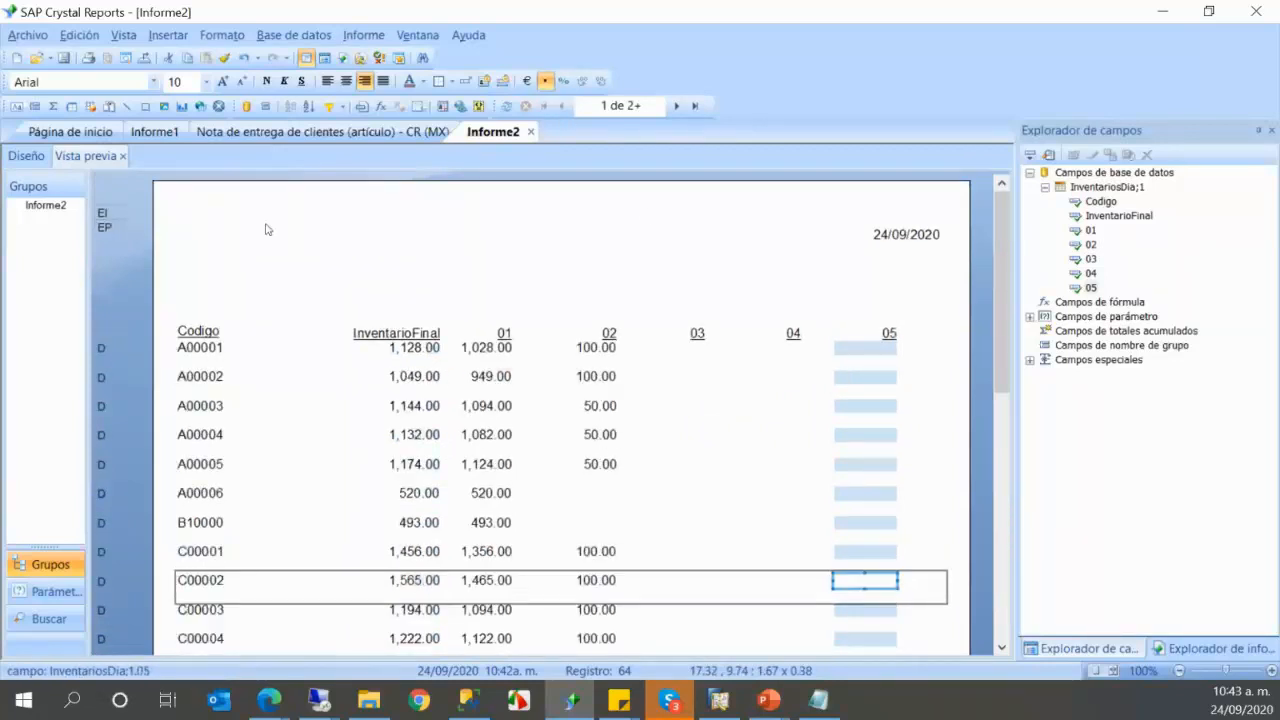
- In the design view, insert the blue globe logo picture into the page header
left_click(24, 157)
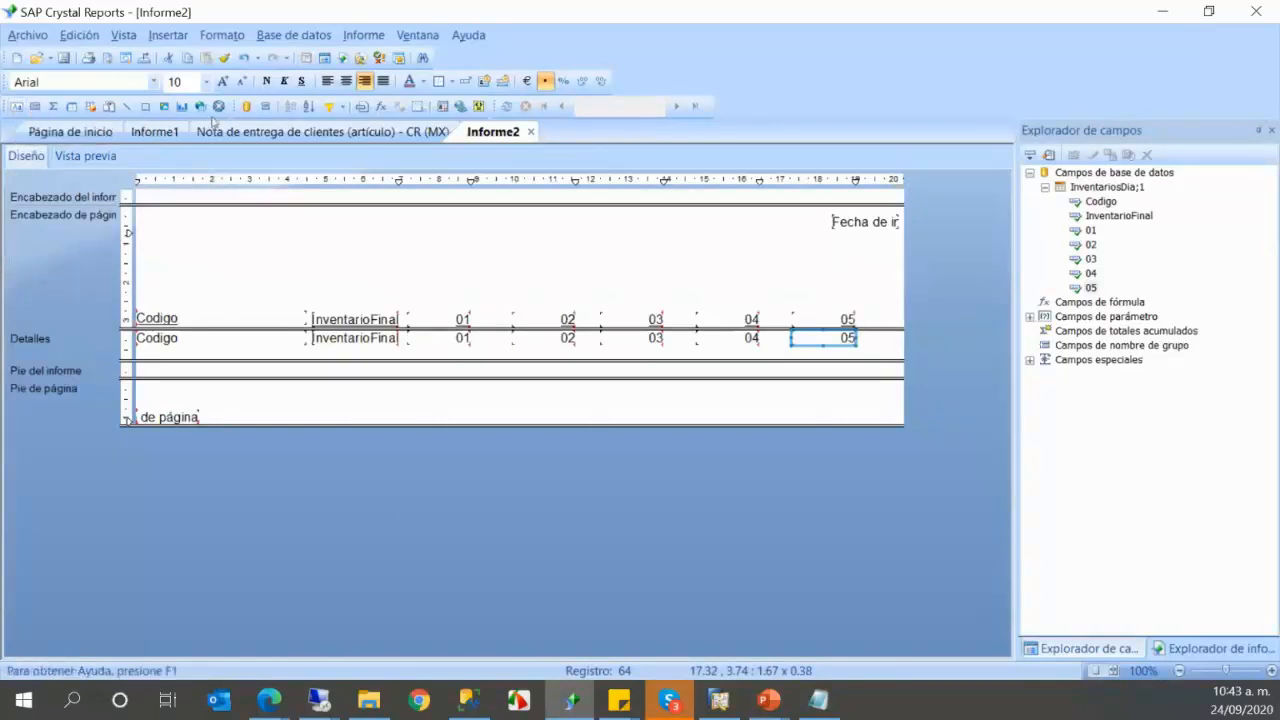
left_click(164, 107)
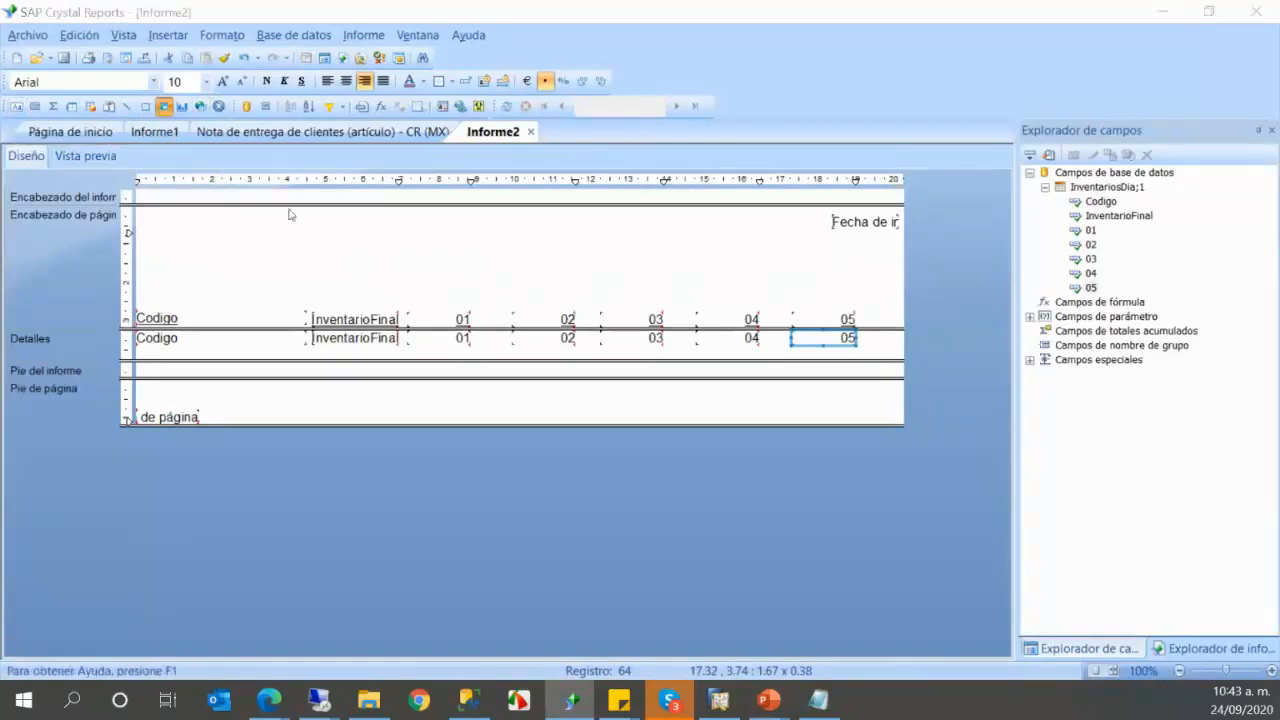
double_click(676, 320)
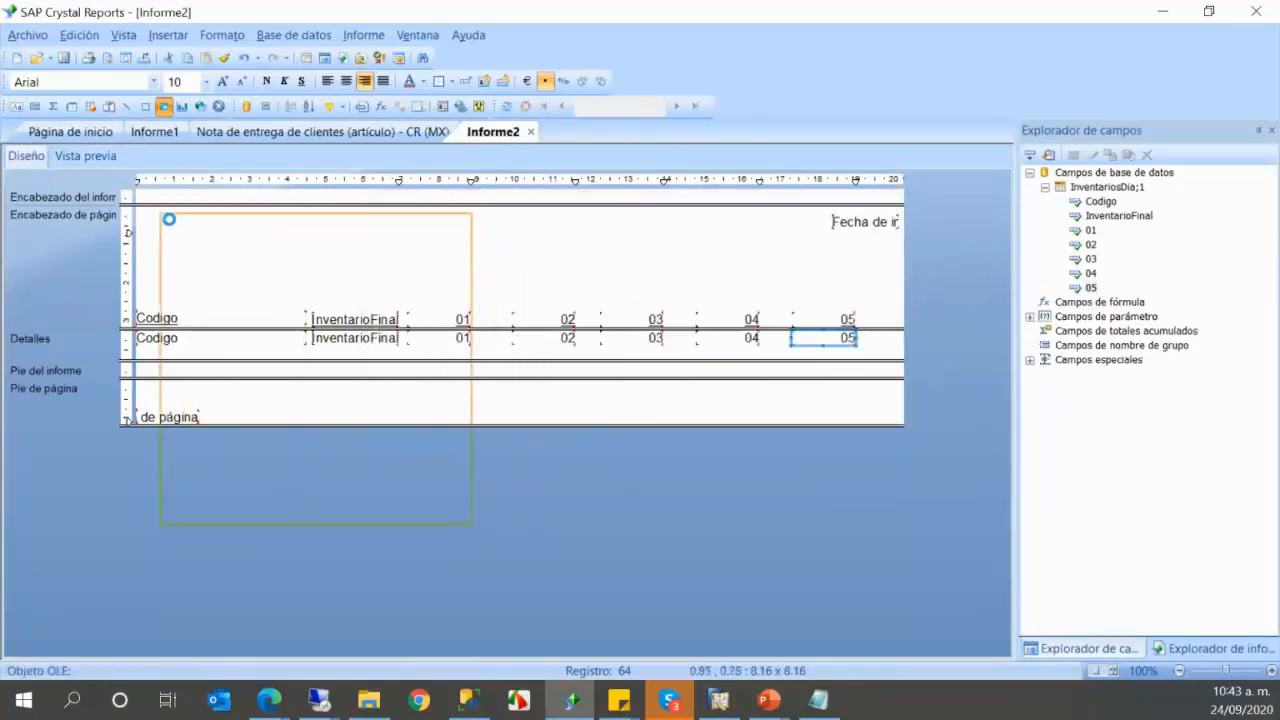
left_click(159, 214)
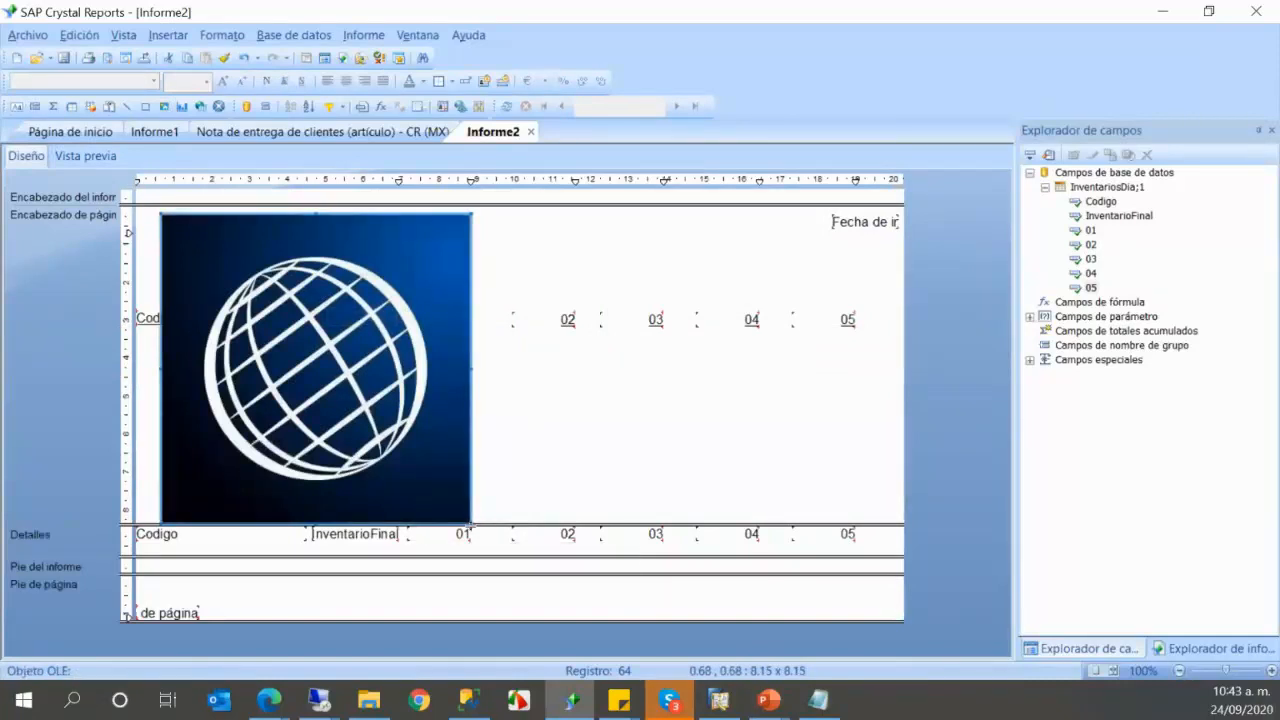
- Shrink the globe logo to about 3.4 cm wide at the page header's upper-left corner, and move the column headings to the header's bottom
left_click_drag(471, 522, 314, 352)
left_click_drag(225, 295, 641, 426)
left_click(584, 296)
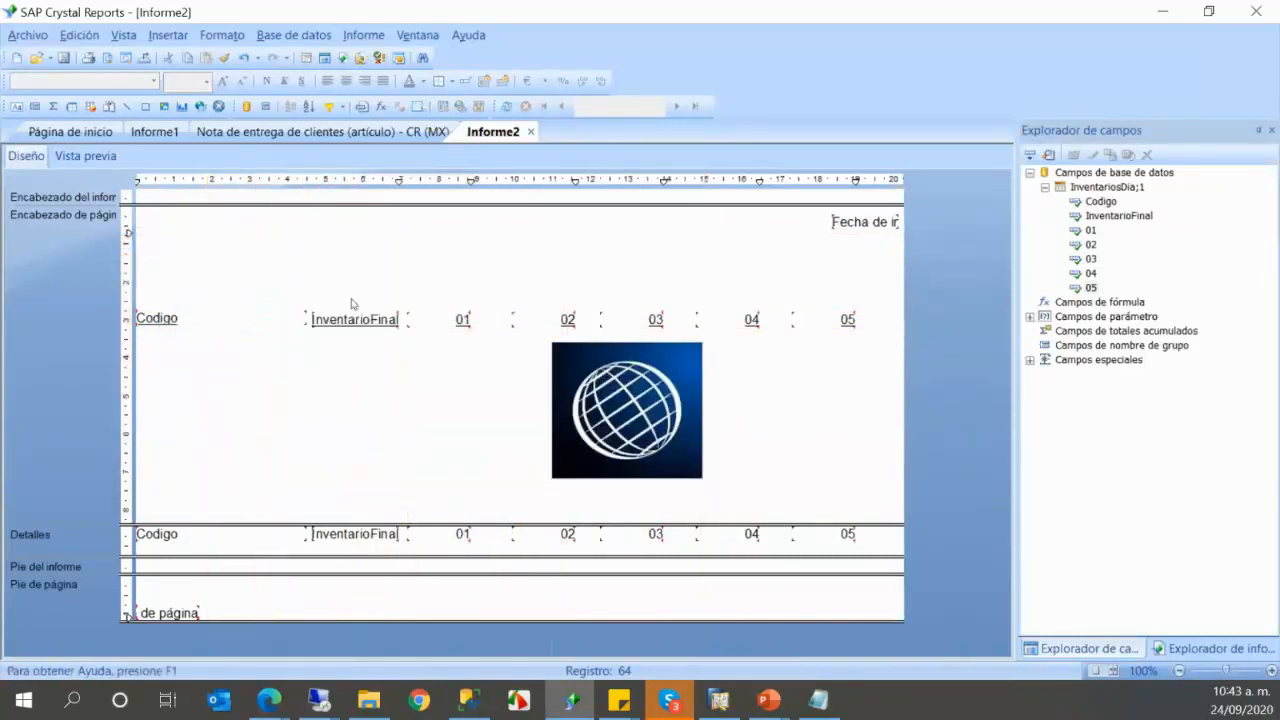
left_click_drag(892, 336, 157, 507)
left_click_drag(624, 412, 218, 289)
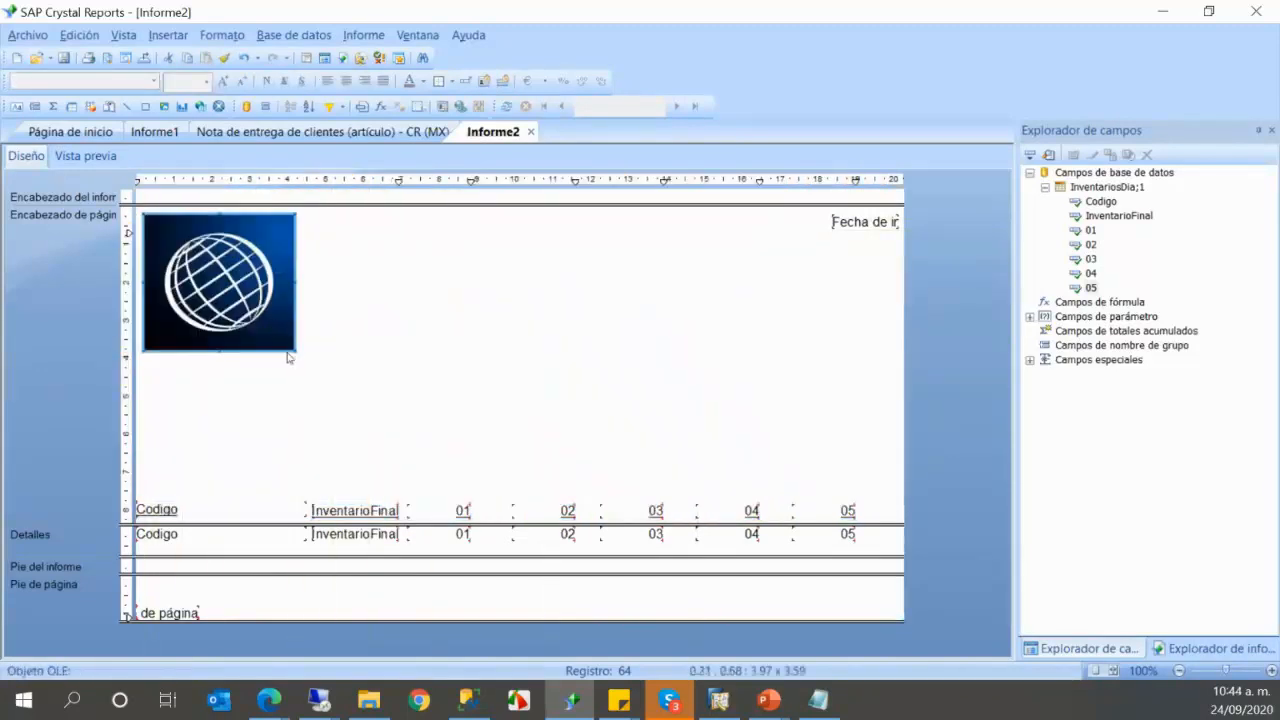
left_click_drag(295, 351, 271, 327)
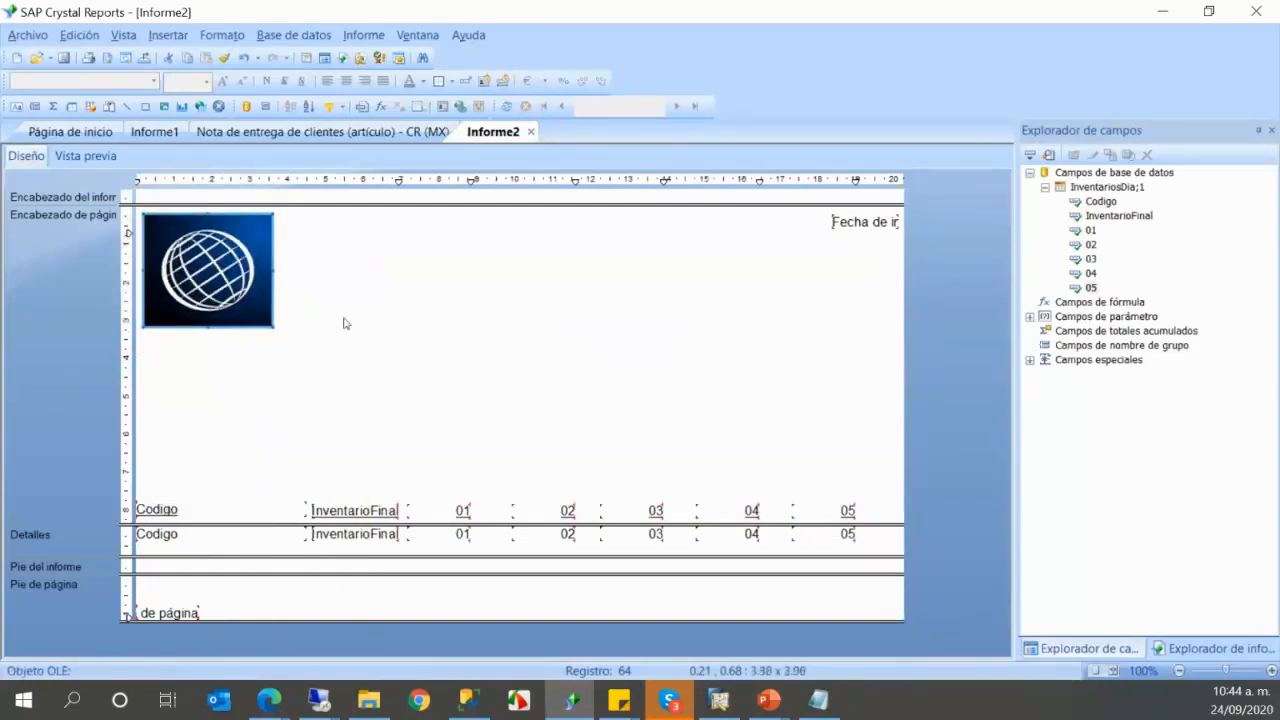
left_click(346, 320)
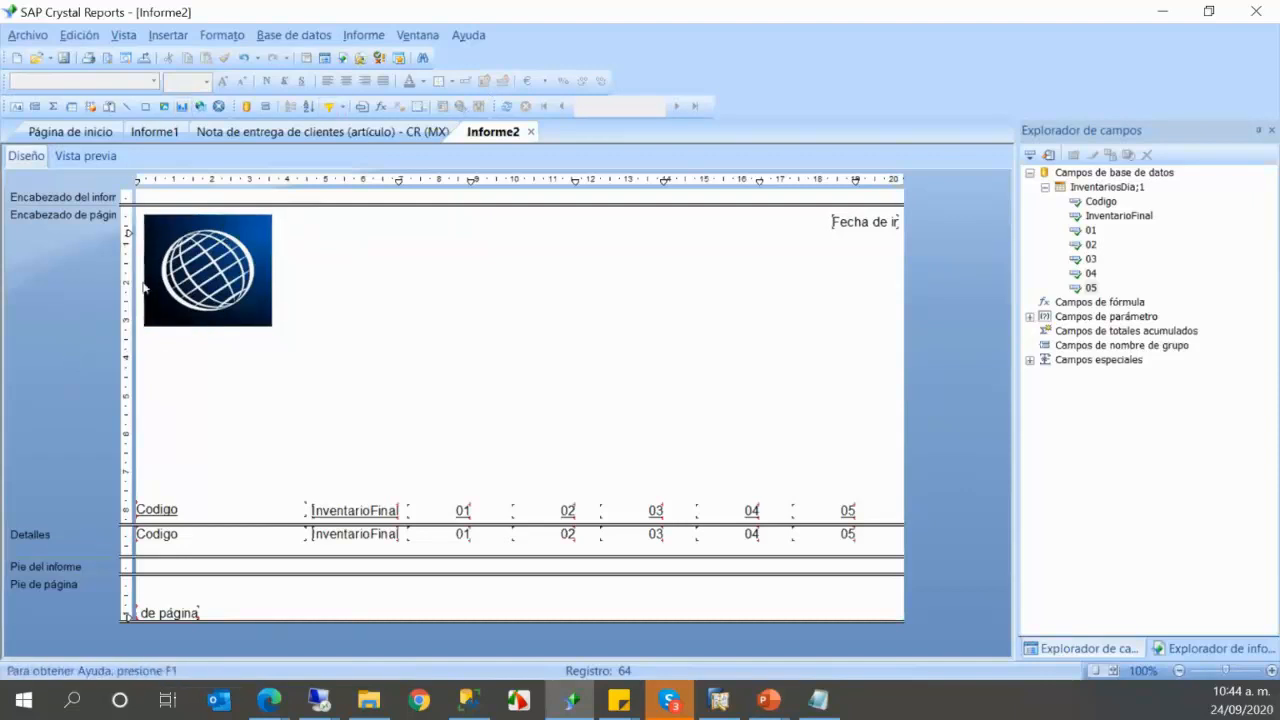
- Move all column headings up to just below the logo and fit the page header section to its contents
right_click(59, 316)
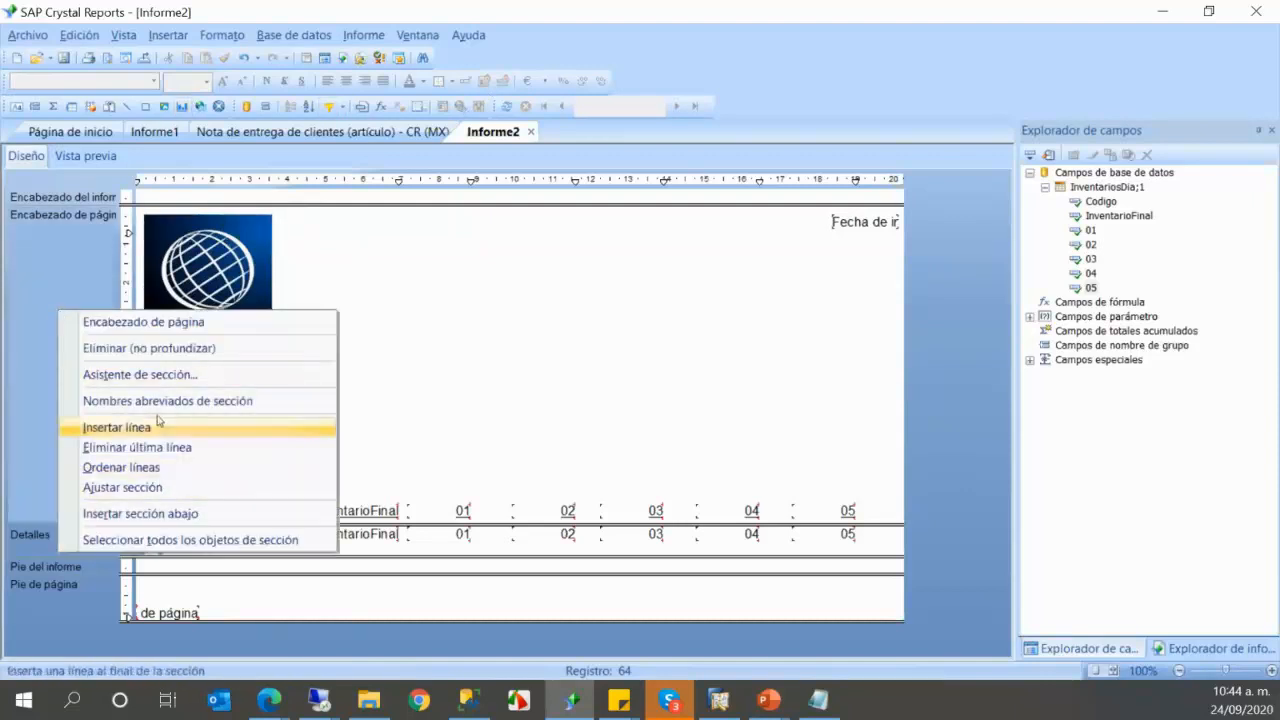
left_click(155, 487)
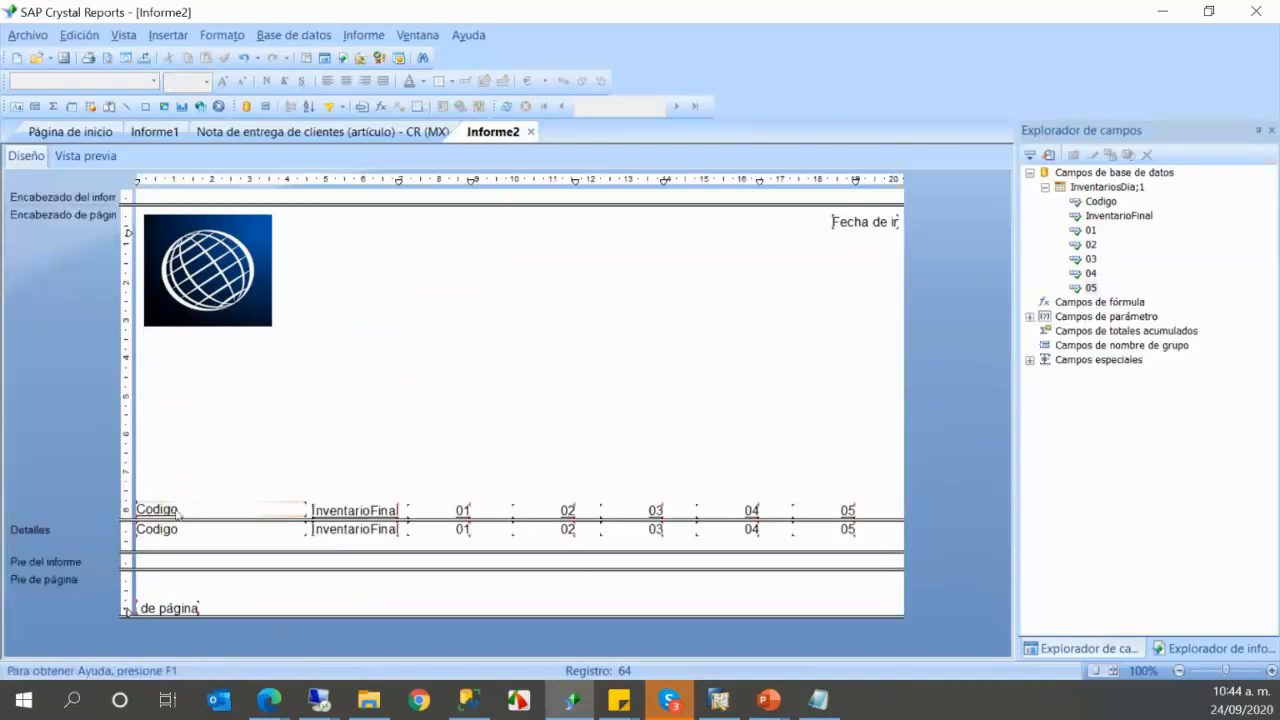
left_click_drag(167, 463, 871, 522)
left_click_drag(232, 508, 234, 380)
right_click(80, 388)
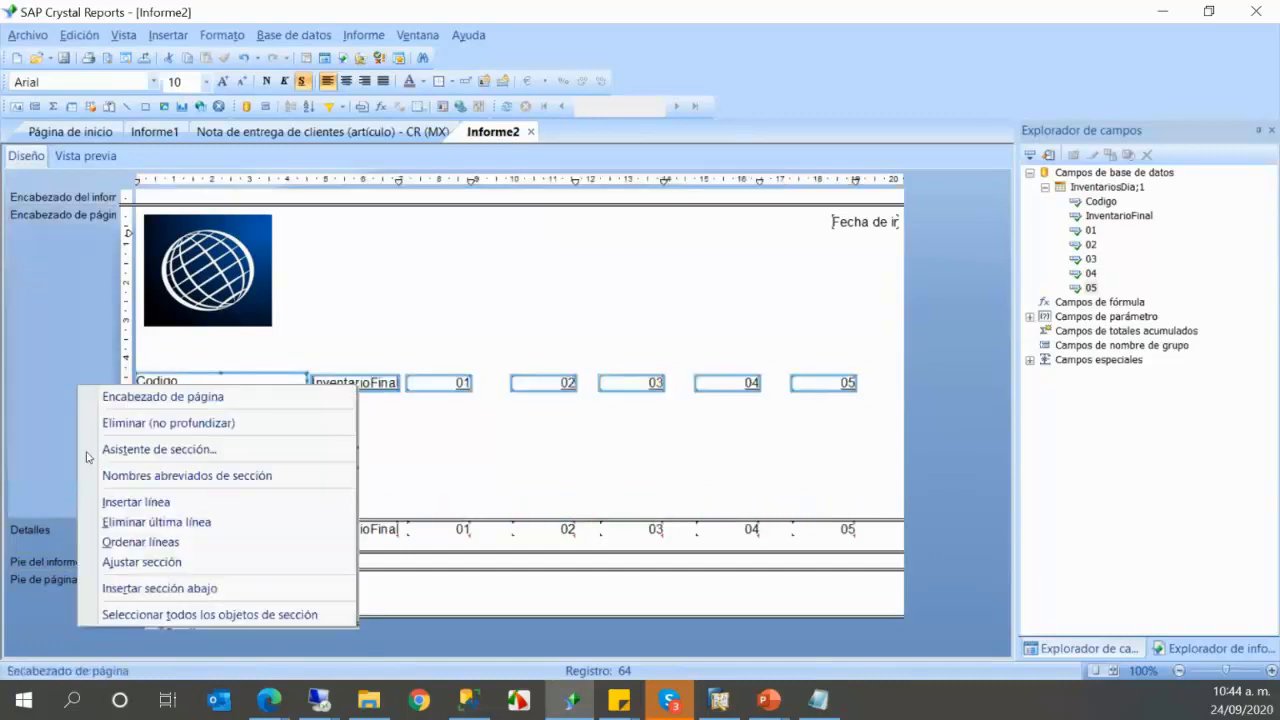
left_click(146, 563)
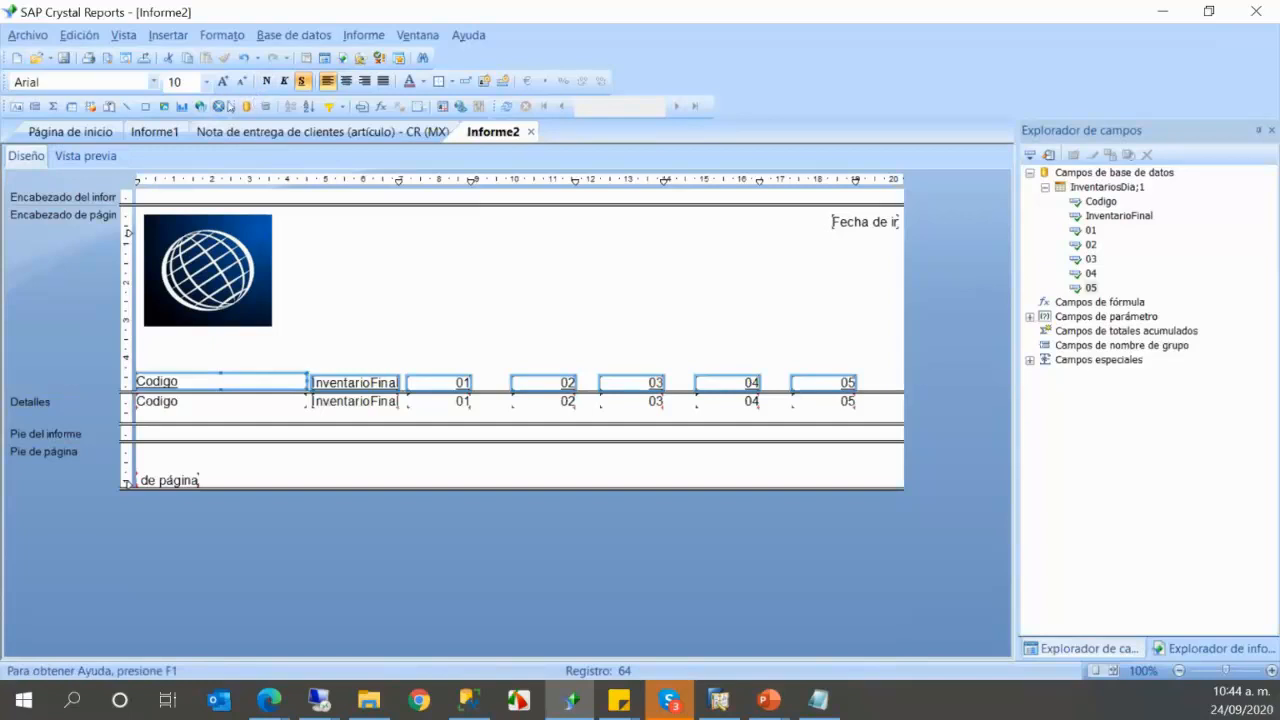
- Add a text object about 9.9 by 1.9 cm beside the logo in the page header, reading "Interlatin"
left_click(16, 110)
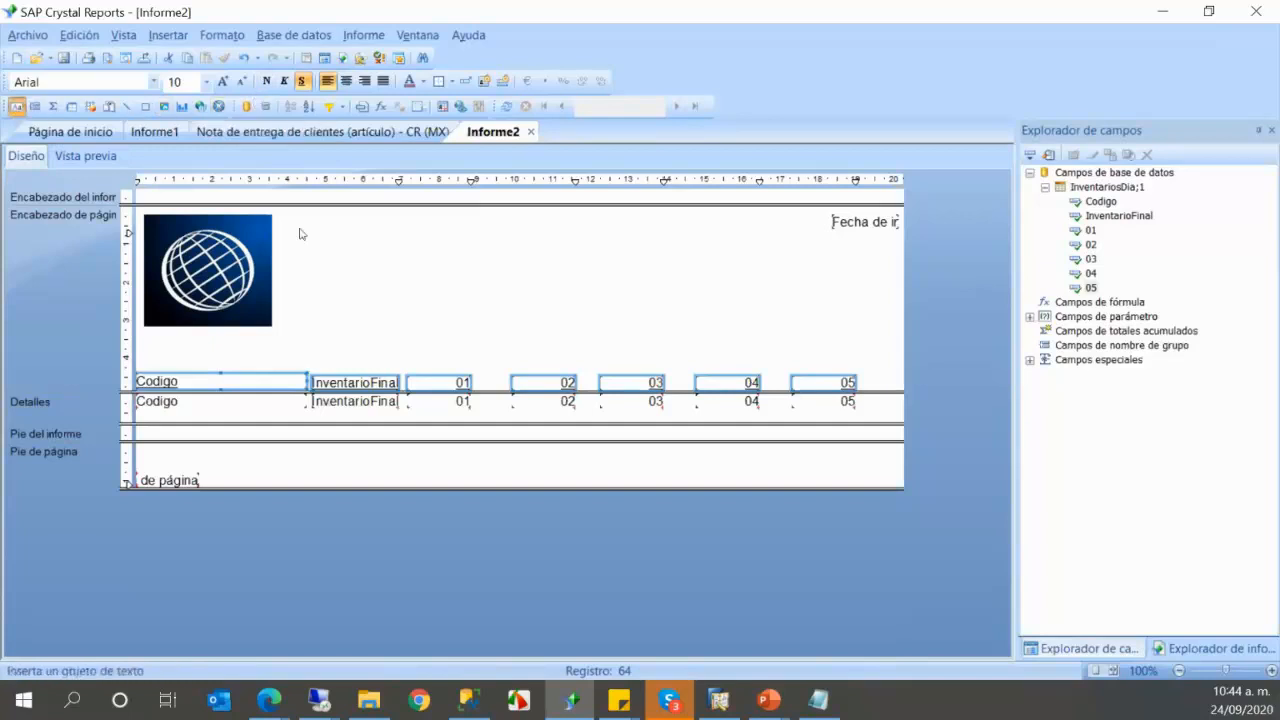
left_click_drag(289, 223, 669, 298)
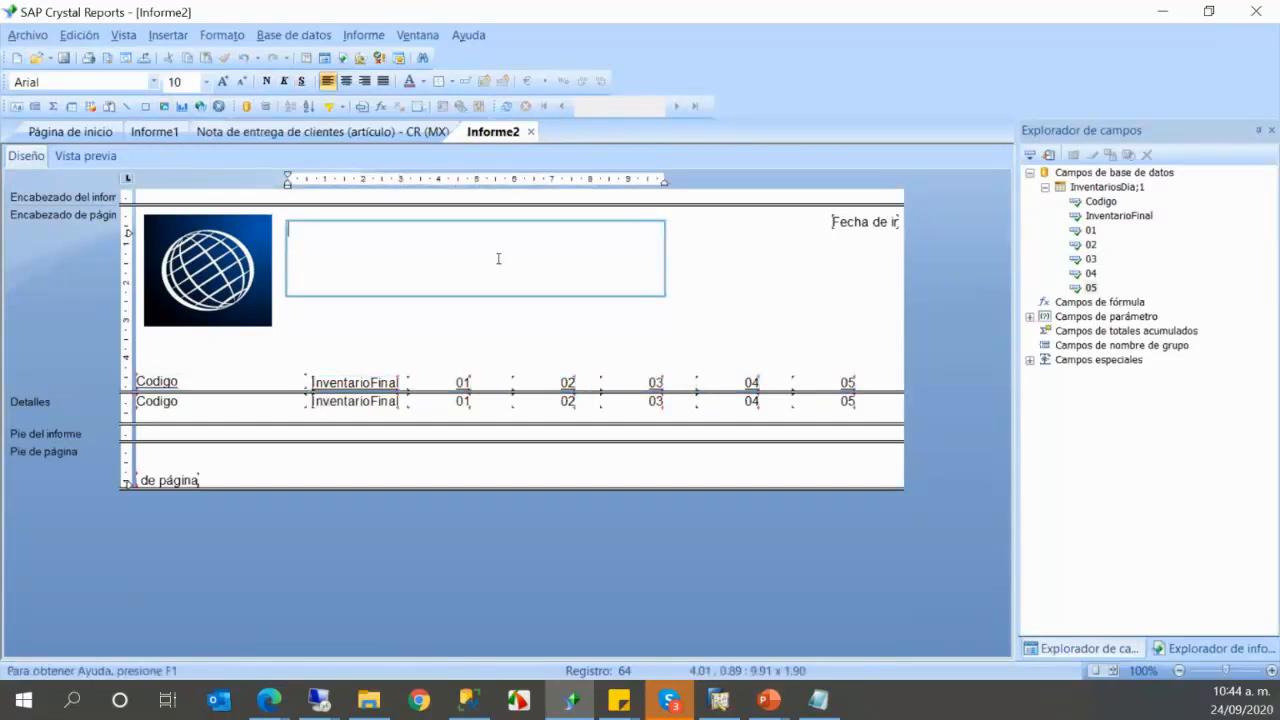
type("Inferlatin")
left_click(457, 329)
- Format the Interlatin title text in 36-point Bradley Hand ITC
left_click(394, 257)
double_click(358, 237)
left_click(349, 235)
left_click_drag(345, 234, 288, 229)
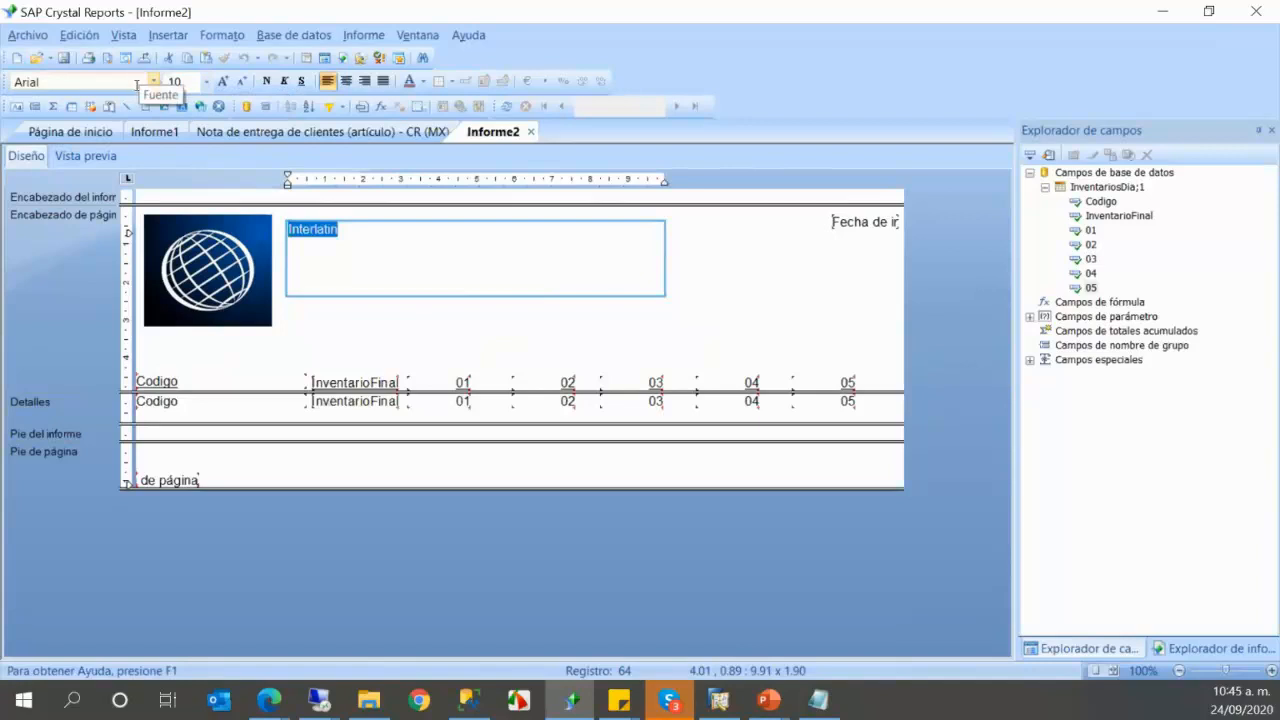
left_click(206, 82)
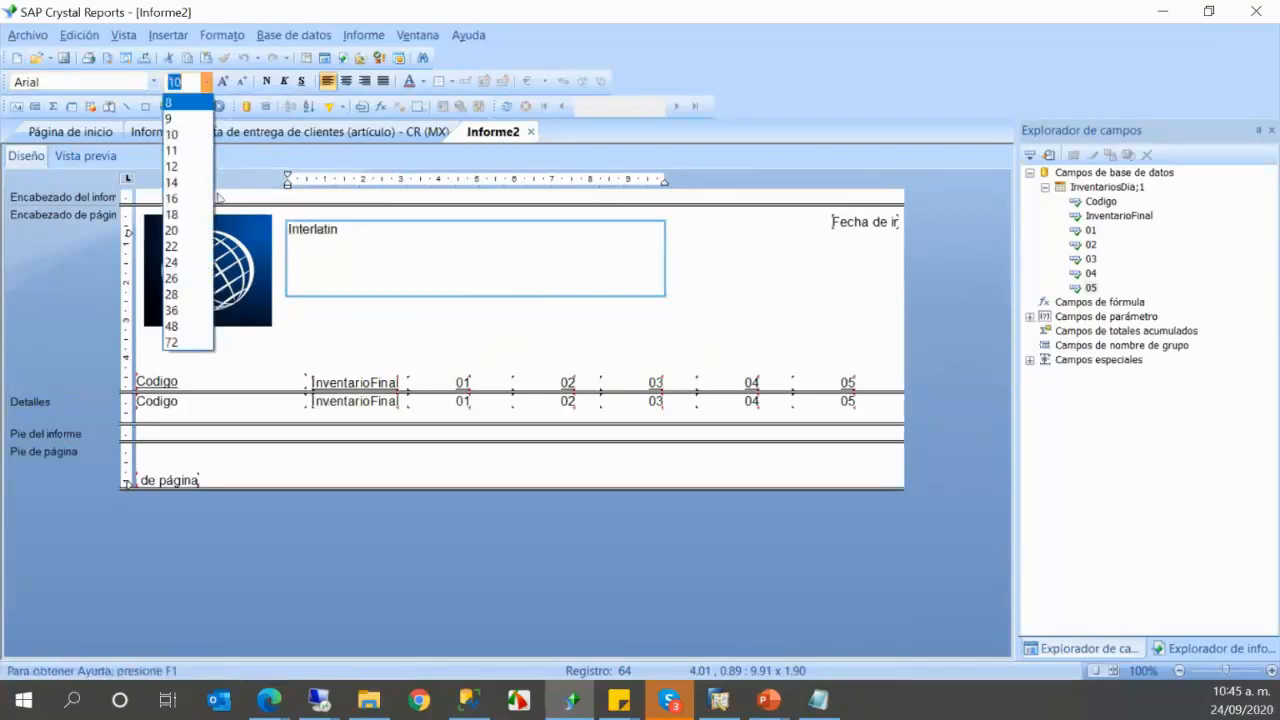
left_click(195, 279)
left_click(206, 82)
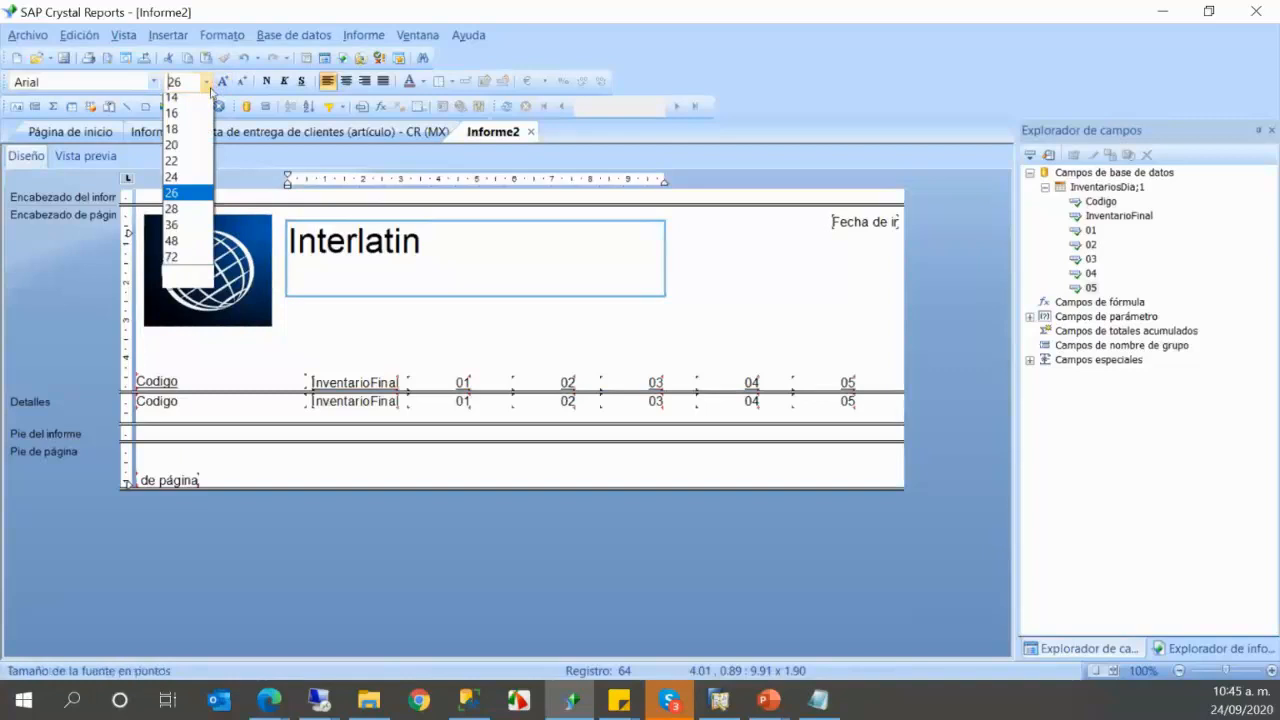
left_click(192, 311)
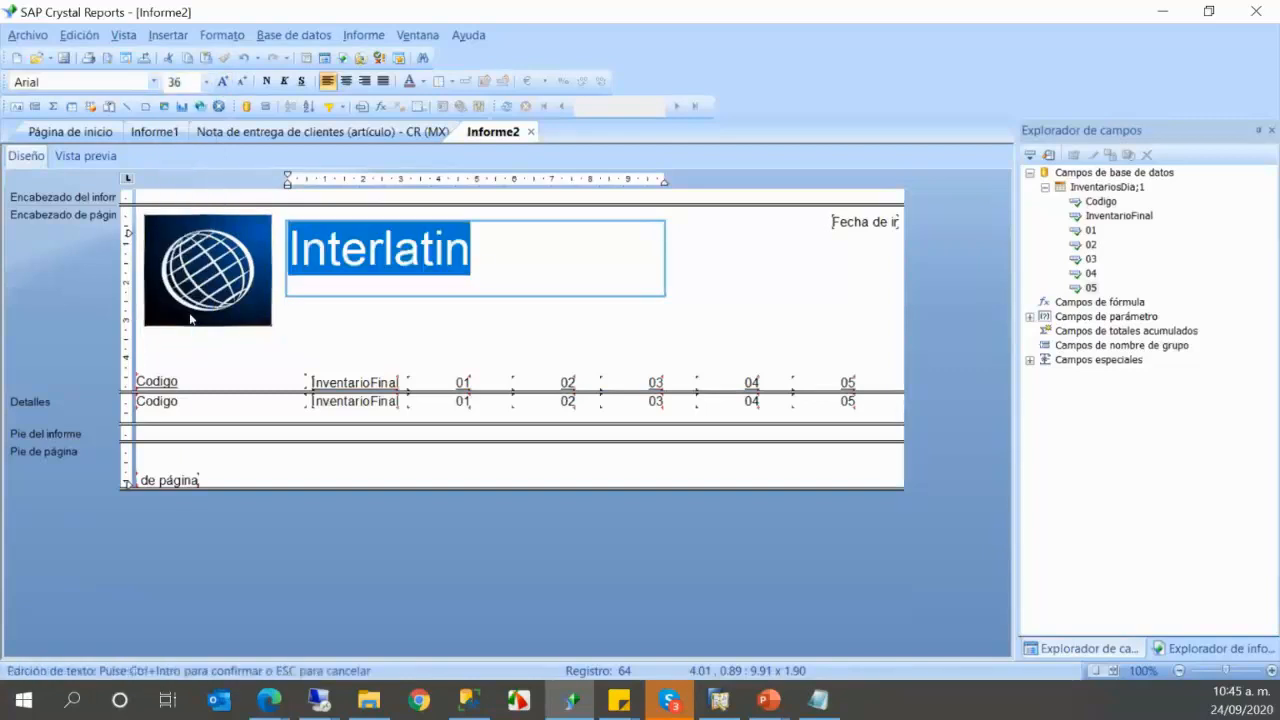
left_click(153, 82)
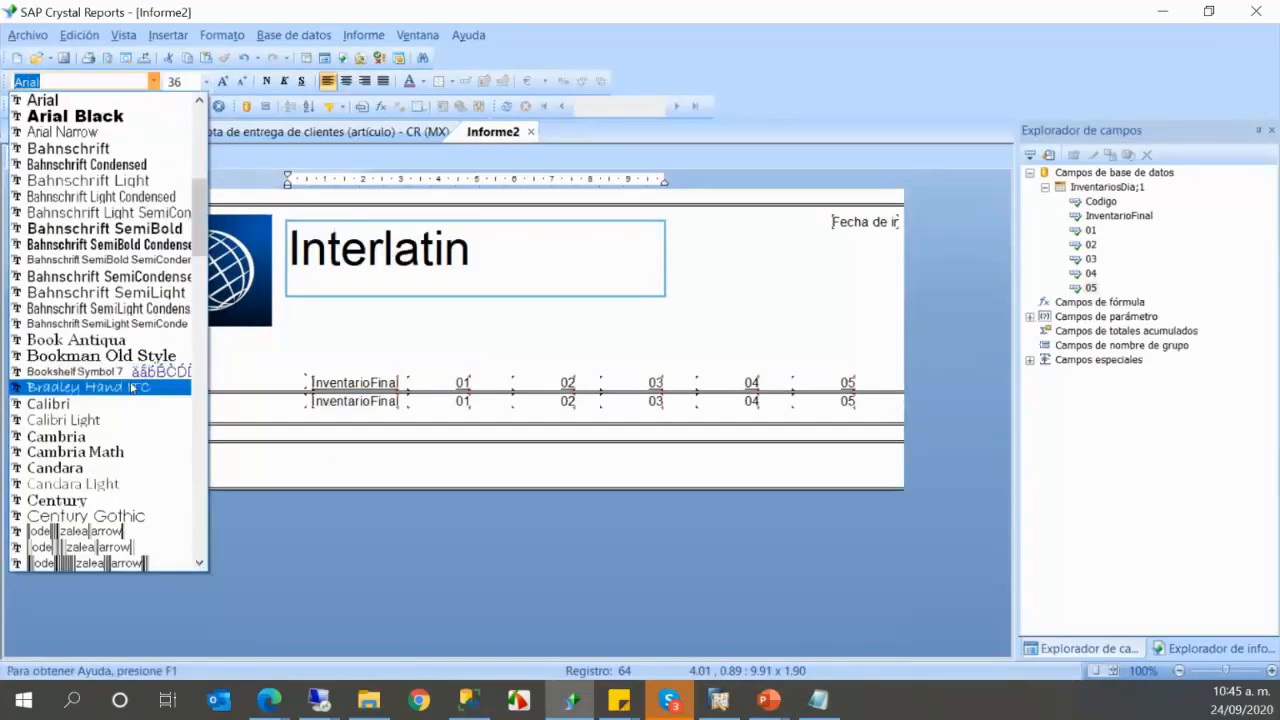
left_click(510, 303)
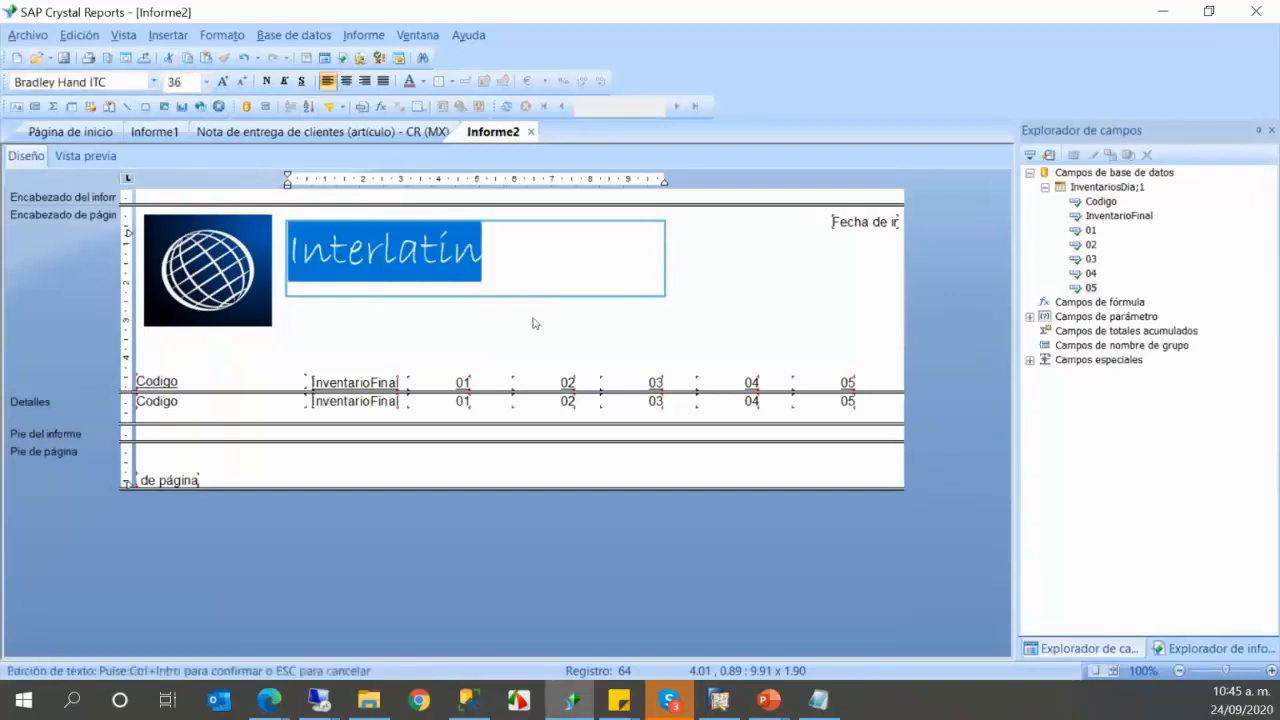
left_click(529, 320)
- In the format editor for the Interlatin text object, set the border color to blue and apply it
double_click(485, 250)
left_click_drag(499, 253, 262, 257)
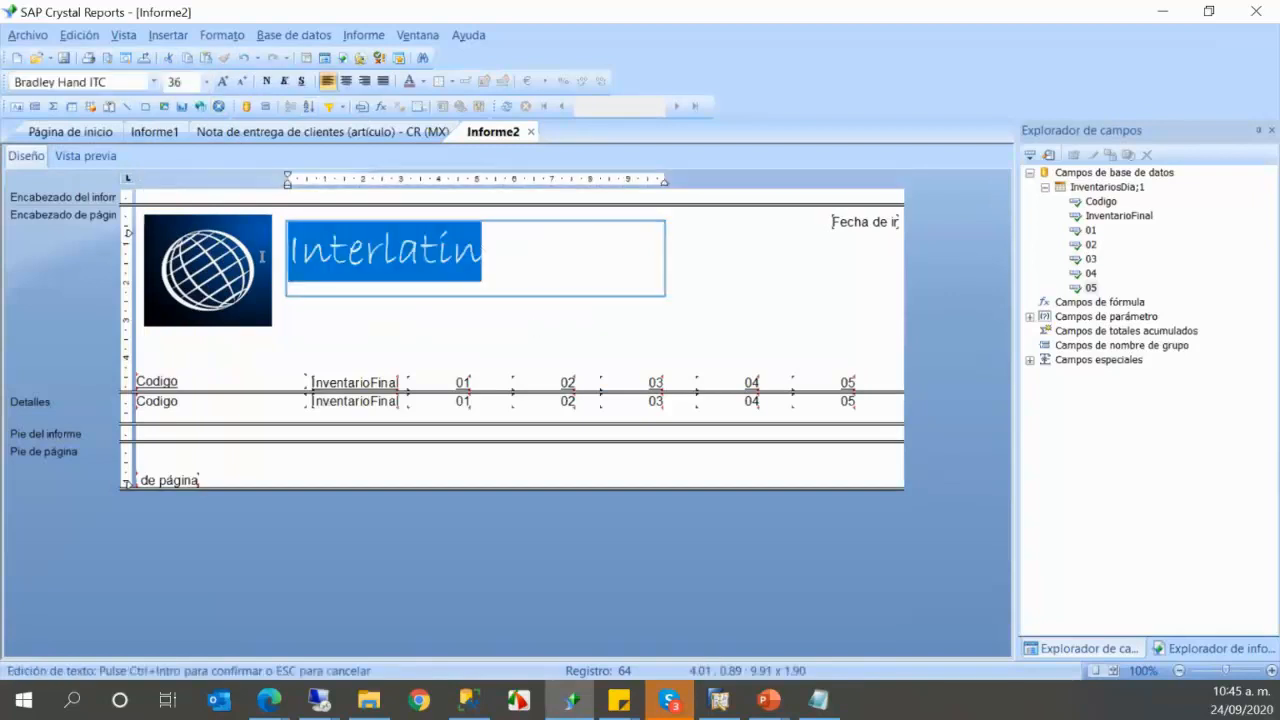
left_click(514, 247)
right_click(496, 252)
left_click(614, 254)
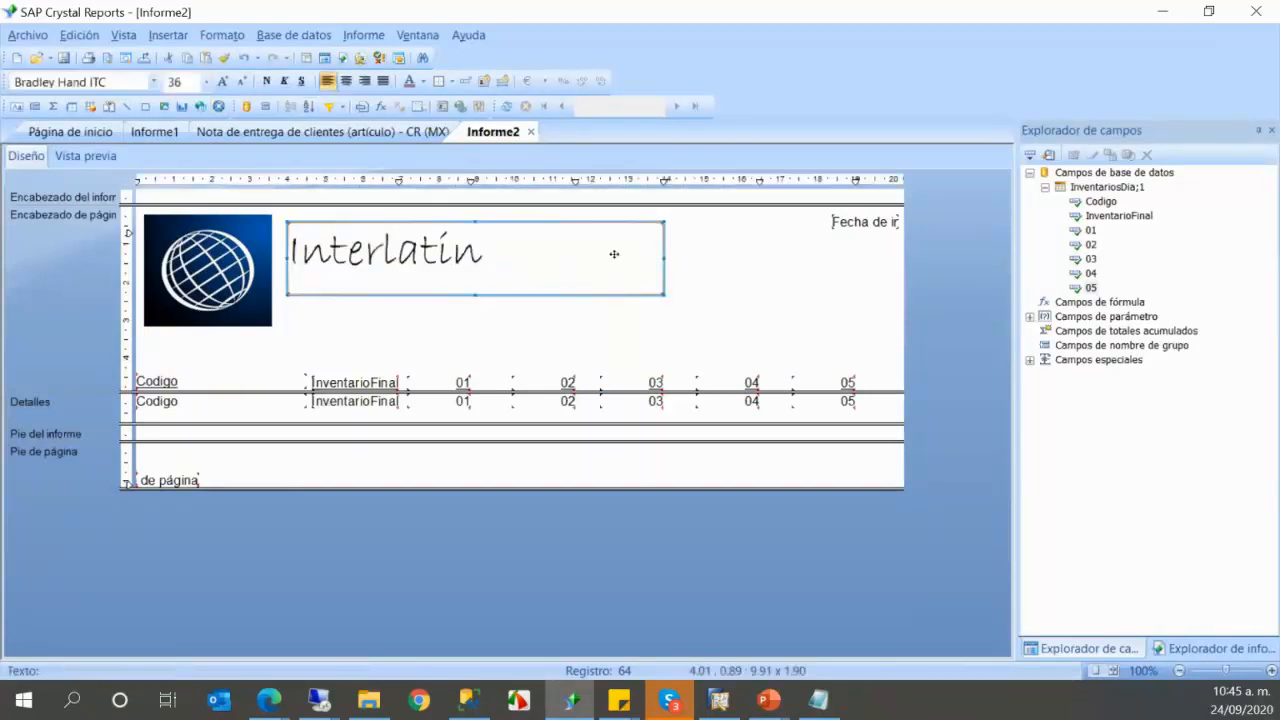
right_click(614, 254)
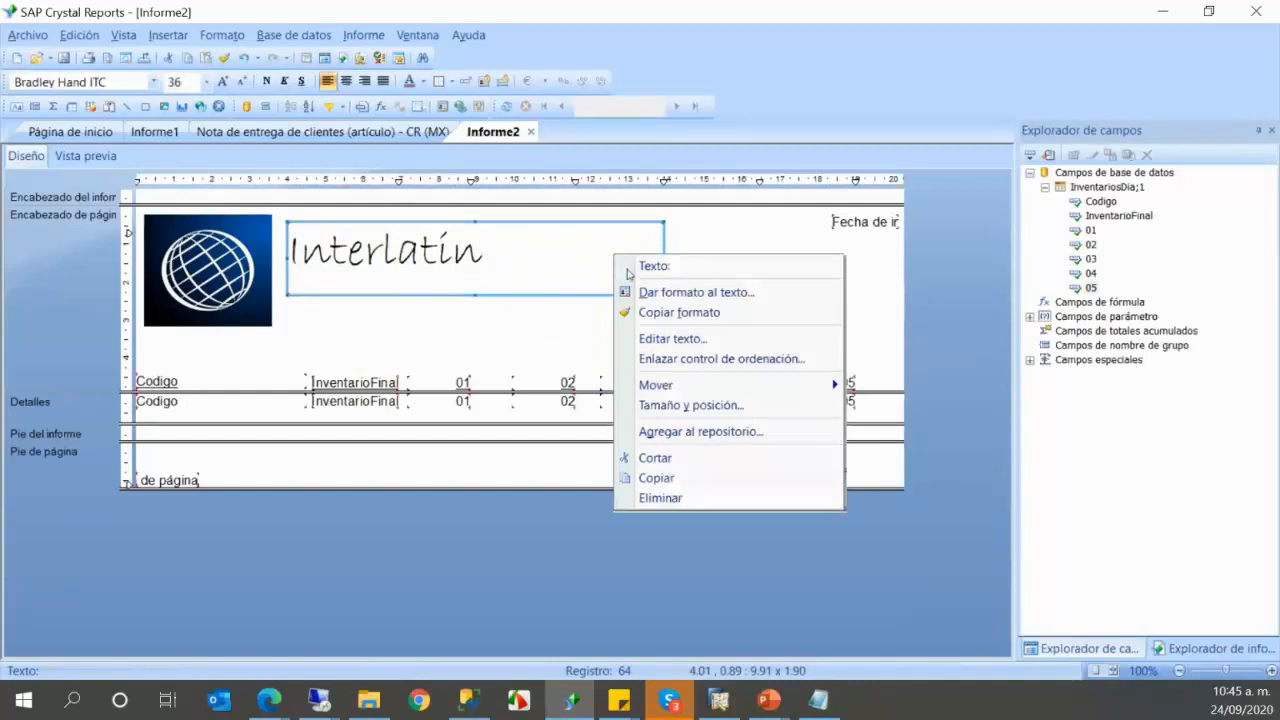
left_click(692, 293)
left_click(505, 117)
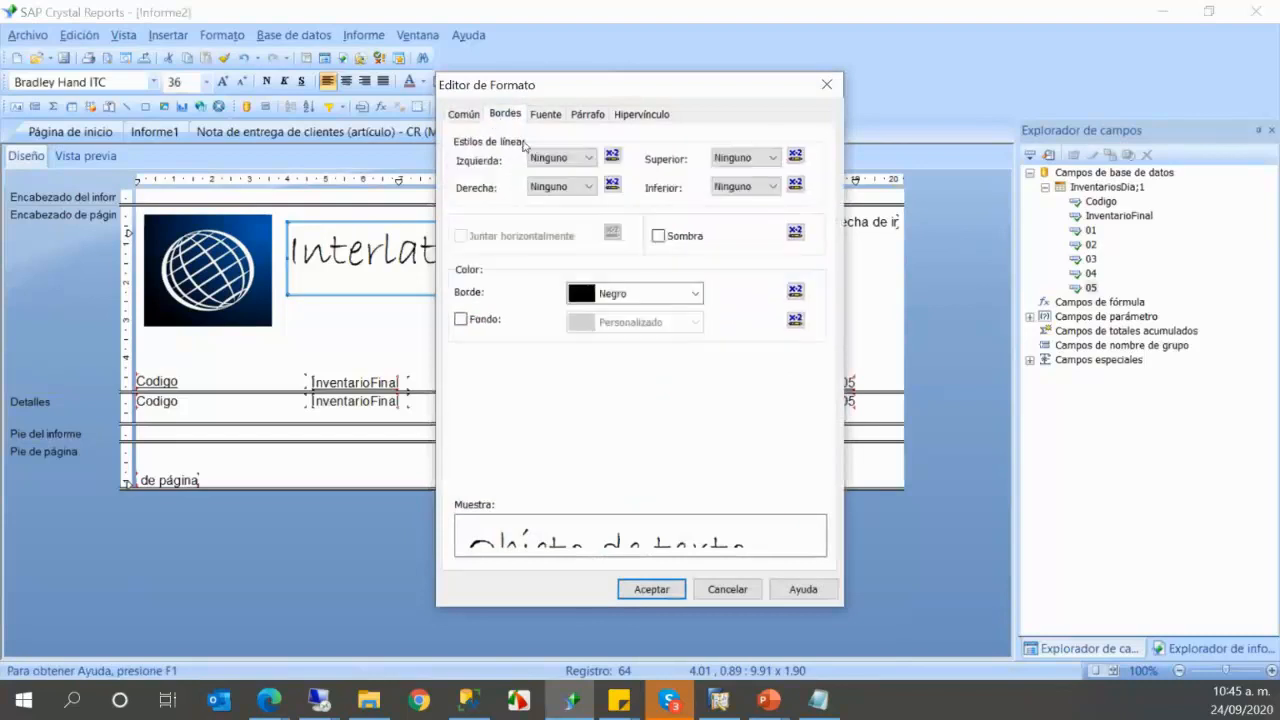
left_click(620, 295)
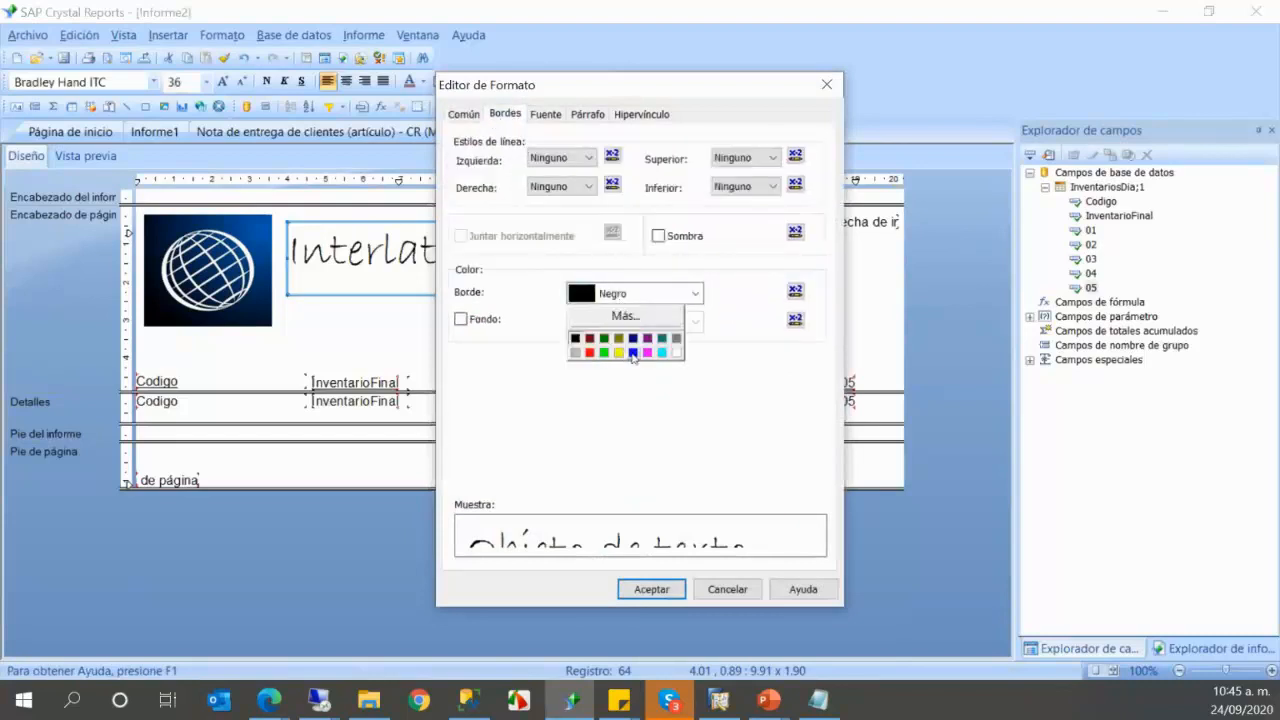
left_click(635, 359)
left_click(652, 588)
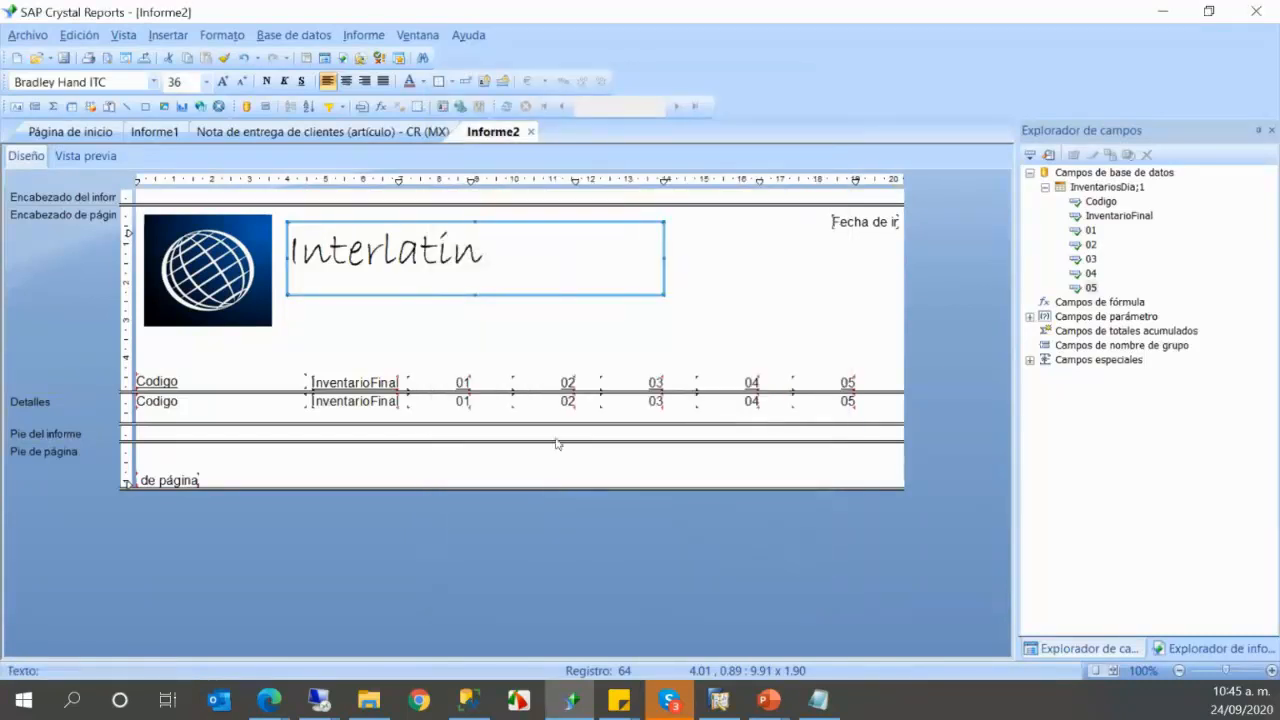
- Set the font color of the Interlatin title text in the page header to blue
double_click(566, 266)
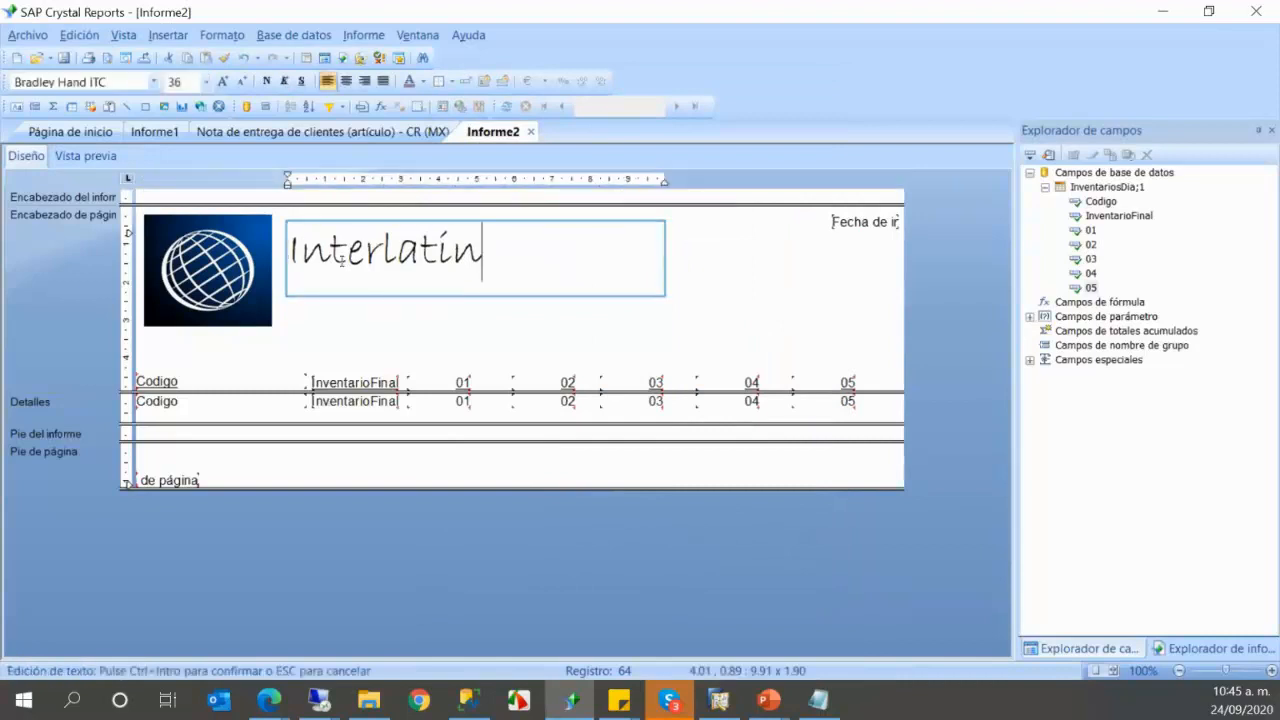
double_click(420, 268)
right_click(425, 283)
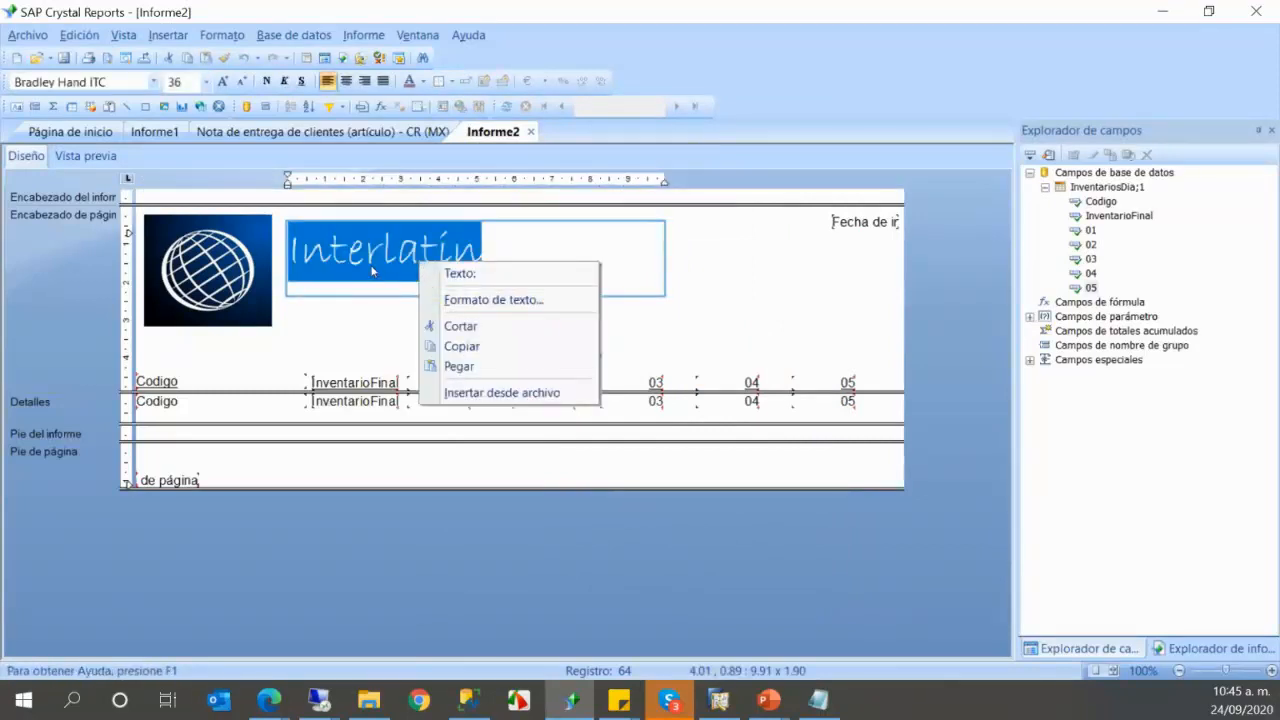
left_click(490, 299)
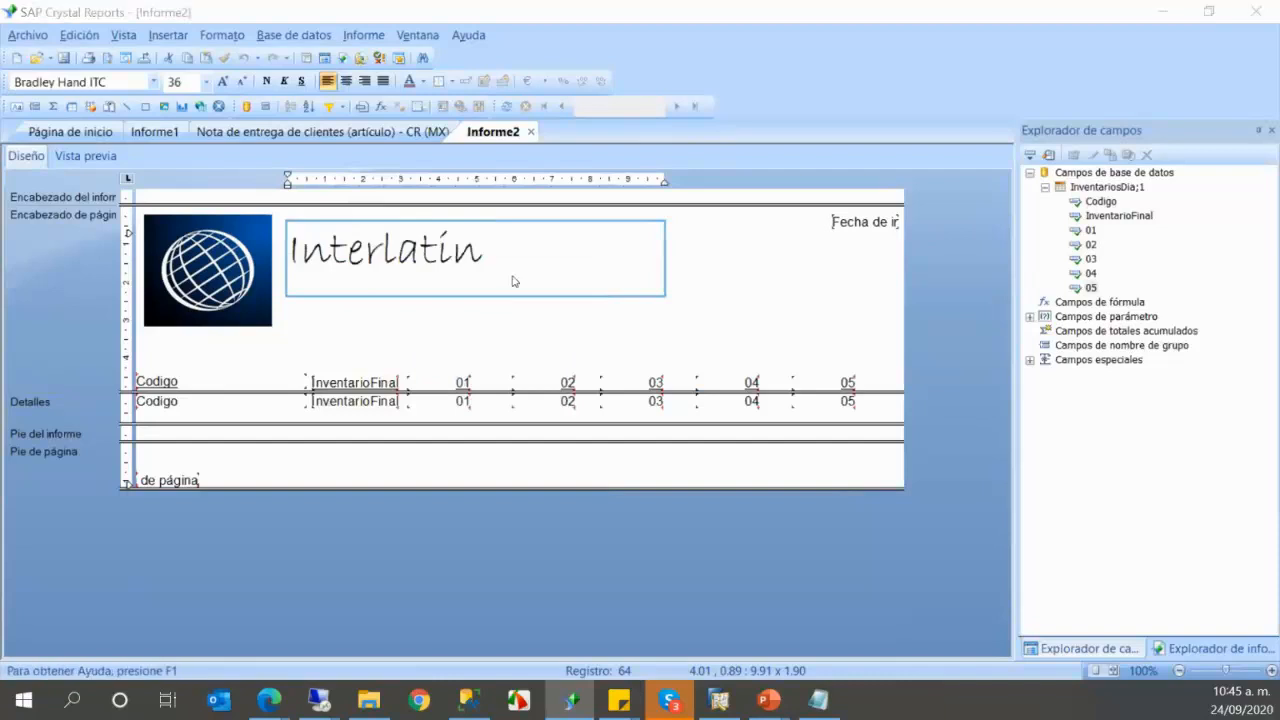
left_click(650, 228)
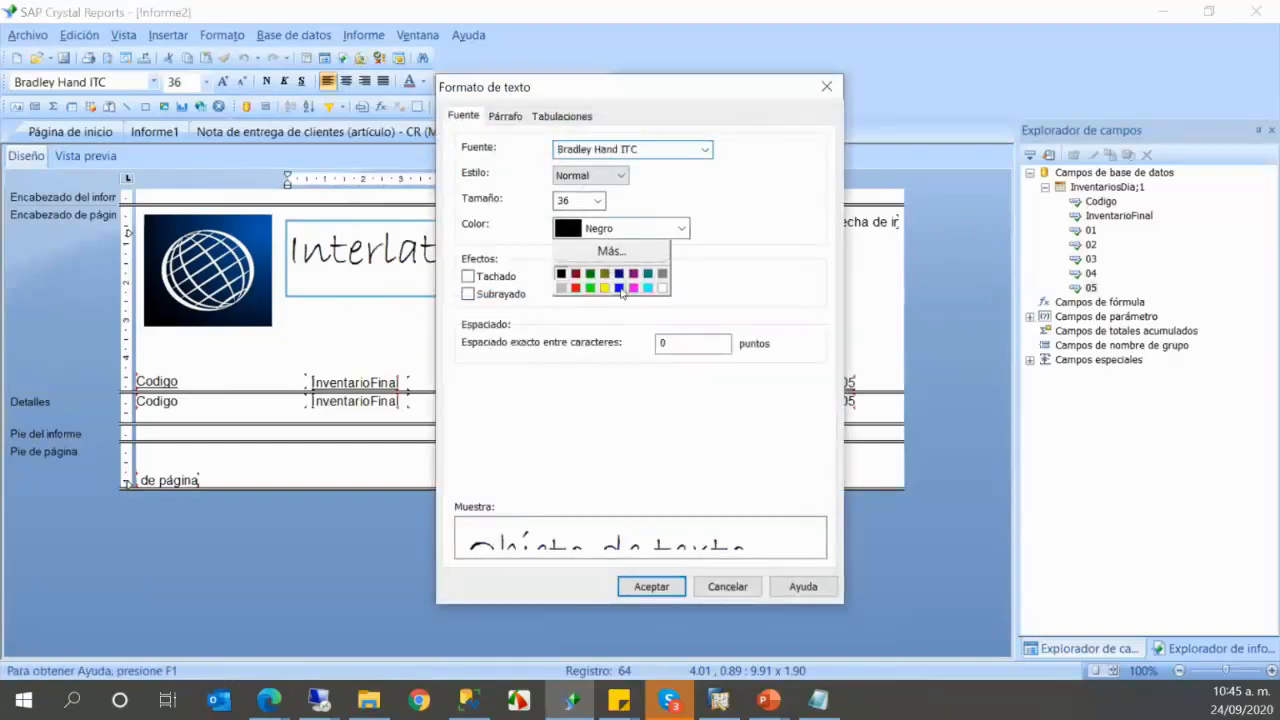
left_click(624, 295)
left_click(648, 586)
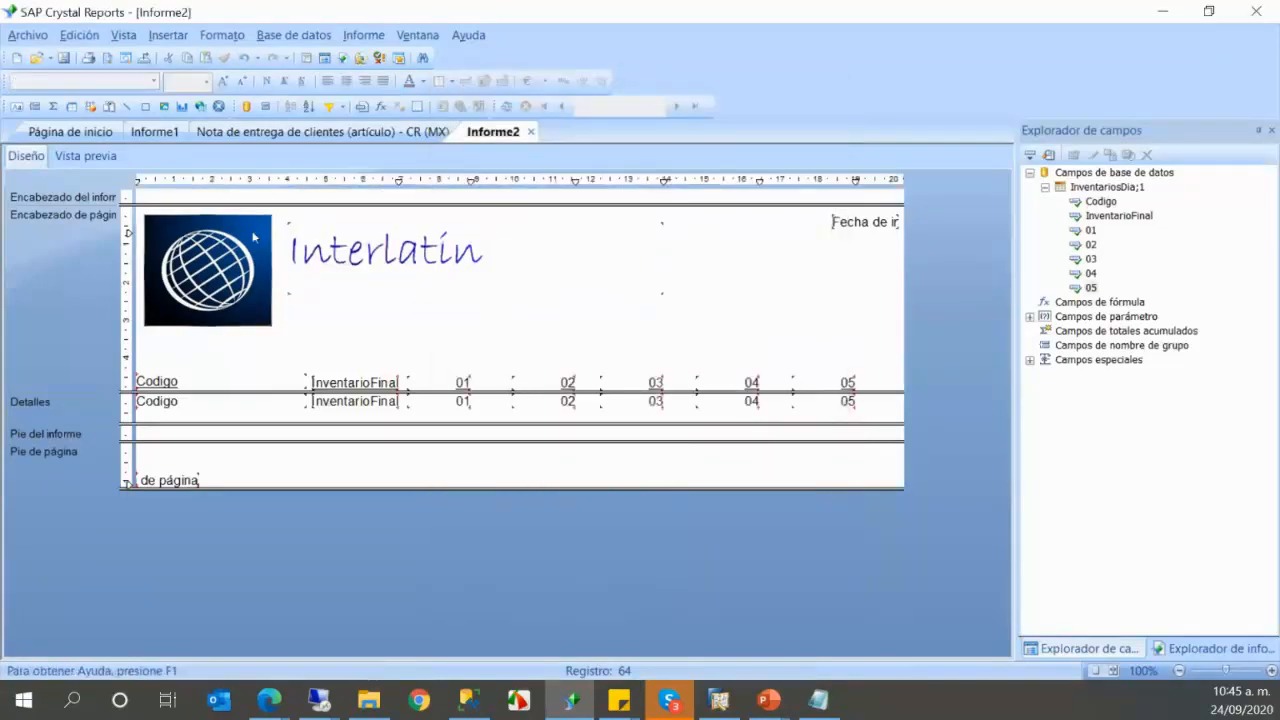
- Preview the report and compare the header on pages 1 and 2 against the report header and page header sections in the design
left_click(85, 155)
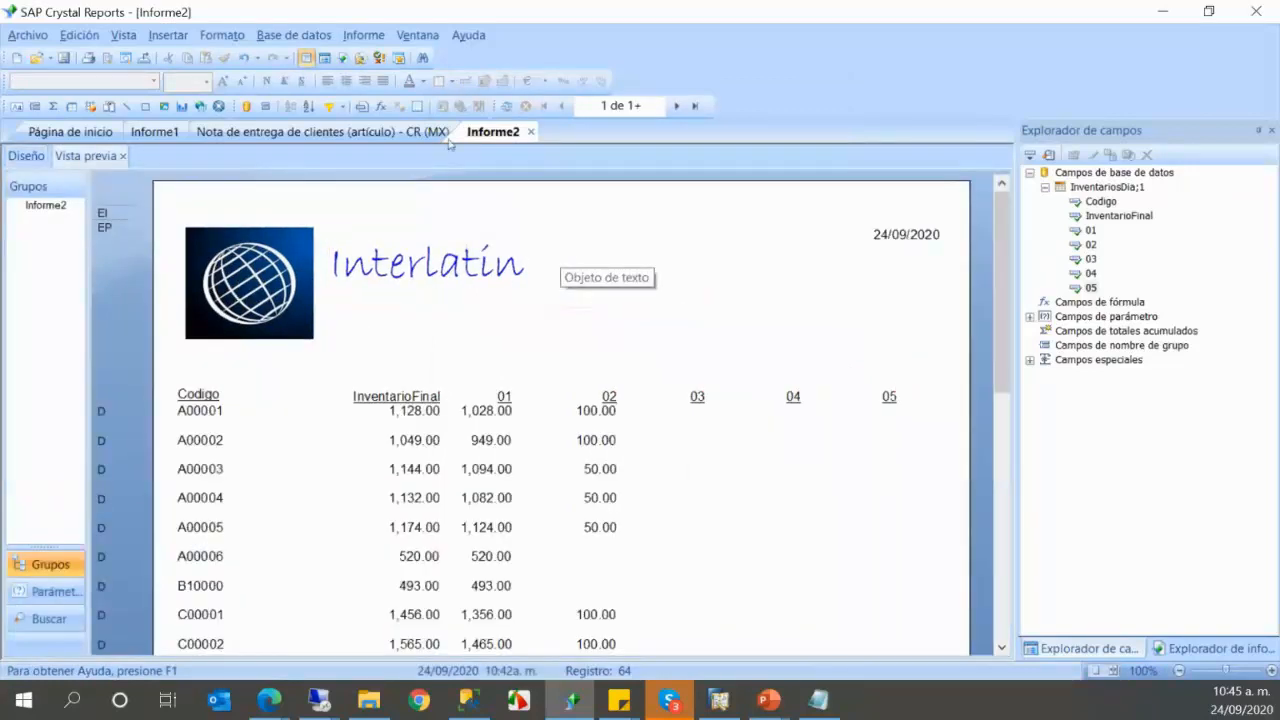
left_click(676, 105)
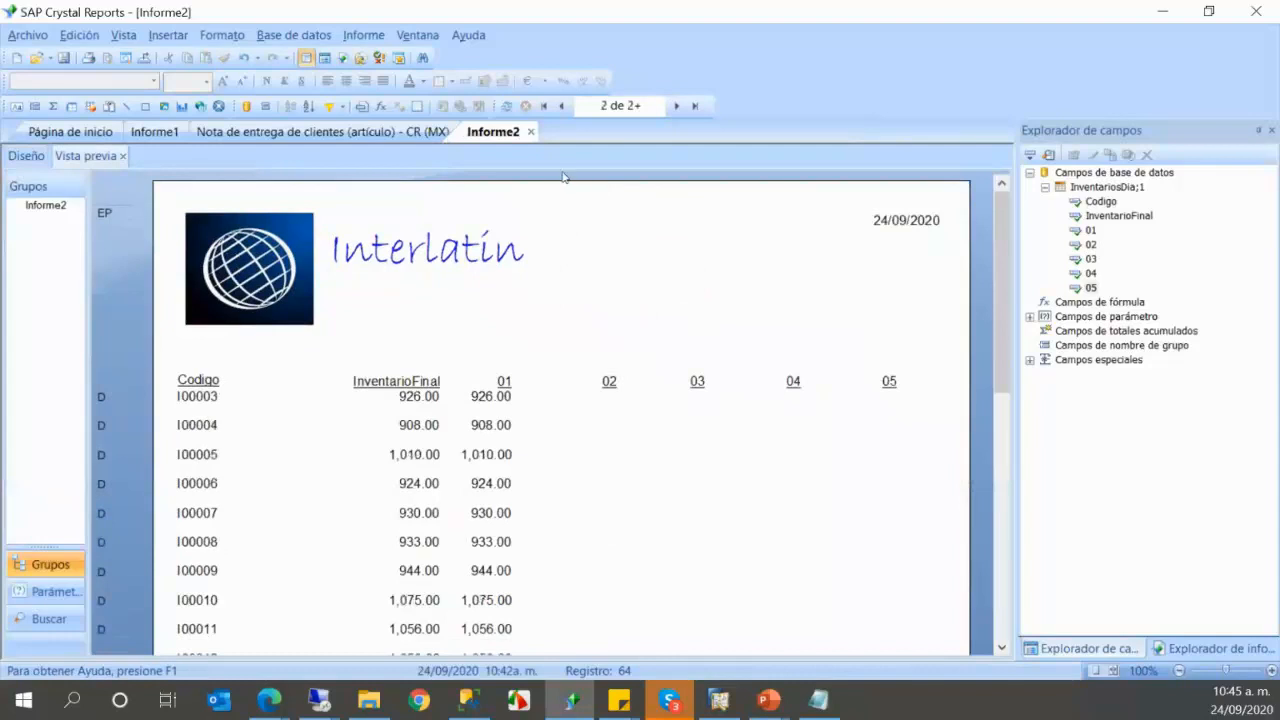
left_click(561, 105)
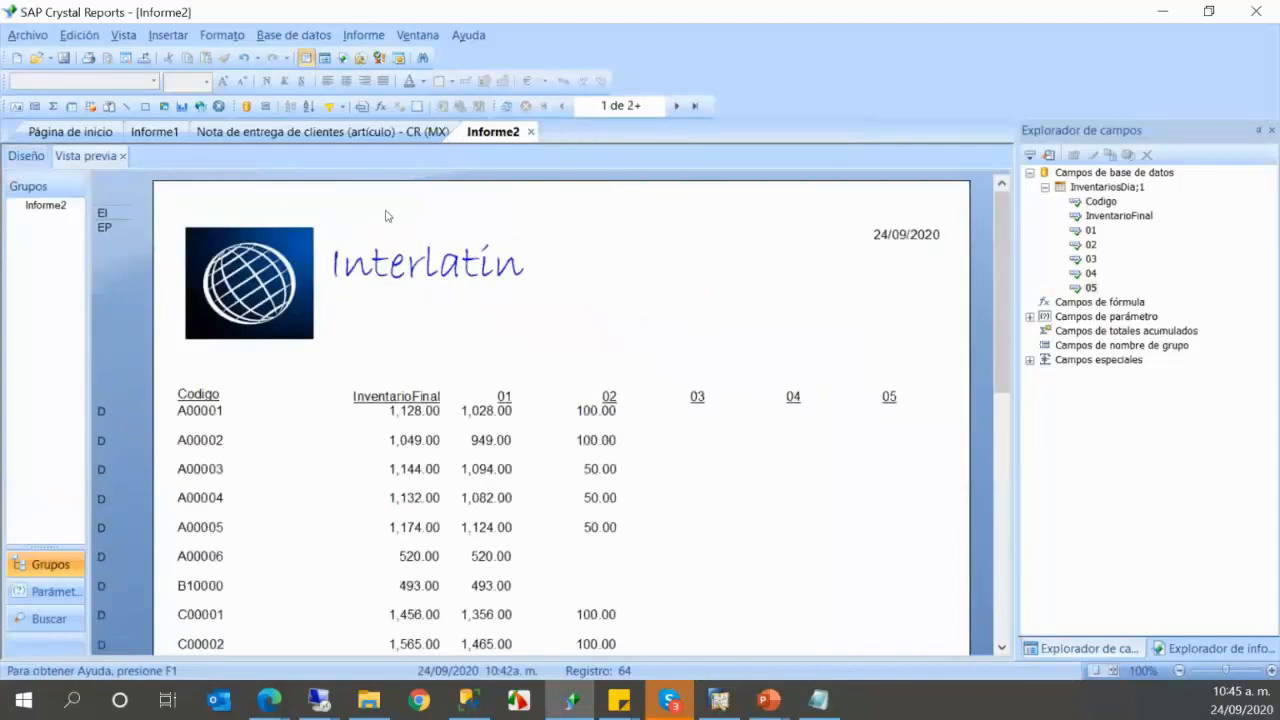
left_click(29, 158)
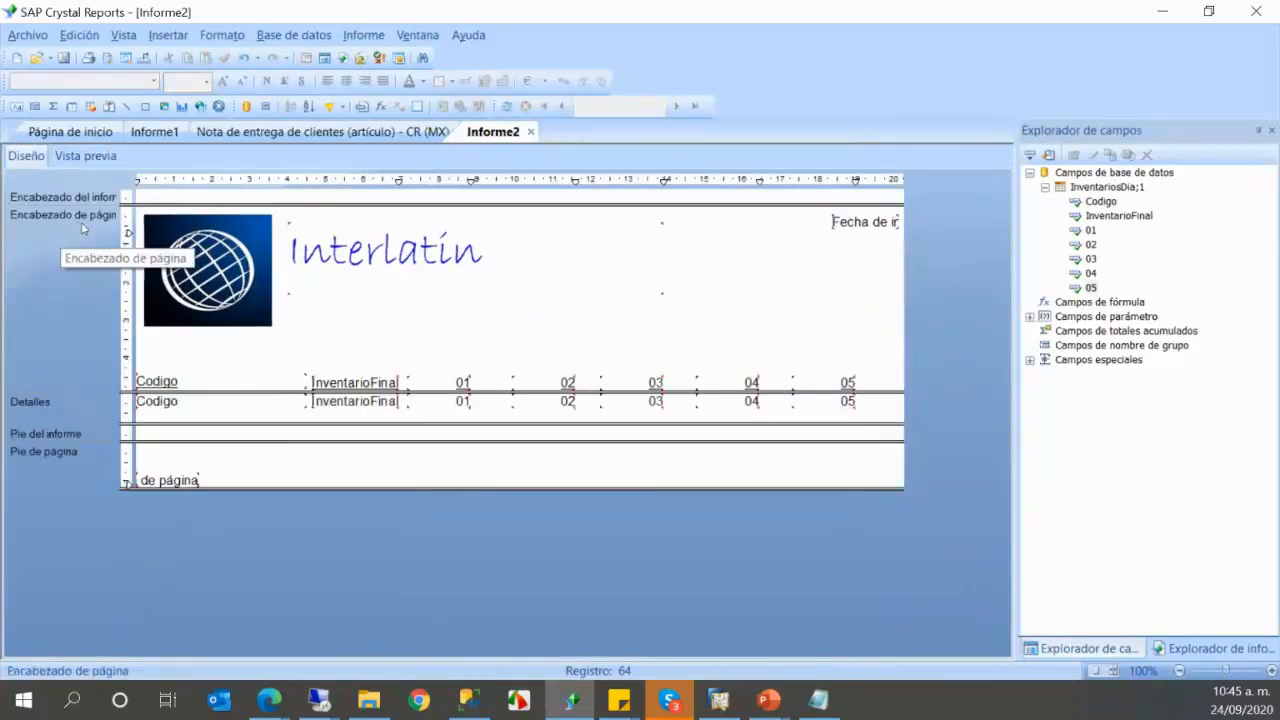
left_click(80, 160)
left_click(674, 106)
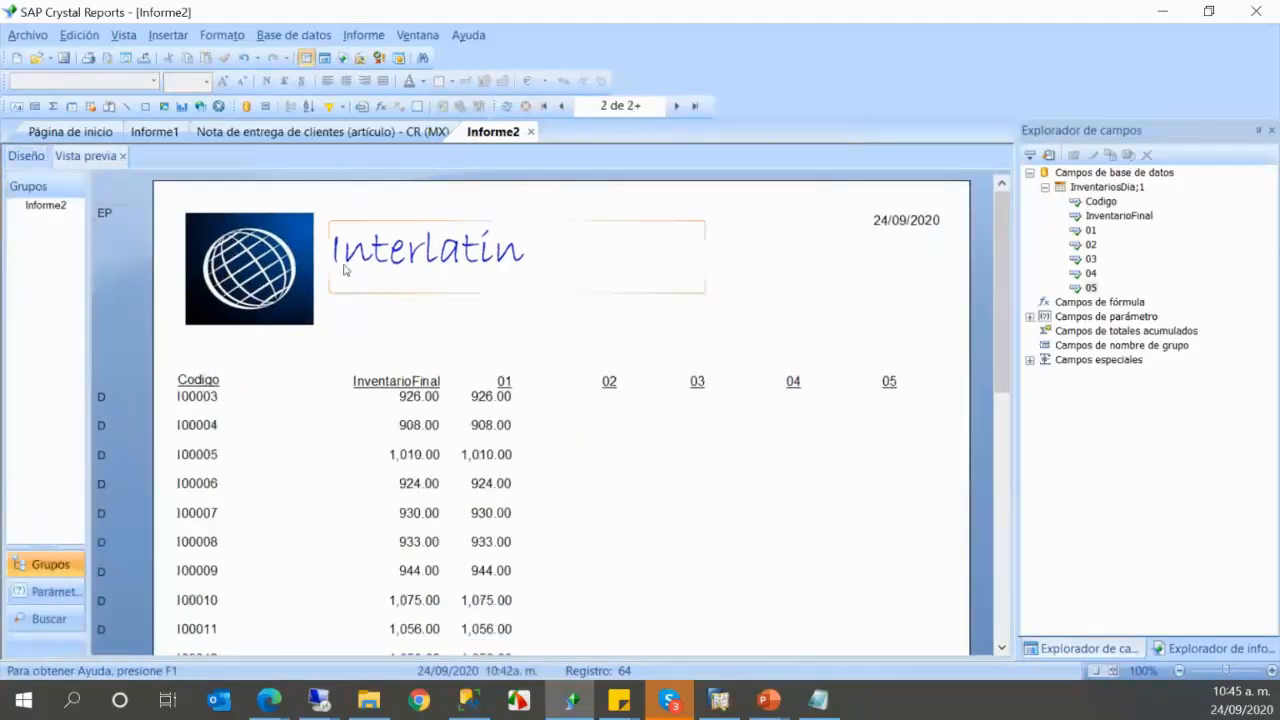
left_click(568, 110)
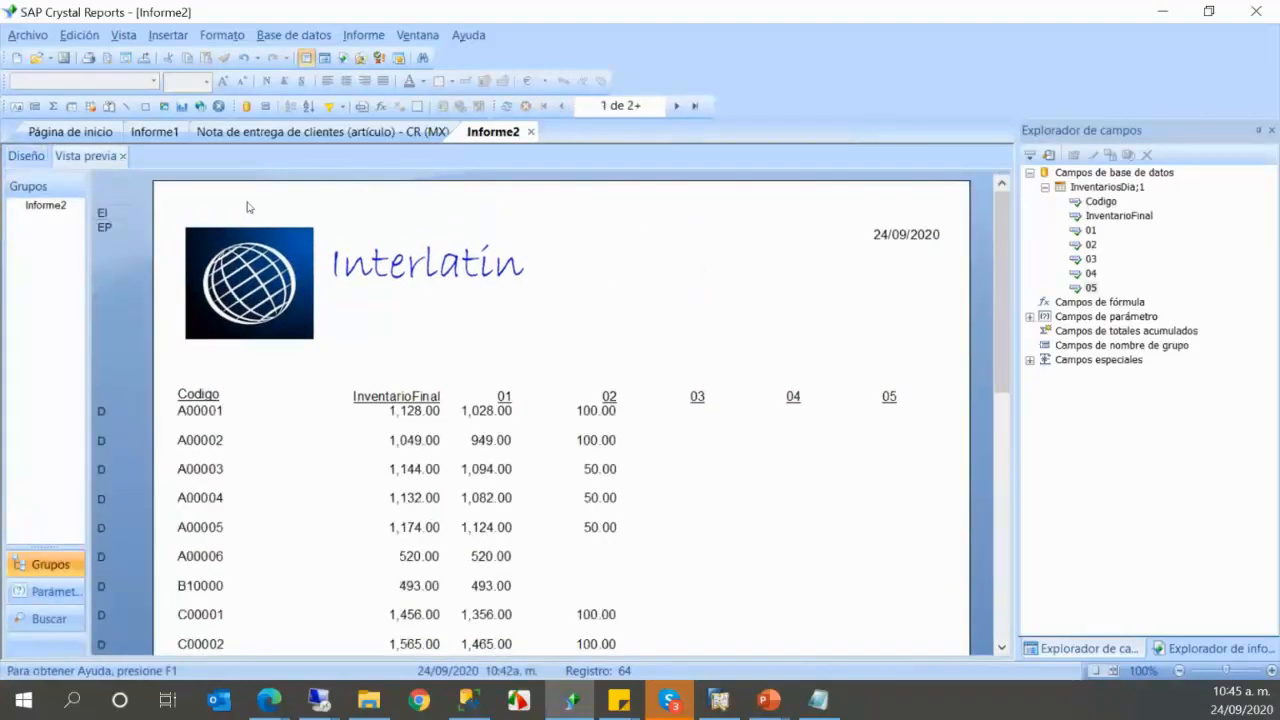
left_click(26, 157)
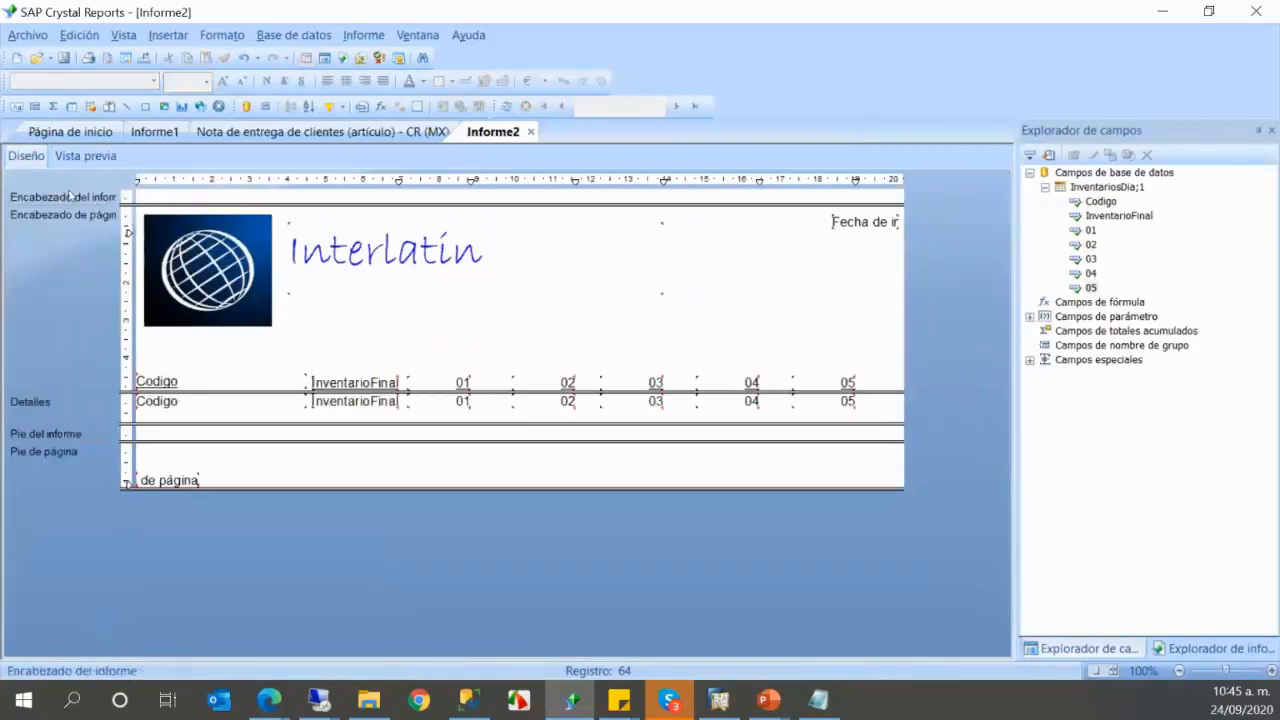
- Enlarge the report header section, move the print date field into it, and check pages 1 and 2 in the preview
left_click_drag(169, 204, 169, 249)
left_click_drag(846, 271, 857, 205)
left_click_drag(818, 248, 818, 217)
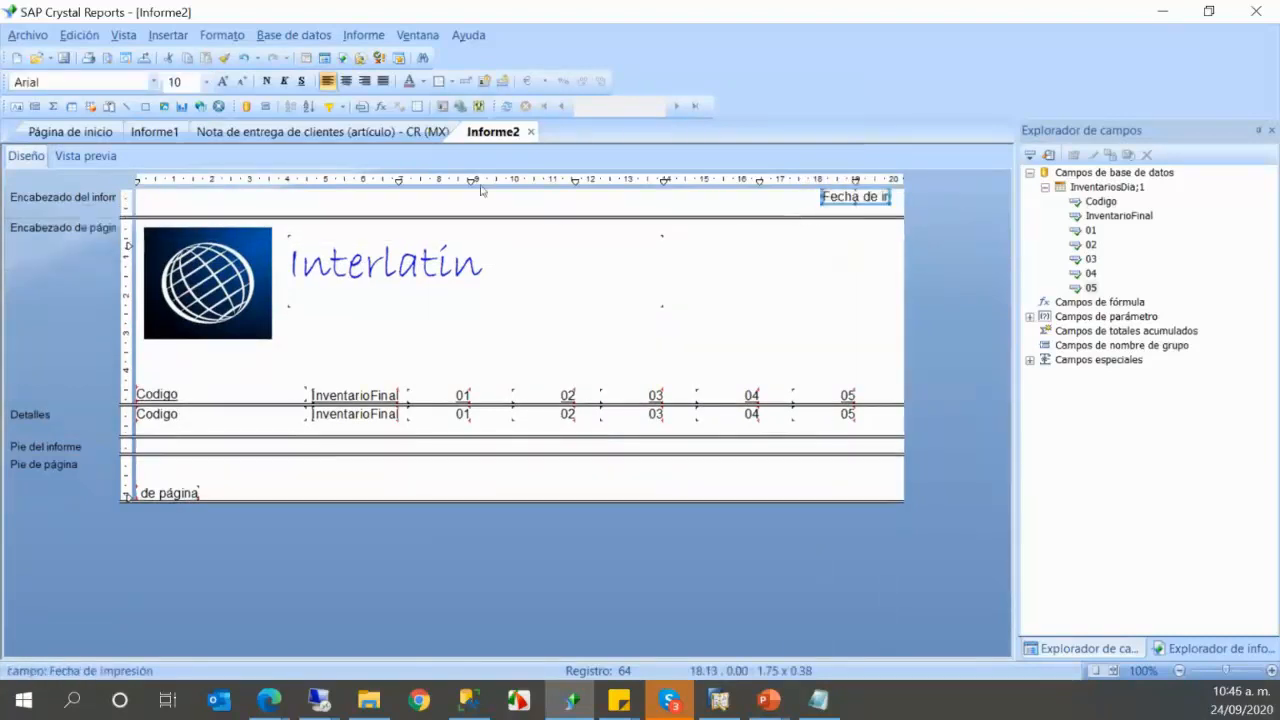
left_click(112, 157)
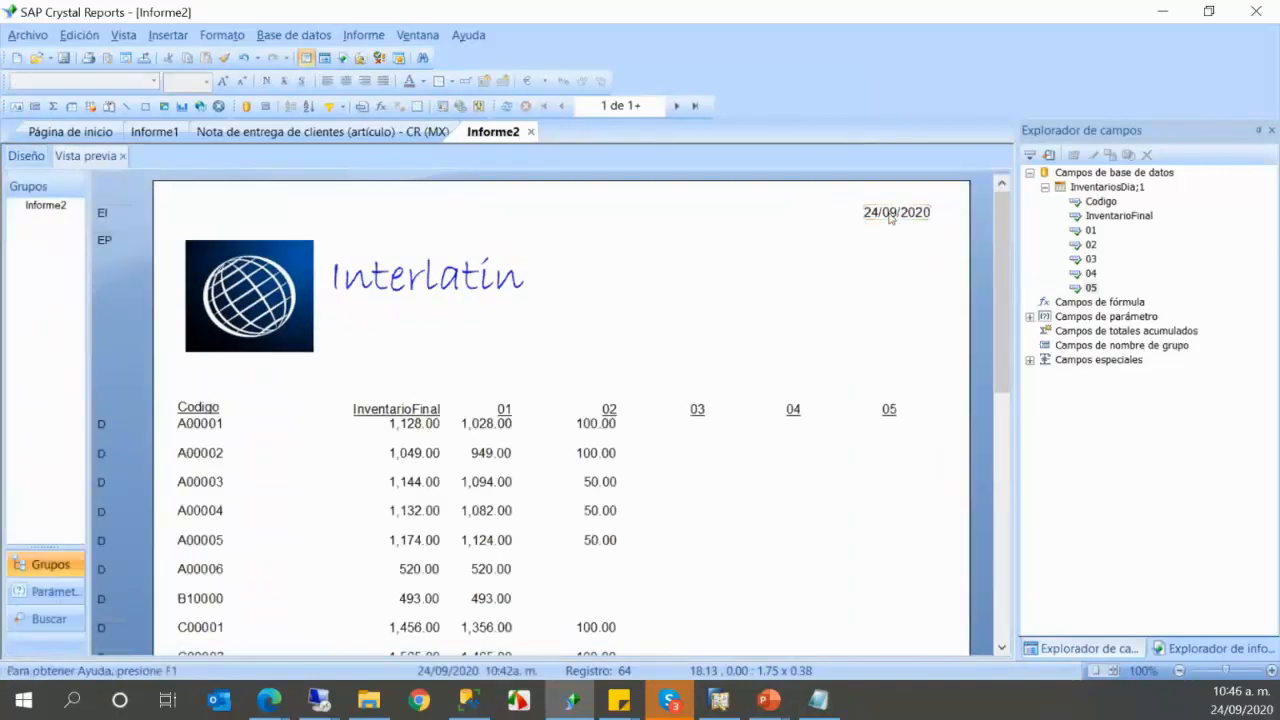
left_click(676, 105)
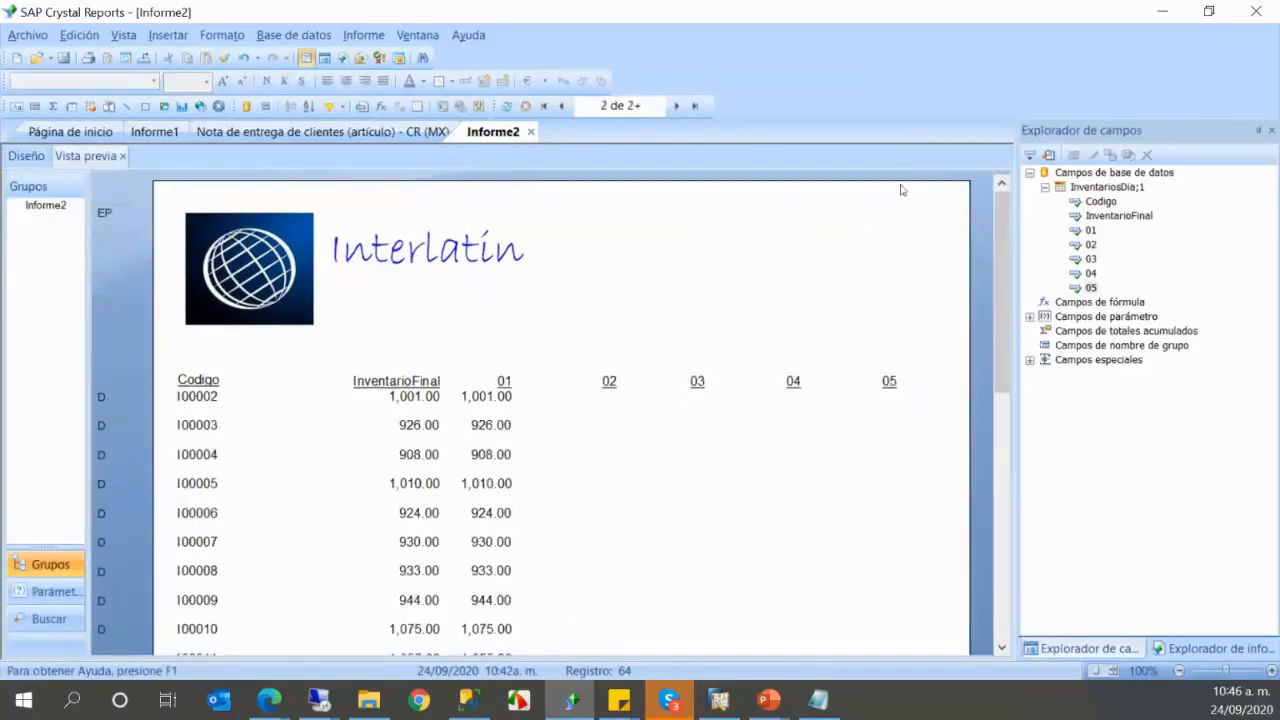
left_click(561, 105)
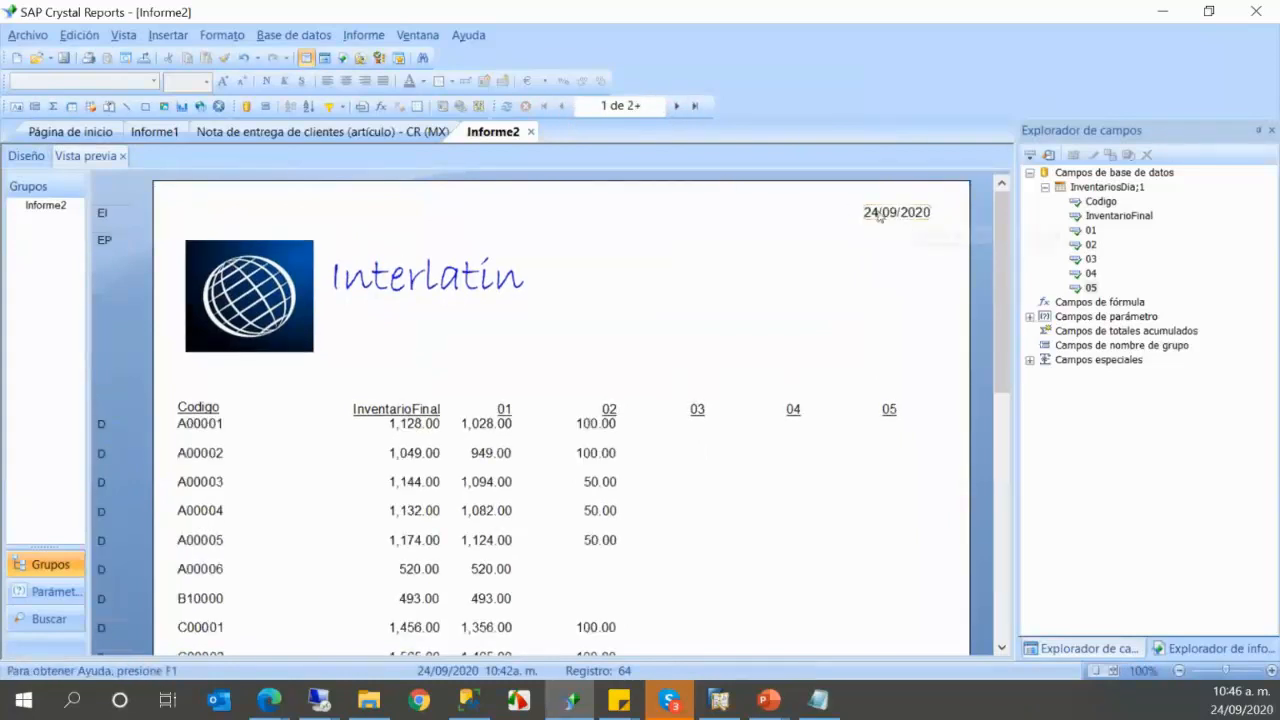
left_click(28, 157)
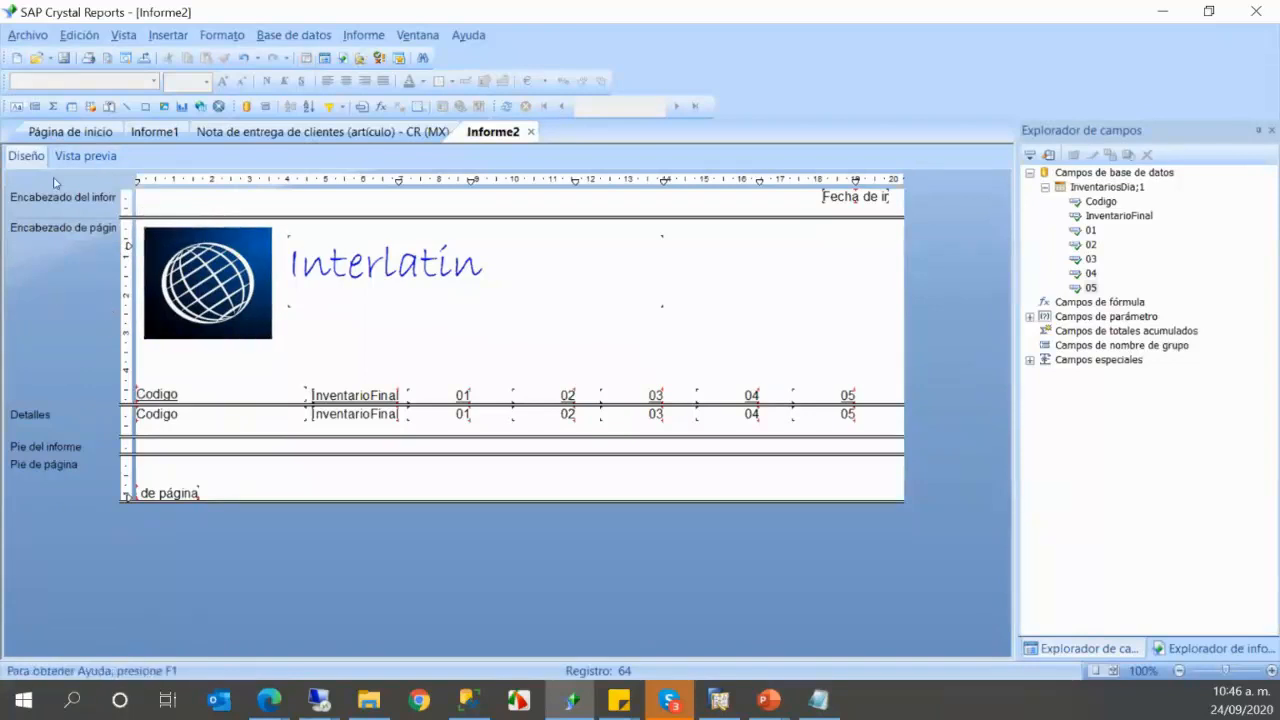
- Review the page header's section options and look over the item and warehouse quantities in the report preview
right_click(59, 300)
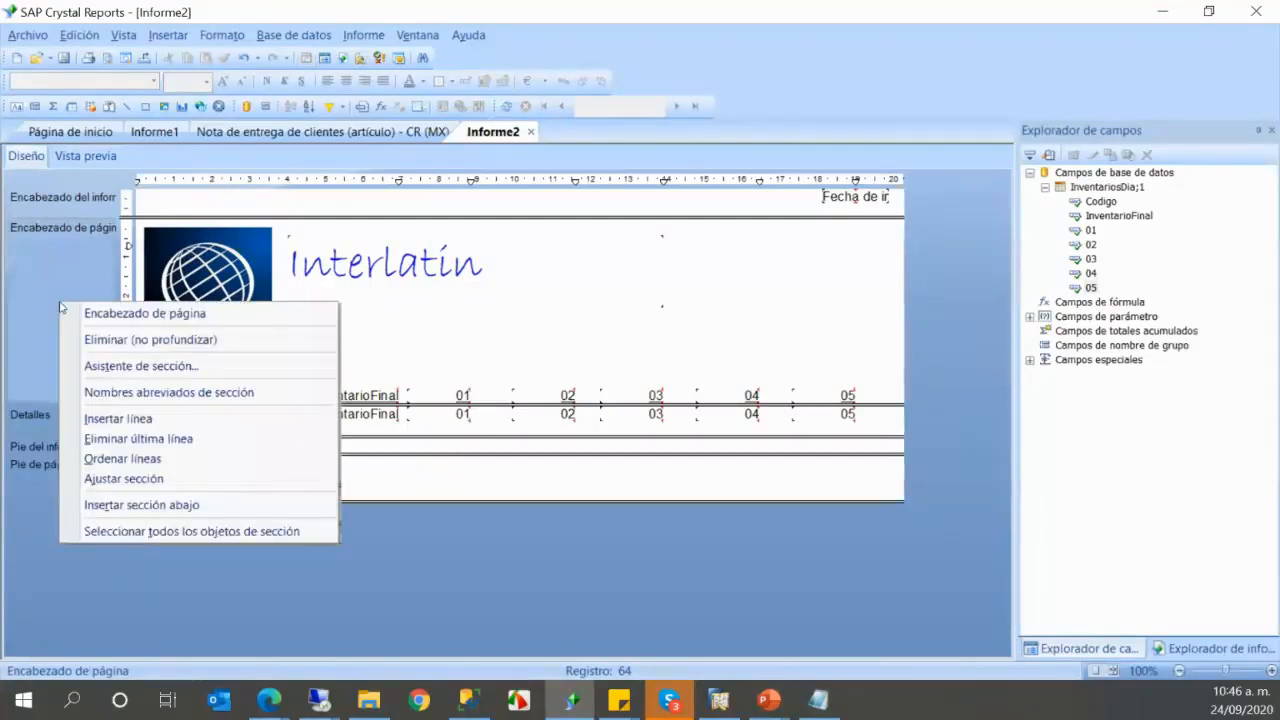
left_click(175, 421)
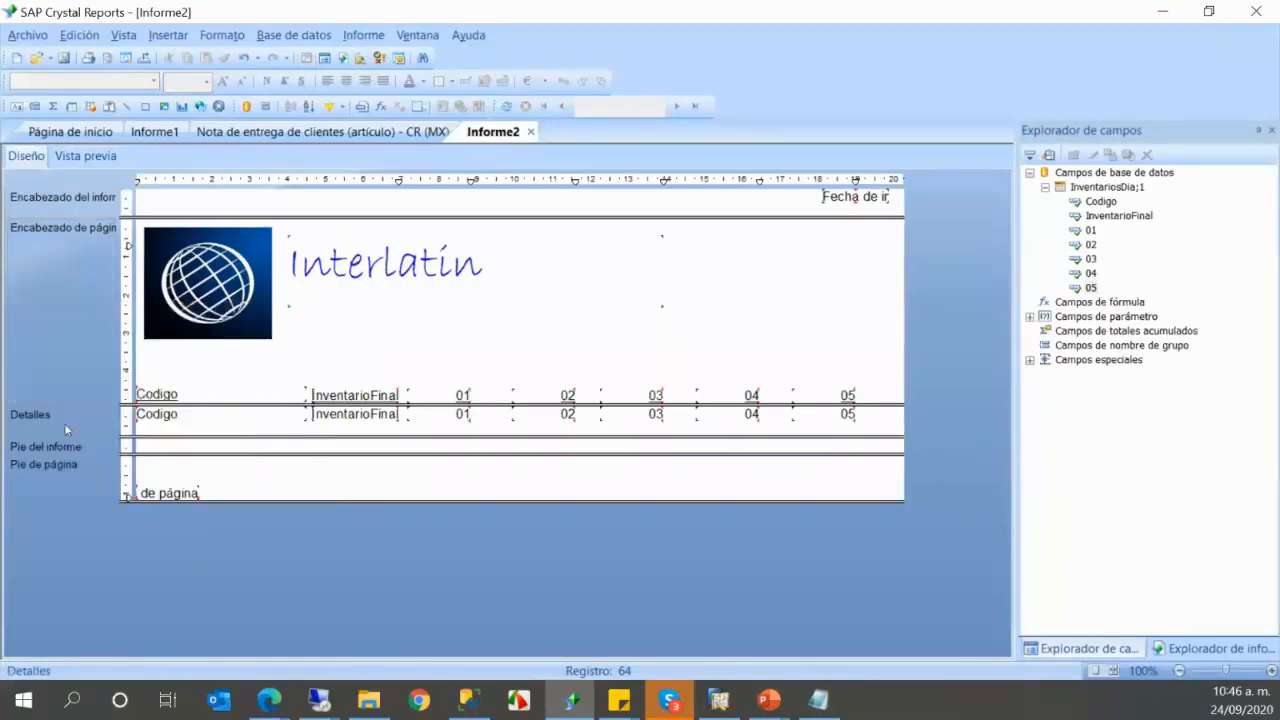
left_click(92, 160)
scroll(313, 365, "down", 2)
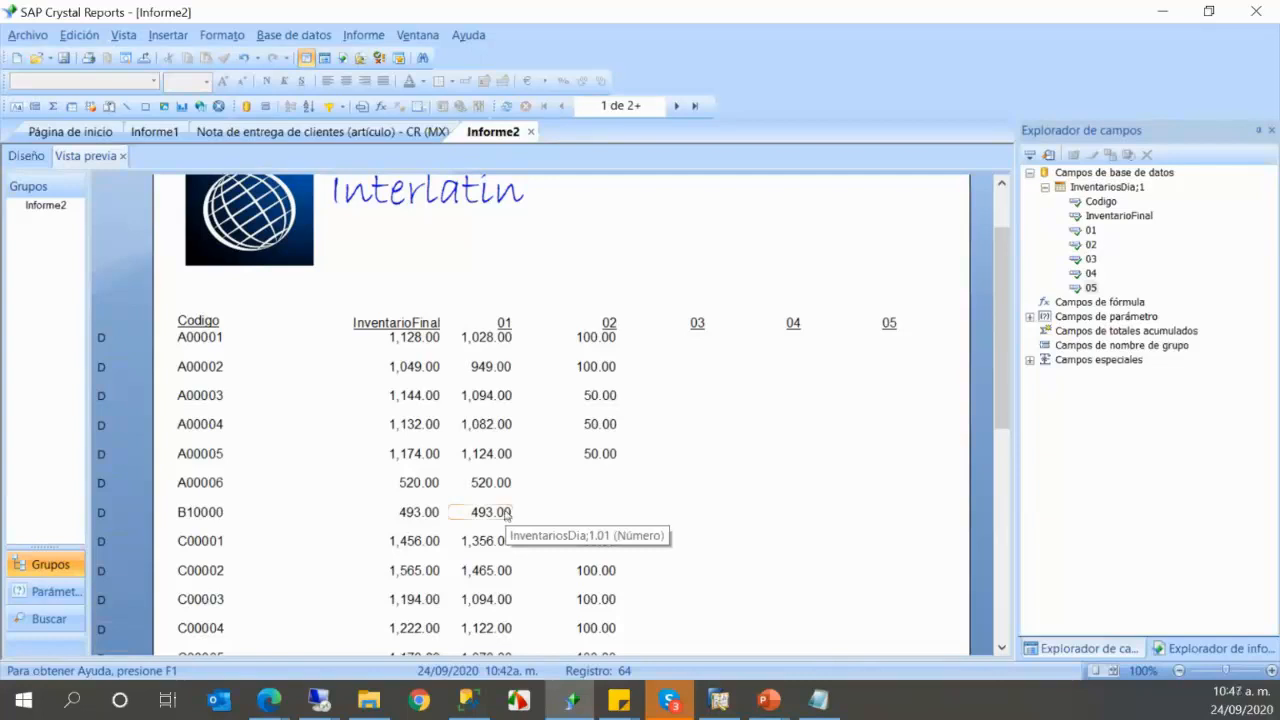
scroll(367, 340, "up", 2)
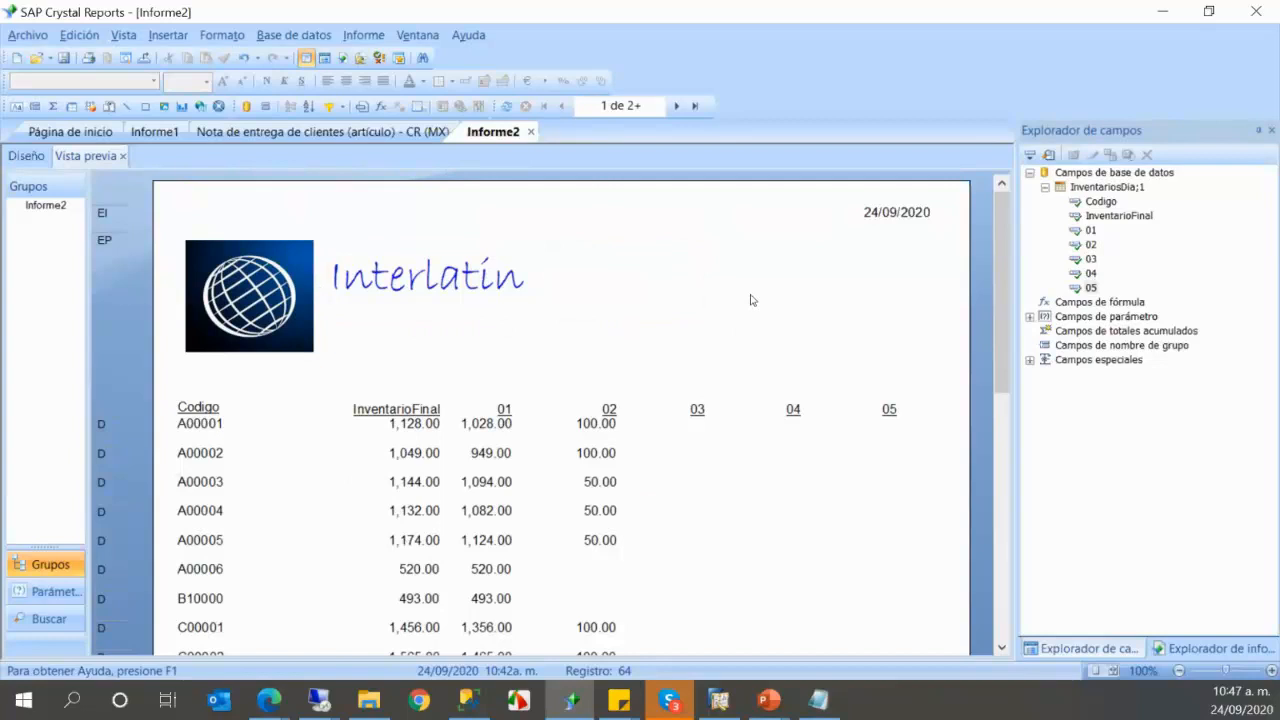
left_click(1077, 306)
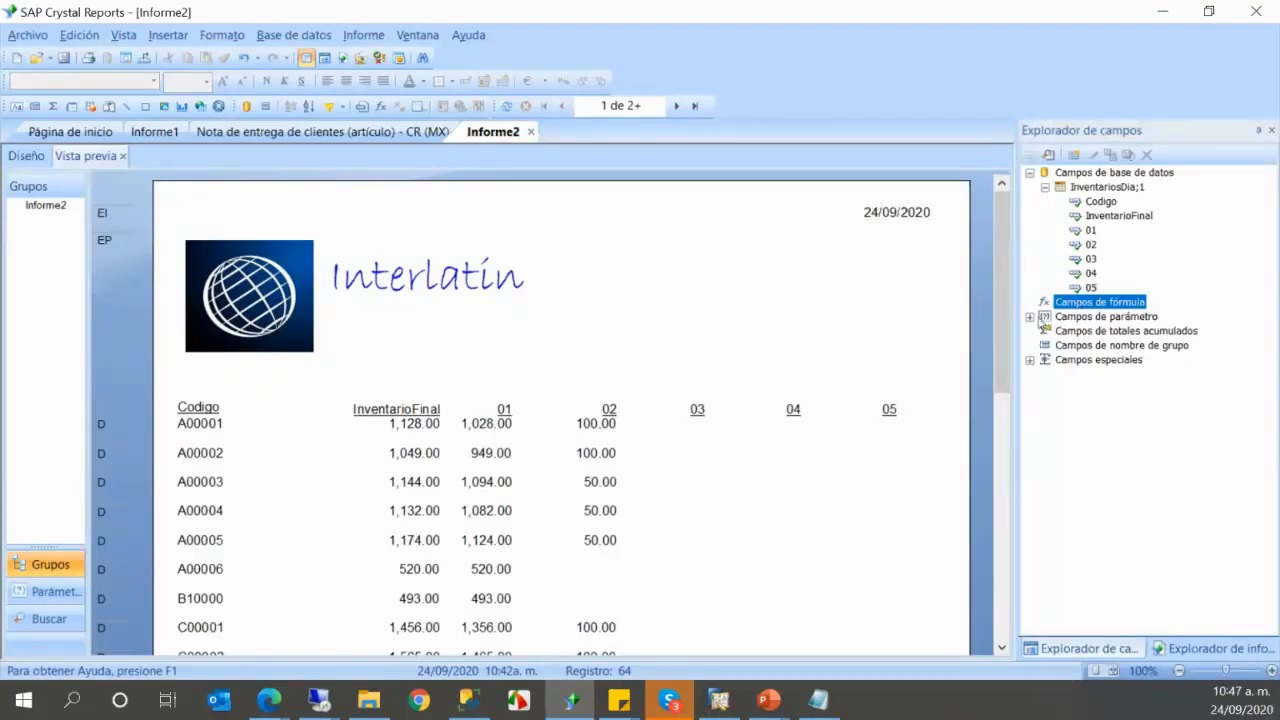
left_click(535, 197)
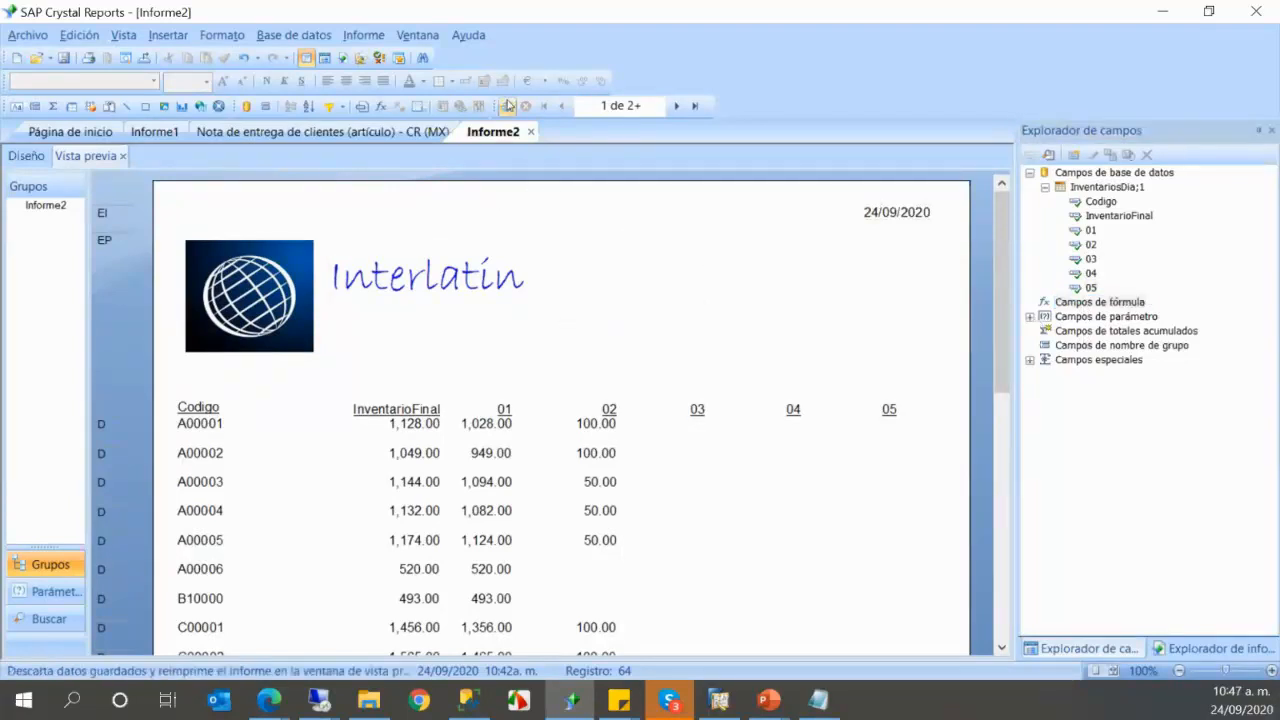
left_click(508, 106)
left_click(553, 314)
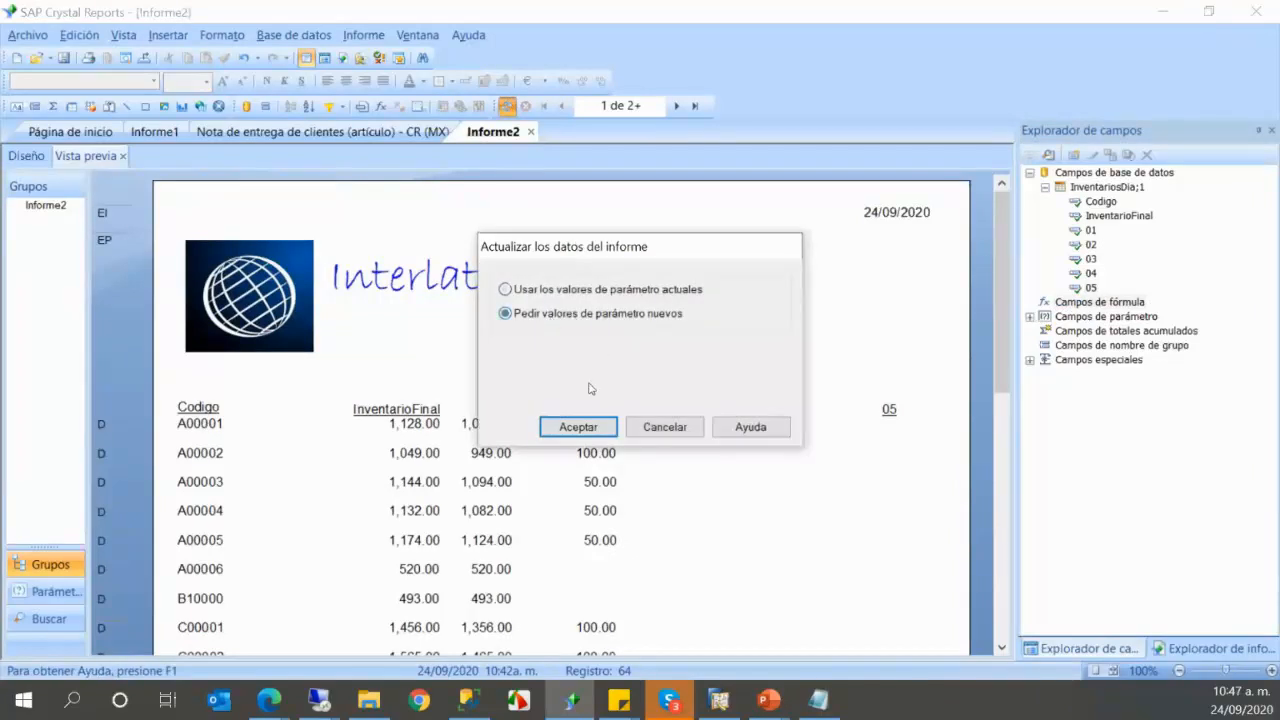
left_click(578, 427)
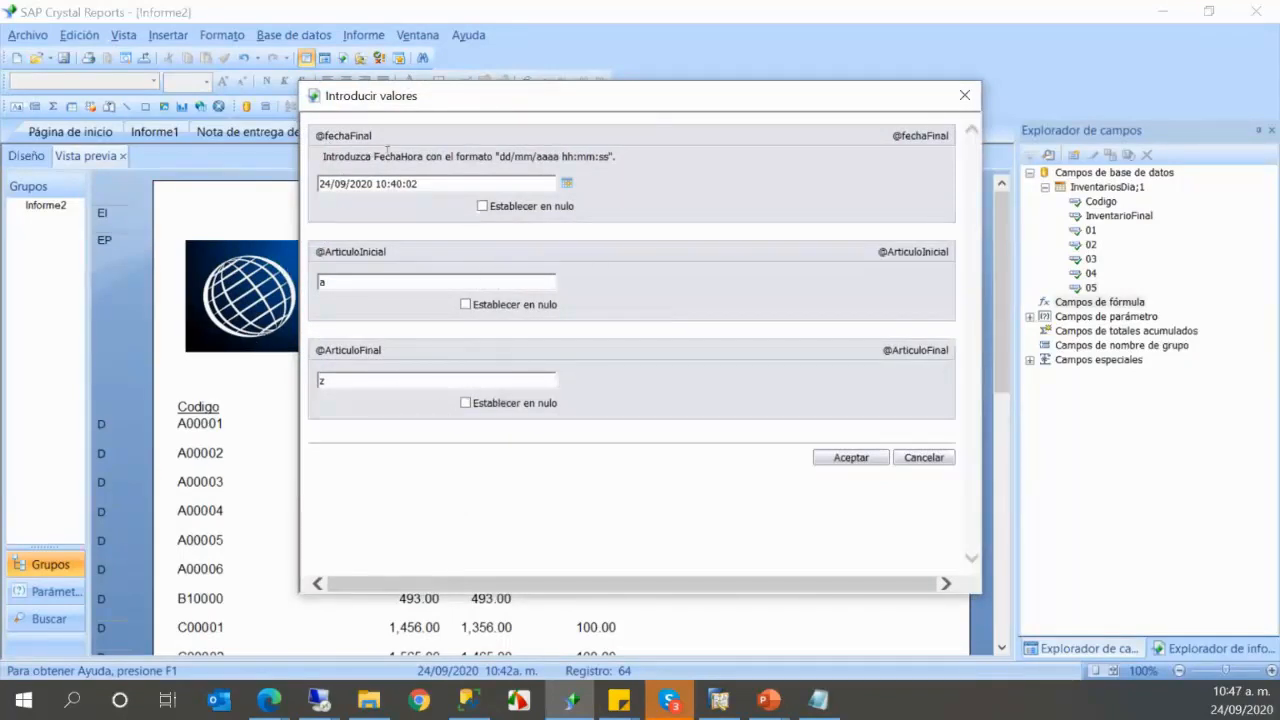
left_click(965, 95)
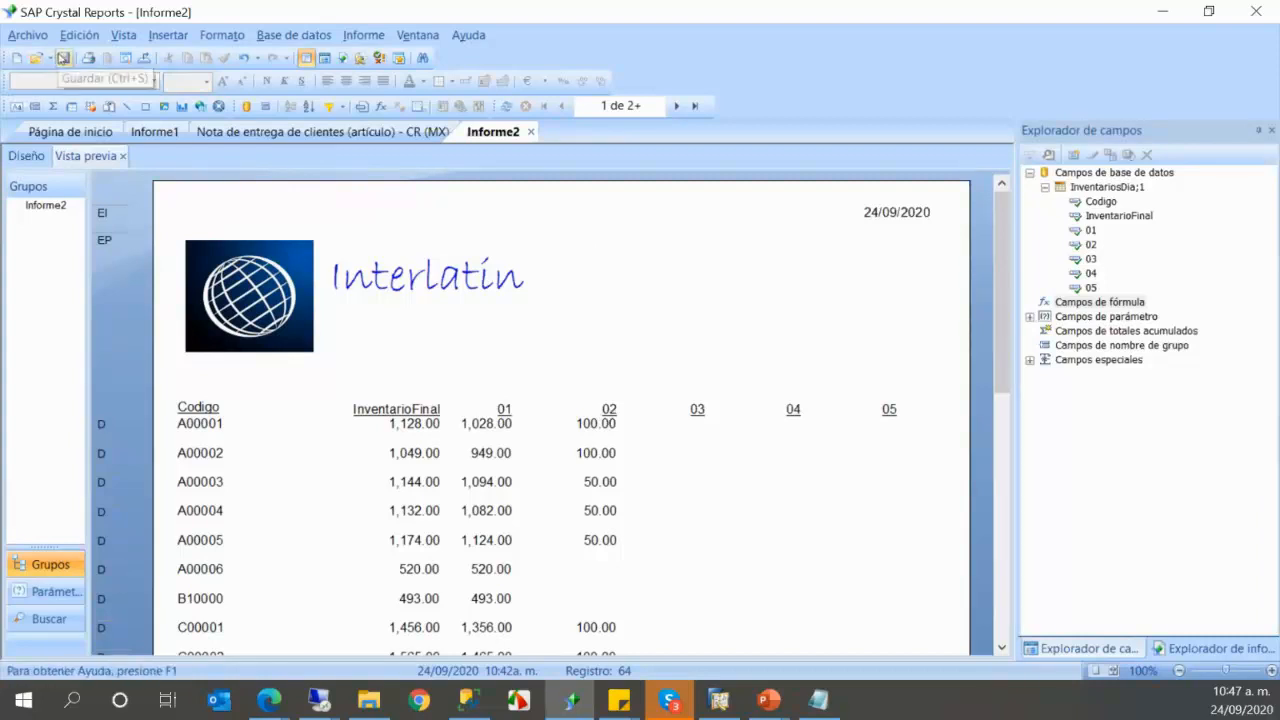
- Save the report under the new name InventarioDia in the Webex Crystal reports folder
left_click(28, 35)
left_click(72, 134)
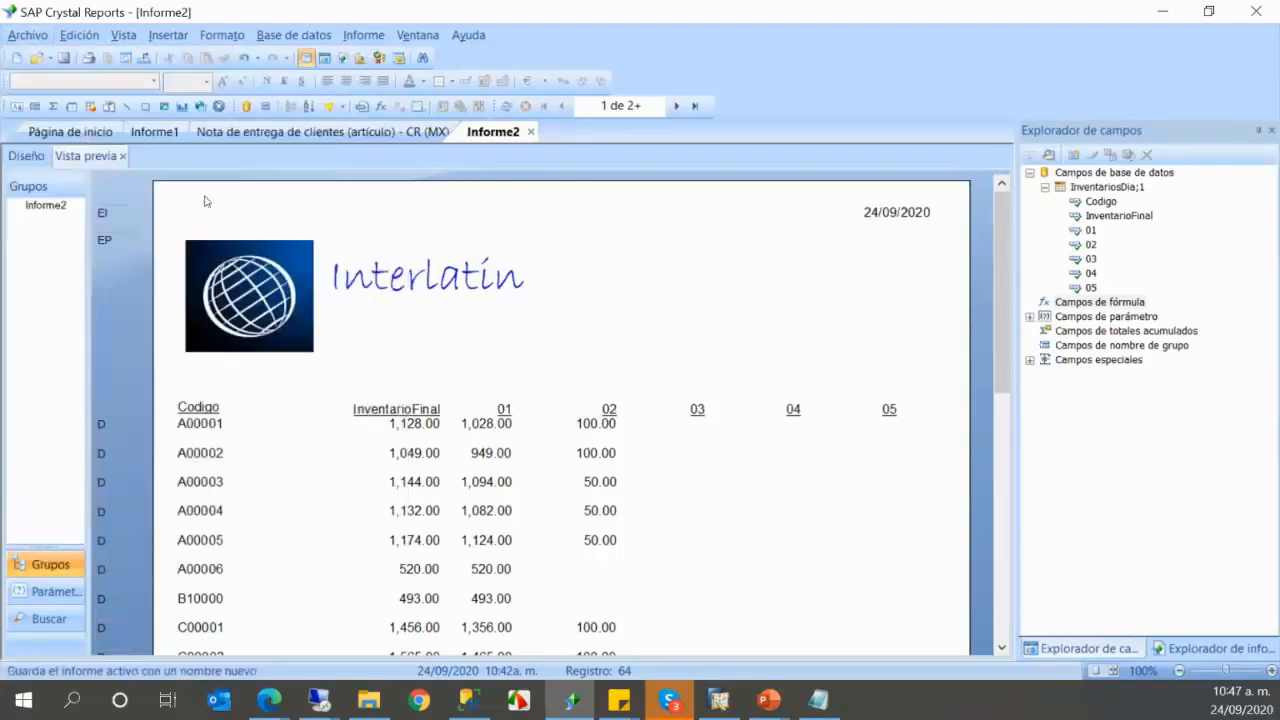
left_click(671, 441)
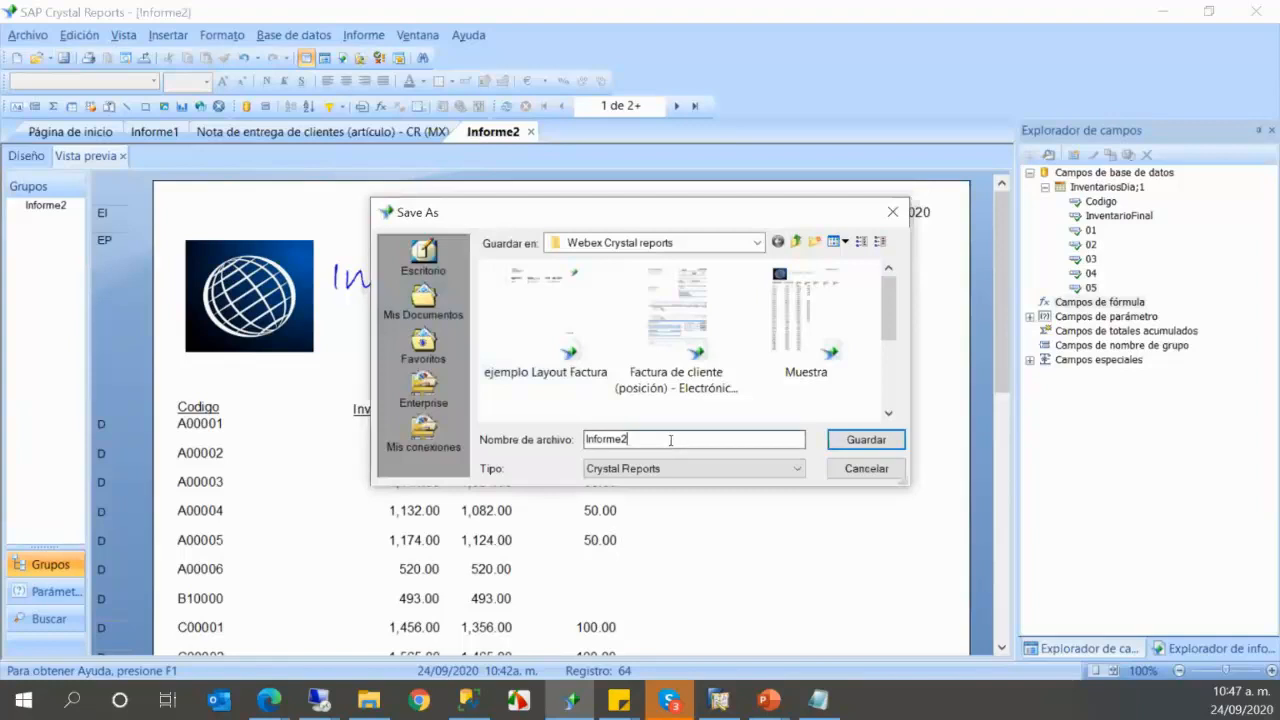
left_click_drag(671, 441, 563, 440)
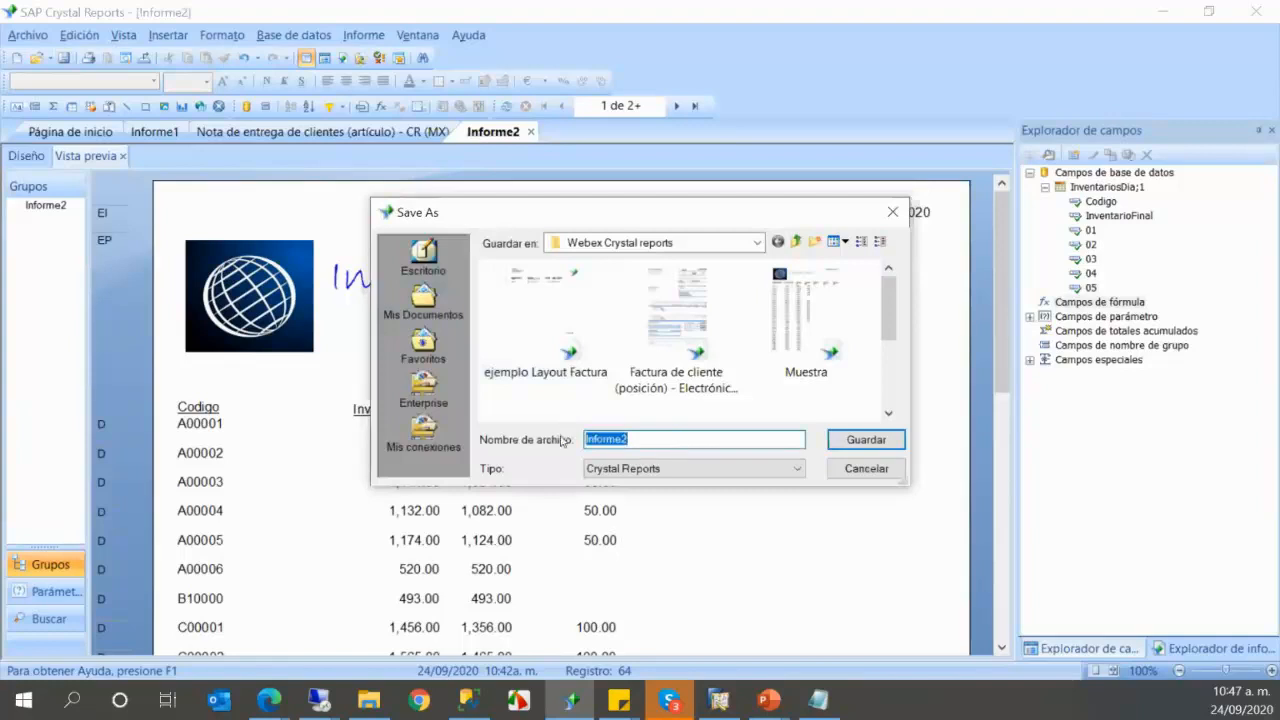
key("BackSpace")
type("InventarioDia")
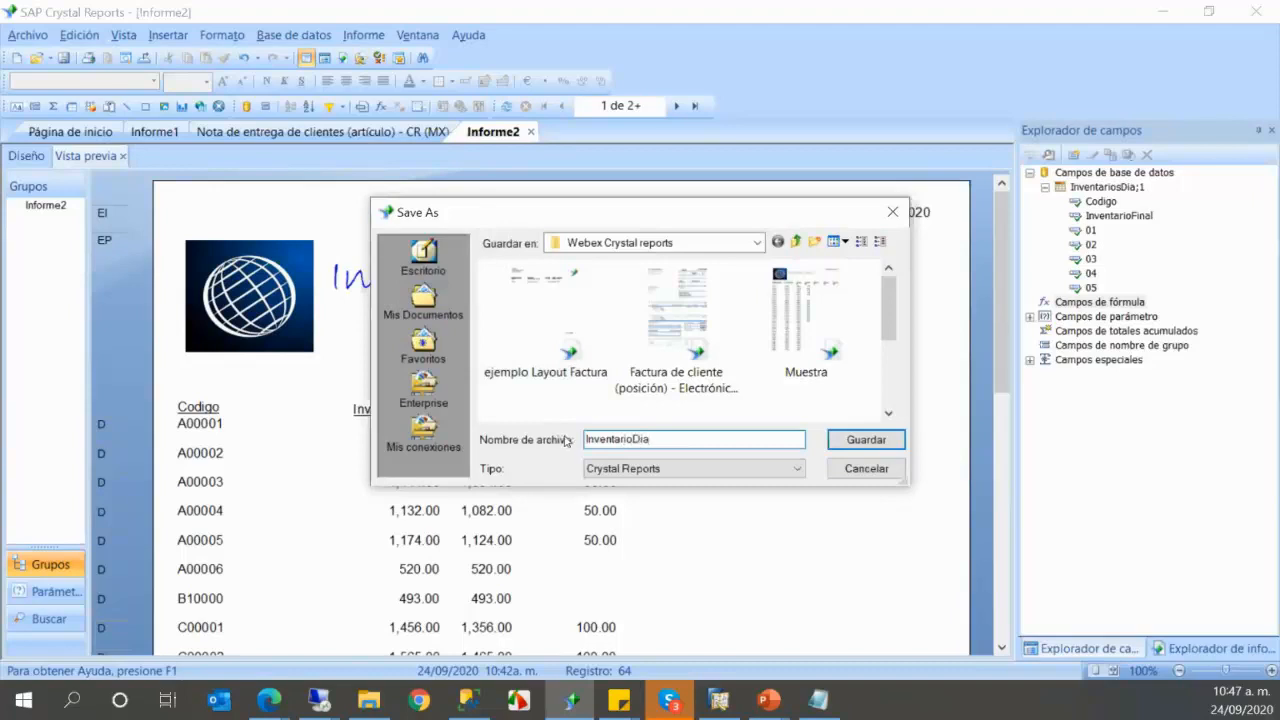
left_click(845, 445)
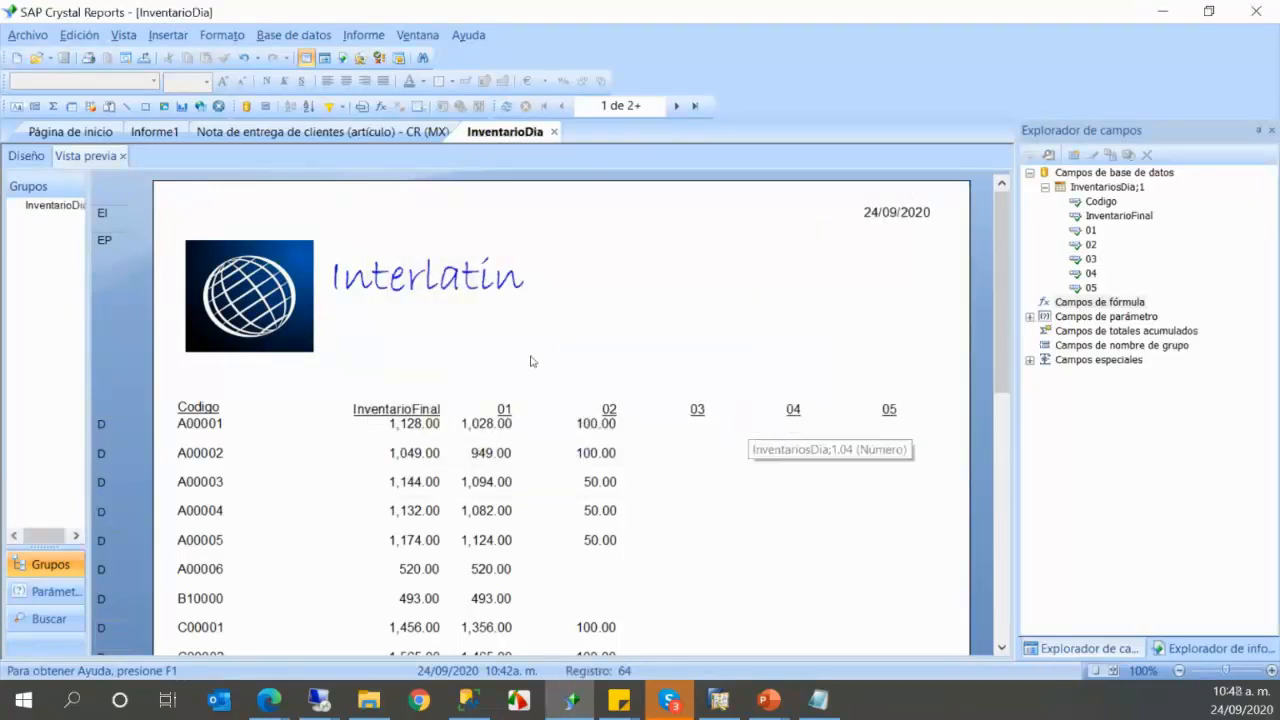
- Switch to SAP Business One and close the Entrega document without saving its changes
mouse_move(733, 708)
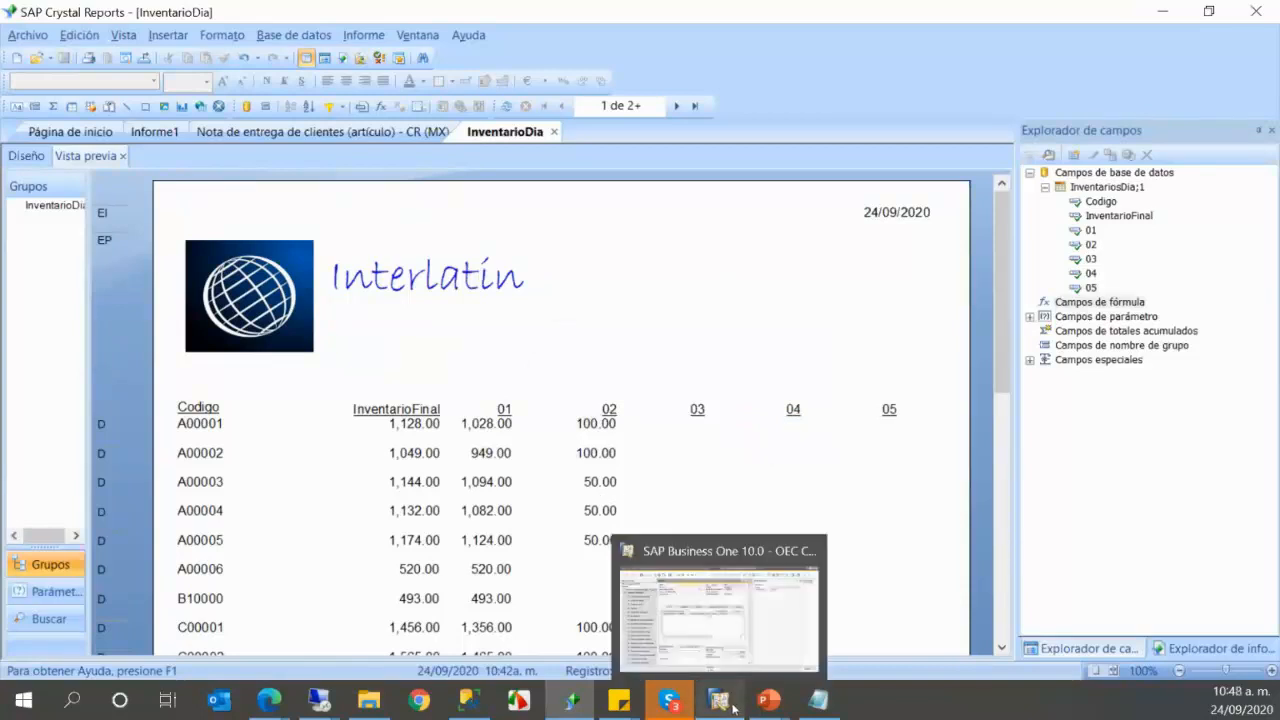
left_click(733, 708)
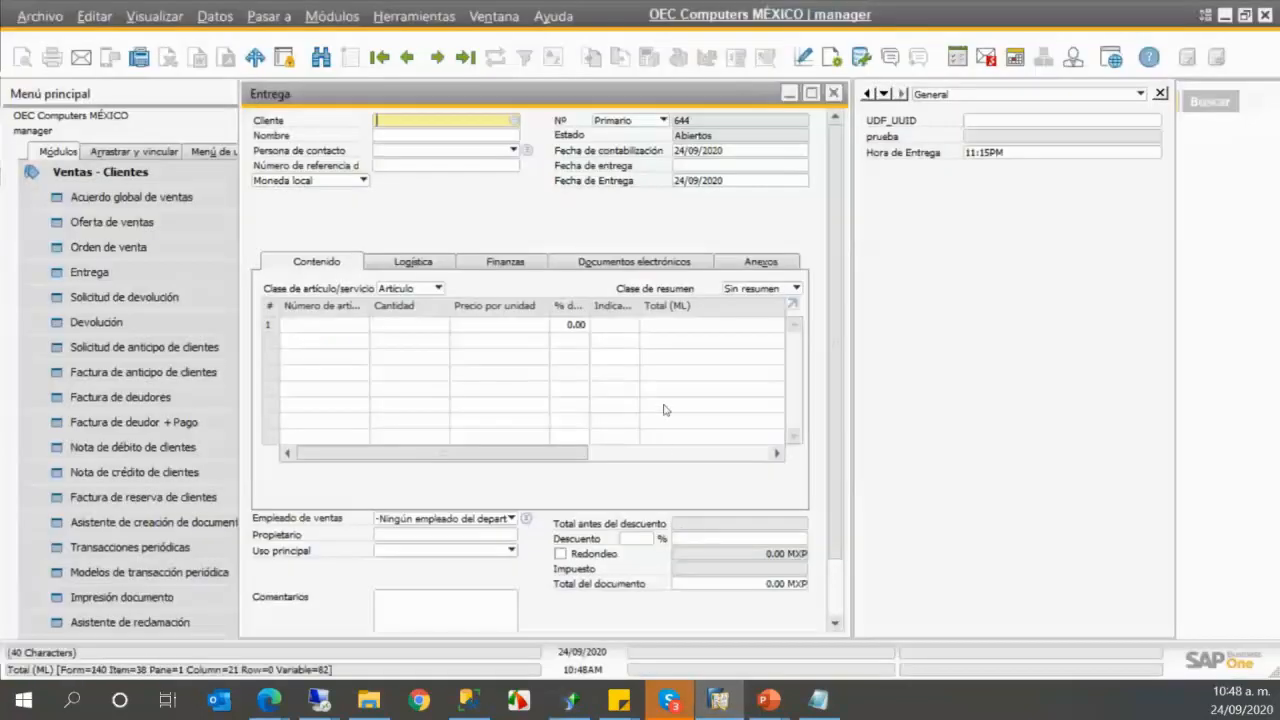
left_click(835, 95)
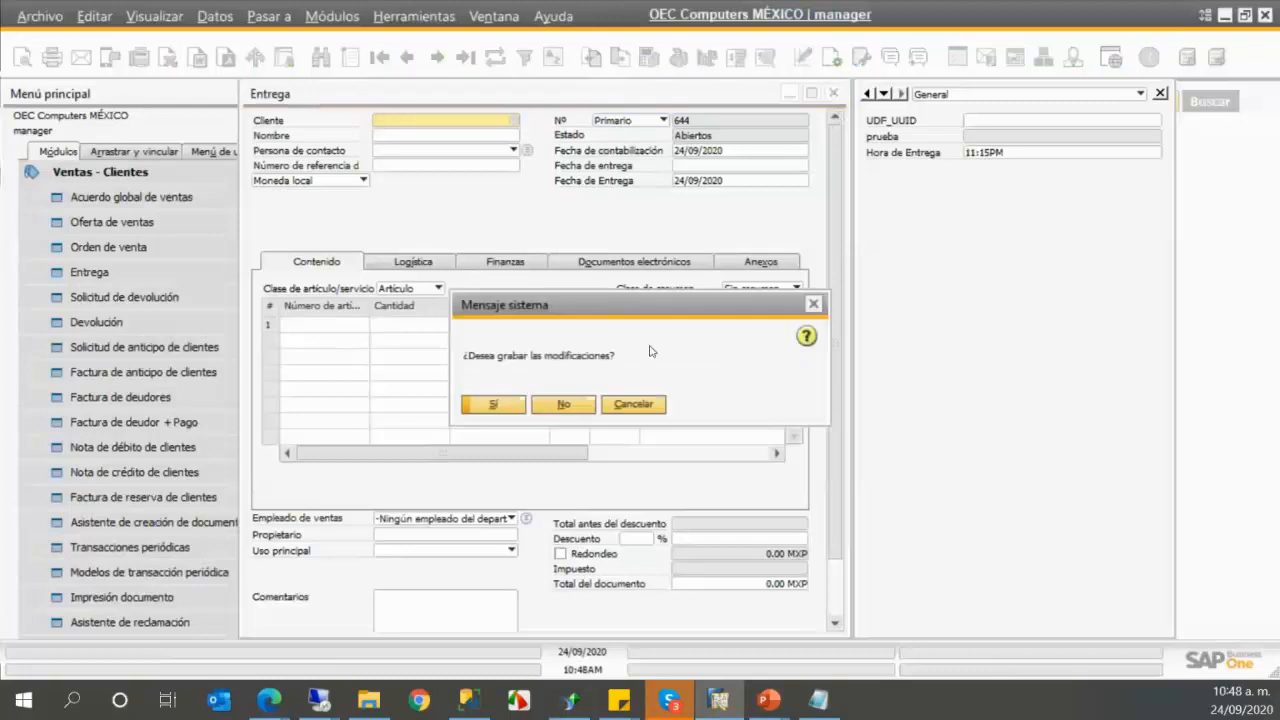
left_click(579, 407)
- Find the Gestión de informes y de layout function by searching the menus for "layo" and open it
left_click(878, 101)
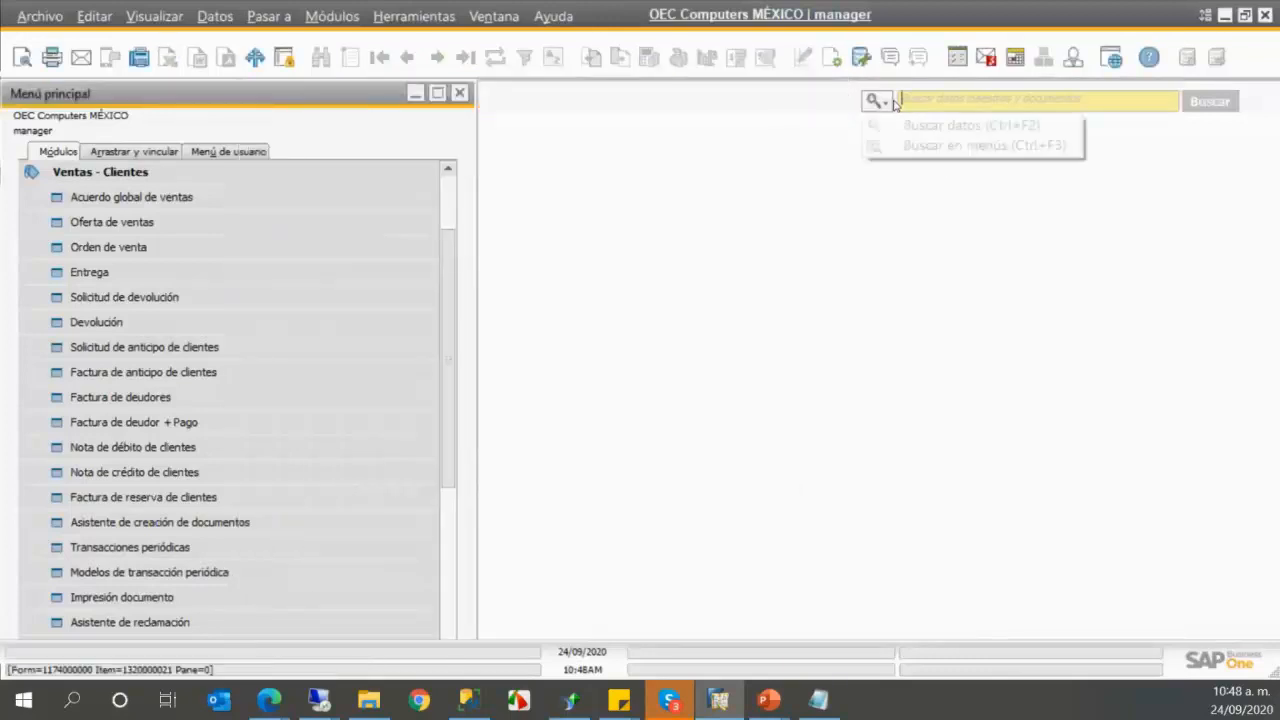
left_click(898, 150)
type("la")
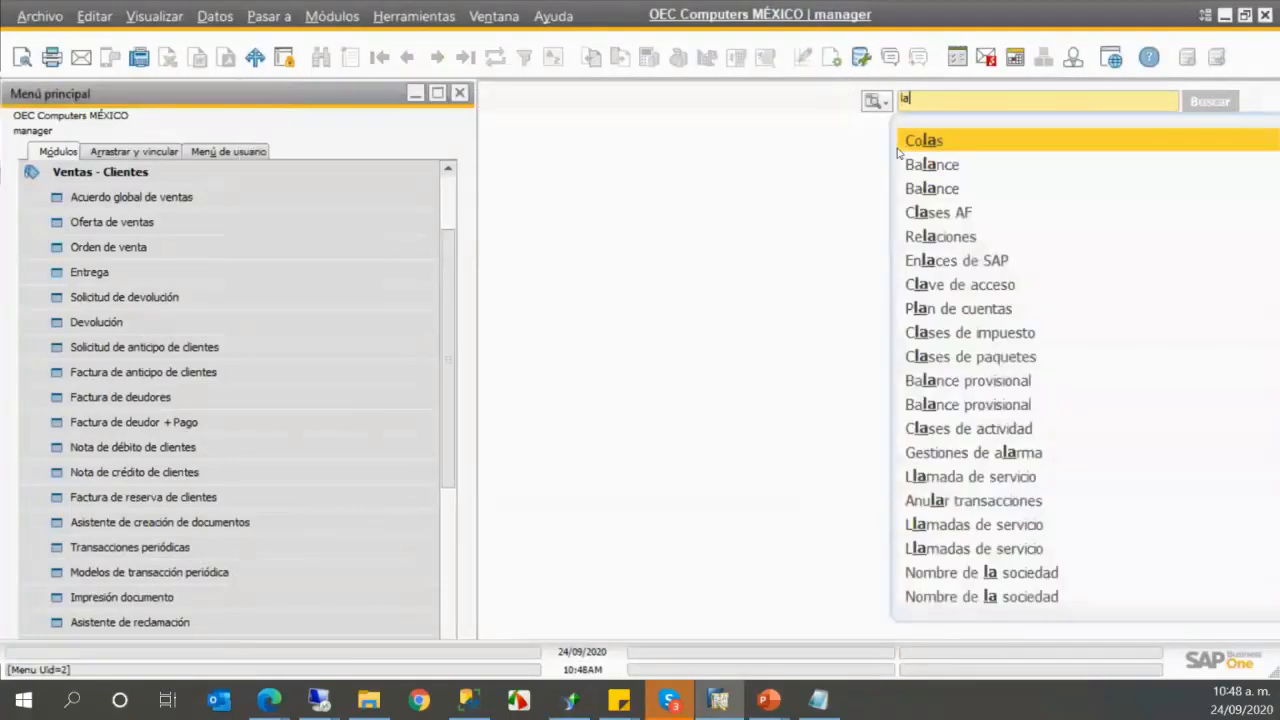
type("y")
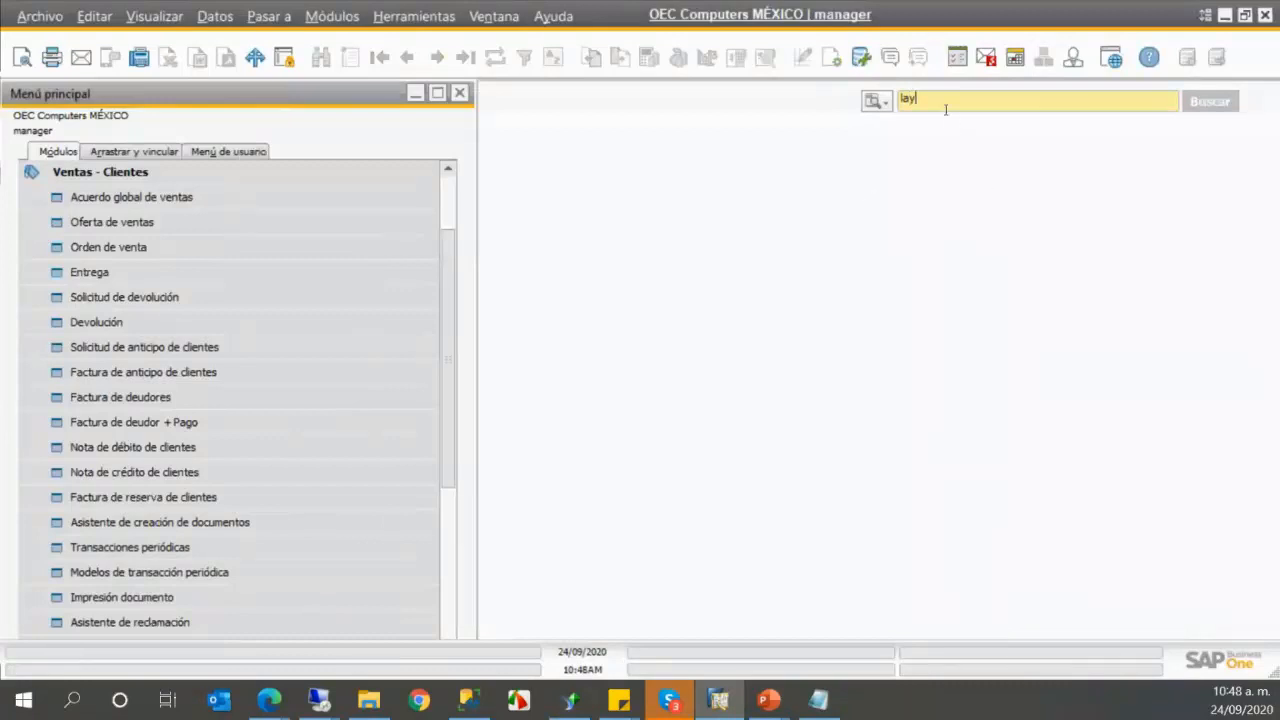
type("o")
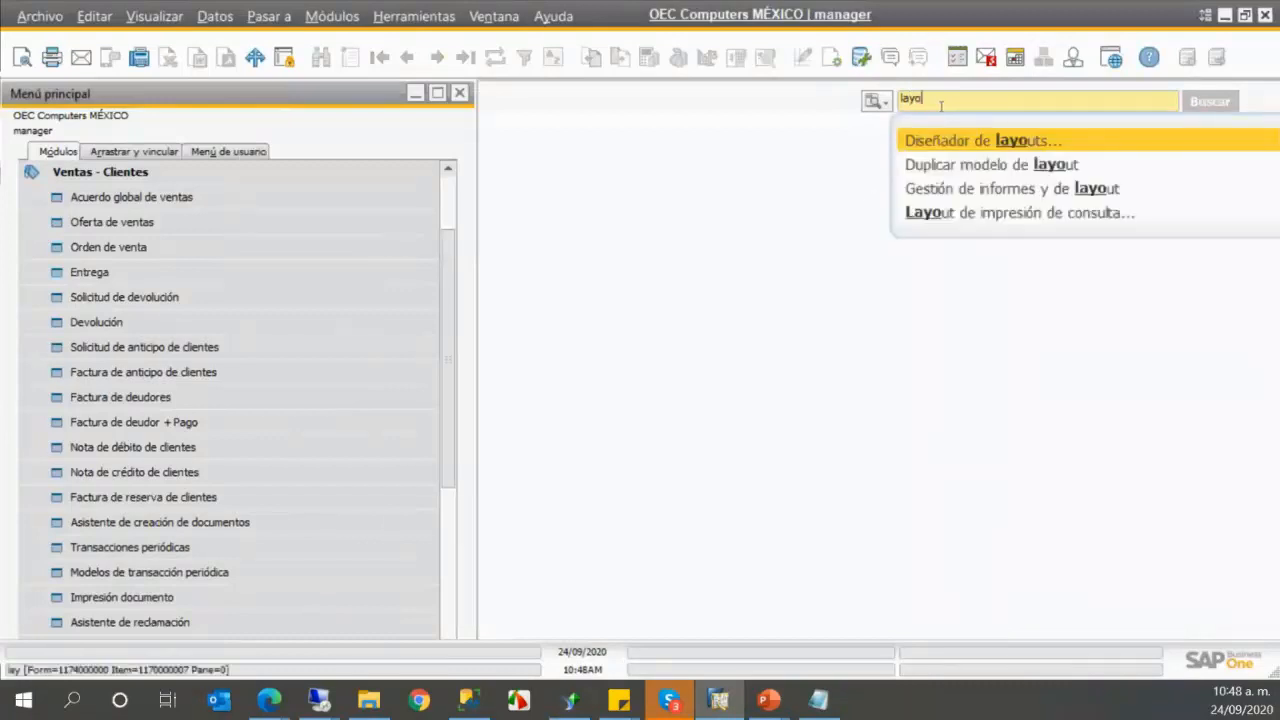
left_click(982, 190)
left_click_drag(705, 175, 506, 136)
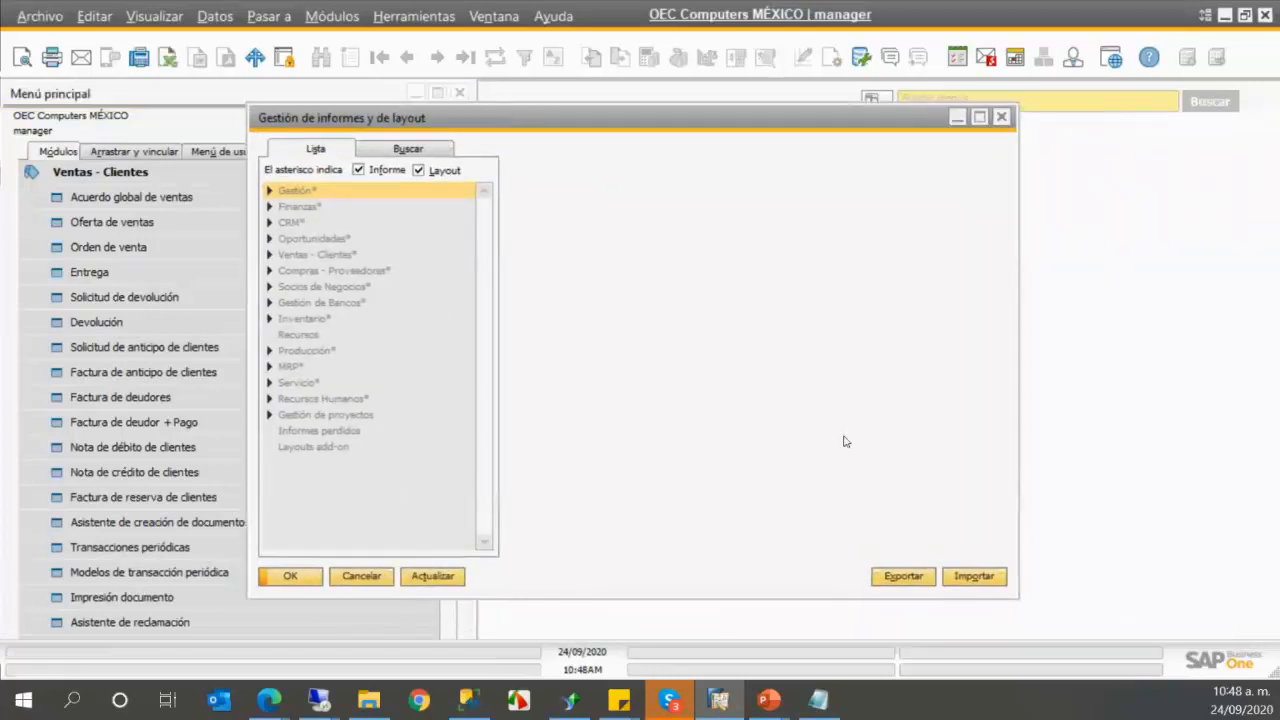
- Start the report and layout import wizard and choose the InventarioDia file from the Webex Crystal reports folder in Documents
left_click(974, 578)
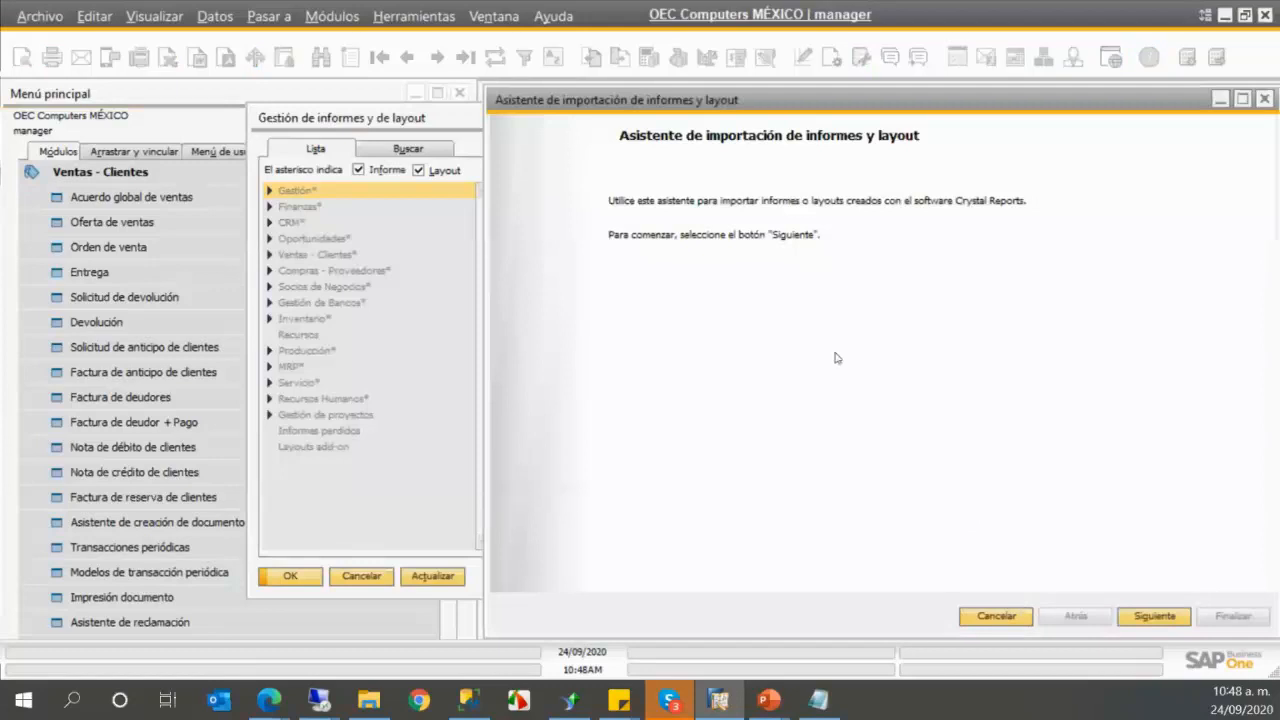
left_click_drag(863, 102, 576, 96)
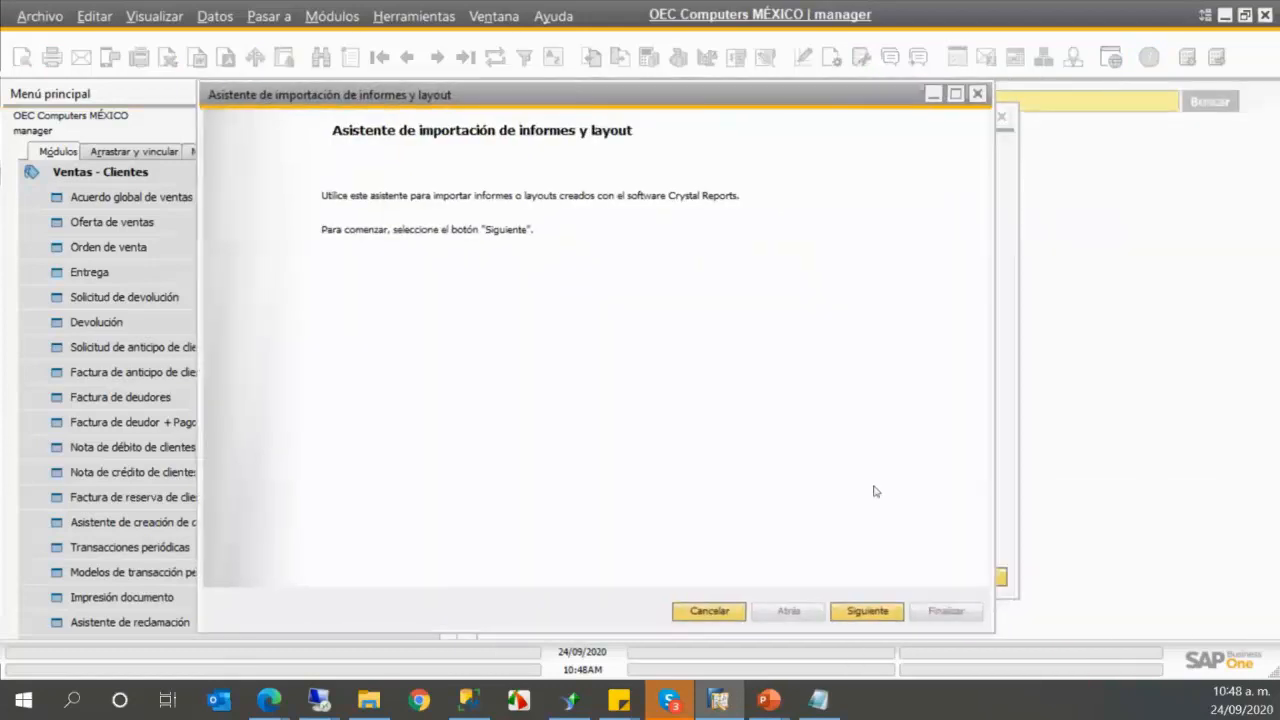
left_click(867, 611)
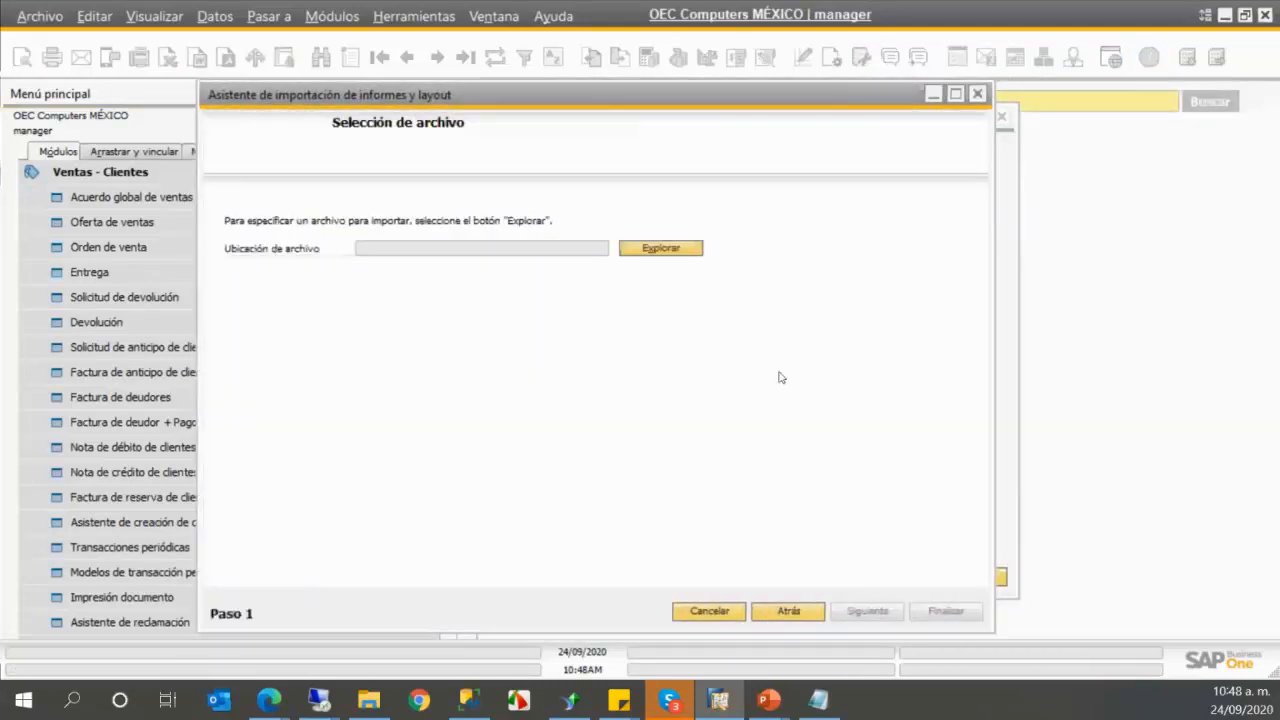
left_click(661, 250)
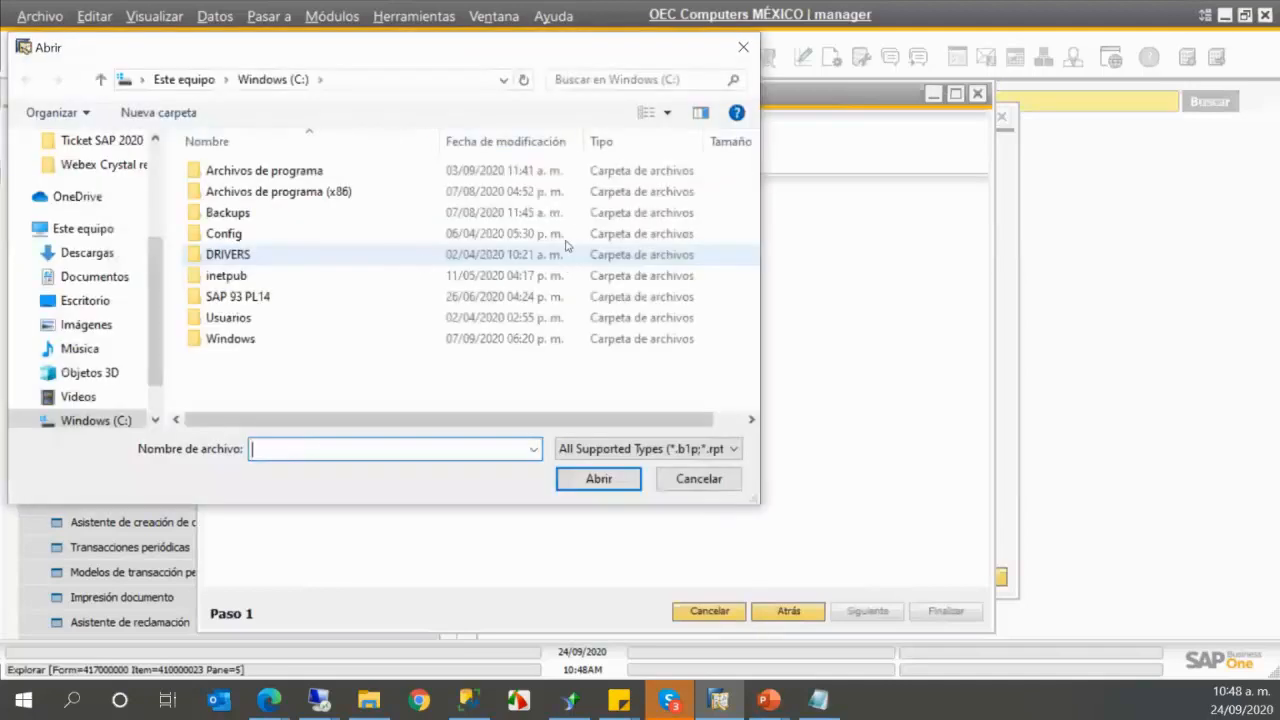
left_click(95, 276)
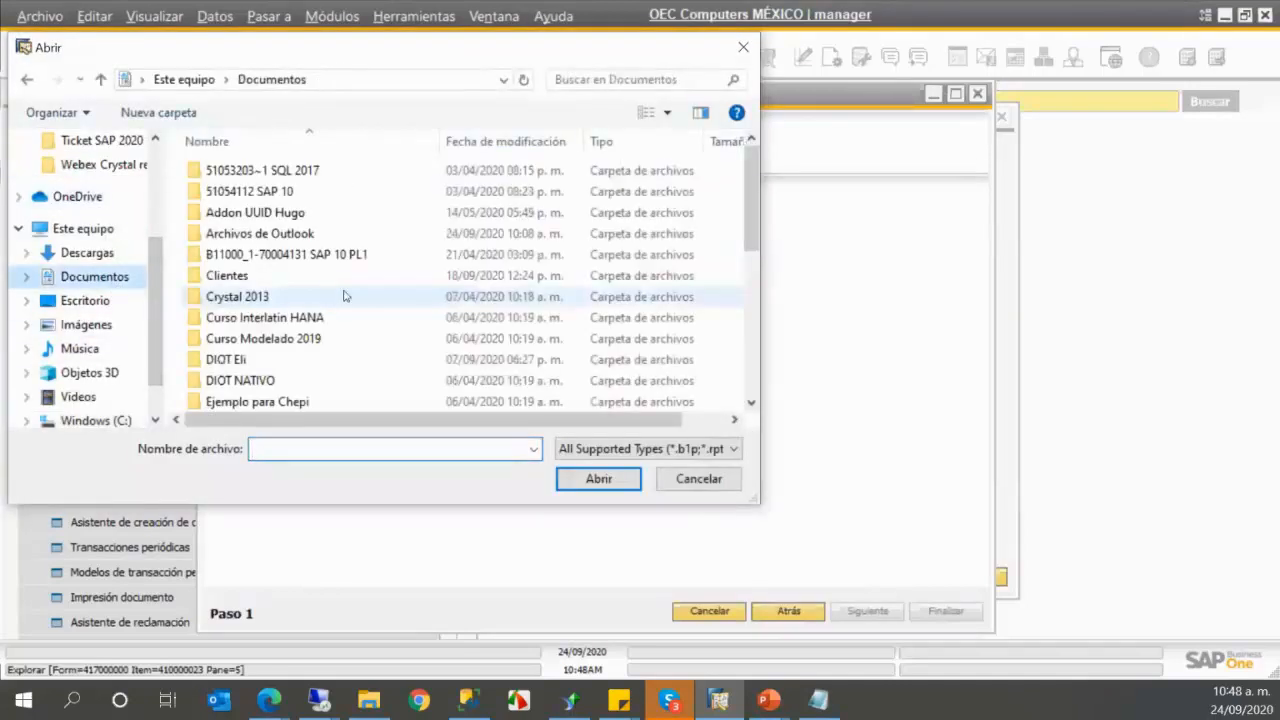
scroll(343, 294, "down", 5)
left_click(281, 388)
double_click(281, 388)
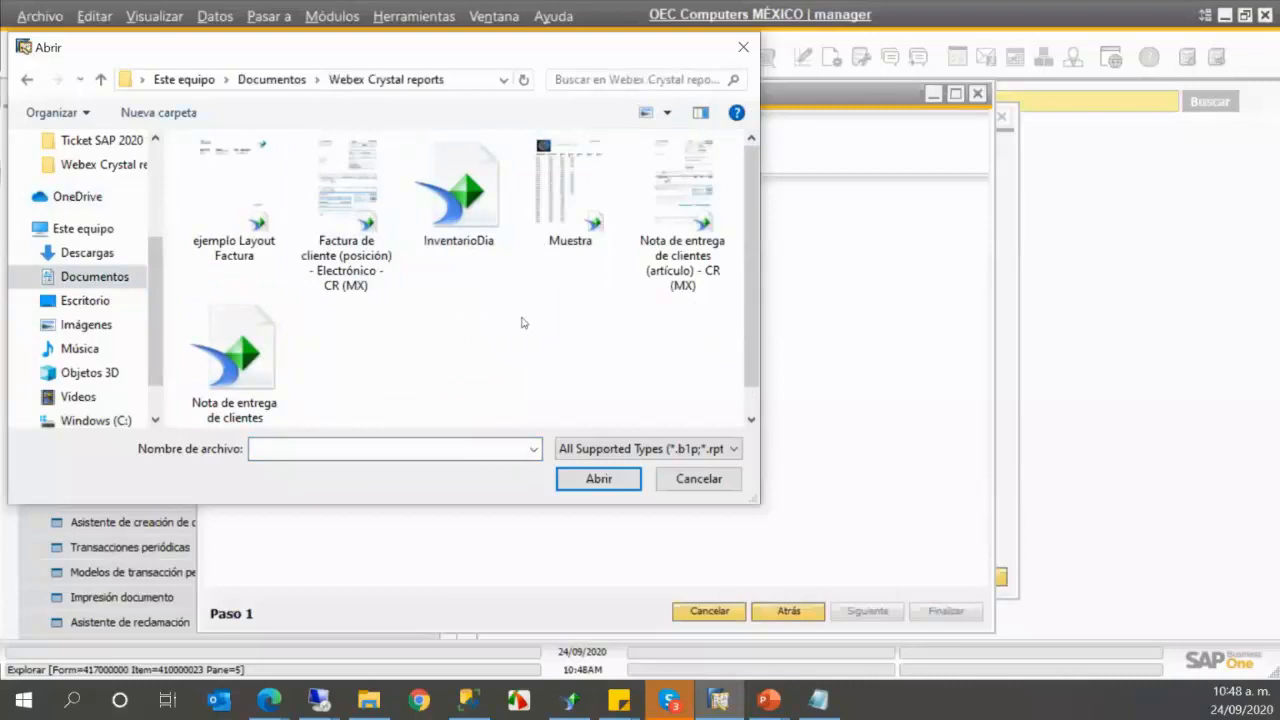
left_click(483, 197)
double_click(483, 197)
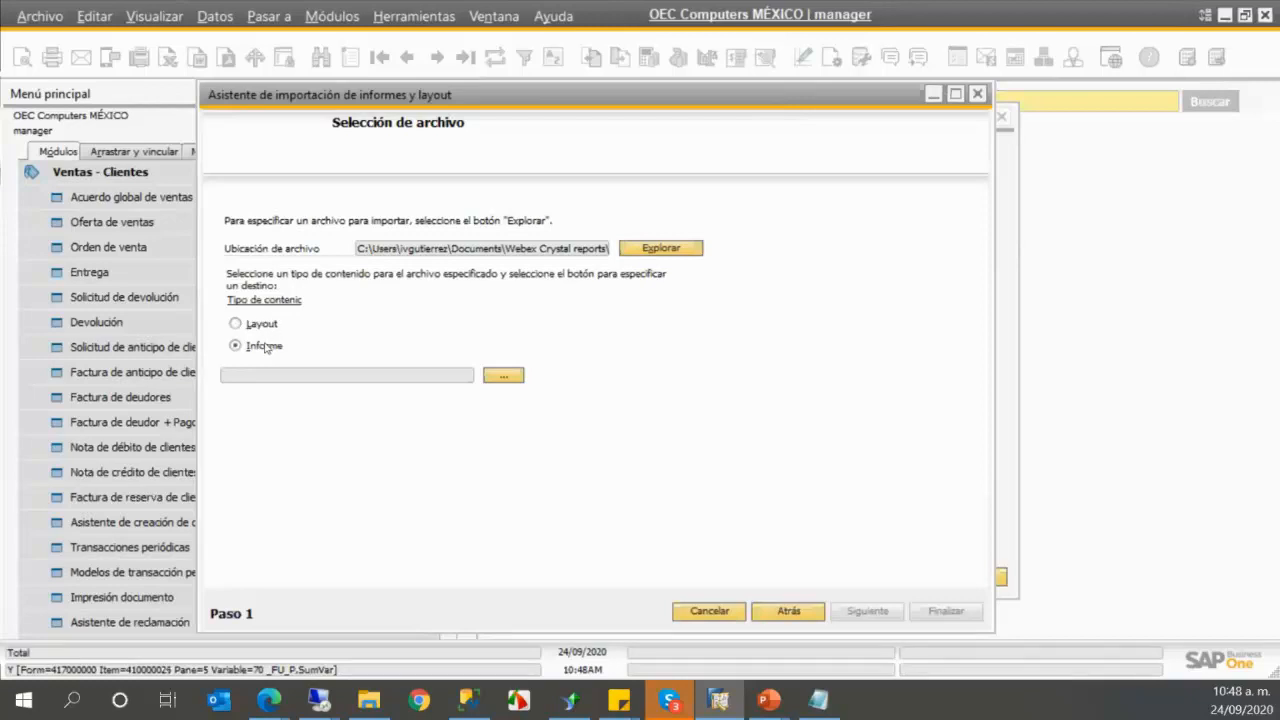
- Examine the destinations offered for the Informe content type and the document types offered for Layout, dismissing both lists
left_click(495, 375)
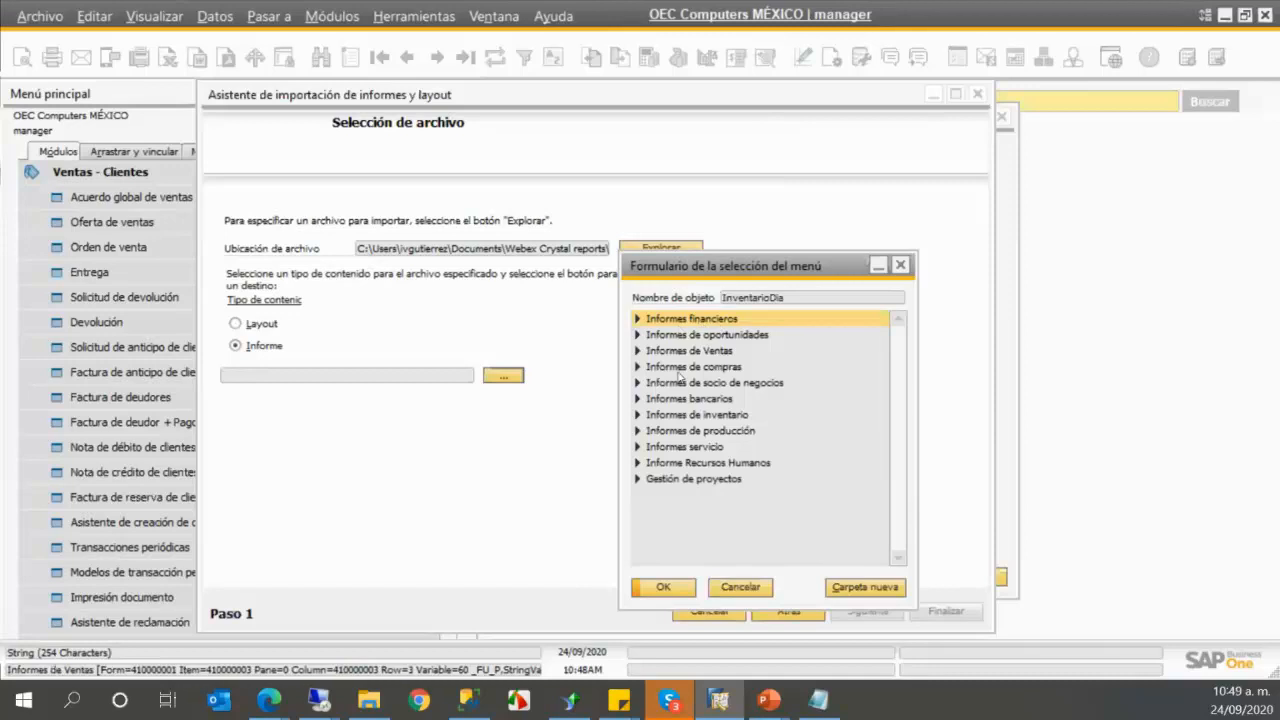
left_click(900, 265)
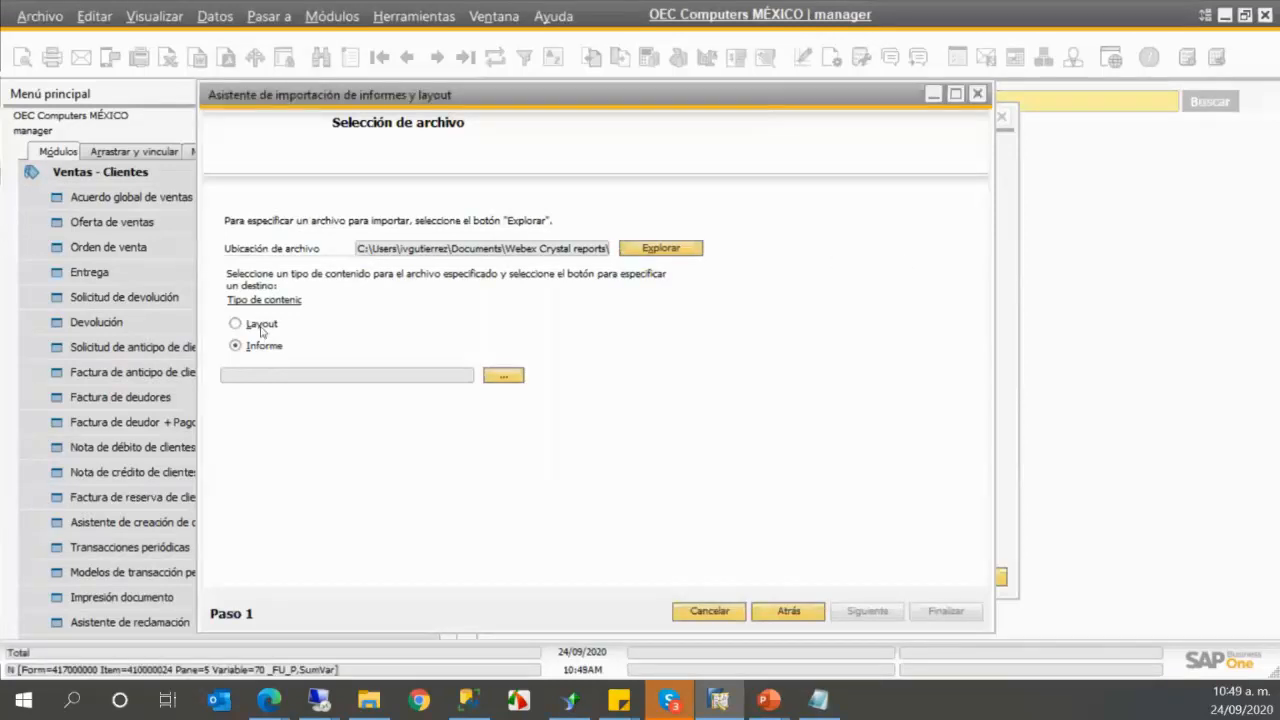
left_click(503, 375)
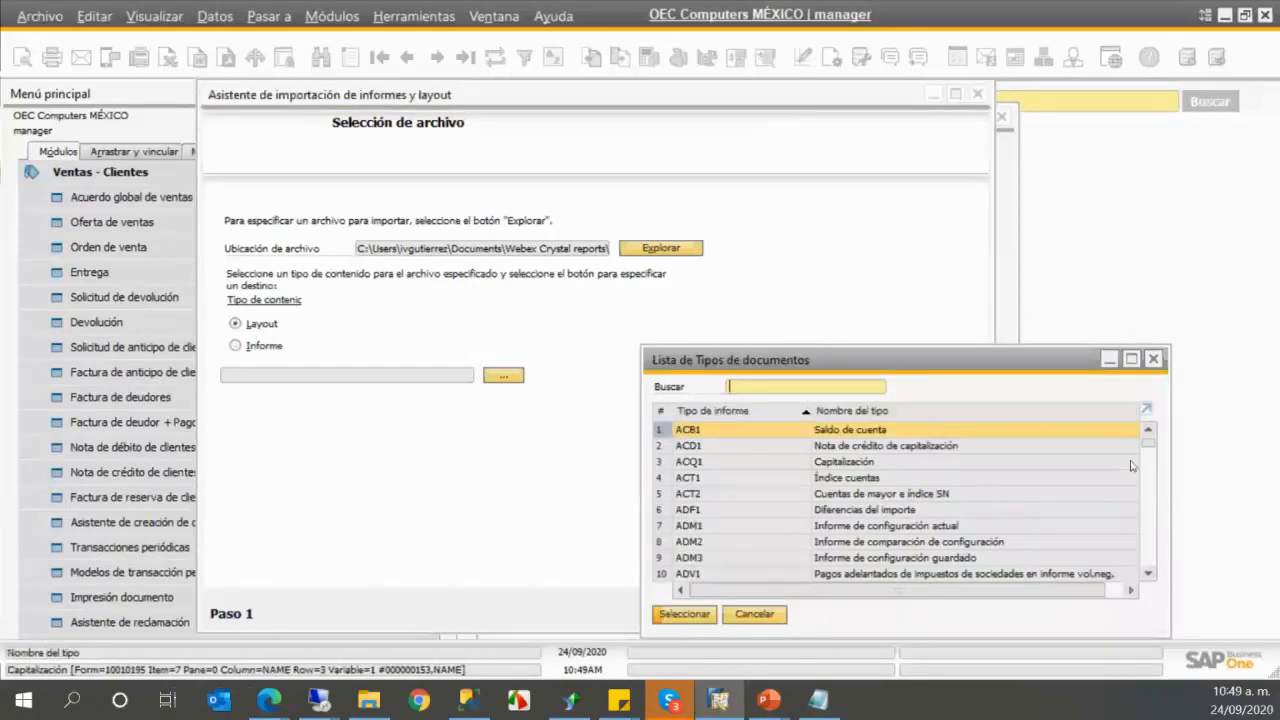
mouse_move(1151, 447)
left_mouse_down()
mouse_move(1152, 490)
mouse_move(1165, 436)
left_mouse_up()
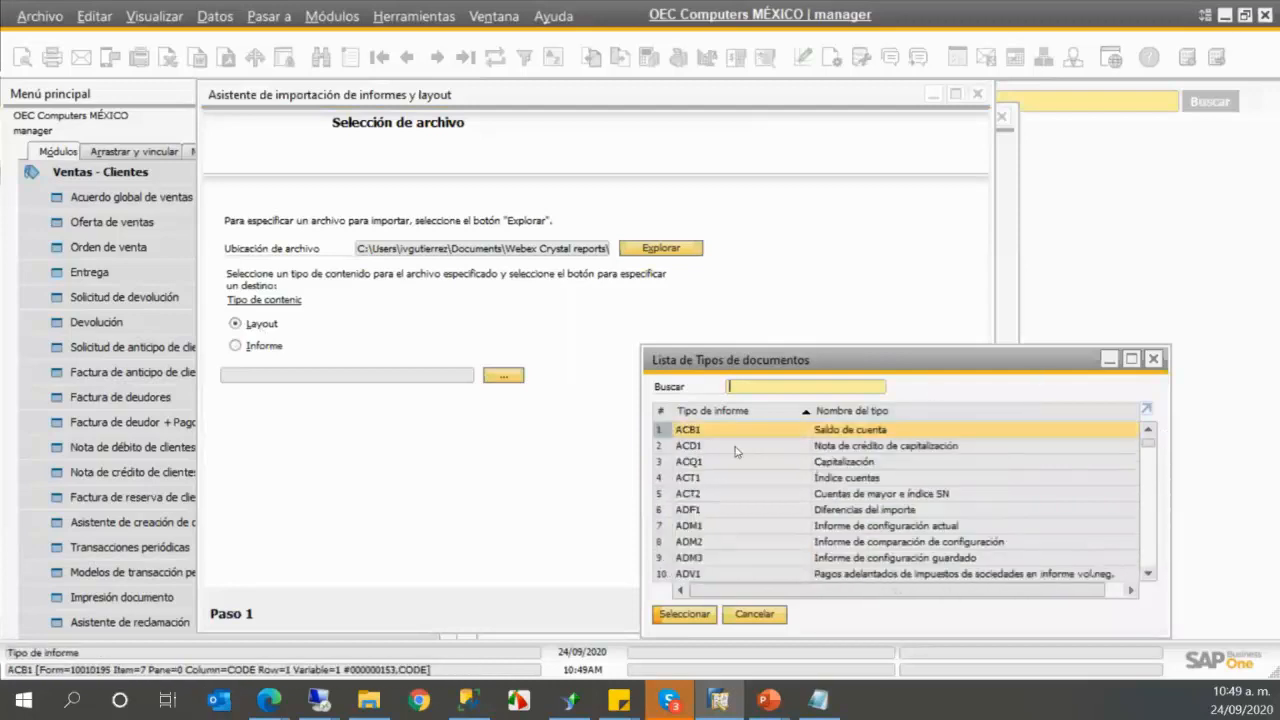
left_click(1152, 359)
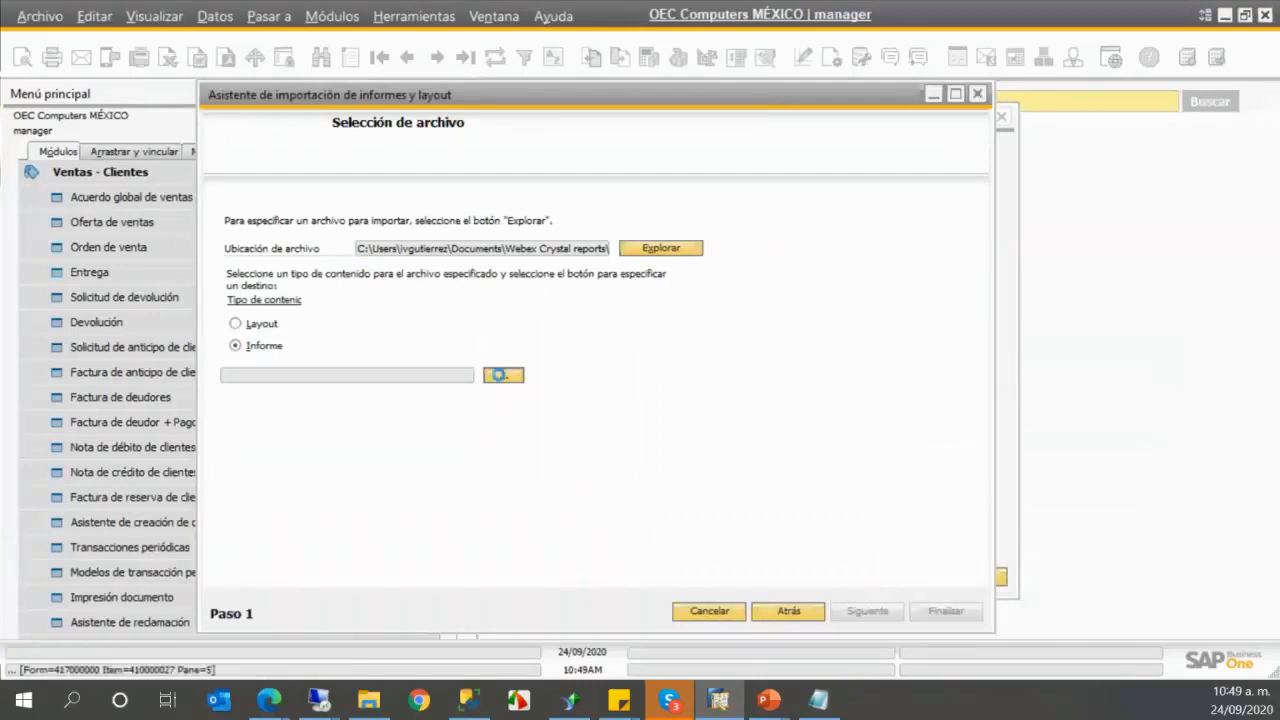
- Import InventarioDia as an Informe into Informes de inventario and close the wizard
left_click(500, 375)
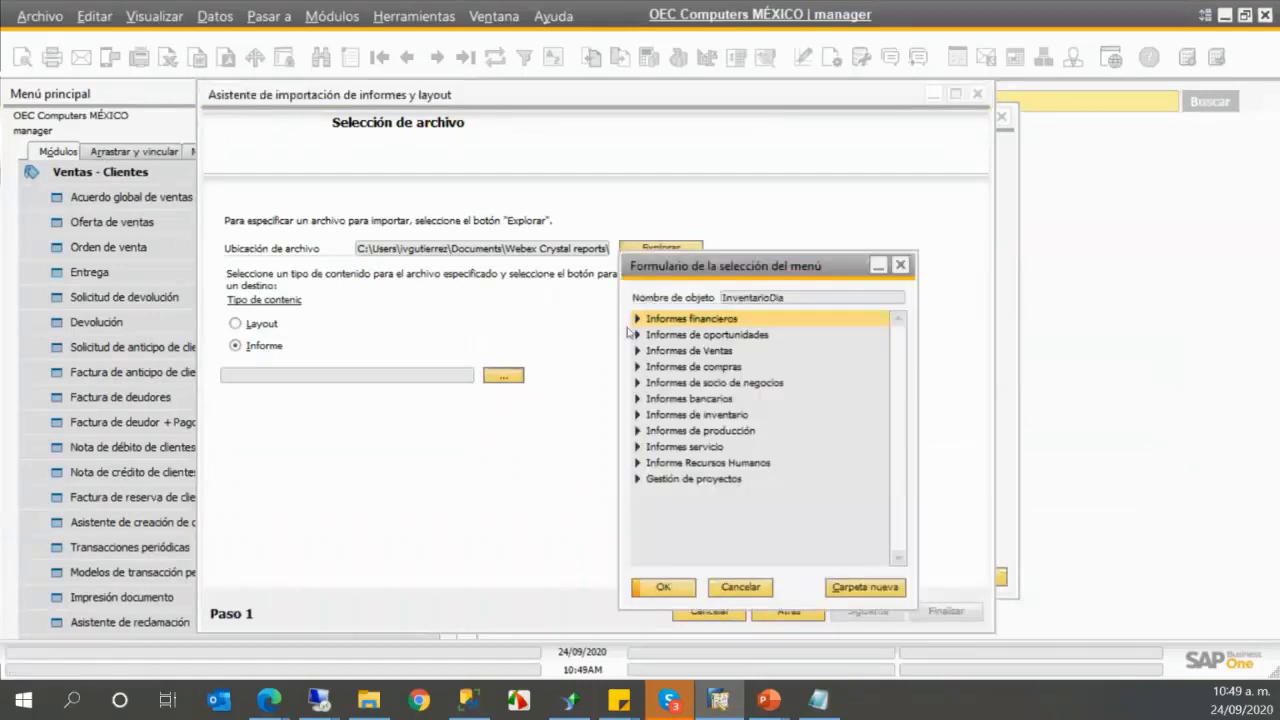
left_click(716, 419)
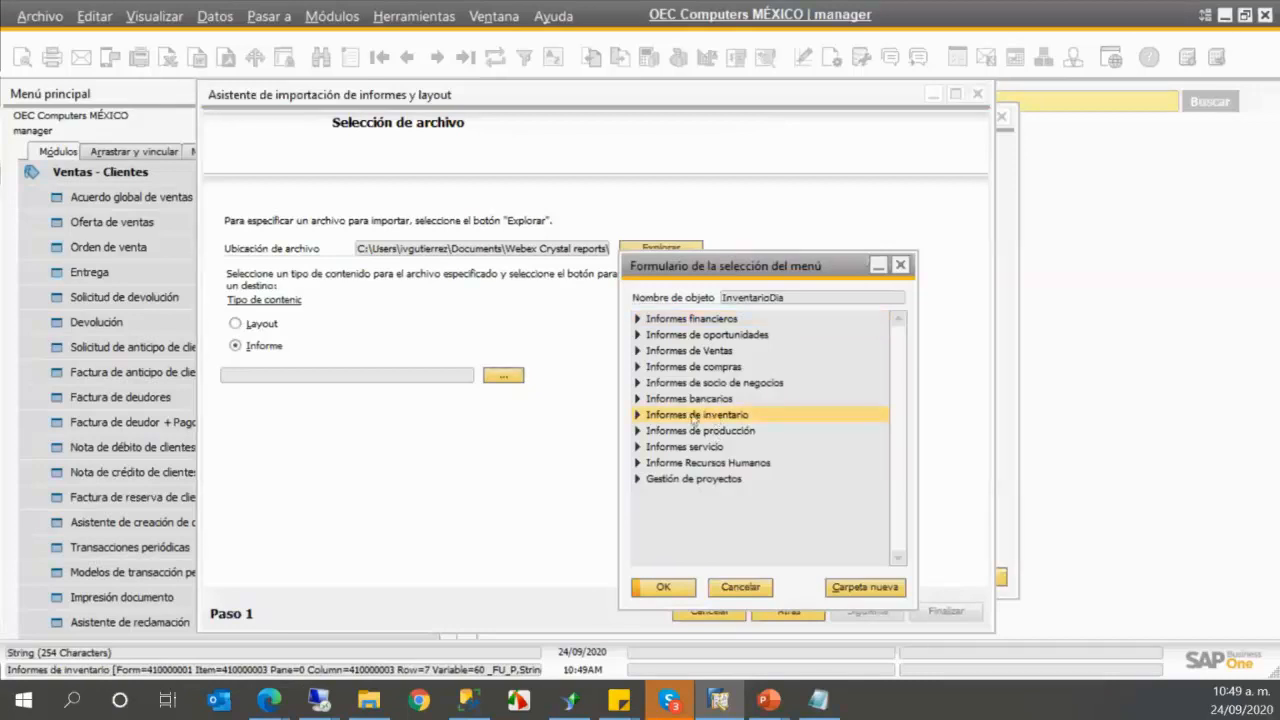
left_click(663, 588)
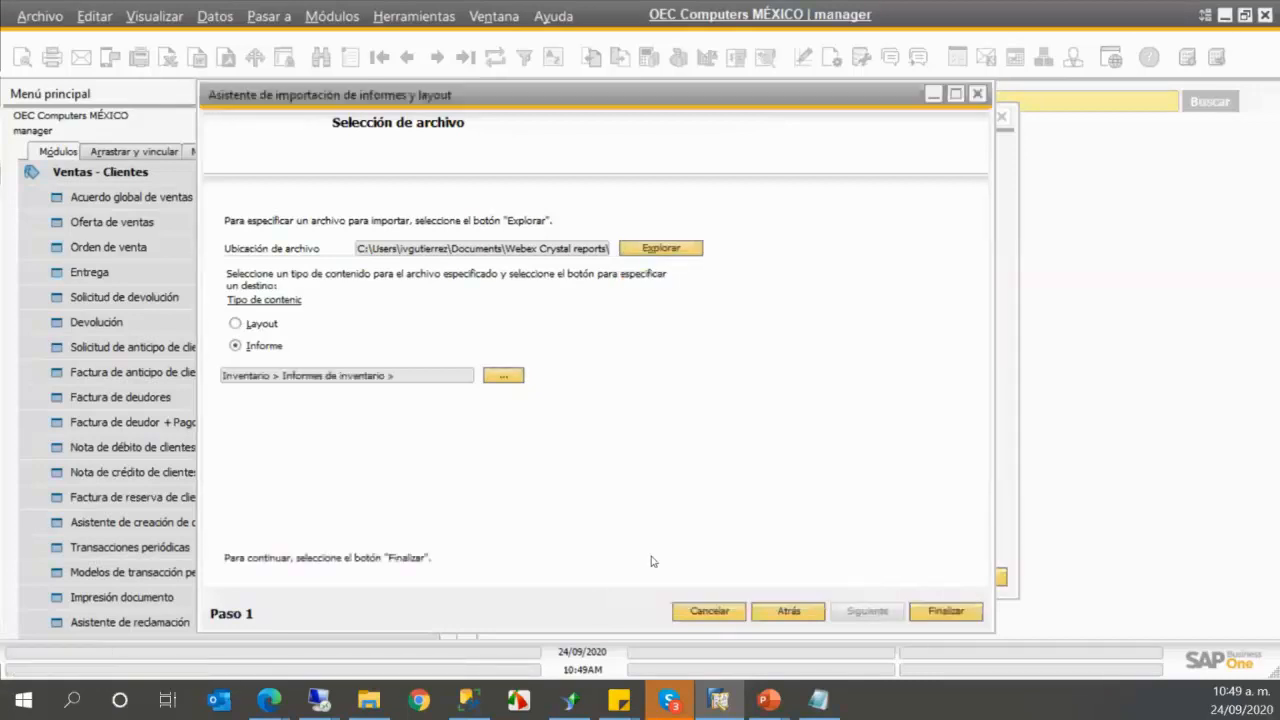
left_click(943, 611)
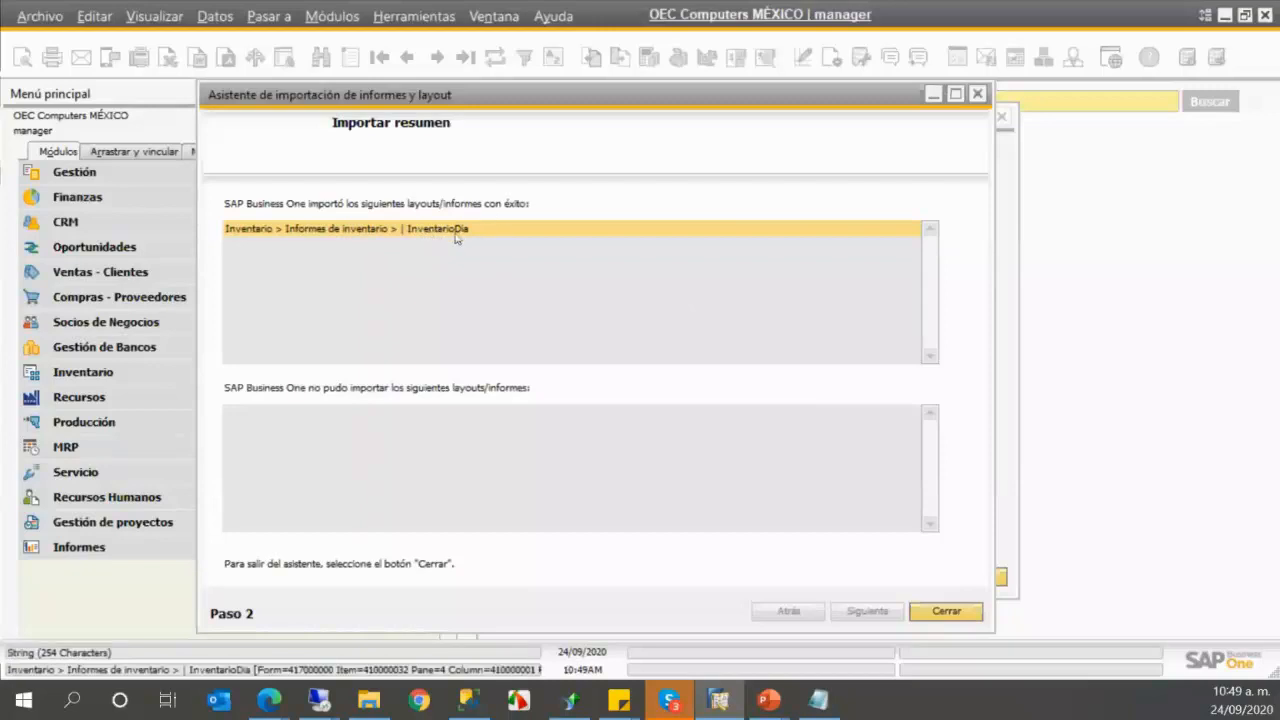
left_click(940, 612)
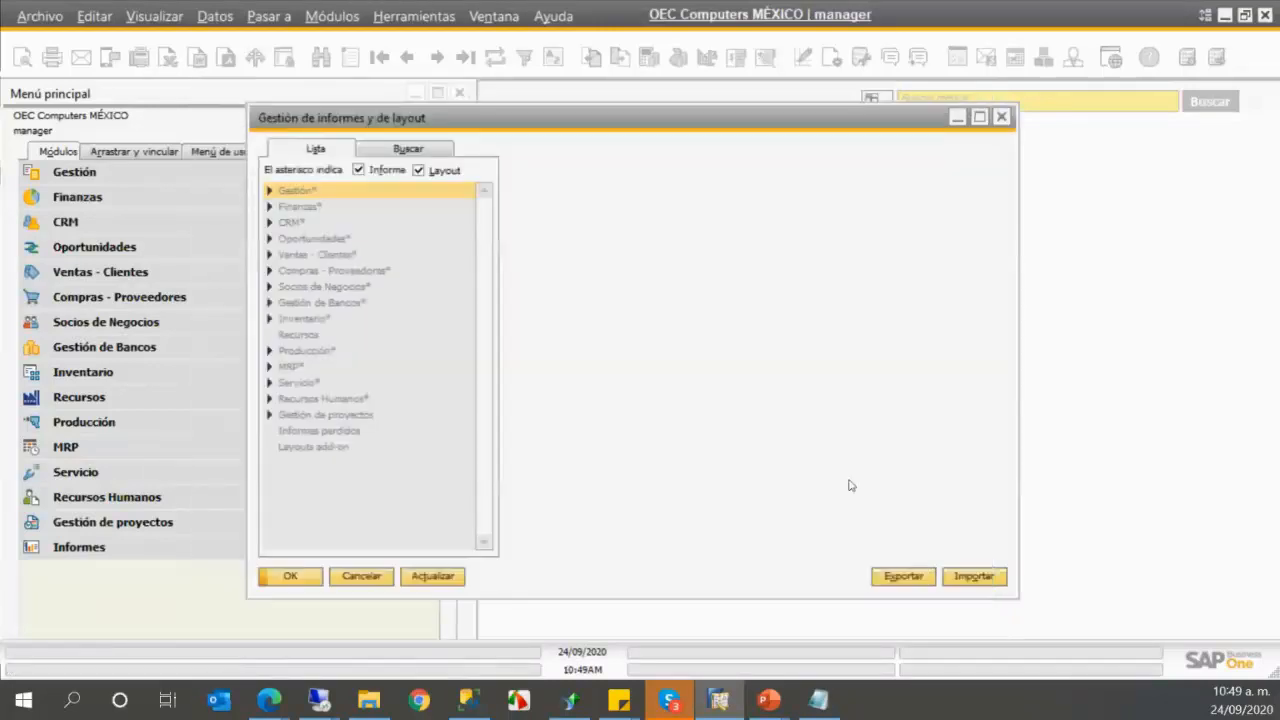
- Move the report management window aside and open the InventarioDia report from the Inventario module's Informes de inventario
left_click_drag(701, 126, 970, 129)
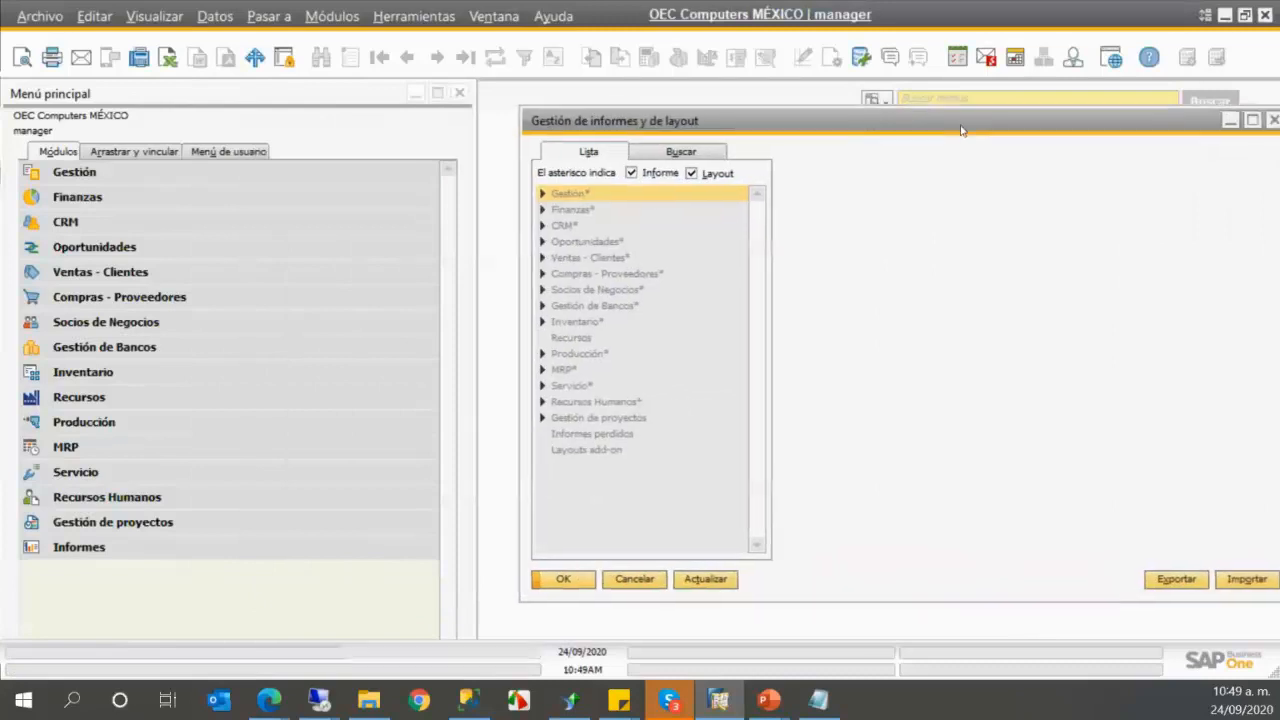
left_click(153, 373)
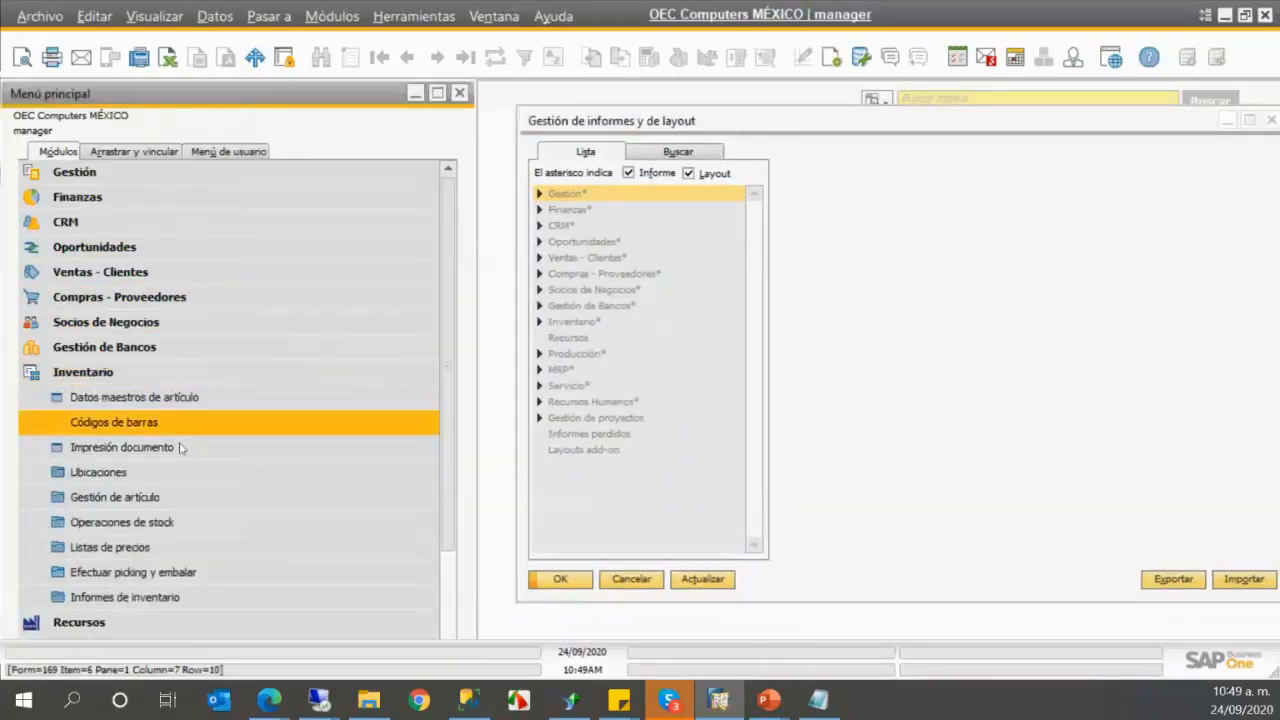
left_click(175, 594)
scroll(207, 518, "down", 4)
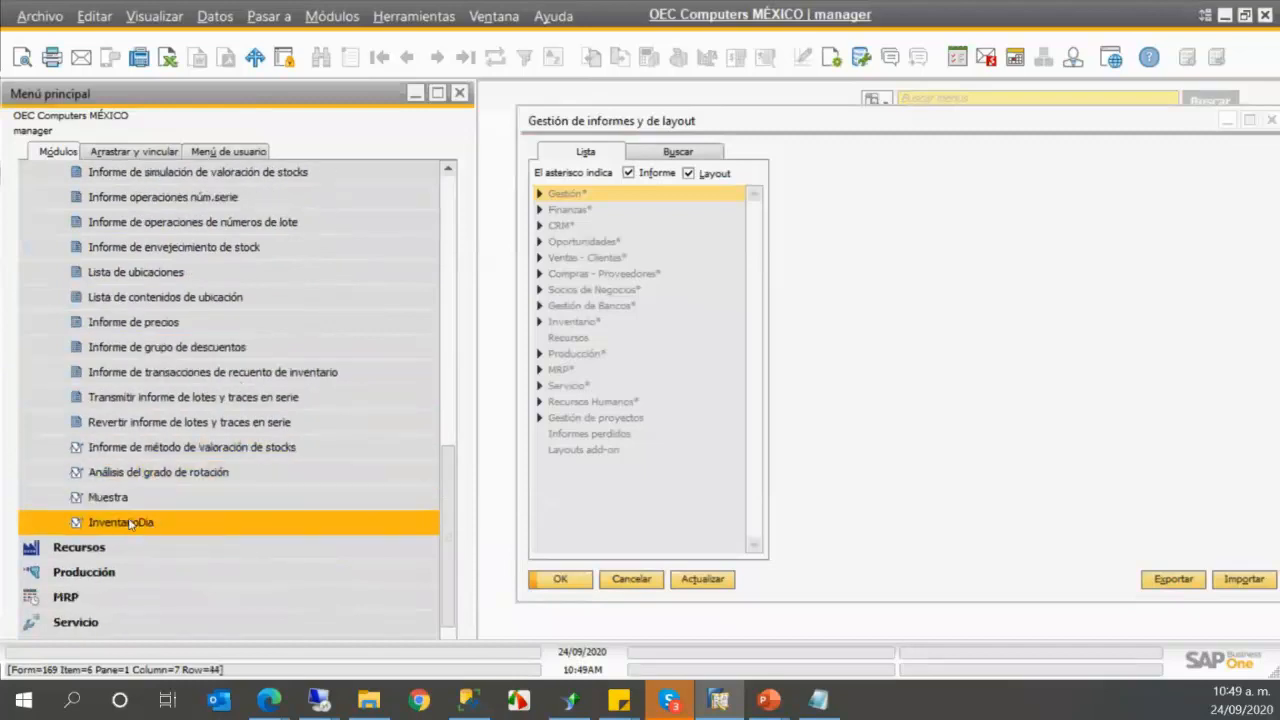
left_click(125, 526)
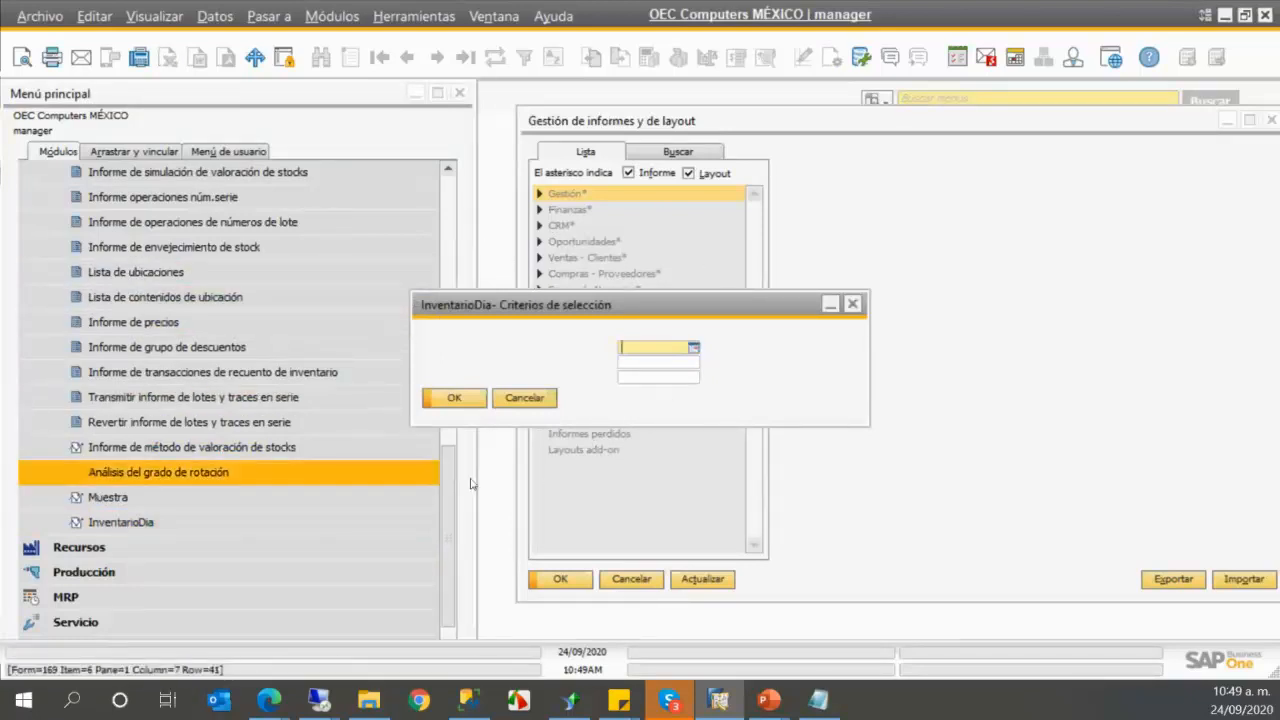
- Run InventarioDia with the date 24/09/2020, starting item "a" and ending item "b"
left_click(661, 362)
type("a")
left_click(645, 378)
type("b")
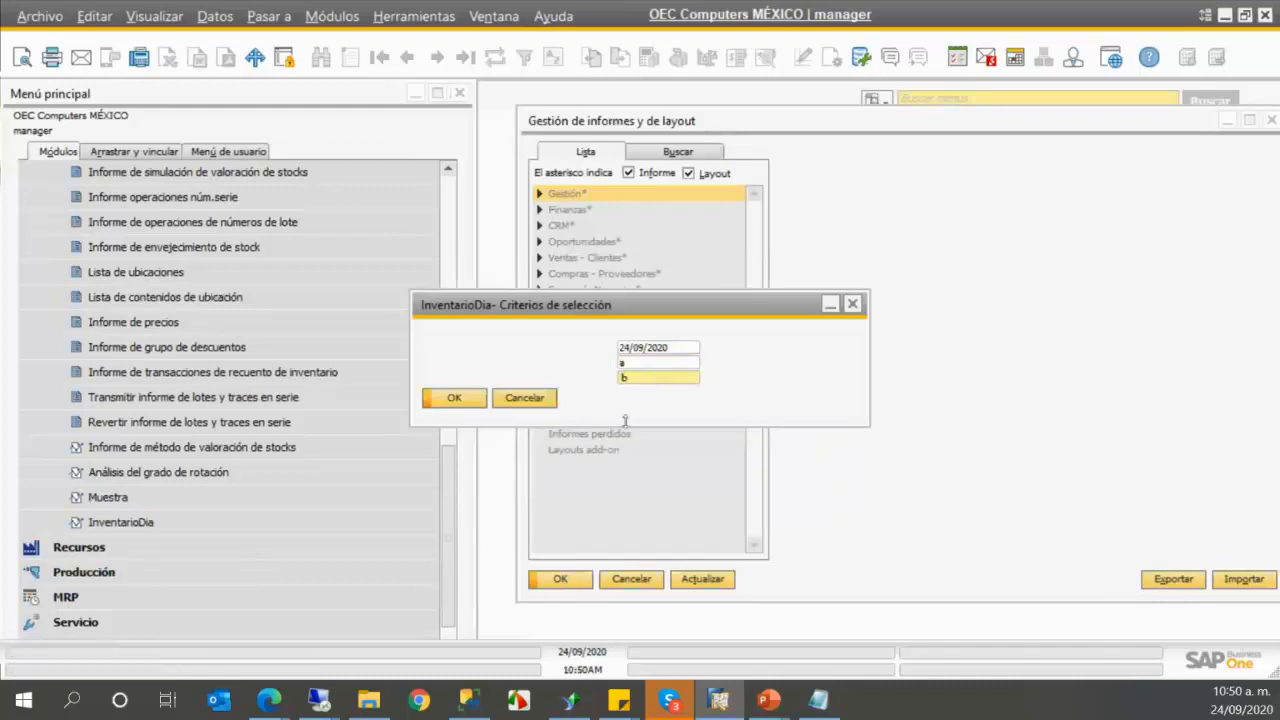
left_click(457, 402)
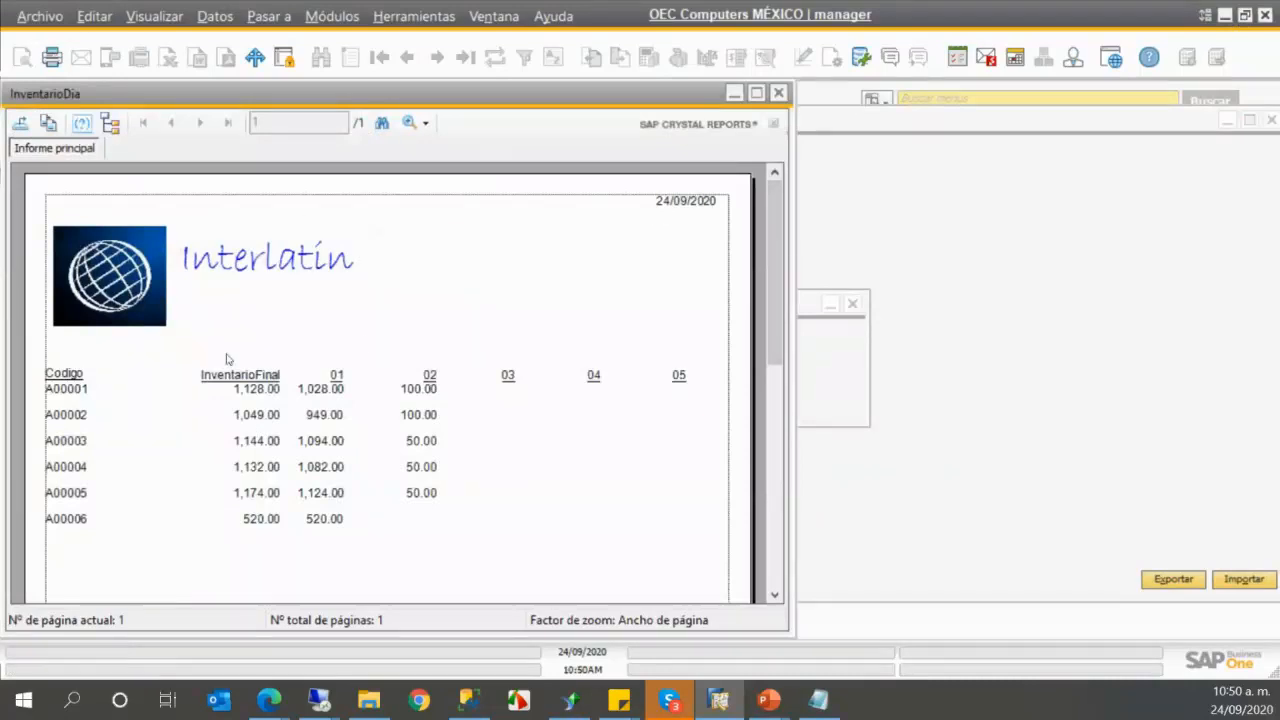
- Review the item codes and warehouse quantities in the InventarioDia report, then close it and its selection criteria
scroll(372, 340, "down", 3)
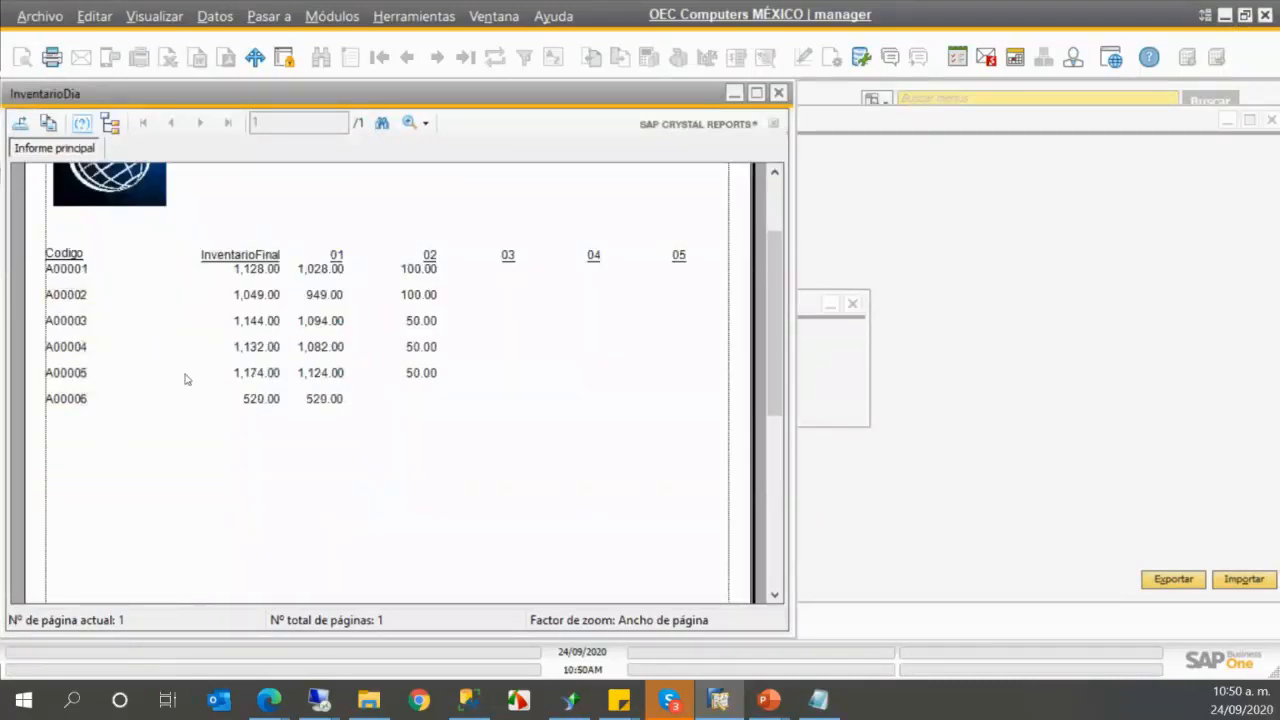
scroll(150, 350, "down", 1)
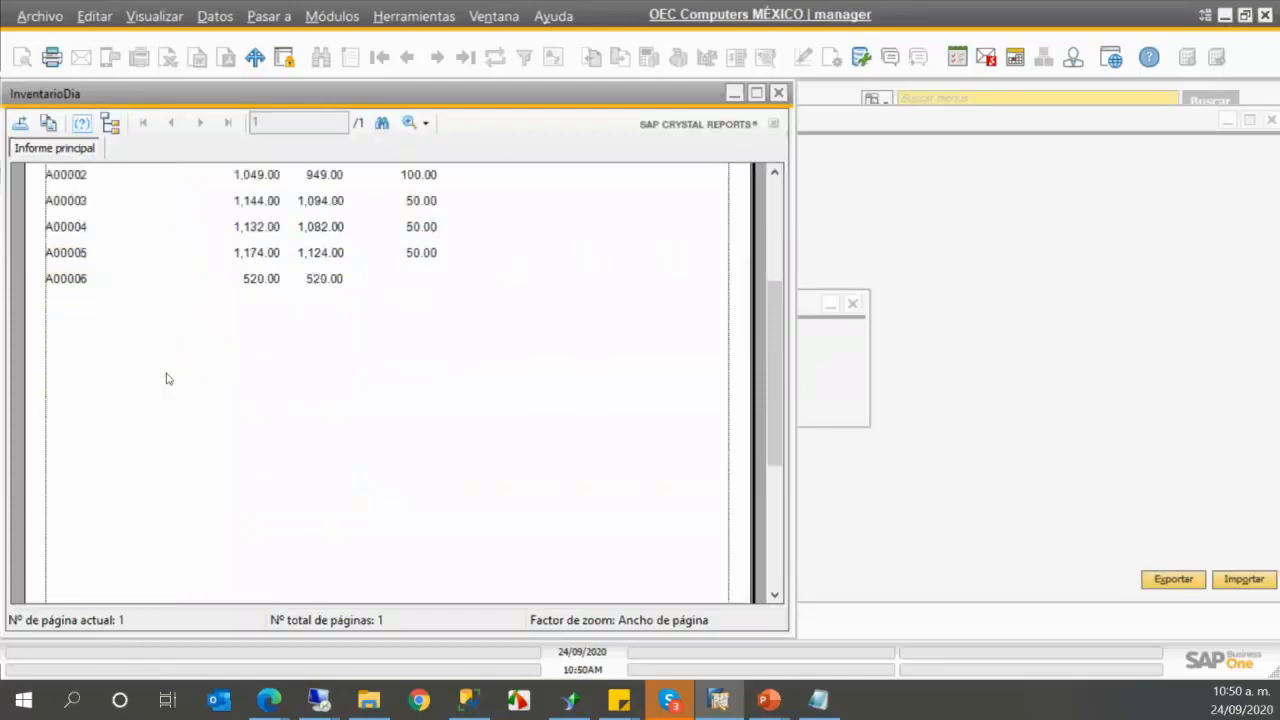
scroll(168, 370, "up", 4)
left_click(778, 93)
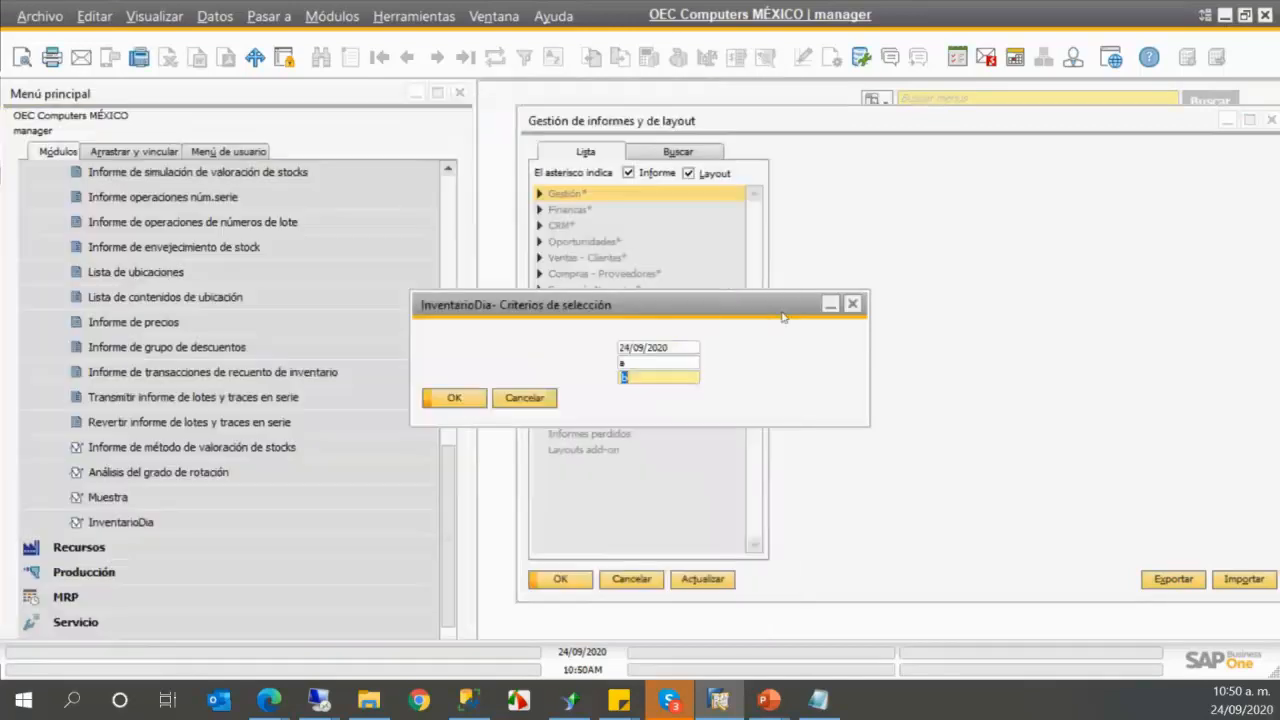
left_click(852, 303)
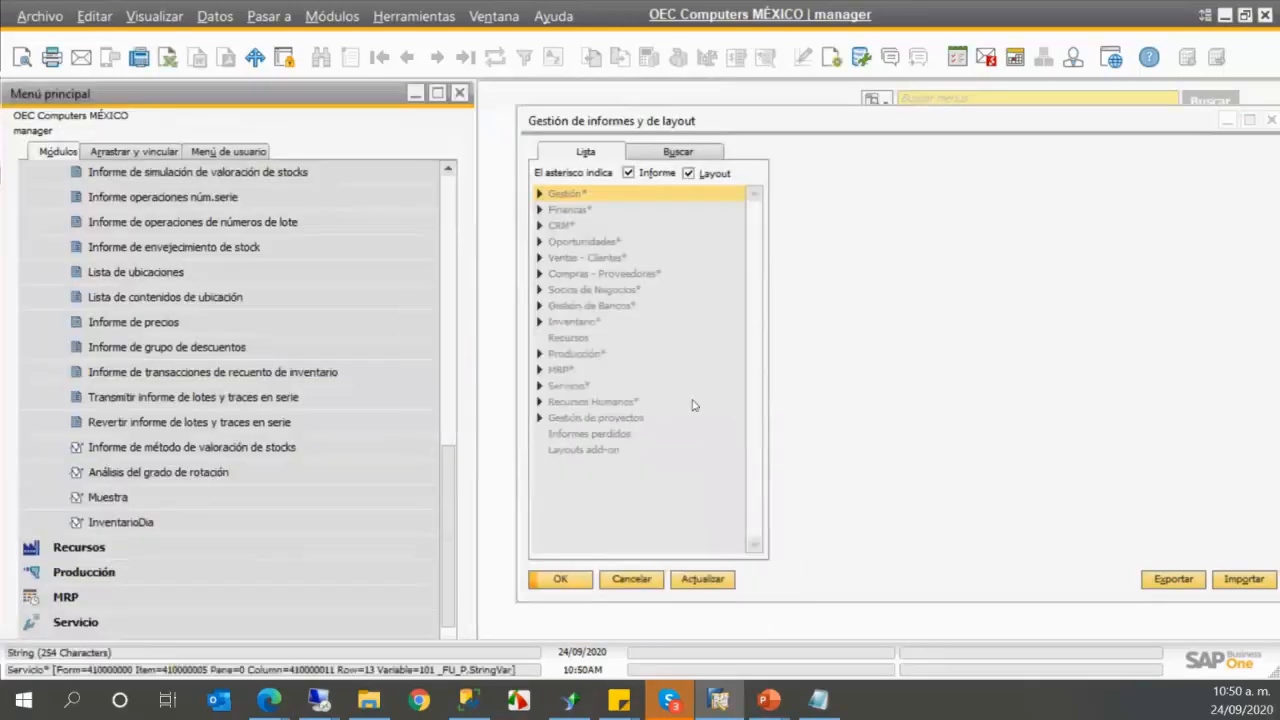
left_click(568, 702)
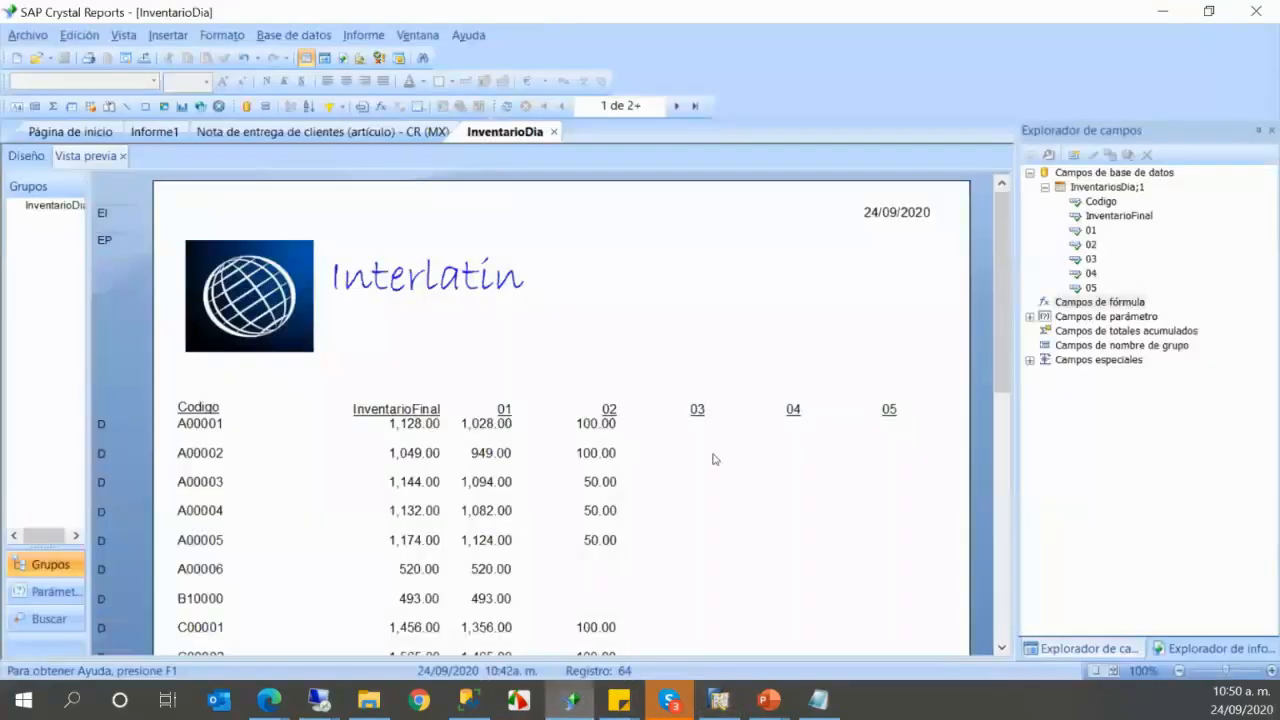
left_click(1030, 316)
right_click(1095, 331)
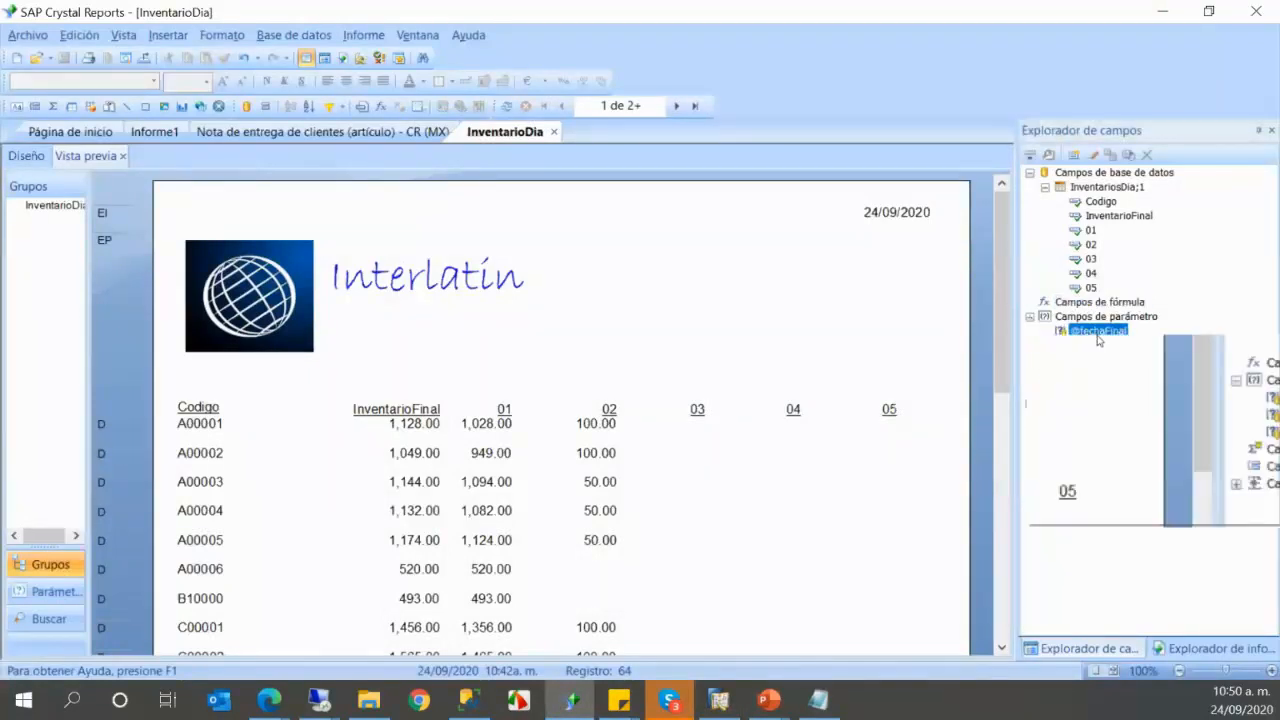
left_click(1080, 346)
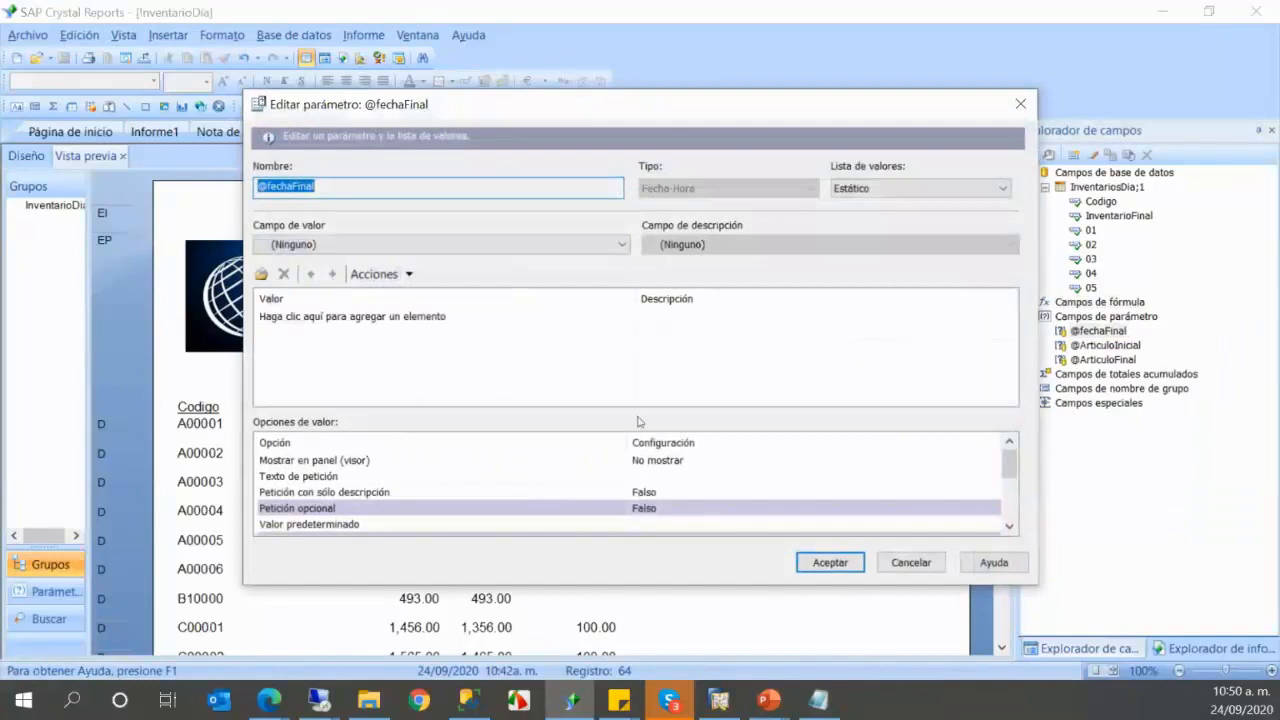
left_click(1020, 103)
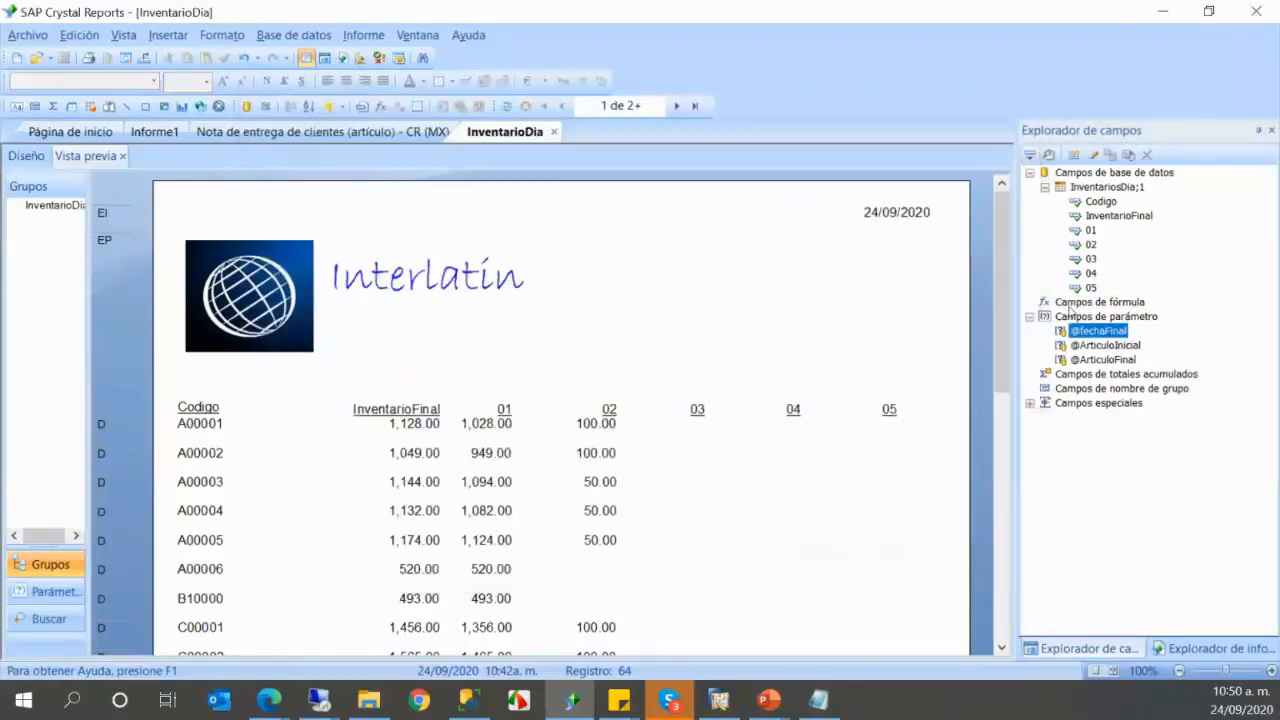
right_click(1085, 335)
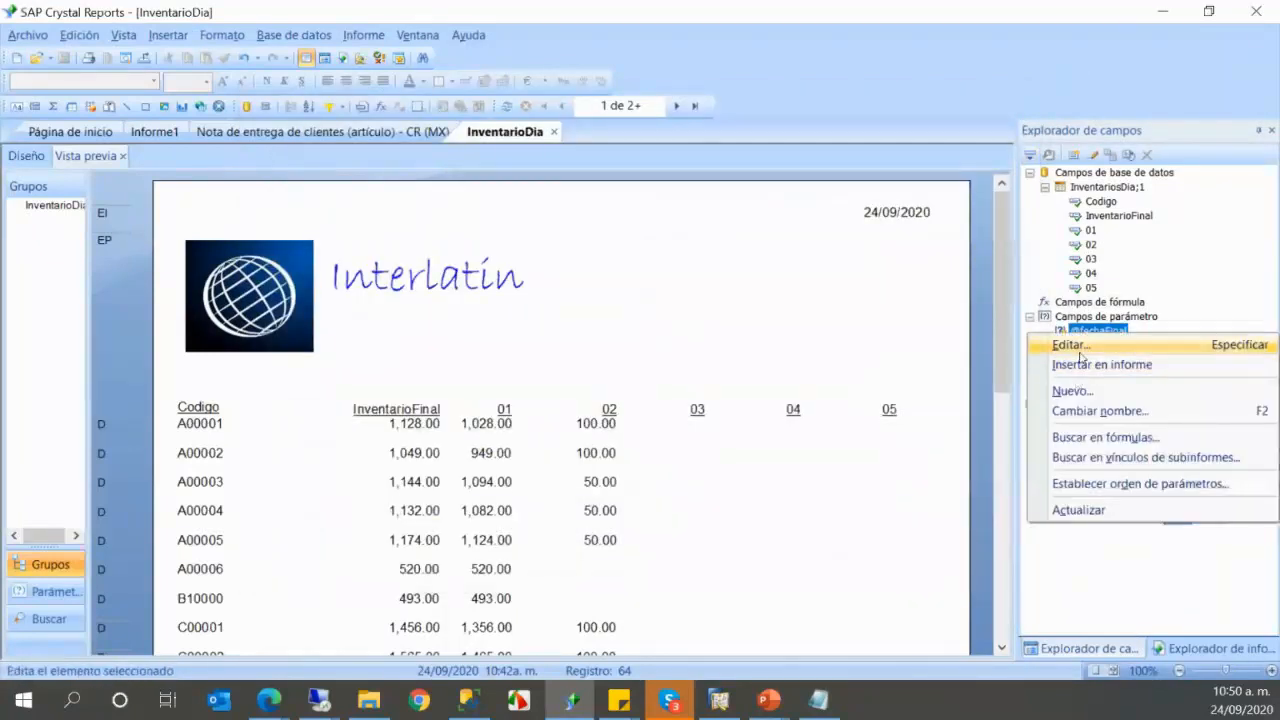
left_click(1080, 346)
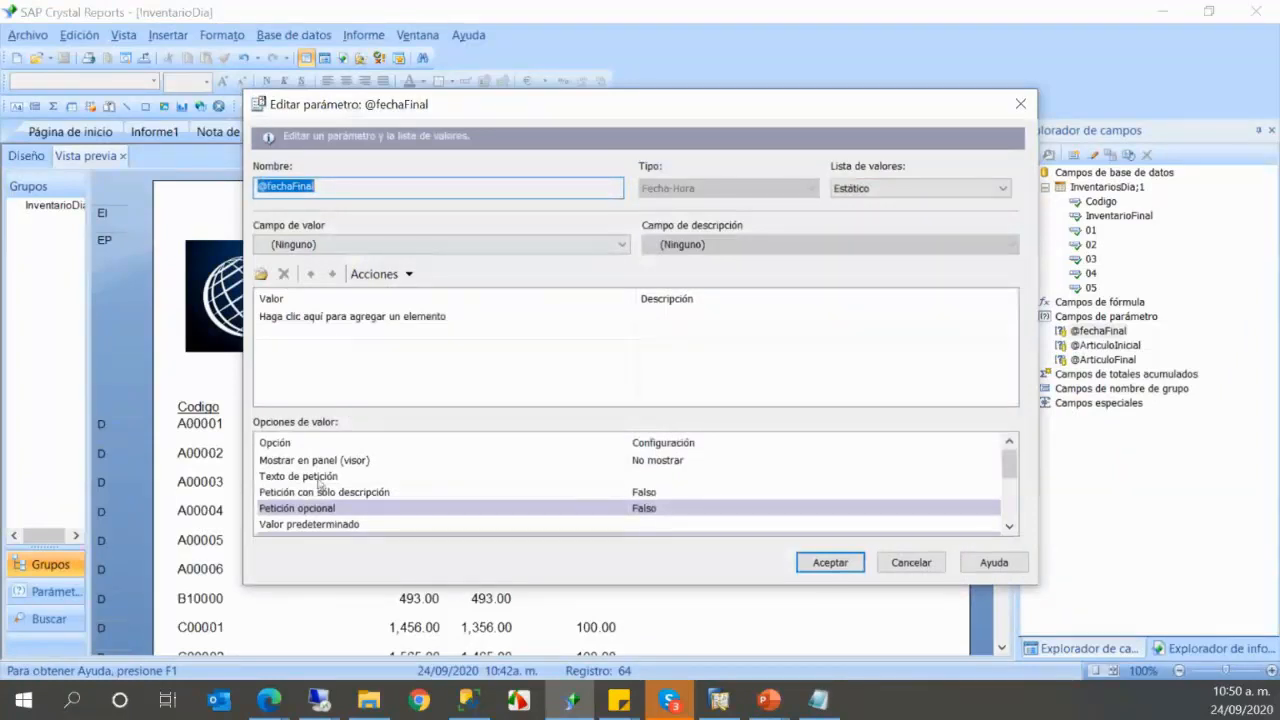
left_click(648, 476)
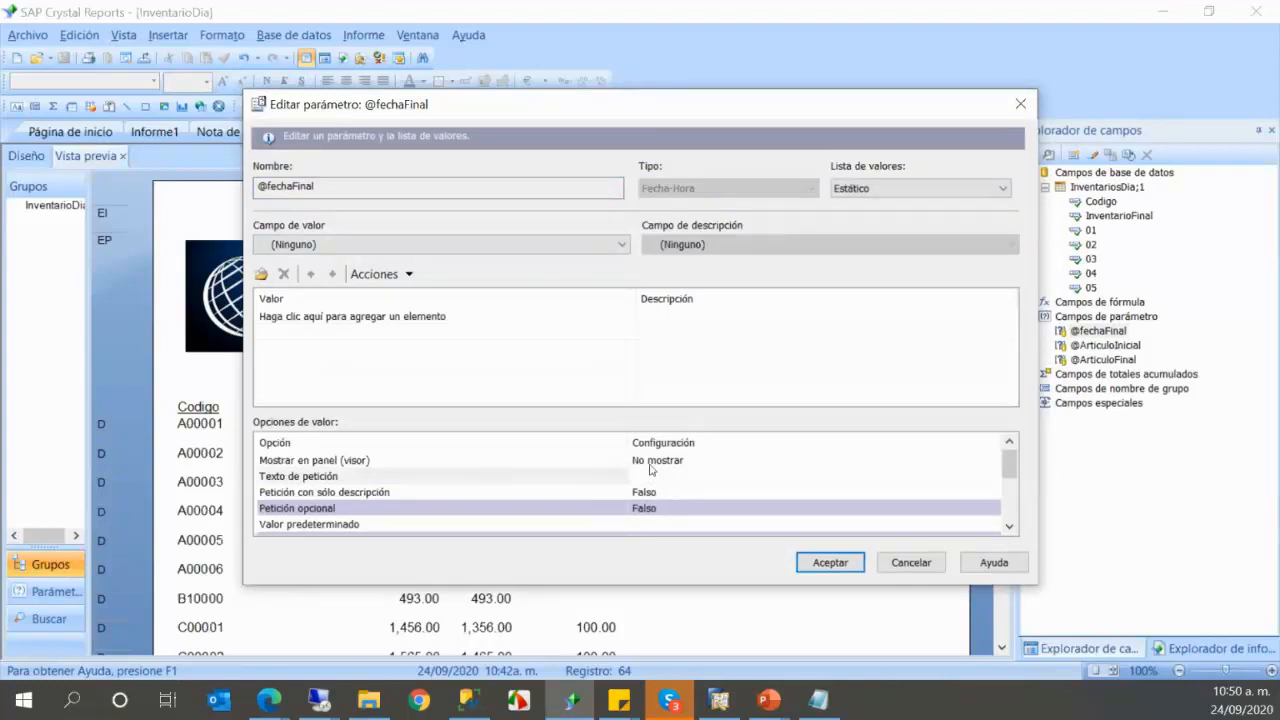
type("Fecha")
key("Return")
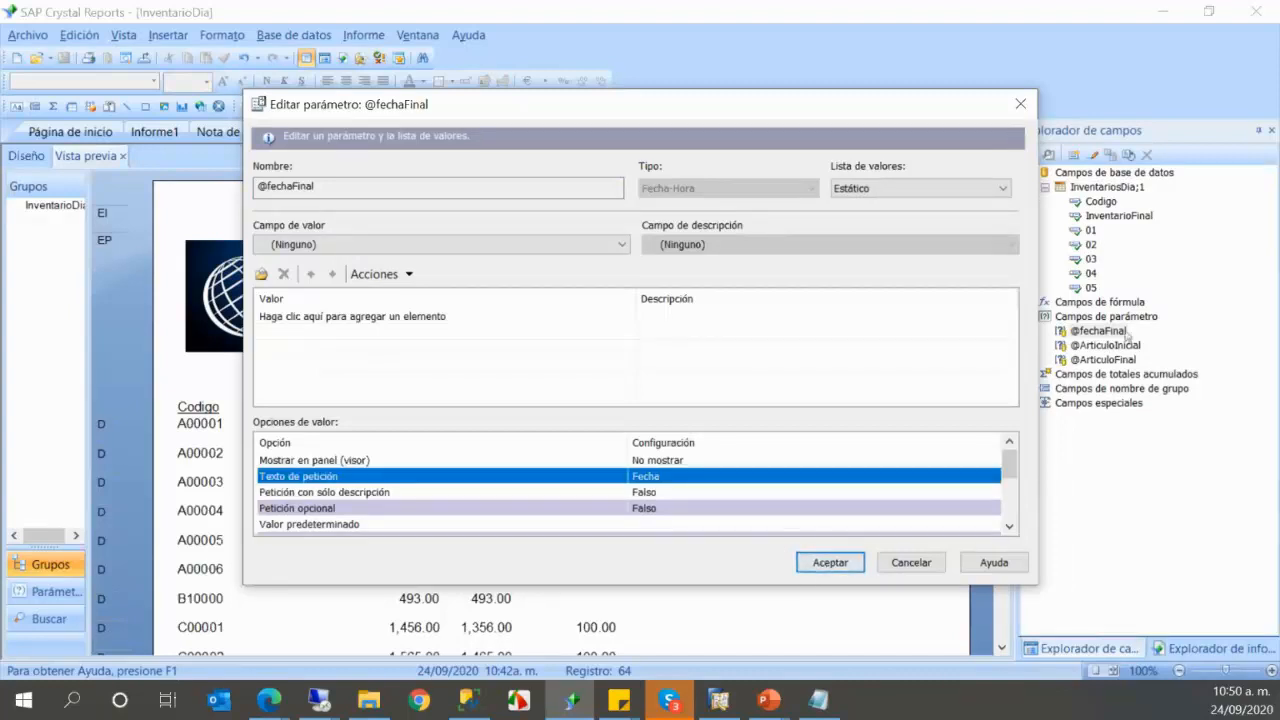
left_click(830, 563)
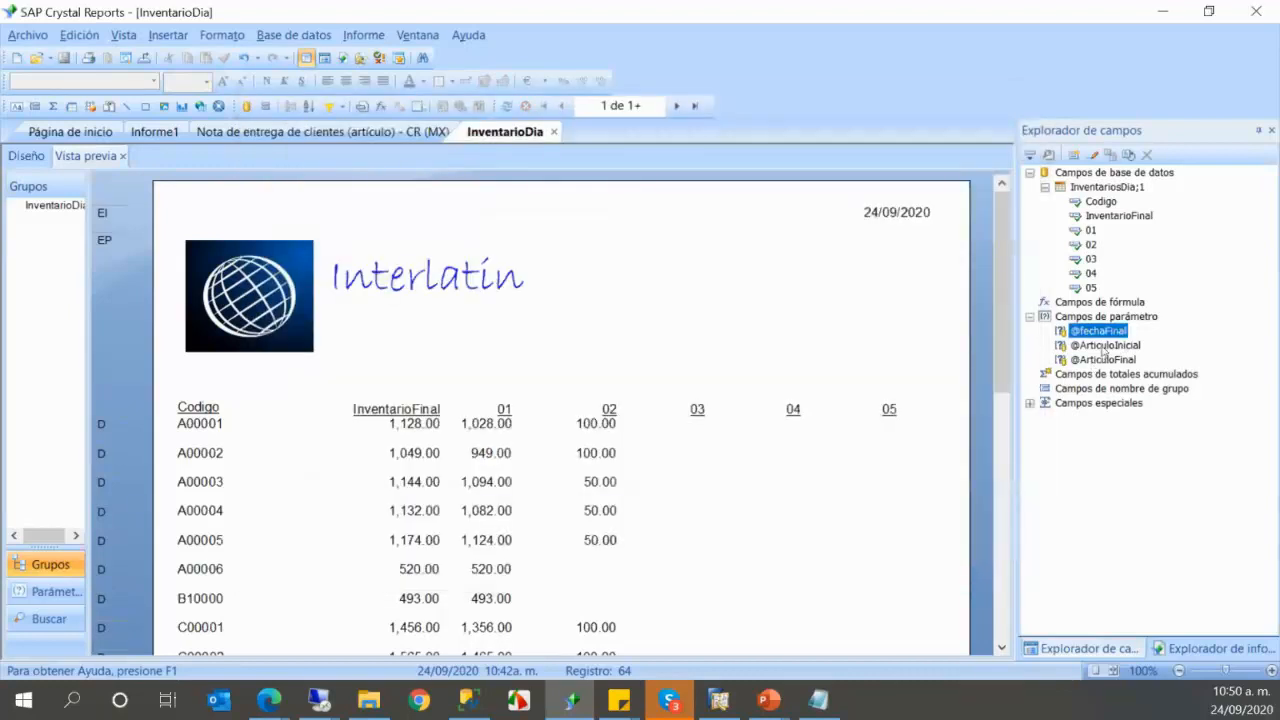
right_click(1104, 347)
left_click(1114, 361)
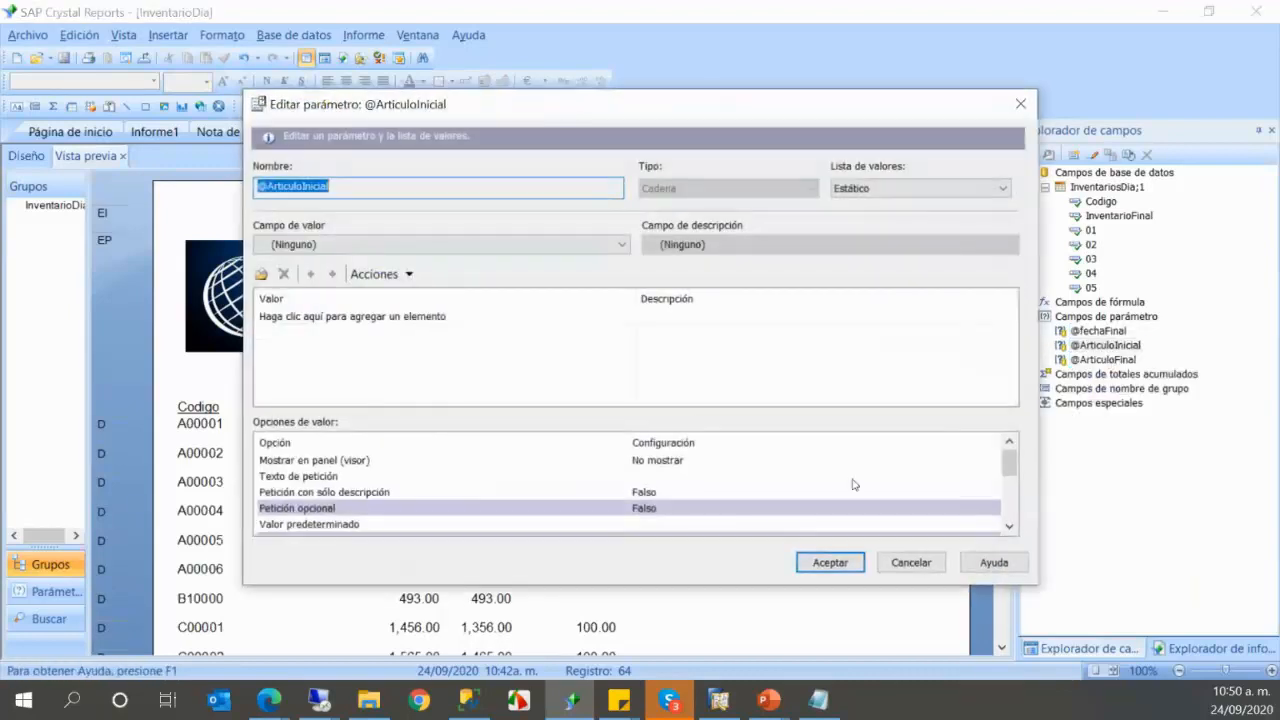
left_click(663, 477)
type("Articulo inicial")
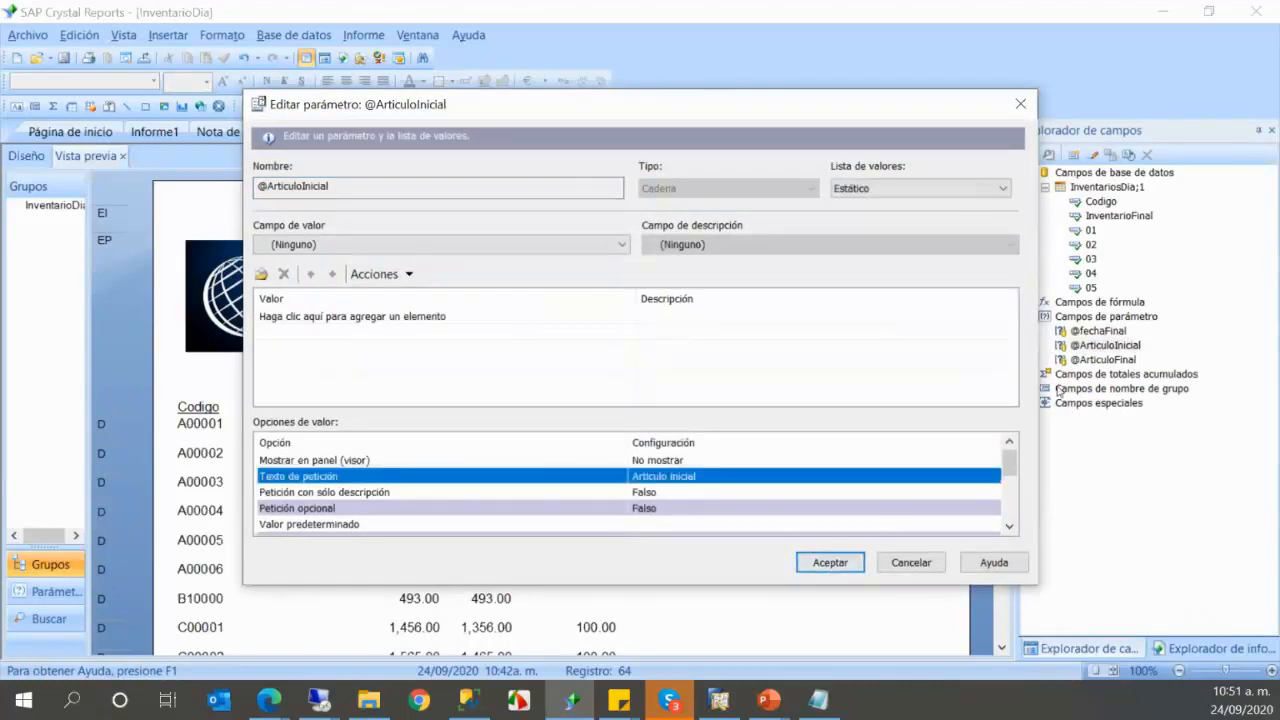
left_click(836, 567)
left_click(1105, 359)
right_click(1105, 359)
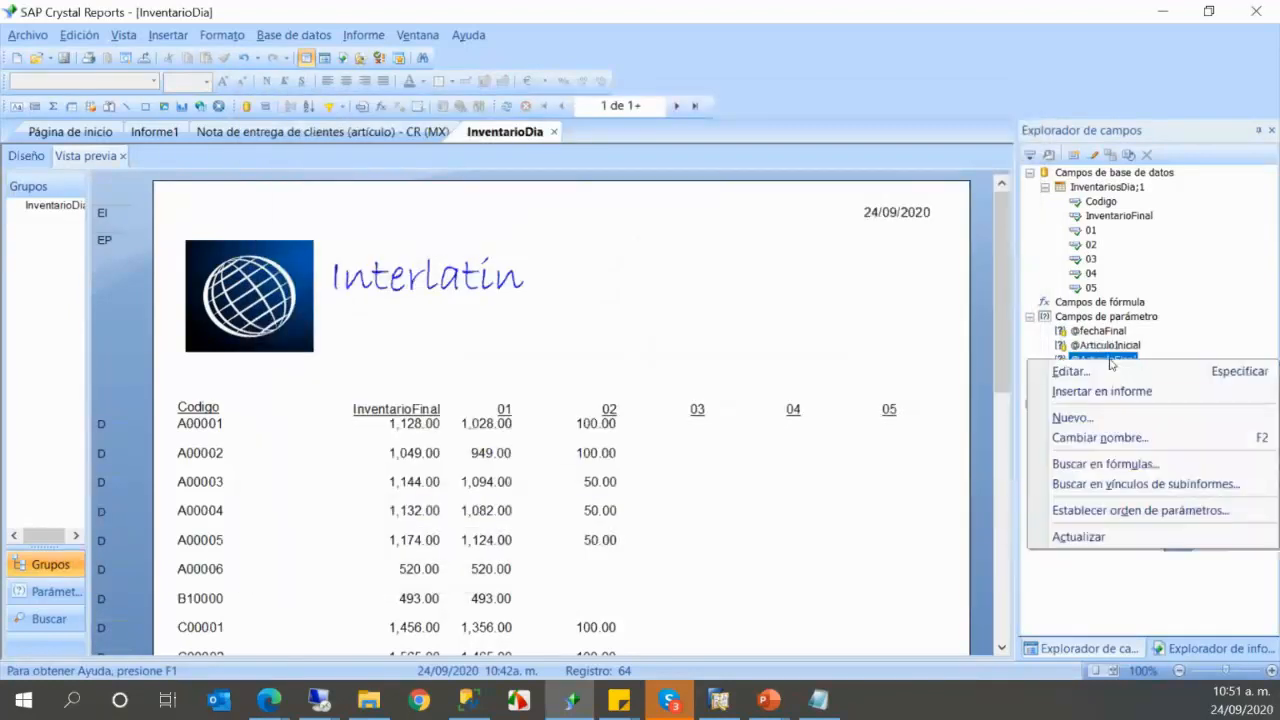
left_click(1066, 370)
left_click(681, 476)
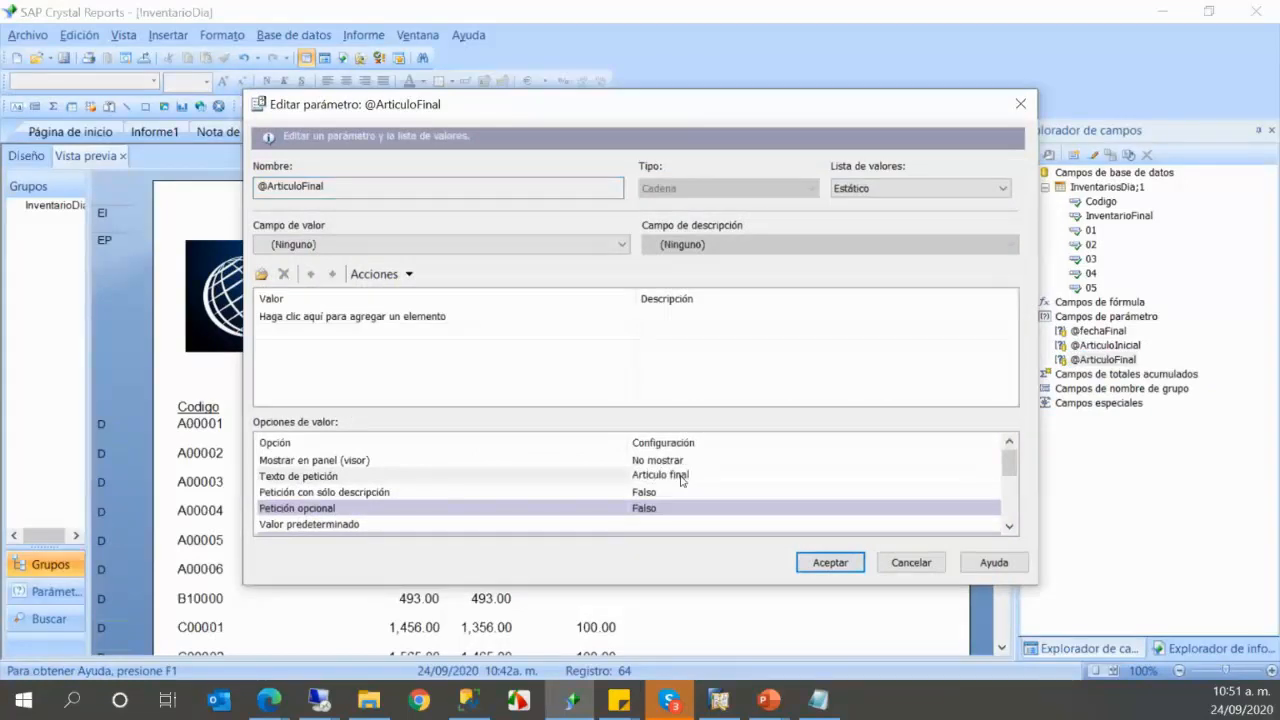
left_click(809, 568)
left_click(826, 566)
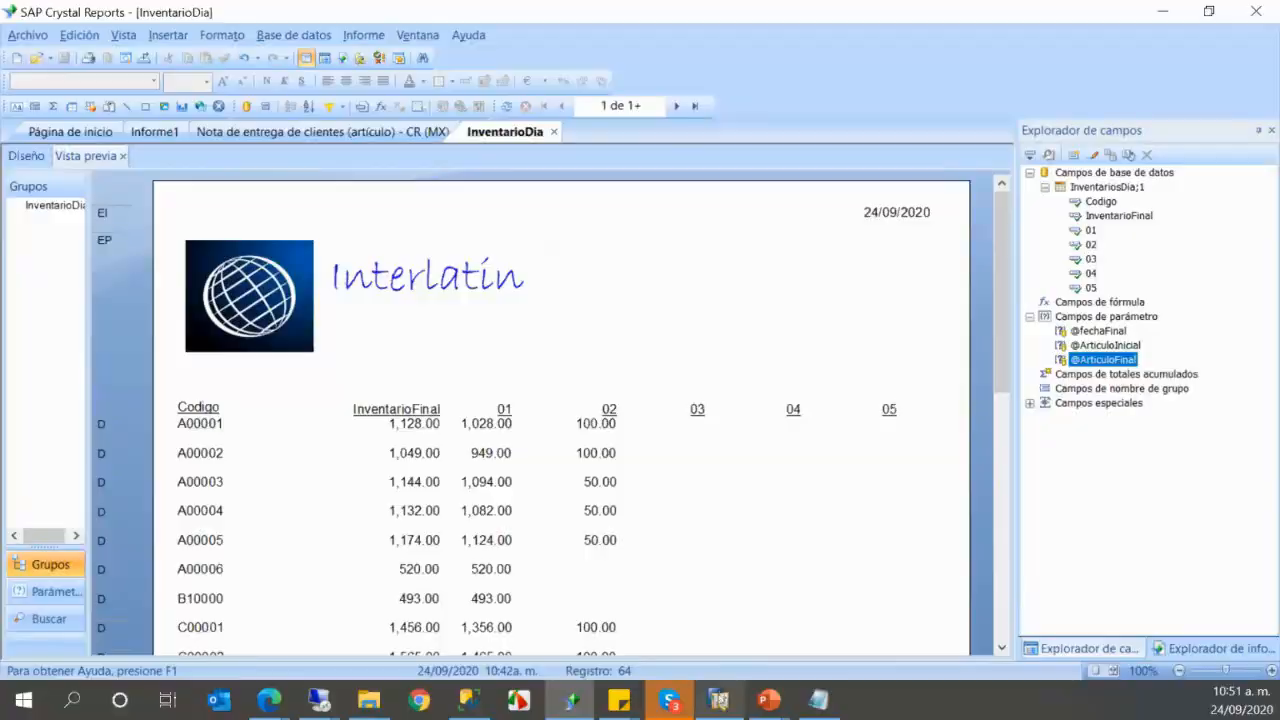
- Switch to SAP Business One, start the report import wizard and choose the InventarioDia file from Documentos > Webex Crystal reports
left_click(719, 699)
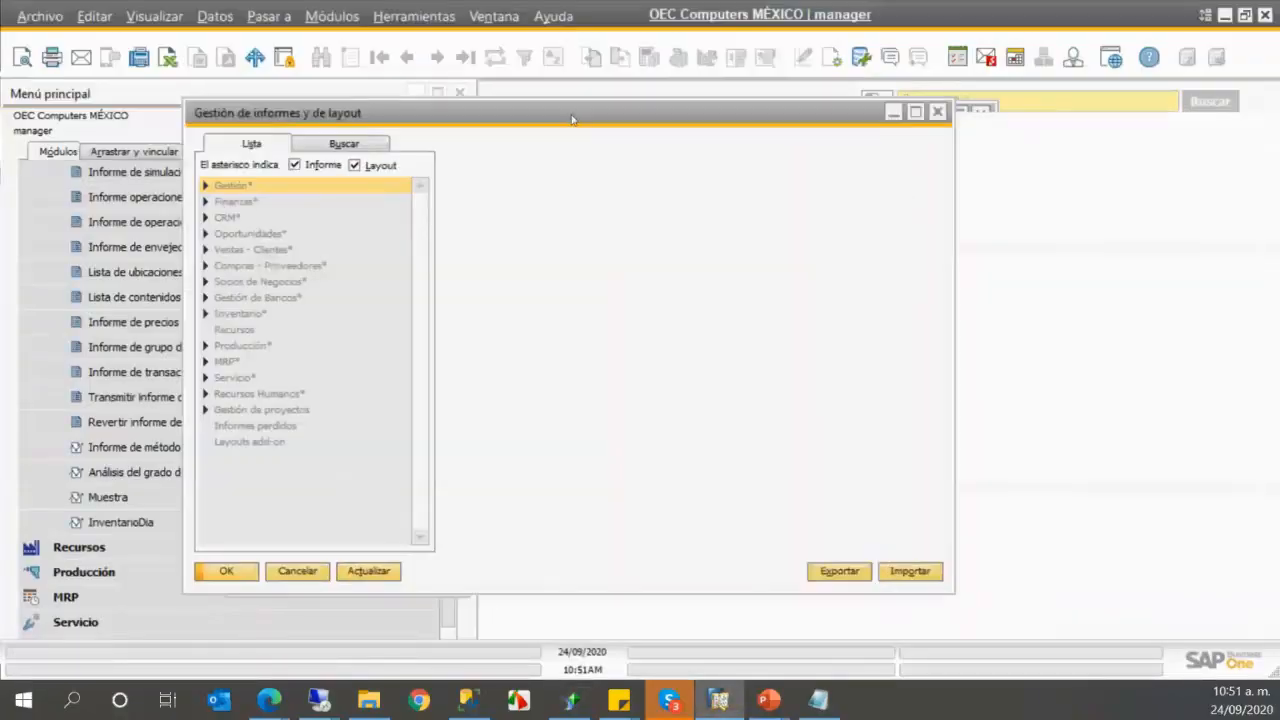
left_click(880, 576)
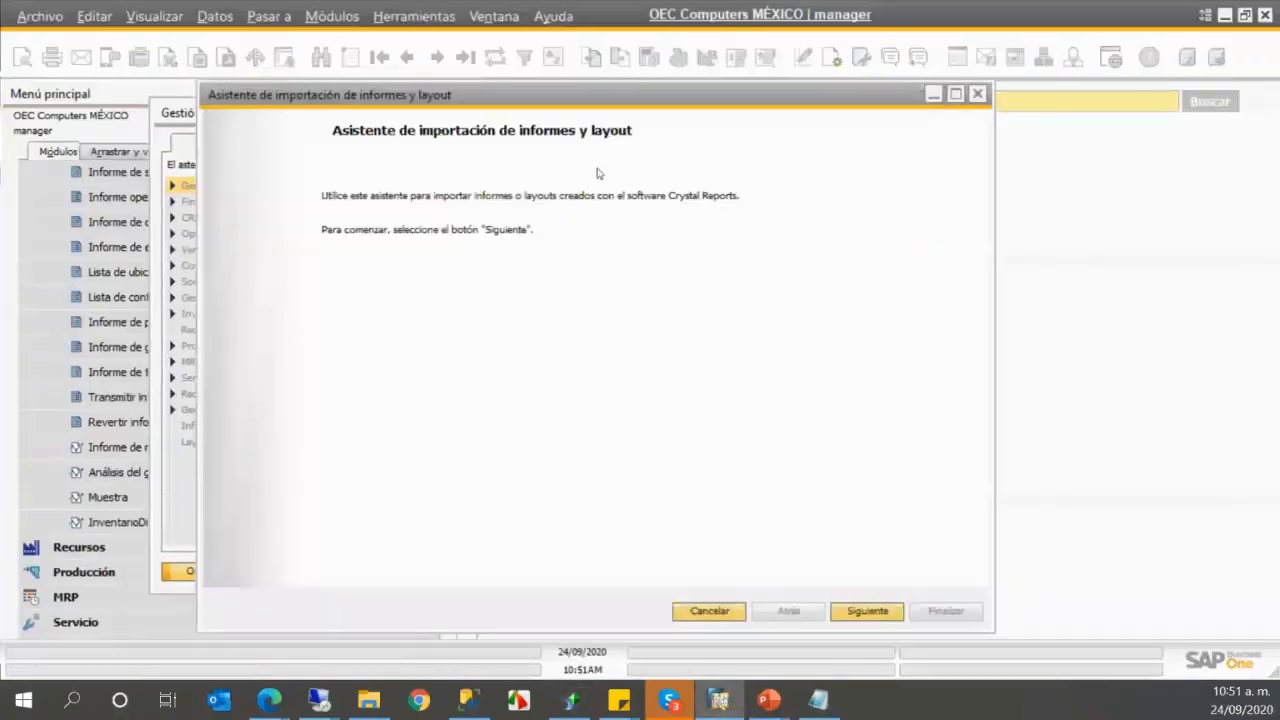
left_click(868, 614)
left_click(672, 258)
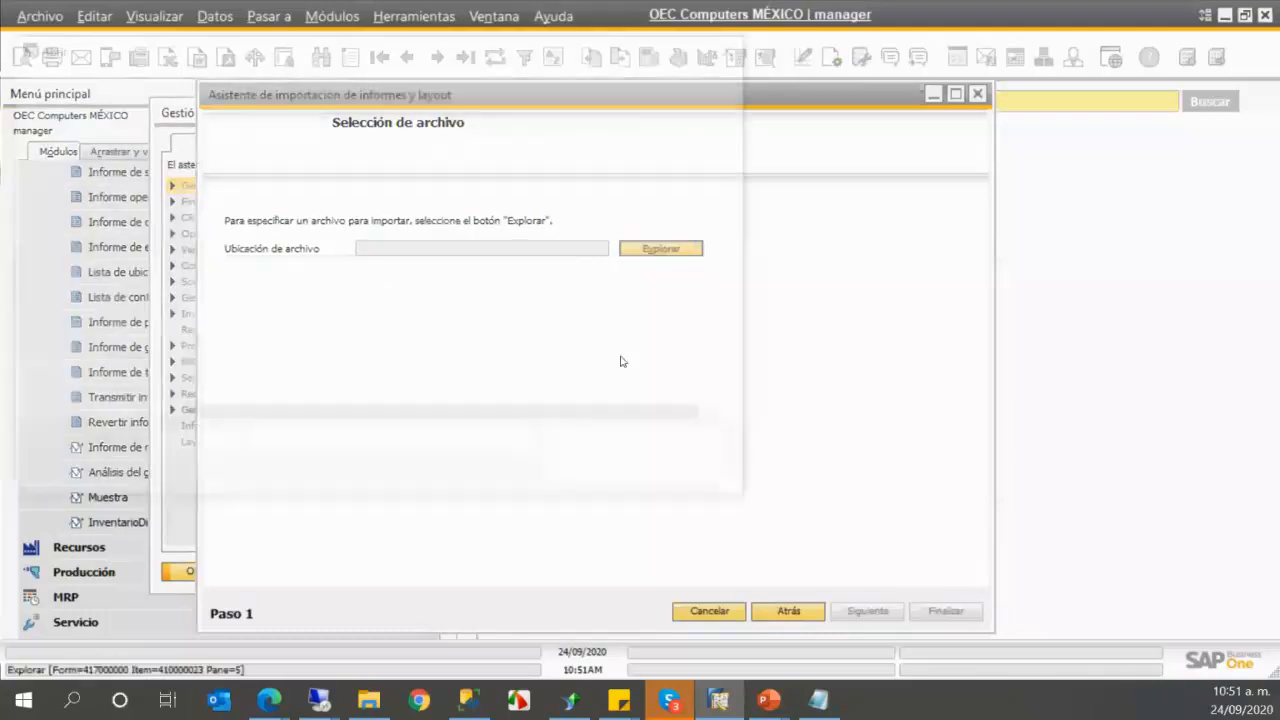
left_click(97, 276)
scroll(363, 305, "down", 5)
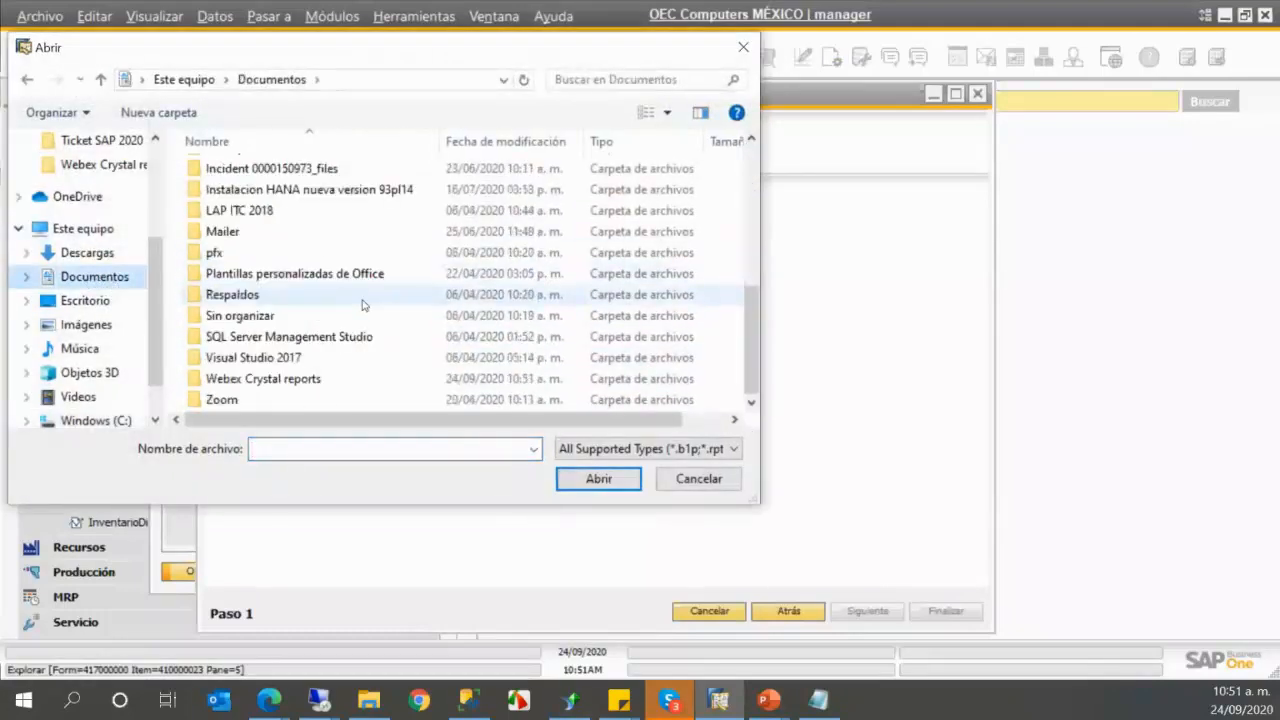
double_click(285, 378)
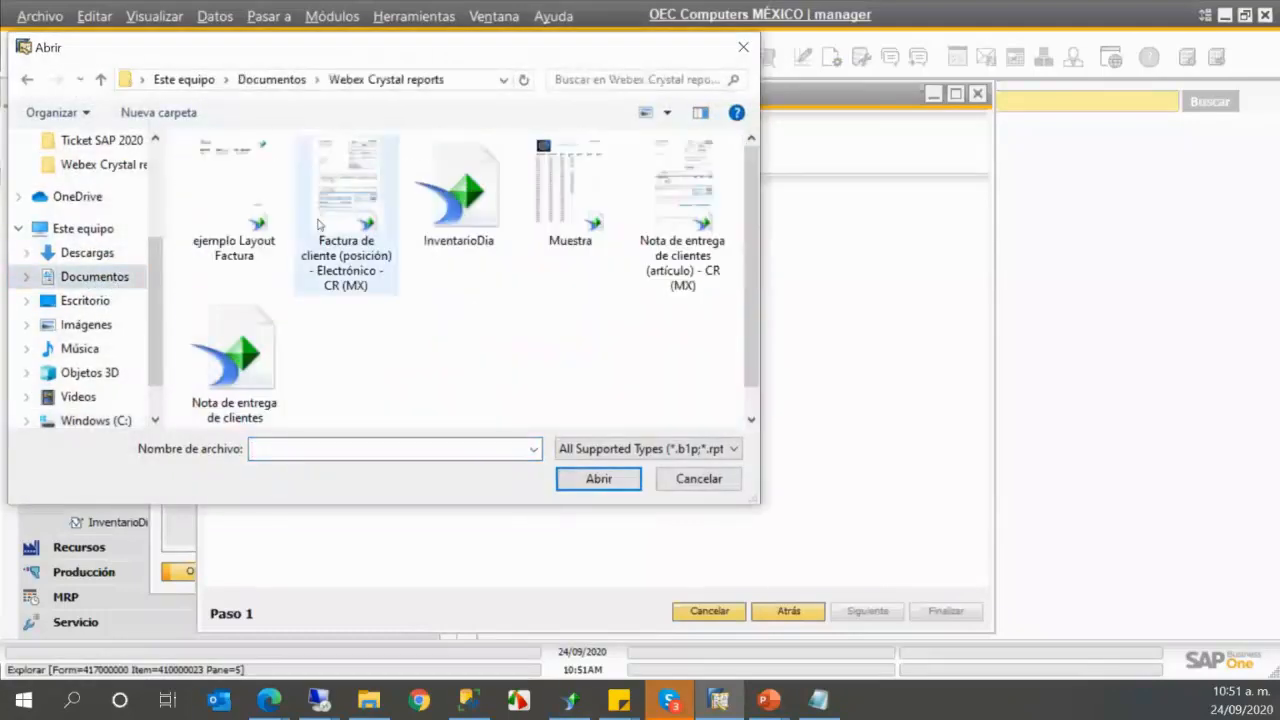
double_click(484, 202)
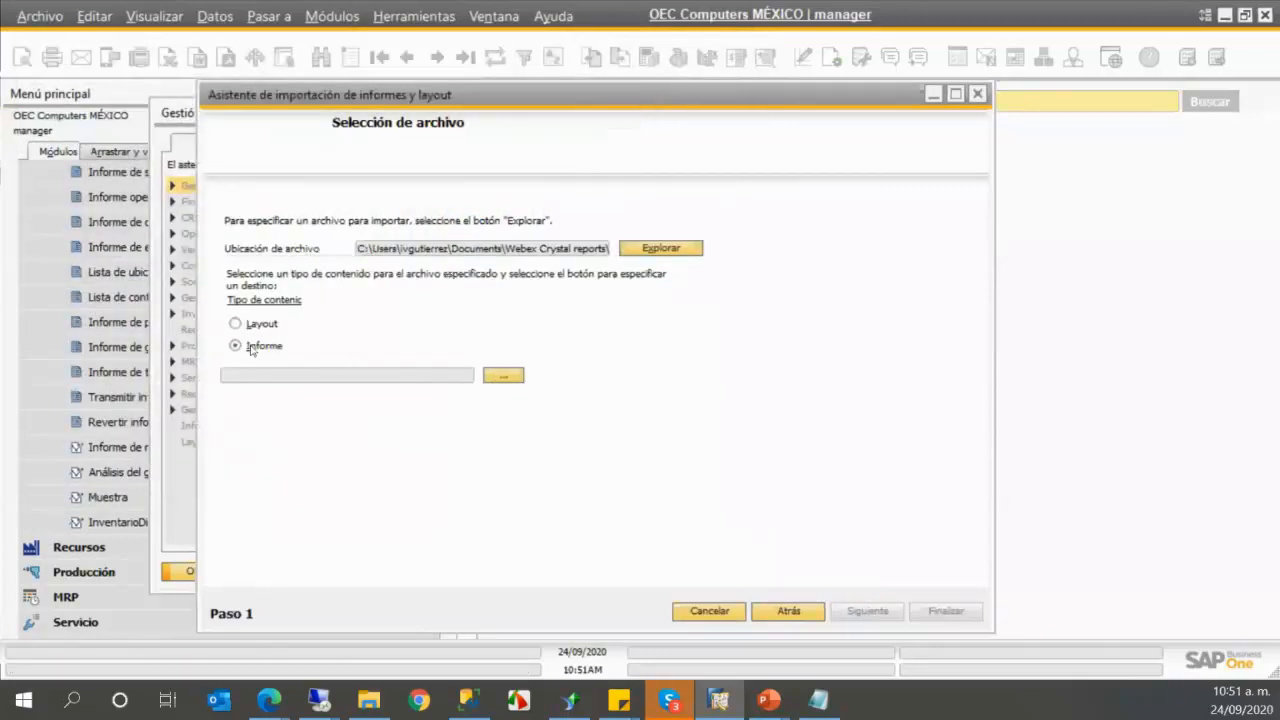
- Import the file as an Informe into Informes de inventario, overwriting the existing report, and close the wizard
left_click(512, 375)
left_click(698, 416)
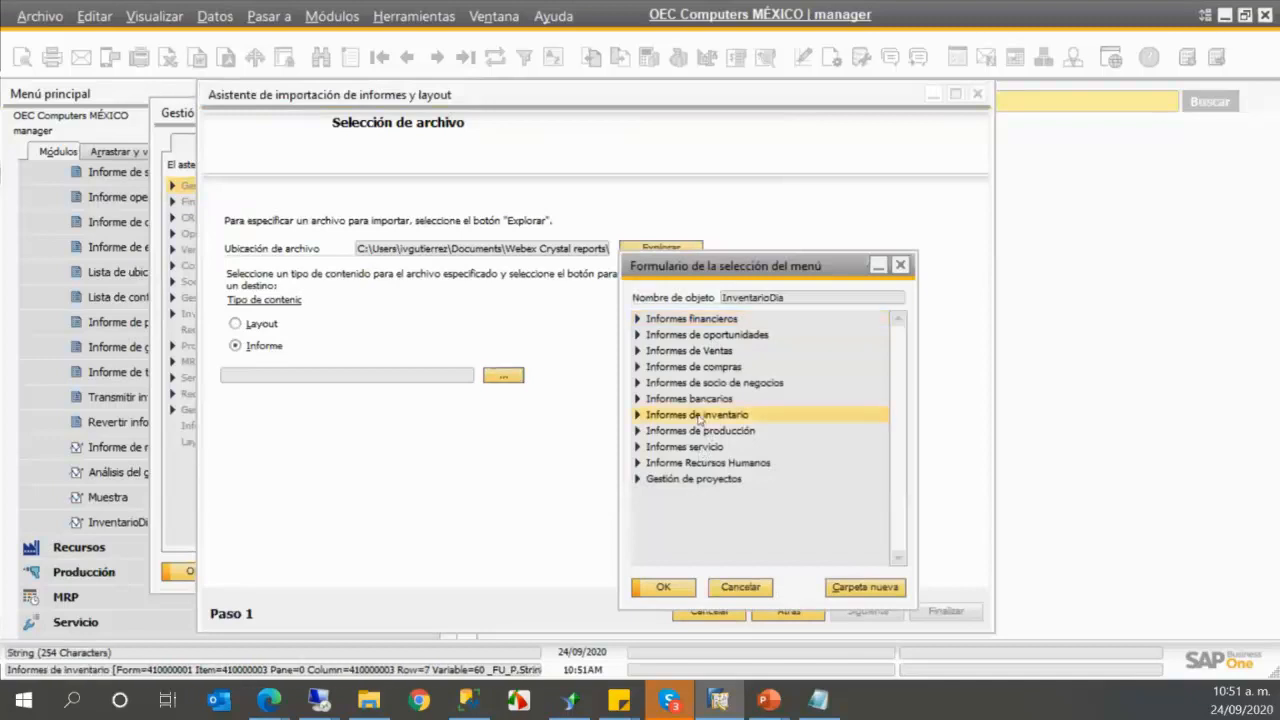
left_click(668, 590)
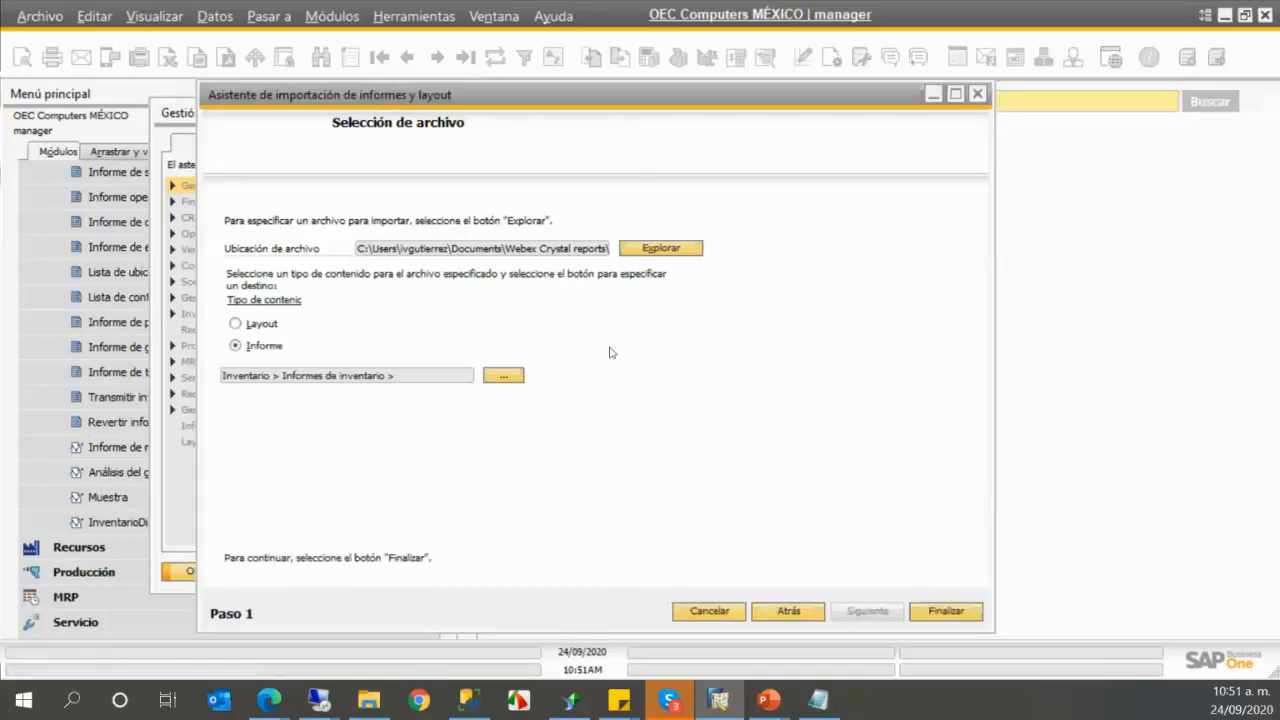
left_click(930, 613)
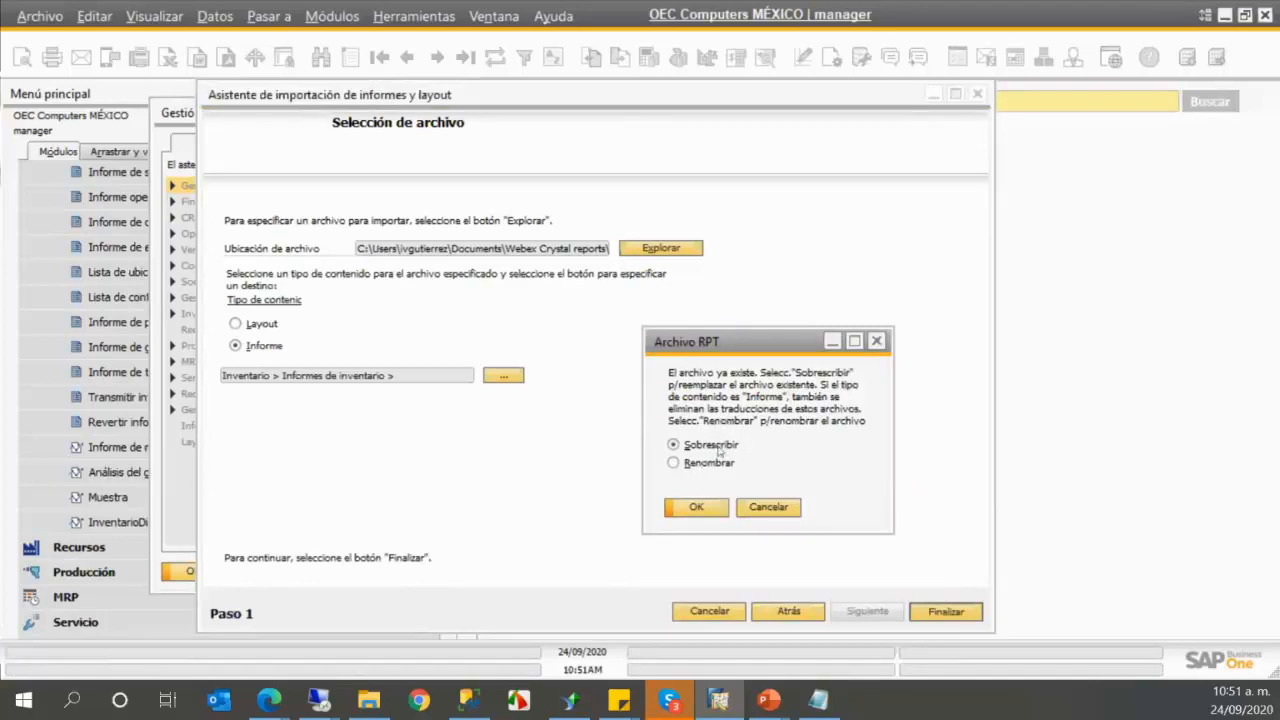
left_click(697, 508)
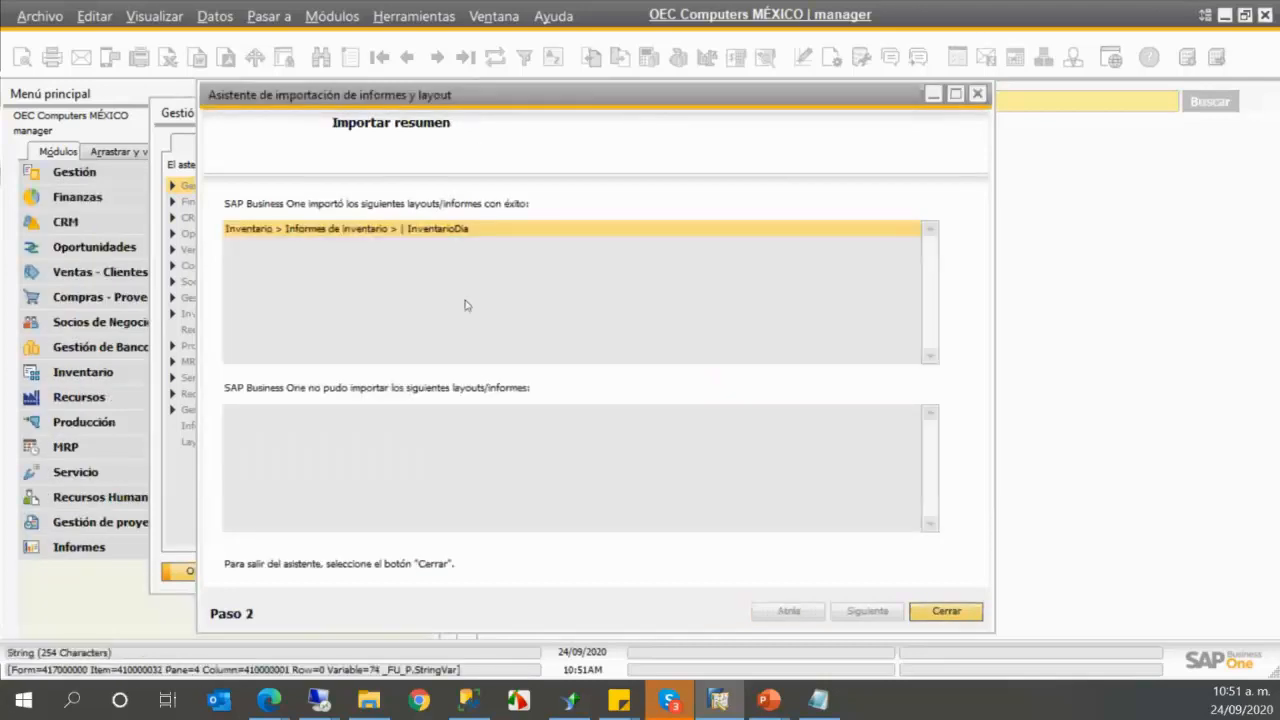
left_click(944, 611)
- Move the report management window aside and open the reimported InventarioDia report from the Inventario module's Informes de inventario
left_click_drag(548, 113, 797, 113)
left_click(172, 372)
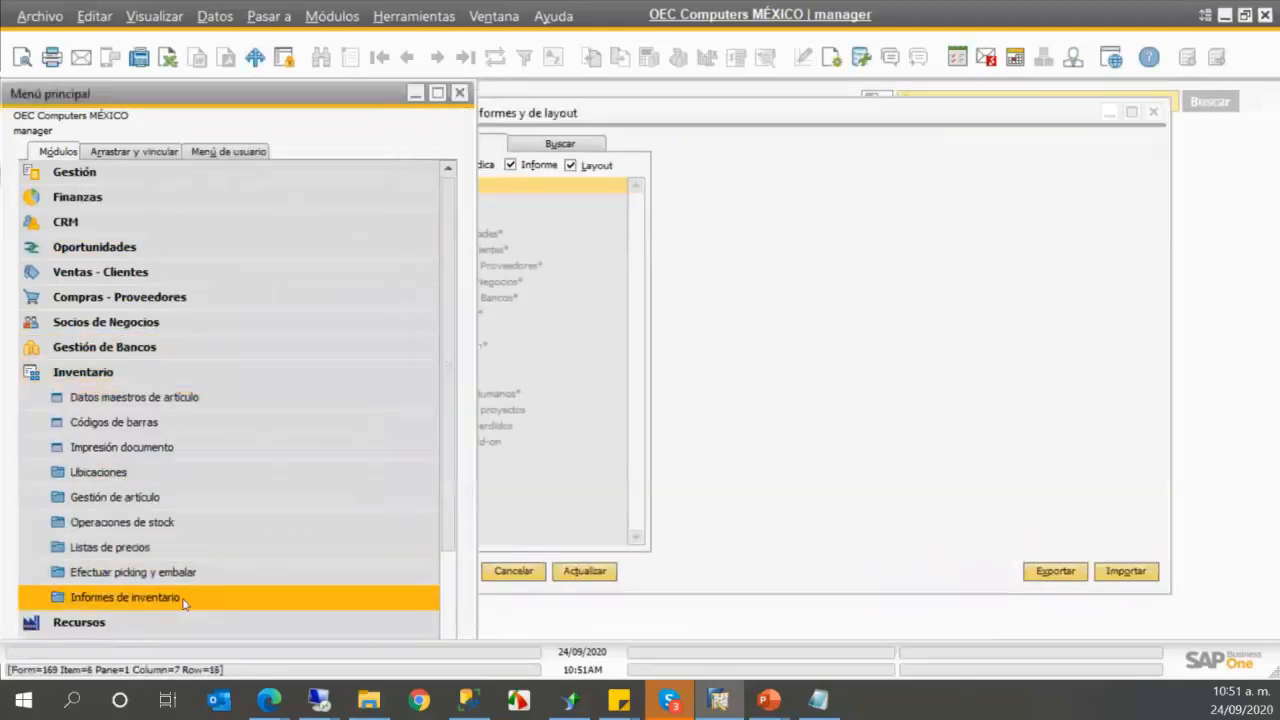
left_click(150, 597)
scroll(210, 420, "down", 3)
scroll(215, 428, "down", 5)
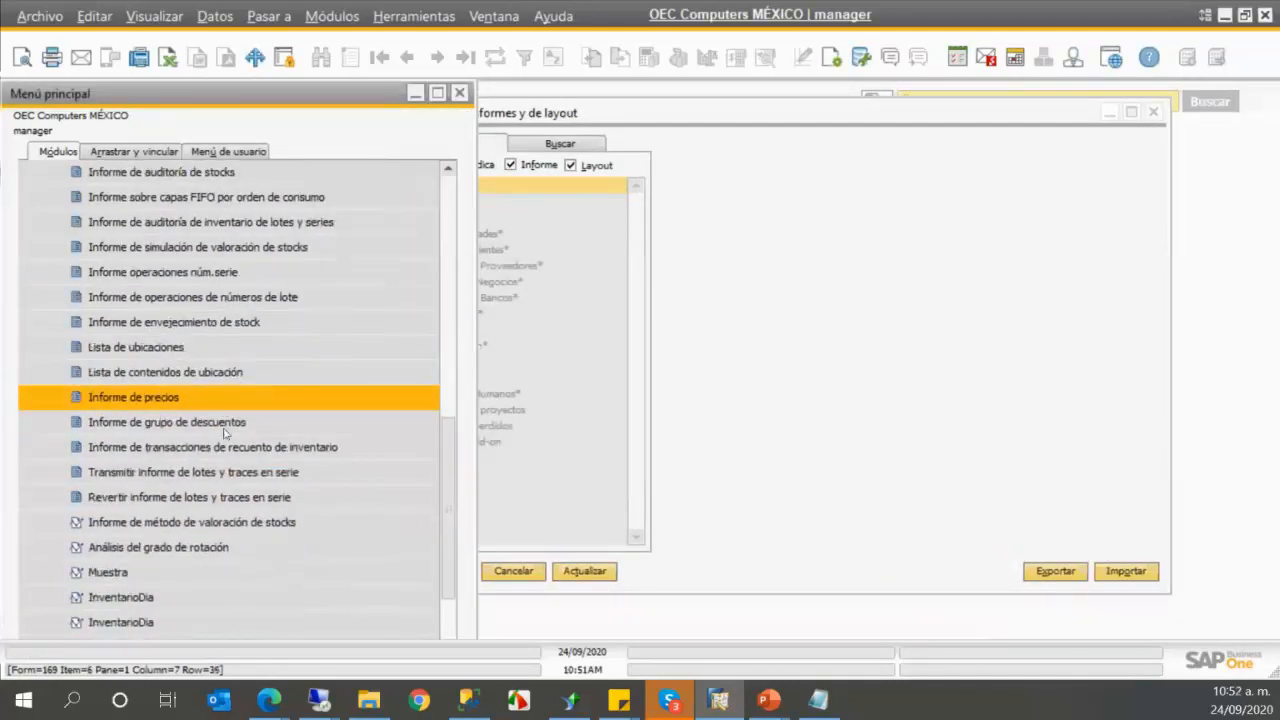
left_click(187, 532)
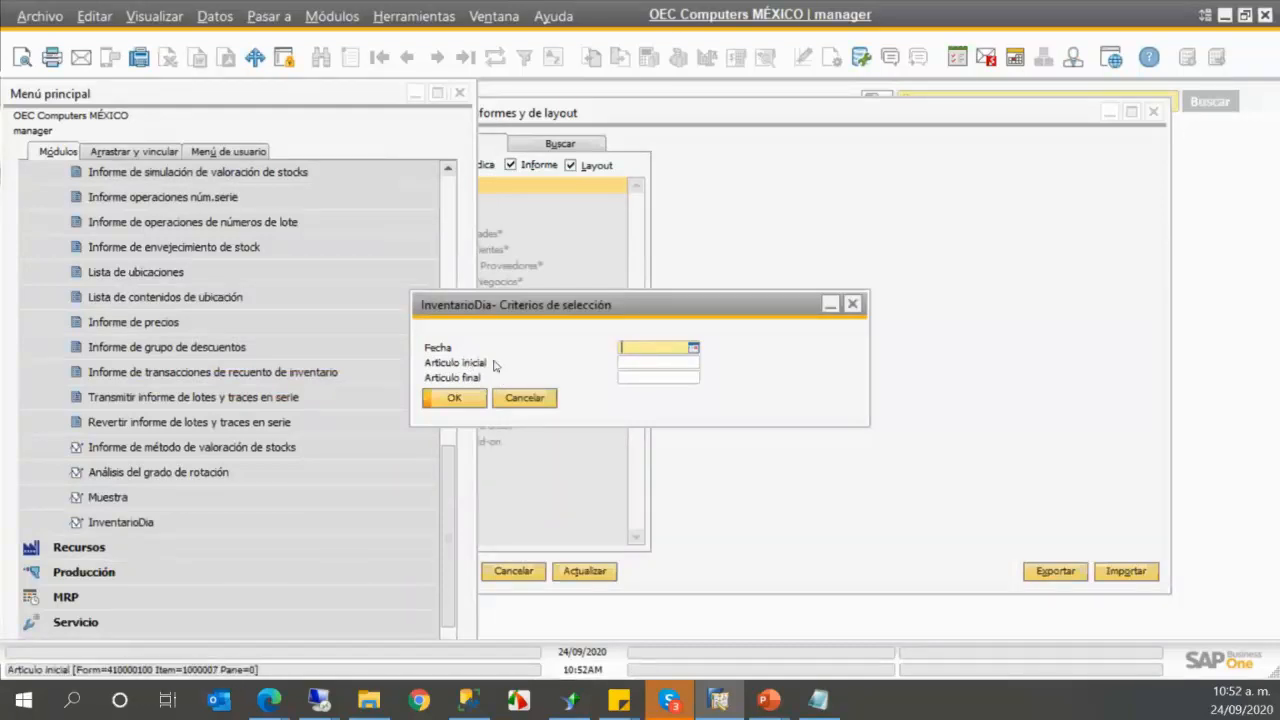
left_click(664, 363)
left_click(662, 378)
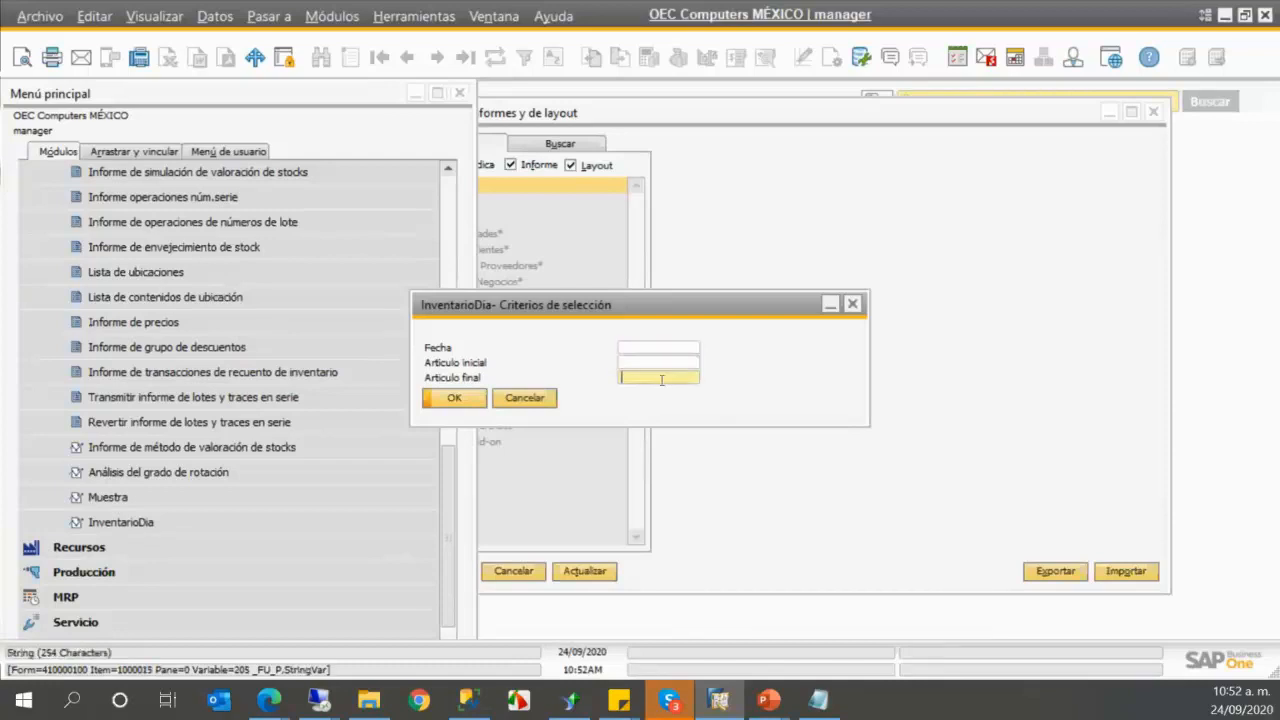
left_click(647, 348)
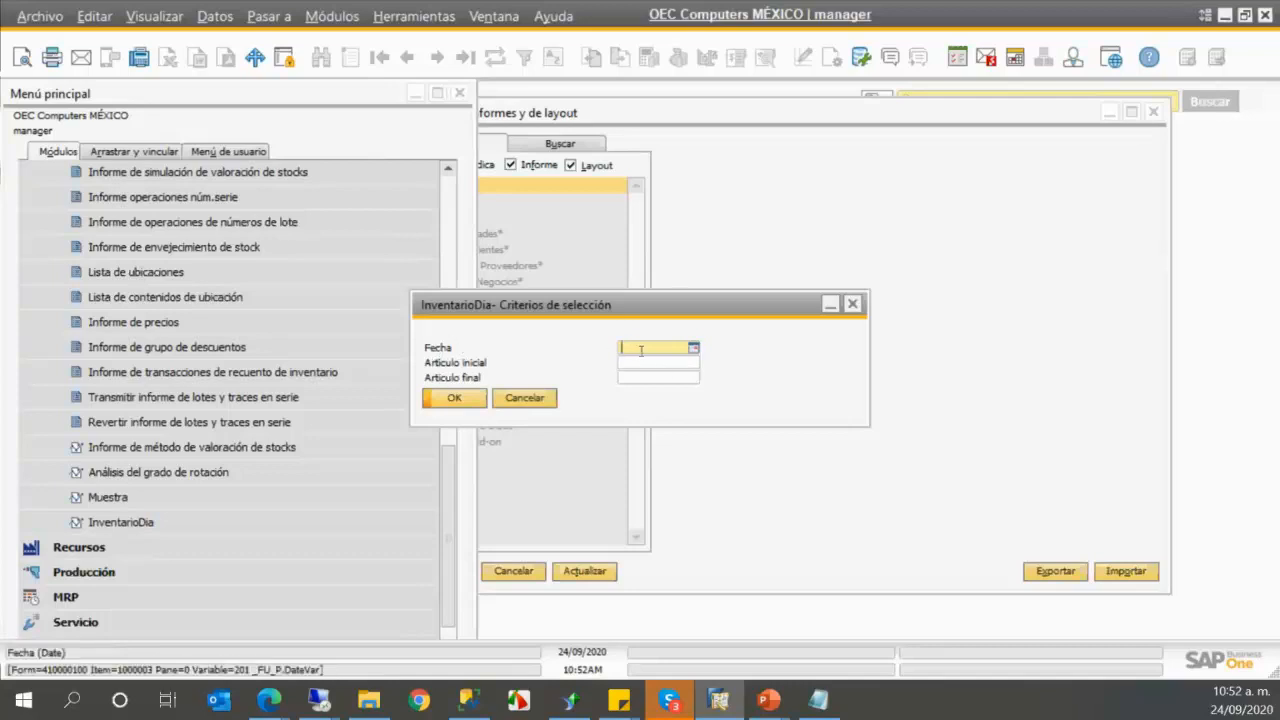
left_click(693, 349)
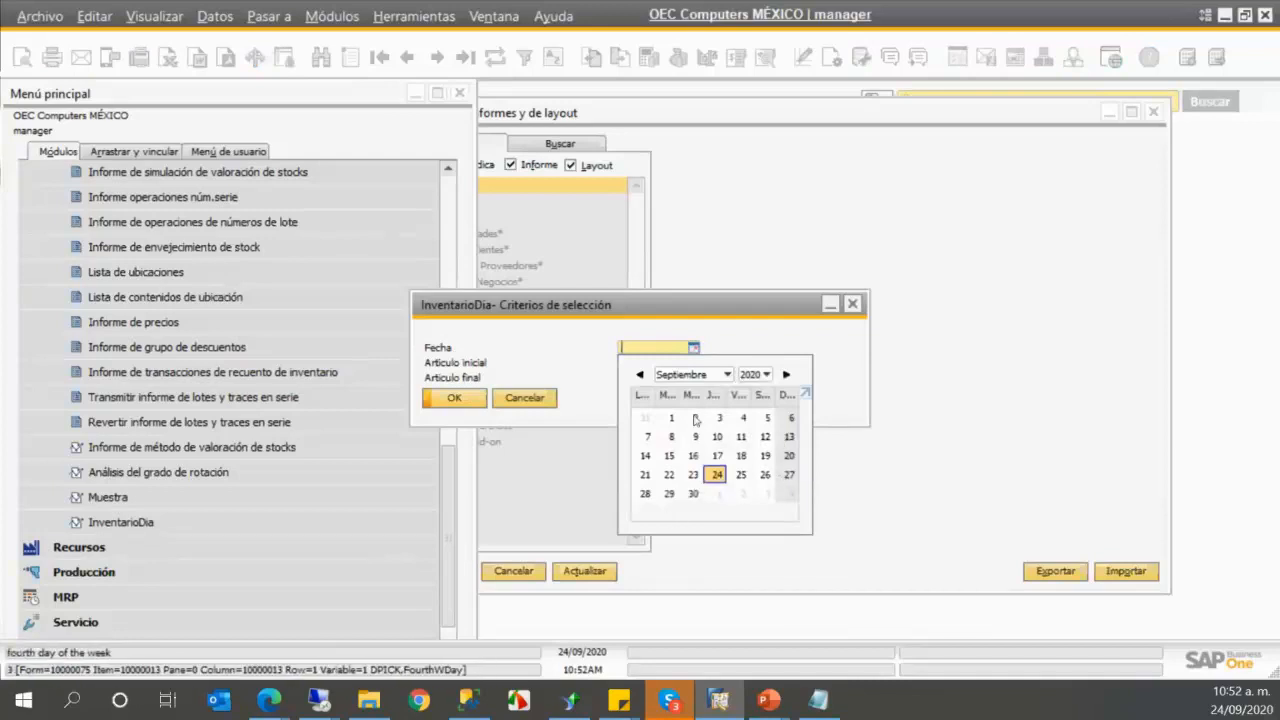
left_click(717, 475)
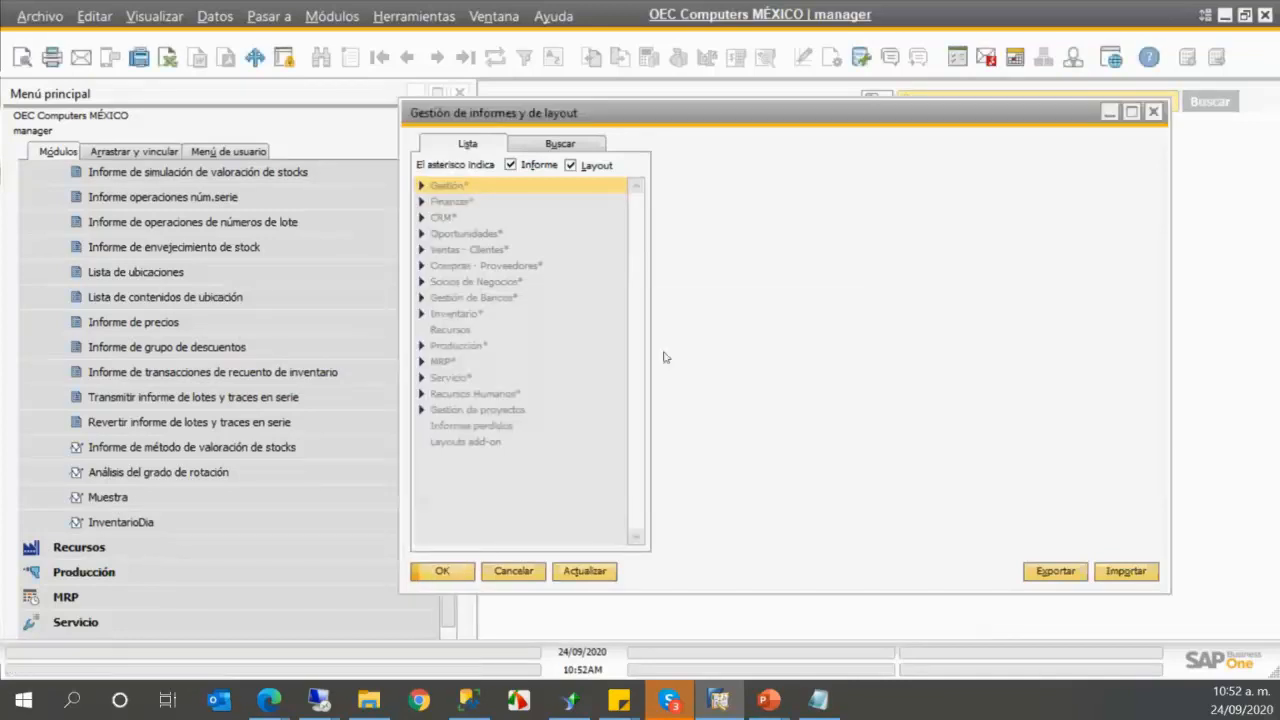
- Run the InventarioDia report with Fecha 24/09/2020, Articulo inicial a and Articulo final z
left_click(216, 523)
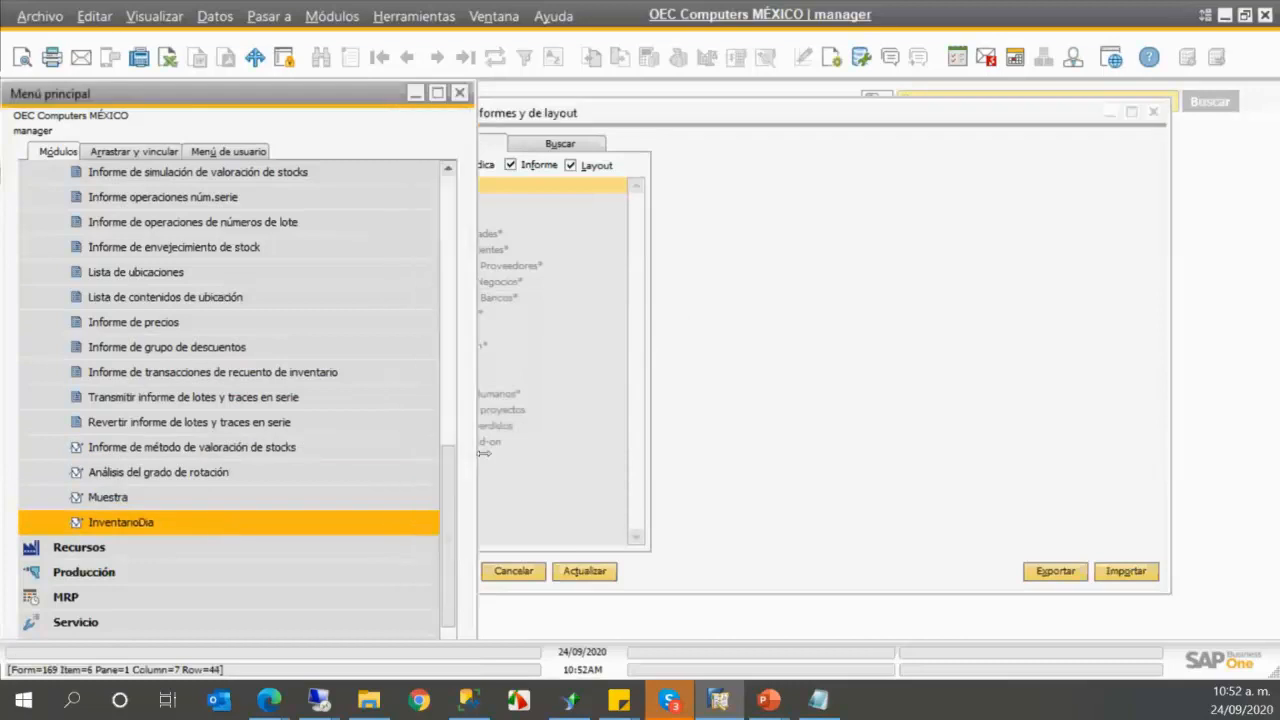
left_click(693, 347)
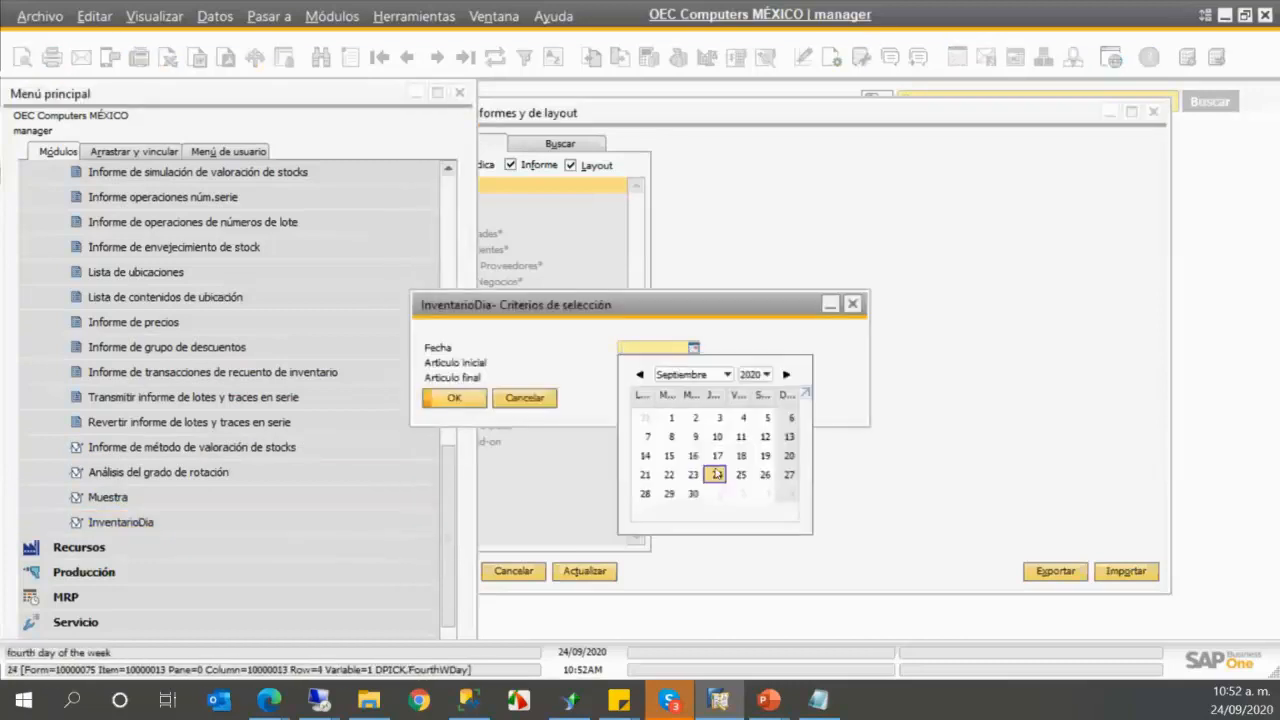
left_click(715, 472)
left_click(640, 364)
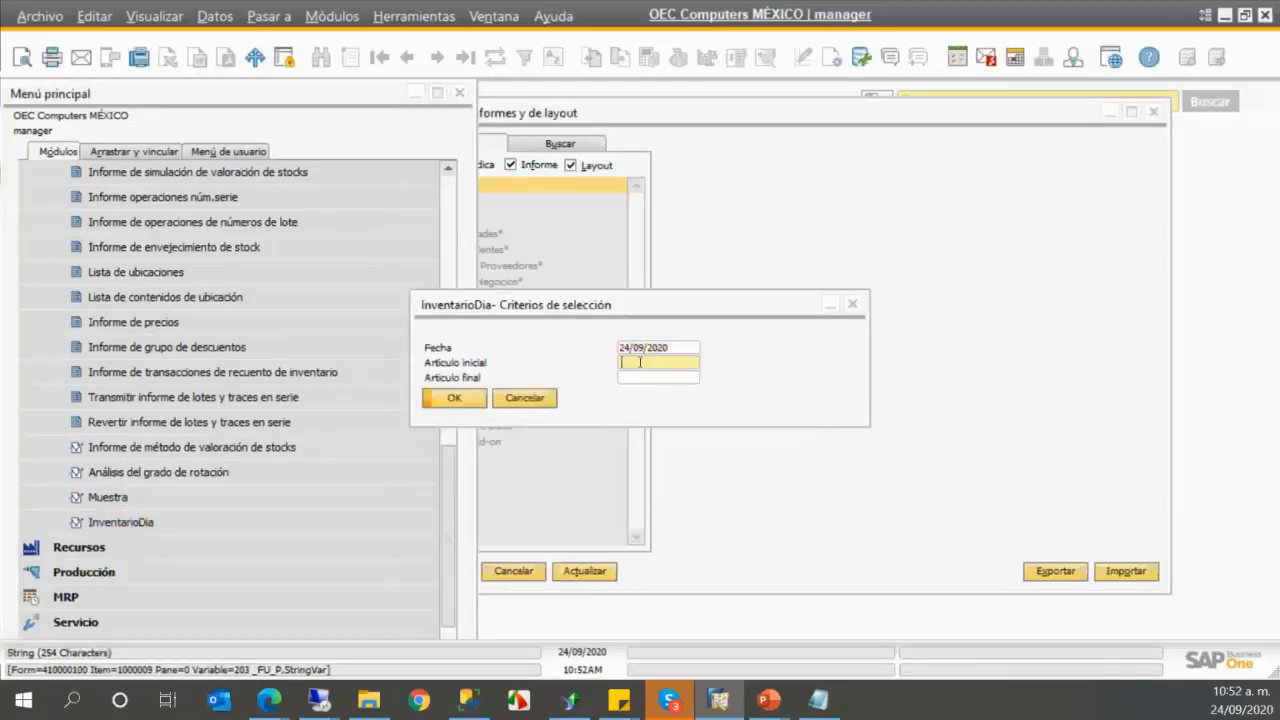
type("a")
left_click(655, 378)
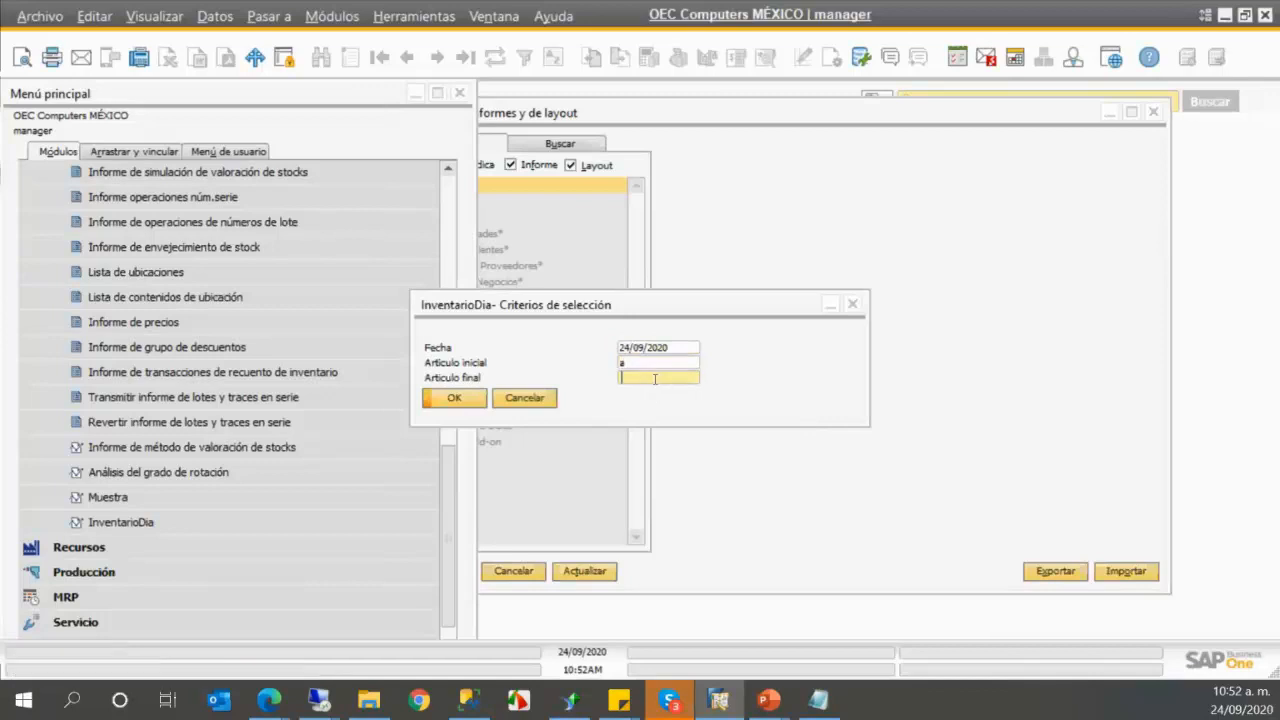
type("z")
left_click(452, 398)
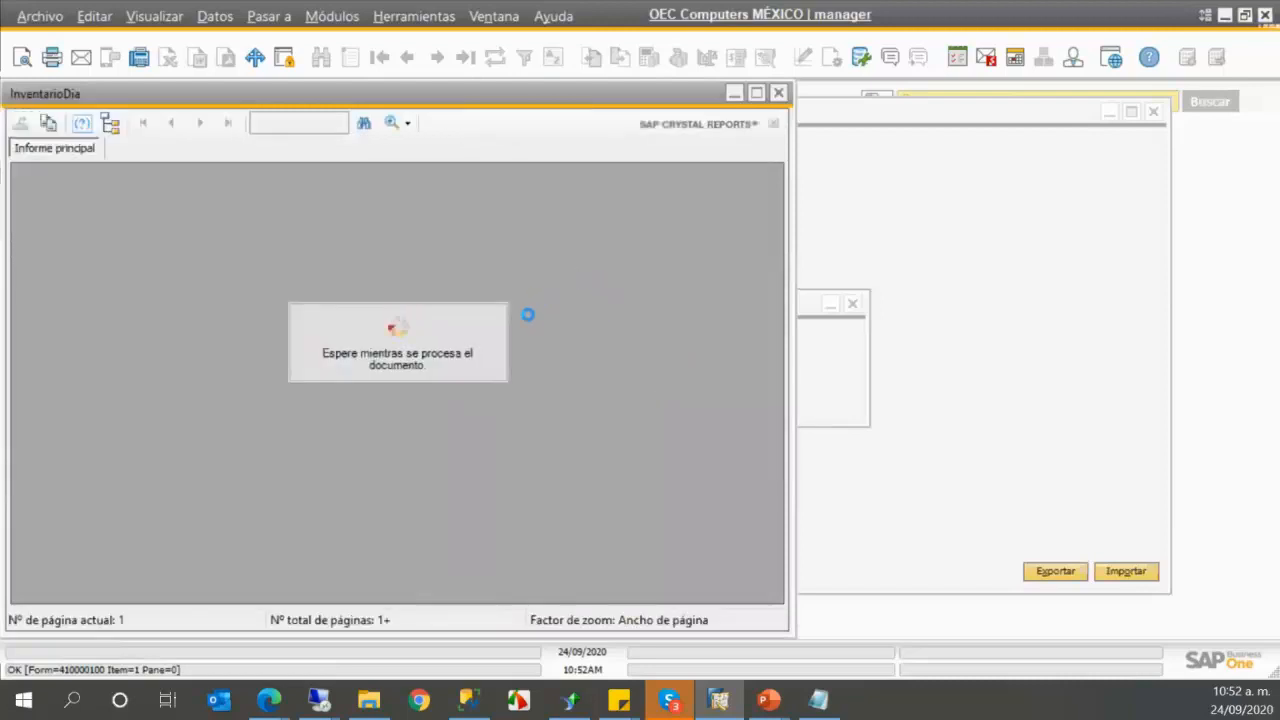
- Review the item codes and per-warehouse inventory in the InventarioDia output, and close the report with its selection criteria
scroll(463, 335, "down", 10)
scroll(463, 332, "up", 10)
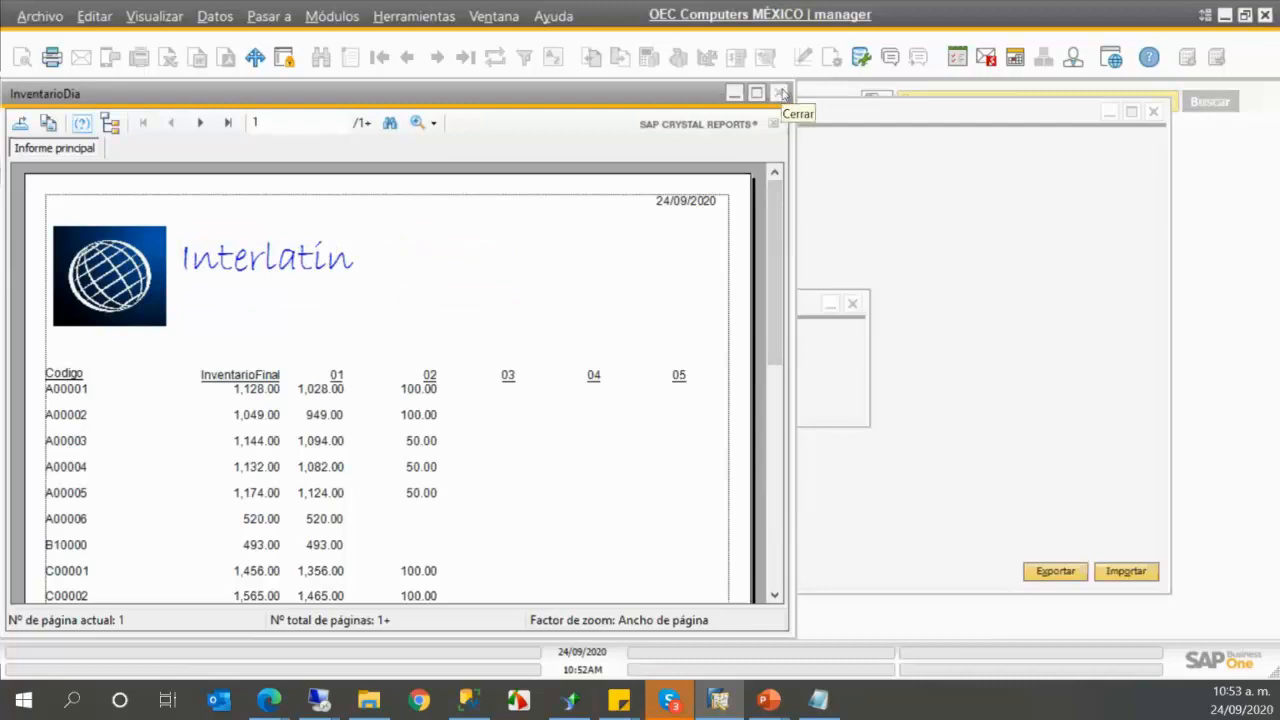
left_click(781, 93)
left_click(853, 304)
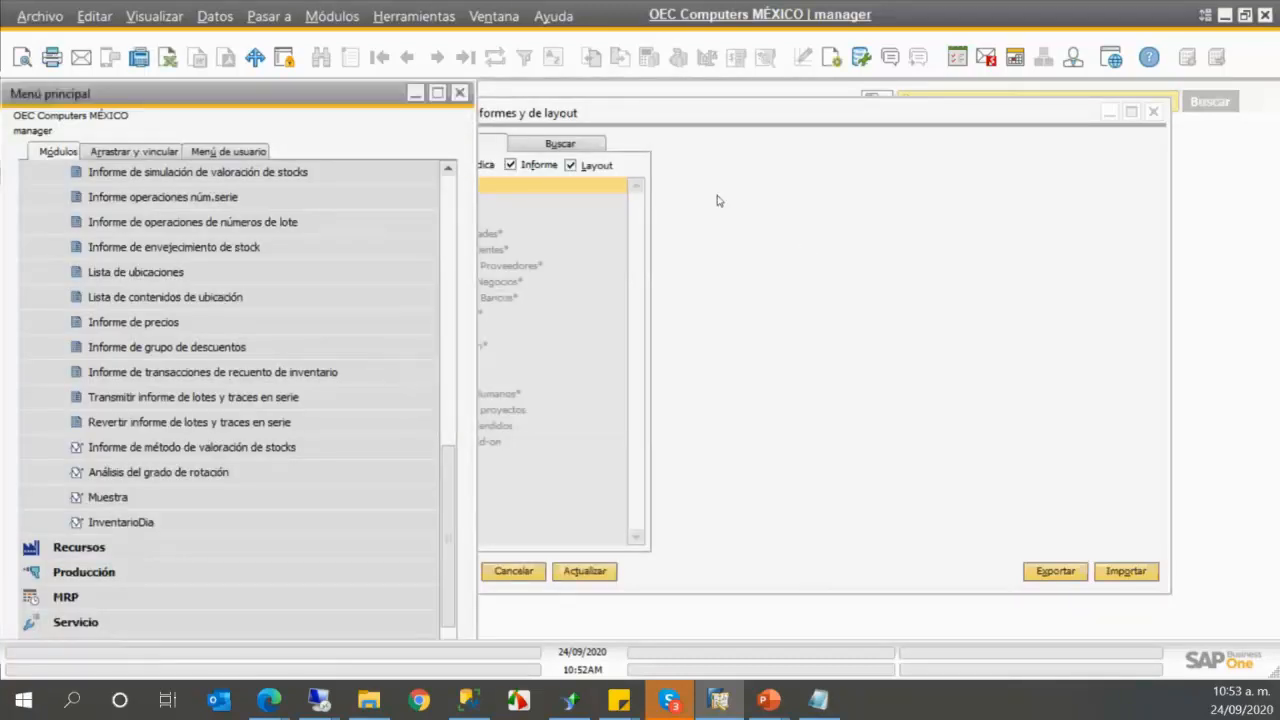
- Select the InventarioDia report under Inventario > Informes de inventario in the report and layout management window
left_click(667, 120)
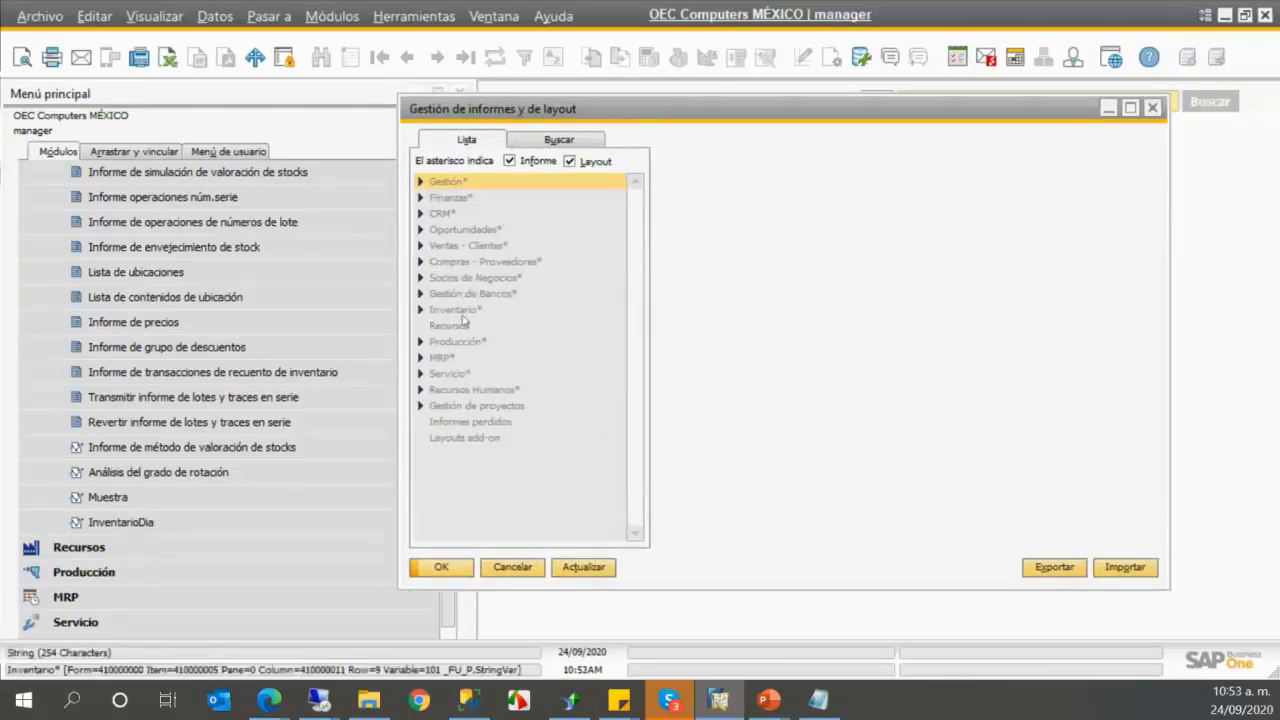
left_click(421, 310)
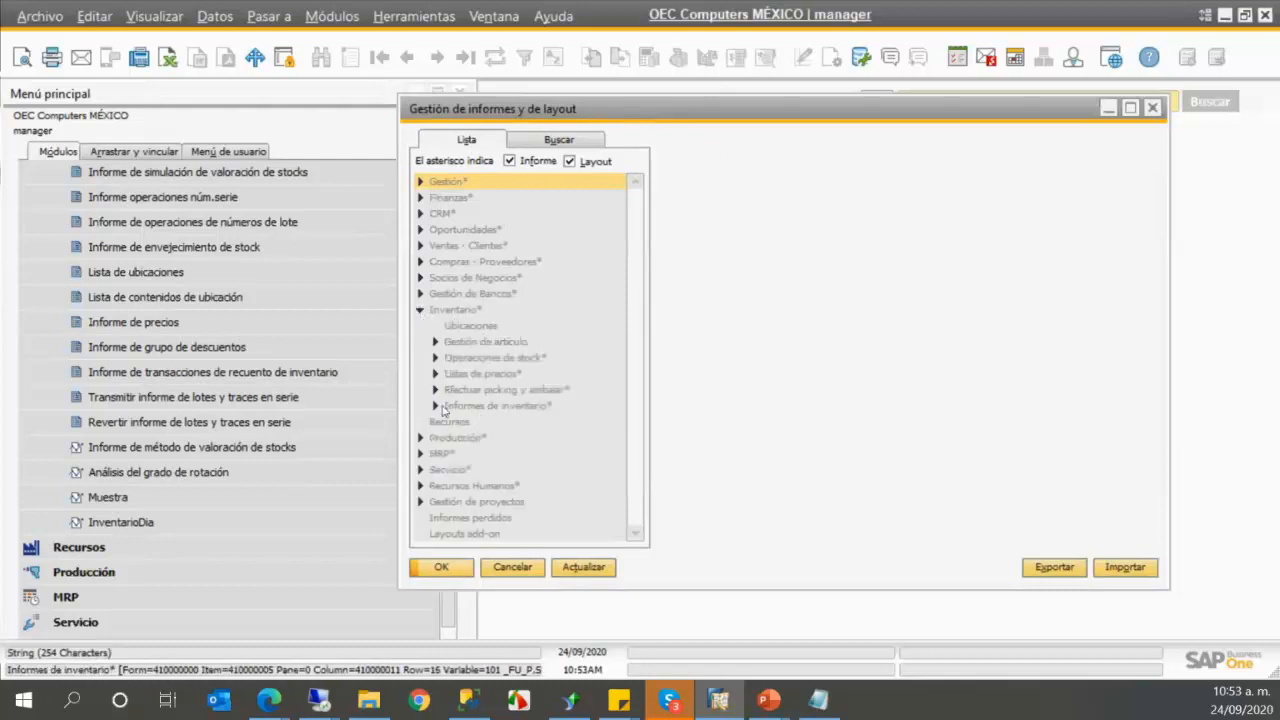
left_click(435, 405)
scroll(517, 432, "down", 1)
scroll(517, 432, "down", 6)
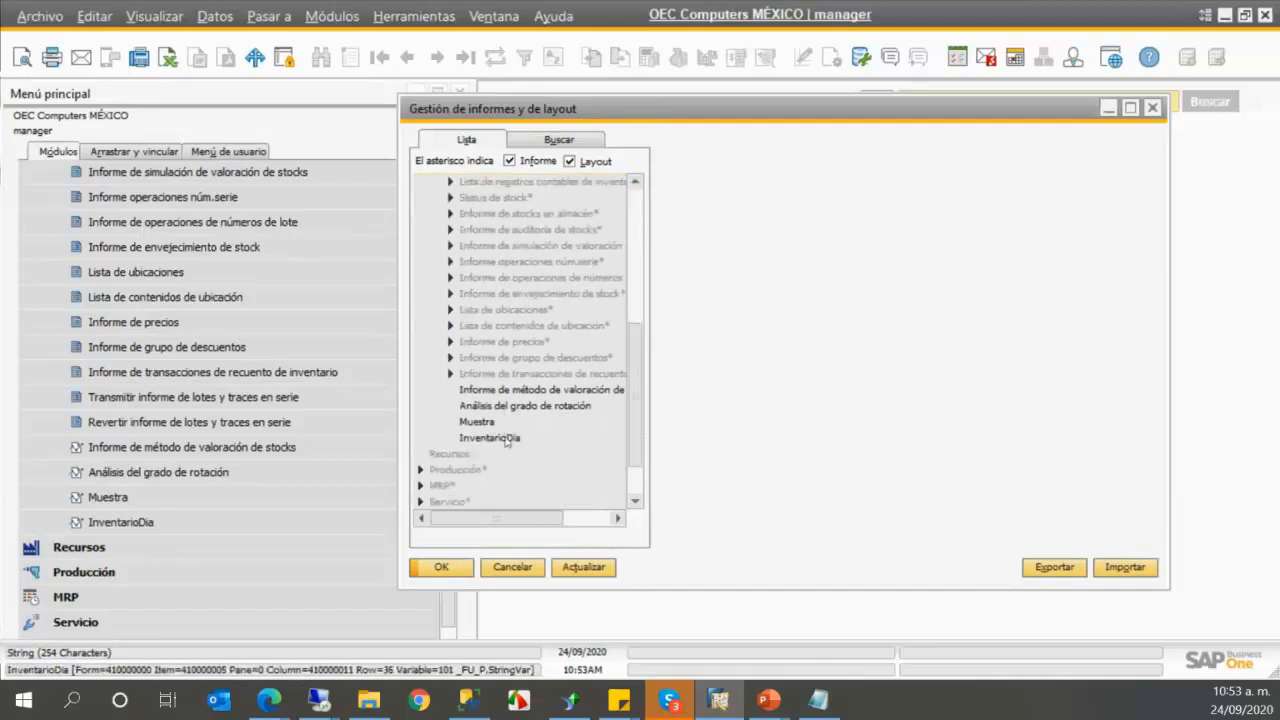
left_click(513, 440)
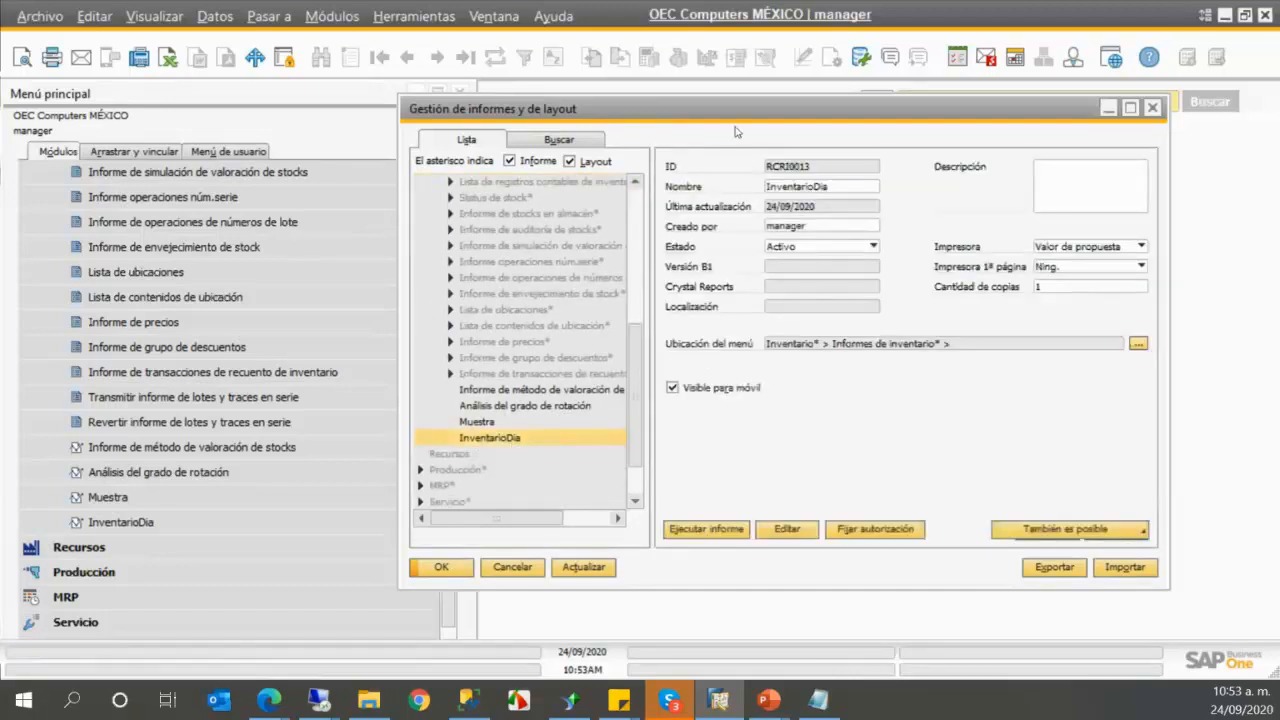
left_click_drag(737, 120, 578, 124)
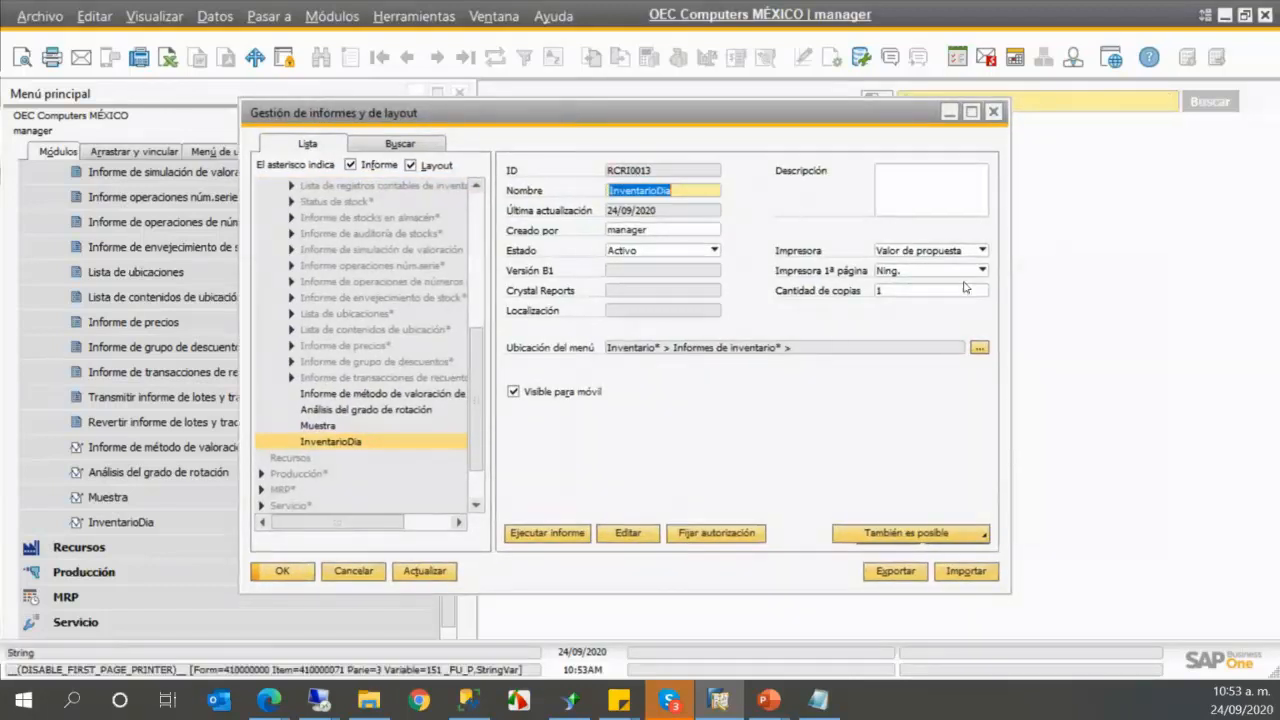
- Delete the InventarioDia report from Informes de inventario and confirm the deletion
left_click(877, 535)
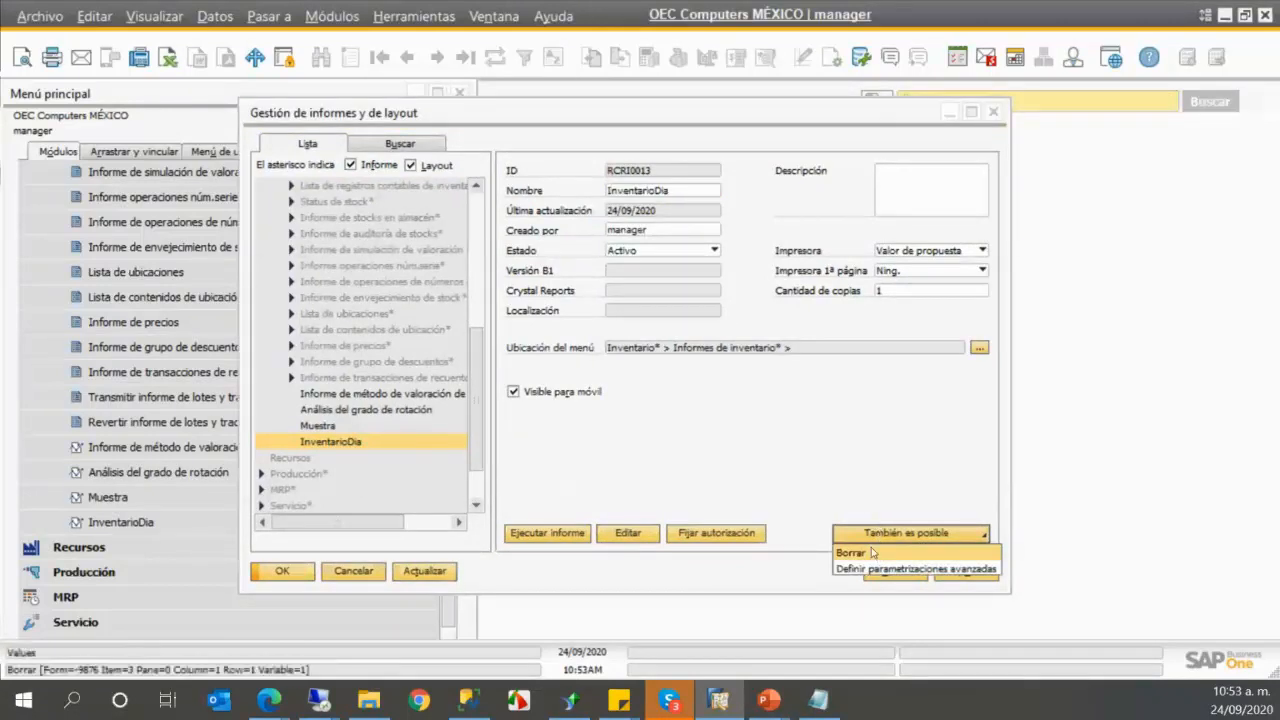
left_click(858, 553)
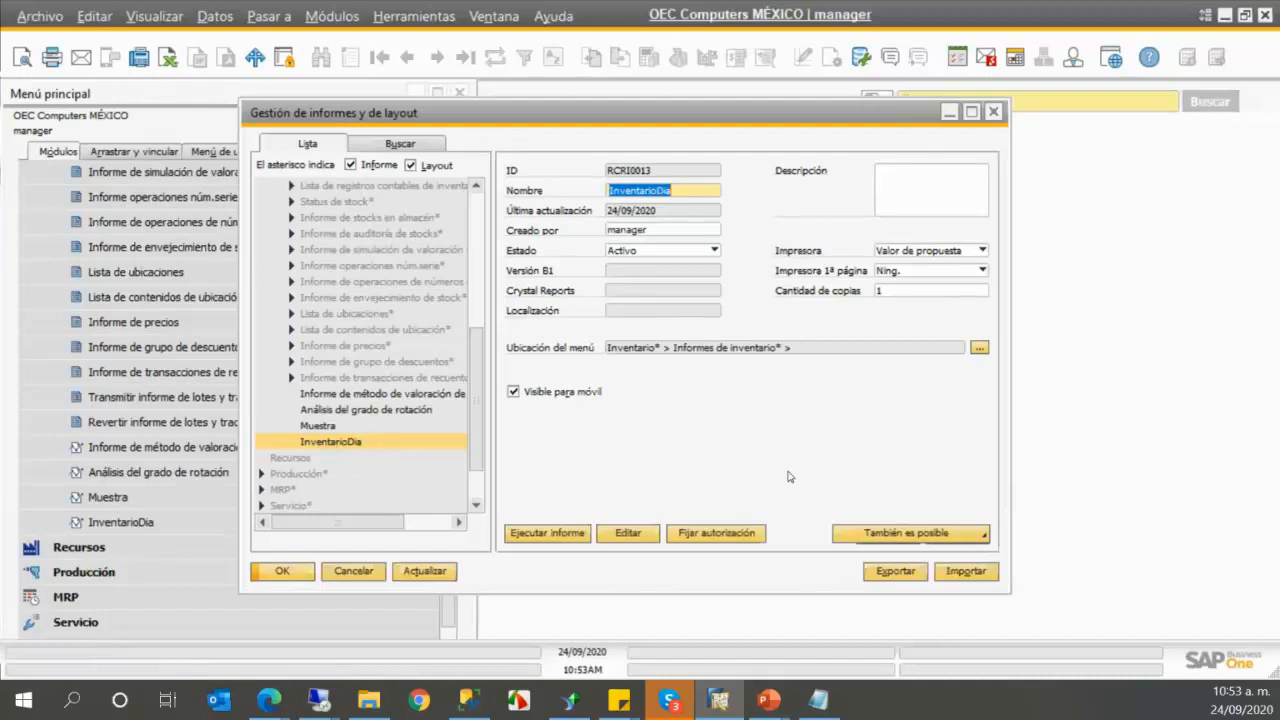
left_click(868, 536)
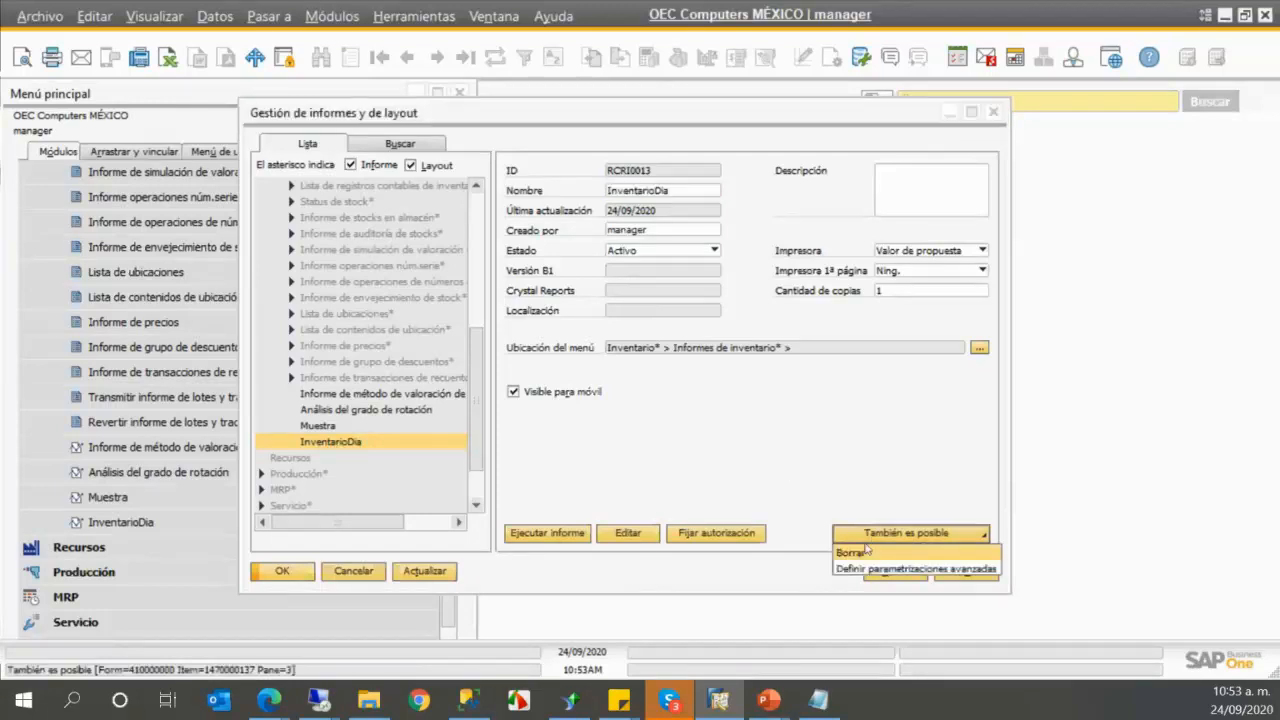
left_click(850, 547)
left_click(543, 370)
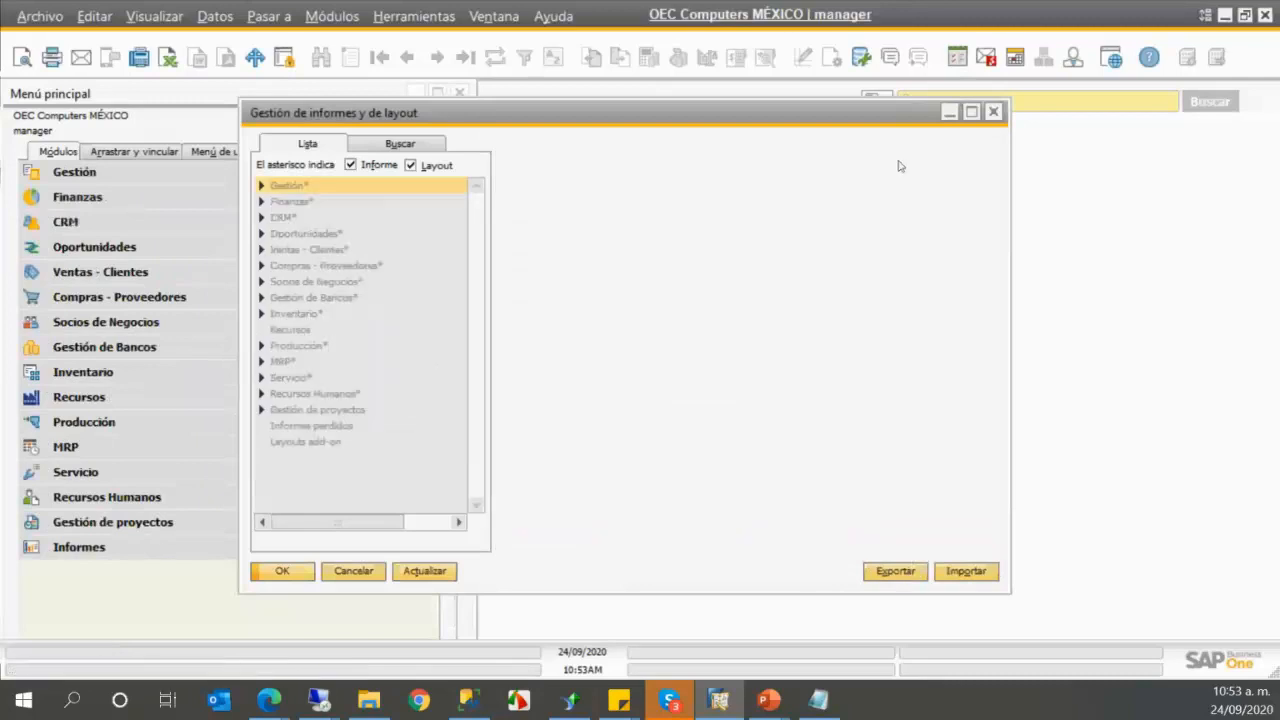
- Close the report and layout management window without saving modifications and dismiss the leftover InventarioDia selection criteria
left_click(993, 116)
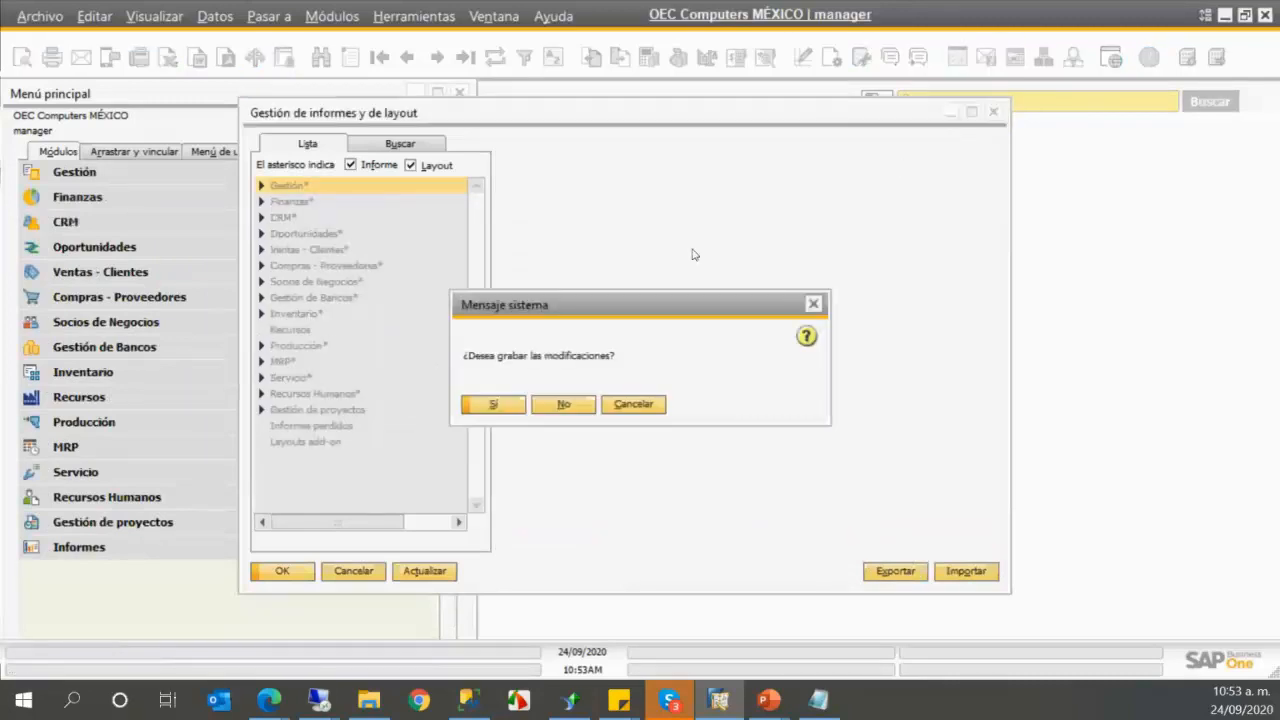
left_click(595, 401)
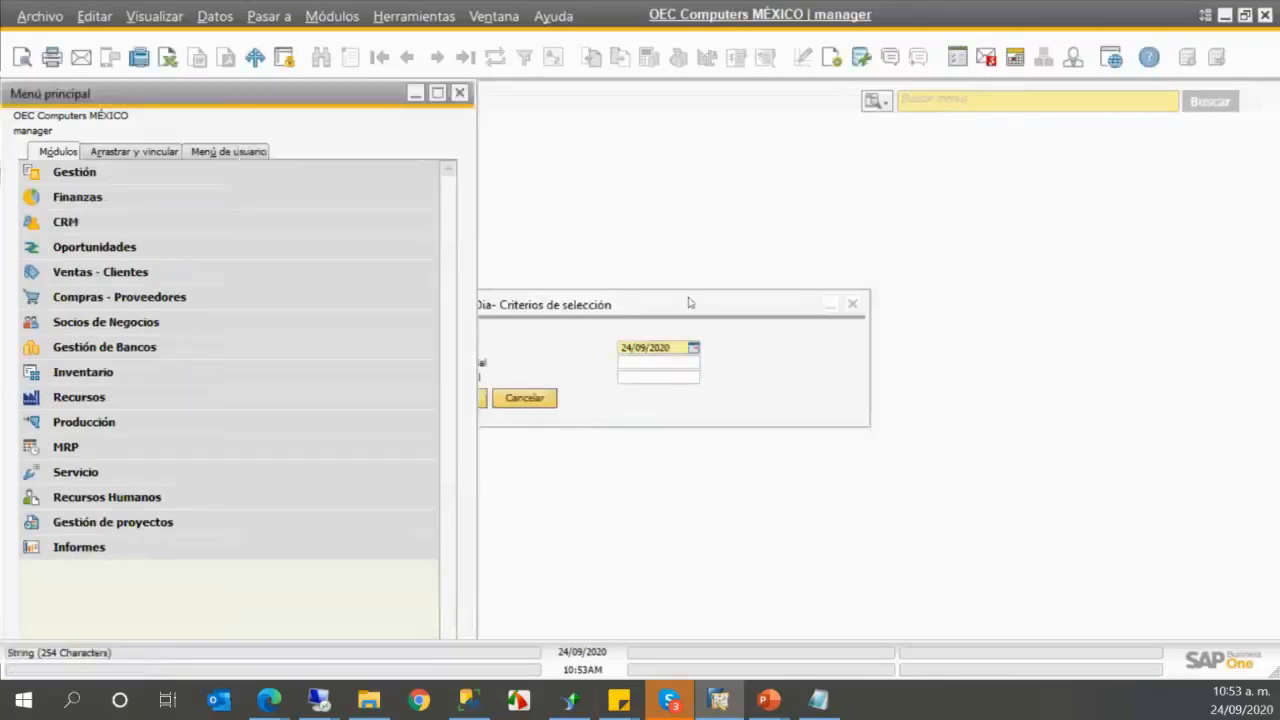
left_click(852, 304)
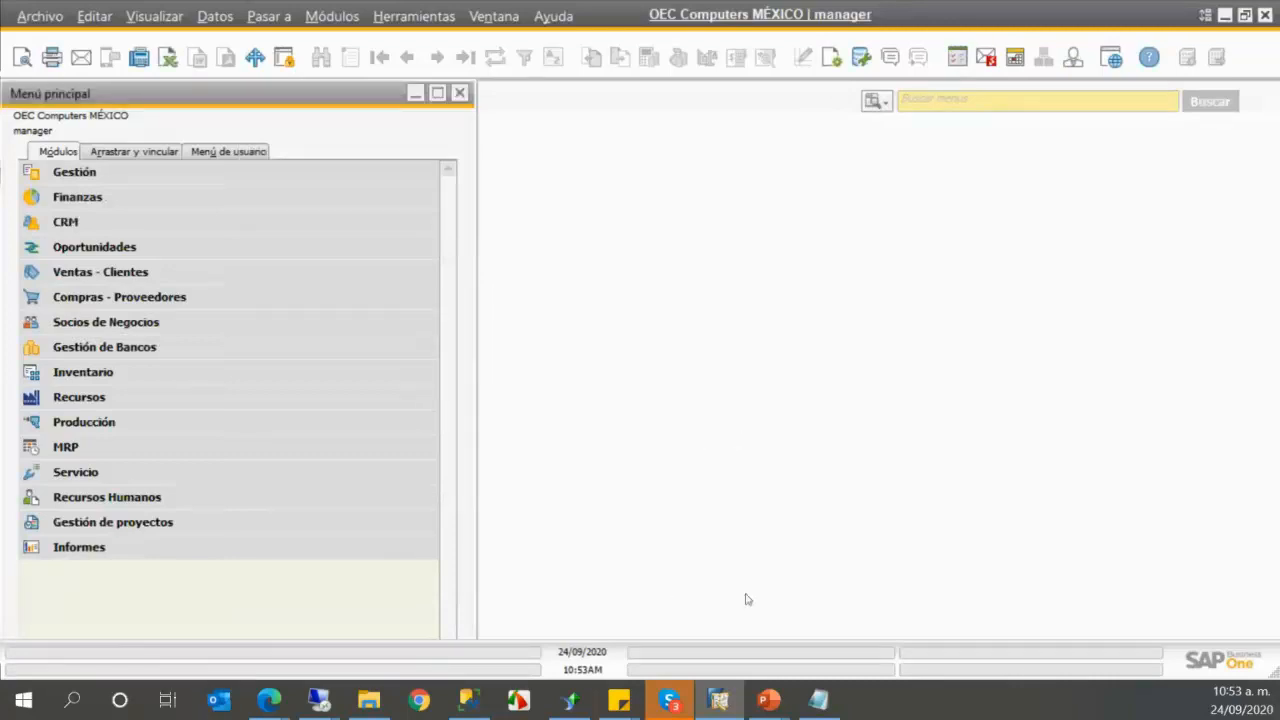
mouse_move(768, 702)
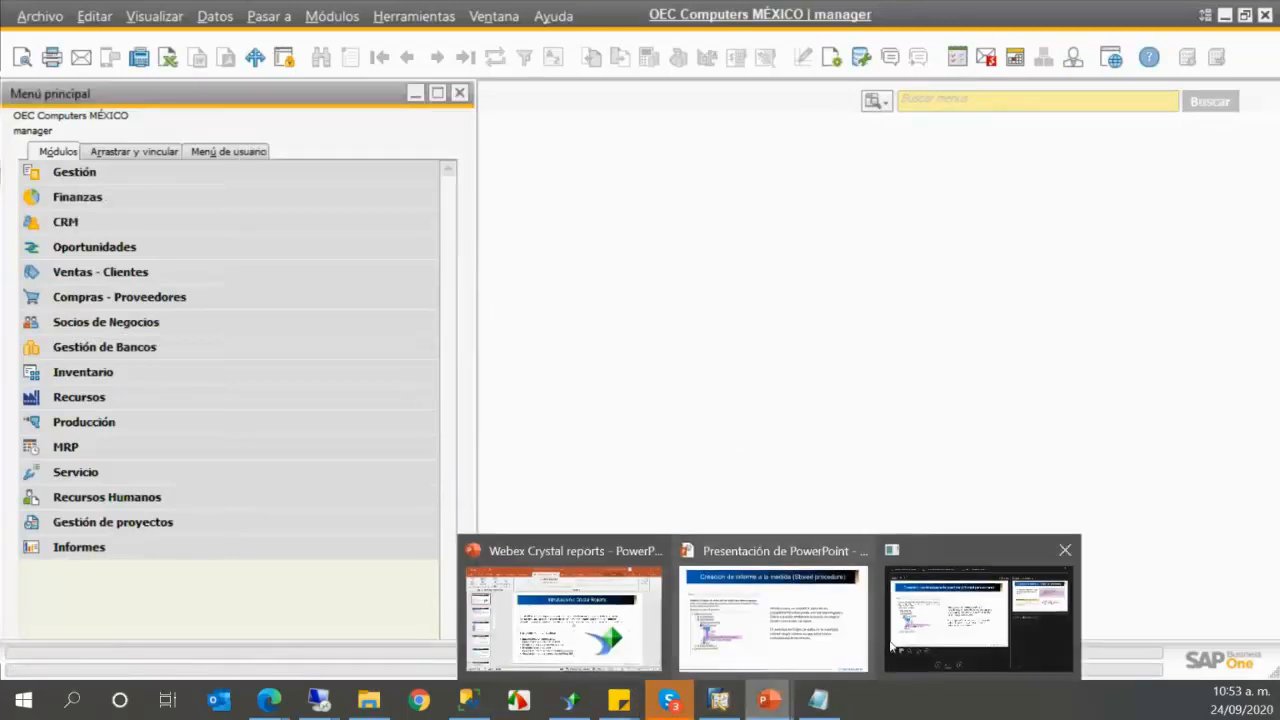
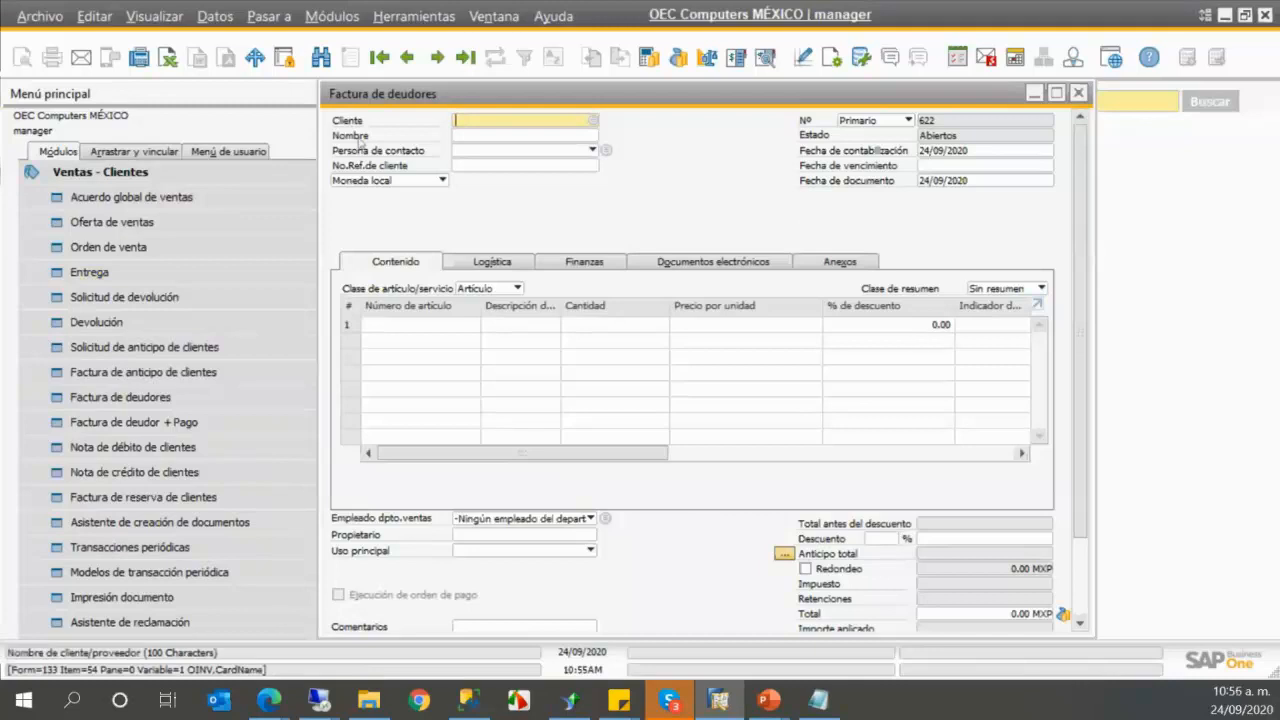
- Check the layout designer for the Factura de deudores form, dismiss it and browse back to an existing invoice
left_click_drag(430, 93, 358, 91)
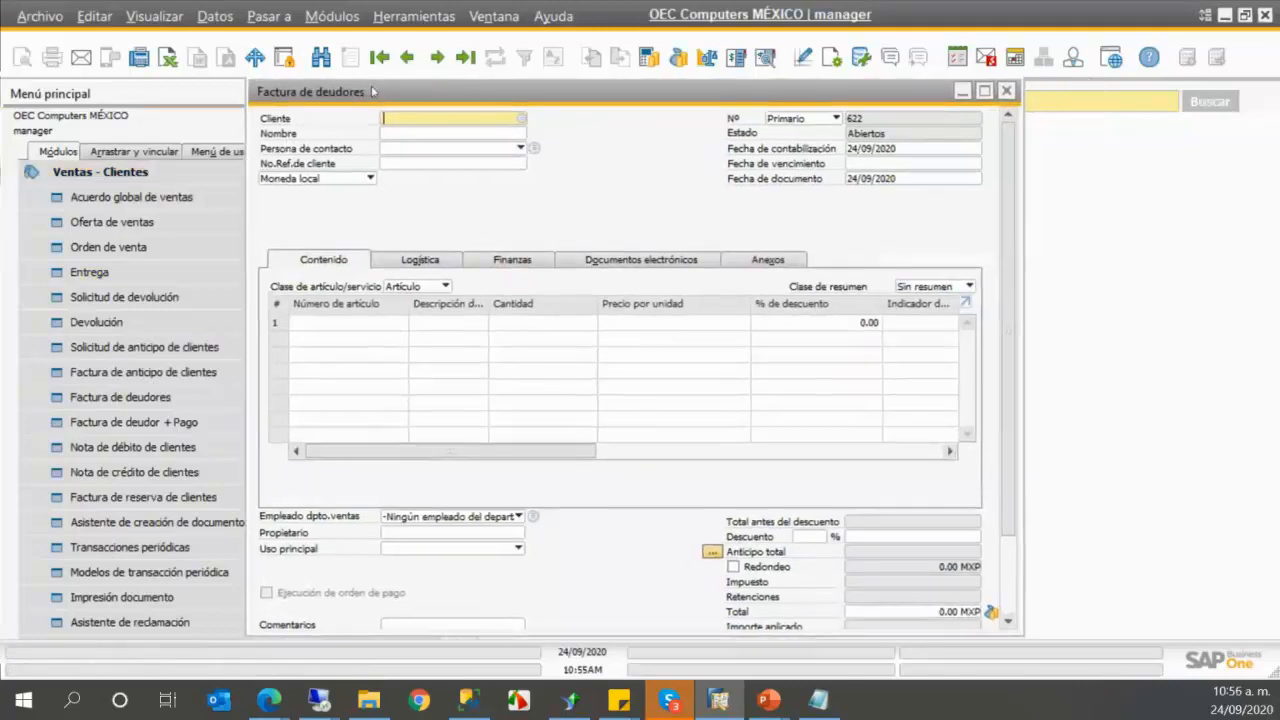
left_click(805, 62)
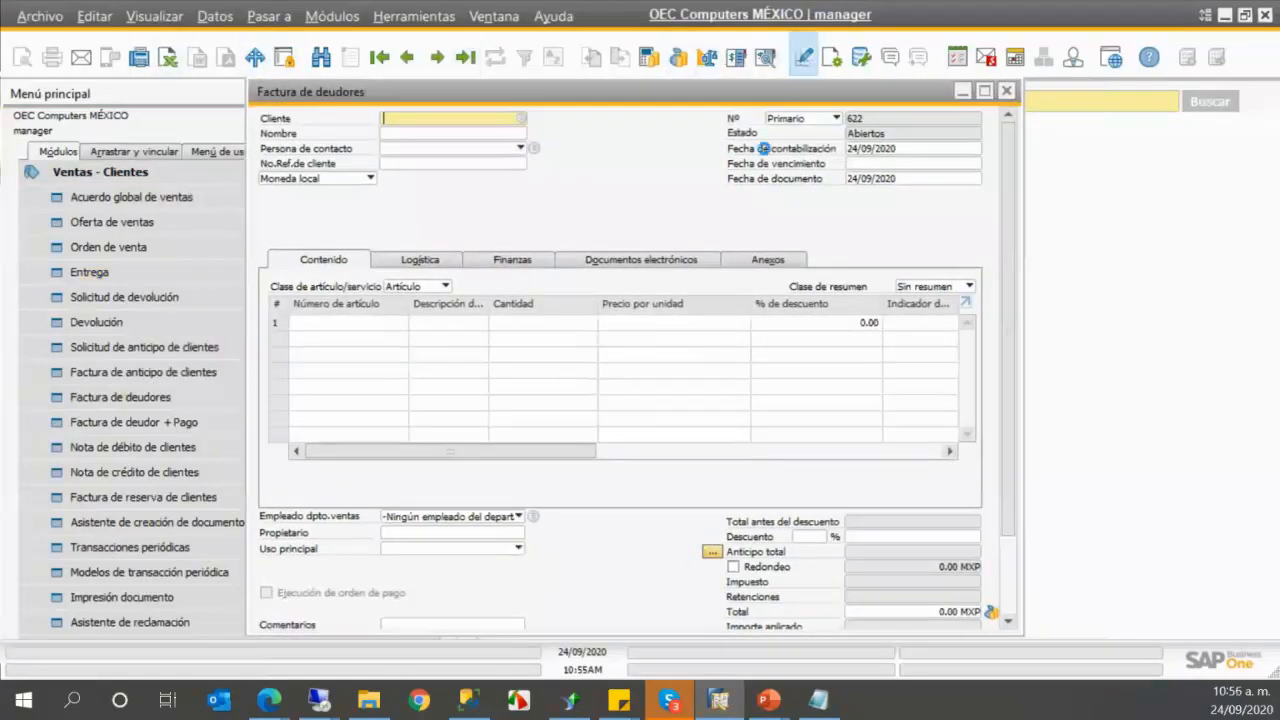
left_click(905, 201)
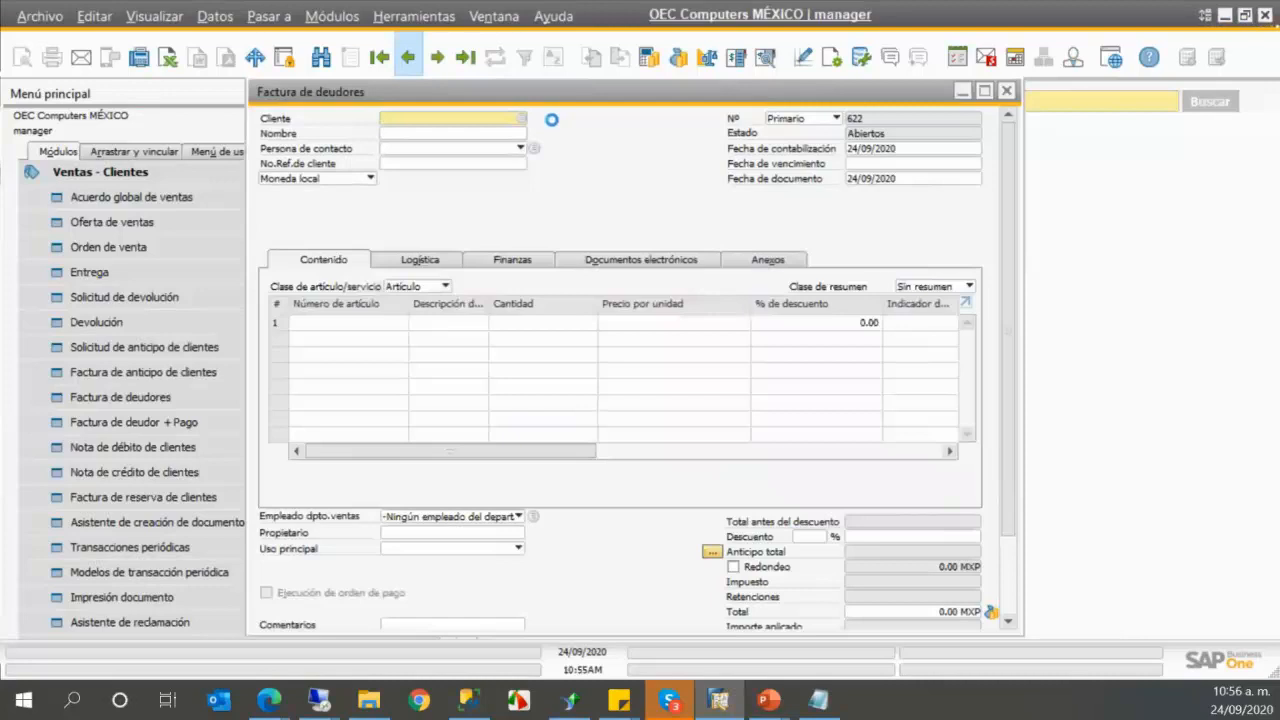
left_click(410, 60)
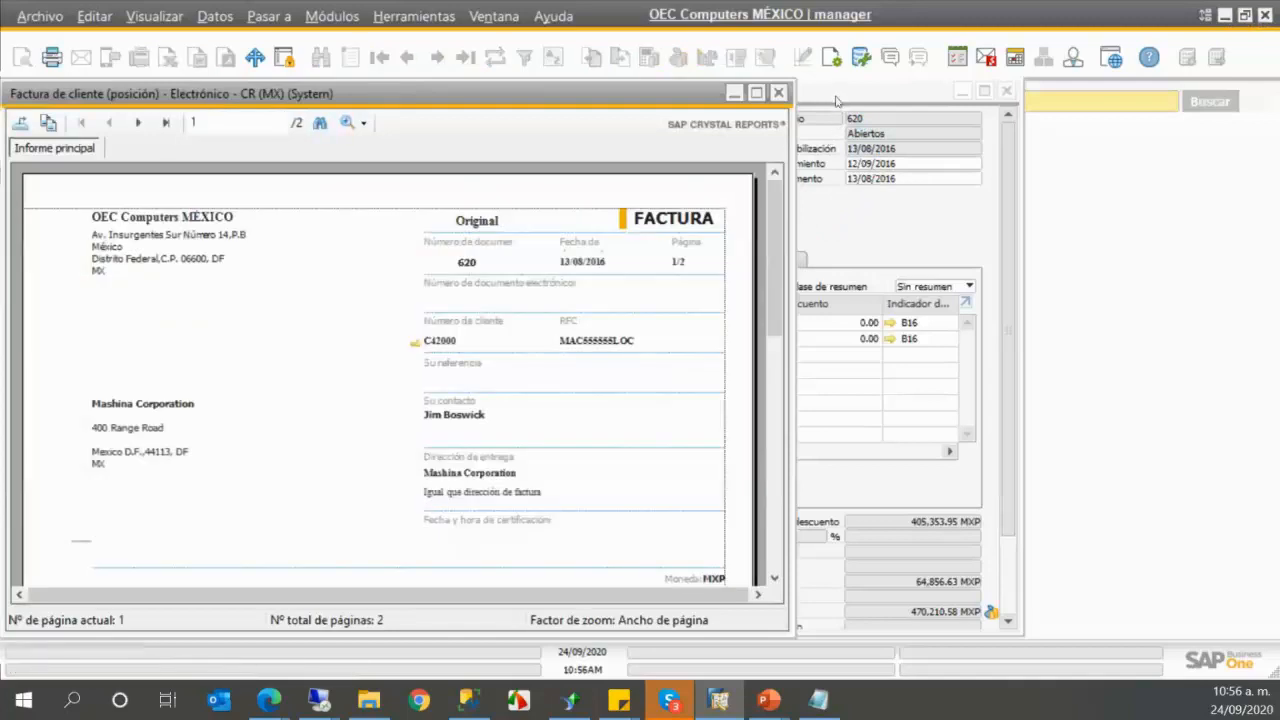
- Compare the Factura de deudores form with its printed invoice layout, and close the layout preview
left_click(835, 100)
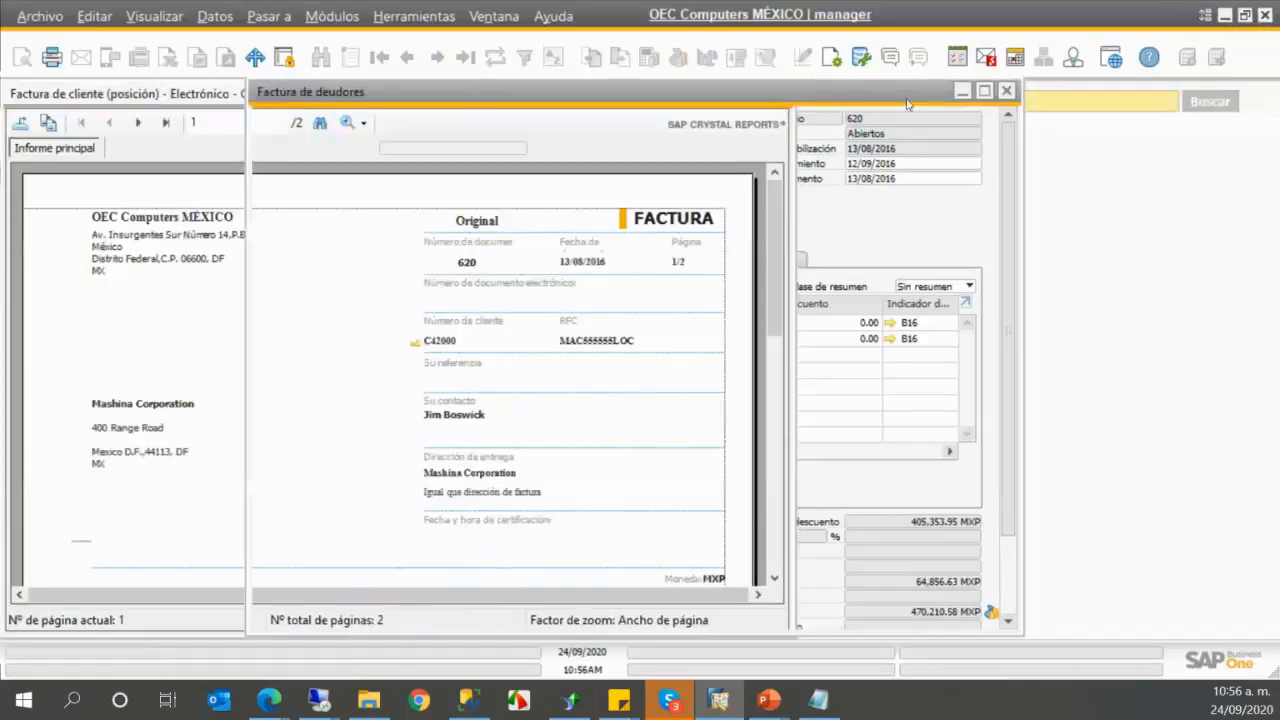
left_click_drag(494, 100, 543, 109)
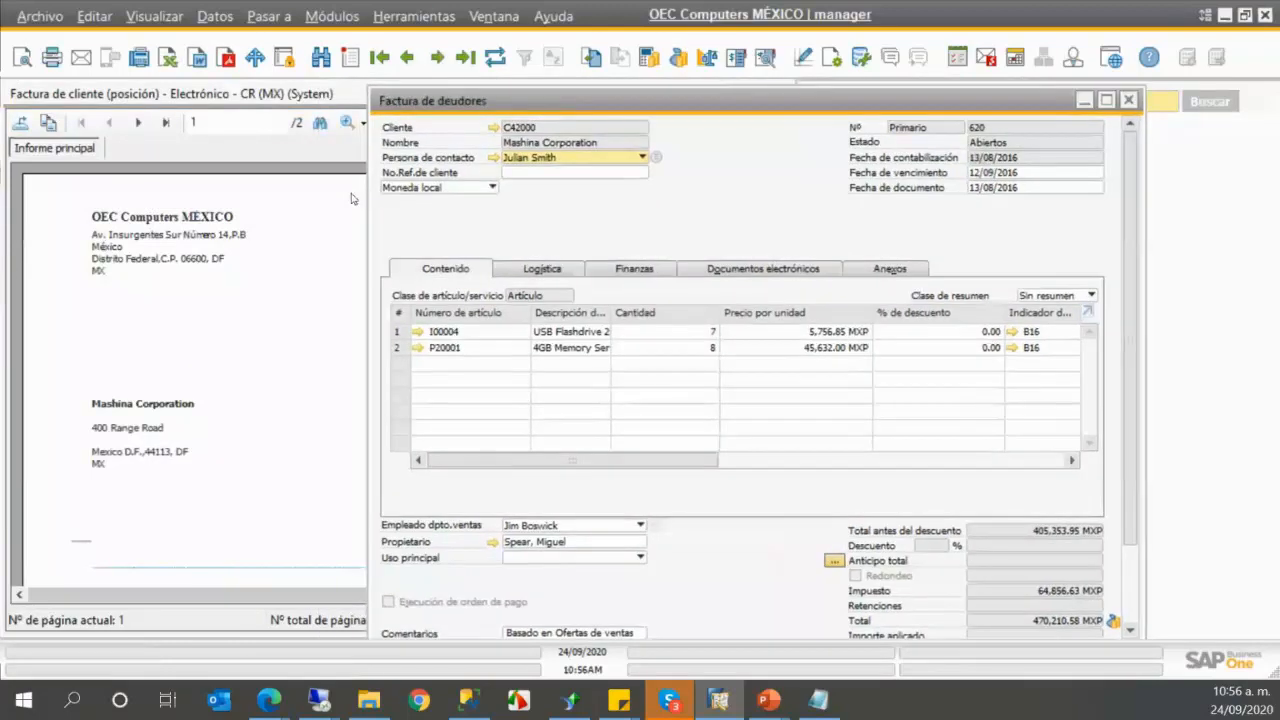
left_click(305, 227)
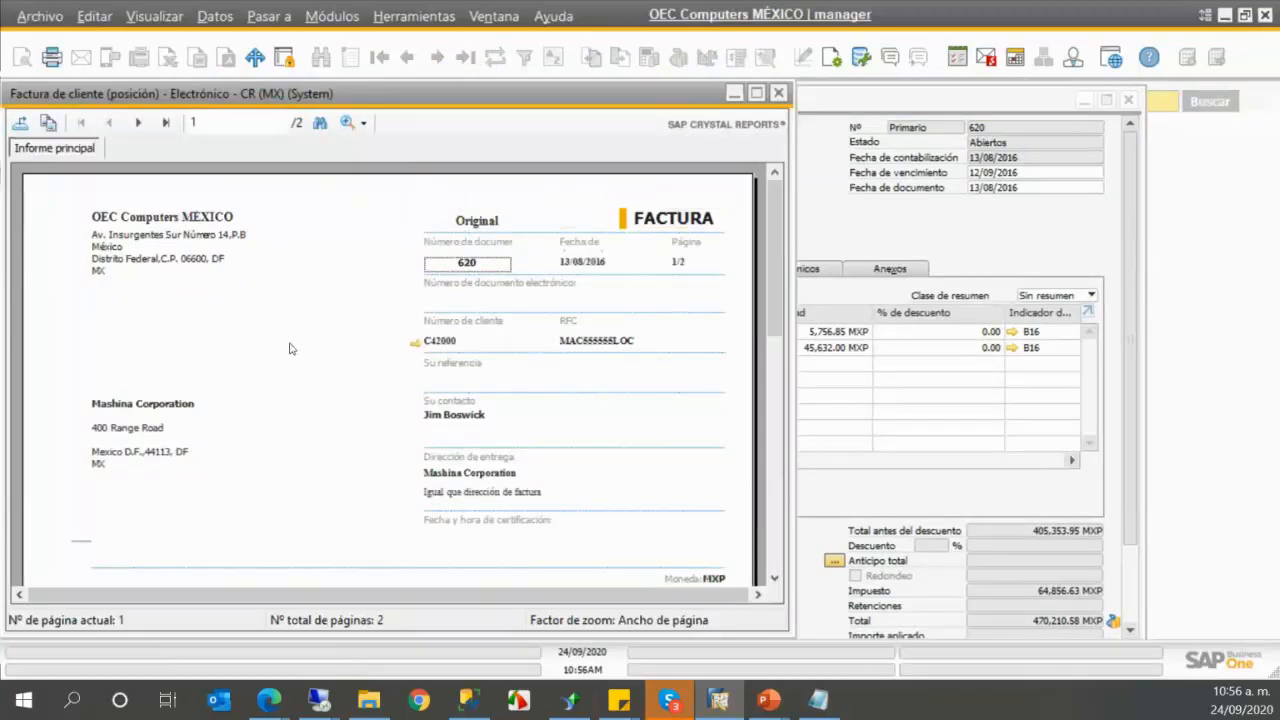
scroll(290, 348, "down", 10)
scroll(280, 355, "up", 10)
left_click(778, 93)
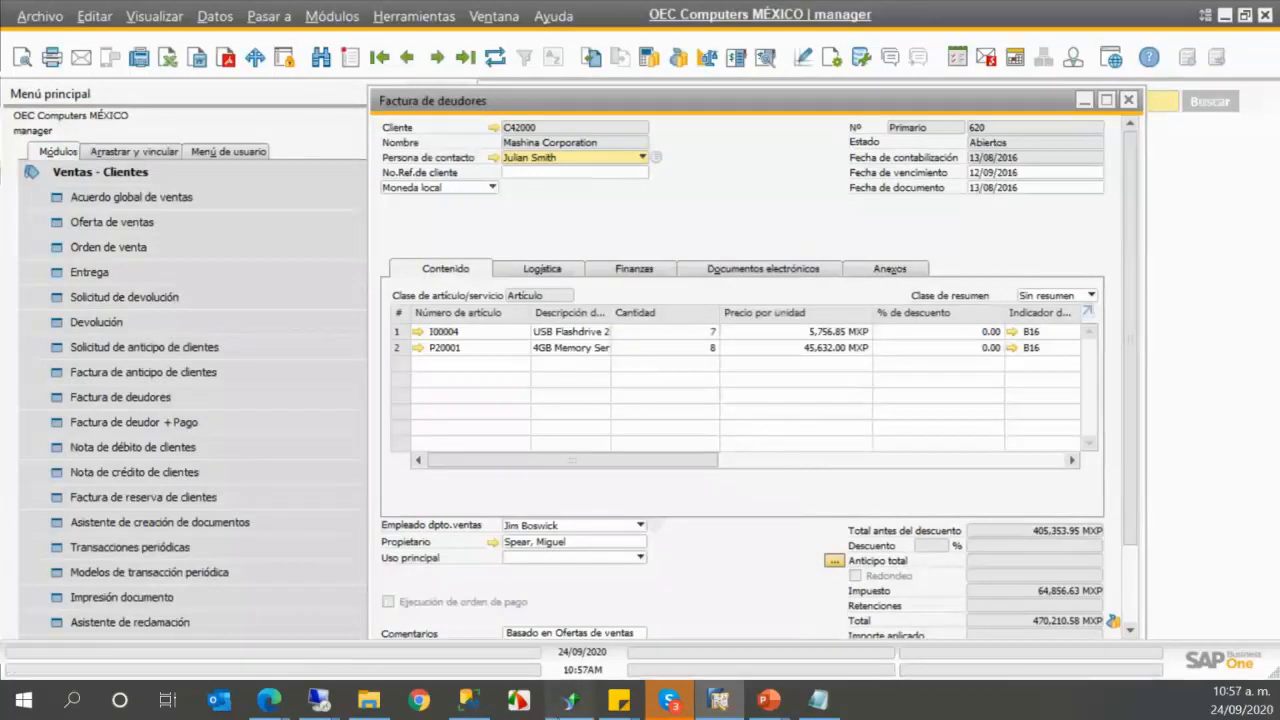
- Switch to SAP Crystal Reports and close the Nota de entrega de clientes report and Informe1 without saving changes
left_click(570, 700)
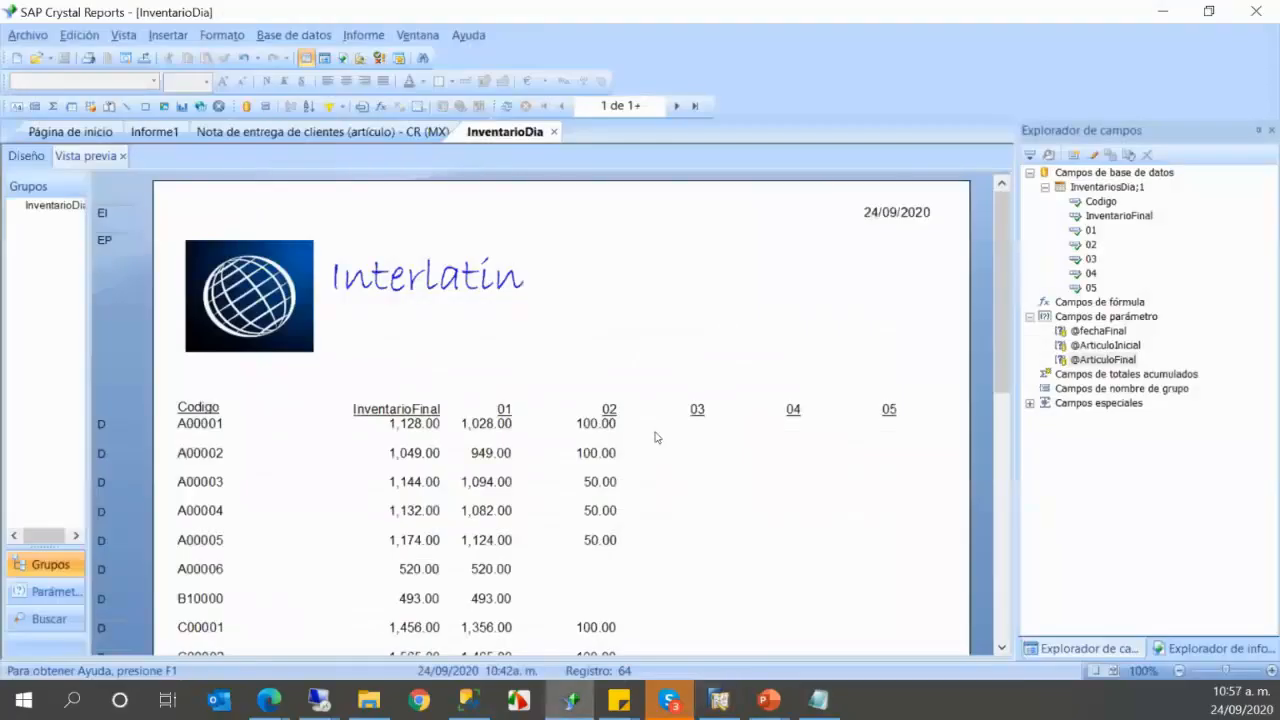
left_click(388, 135)
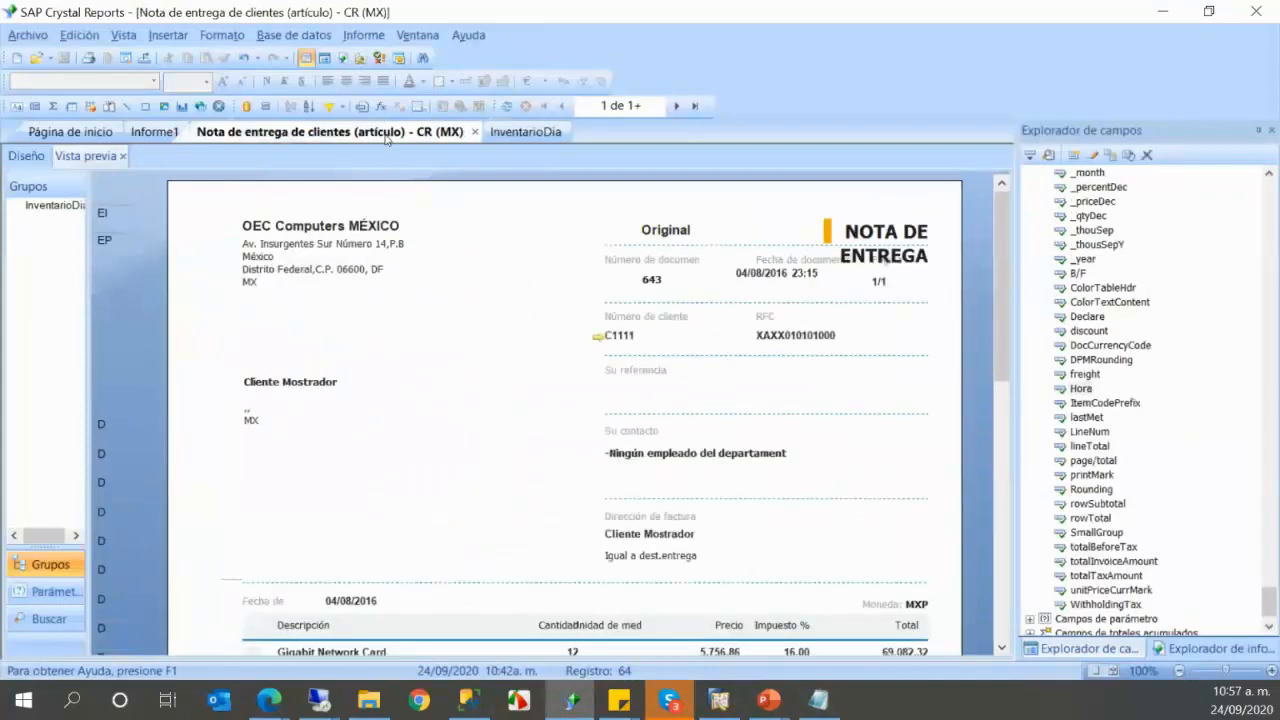
left_click(474, 131)
left_click(283, 131)
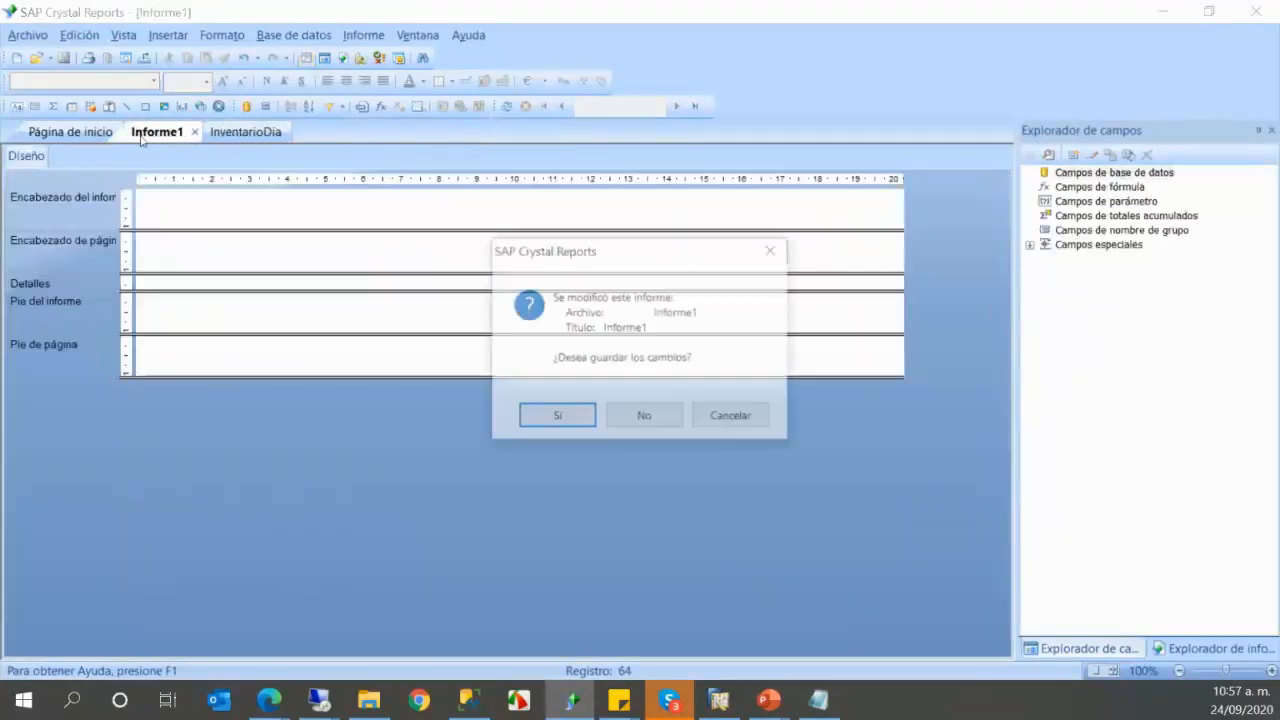
left_click(644, 417)
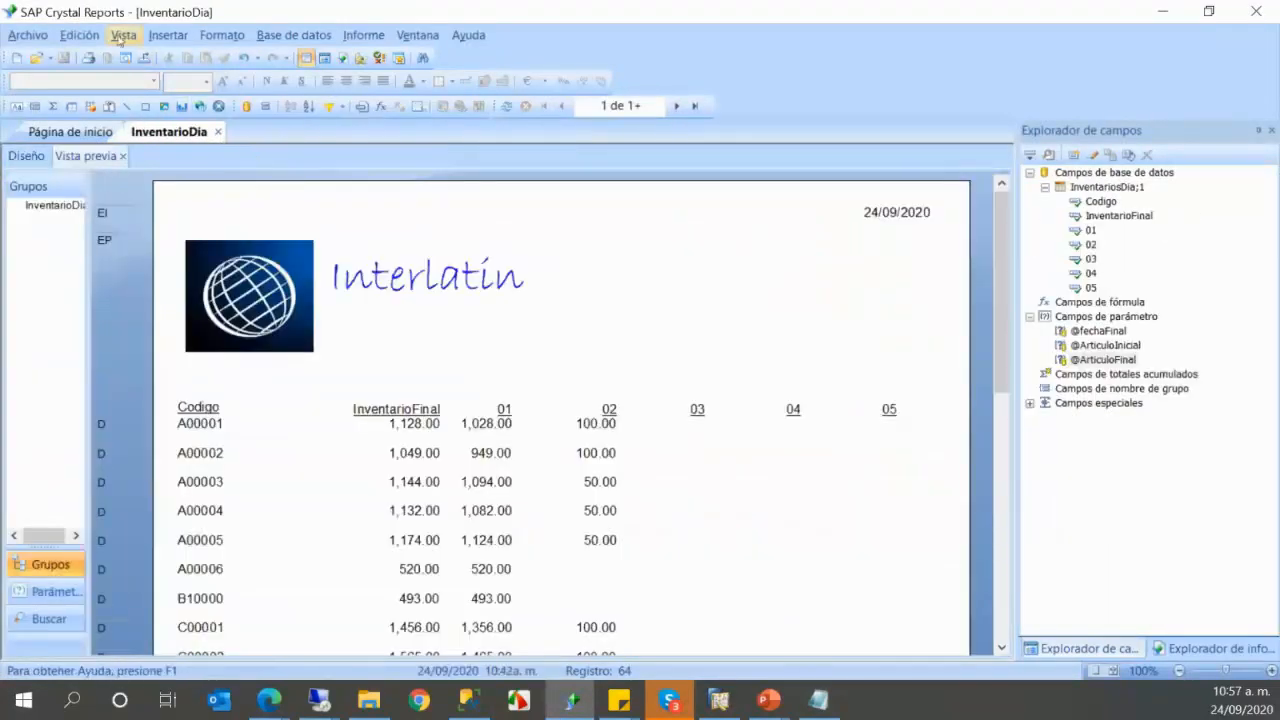
- Start a new standard report and add an SQL command from the ILGDLSPARE3 OLE DB connection
left_click(16, 58)
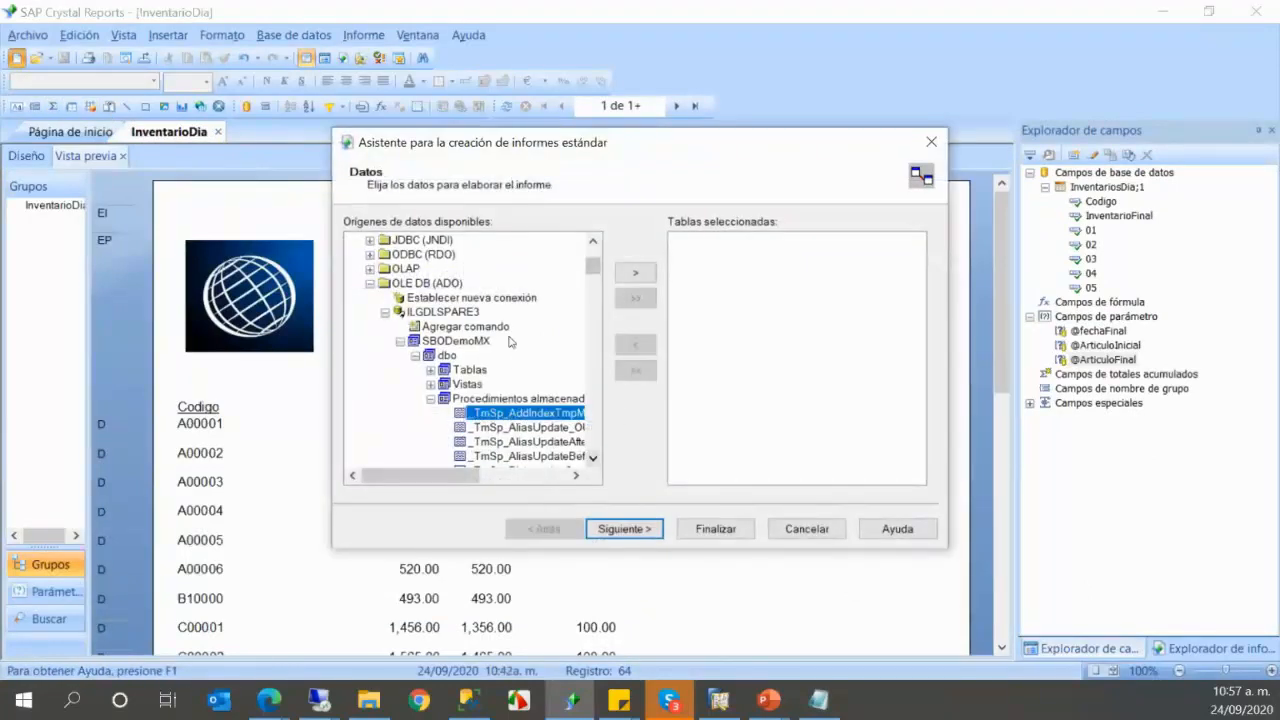
scroll(457, 363, "down", 2)
scroll(460, 355, "up", 2)
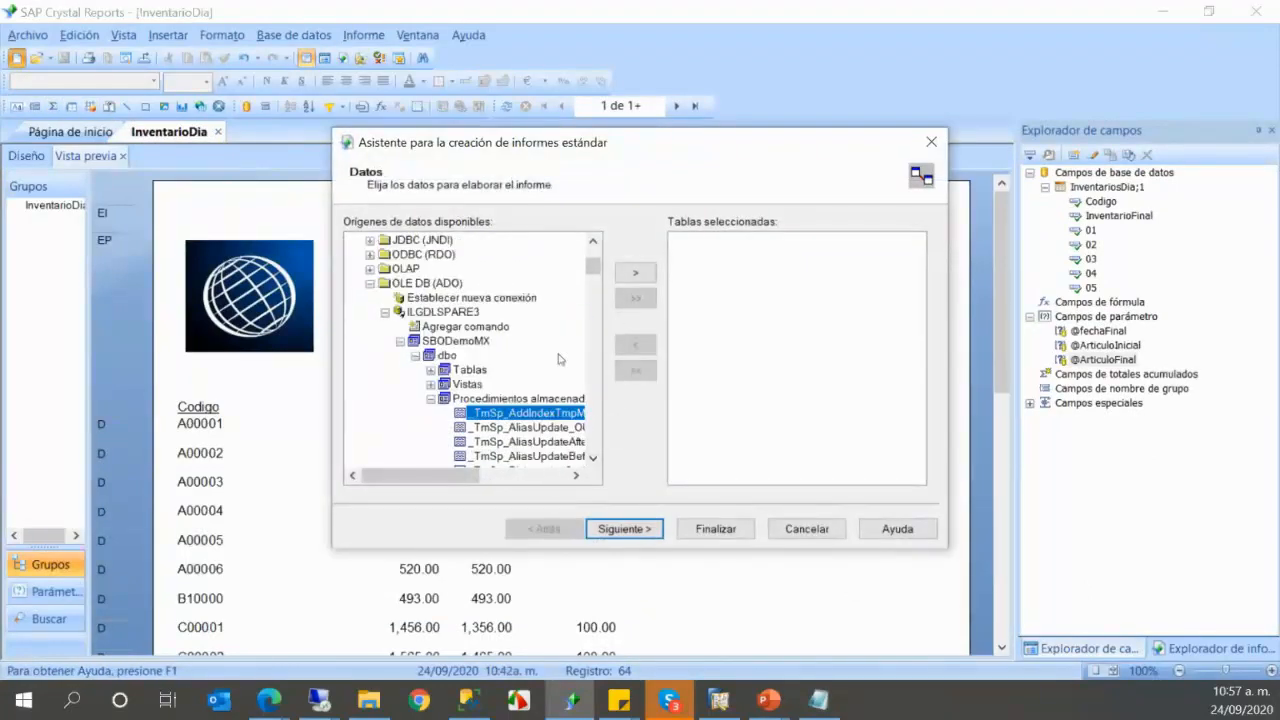
left_click(431, 399)
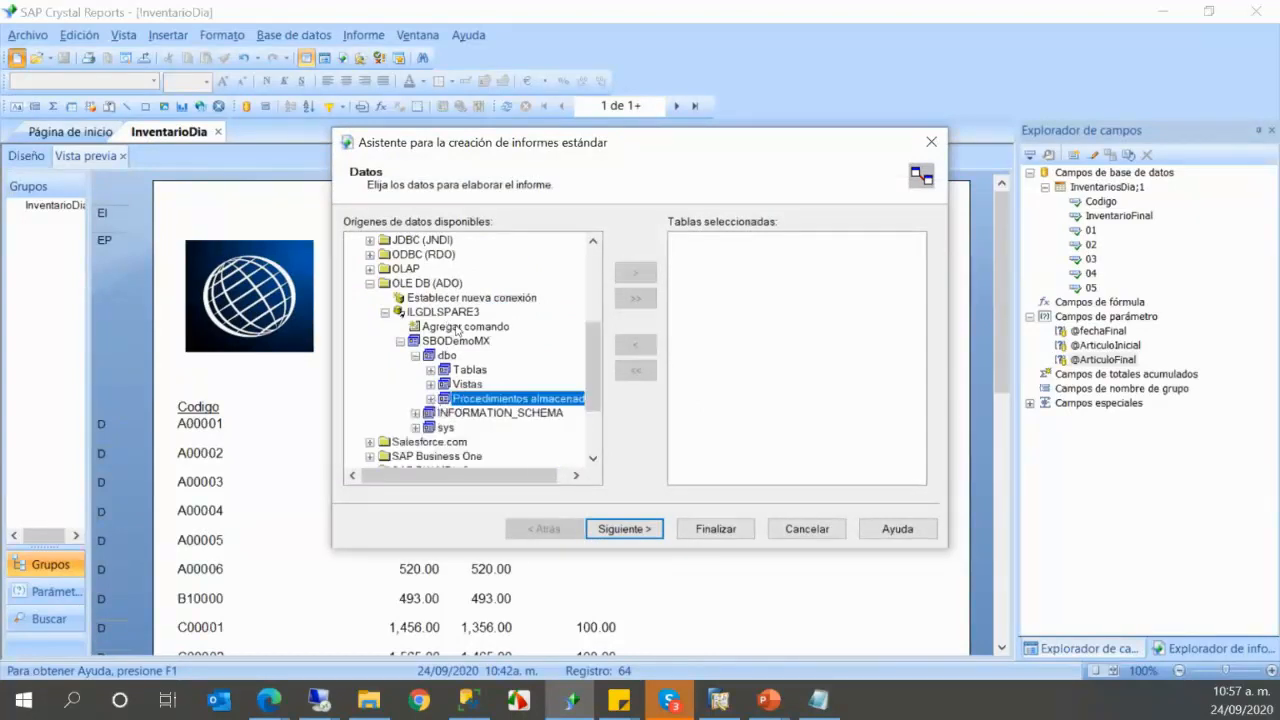
left_click(459, 327)
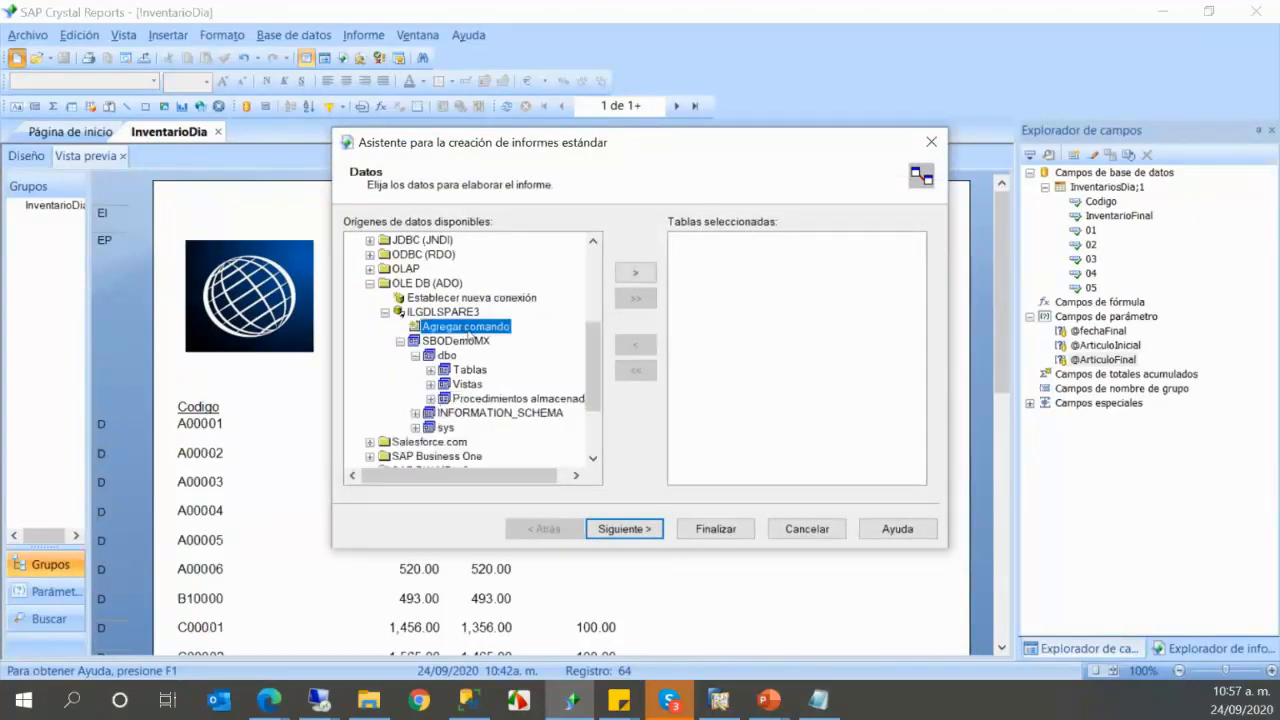
double_click(459, 327)
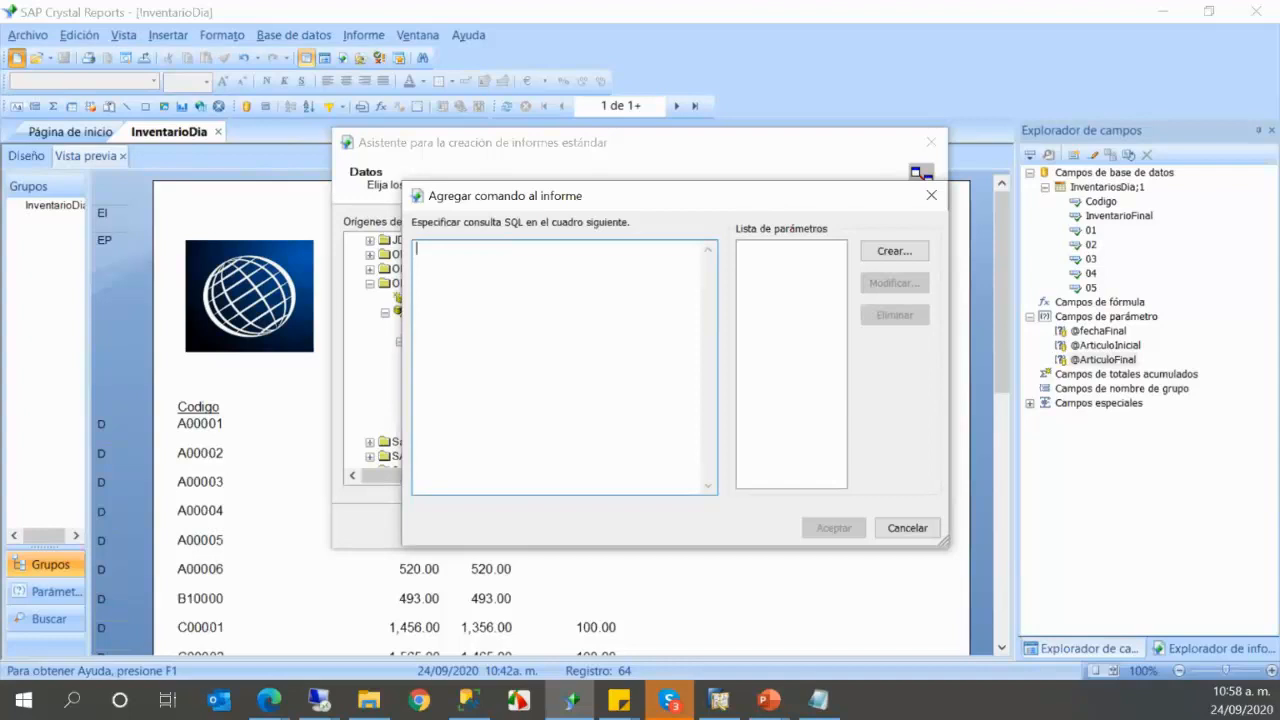
- Copy the complete SELECT query from the text file and paste it as the command's SQL query
key("super+e")
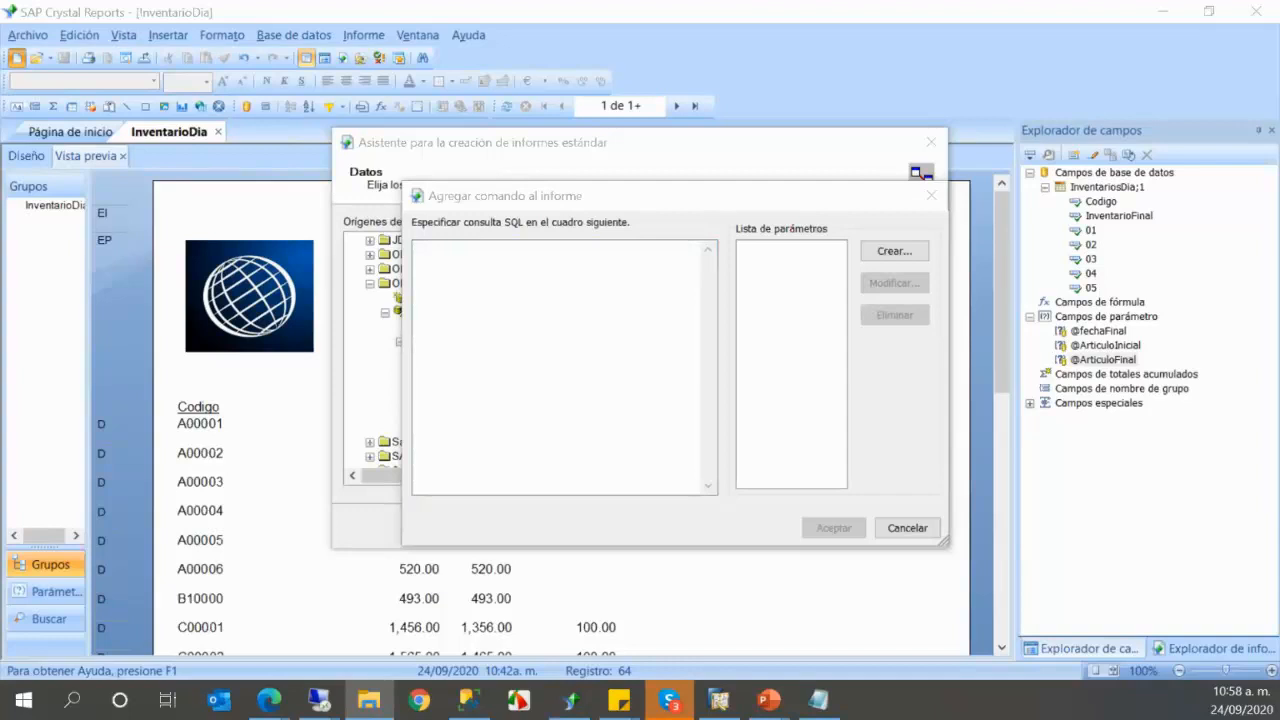
left_click_drag(220, 93, 676, 82)
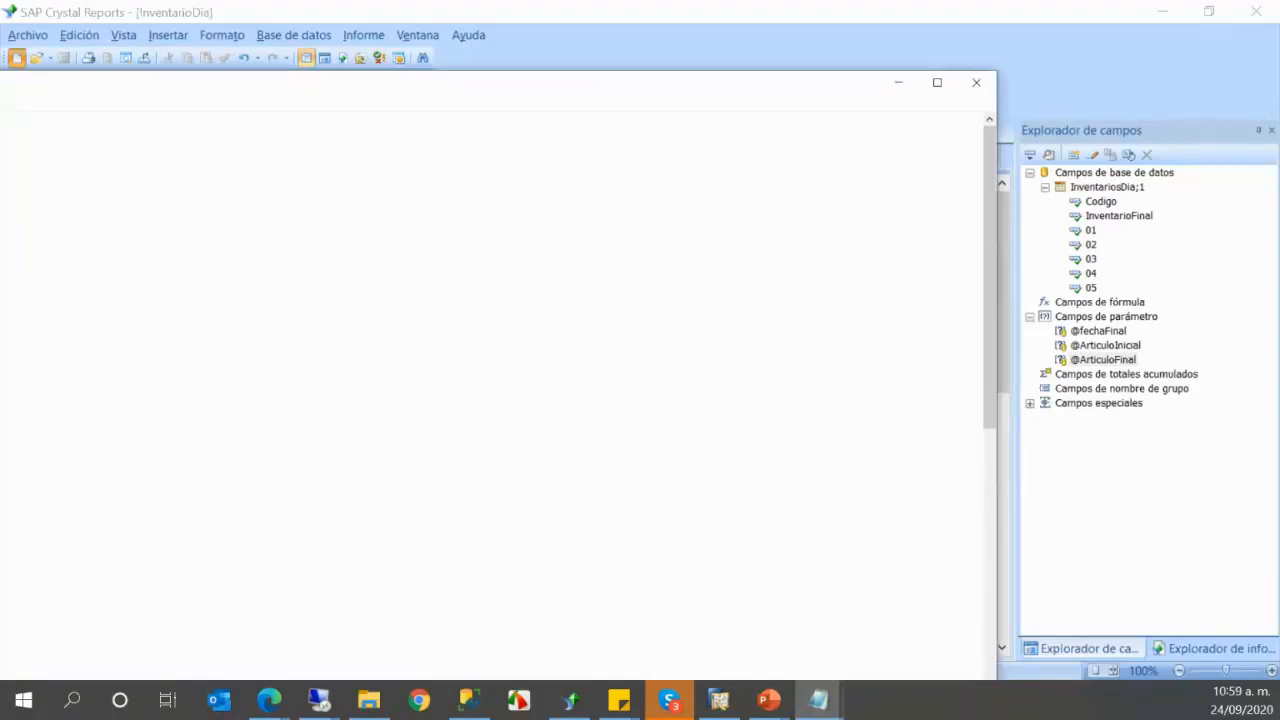
key("ctrl+a")
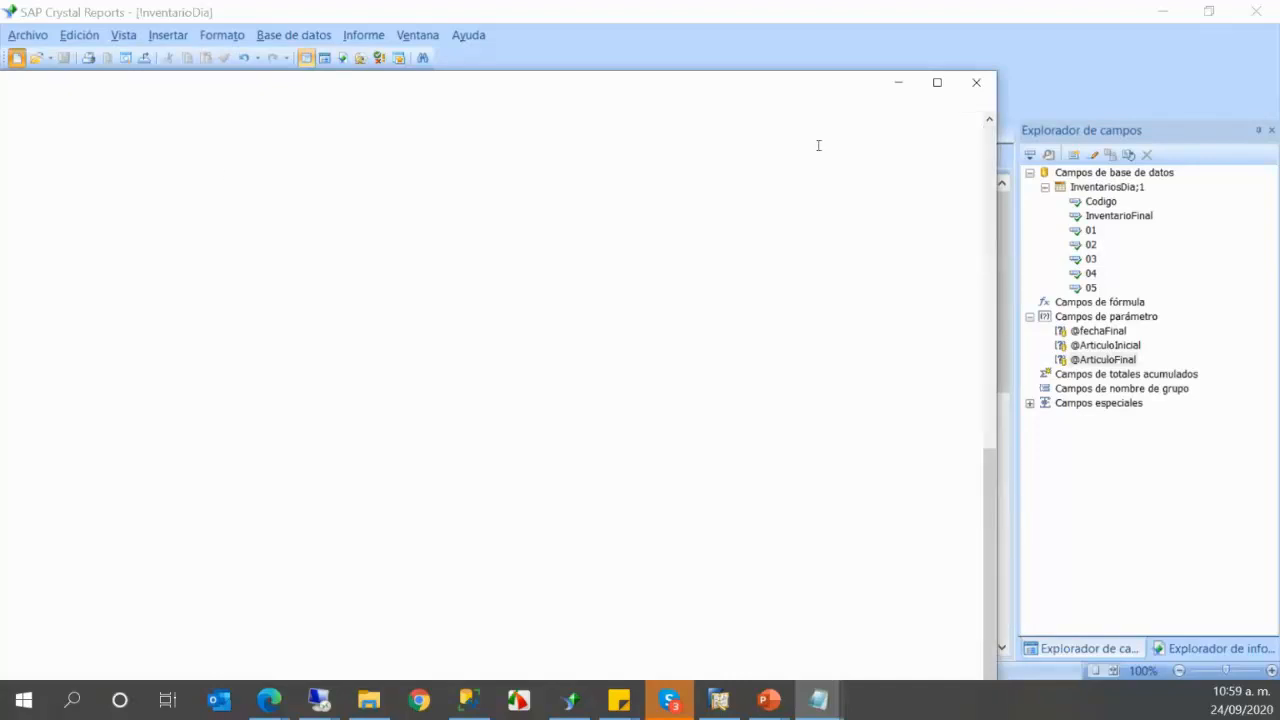
left_click(898, 82)
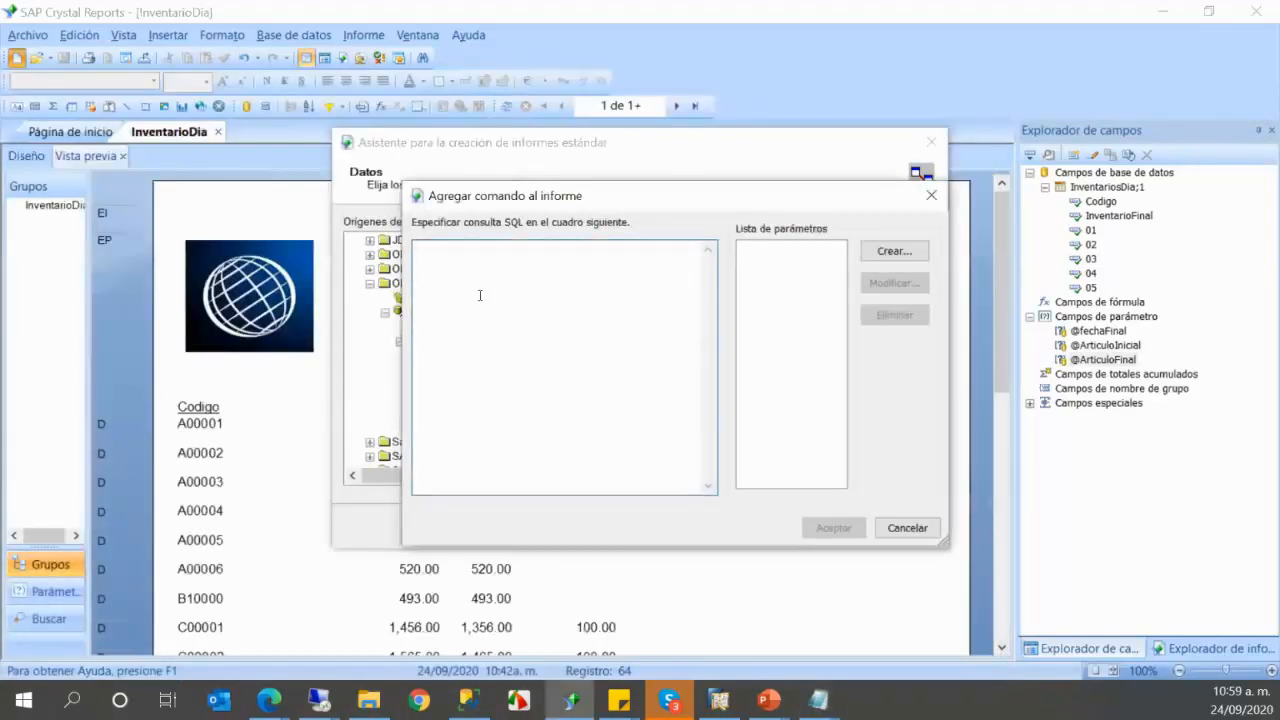
key("ctrl+v")
- Examine the pasted query's selected fields, the OINV table joins and the WHERE conditions
left_click_drag(706, 314, 706, 250)
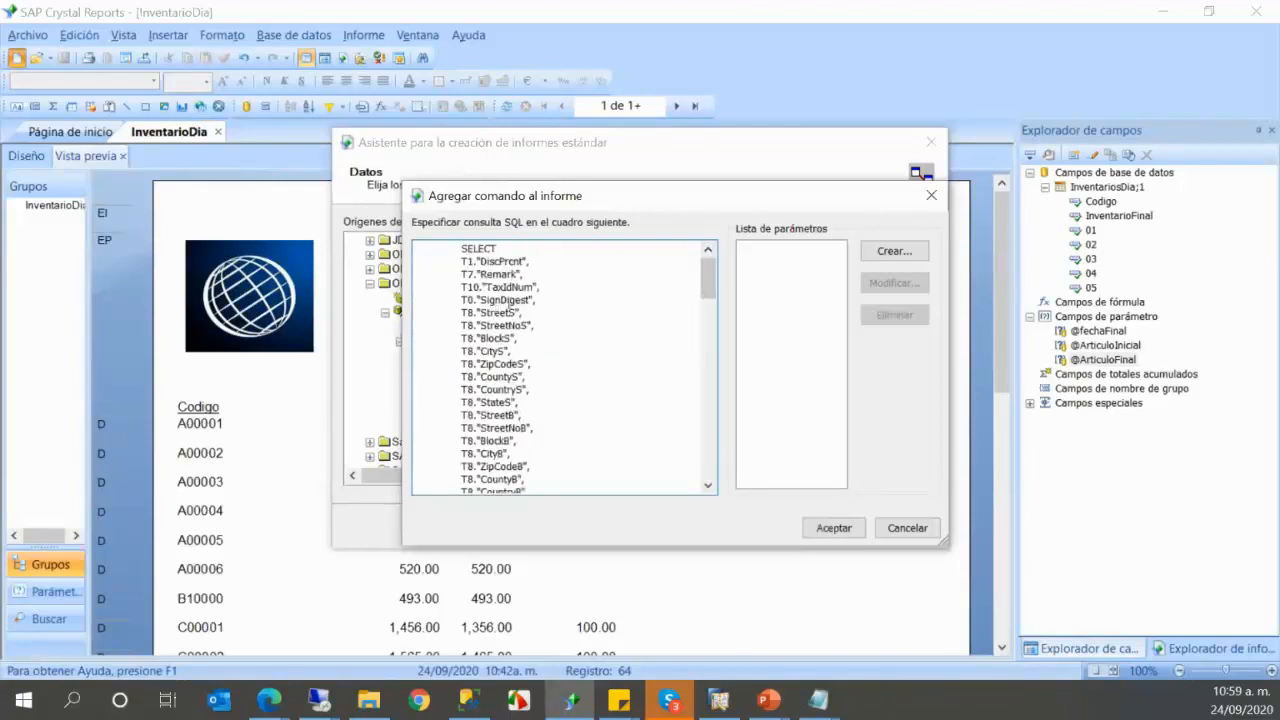
left_click_drag(710, 285, 627, 379)
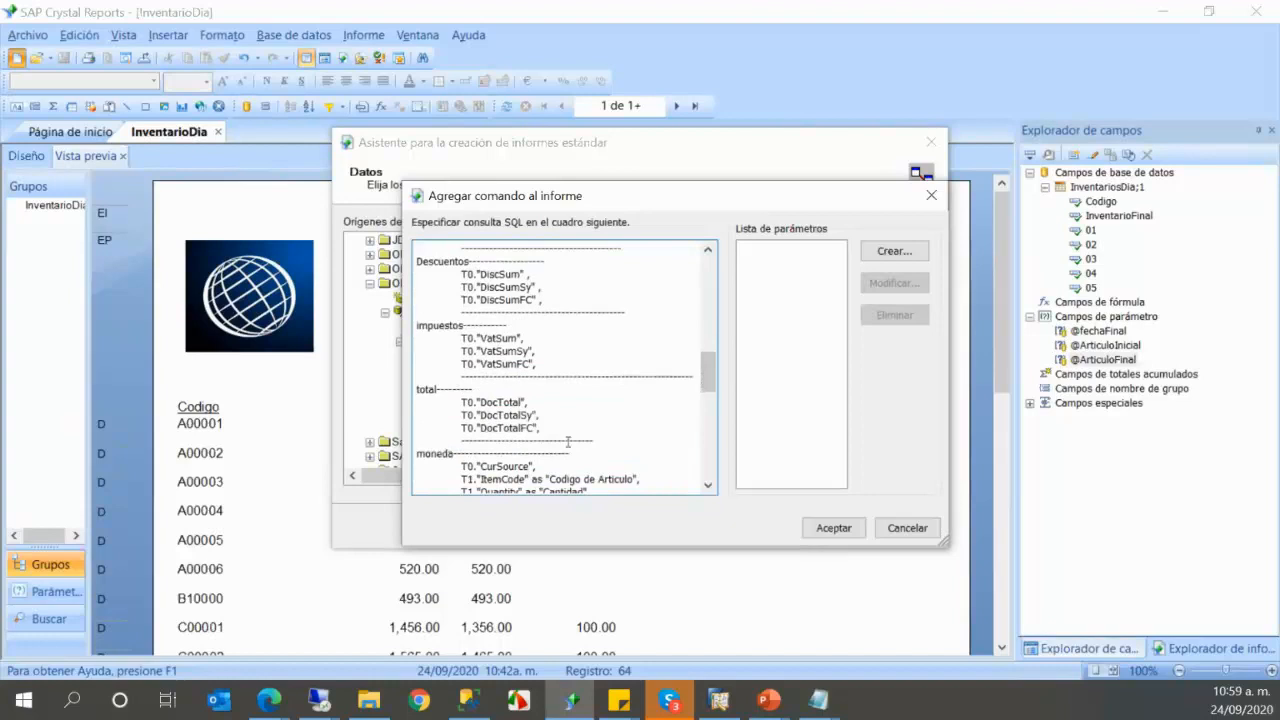
left_click_drag(704, 381, 700, 450)
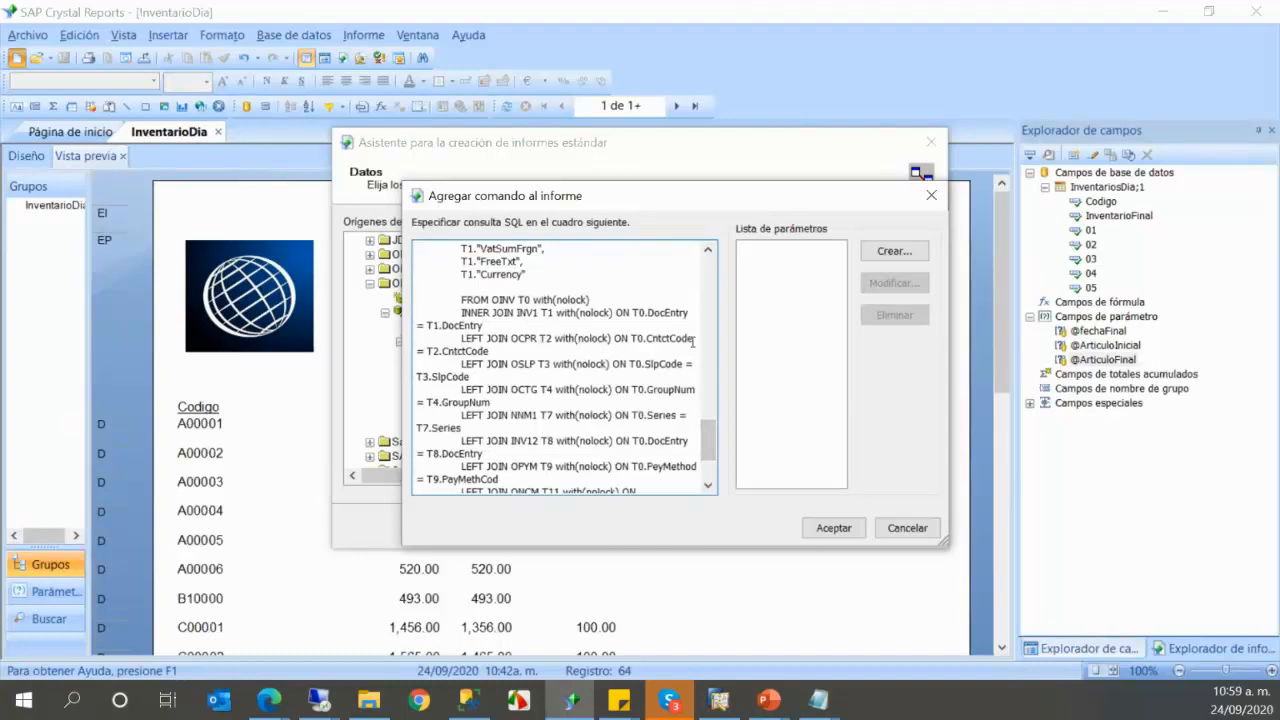
left_click_drag(695, 342, 439, 308)
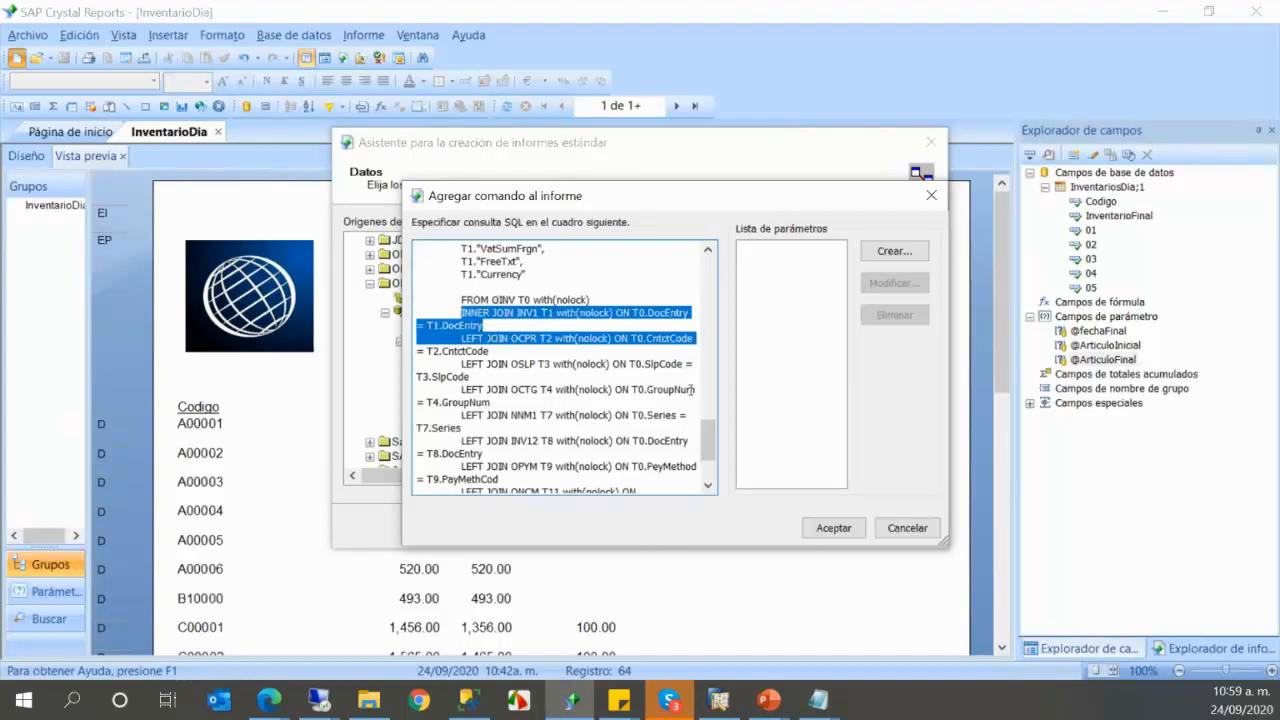
left_click_drag(696, 390, 418, 364)
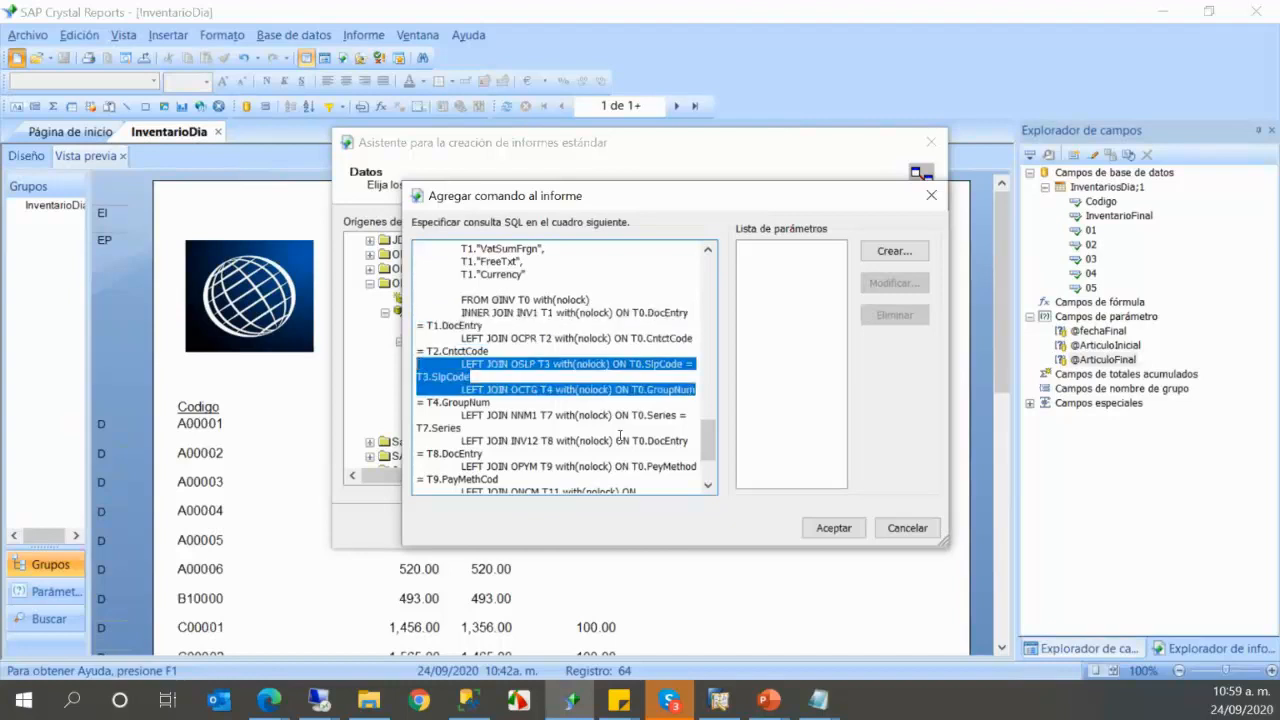
left_click_drag(660, 430, 367, 406)
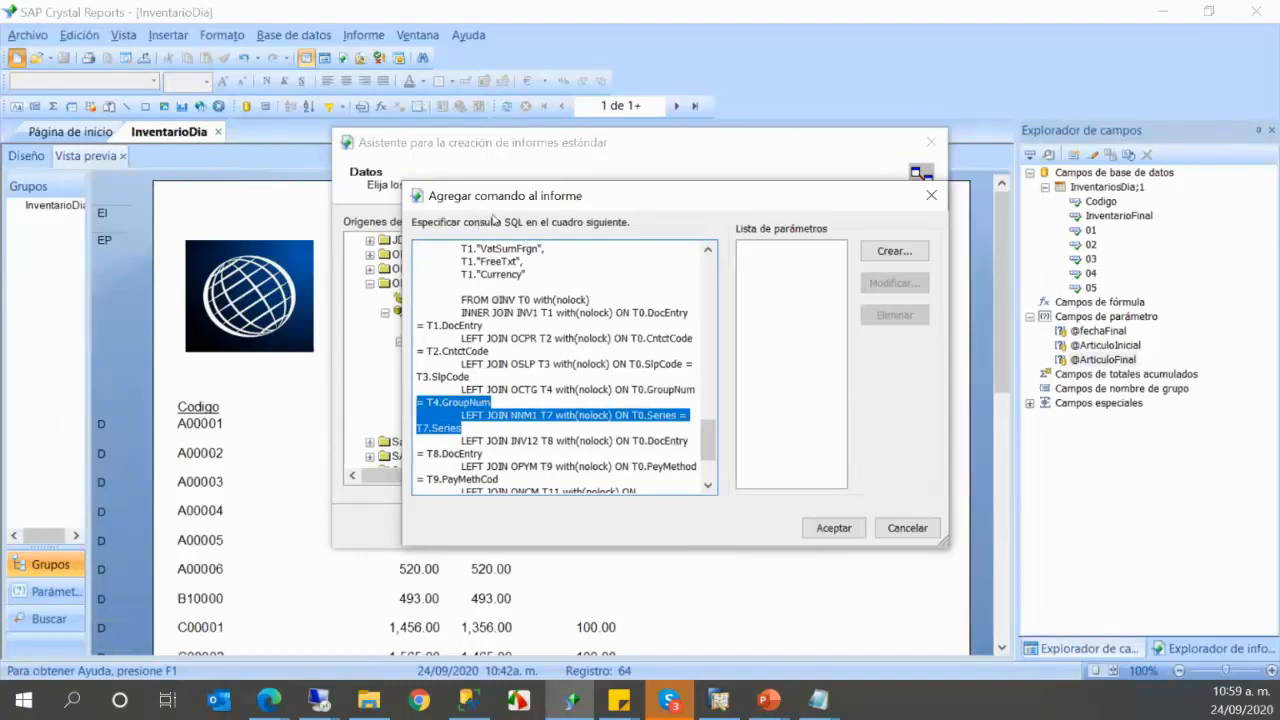
scroll(575, 352, "down", 3)
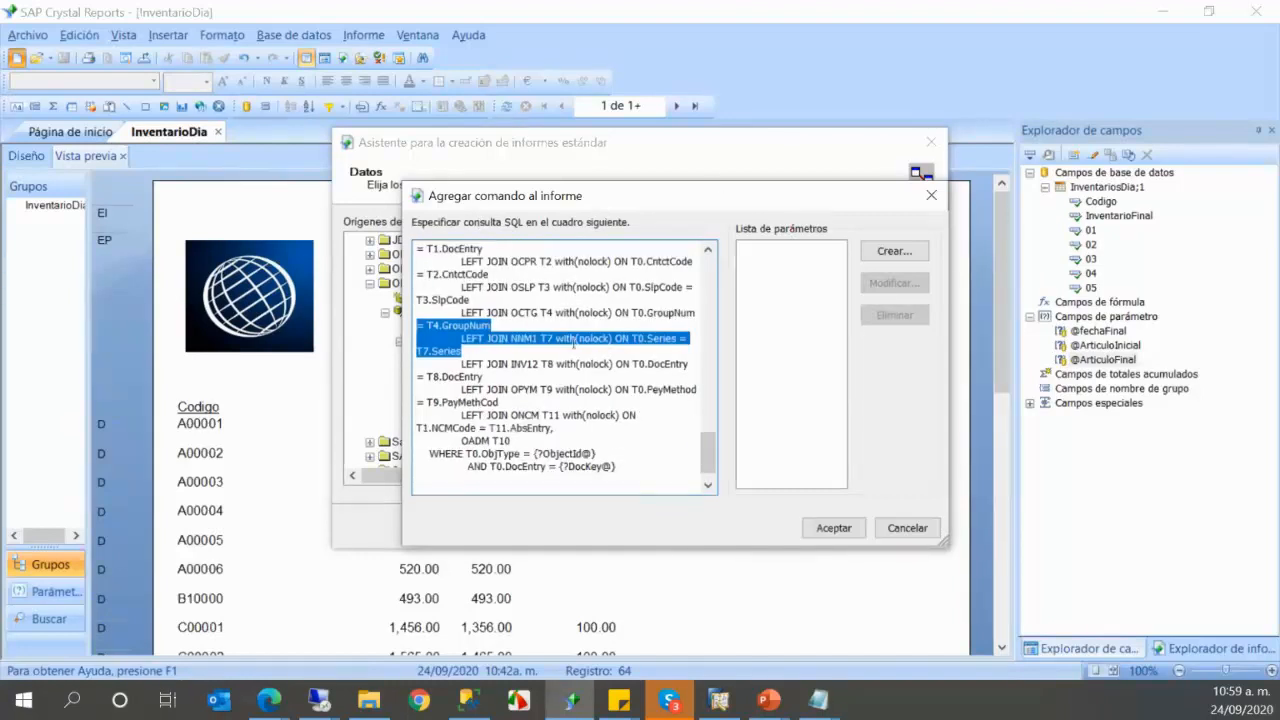
- Create a Cadena command parameter named ObjectId@, taking the name from the ObjType condition without its question mark
left_click_drag(533, 428, 588, 428)
key("ctrl+c")
left_click(536, 428)
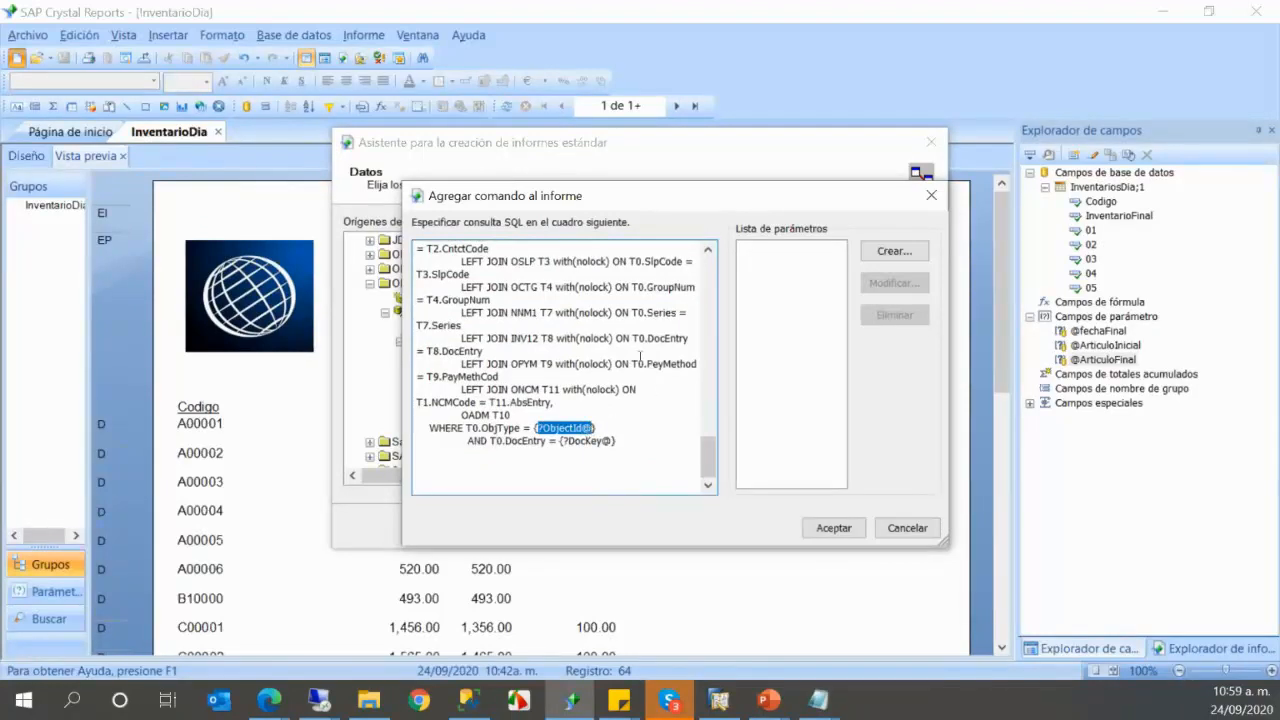
left_click(621, 427)
left_click(884, 253)
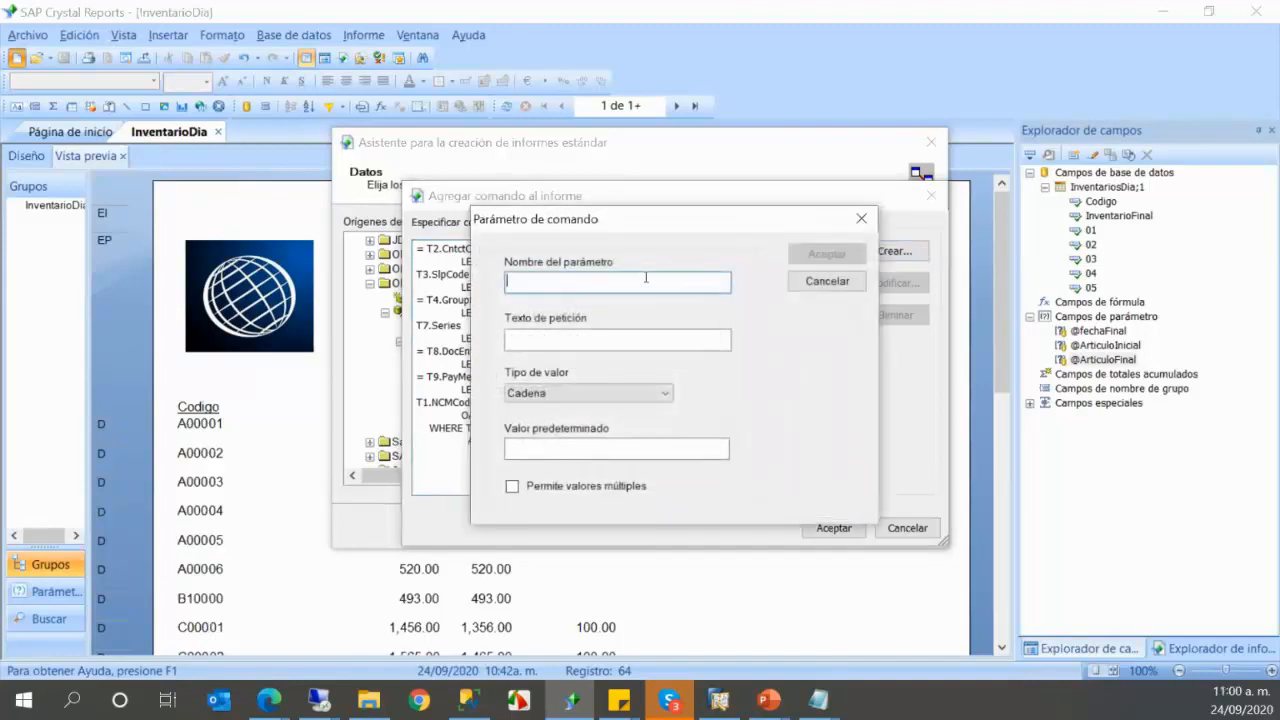
key("ctrl+v")
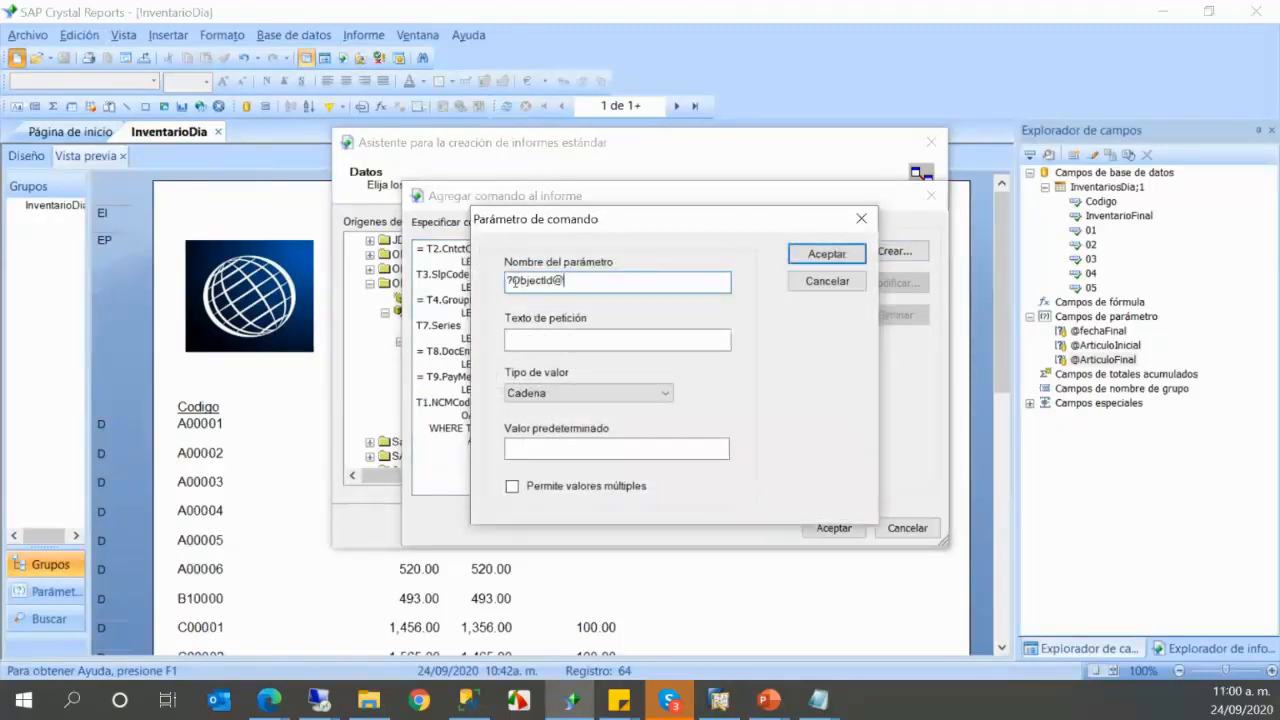
key("Home")
key("Delete")
mouse_move(762, 706)
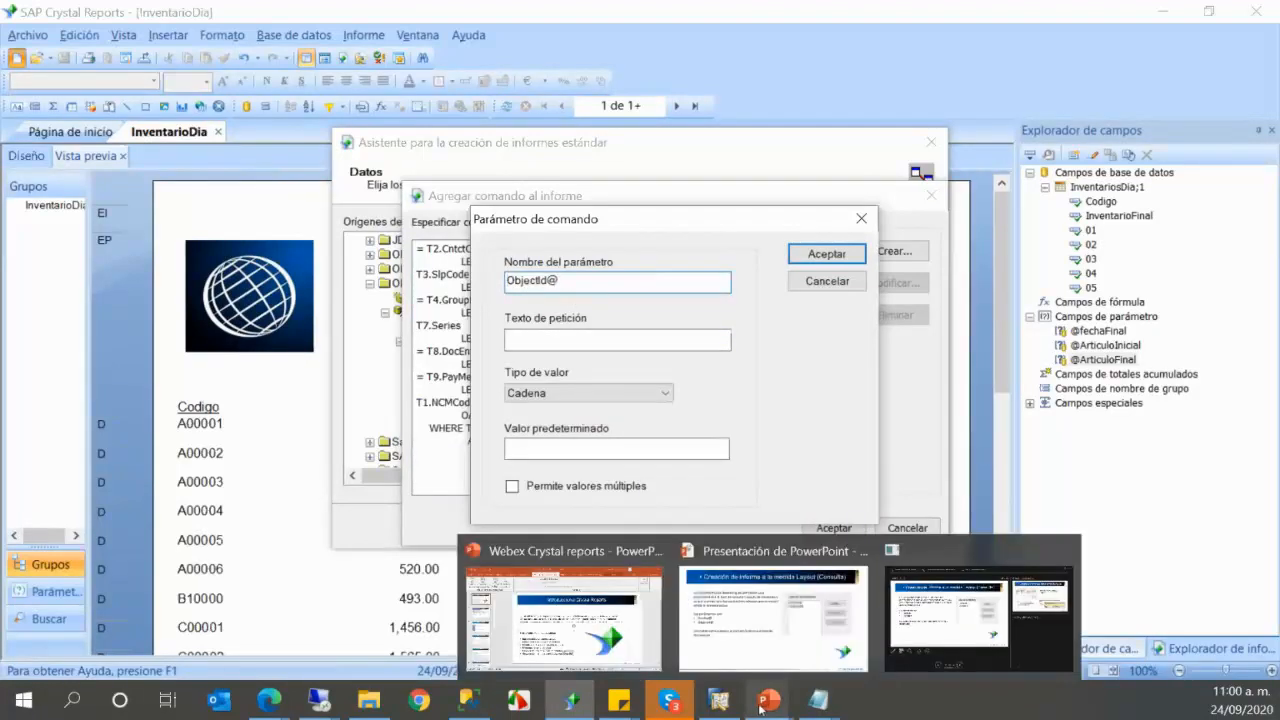
mouse_move(750, 610)
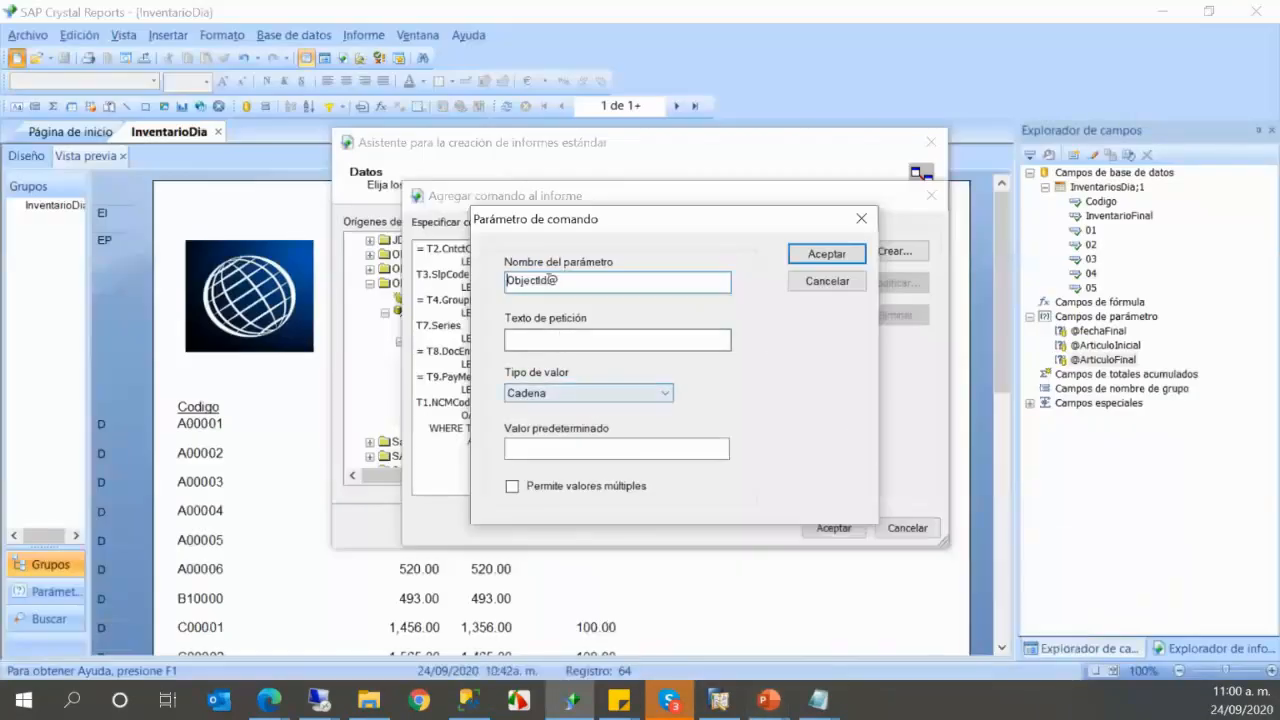
left_click(826, 256)
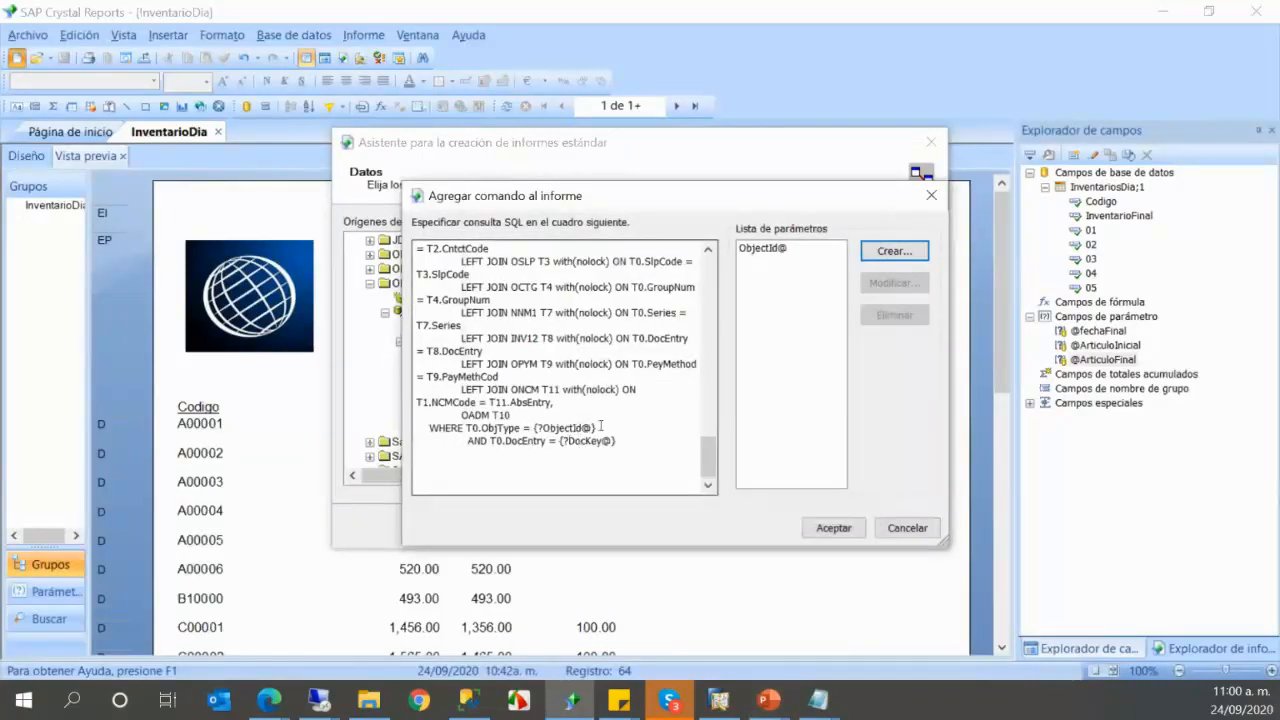
- Remove the {?ObjectId@} and {?DocKey@} placeholders from the query's WHERE conditions
left_click_drag(597, 428, 533, 428)
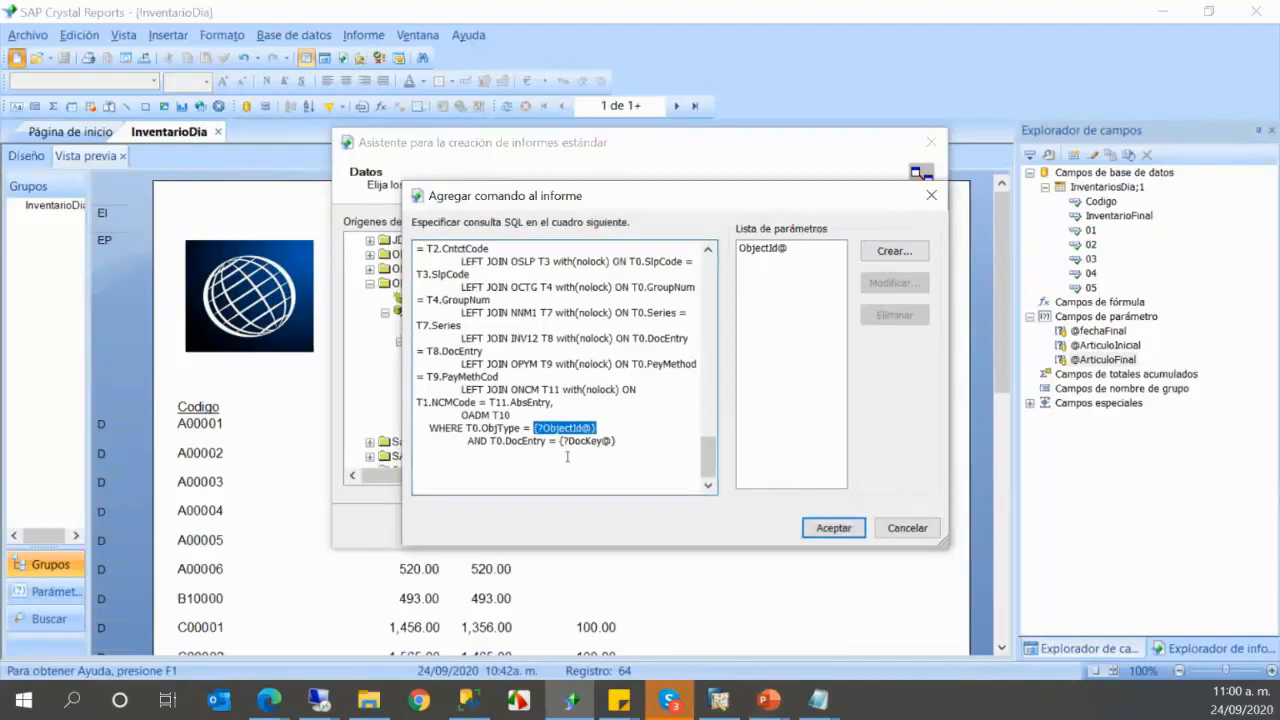
key("Delete")
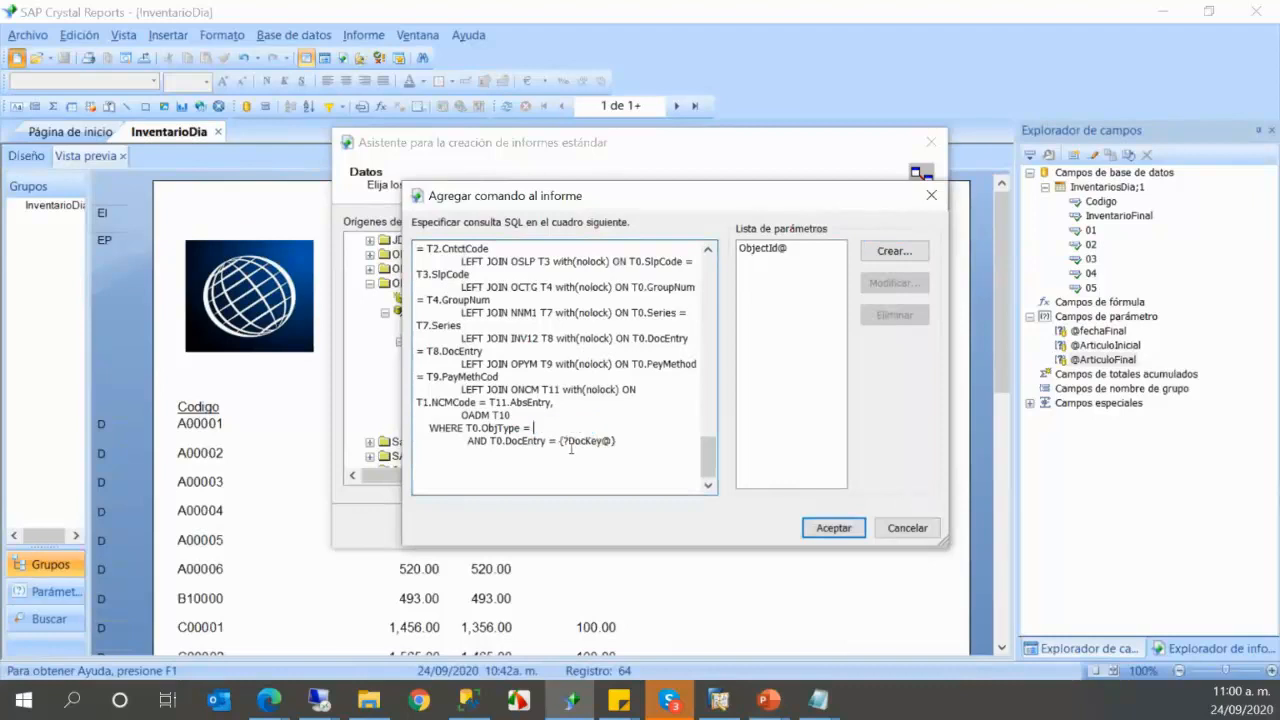
mouse_move(568, 441)
left_mouse_down()
mouse_move(614, 441)
mouse_move(562, 445)
left_mouse_up()
left_click(564, 445)
double_click(562, 438)
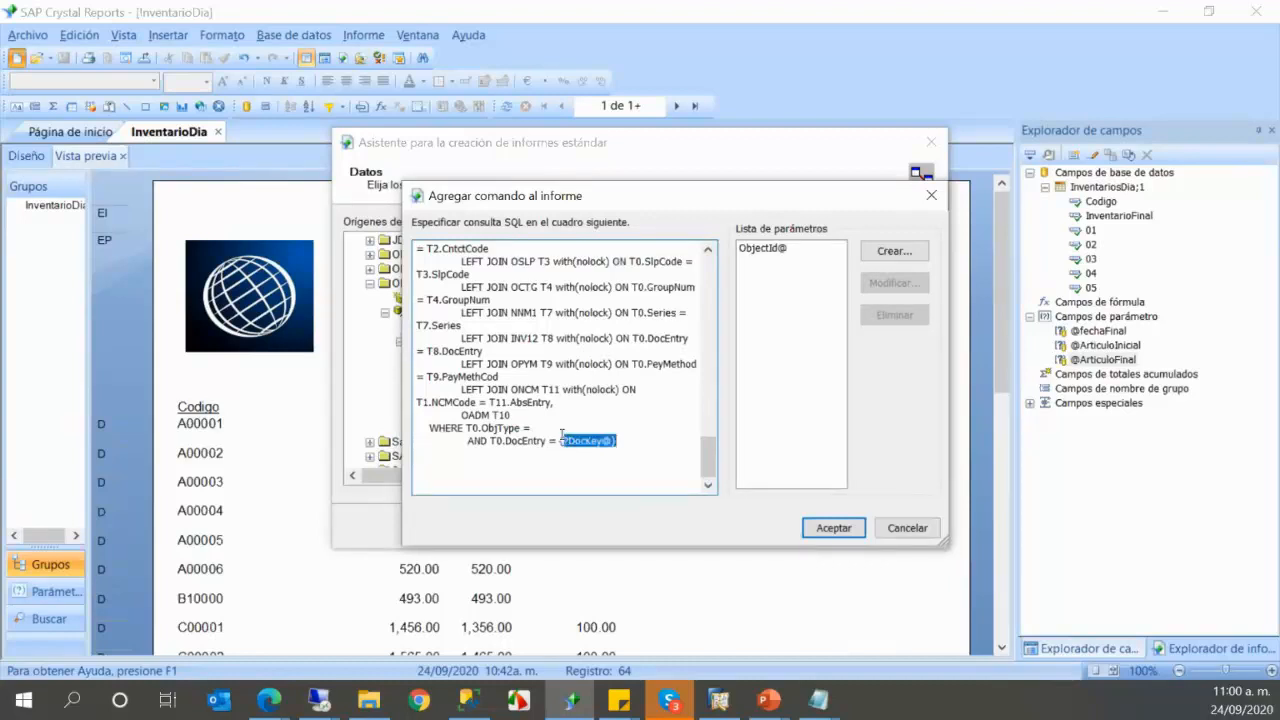
key("BackSpace")
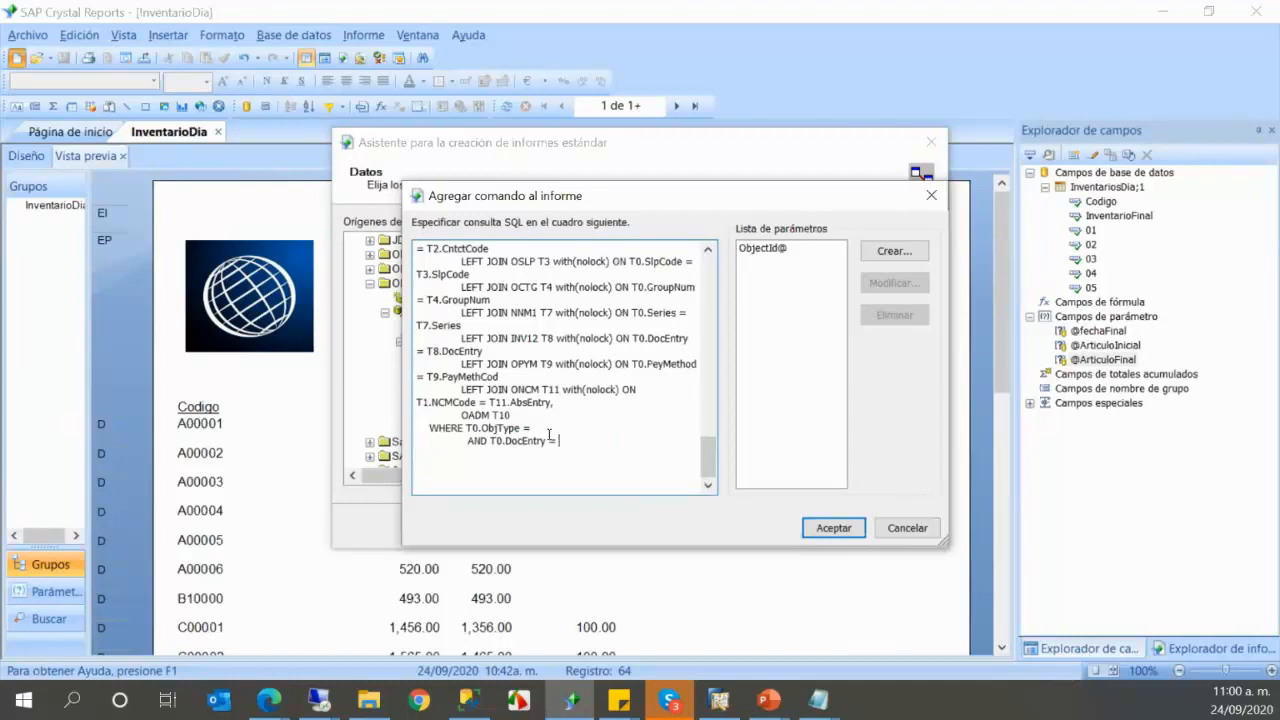
- Create a command parameter named DocKey@ with the value type Número
left_click(894, 251)
type("DocKey@")
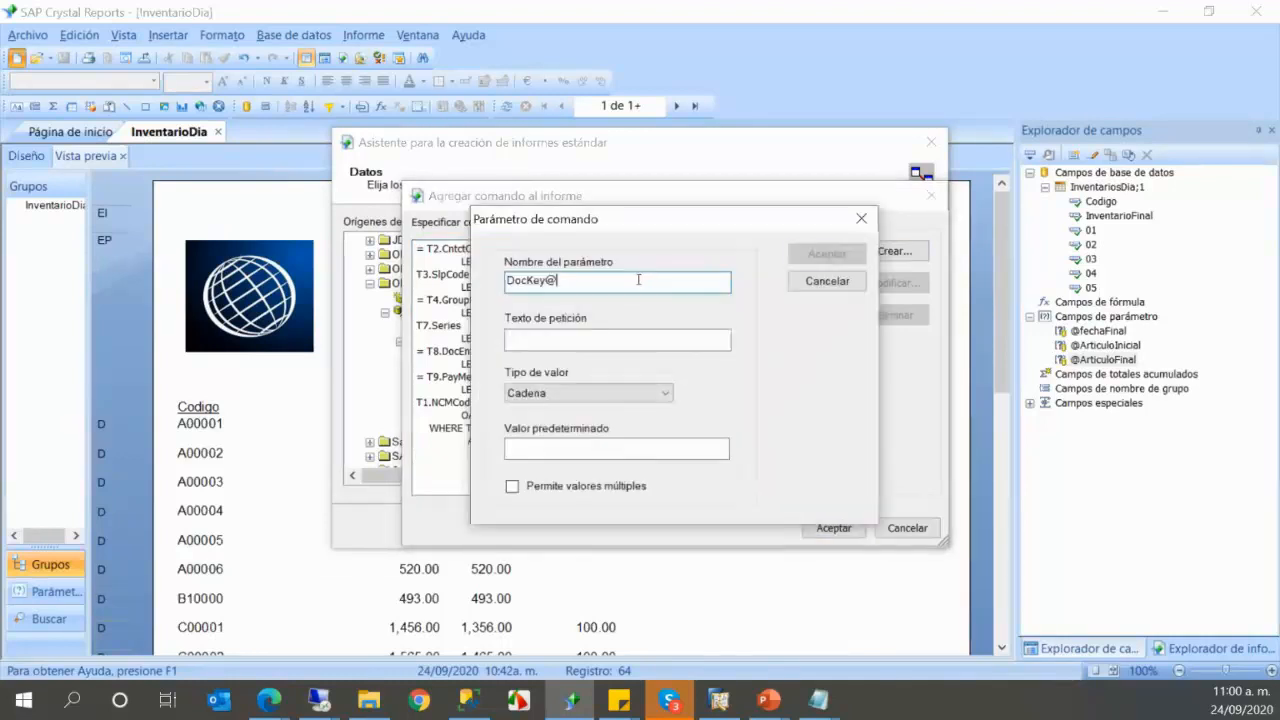
left_click(573, 390)
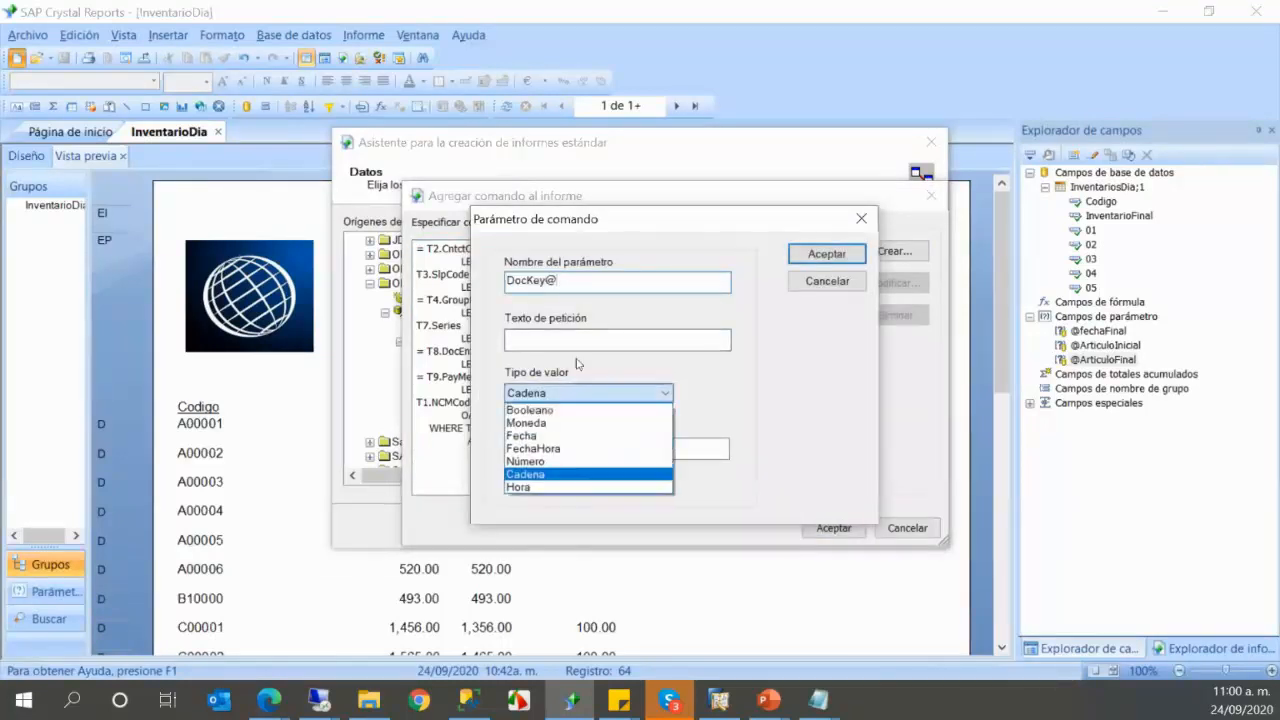
left_click(540, 461)
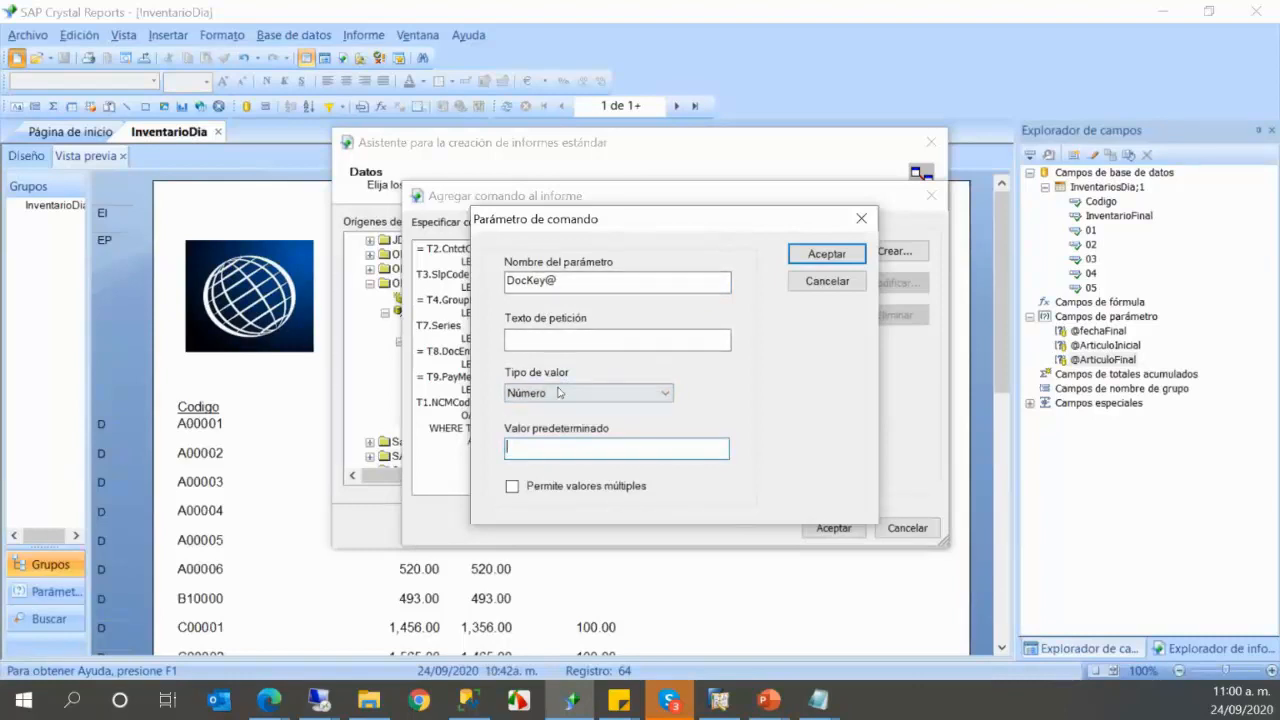
left_click(826, 256)
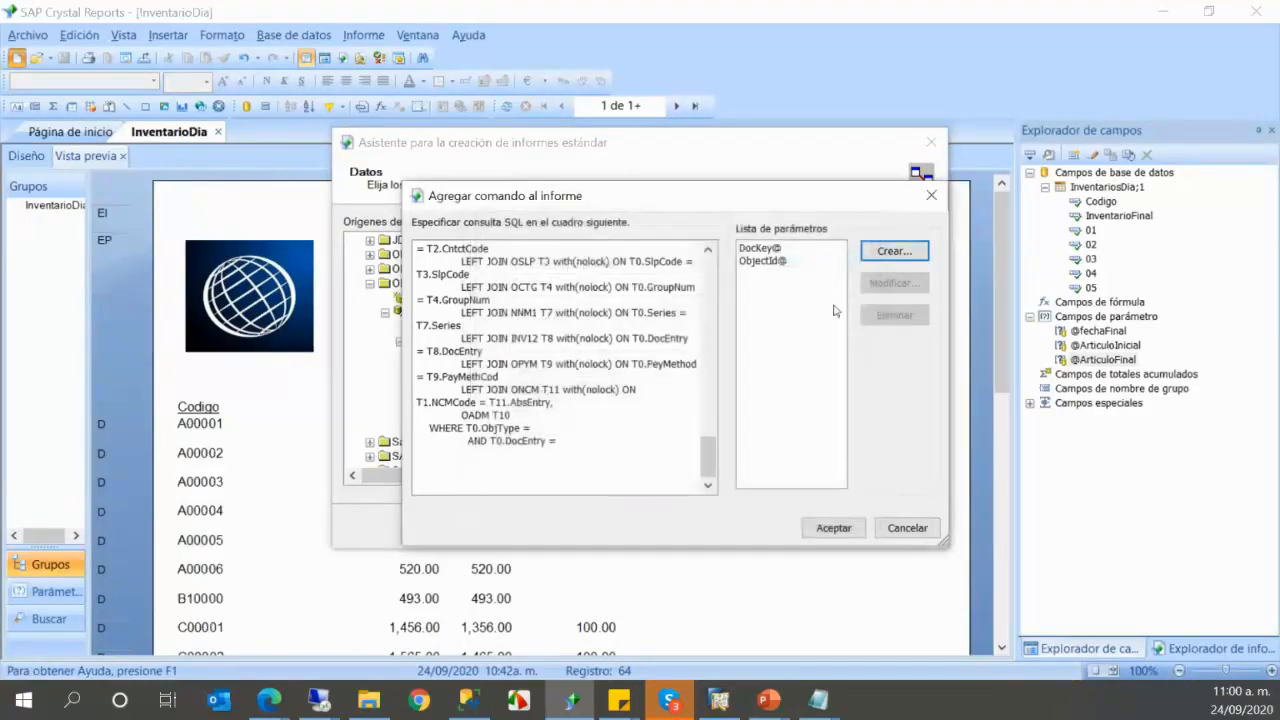
- Insert the ObjectId@ parameter into the T0.ObjType condition and the DocKey@ parameter into the T0.DocEntry condition of the query
left_click(760, 249)
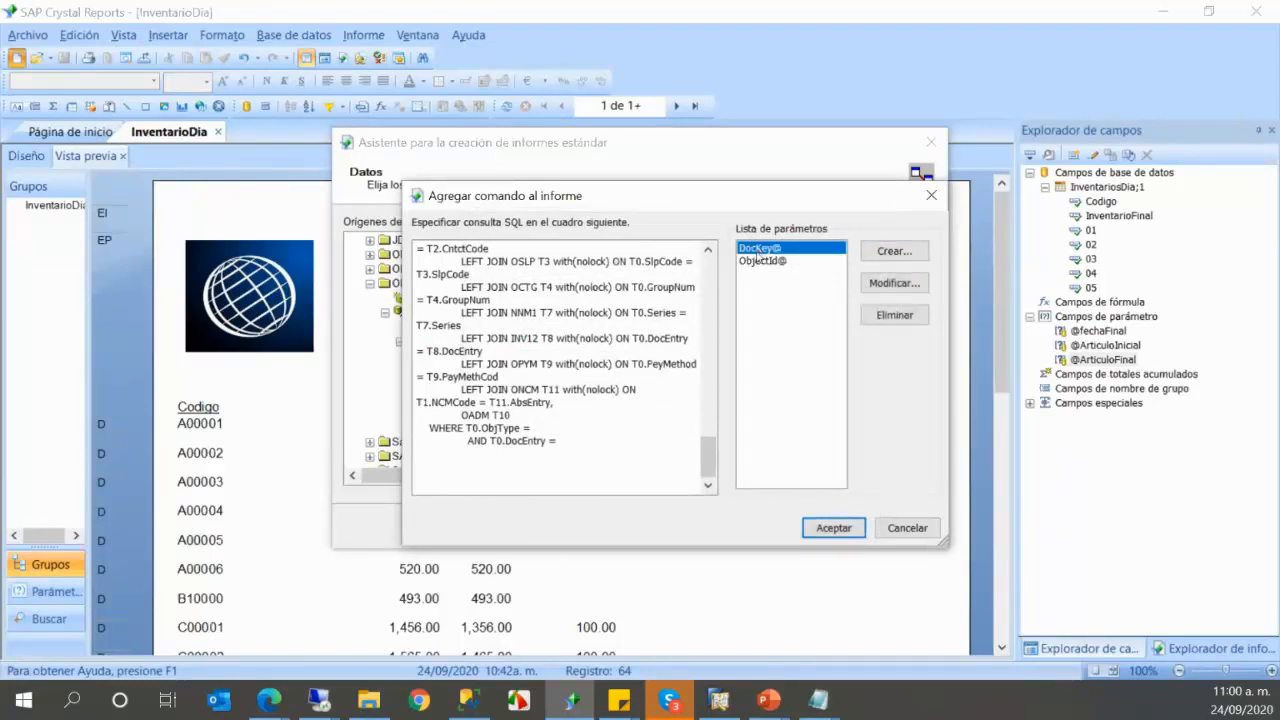
left_click(552, 428)
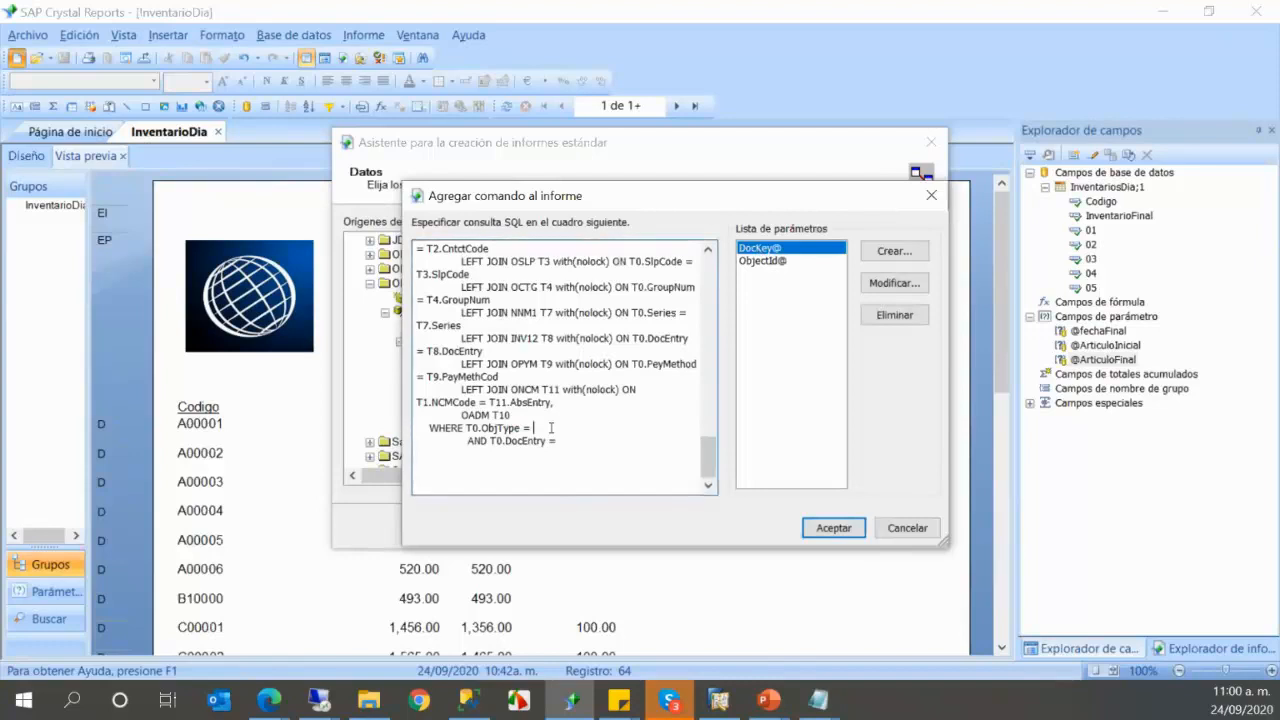
scroll(532, 422, "up", 5)
left_click_drag(708, 367, 727, 472)
left_click(589, 437)
left_click_drag(765, 260, 583, 431)
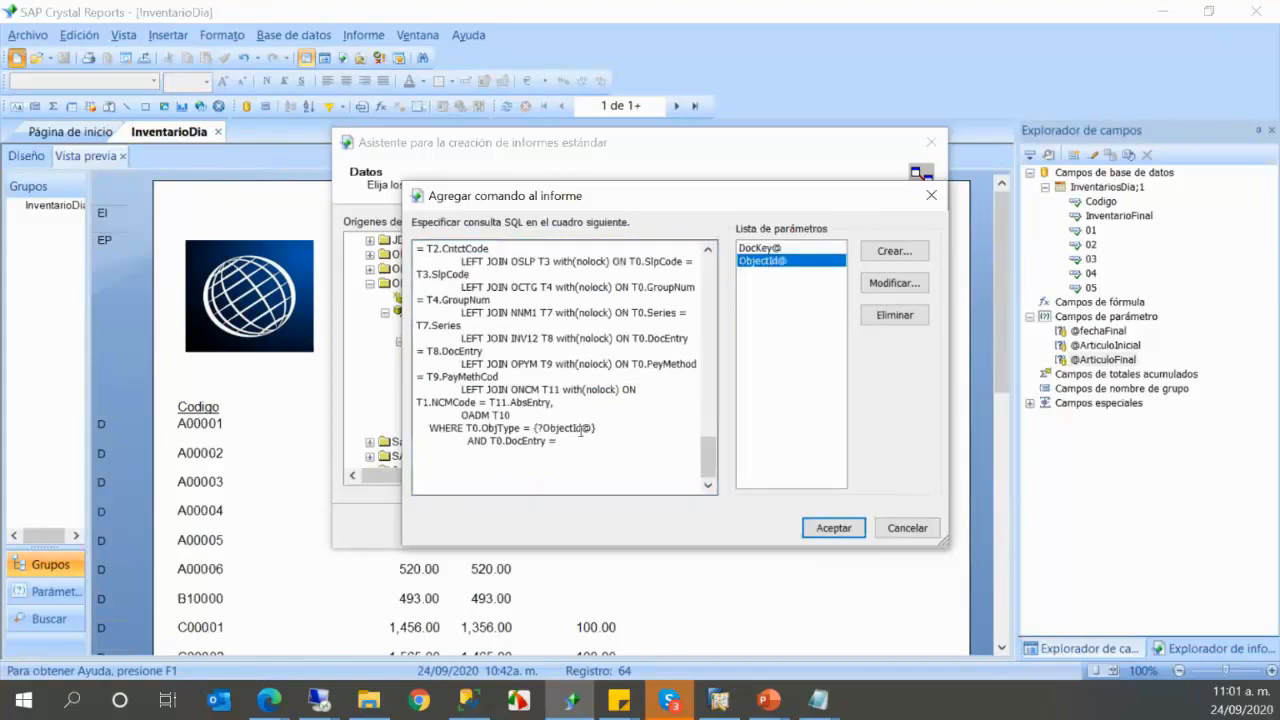
left_click(578, 440)
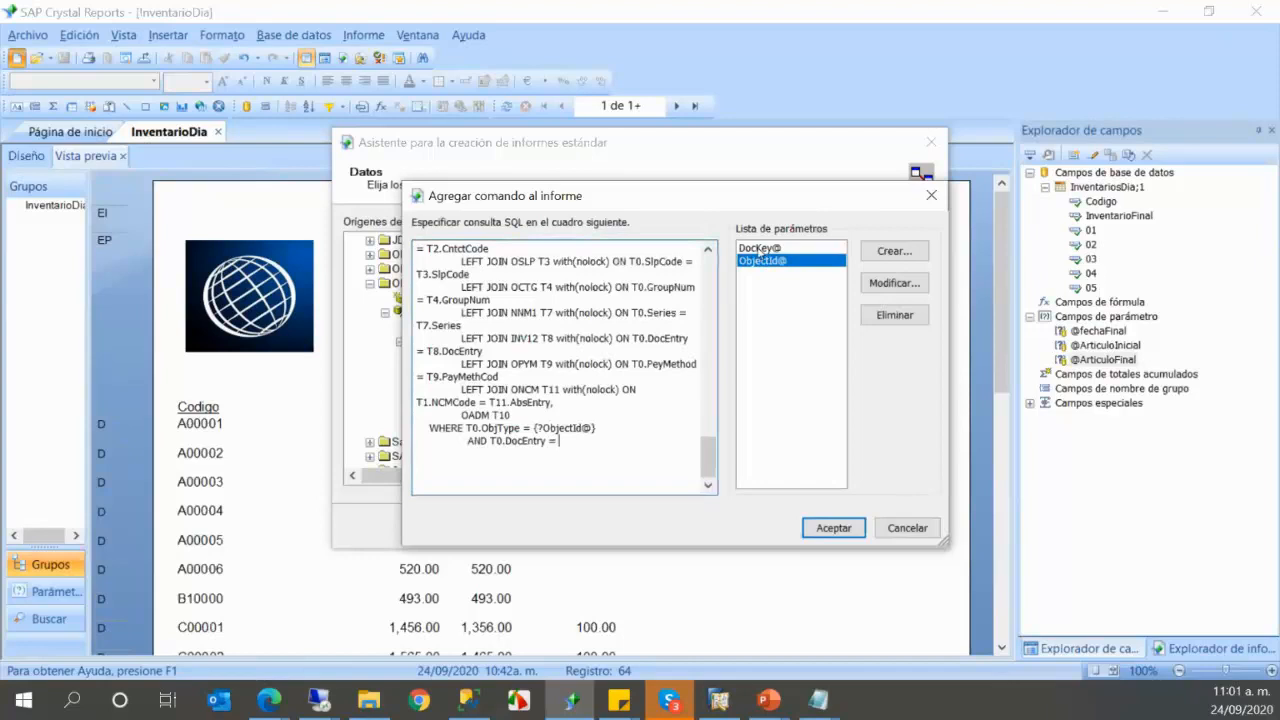
left_click_drag(760, 250, 620, 440)
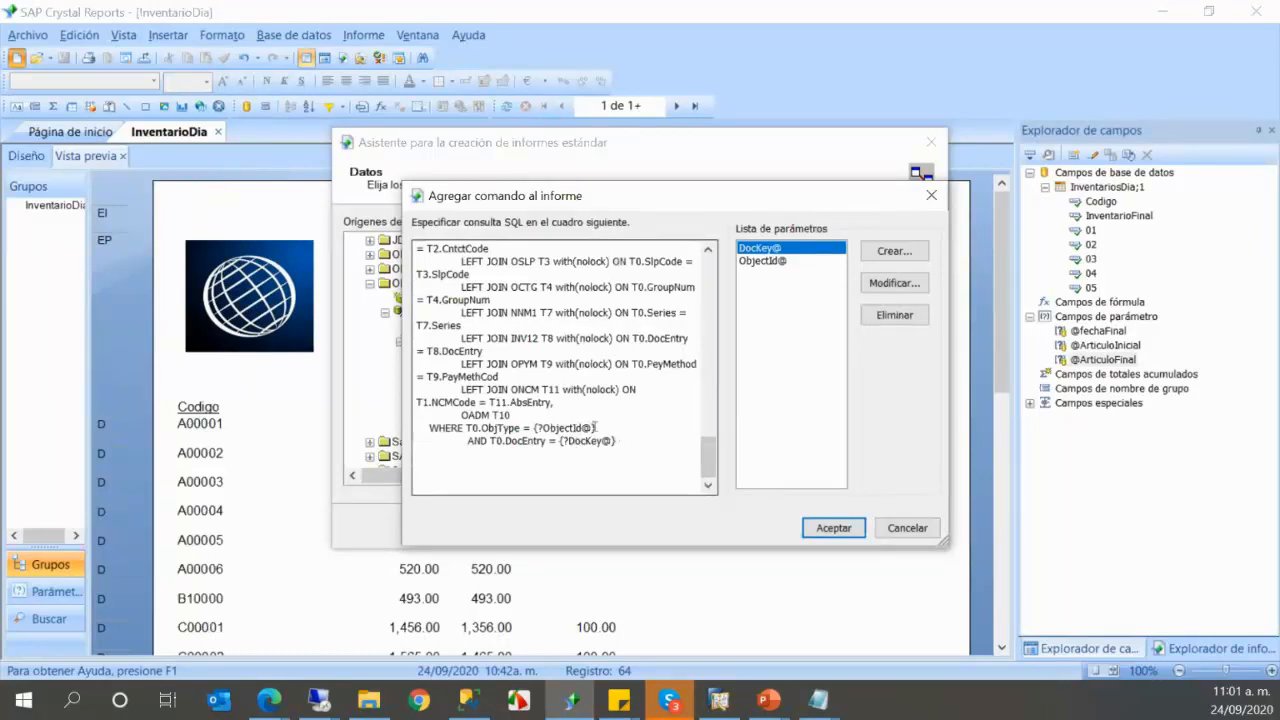
- Review the query's joins and field list, and submit the SQL command
scroll(621, 388, "up", 5)
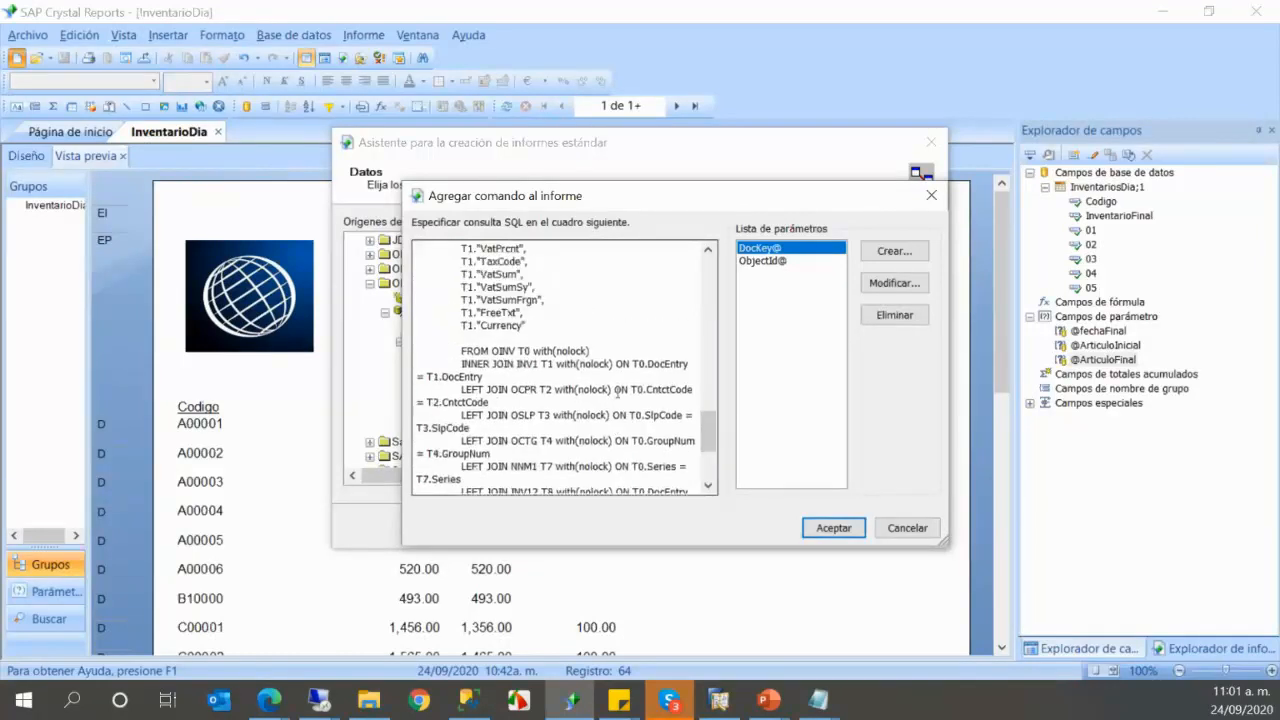
scroll(618, 382, "down", 5)
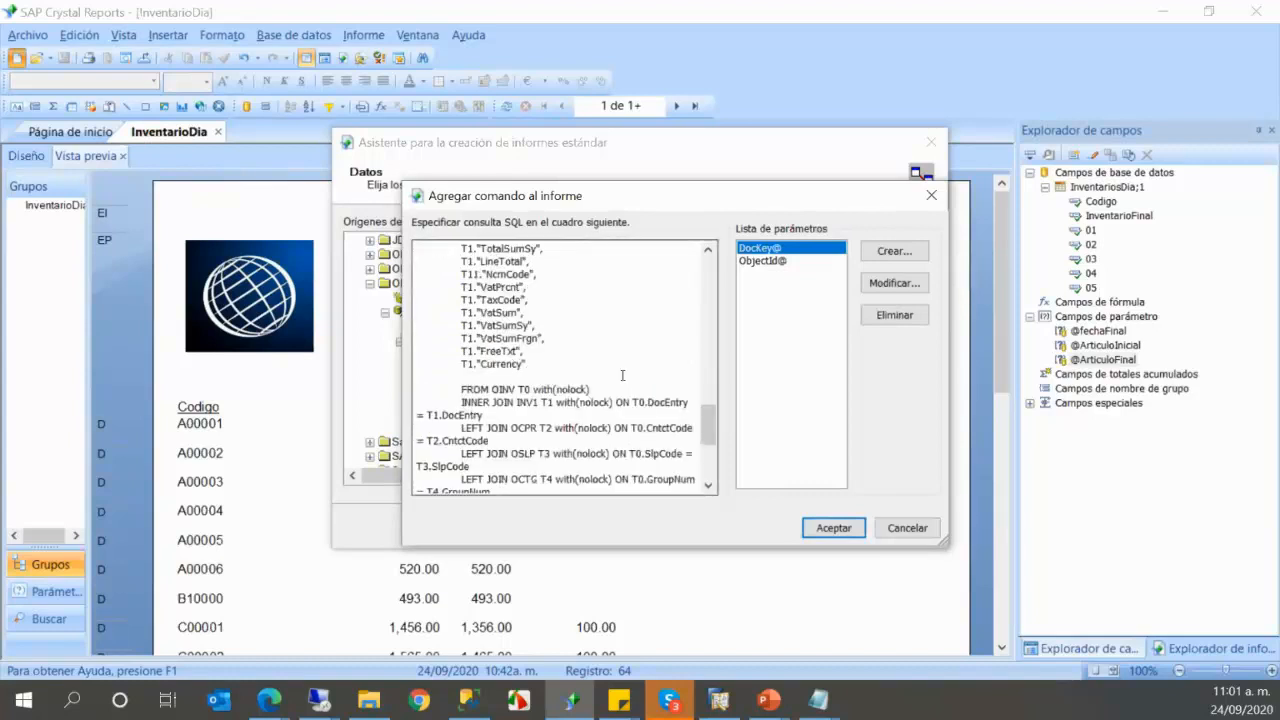
left_click(830, 528)
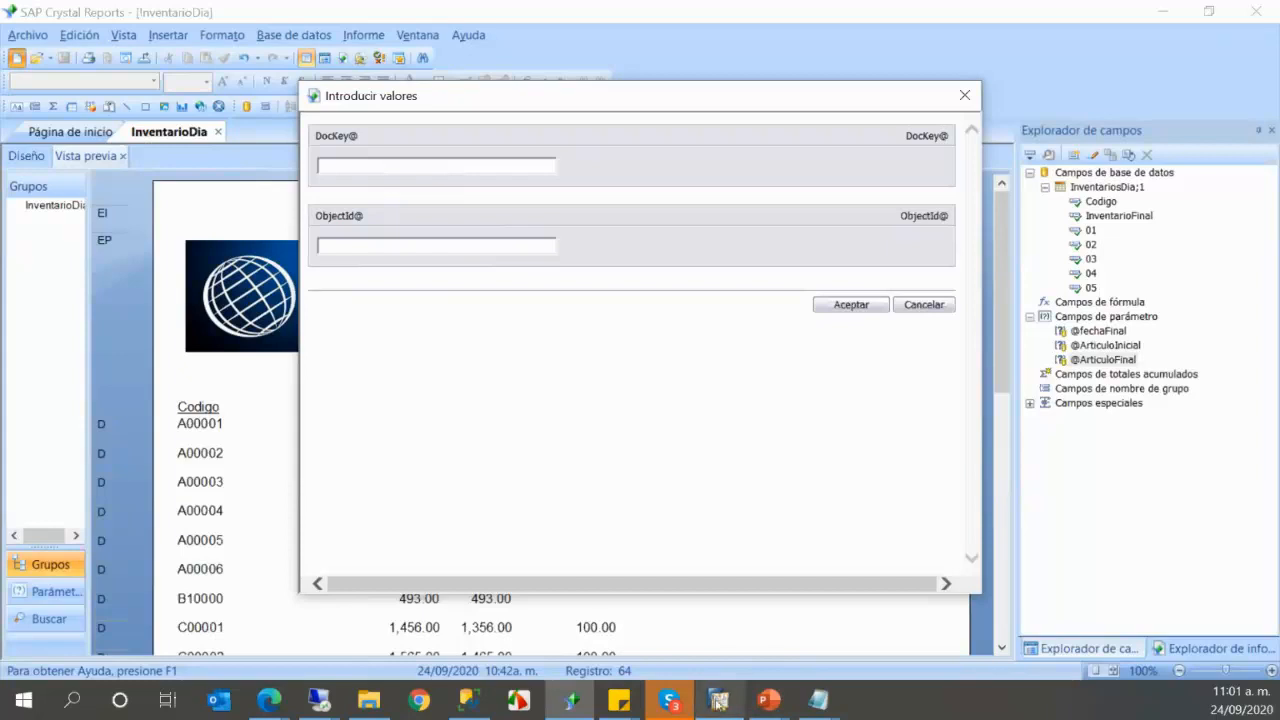
- Switch to SAP Business One and copy the document number of the open Factura de deudores
mouse_move(717, 703)
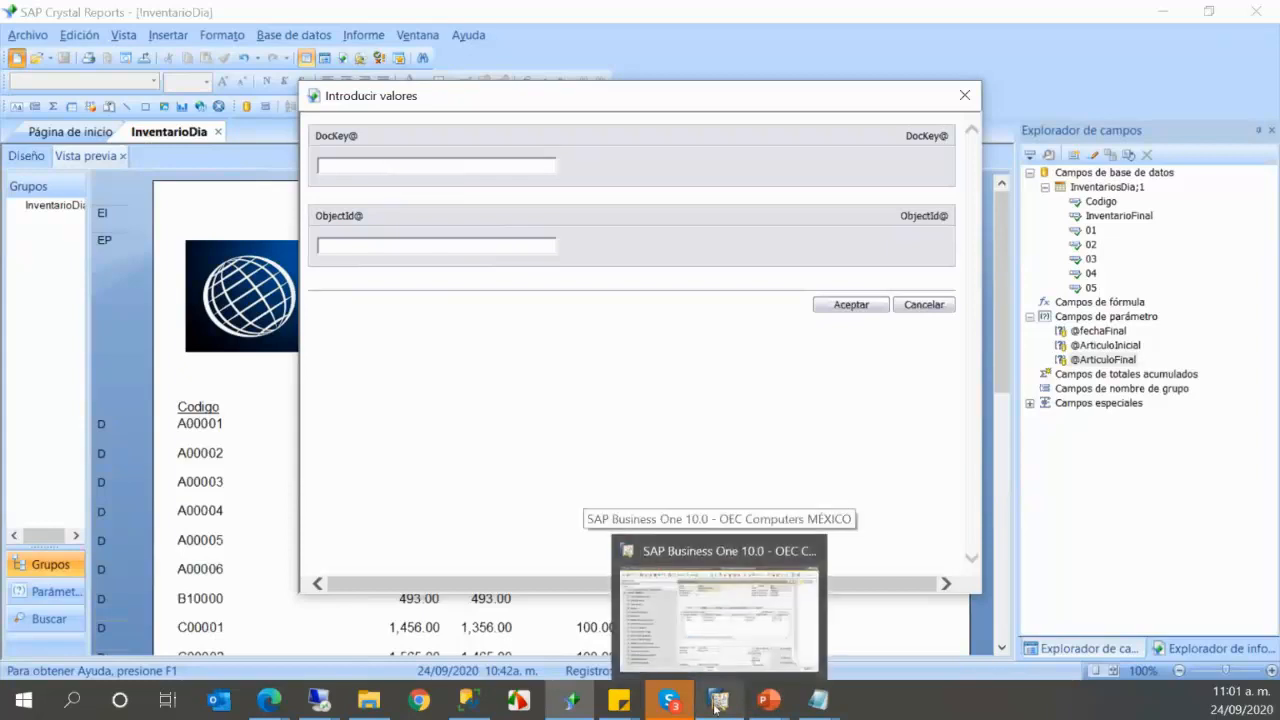
left_click(717, 703)
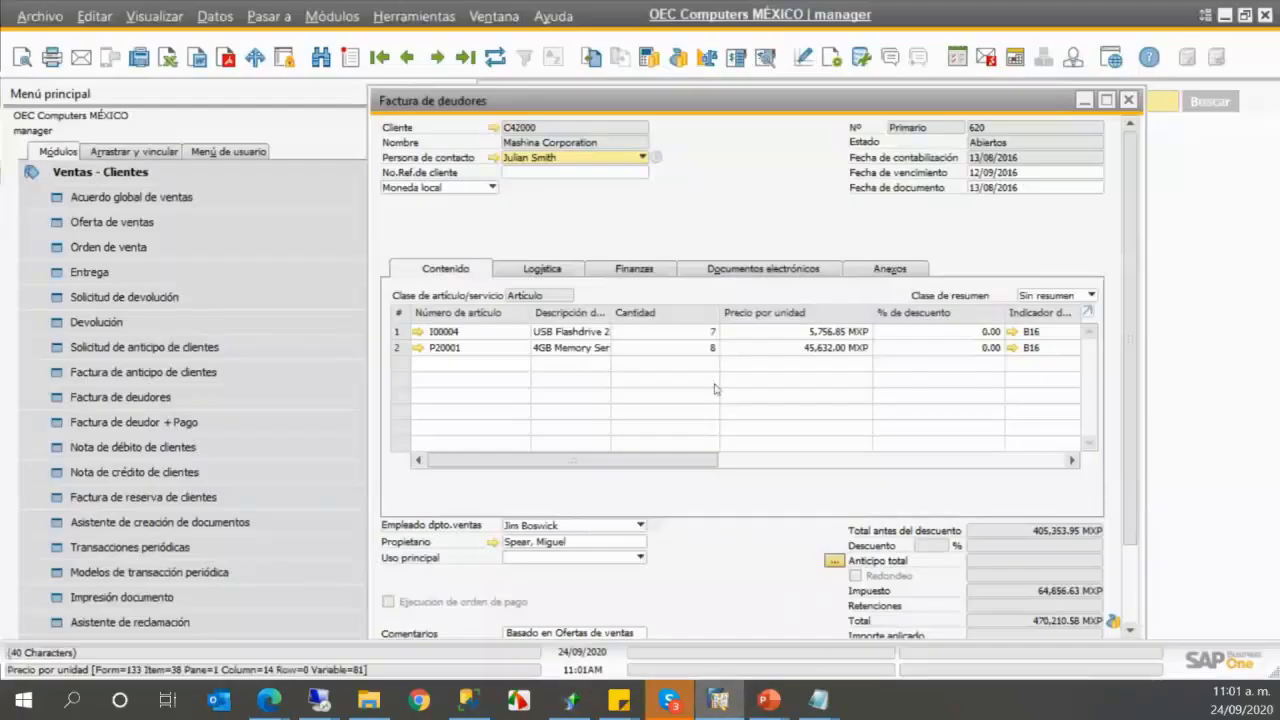
left_click_drag(714, 103, 571, 107)
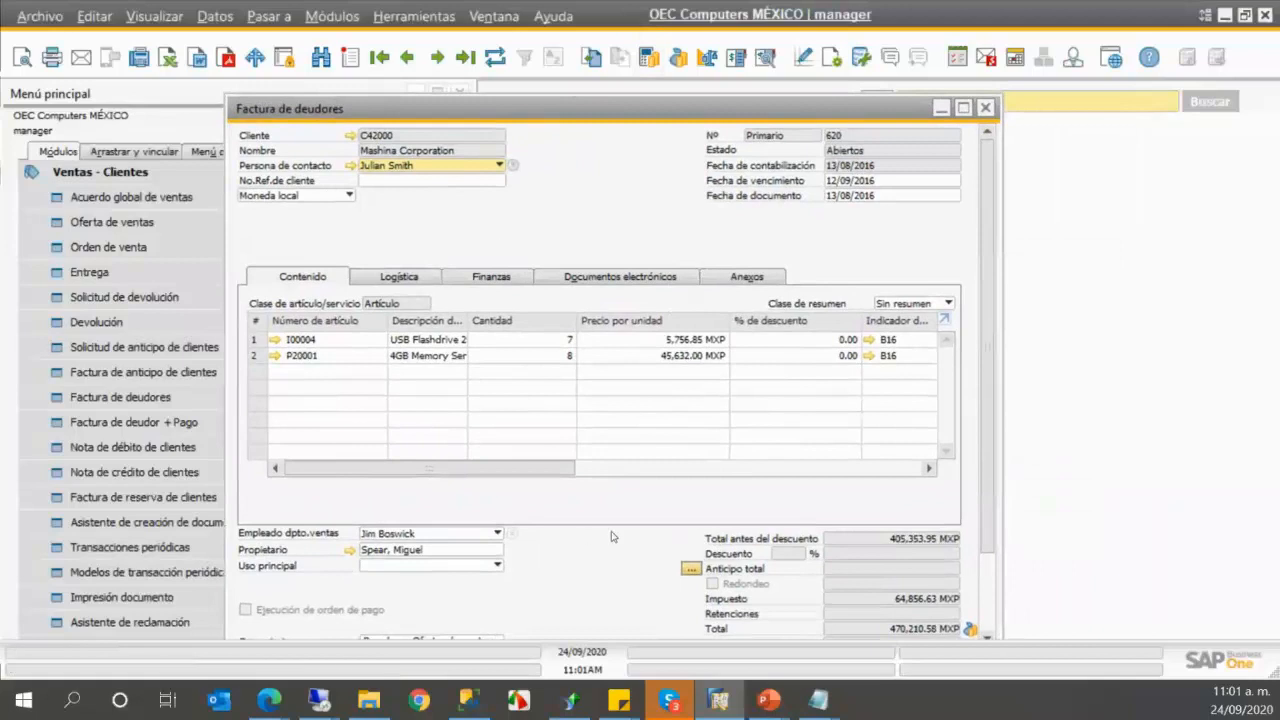
mouse_move(578, 712)
right_click(840, 136)
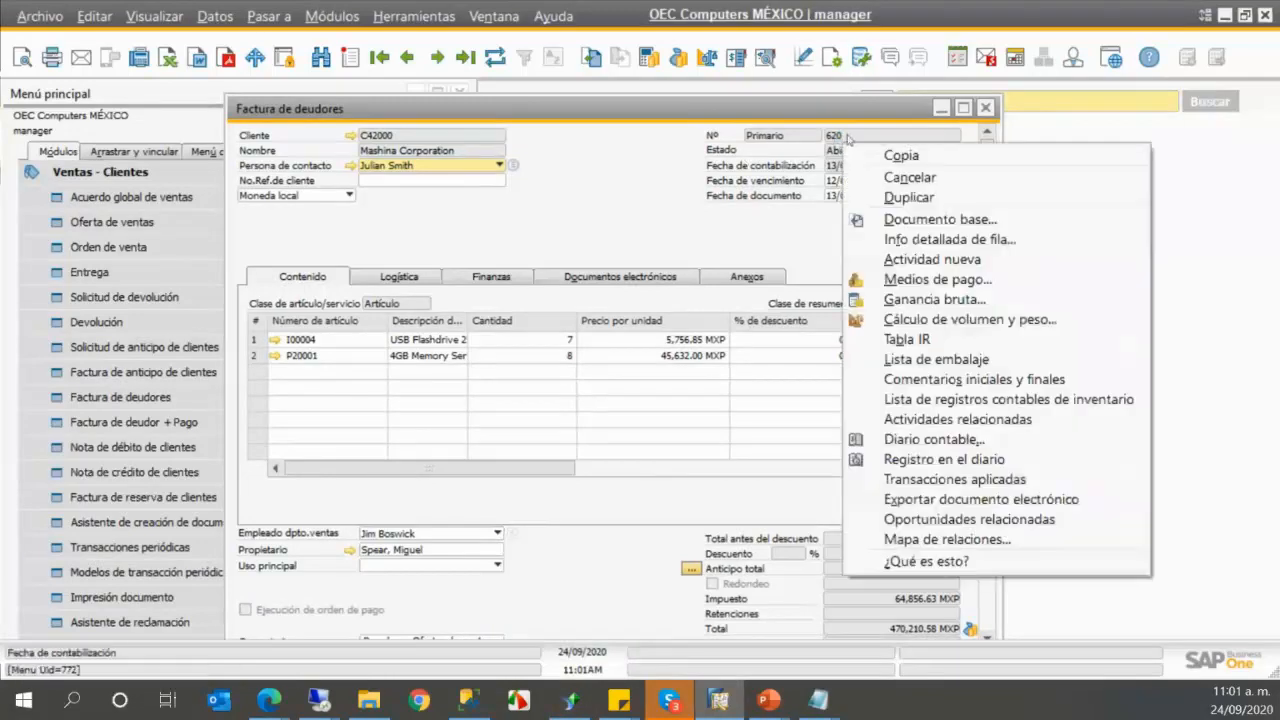
left_click(835, 136)
right_click(836, 139)
left_click(892, 154)
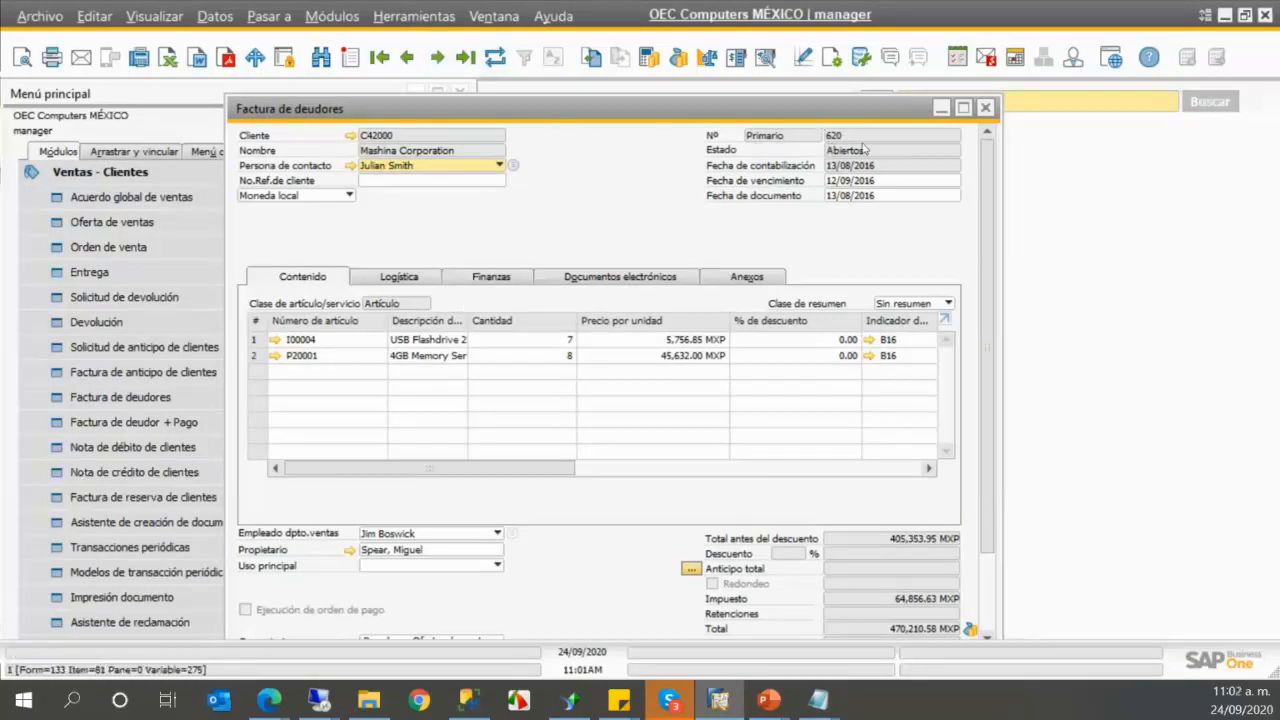
- Open the query generator over the invoice and load the OINV table's fields
left_click(414, 17)
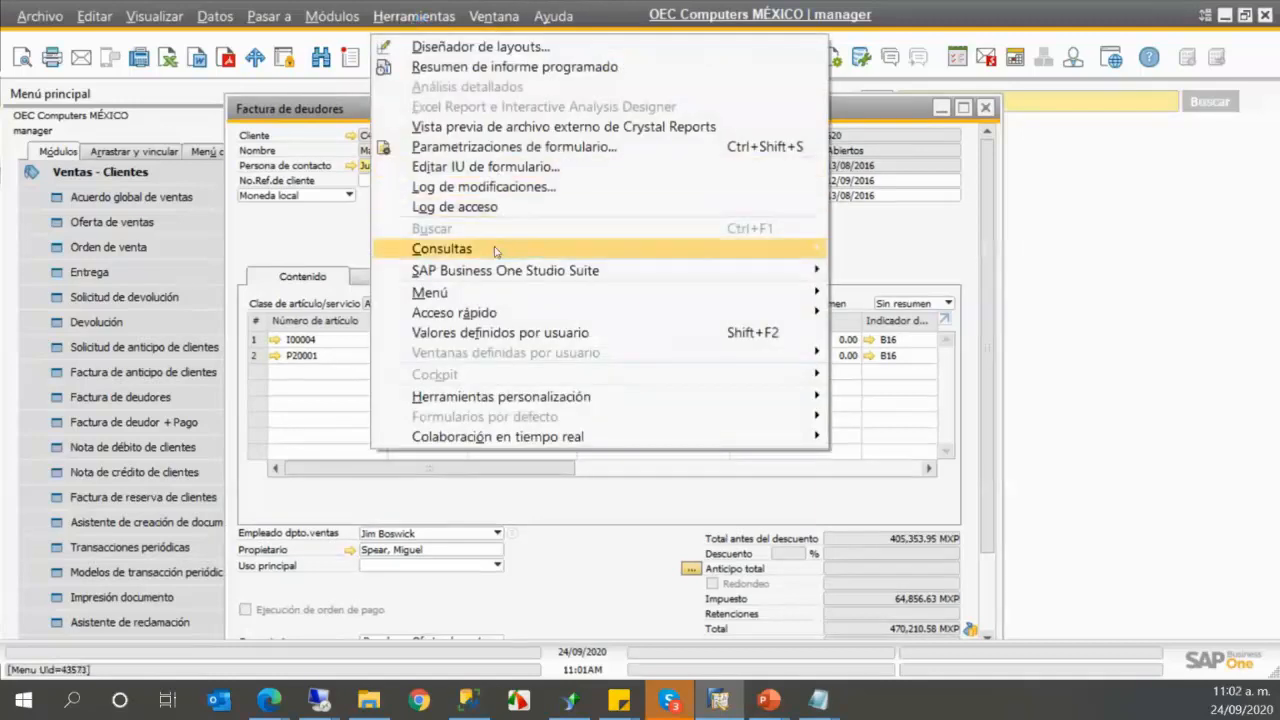
mouse_move(806, 254)
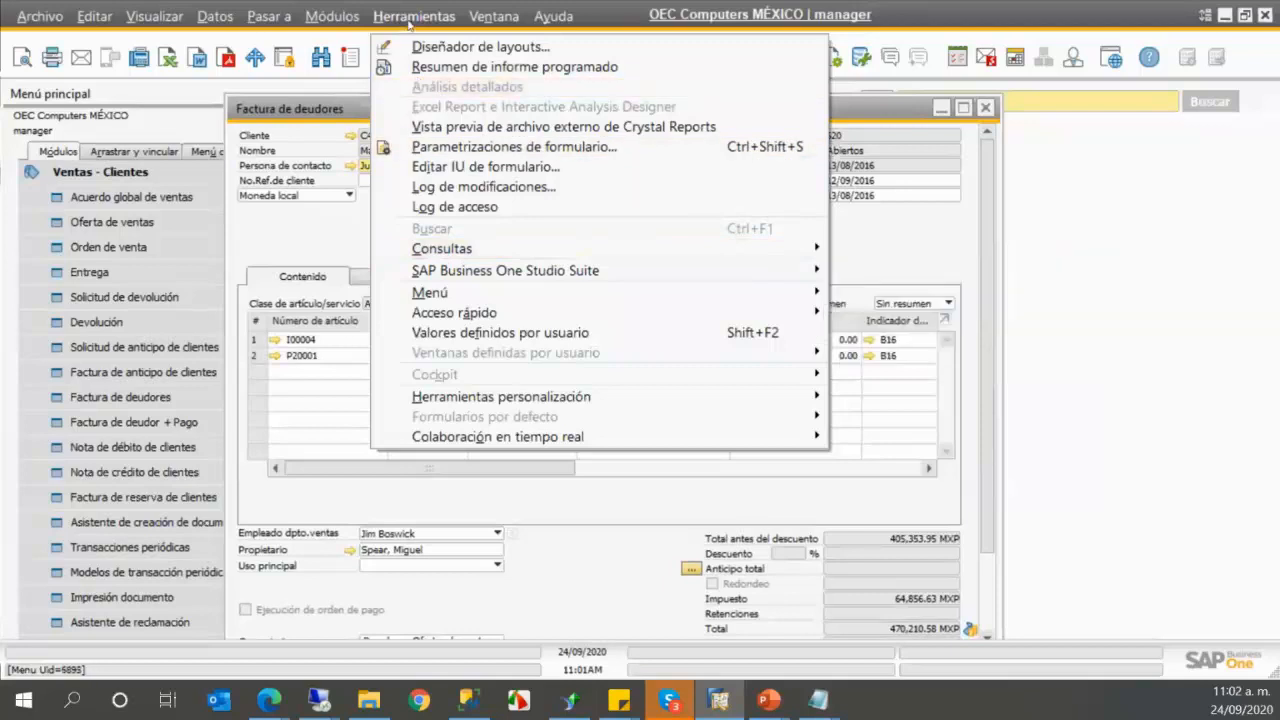
left_click(410, 20)
mouse_move(780, 249)
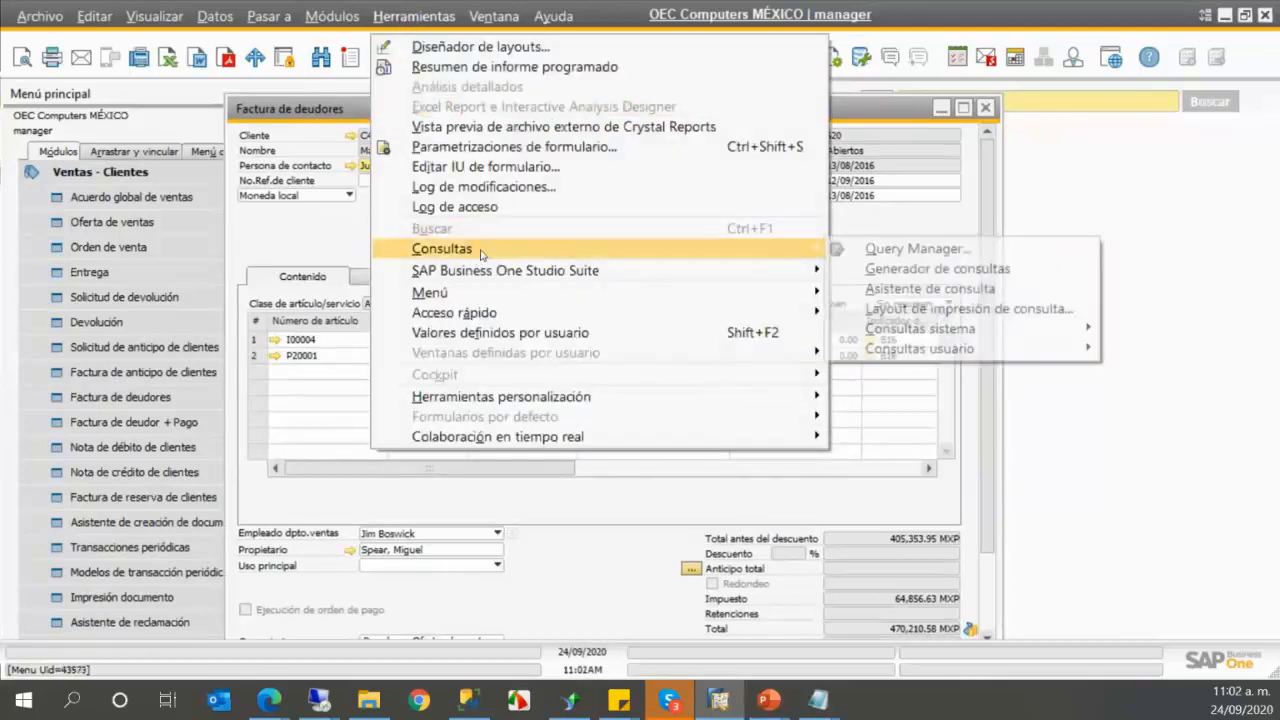
left_click(903, 270)
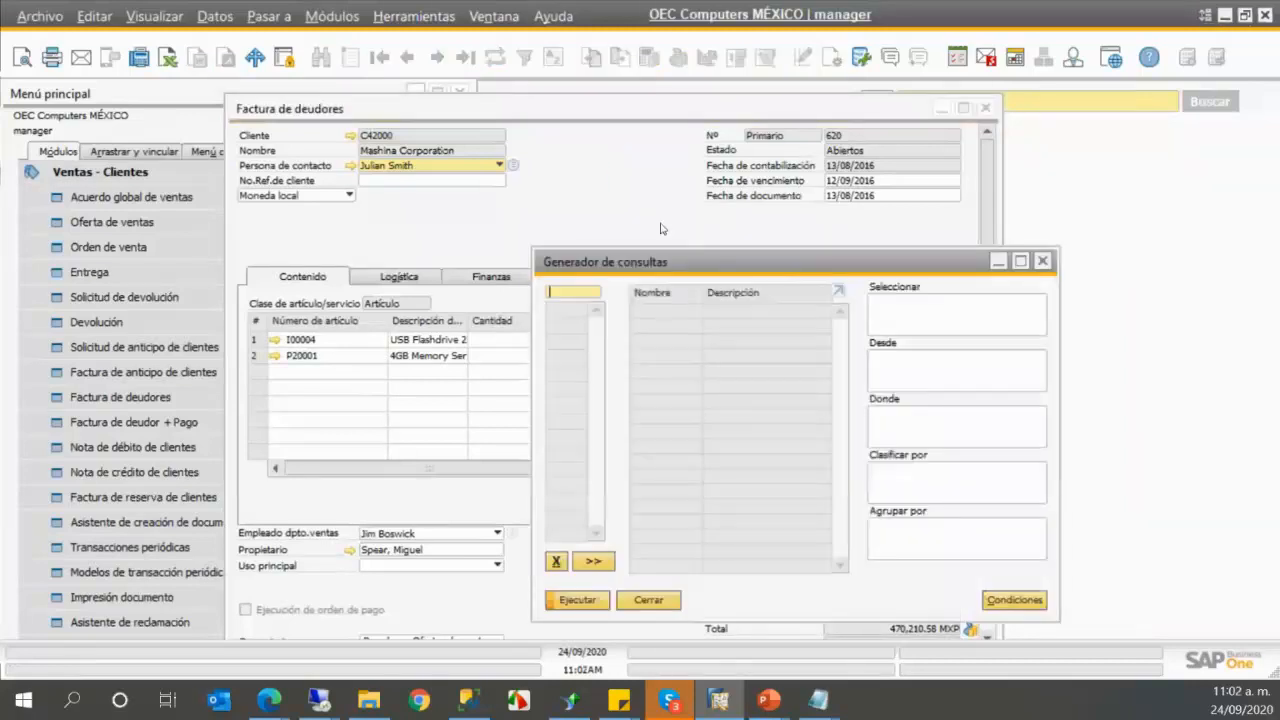
left_click_drag(710, 259, 507, 176)
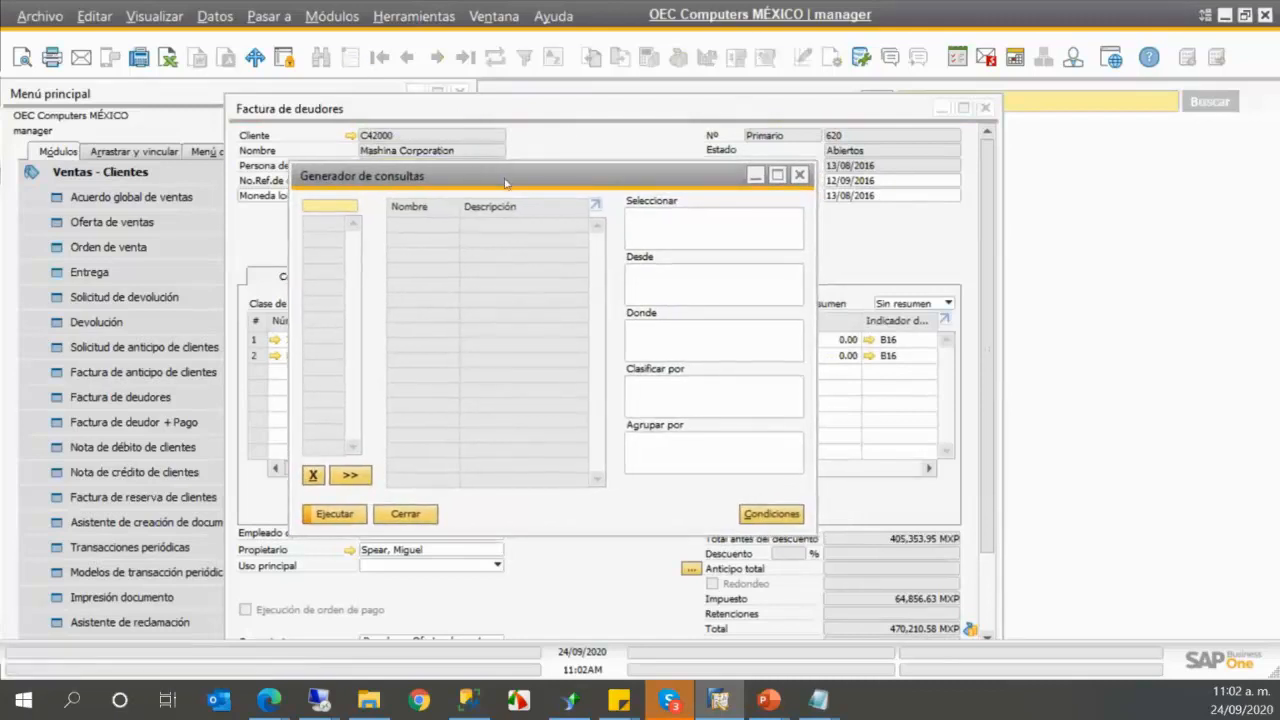
left_click_drag(450, 176, 389, 176)
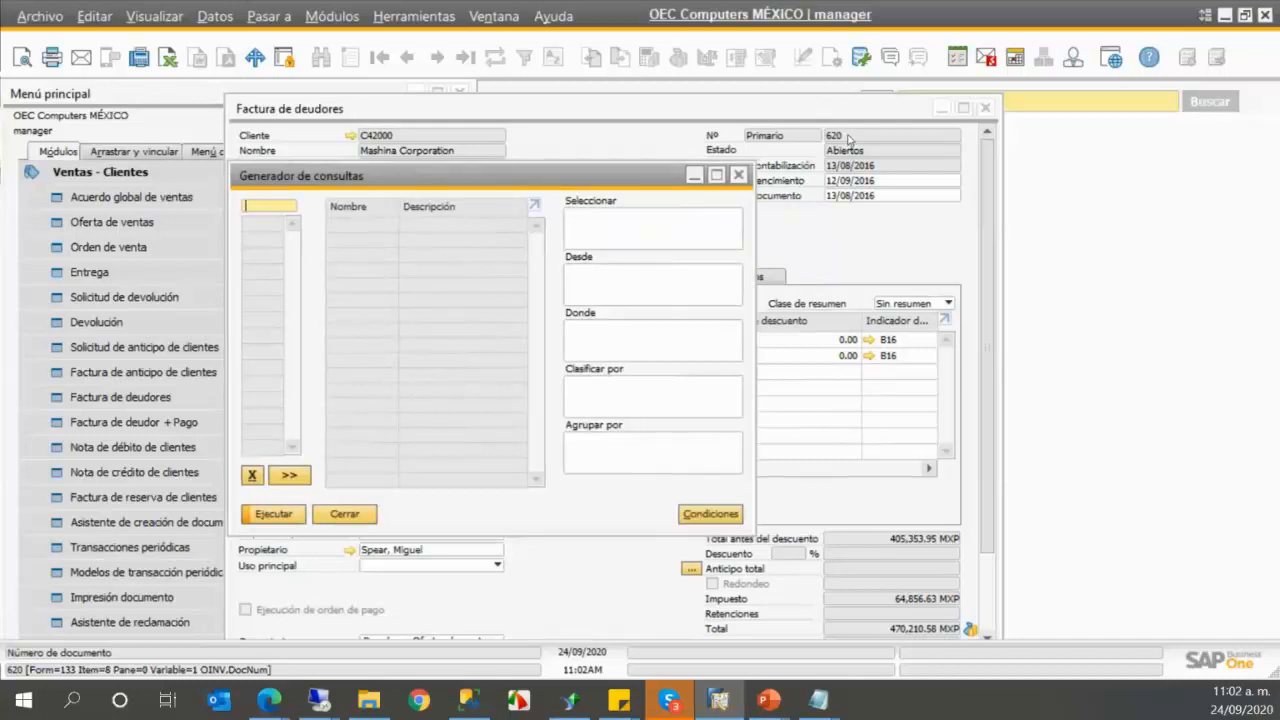
left_click_drag(600, 178, 775, 147)
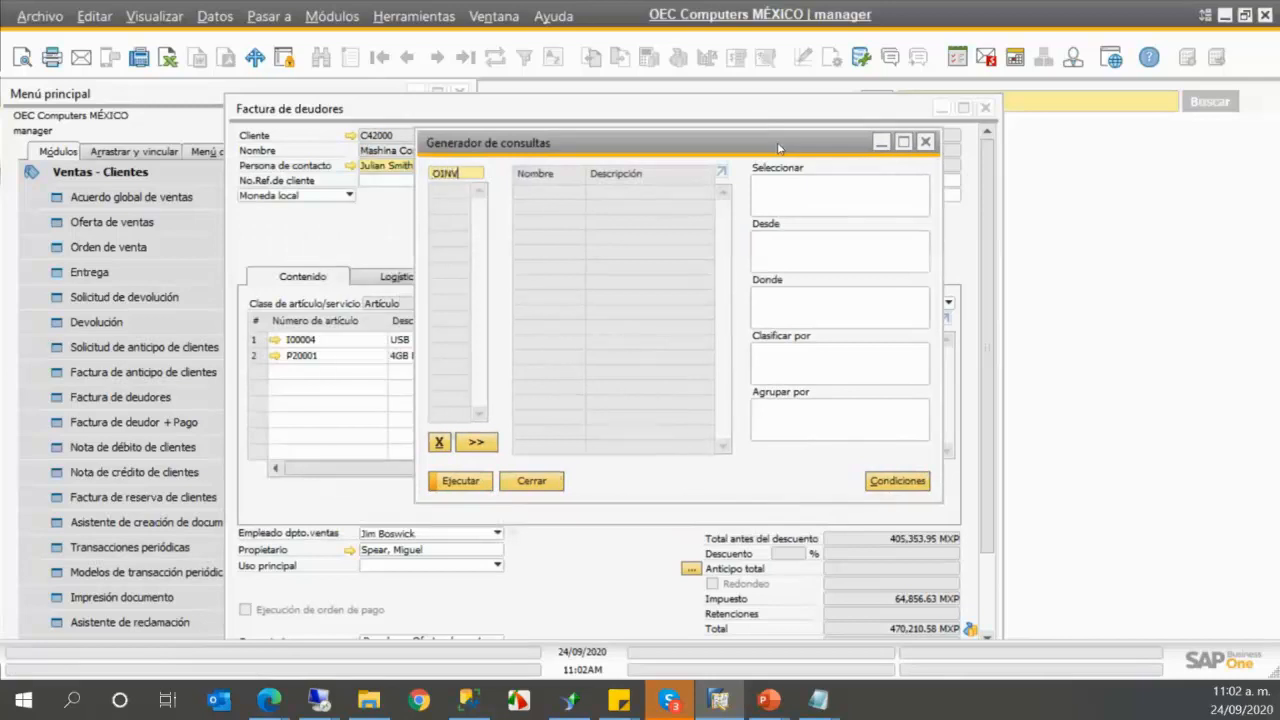
key("Tab")
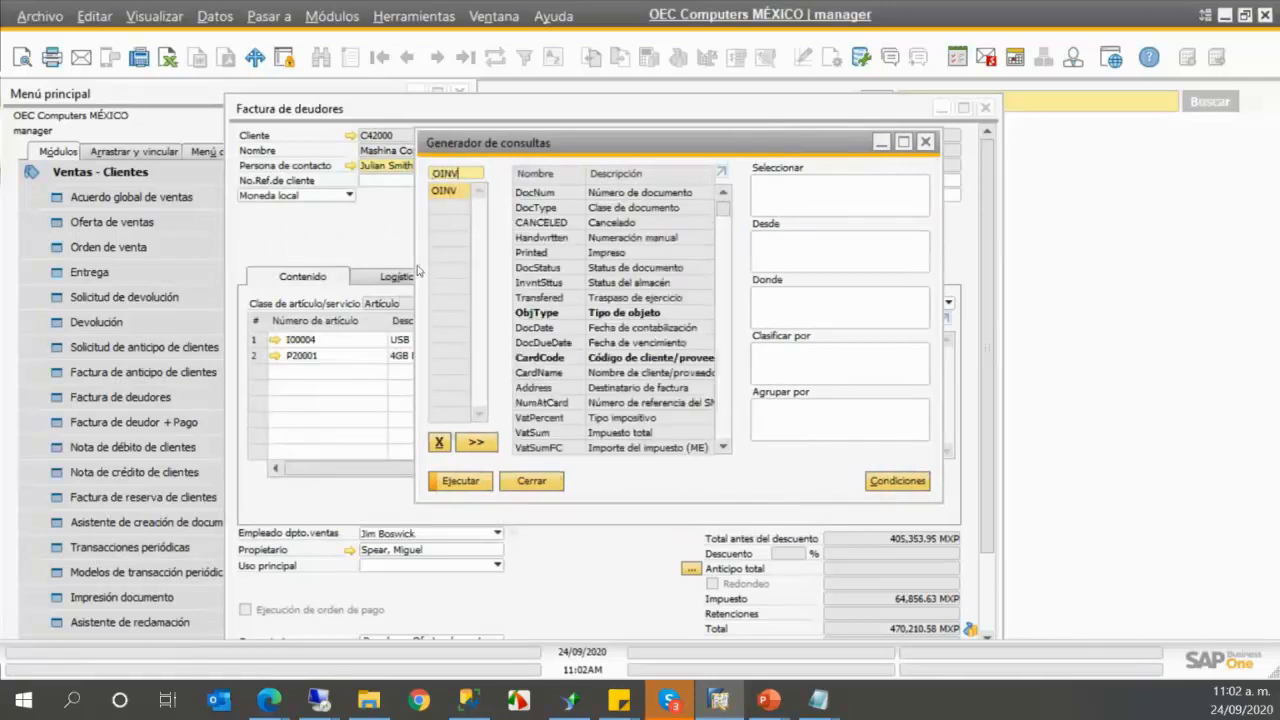
- Set the query to select T0.[ObjType] and DocEntry from OINV
double_click(541, 313)
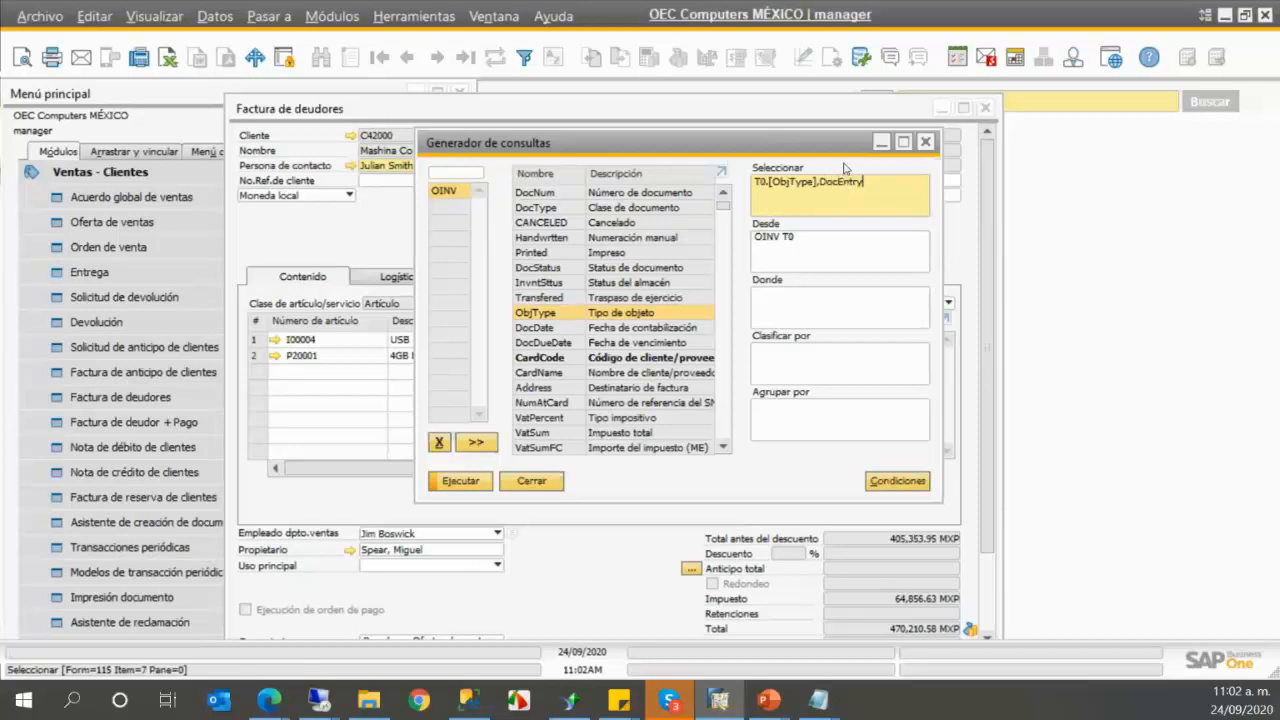
left_click(837, 183)
double_click(824, 182)
- Add the condition T0.[DocNum] = '620' to the query and run it
left_click(760, 306)
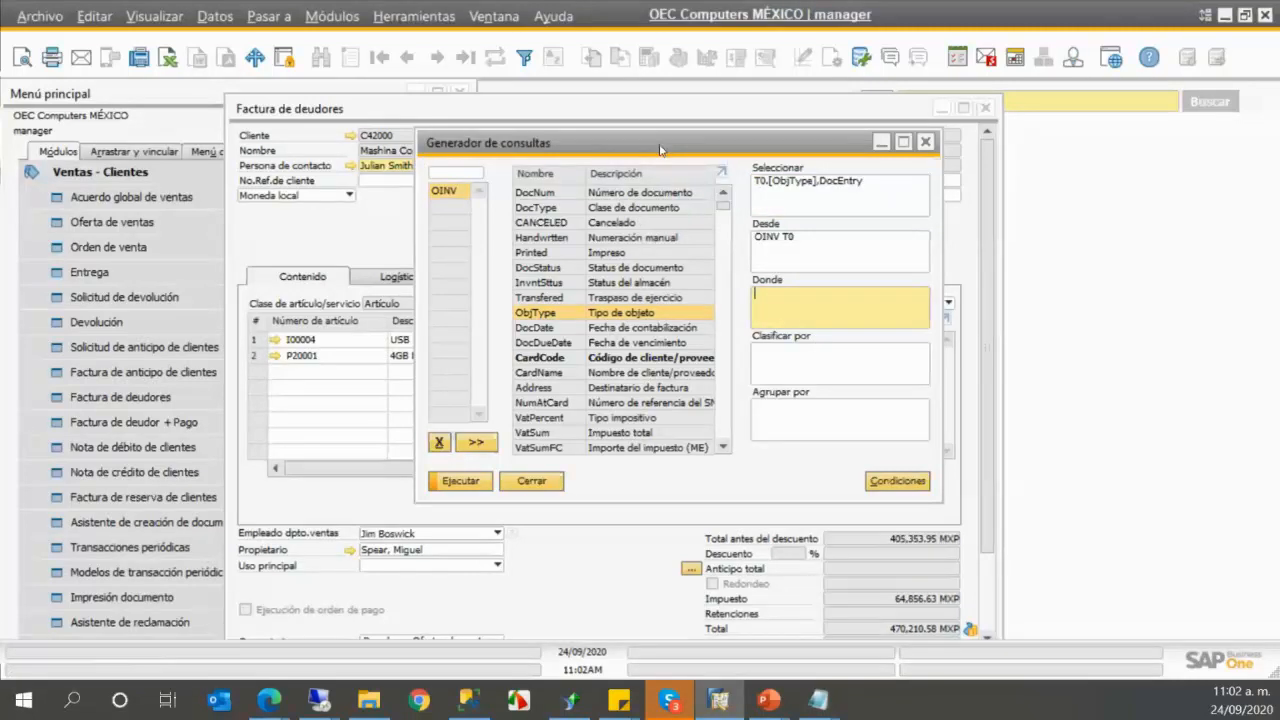
left_click_drag(660, 149, 659, 153)
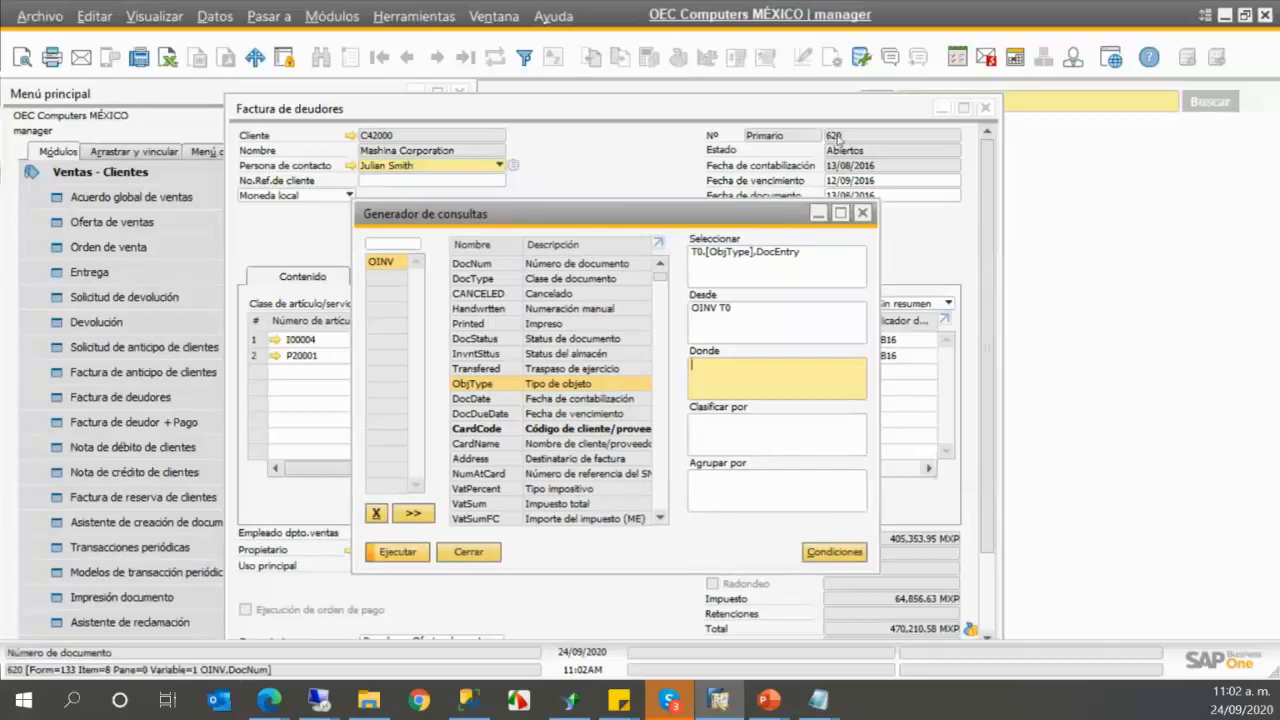
left_click_drag(481, 264, 711, 349)
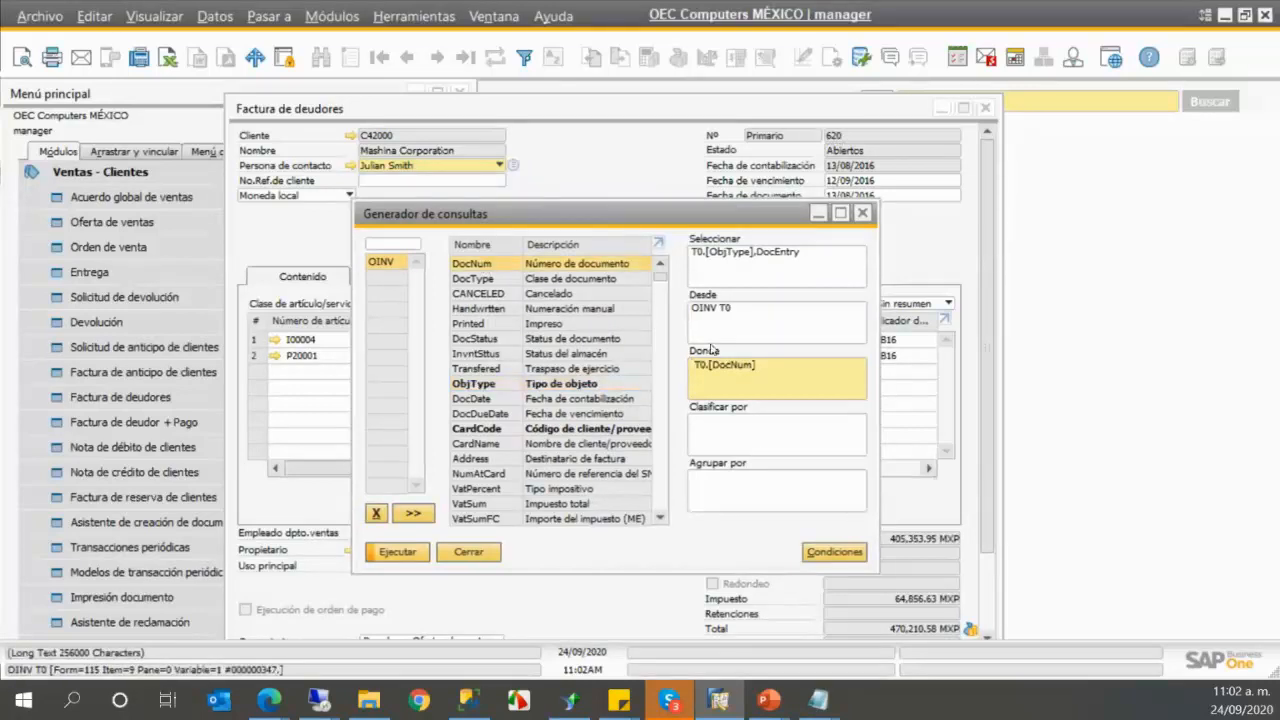
type("= '620'")
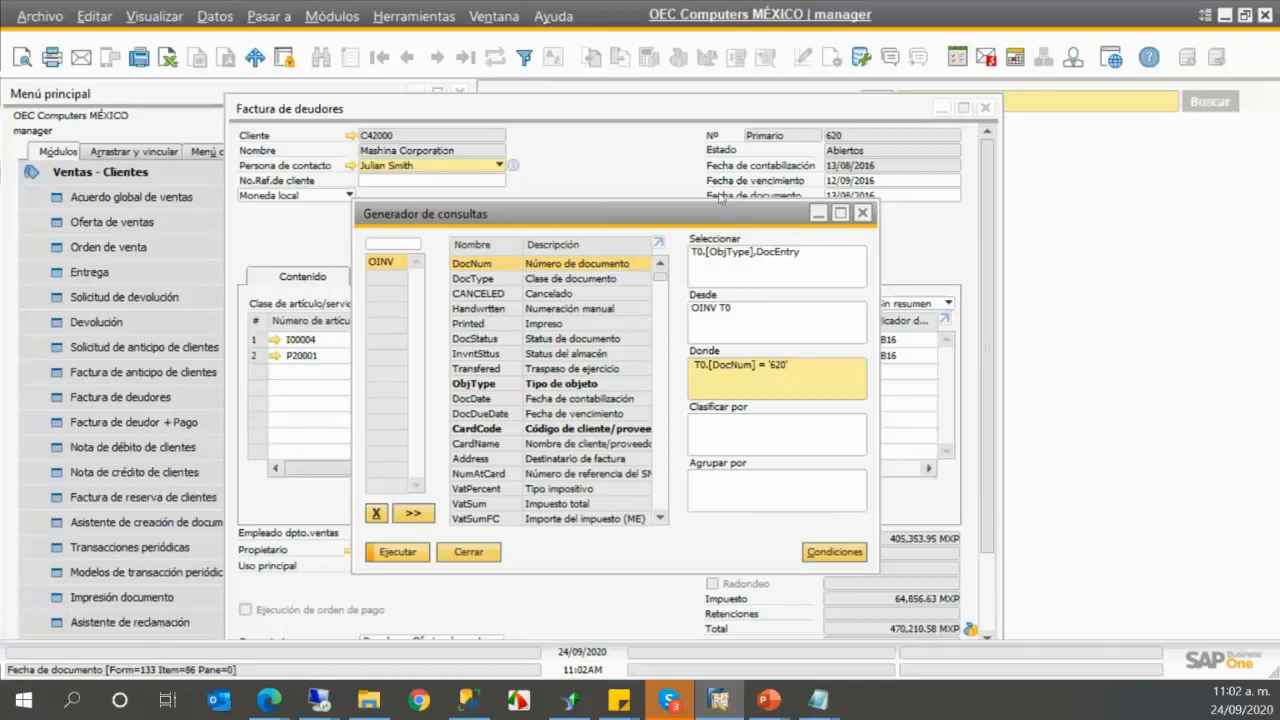
key("Return")
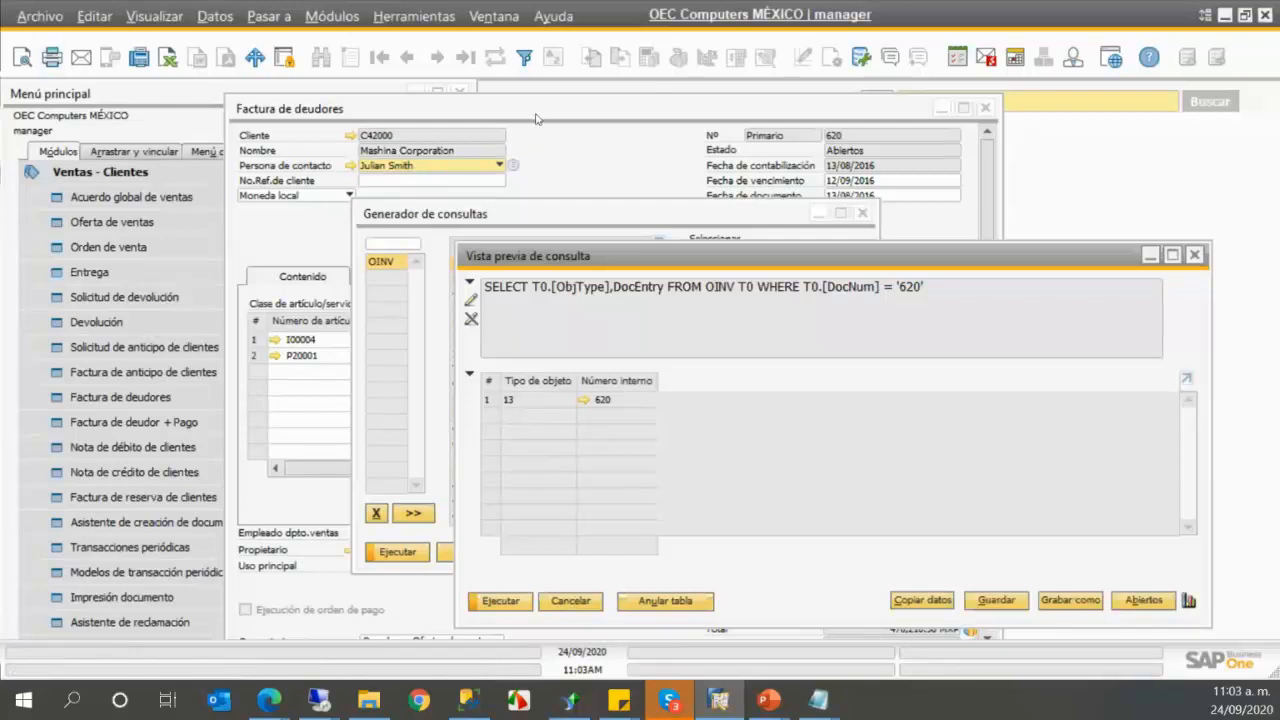
- Switch back to Crystal Reports, enter 620 for DocKey@ and the invoice's object type for ObjectId@, and submit the parameter values
left_click(582, 703)
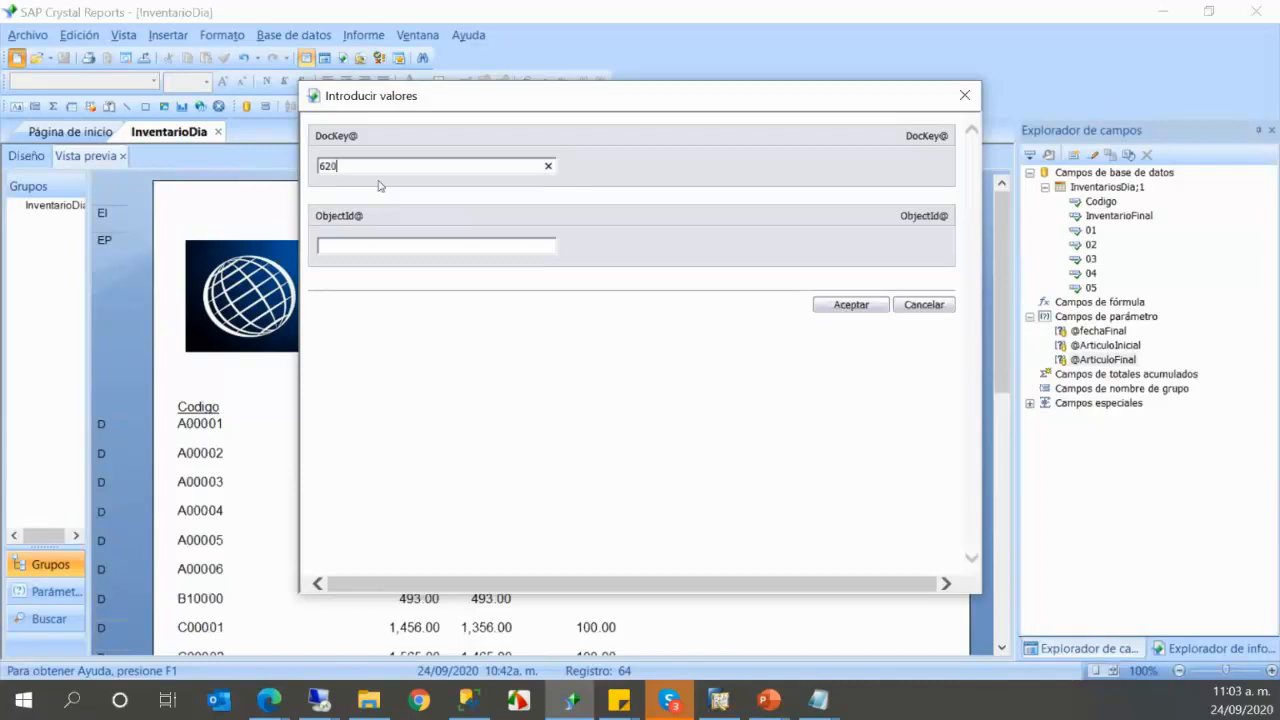
left_click(393, 244)
type("123")
type("3")
left_click(858, 306)
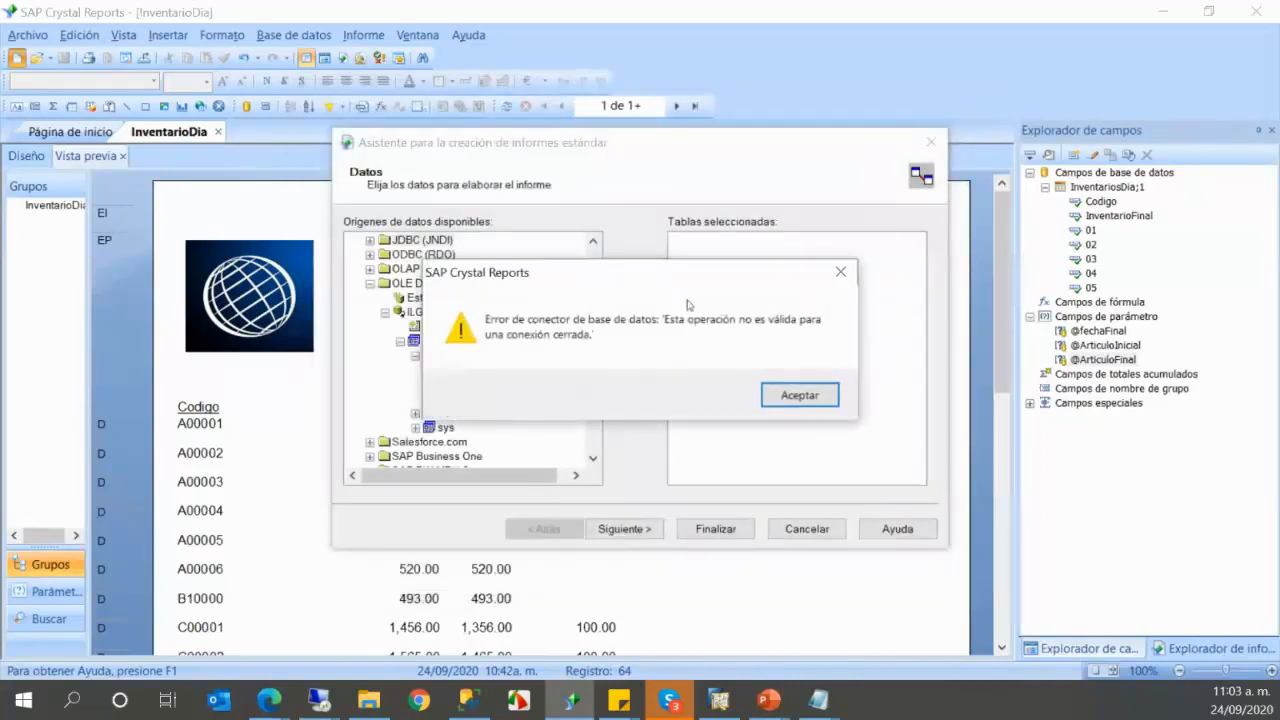
- Dismiss the database connector error and review the command's WHERE clause and the definitions of the DocKey@ and ObjectId@ parameters
left_click(800, 396)
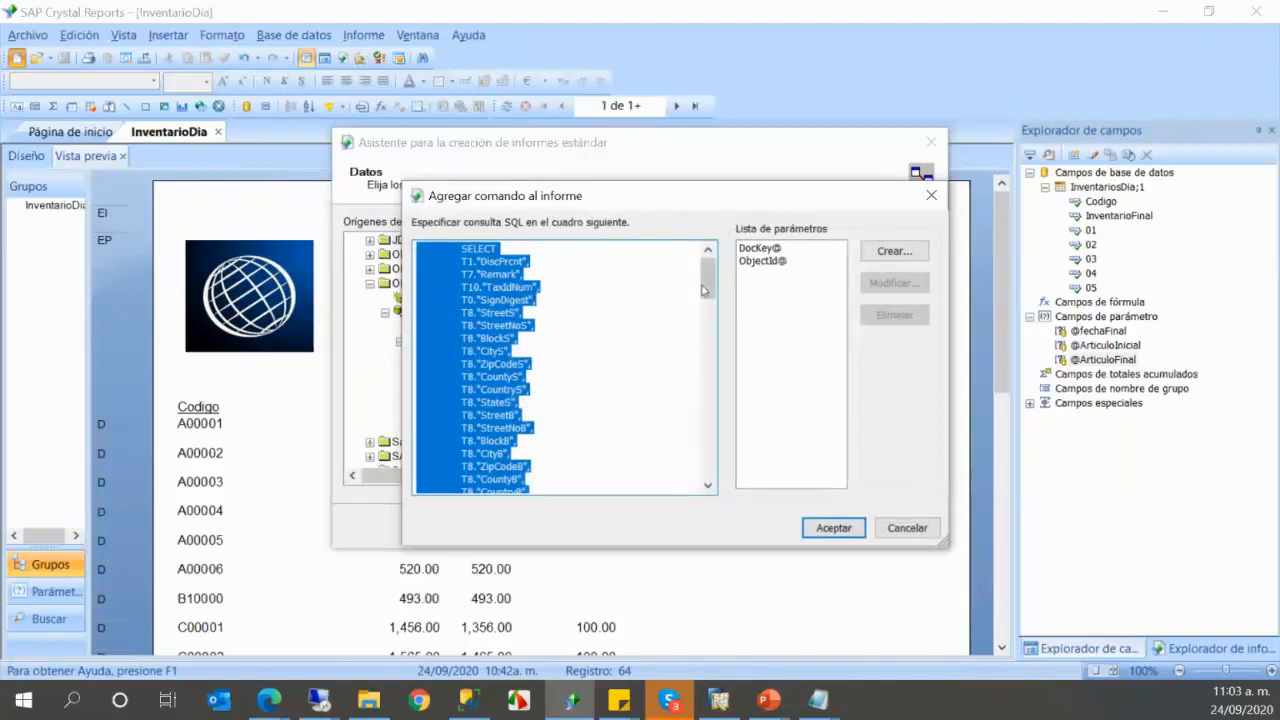
left_click_drag(705, 290, 711, 472)
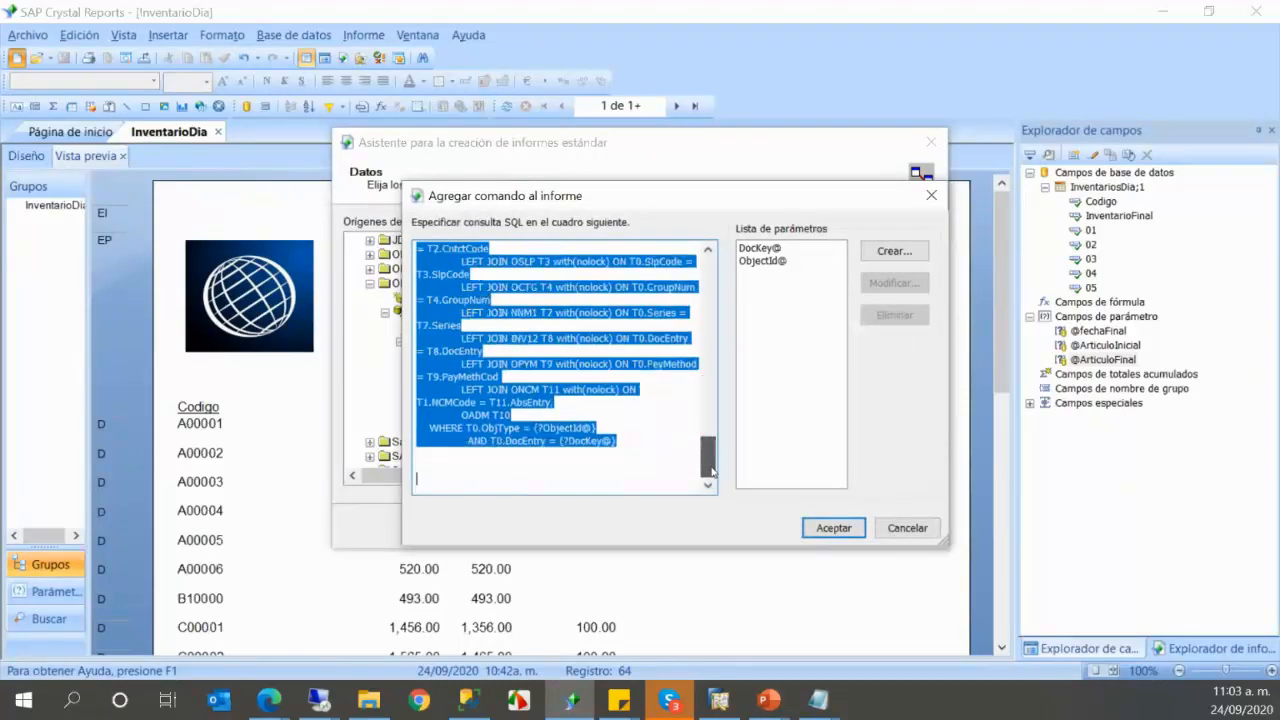
left_click(670, 437)
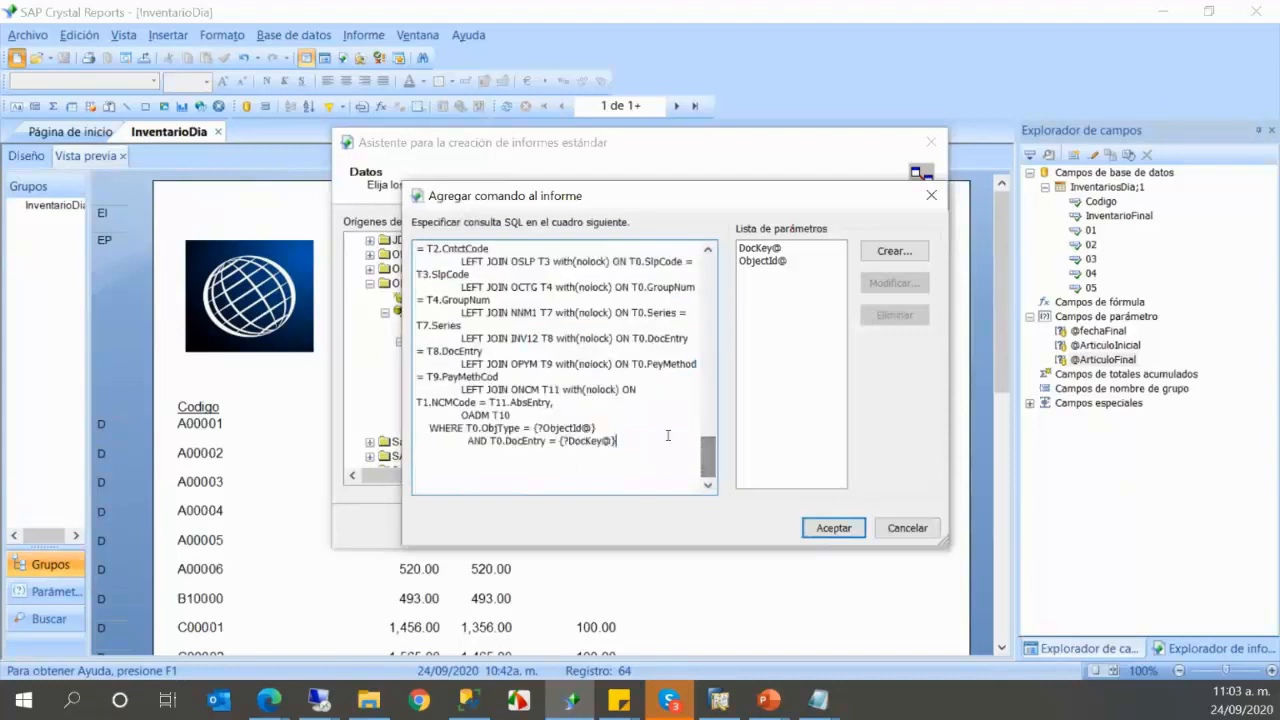
left_click(772, 250)
left_click(894, 283)
left_click(861, 219)
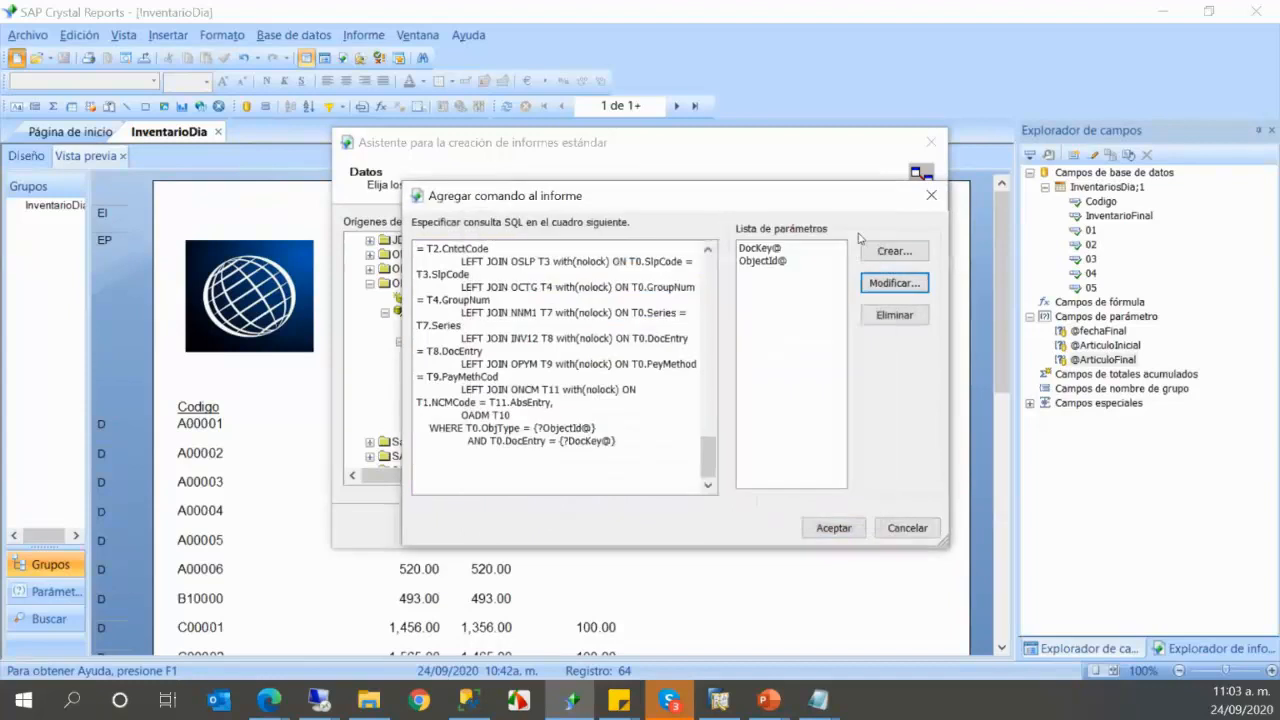
left_click(760, 260)
left_click(886, 283)
left_click(863, 219)
mouse_move(709, 456)
left_mouse_down()
mouse_move(716, 265)
mouse_move(713, 437)
left_mouse_up()
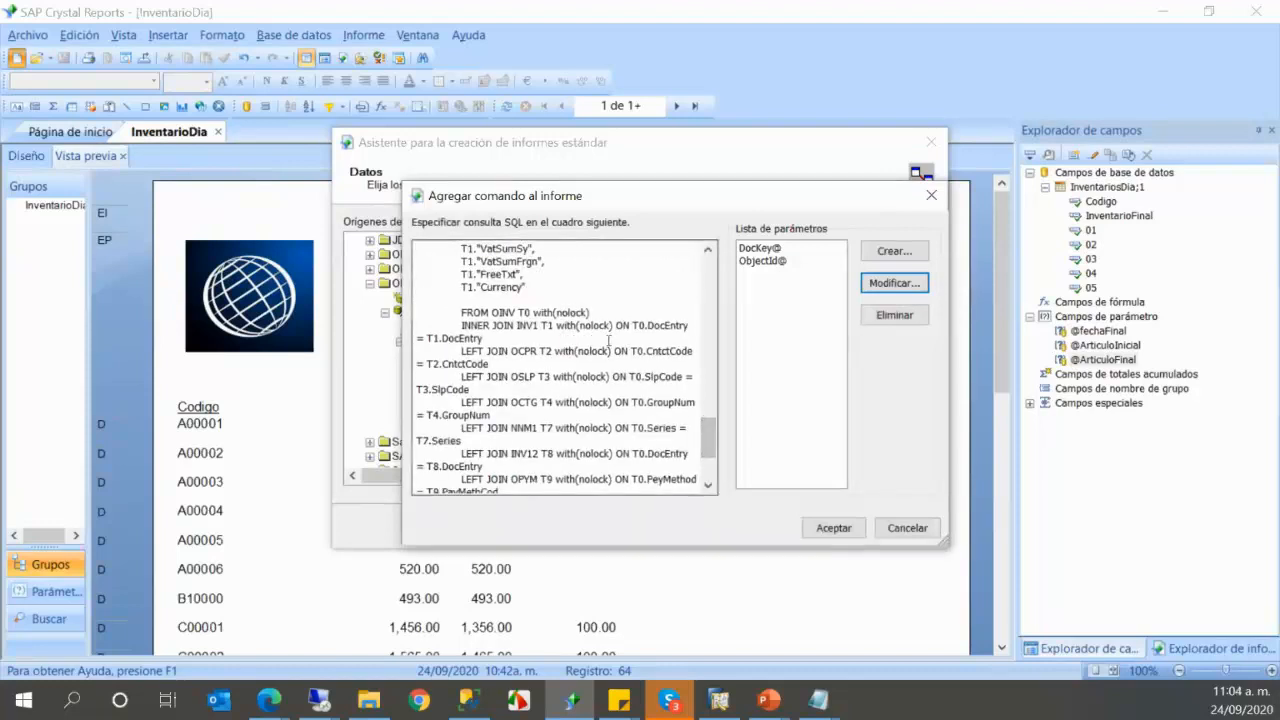
- Accept the SQL command with 620 for DocKey@ and 13 for ObjectId@, and finish the standard report wizard
left_click(835, 527)
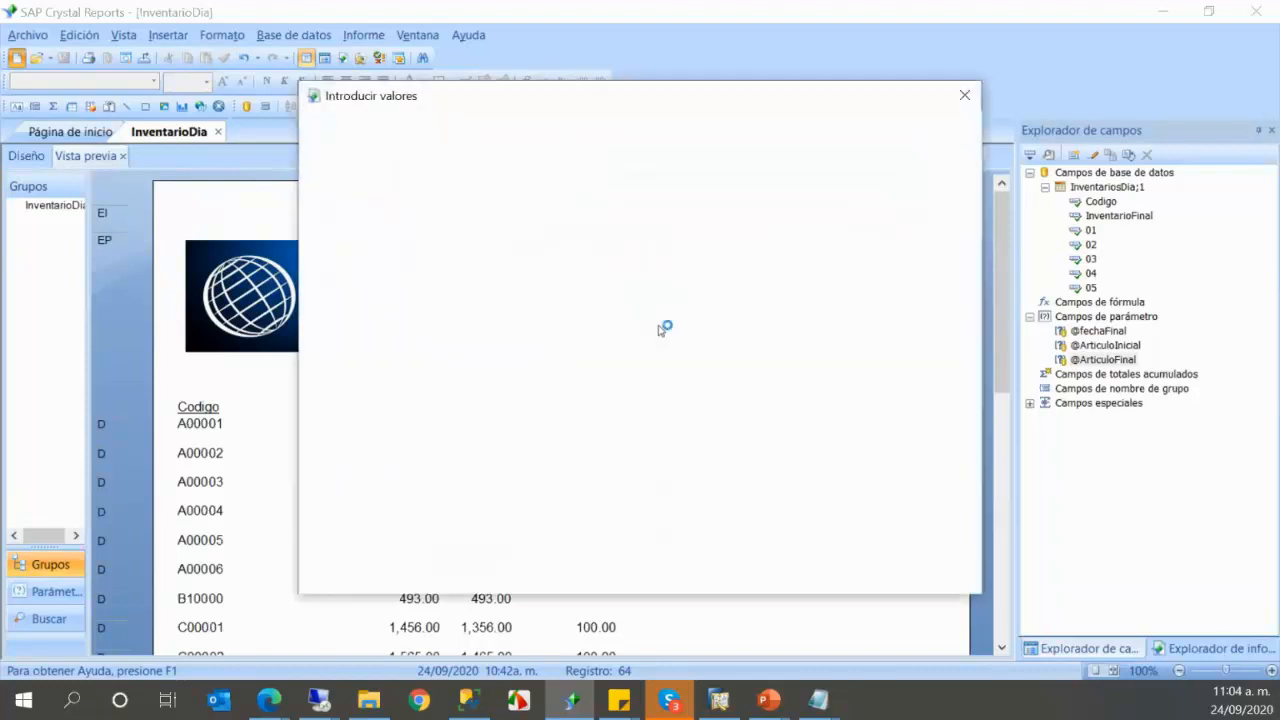
type("620")
left_click(356, 245)
type("13")
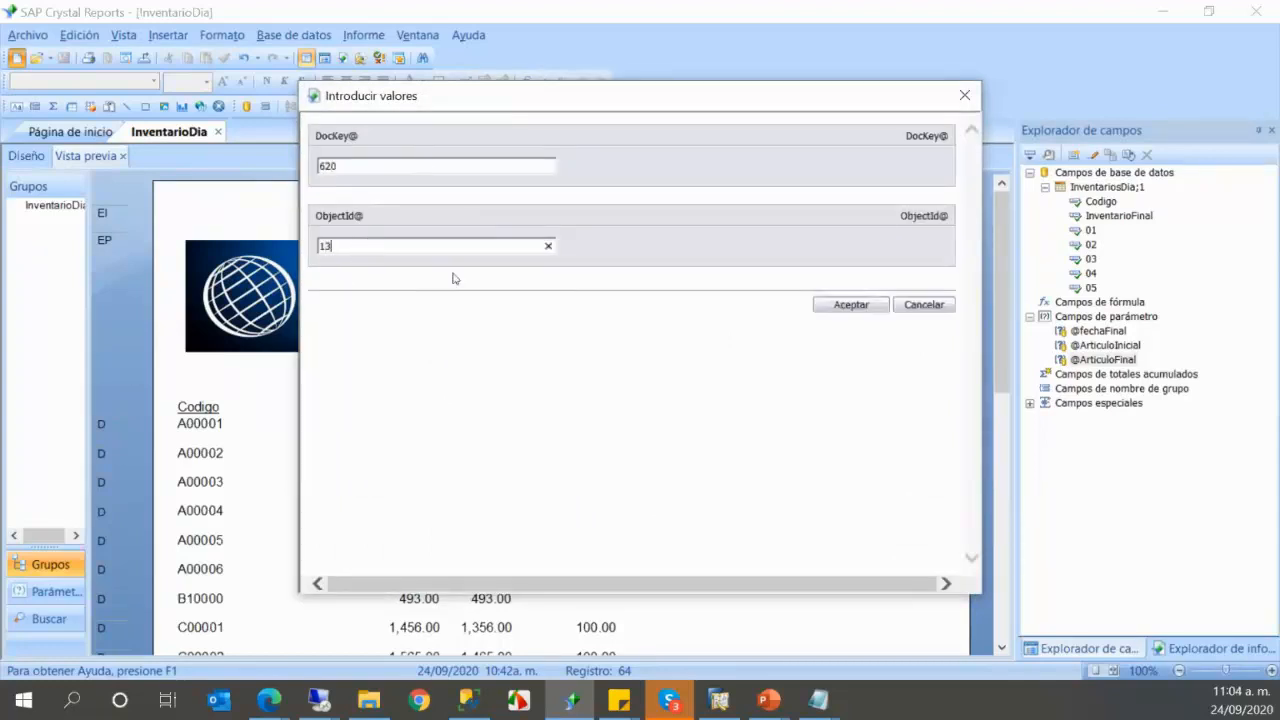
left_click(840, 306)
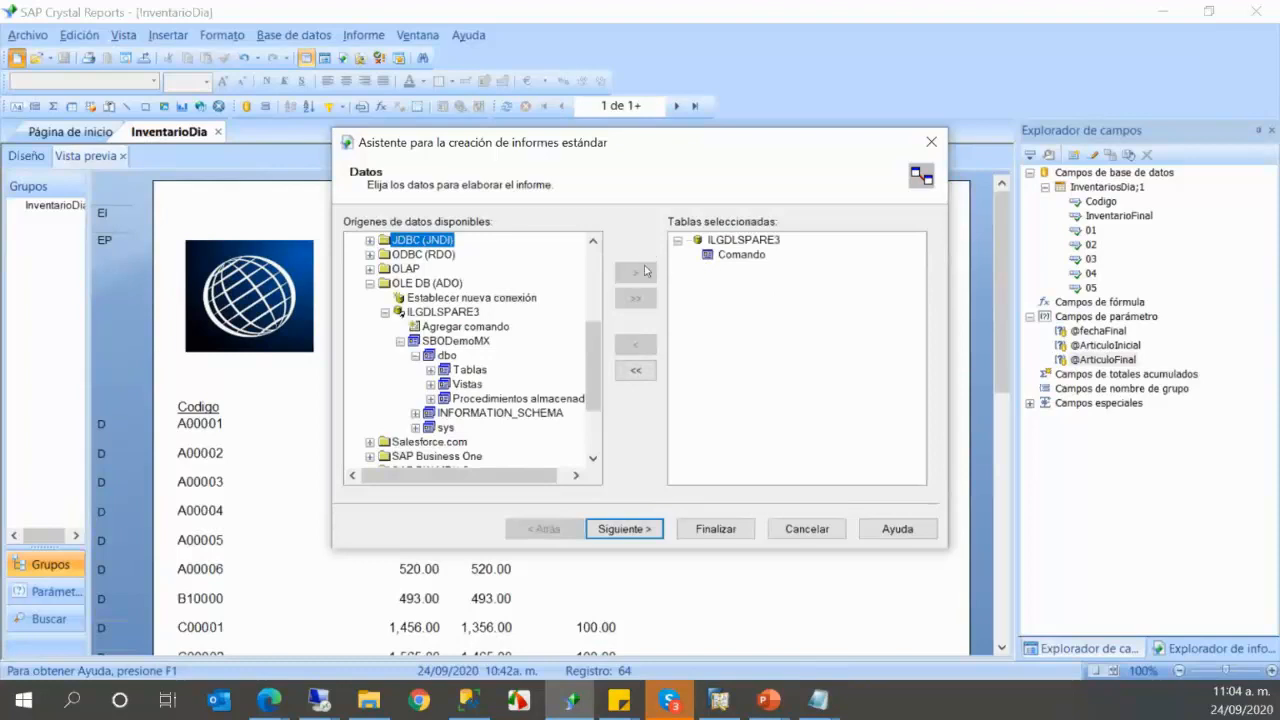
left_click_drag(614, 142, 484, 174)
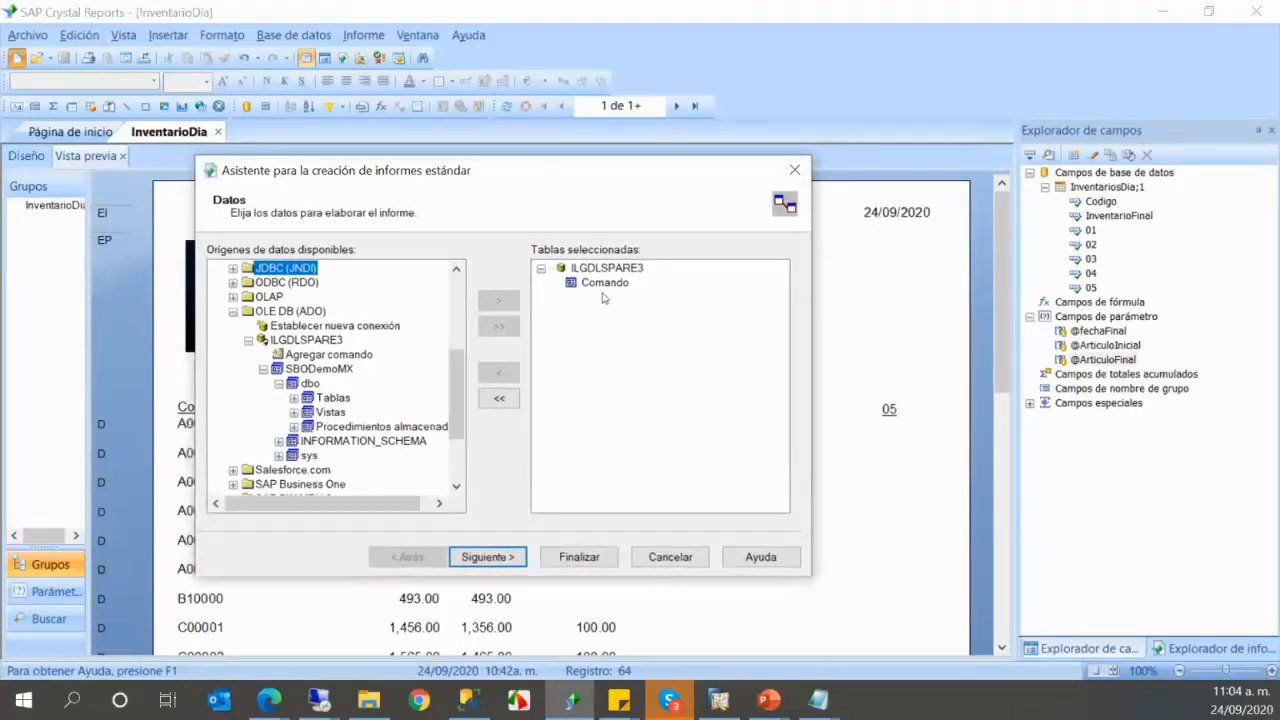
left_click(578, 558)
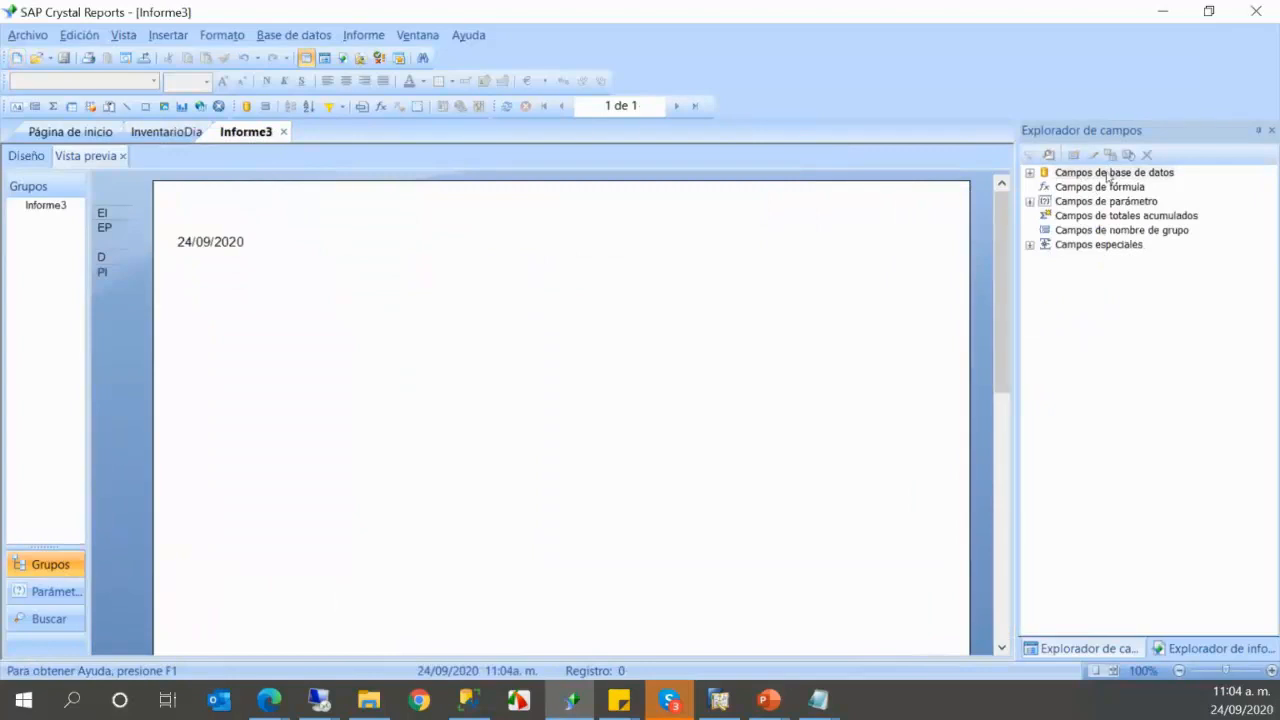
- Expand the database fields and the Comando table in the field explorer and look through its fields
left_click(1031, 174)
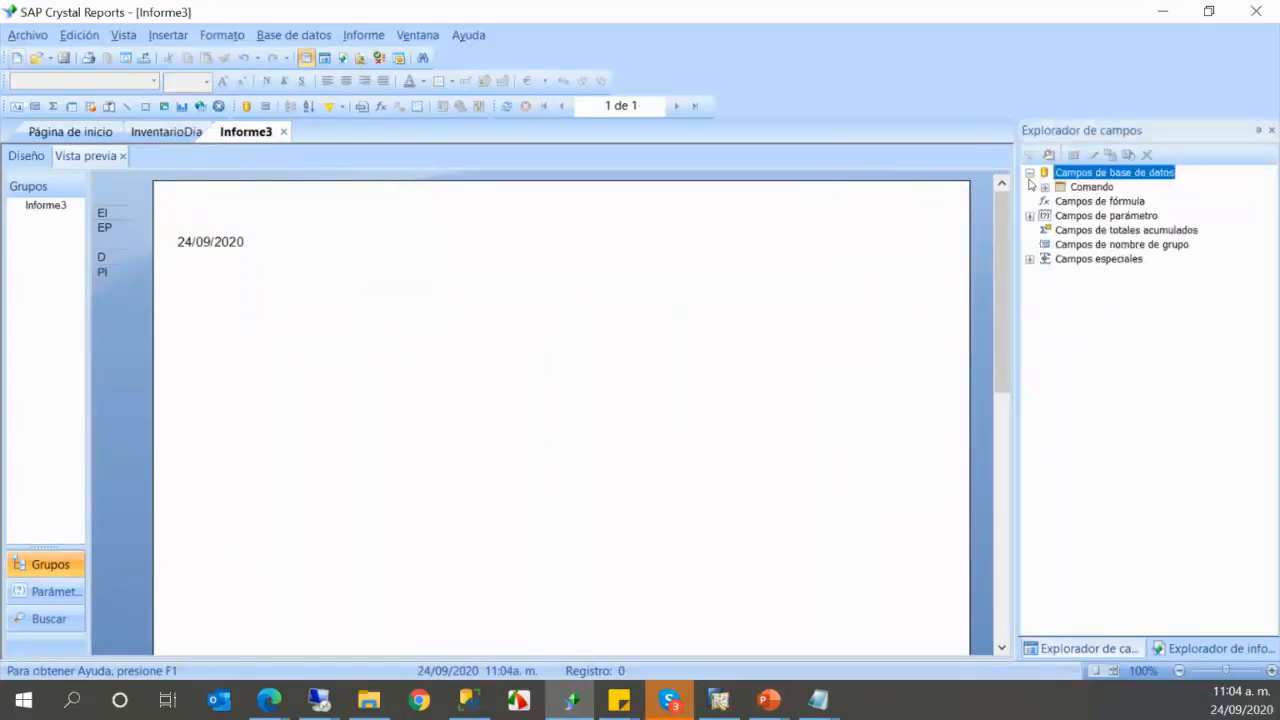
left_click(1044, 187)
scroll(1100, 216, "down", 20)
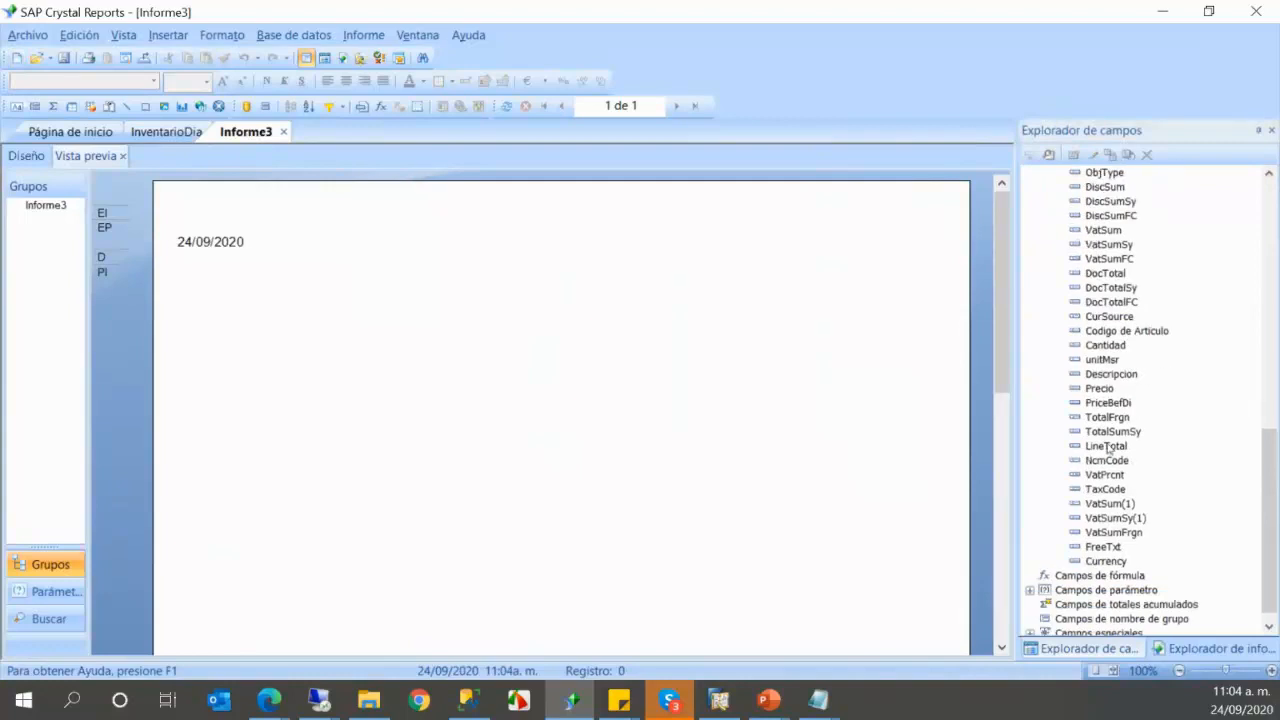
scroll(1078, 440, "up", 15)
scroll(1076, 430, "up", 2)
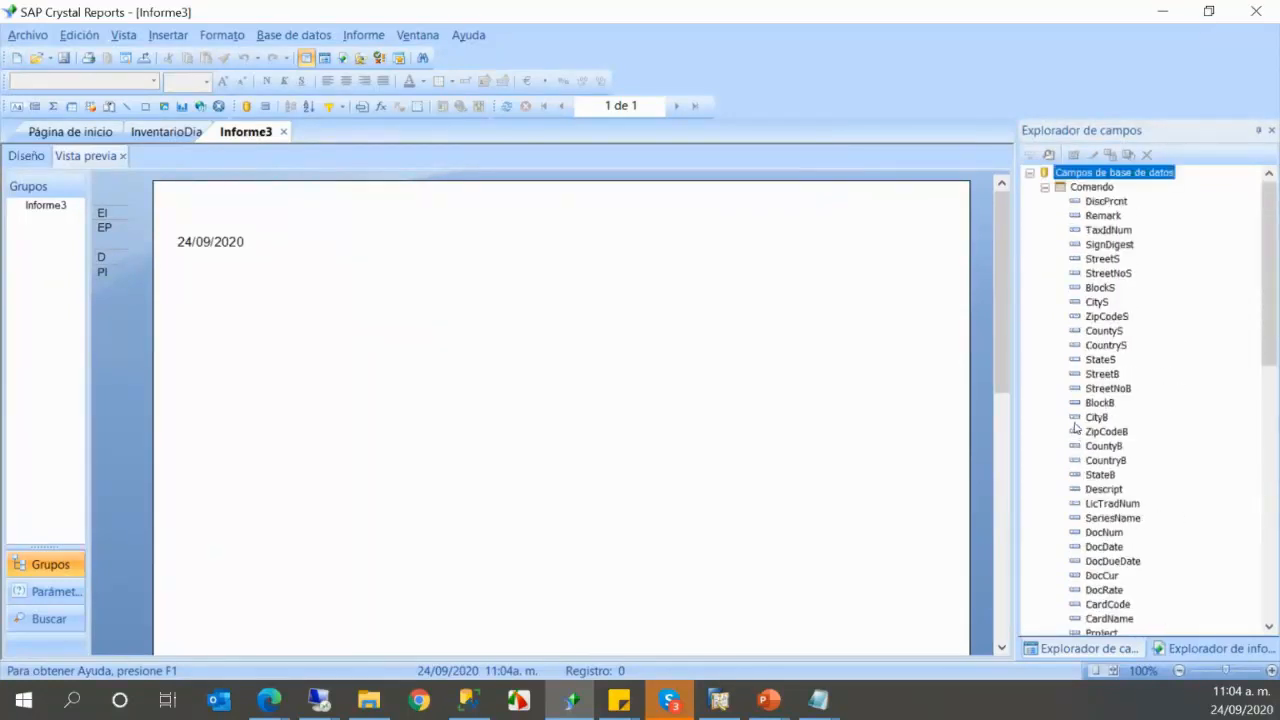
- Open the database expert and open the selected Comando table's SQL command for editing
left_click(290, 36)
left_click(288, 38)
left_click(295, 37)
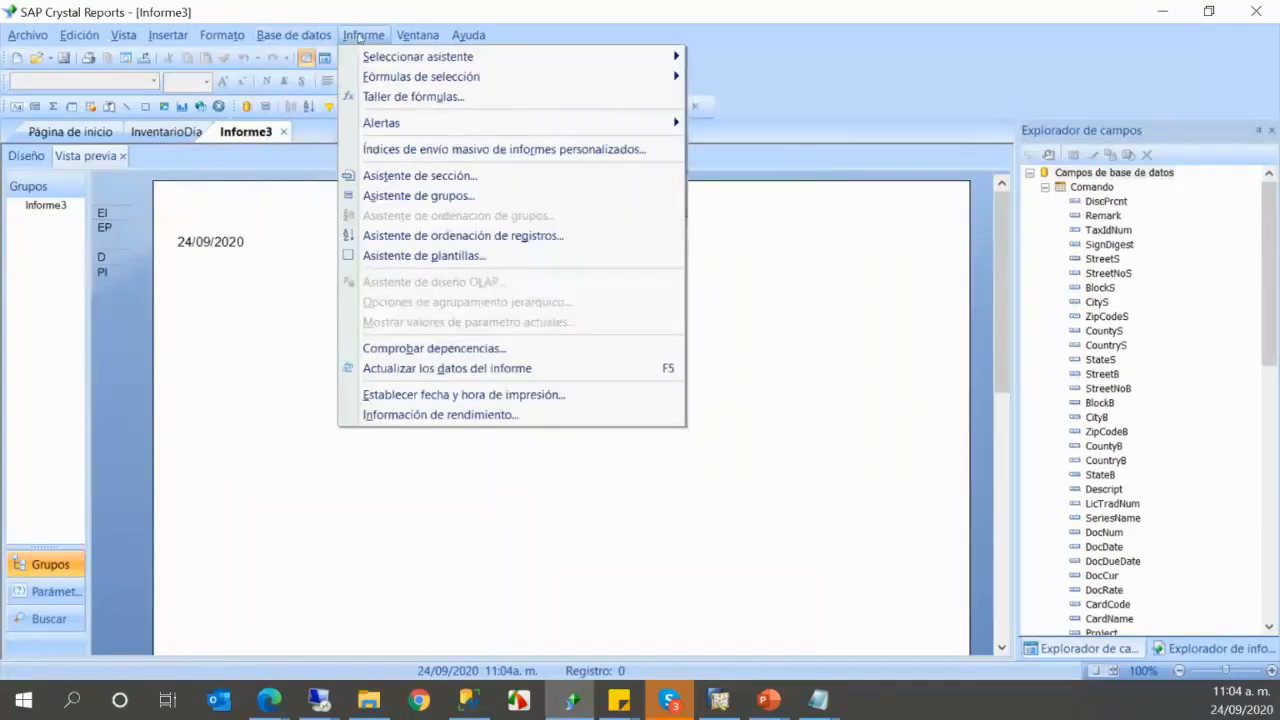
mouse_move(417, 35)
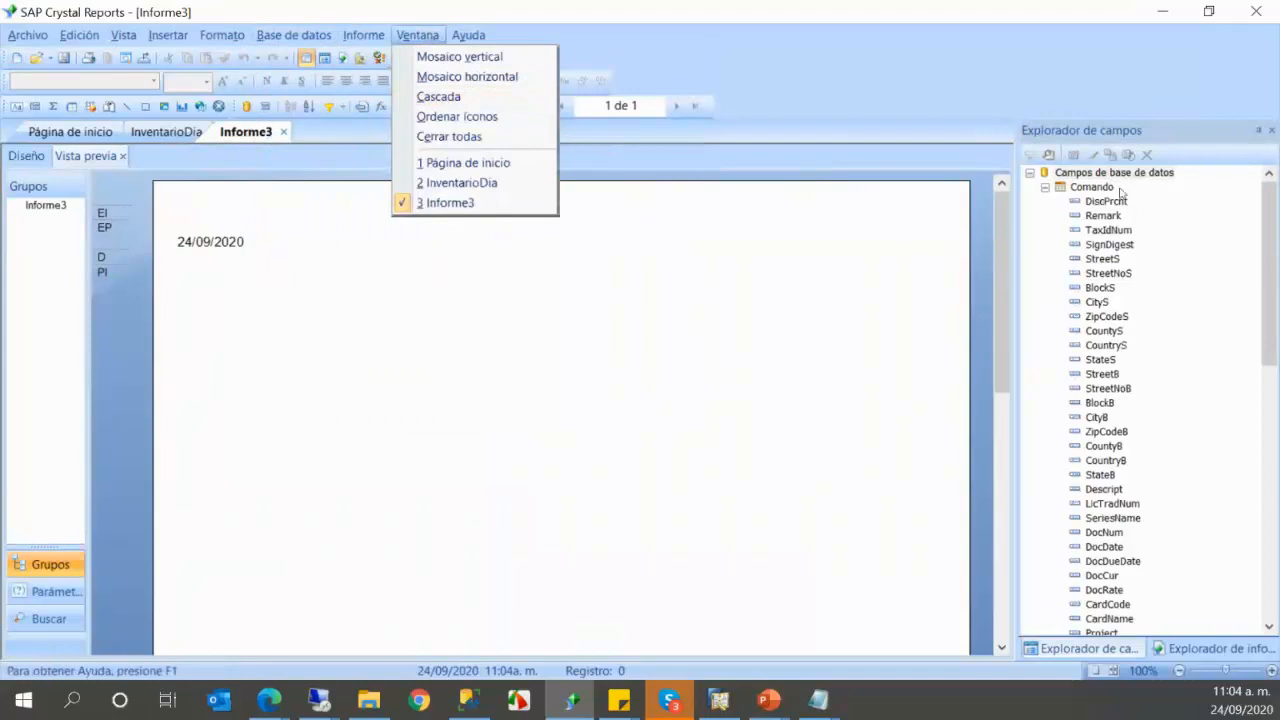
left_click(914, 151)
left_click(285, 35)
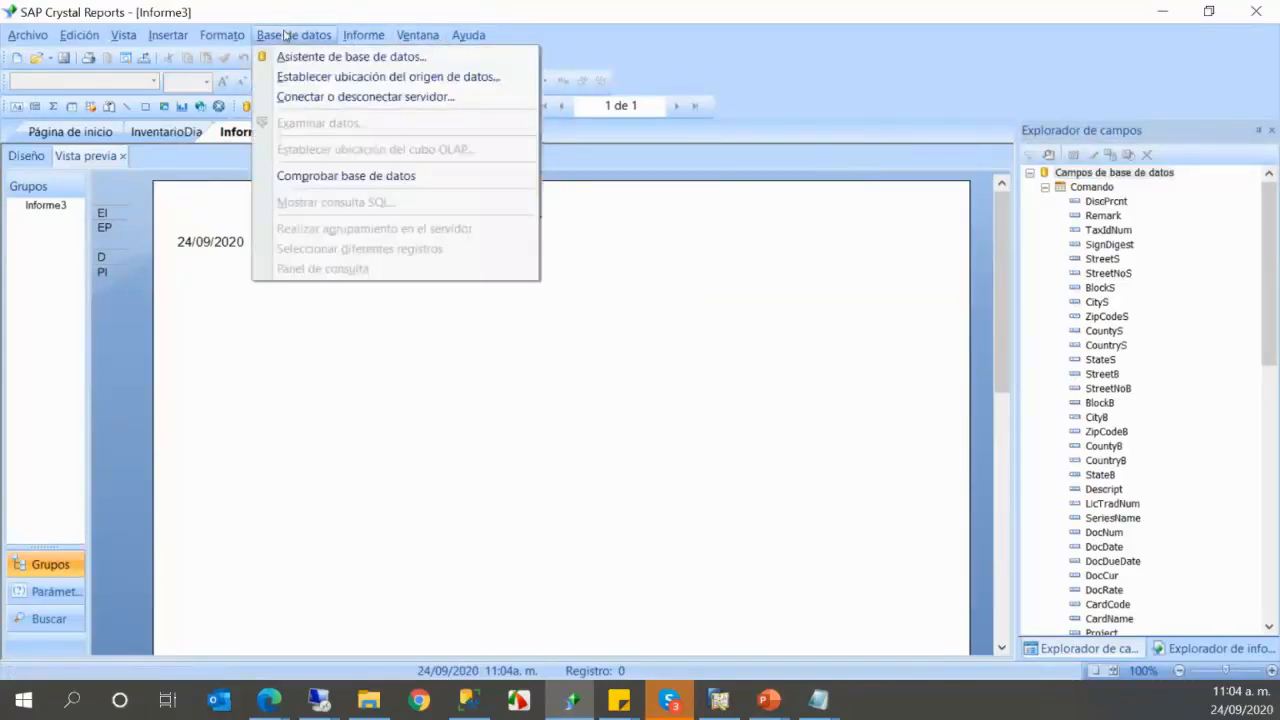
left_click(292, 56)
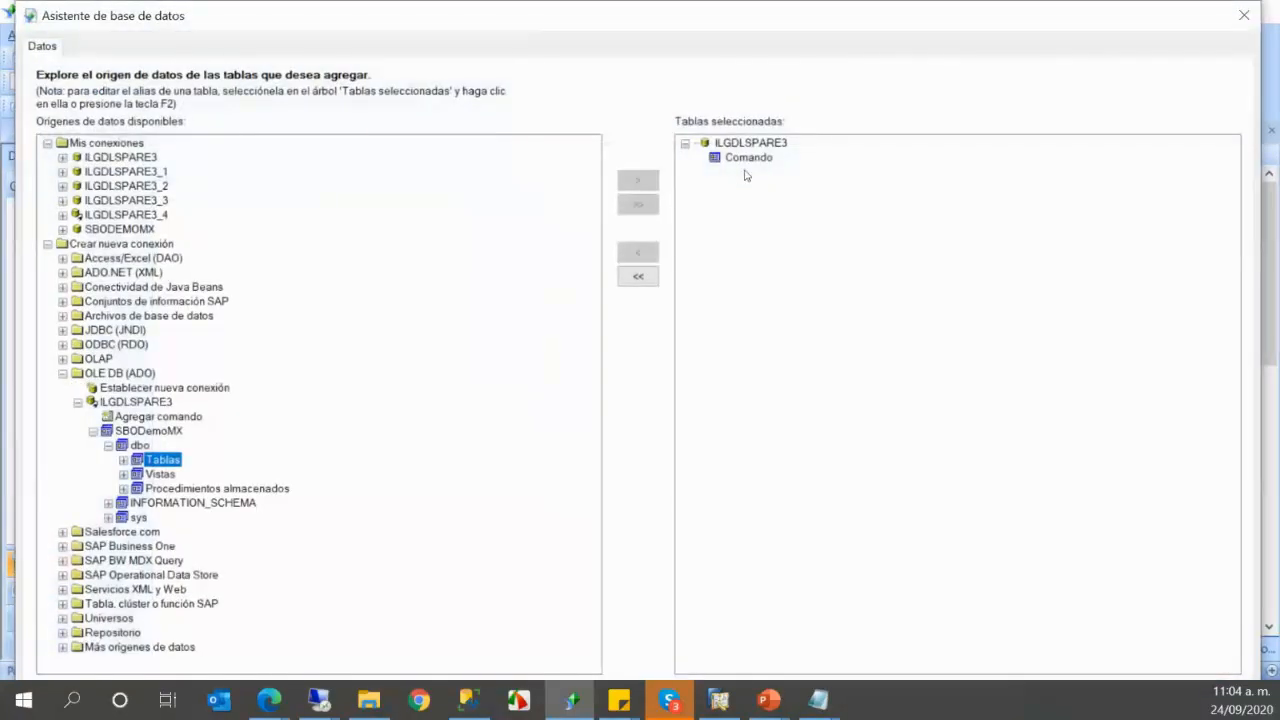
right_click(758, 160)
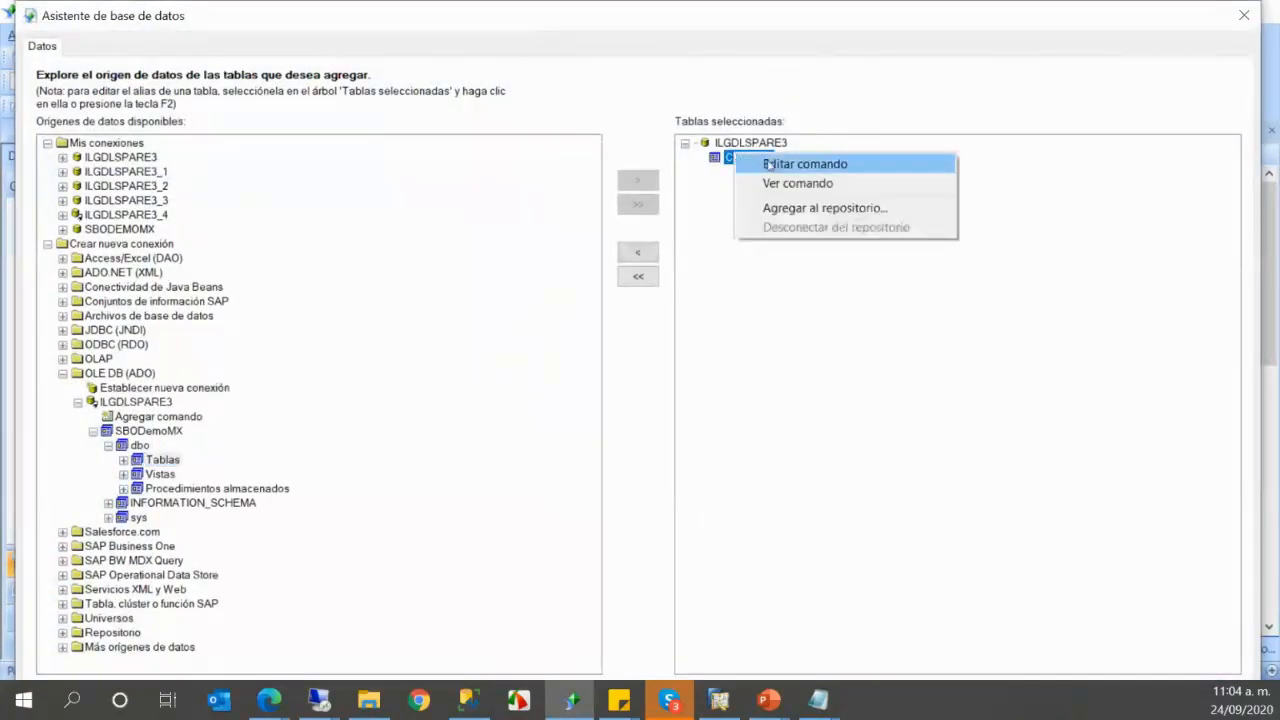
left_click(767, 164)
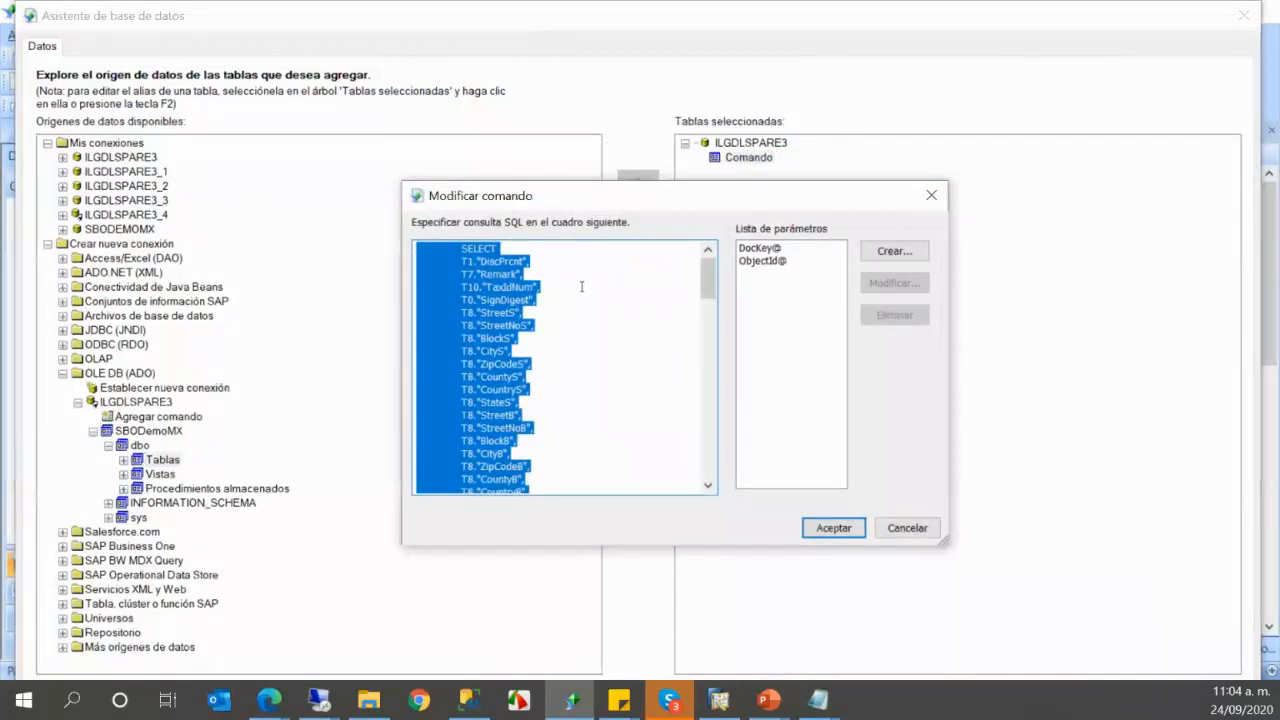
- Examine the query's aliased item columns from T1."ItemCode" to T1."Price", and close the command and the database expert without changes
left_click(581, 287)
left_click_drag(706, 278, 722, 254)
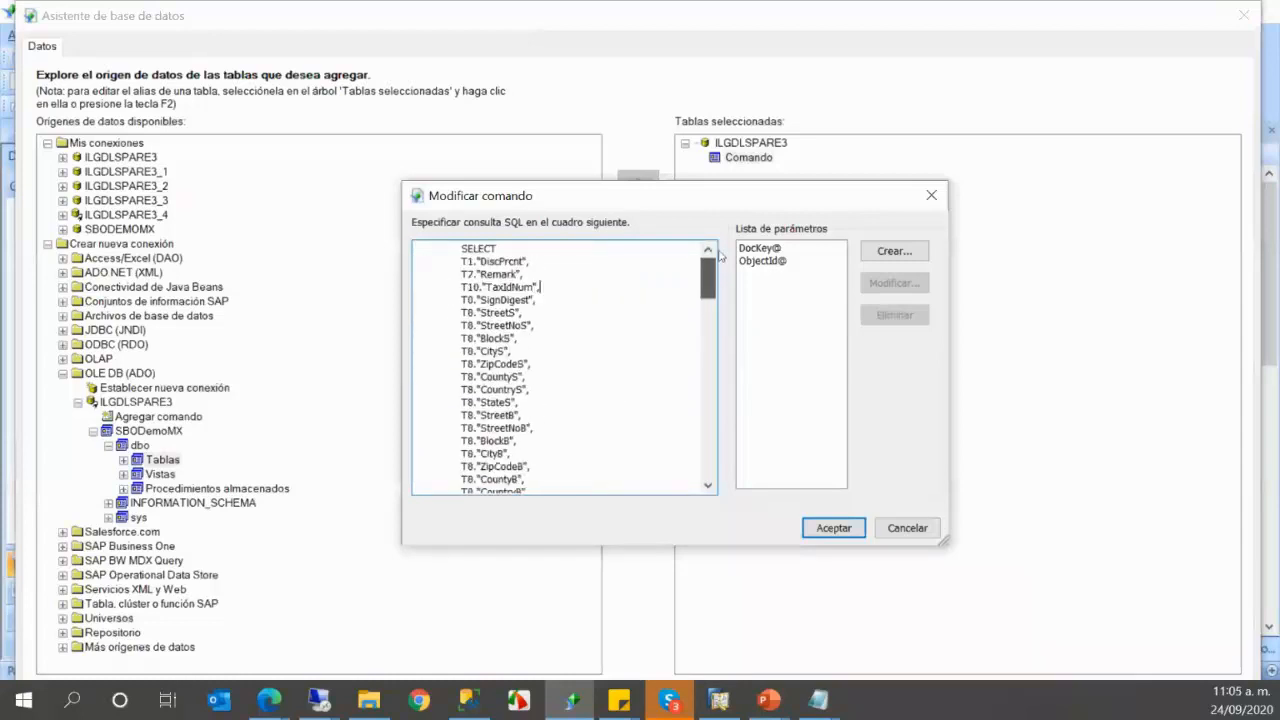
left_click(705, 300)
left_click_drag(705, 300, 444, 273)
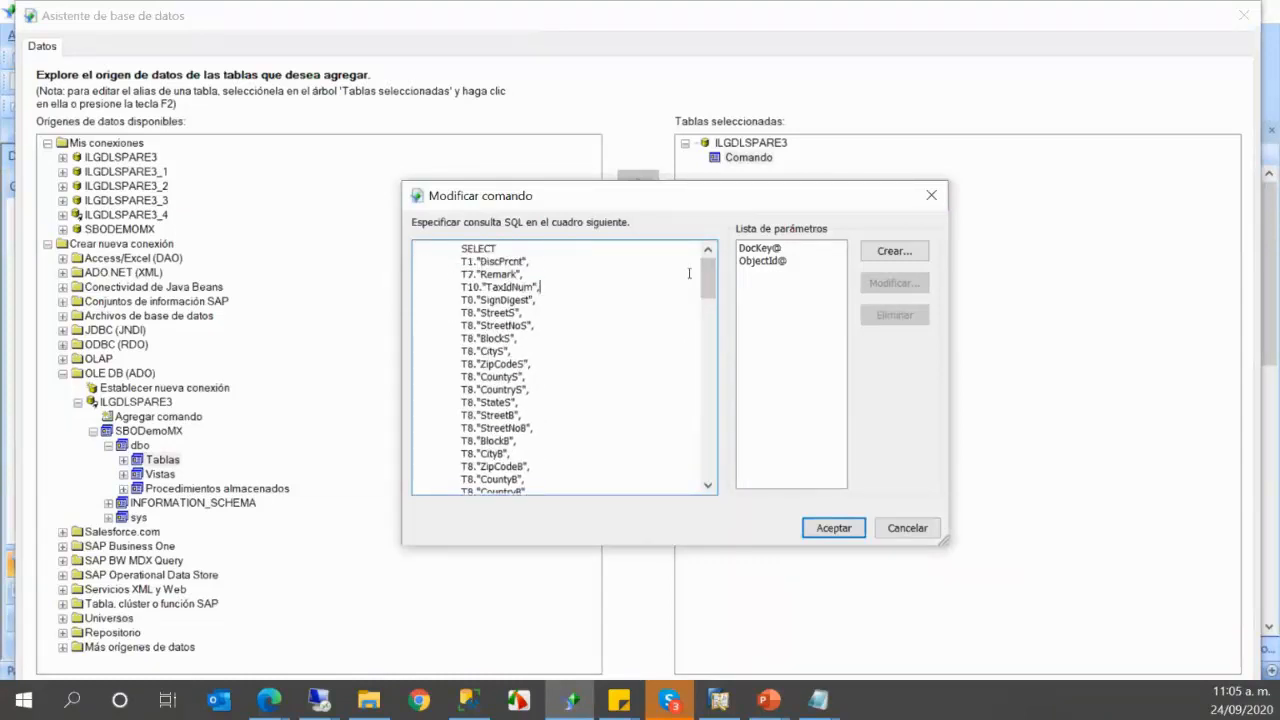
left_click_drag(707, 278, 705, 410)
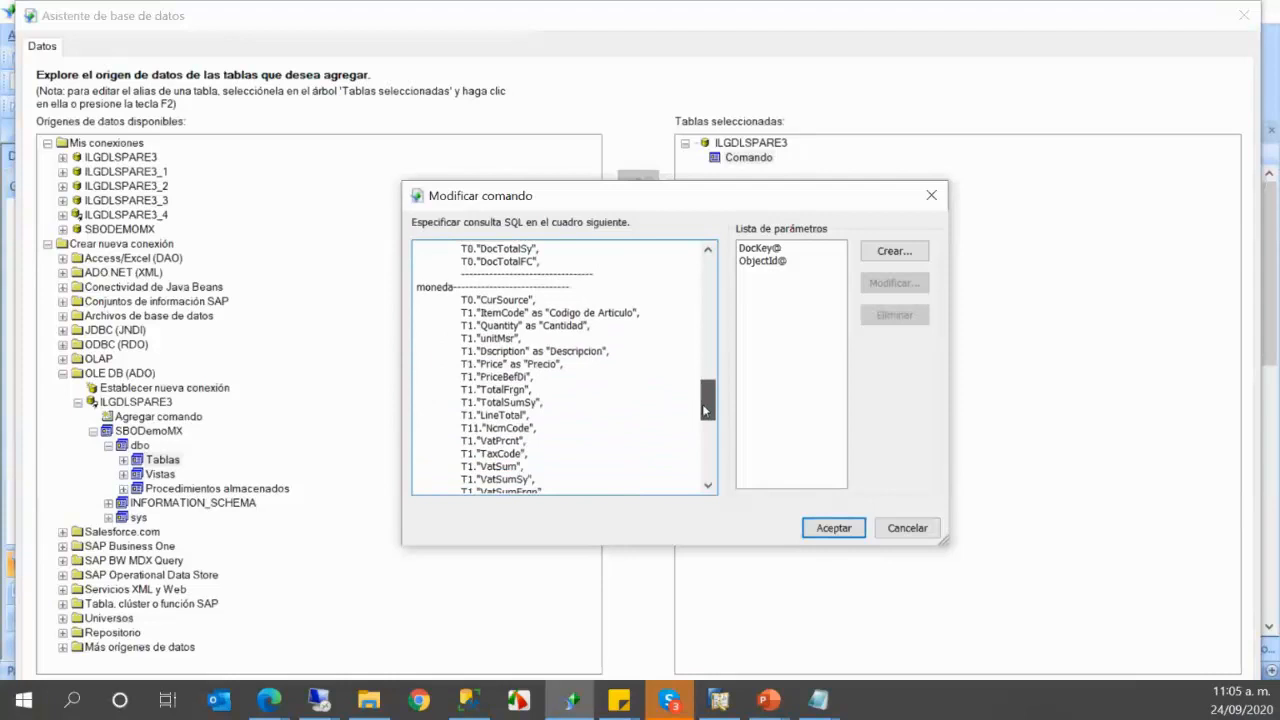
double_click(543, 364)
left_click_drag(526, 364, 434, 317)
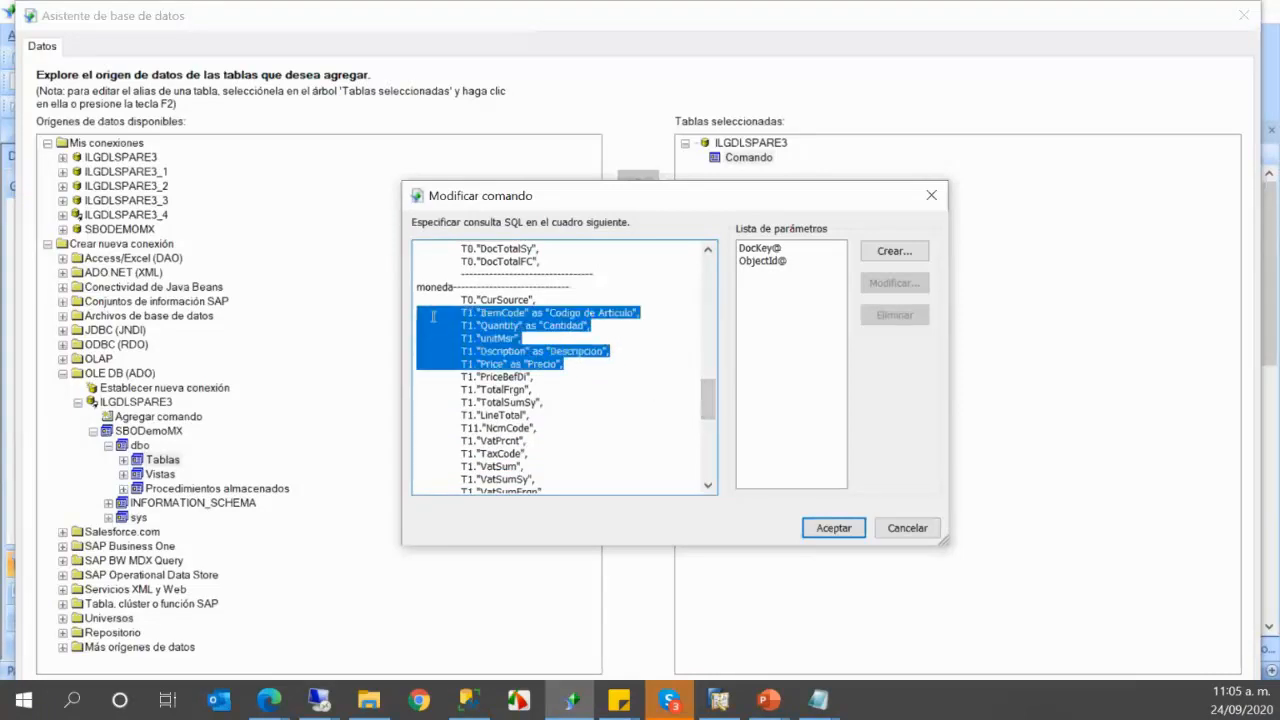
left_click(547, 313)
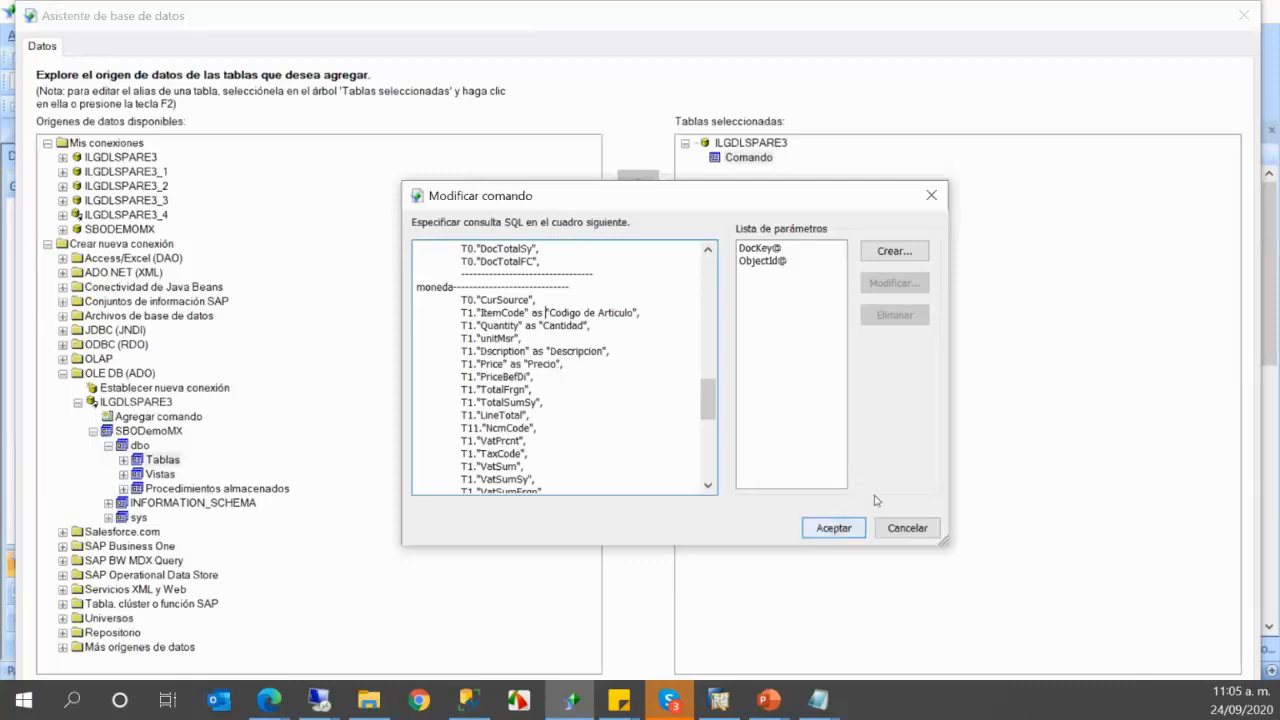
left_click(937, 200)
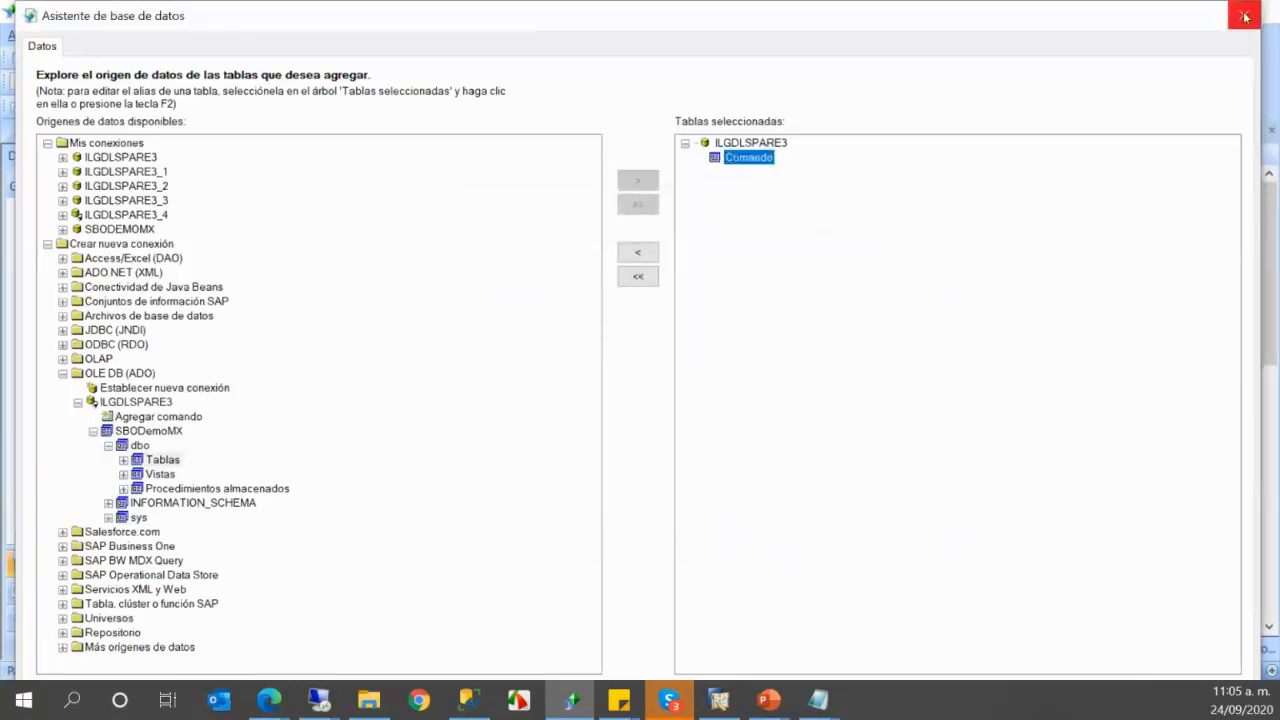
left_click(1245, 16)
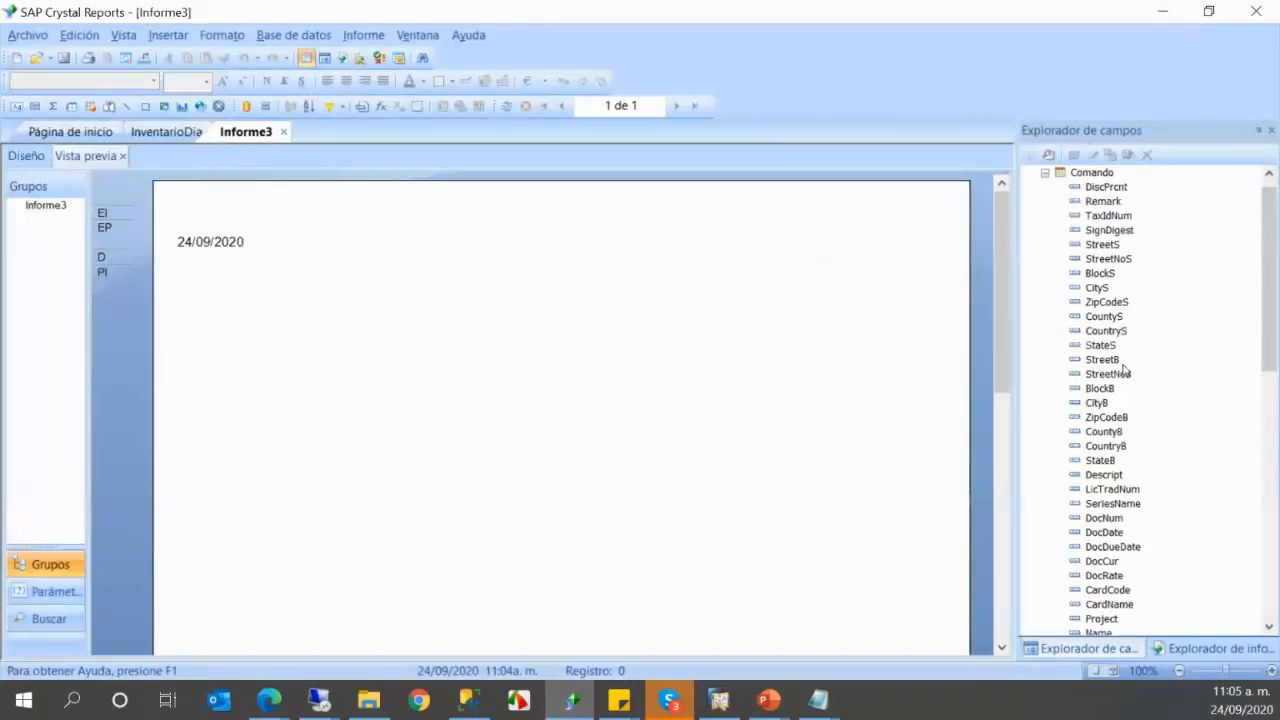
- Examine the Comando fields available for the layout, including the aliased Codigo de Articulo, Cantidad, Descripcion and Precio
scroll(1112, 200, "down", 1)
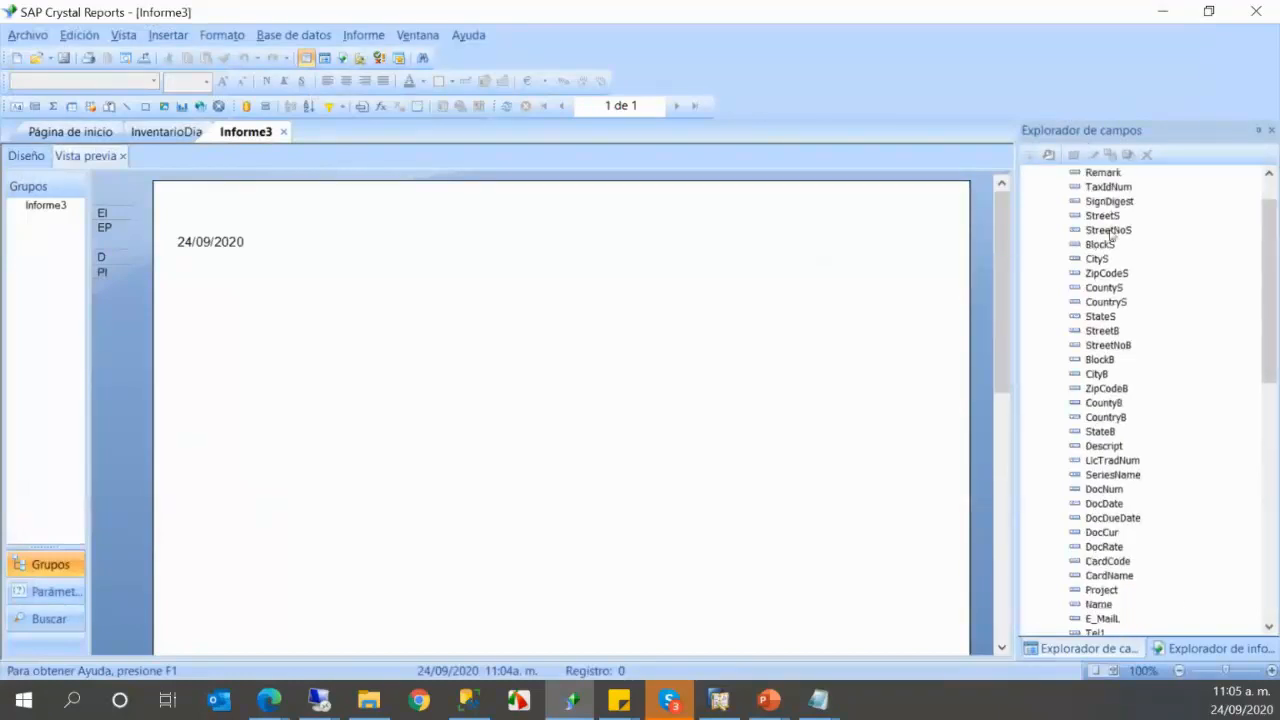
scroll(1108, 240, "down", 9)
scroll(1108, 280, "down", 4)
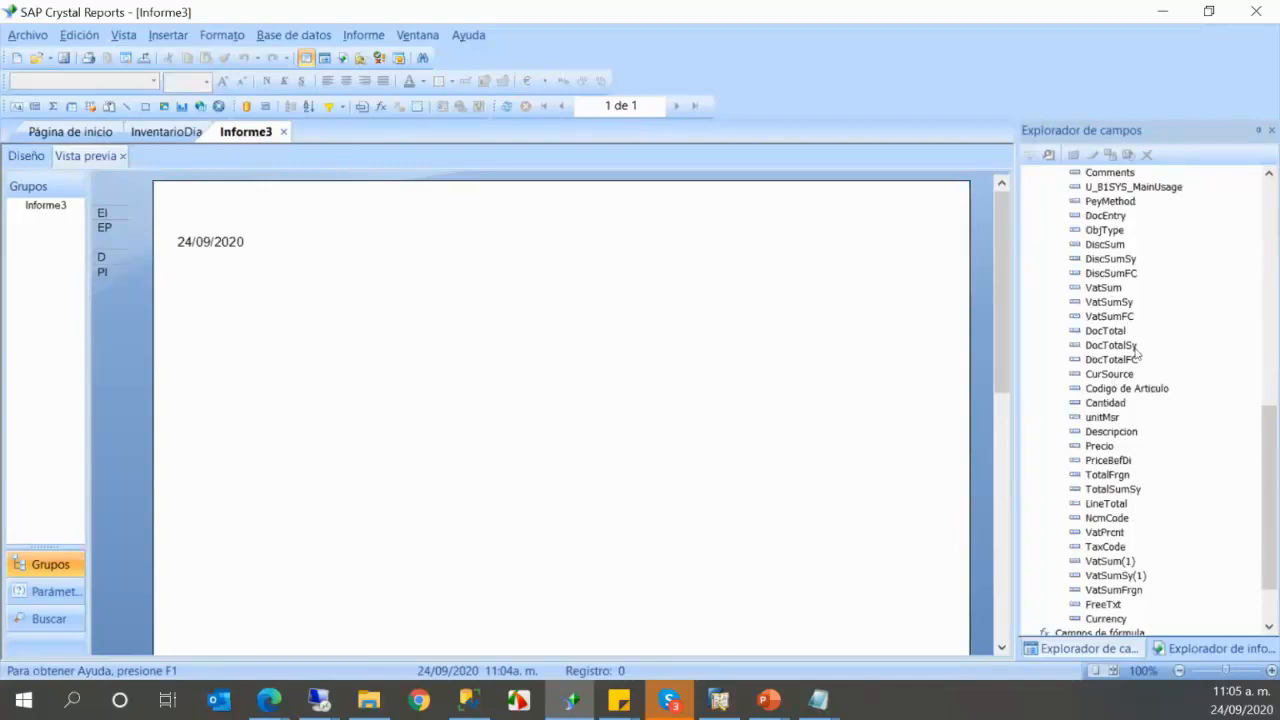
scroll(1110, 280, "up", 2)
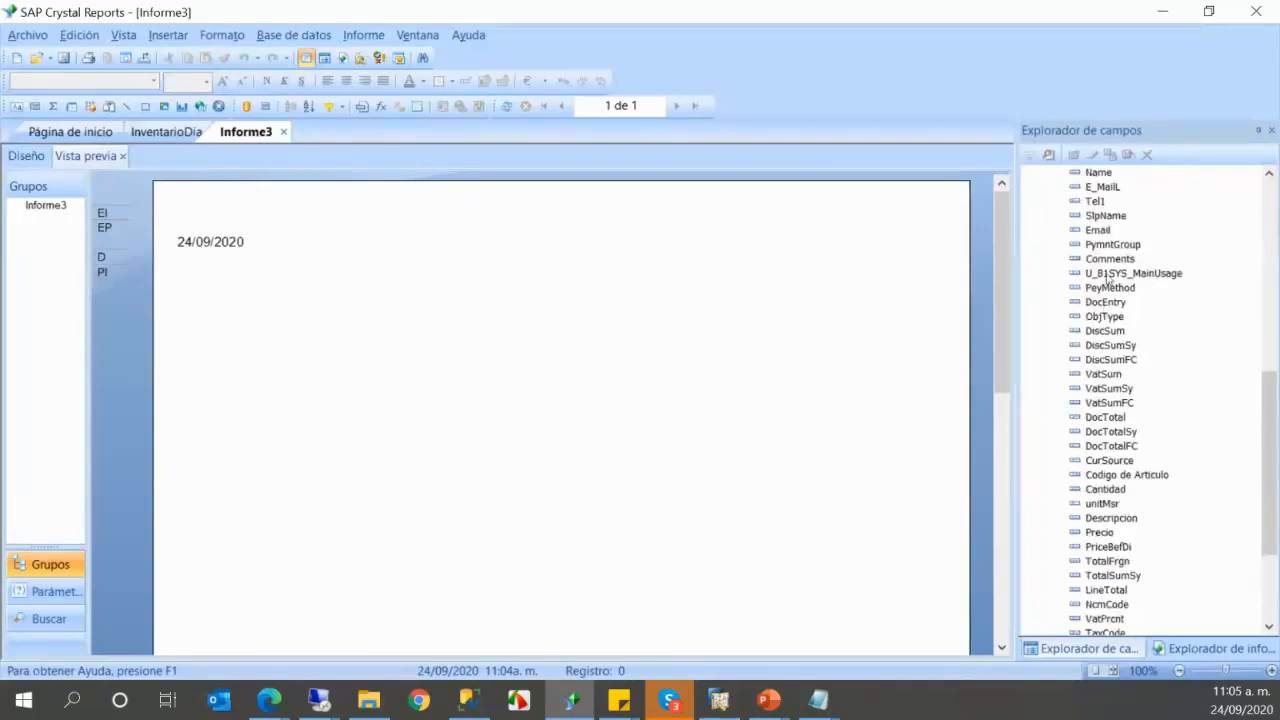
scroll(1131, 531, "down", 1)
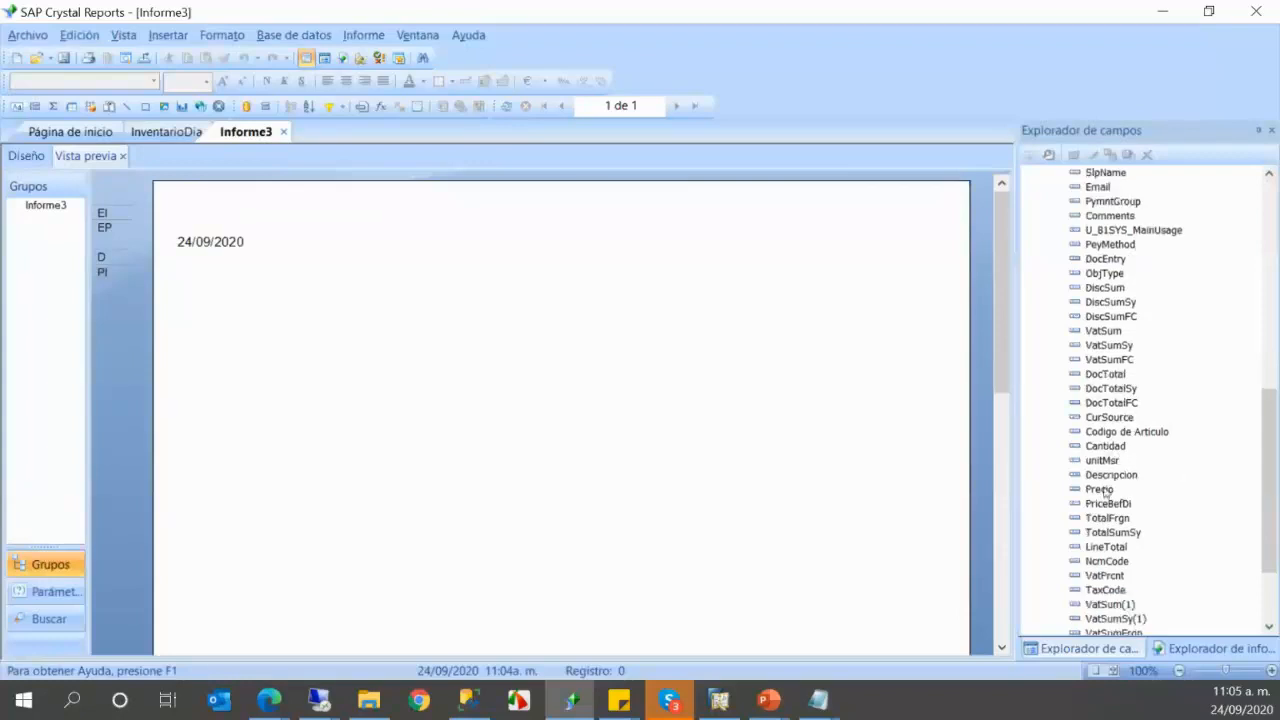
left_click(1104, 446)
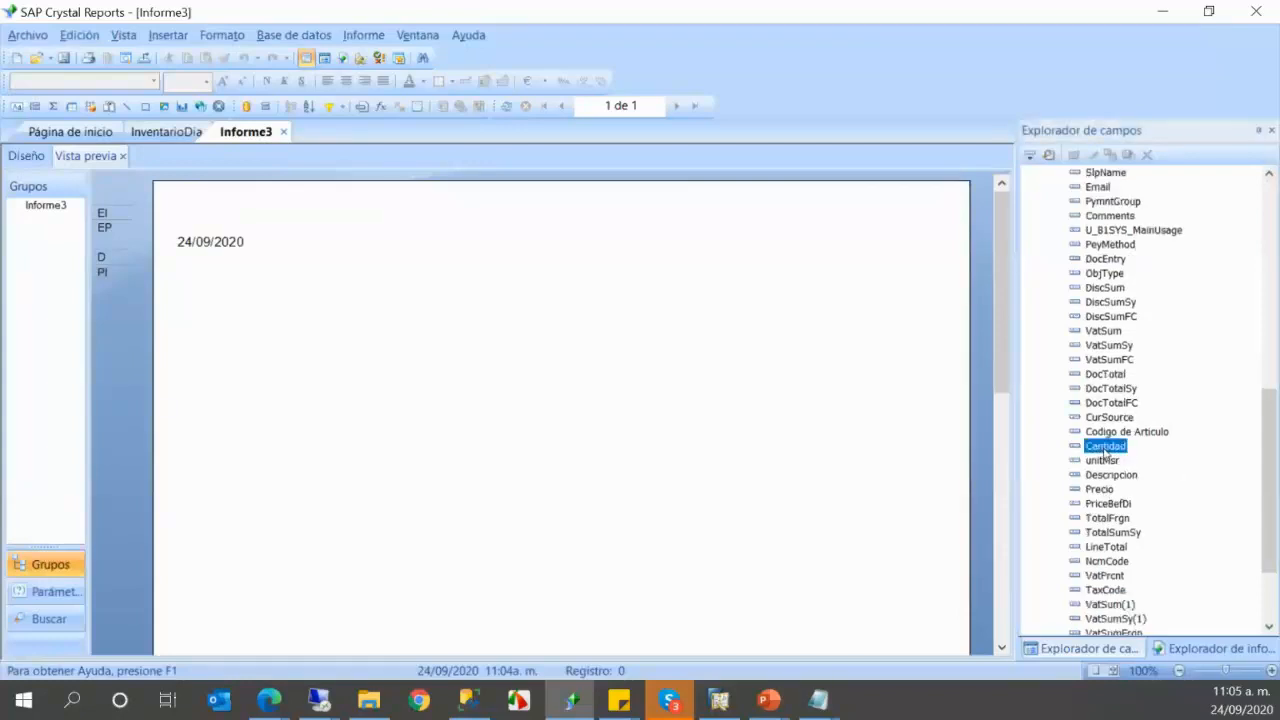
left_click(1126, 432)
left_click(1119, 477)
left_click(1117, 490)
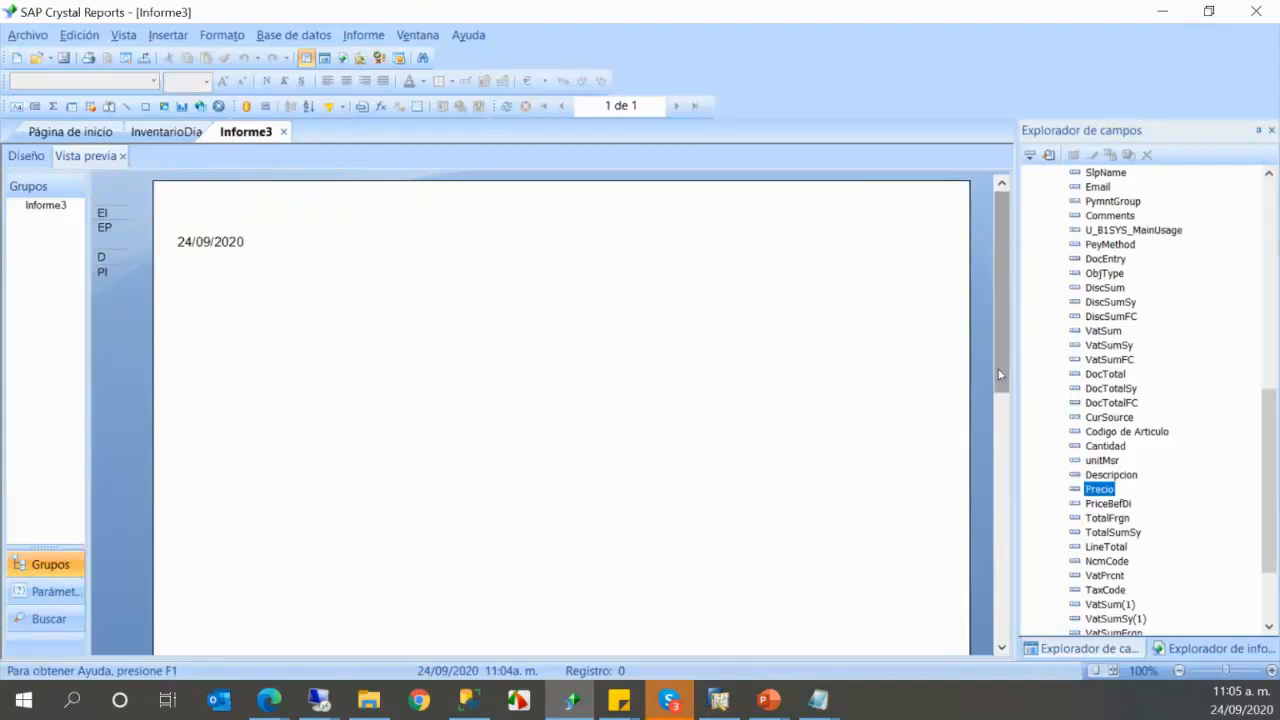
scroll(1095, 370, "up", 9)
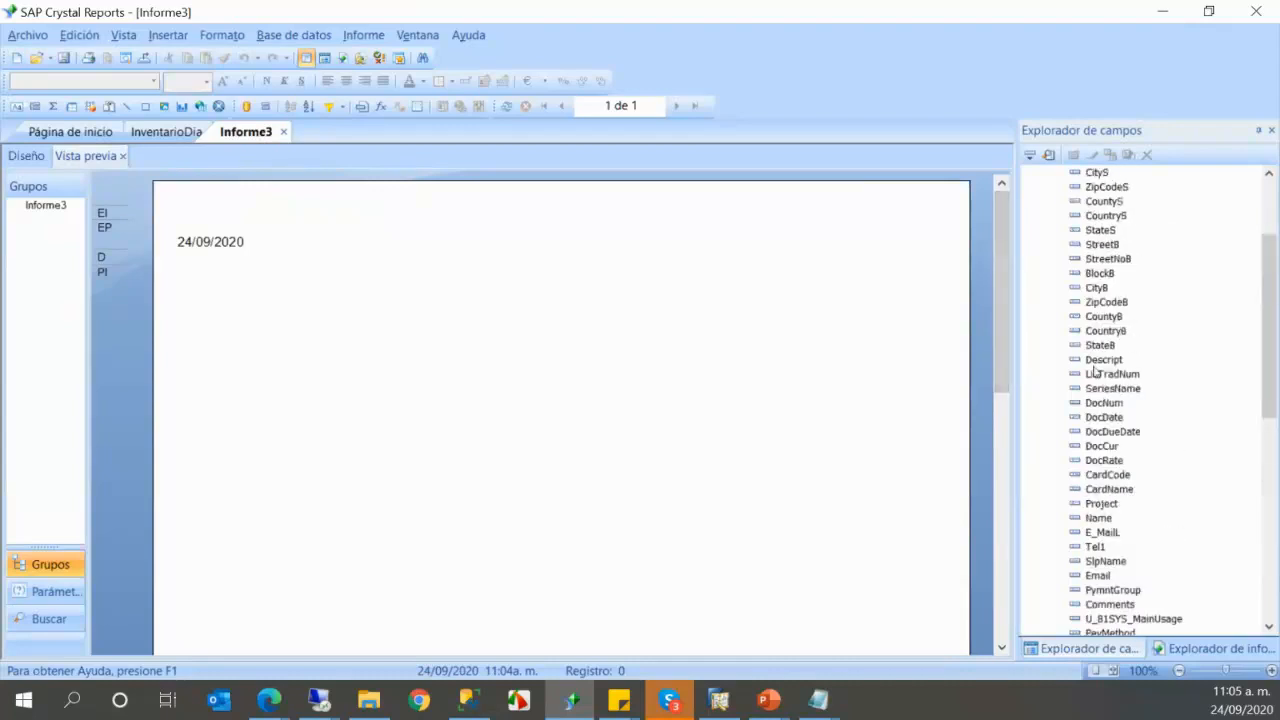
scroll(1123, 368, "up", 3)
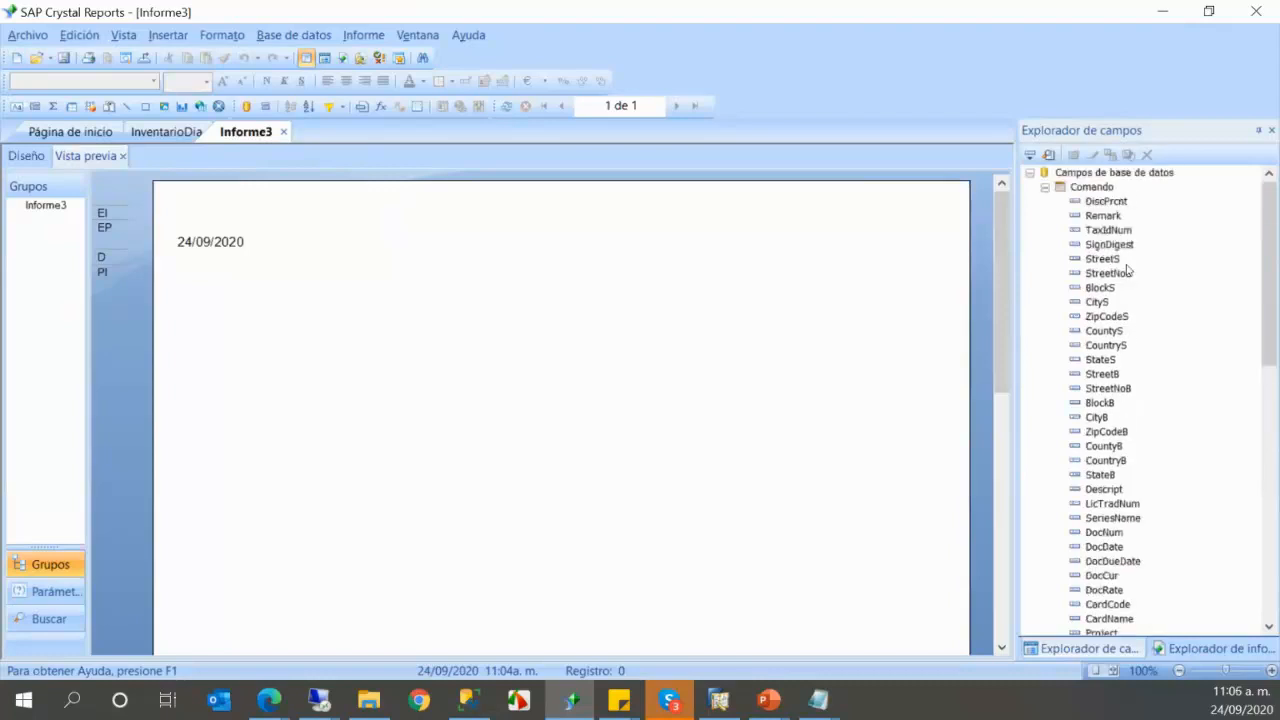
scroll(1117, 368, "down", 10)
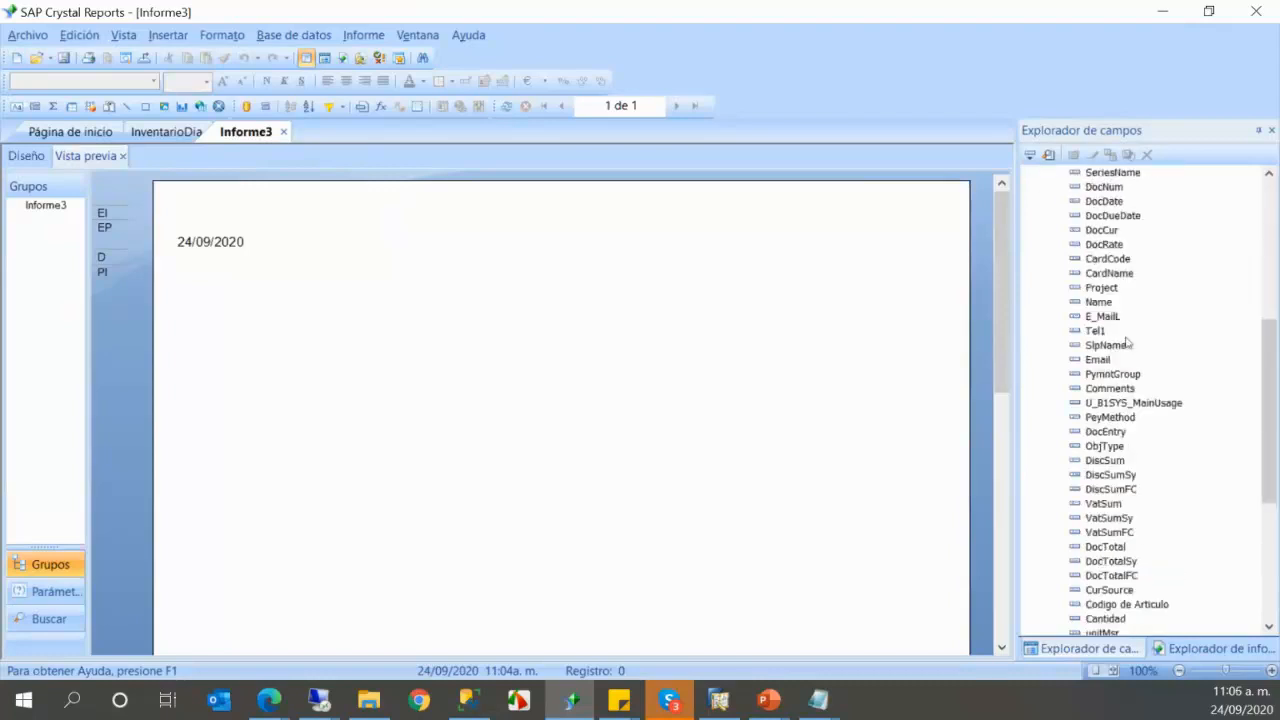
- Switch the report to design view and move the print date field from the page header to the right end of the report header
scroll(1104, 510, "down", 1)
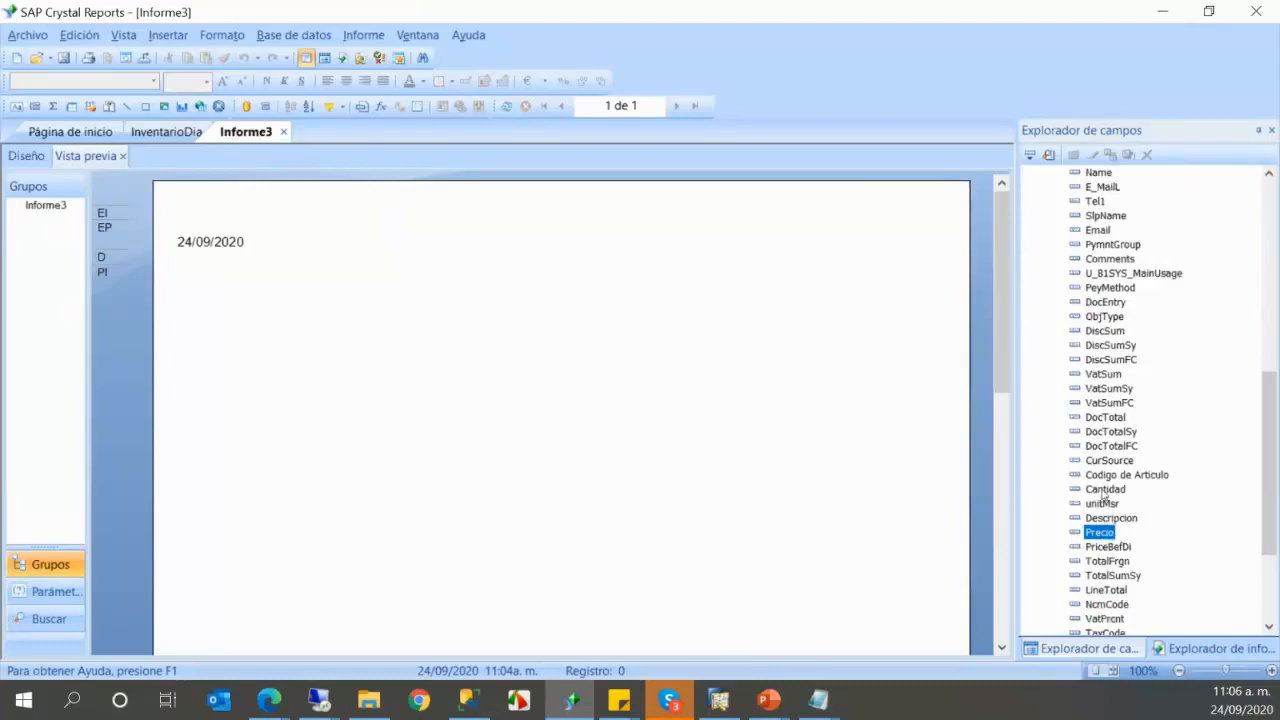
scroll(1134, 498, "down", 1)
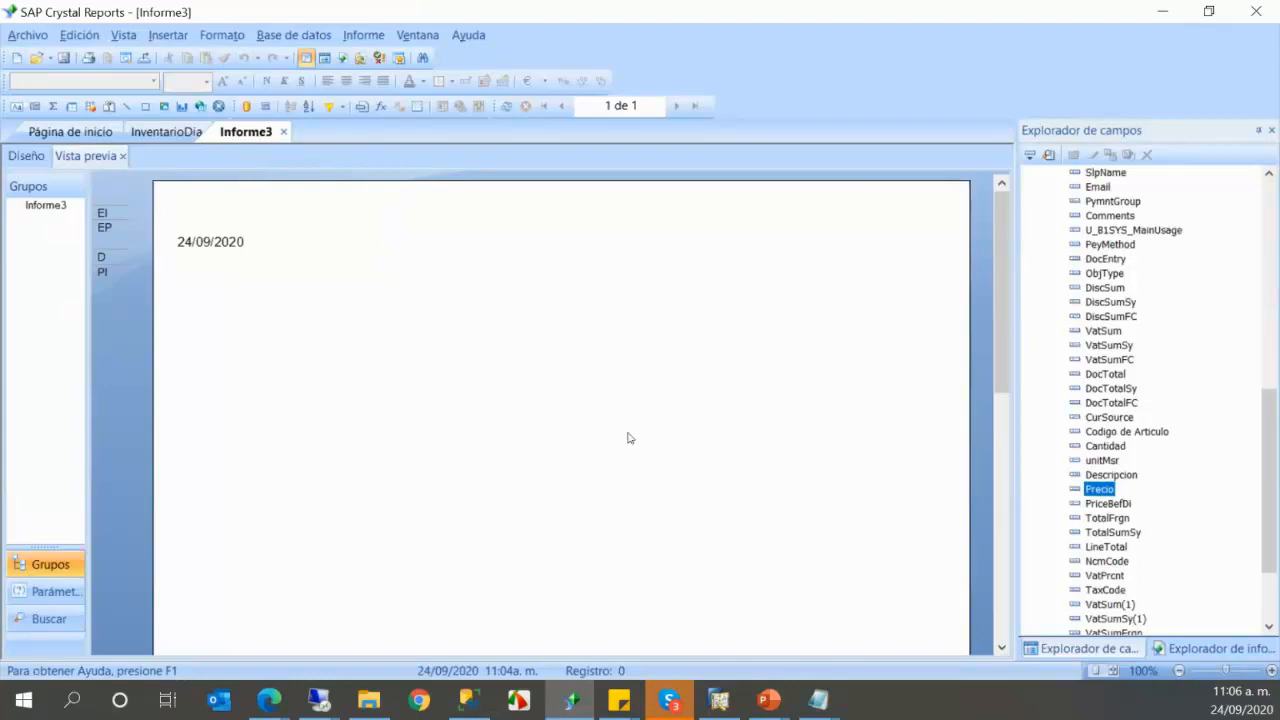
left_click(28, 156)
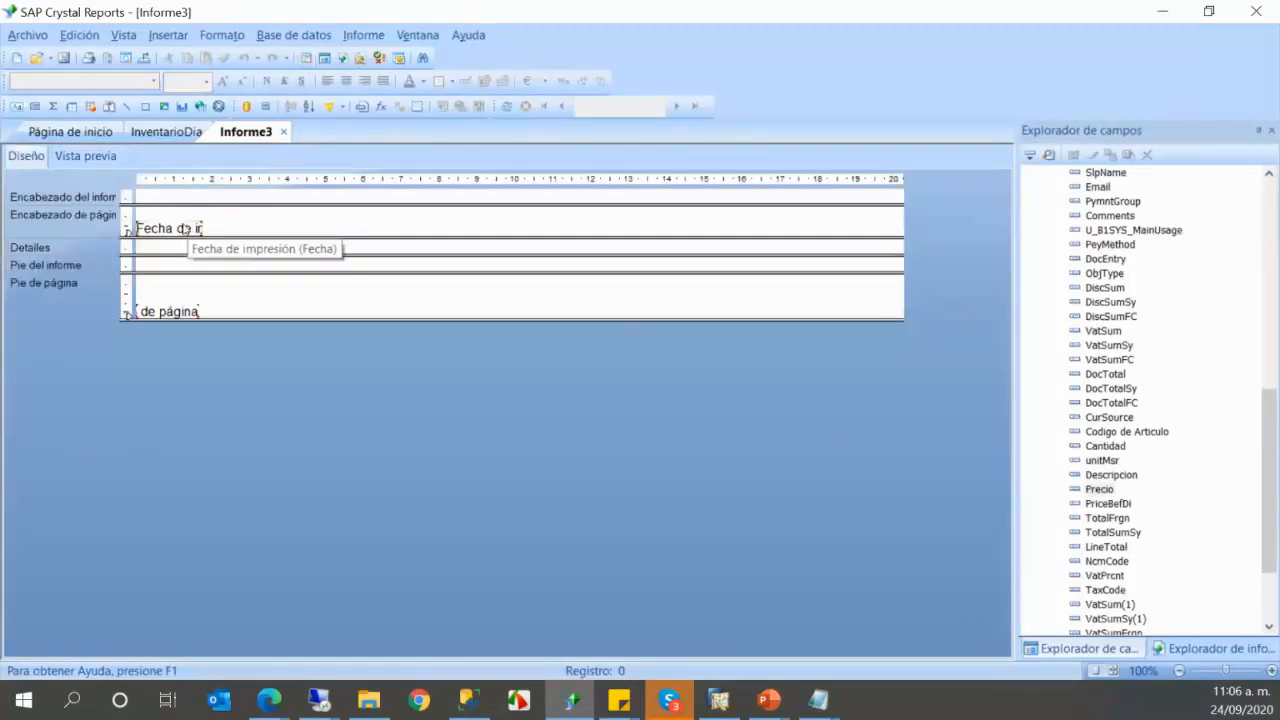
left_click_drag(186, 230, 885, 196)
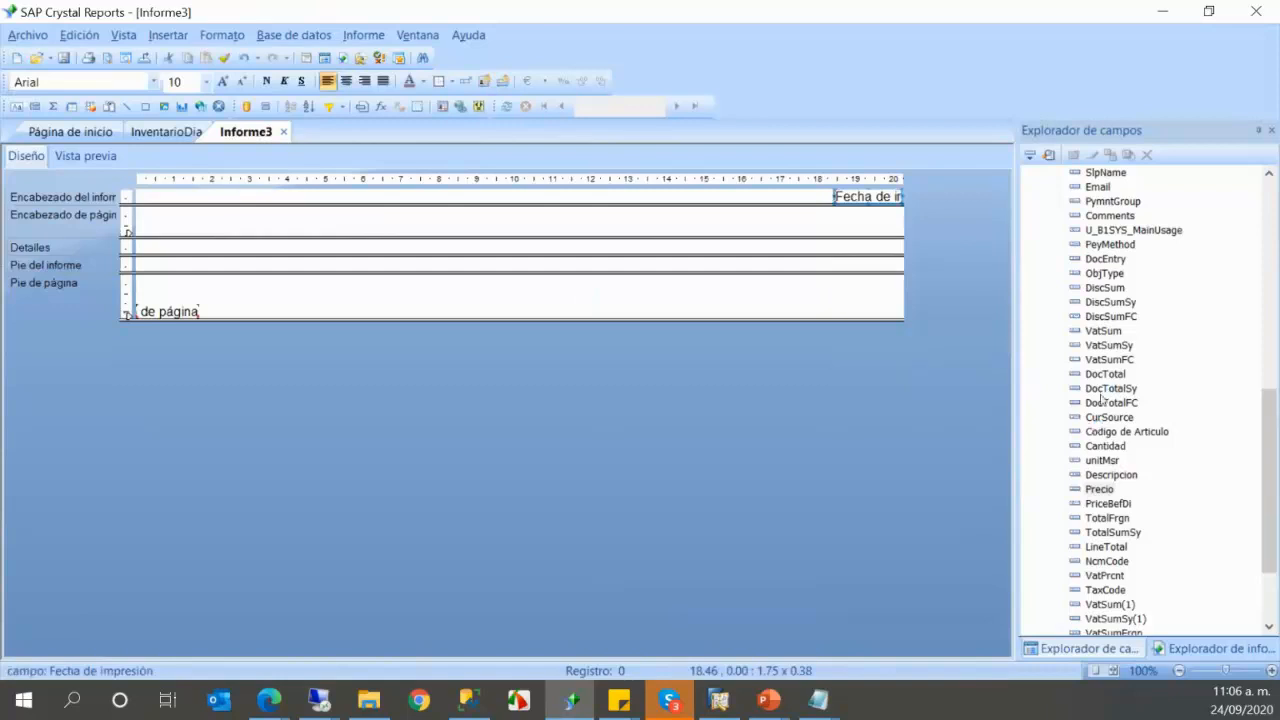
- Place the Codigo de Articulo, Descripcion and Cantidad fields side by side in the Details section, starting at the left margin
left_click_drag(1120, 441, 141, 249)
left_click_drag(1100, 480, 321, 244)
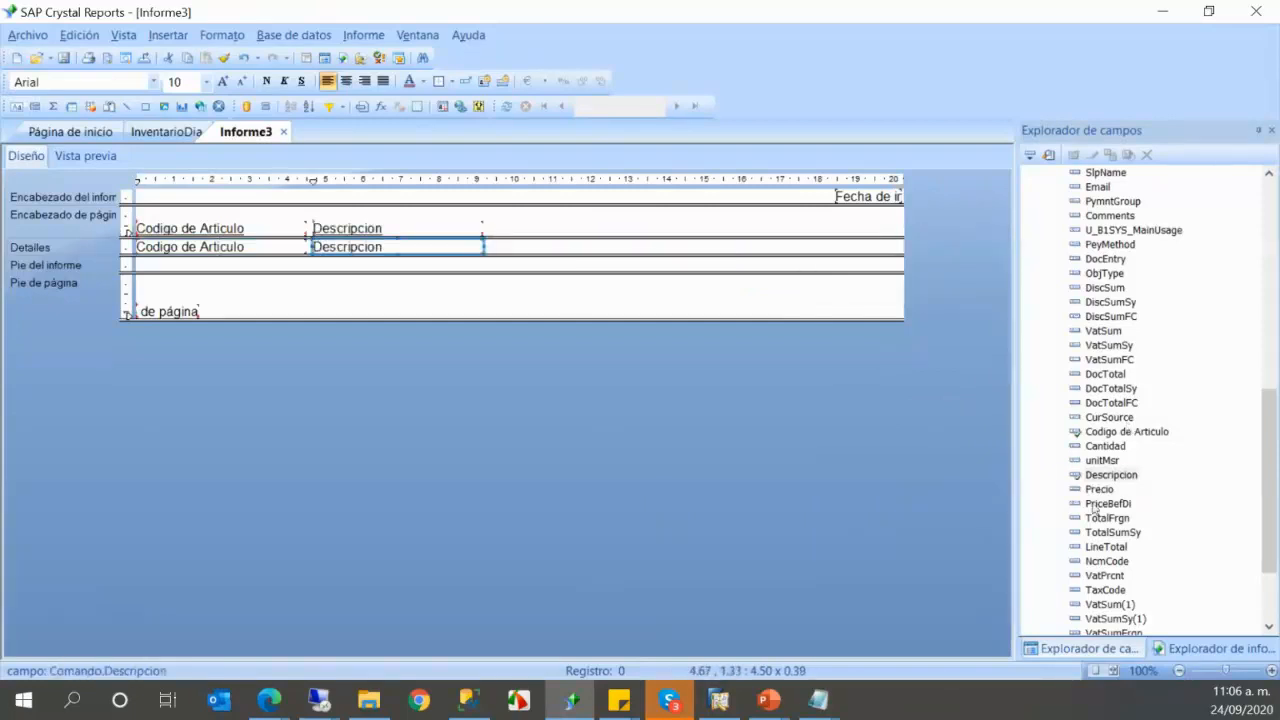
left_click_drag(1104, 448, 488, 246)
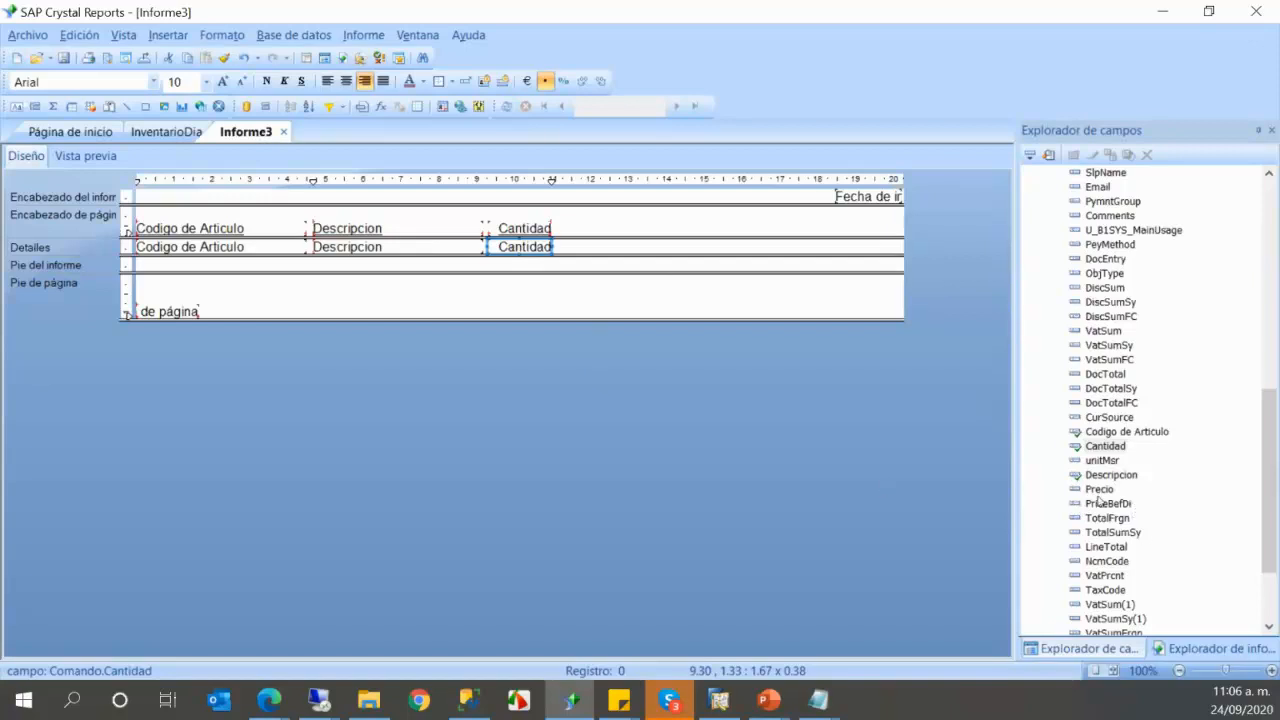
left_click_drag(1099, 489, 563, 247)
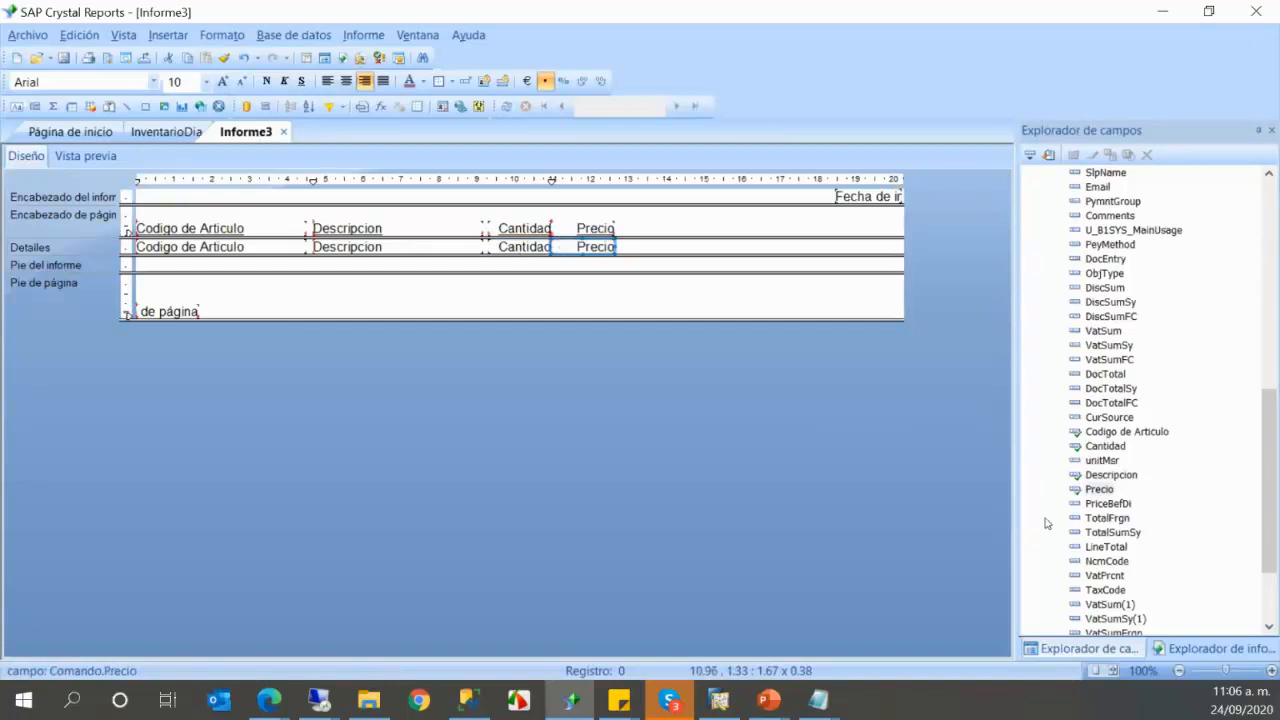
left_click_drag(1071, 486, 733, 236)
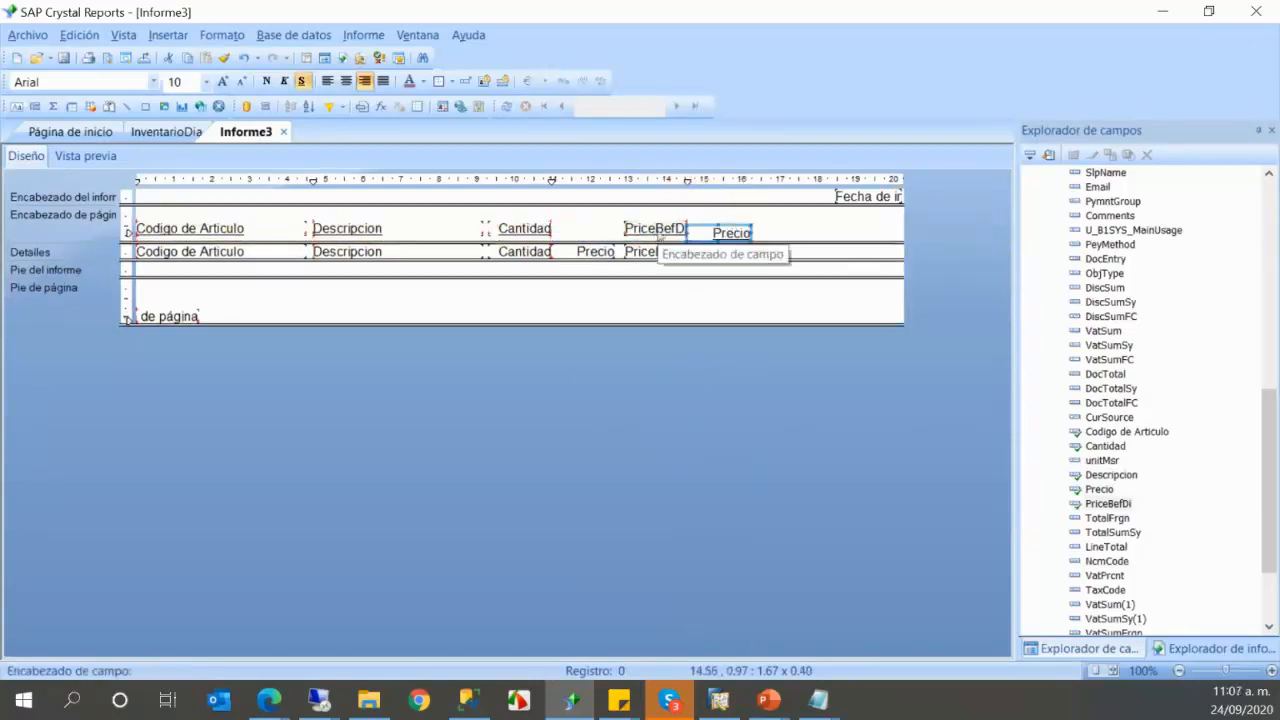
key("ctrl+z")
key("ctrl+z")
key("ctrl+z")
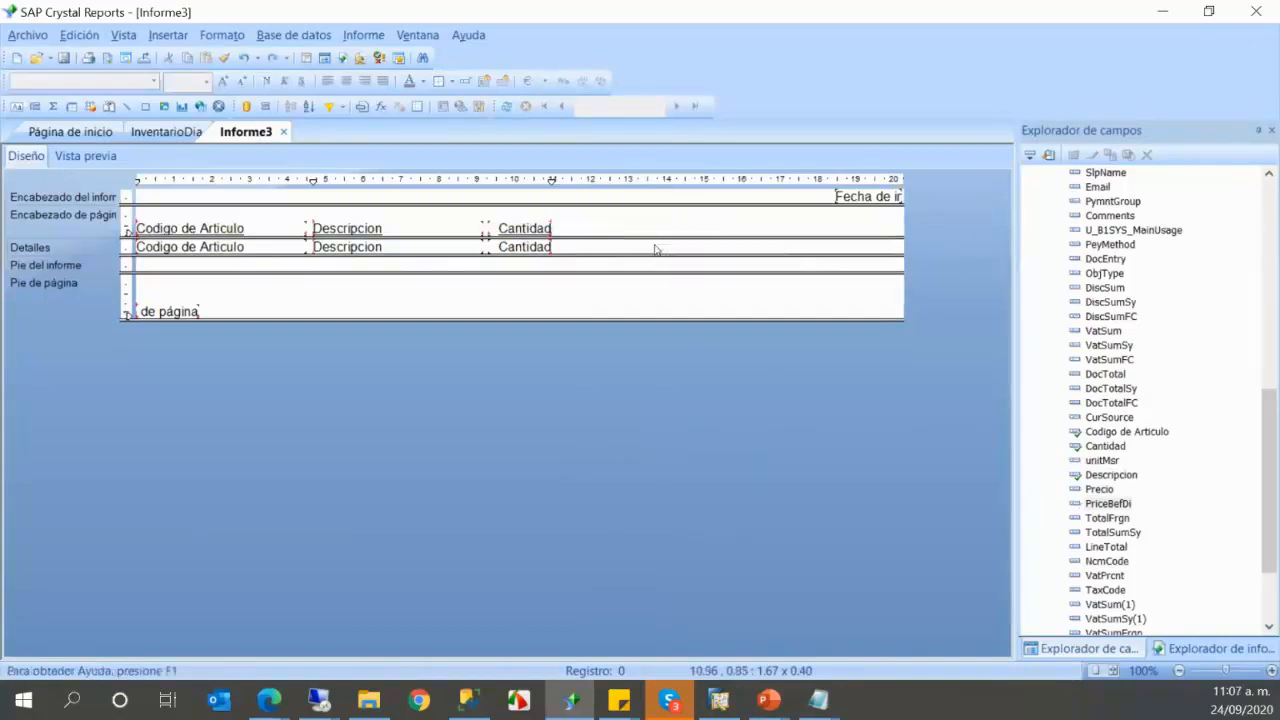
- Place the PriceBefDi and Precio fields after Cantidad in the Details section and preview the report
left_click_drag(660, 263, 565, 246)
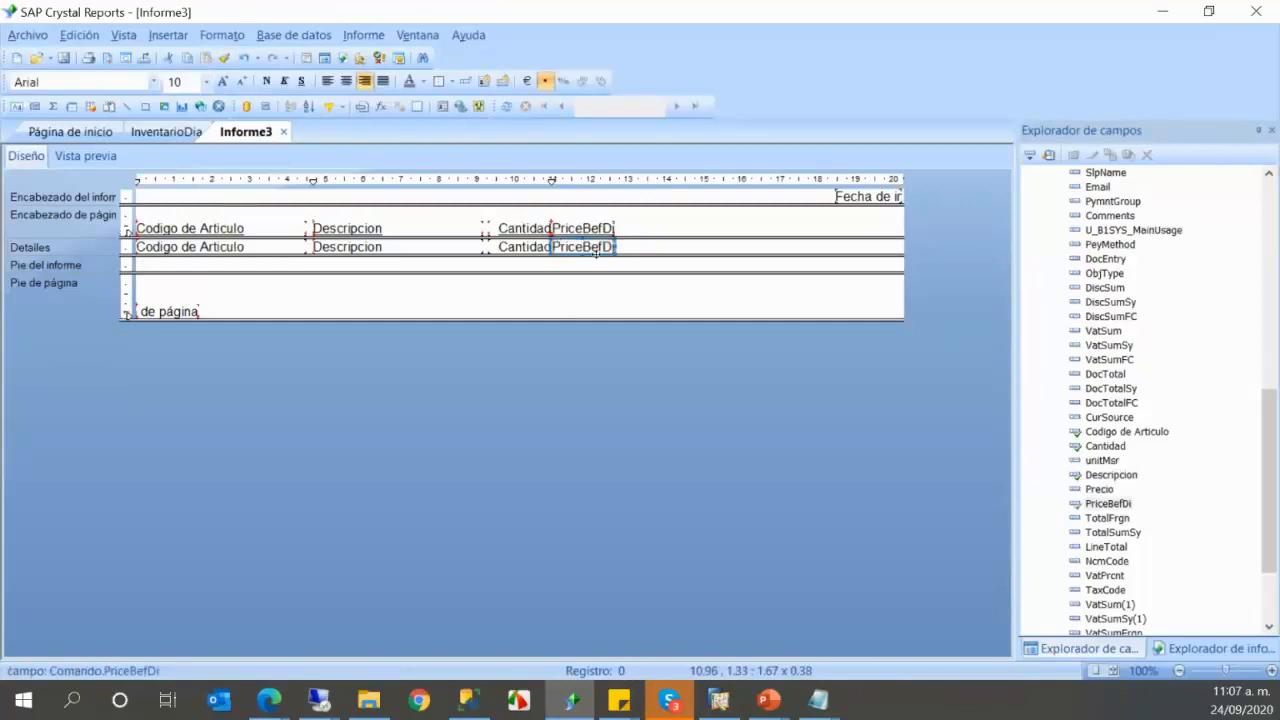
left_click_drag(1109, 495, 630, 246)
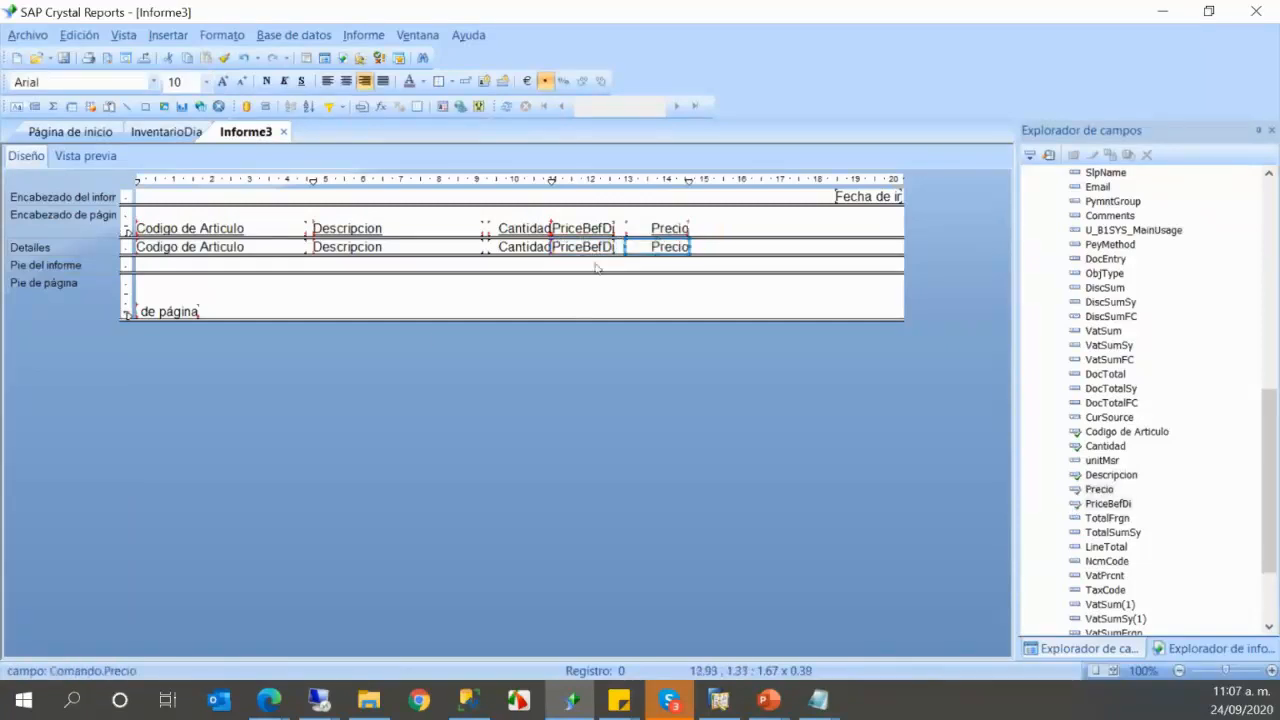
left_click(86, 157)
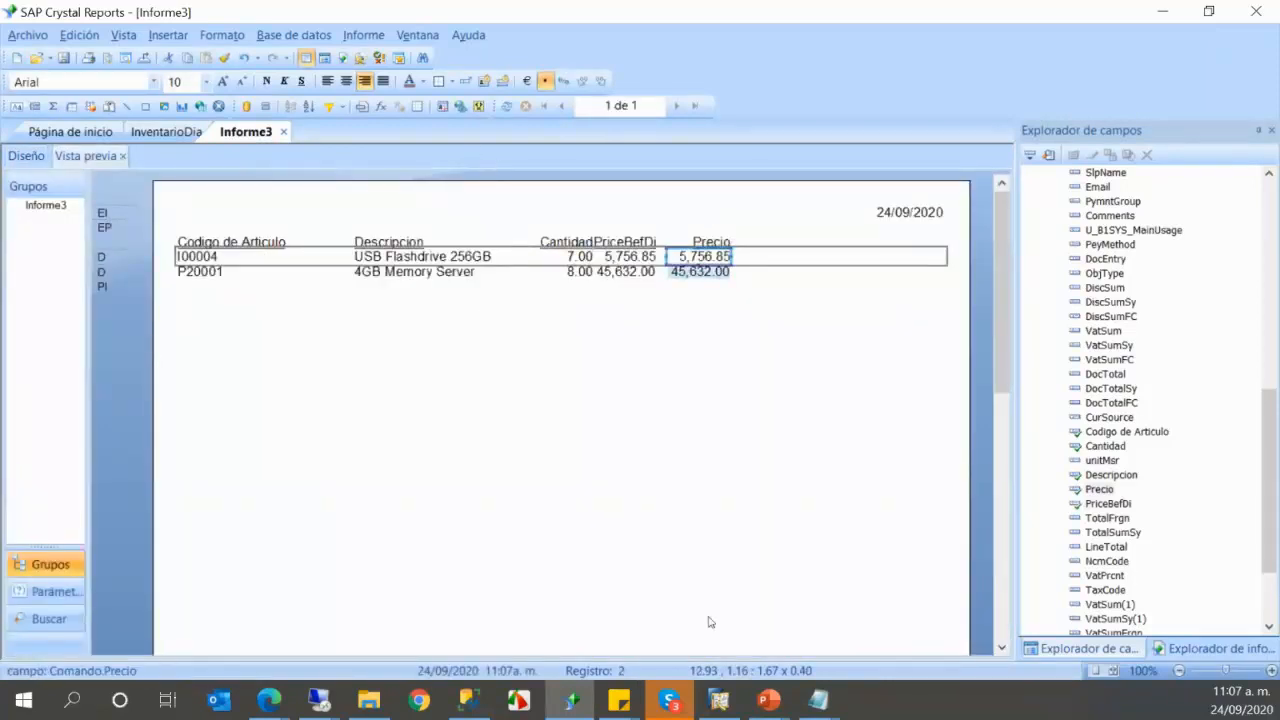
- Switch to SAP Business One, close the query preview and minimize the query generator to reveal the customer invoice
mouse_move(731, 706)
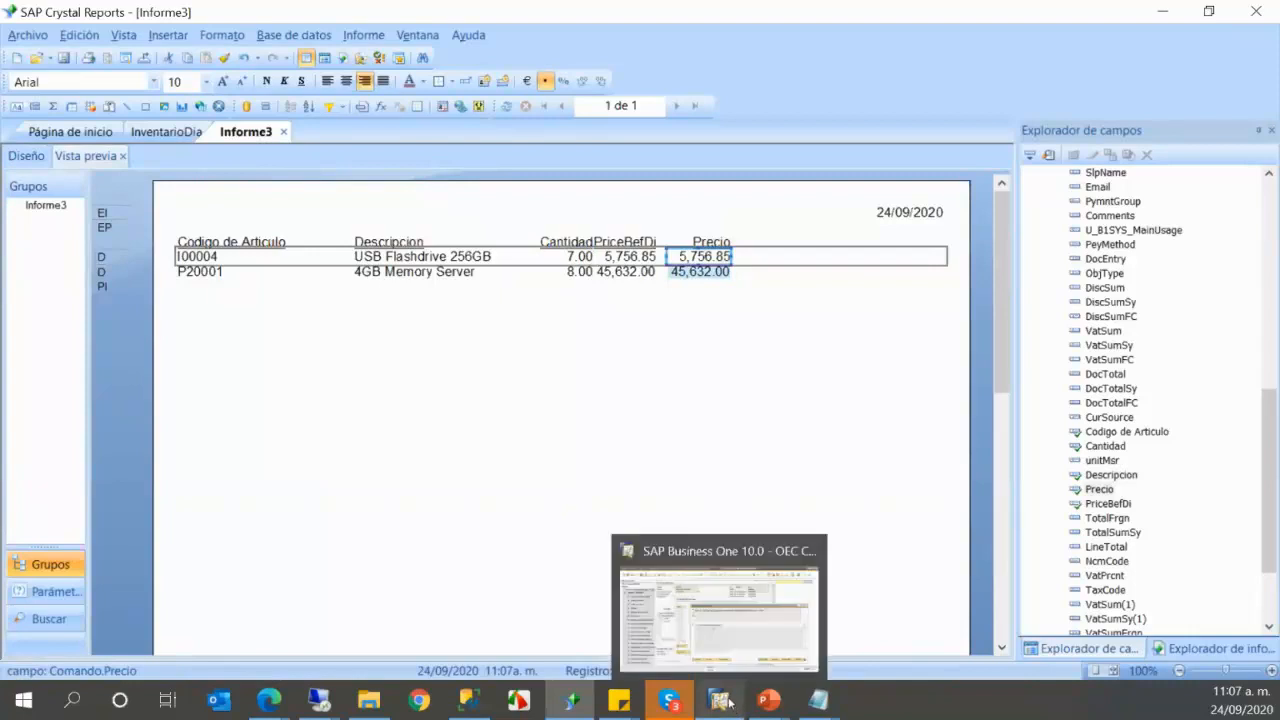
left_click(729, 629)
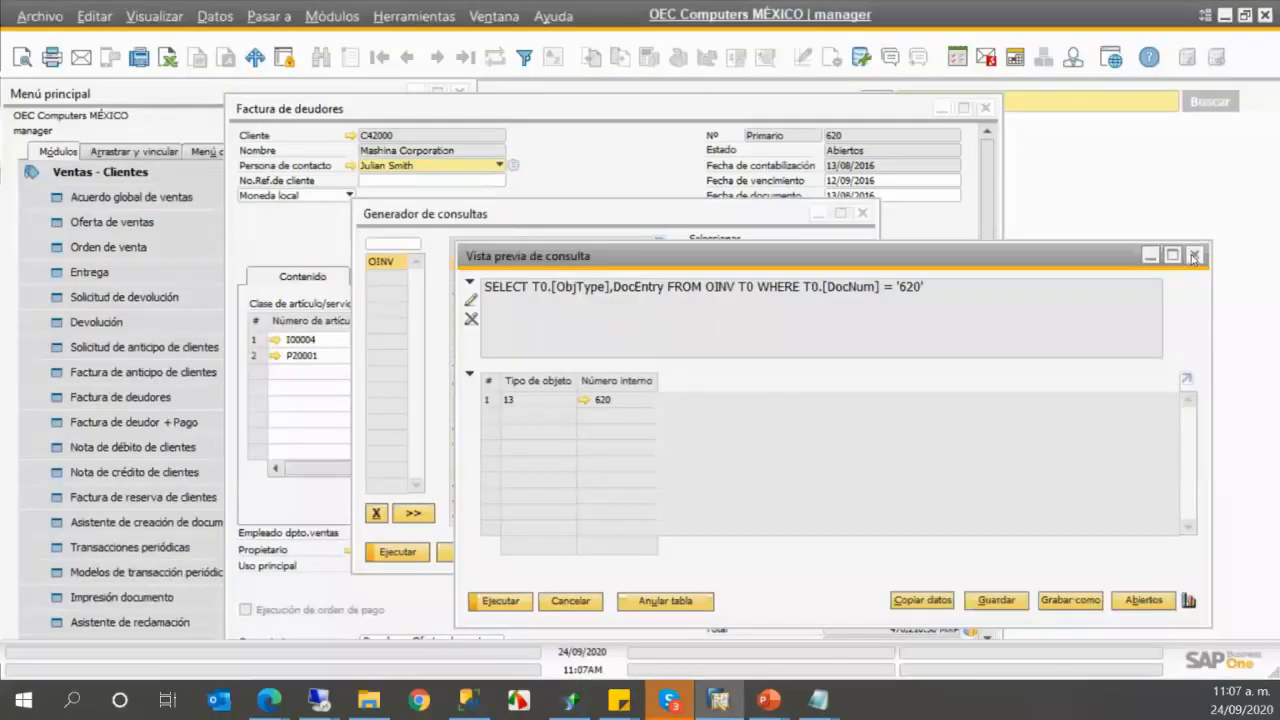
left_click(1193, 256)
left_click(818, 213)
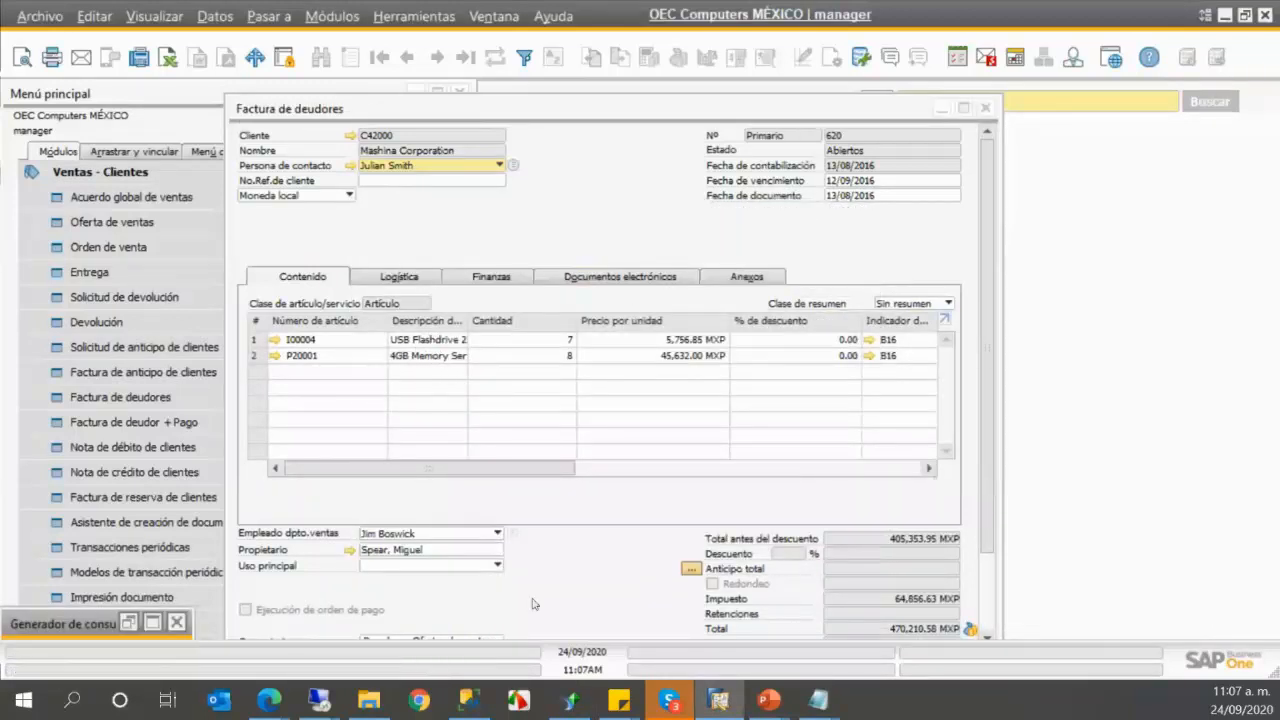
- Compare the report preview in Crystal Reports with the SAP Business One invoice, examining its item lines, Total (ML) column and document totals
left_click(570, 700)
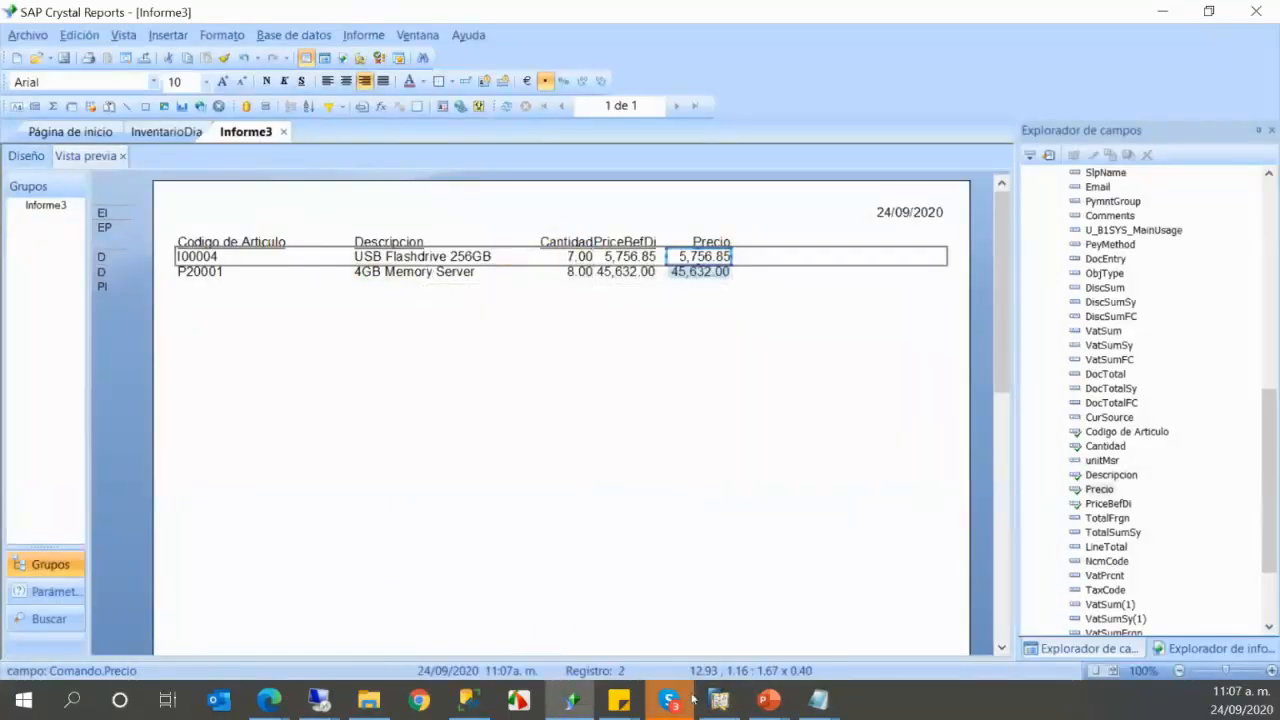
mouse_move(688, 699)
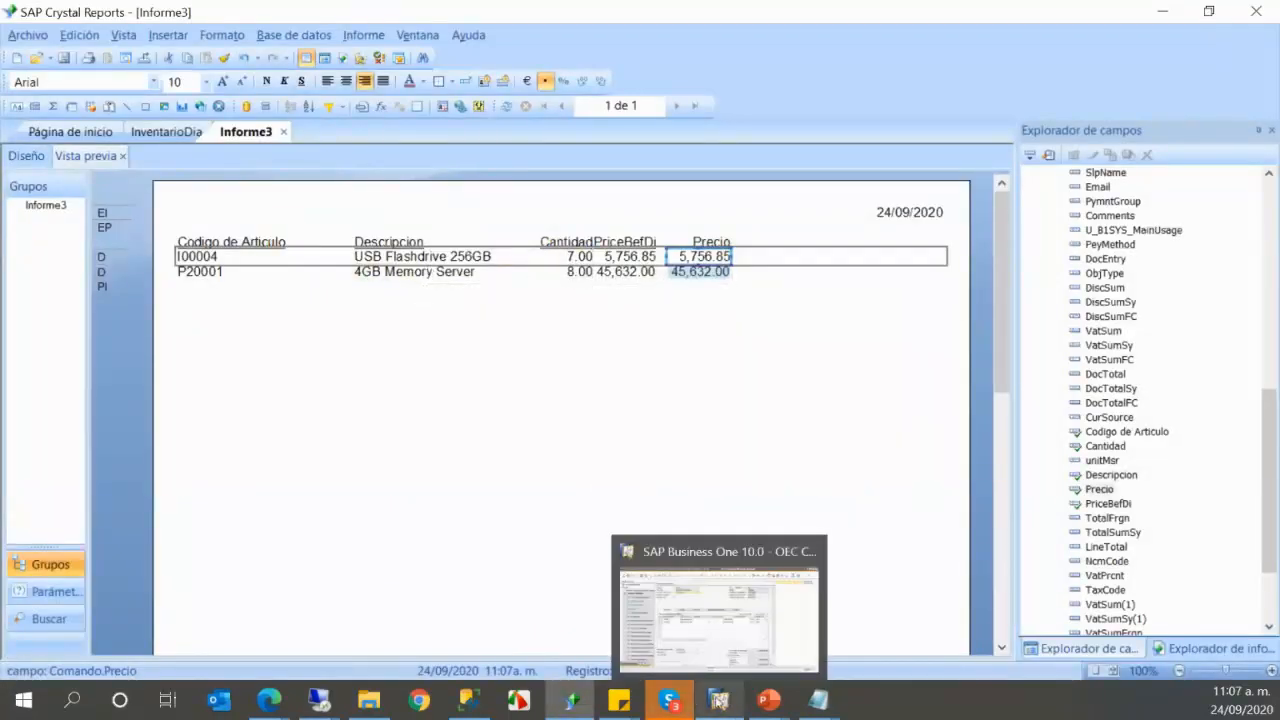
left_click(735, 641)
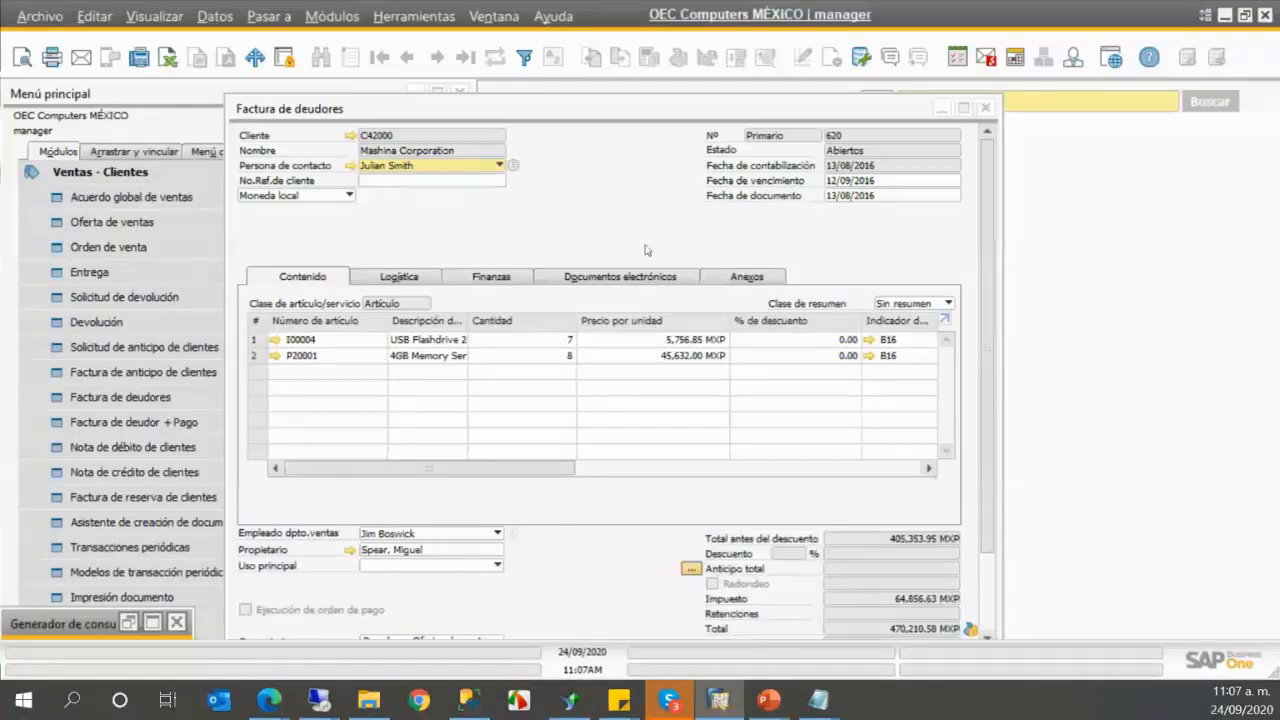
left_click(979, 446)
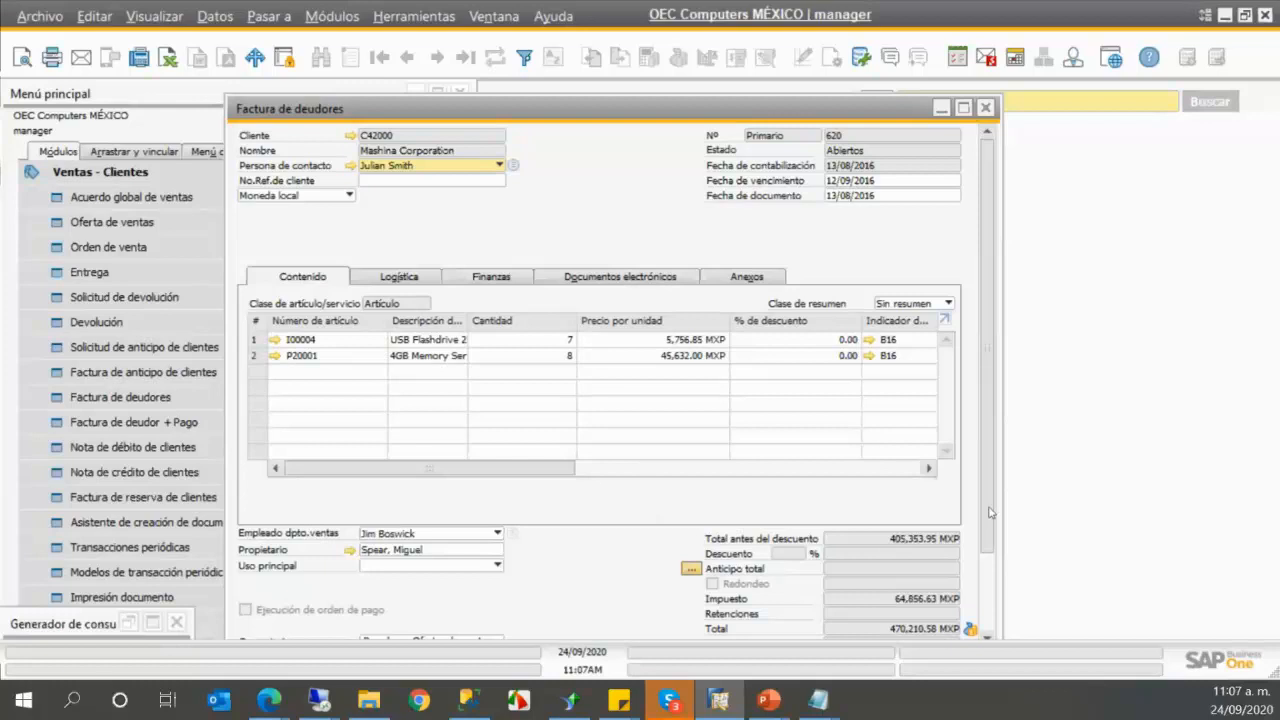
left_click_drag(988, 501, 987, 551)
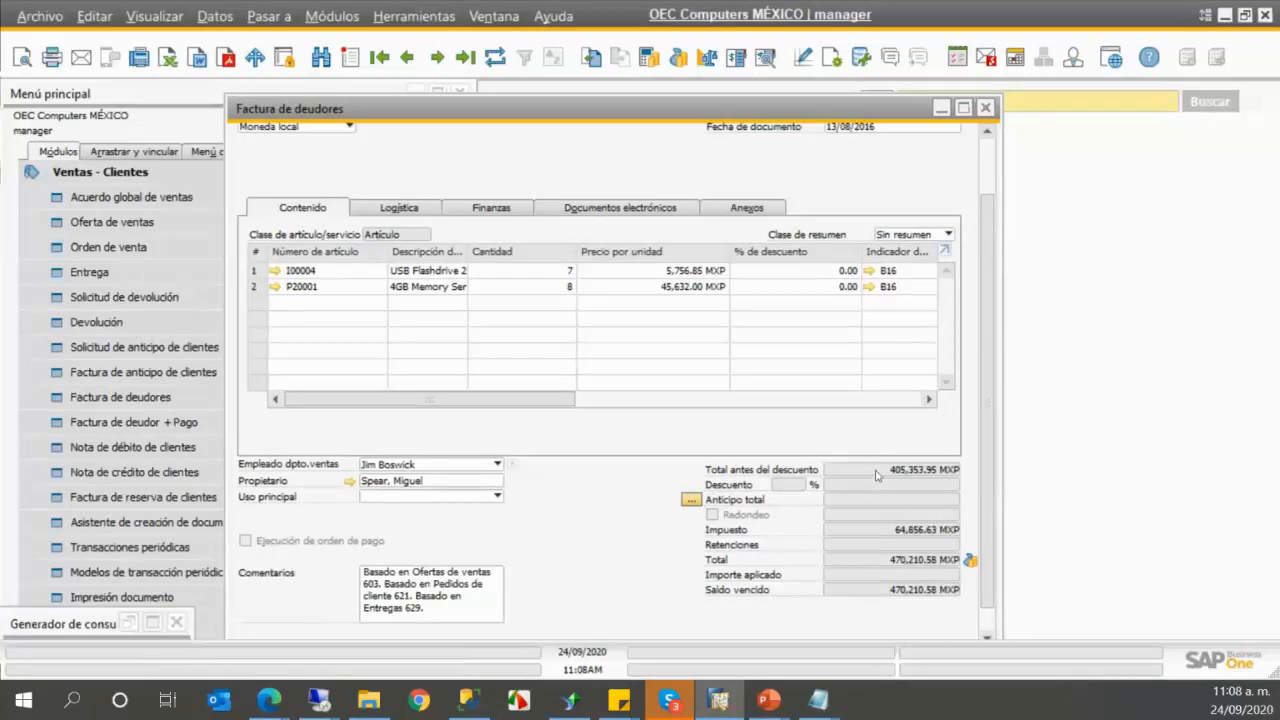
left_click_drag(572, 398, 744, 386)
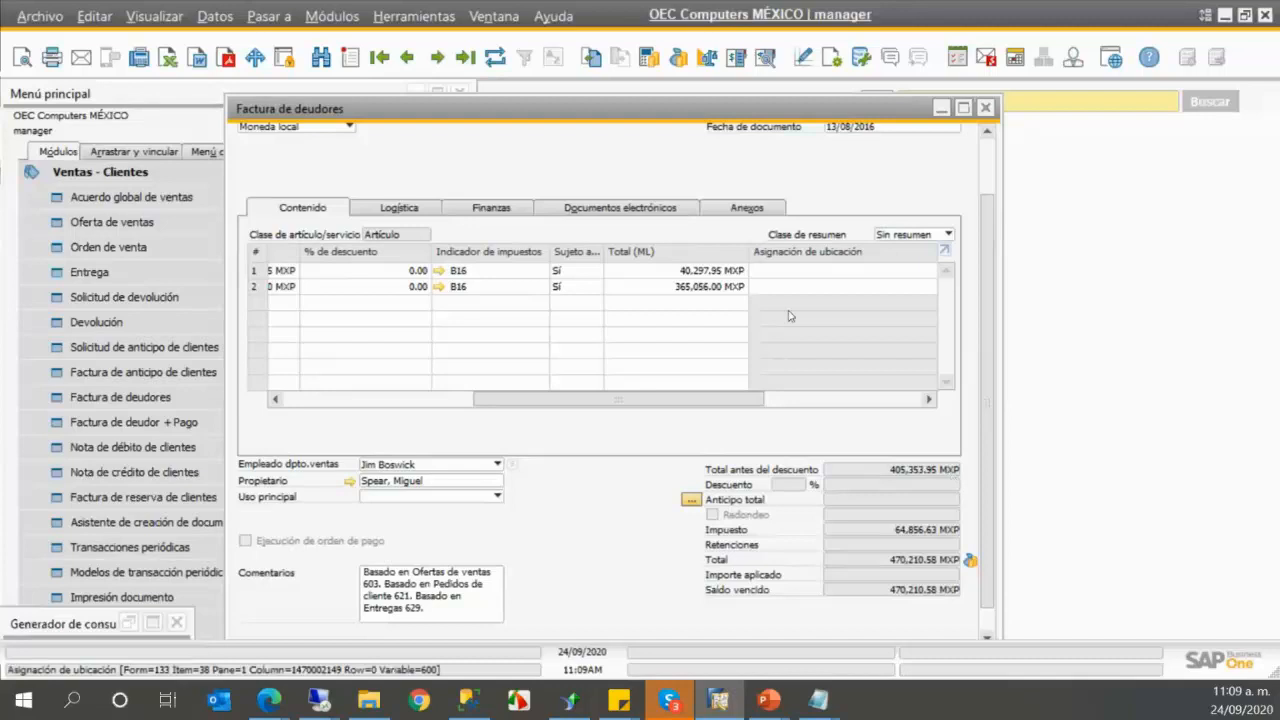
- Switch back to Crystal Reports, place the LineTotal field after Precio in the detail row, and widen it slightly
left_click(586, 710)
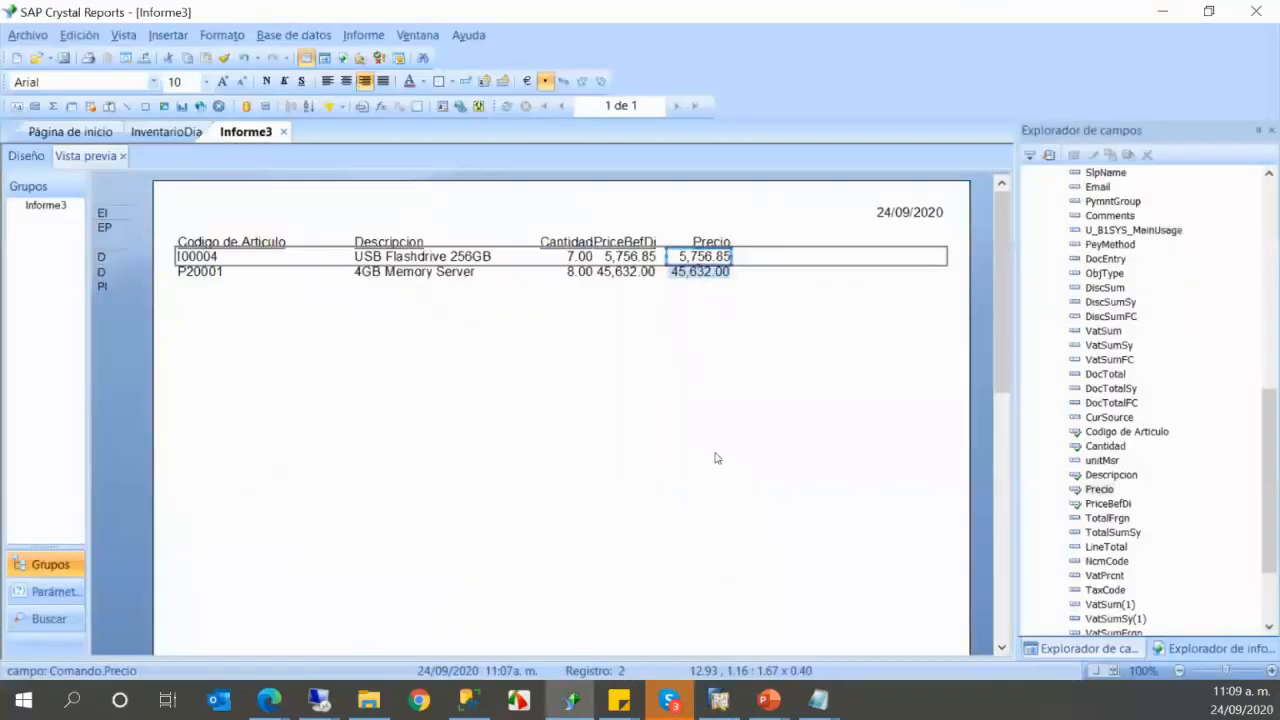
left_click(723, 356)
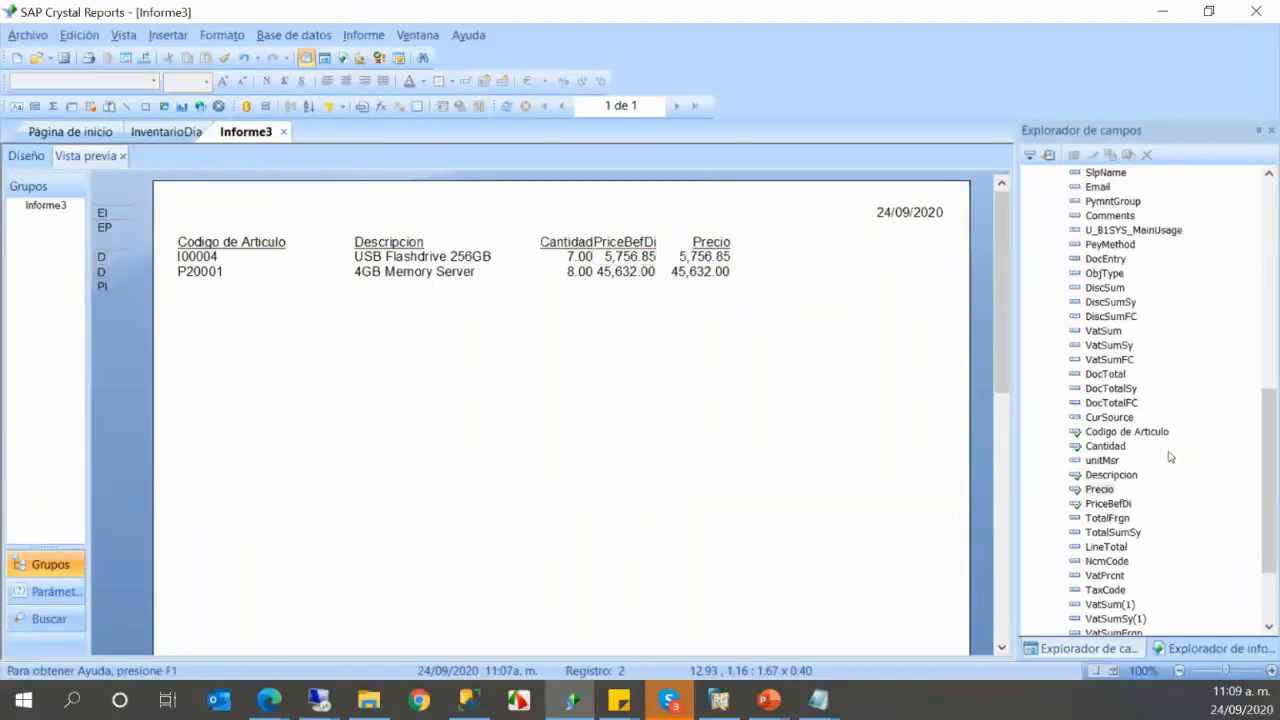
scroll(1170, 457, "down", 2)
left_click_drag(1115, 463, 750, 259)
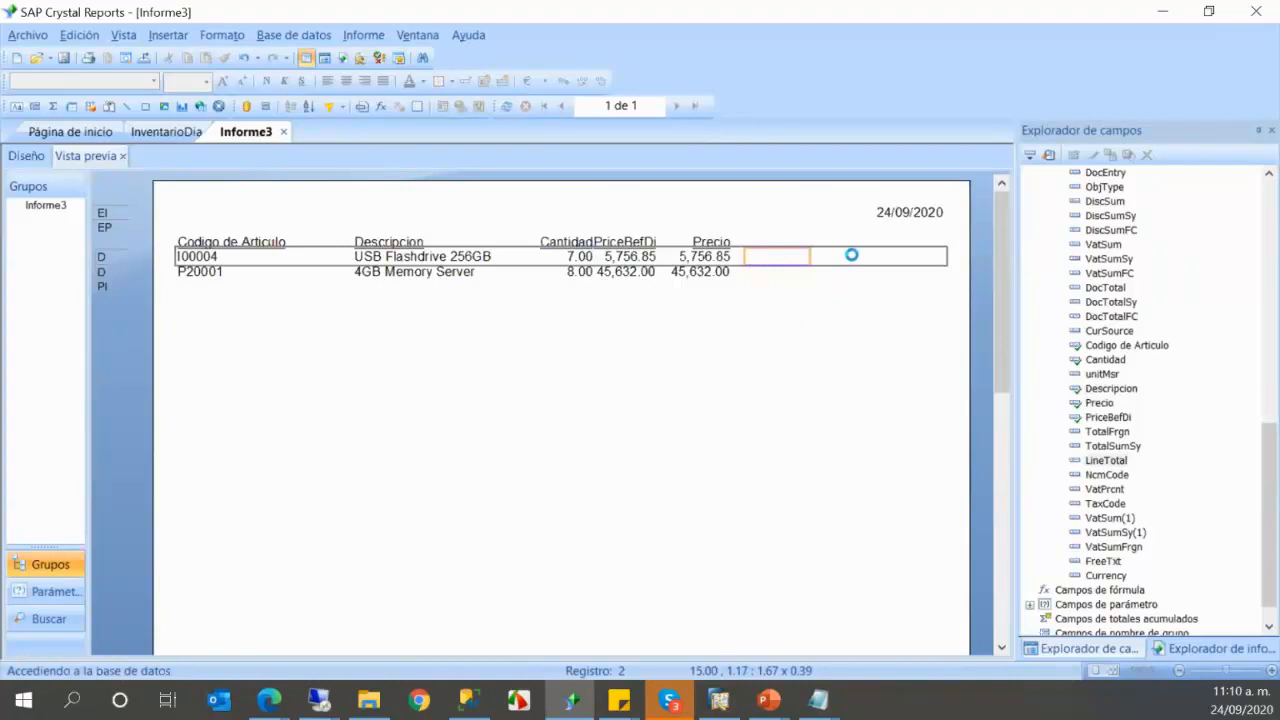
left_click_drag(810, 256, 828, 256)
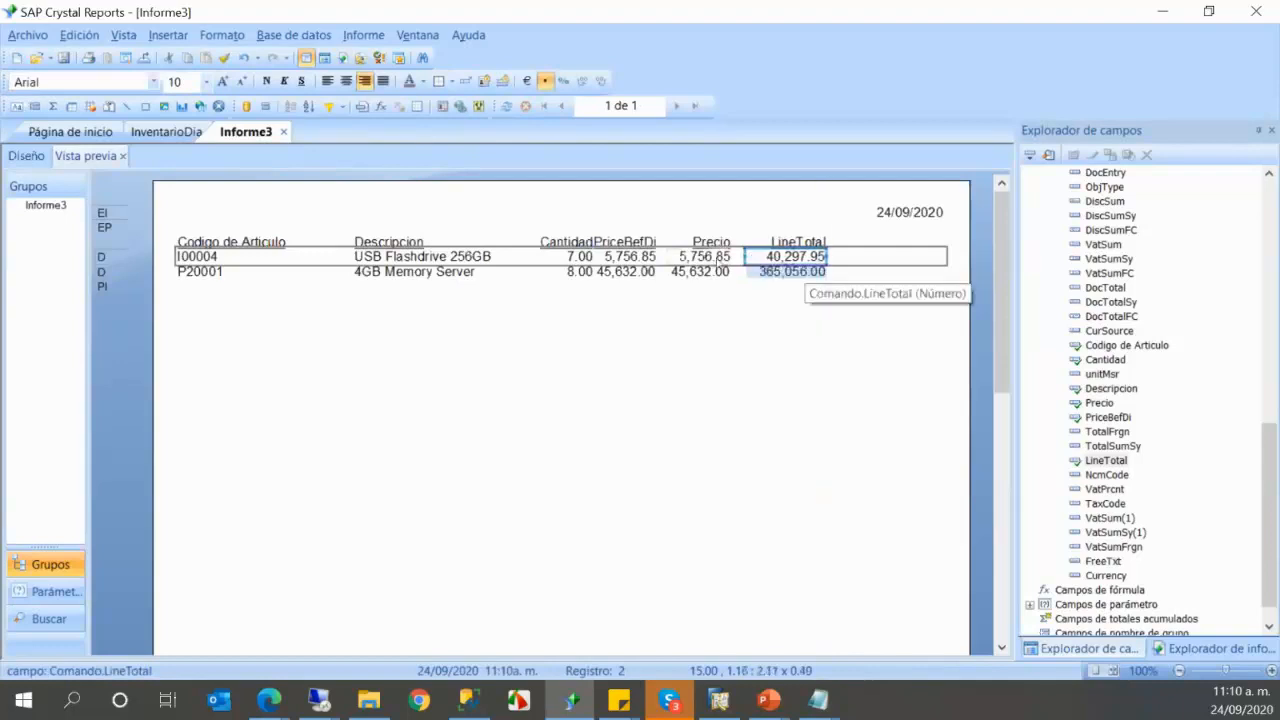
- Widen the PriceBefDi and Precio fields slightly to the right and stretch LineTotal to about 2.75 wide
left_click(642, 272)
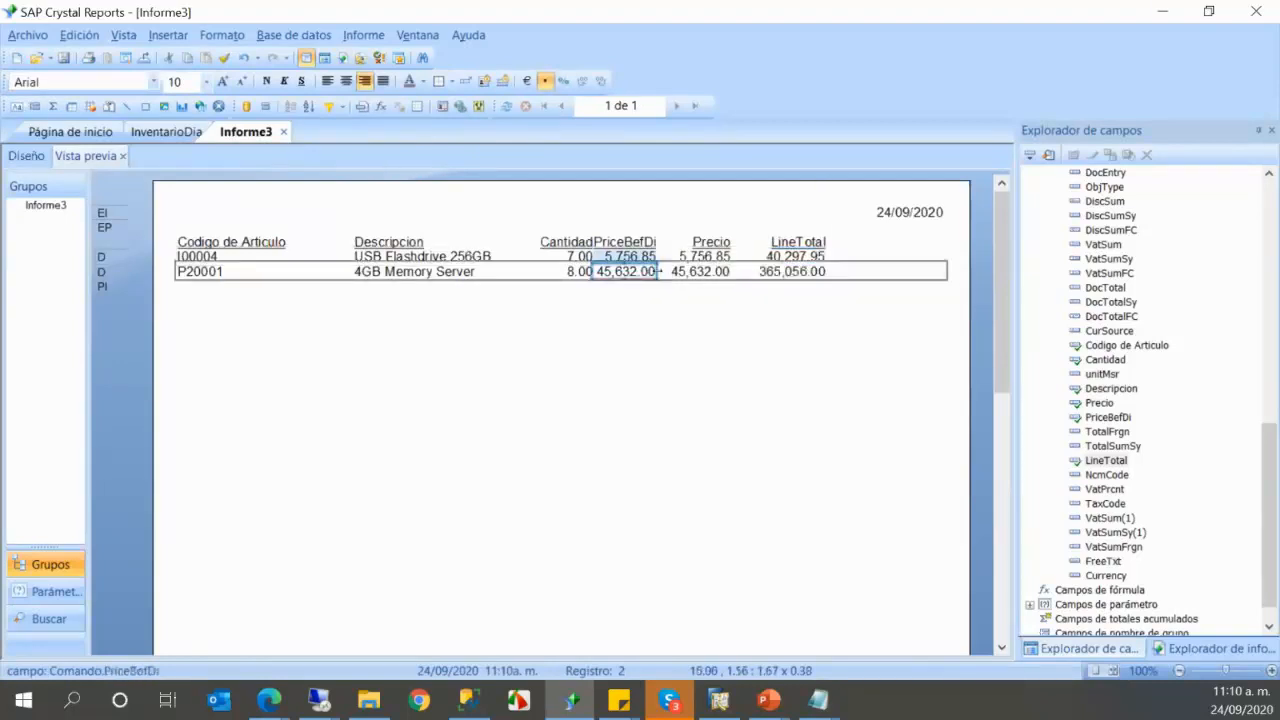
left_click_drag(659, 271, 666, 271)
left_click(712, 258)
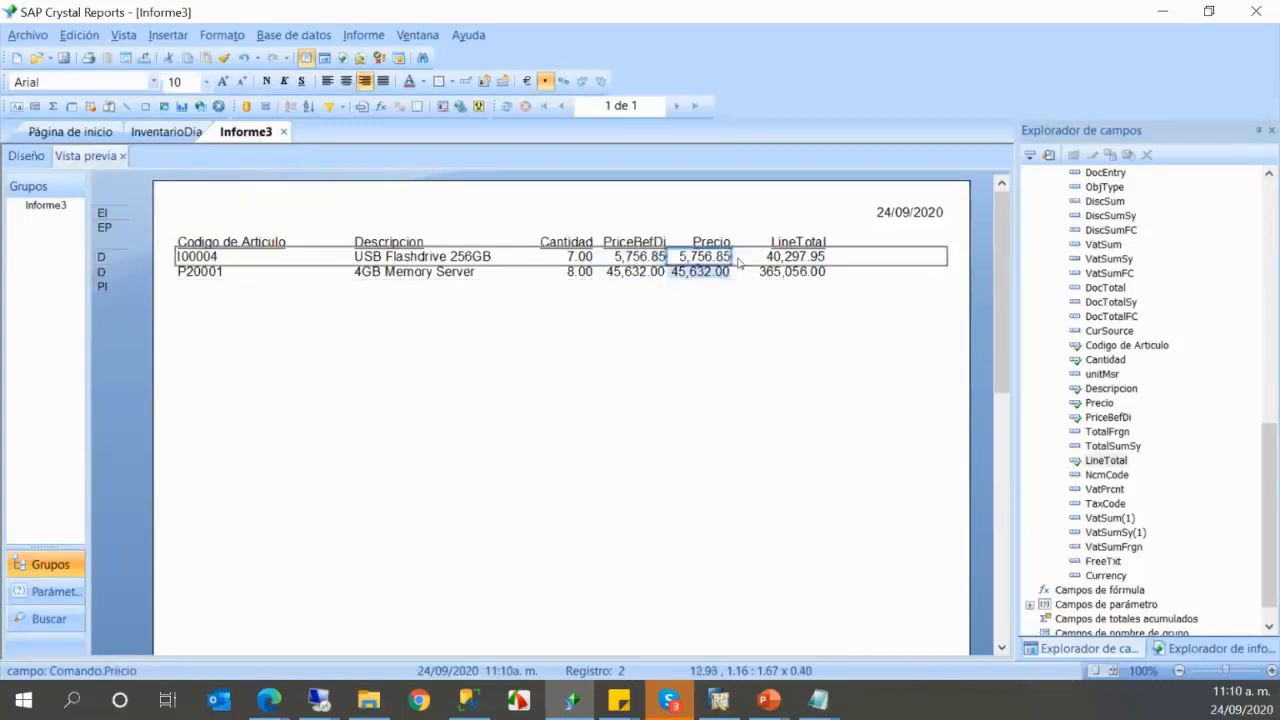
left_click_drag(737, 259, 749, 258)
left_click(826, 272)
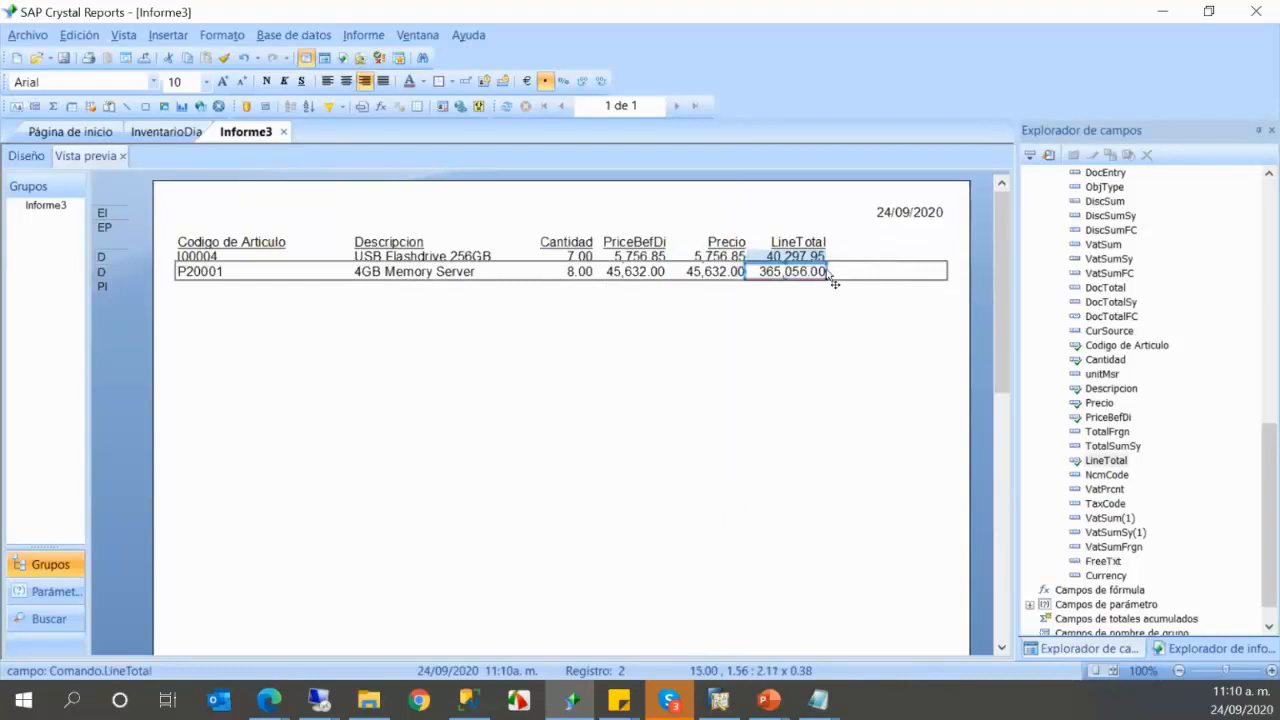
left_click_drag(828, 271, 850, 270)
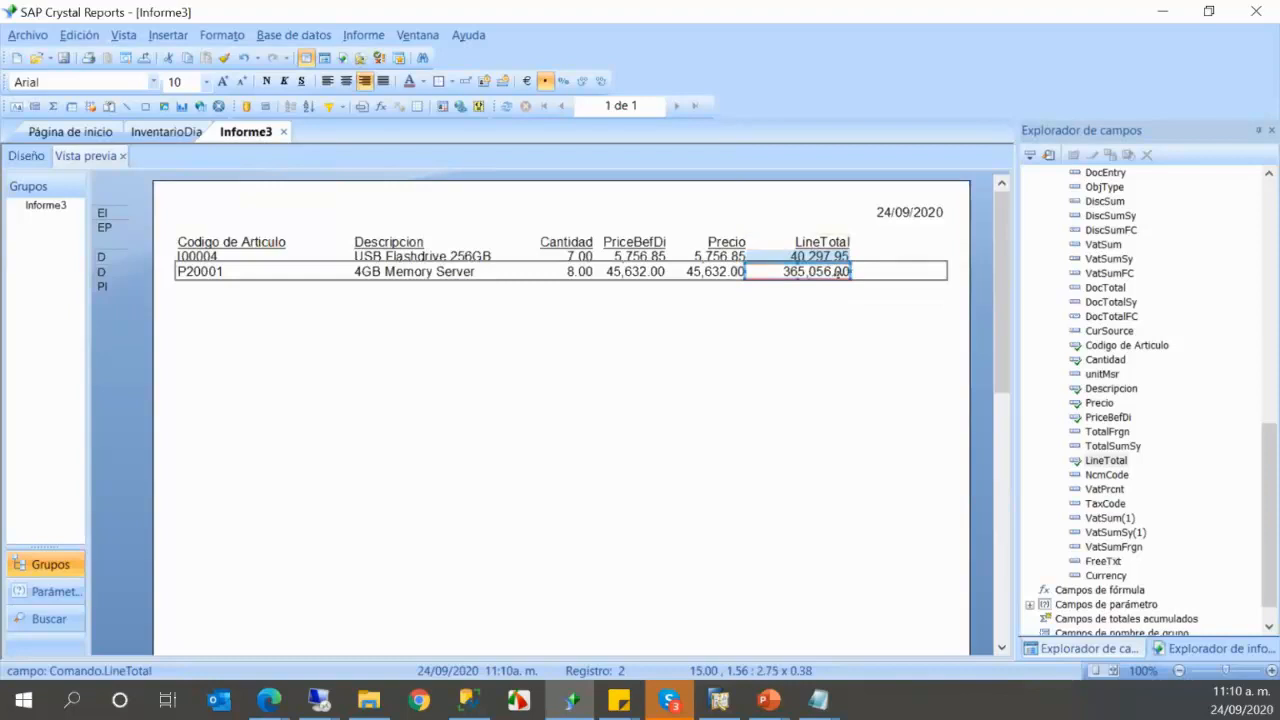
- Create a new formula field named Subtotal and open it in the formula editor
left_click(1100, 590)
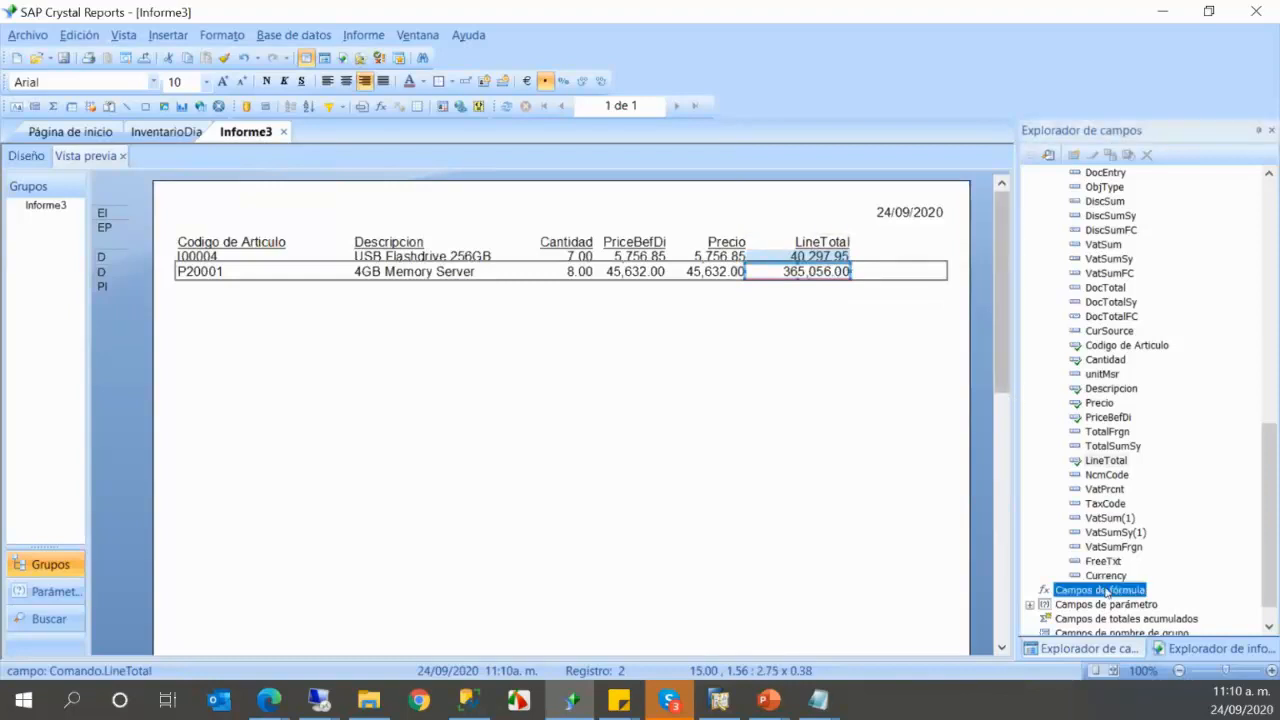
right_click(1106, 592)
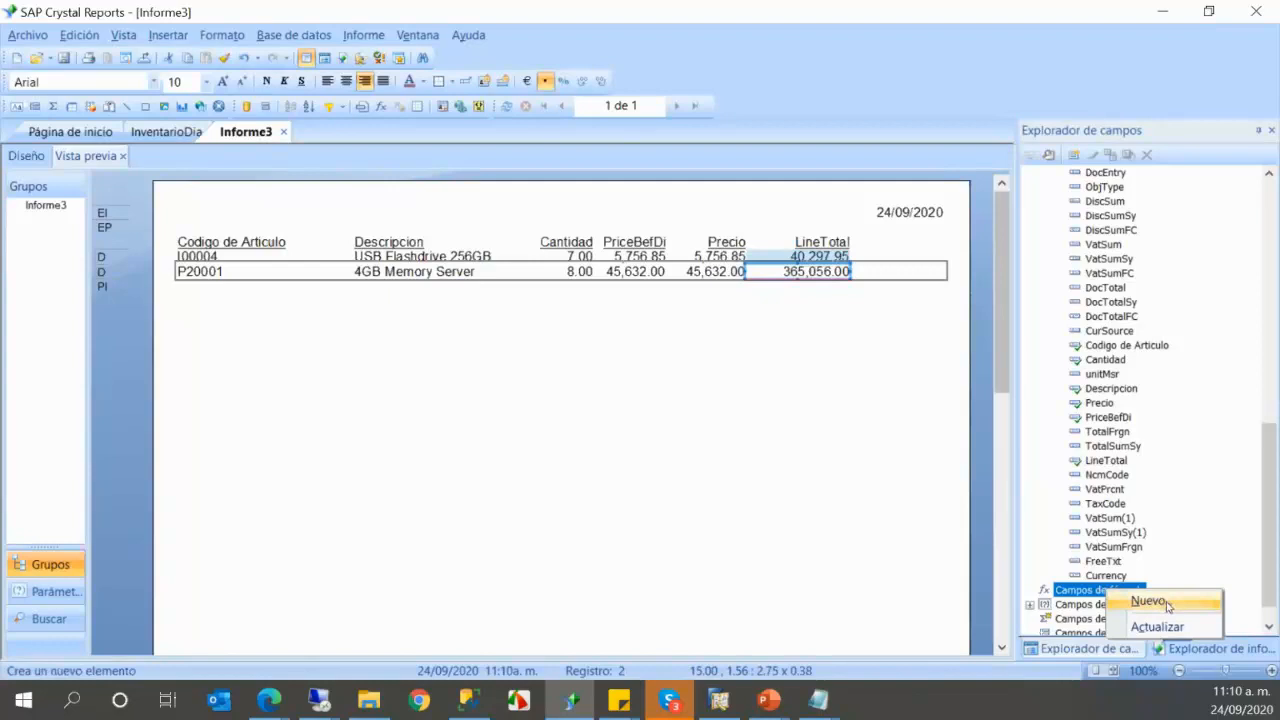
left_click(1167, 605)
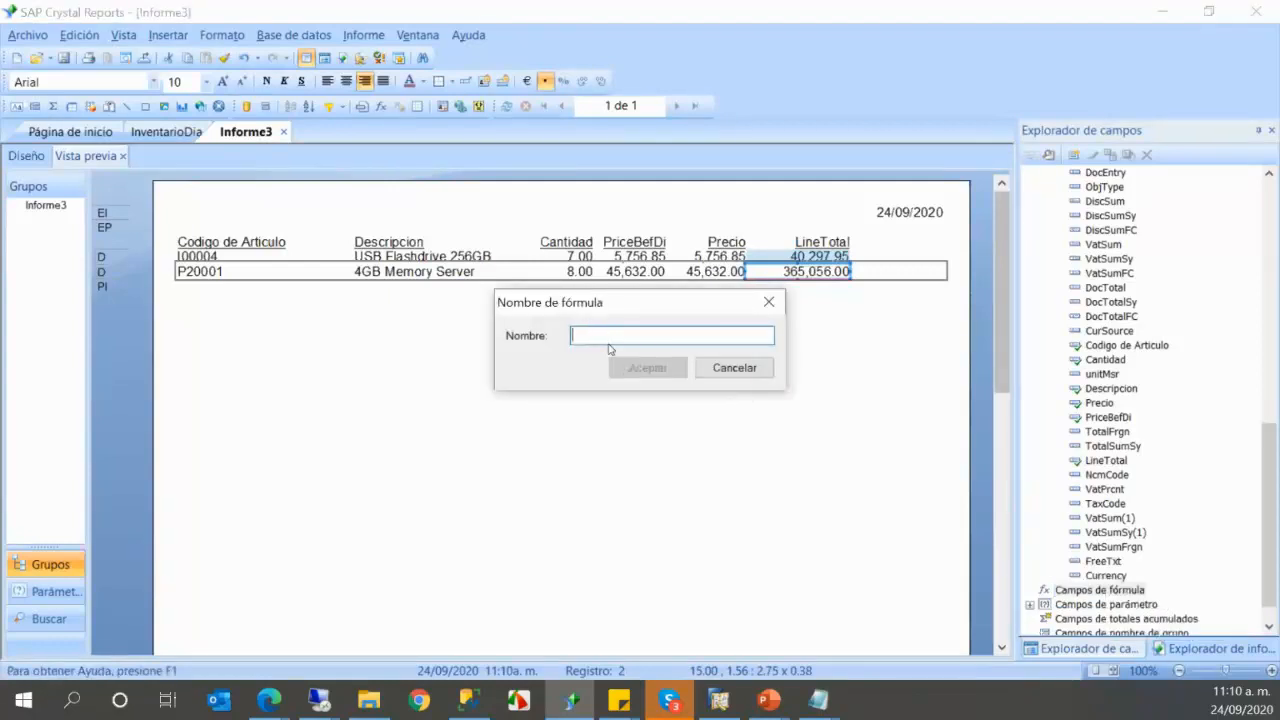
type("Subtat")
key("BackSpace")
key("BackSpace")
key("BackSpace")
type("total")
key("Return")
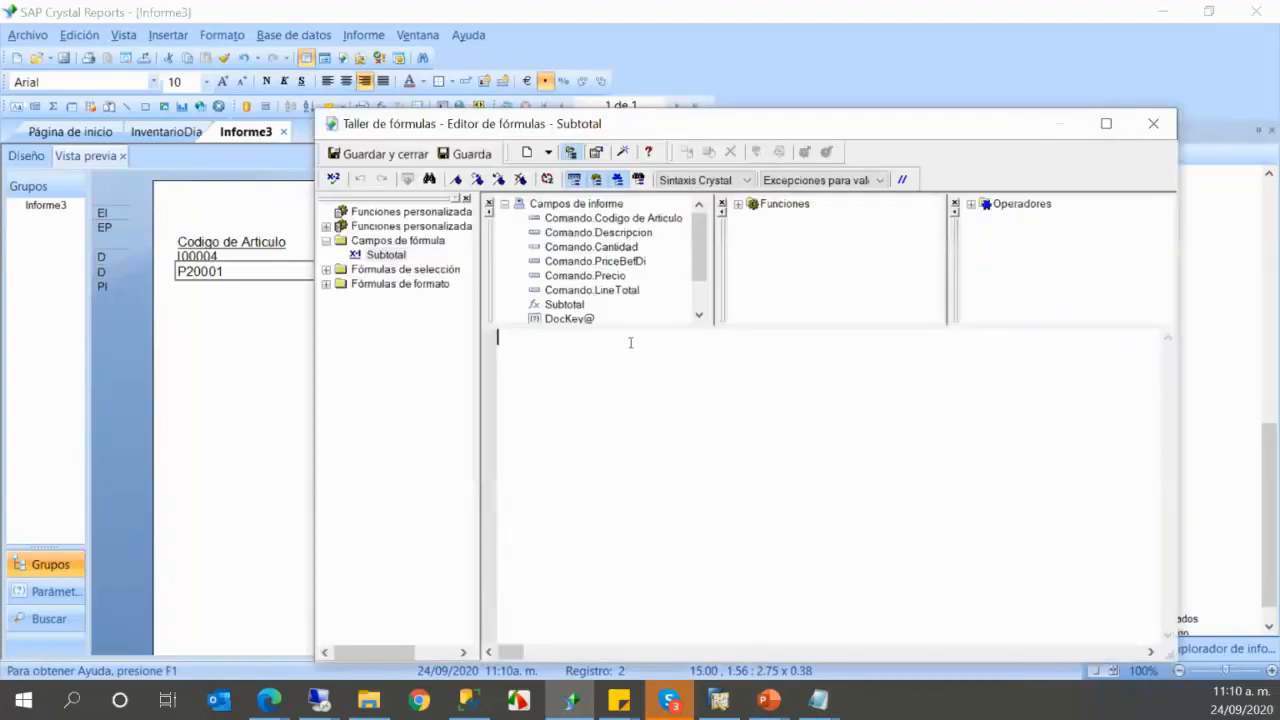
- Insert the Comando.LineTotal field into the Subtotal formula
left_click_drag(712, 135, 692, 158)
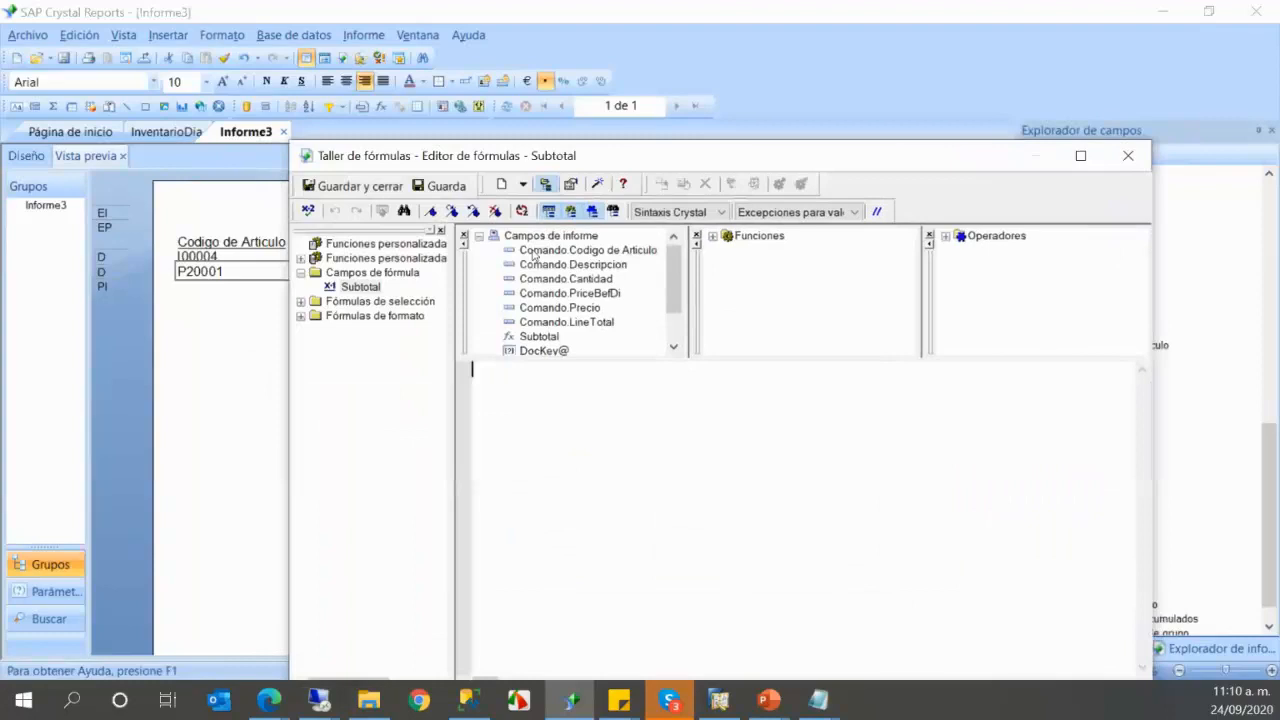
left_click_drag(545, 322, 540, 378)
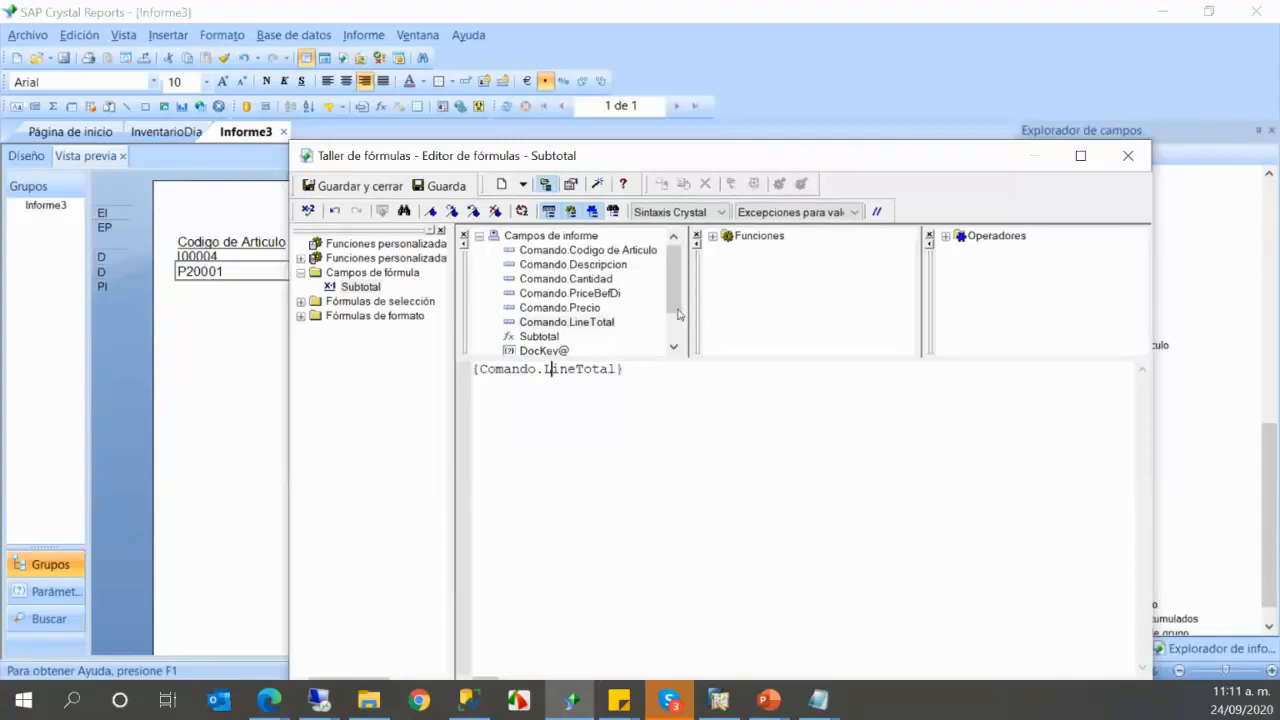
- Examine the available function categories, including the Cadenas functions, and the operator list with its Aritmética group
left_click(712, 236)
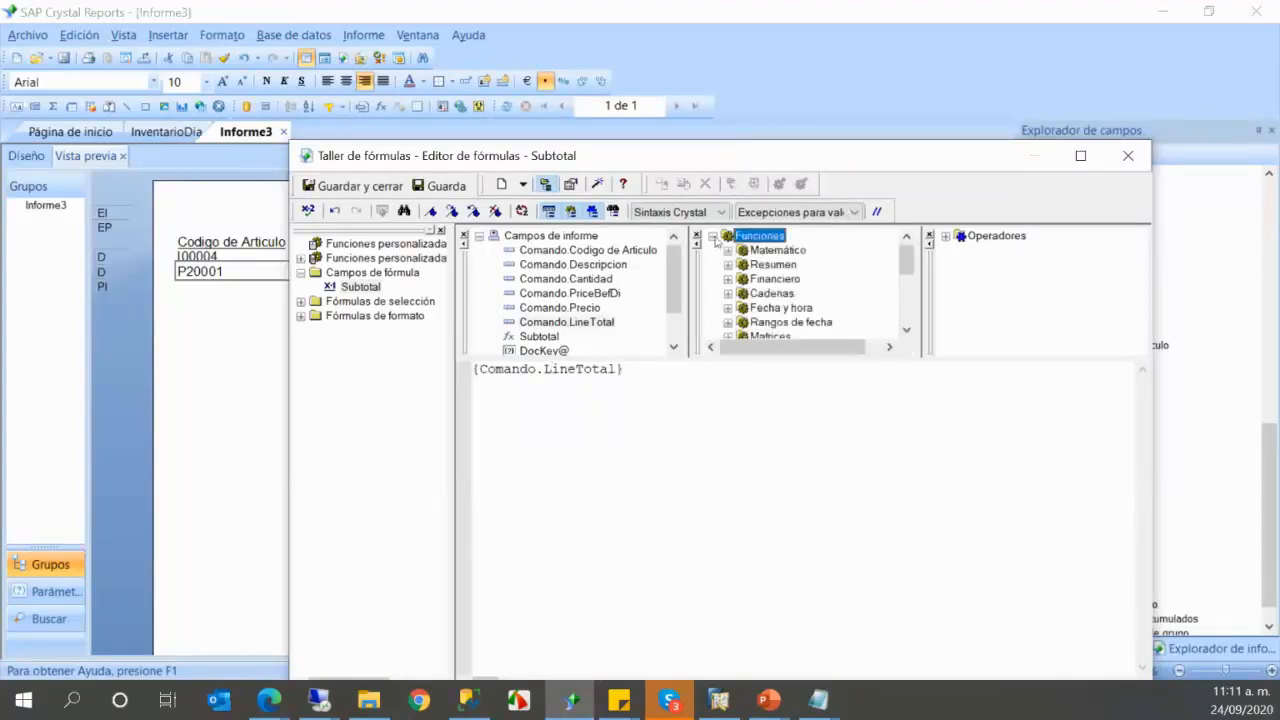
scroll(780, 306, "down", 3)
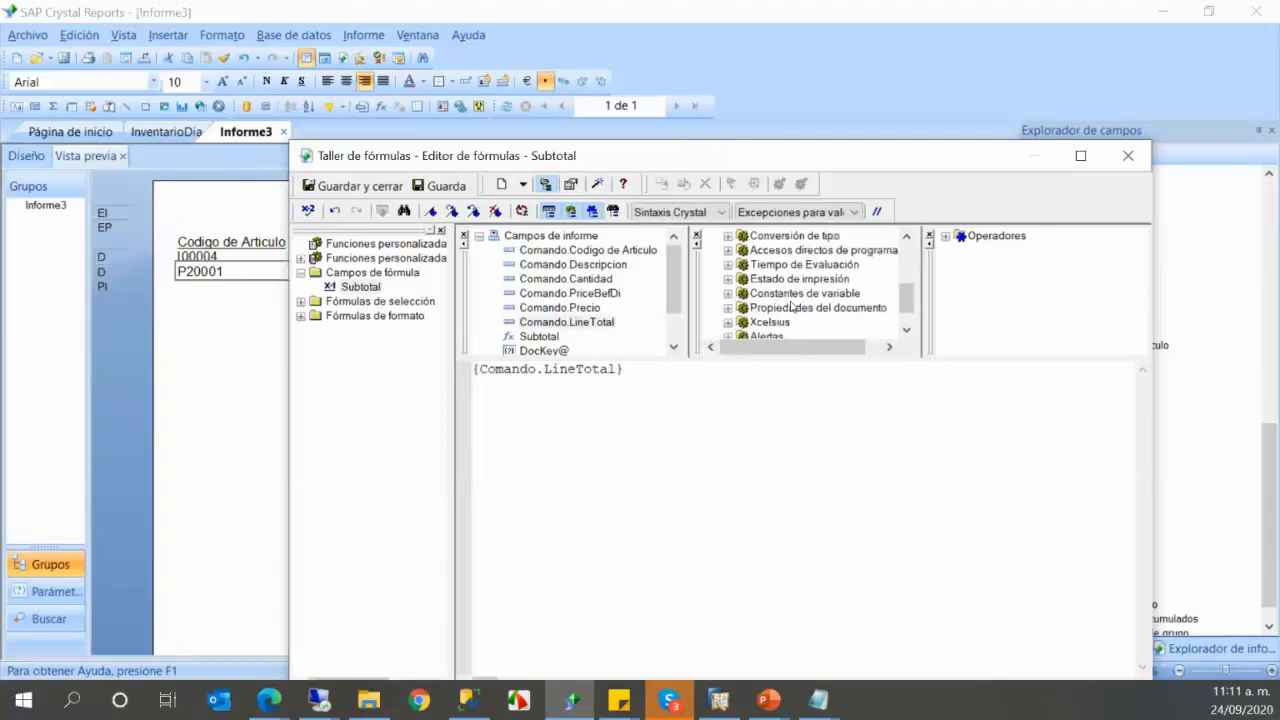
scroll(791, 306, "up", 3)
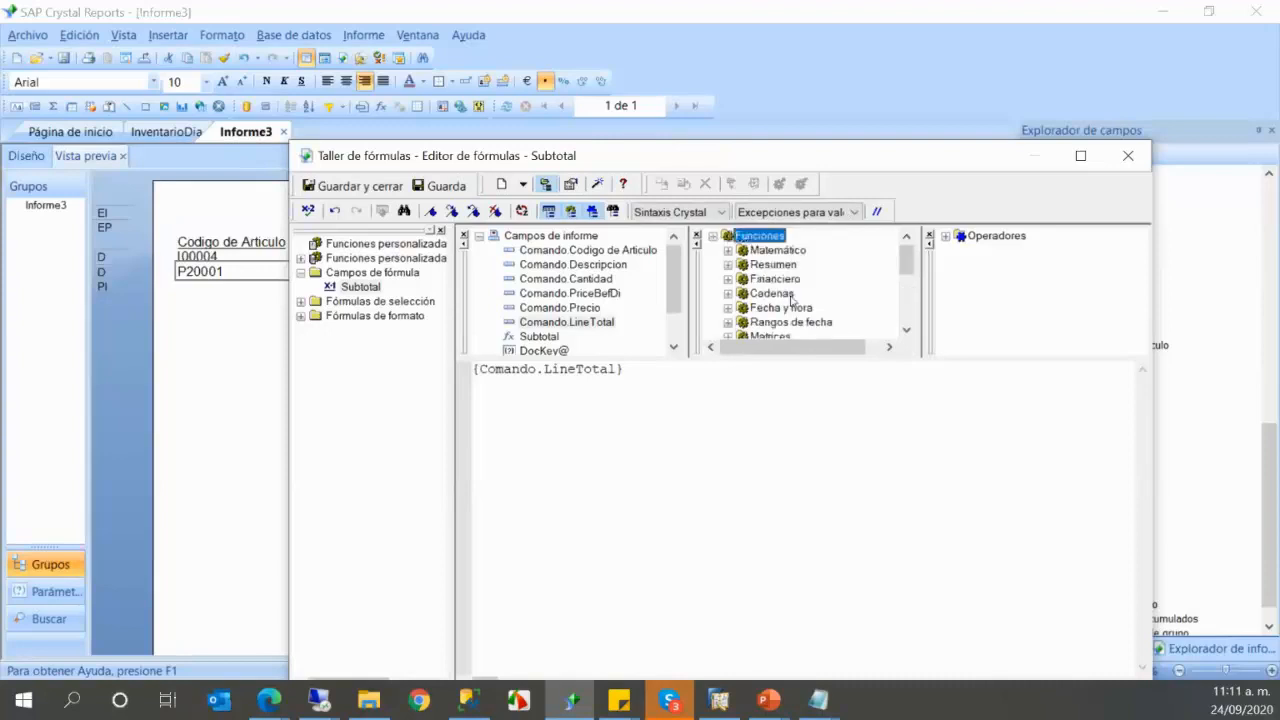
double_click(744, 293)
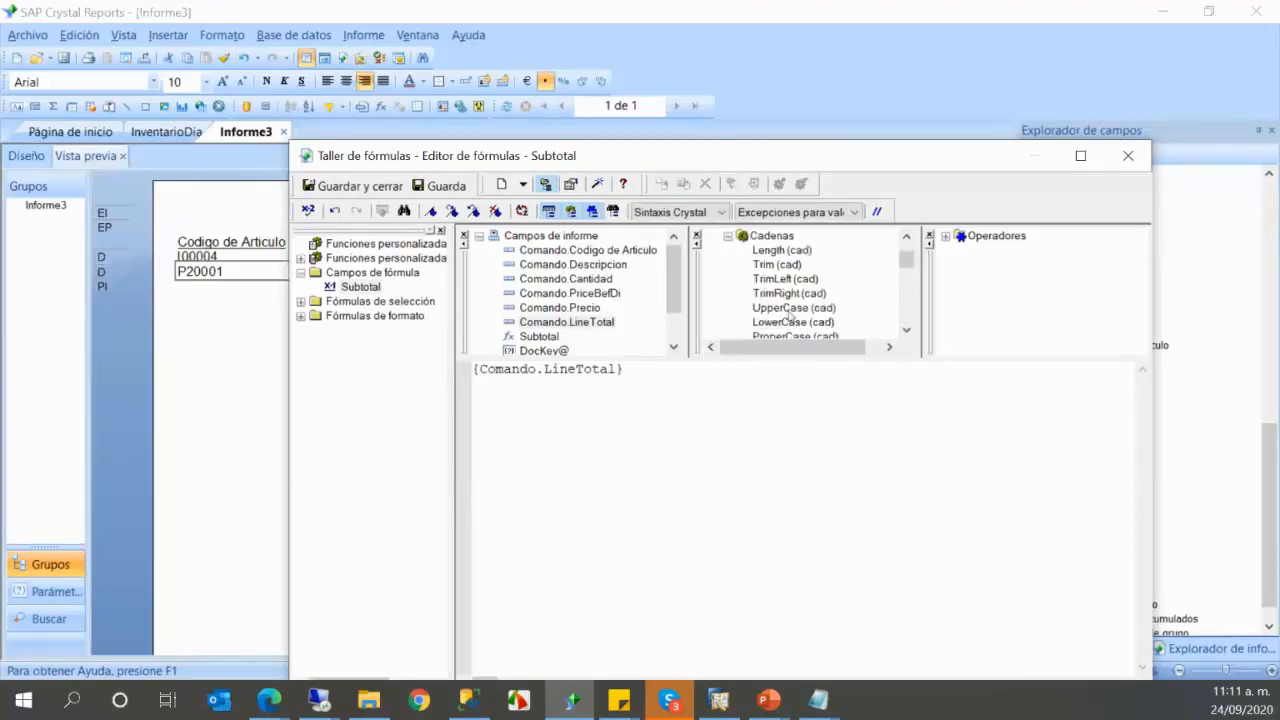
key("Home")
left_click(728, 294)
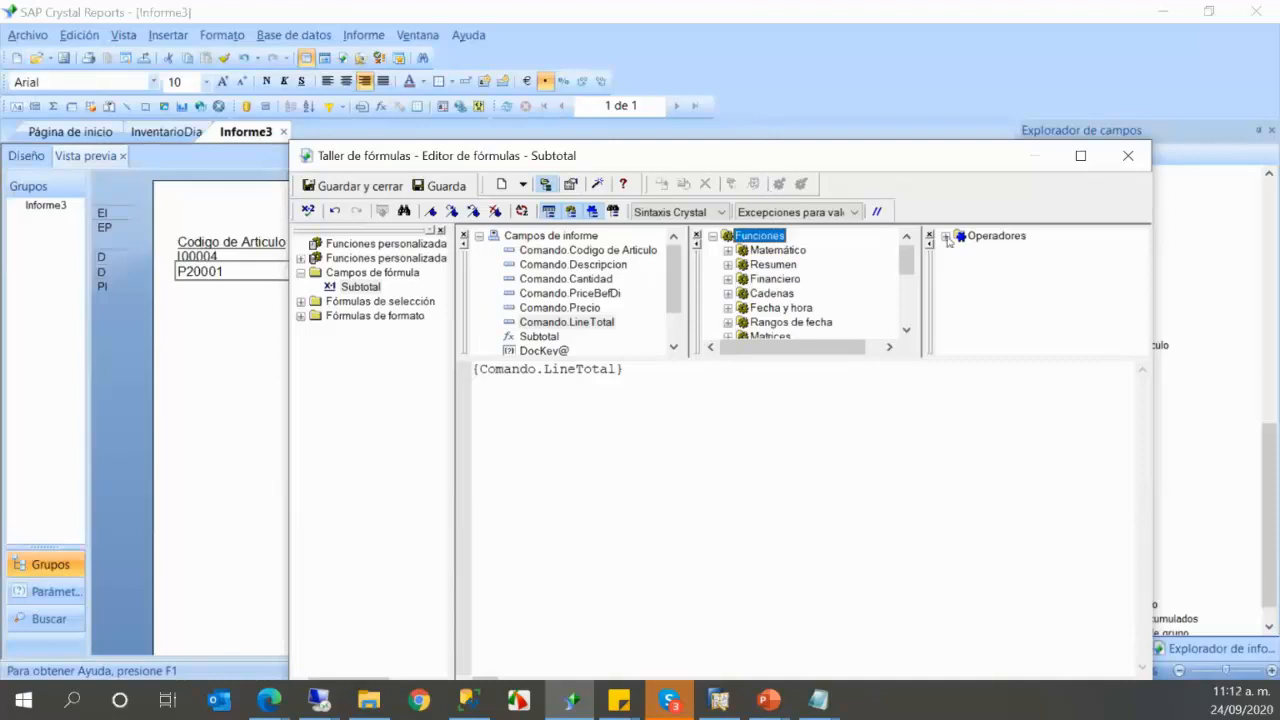
left_click(476, 370)
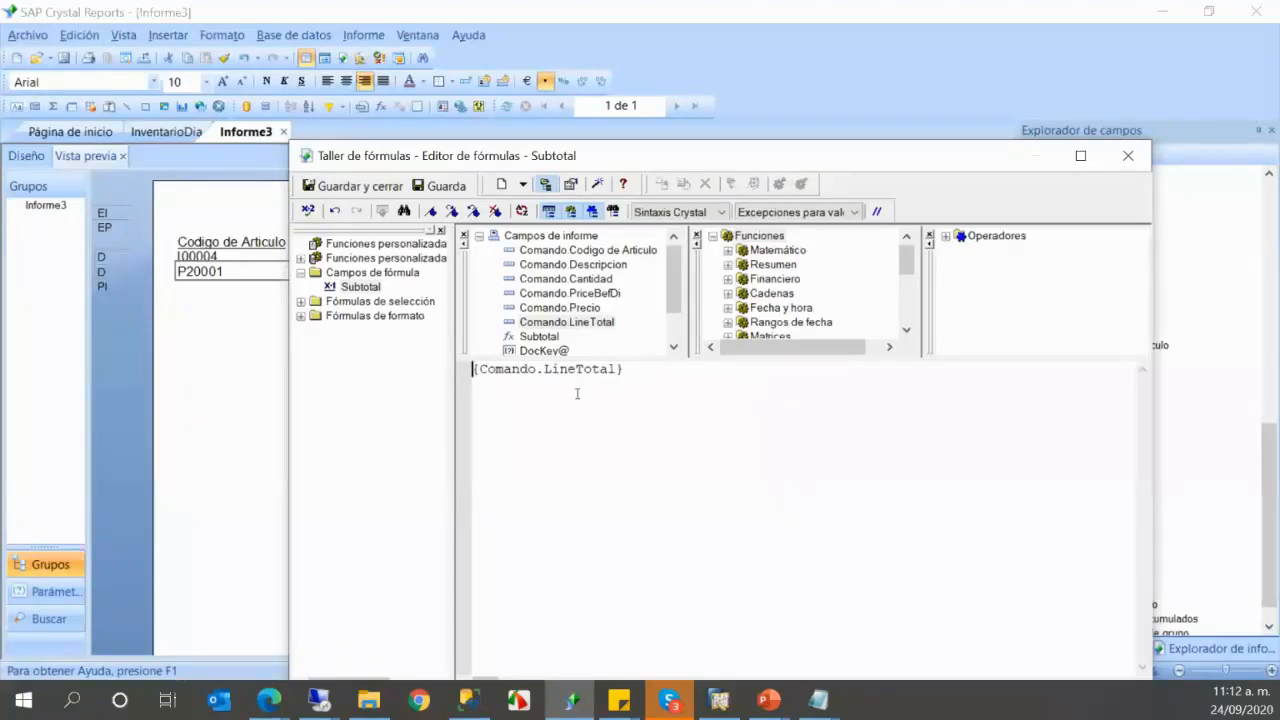
left_click(728, 250)
left_click(727, 236)
scroll(731, 278, "down", 1)
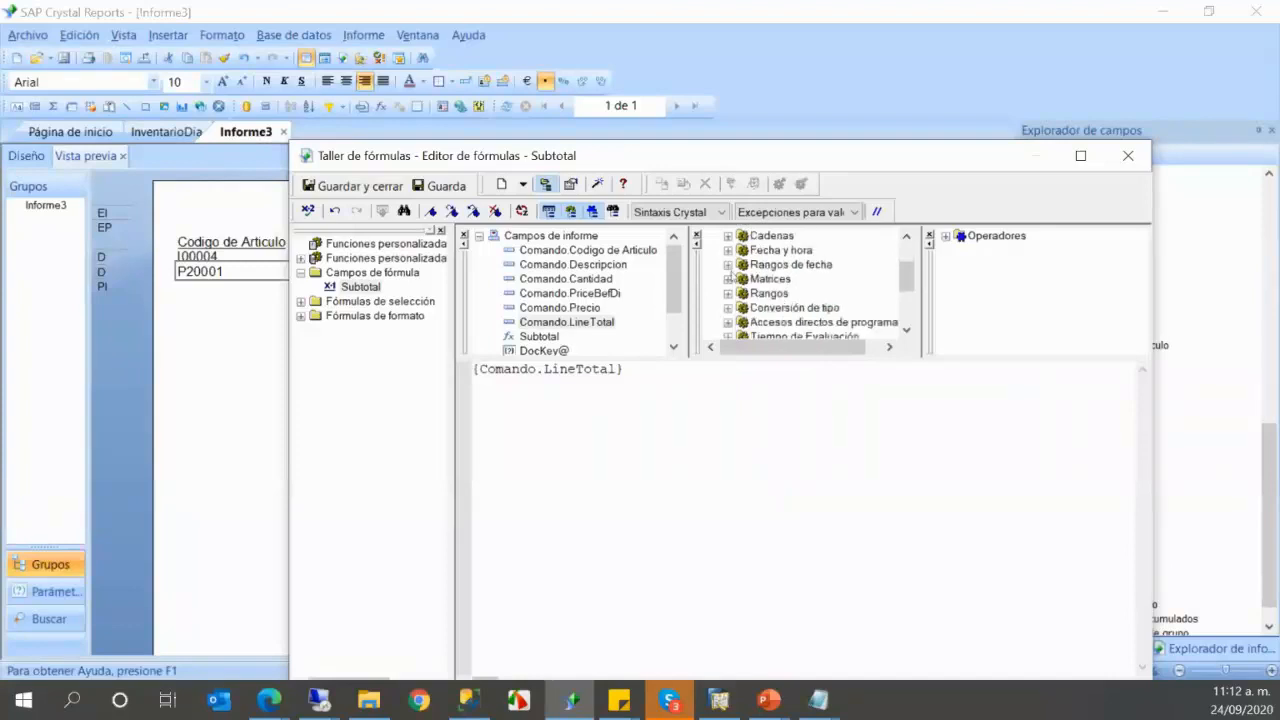
scroll(731, 276, "down", 3)
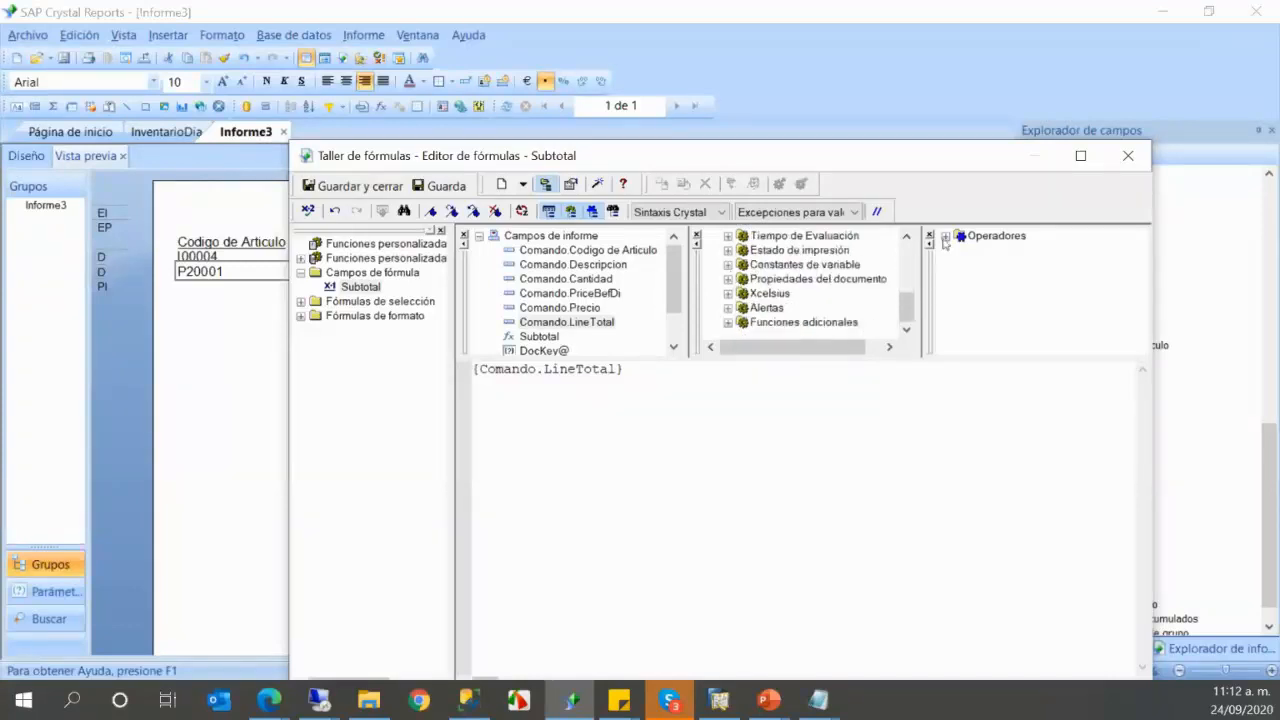
left_click(945, 237)
left_click(961, 251)
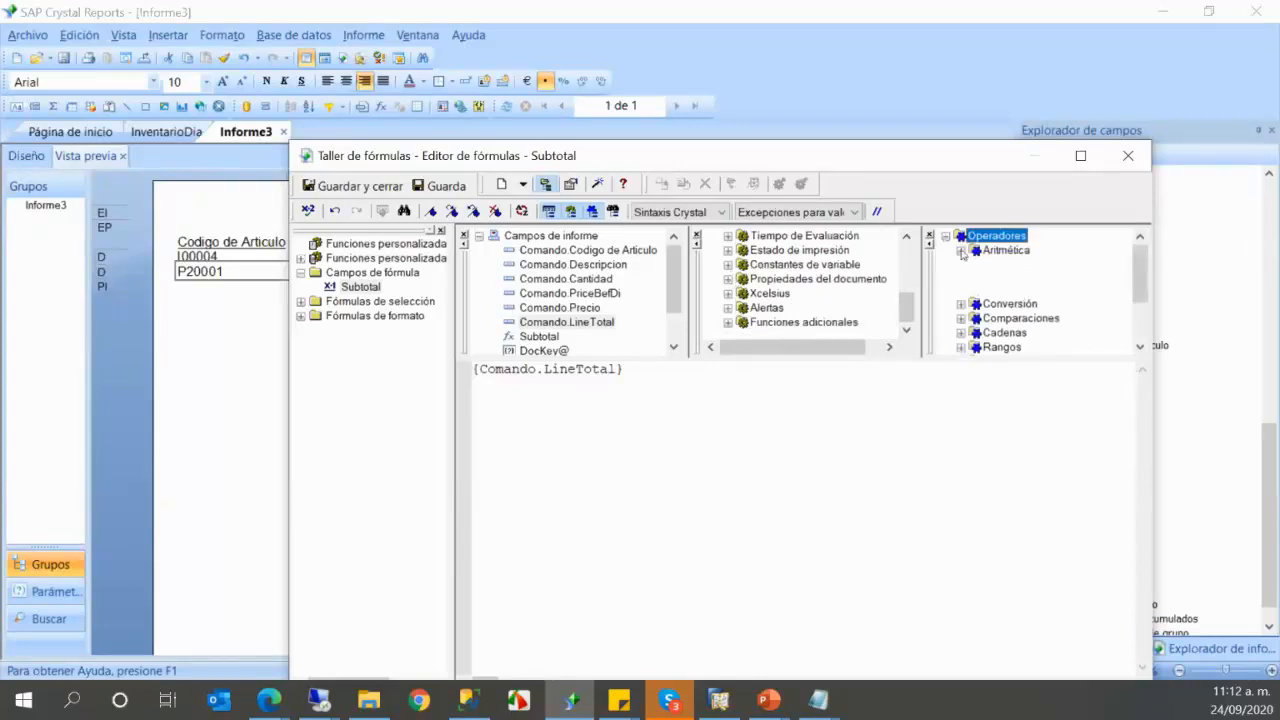
scroll(1000, 263, "down", 2)
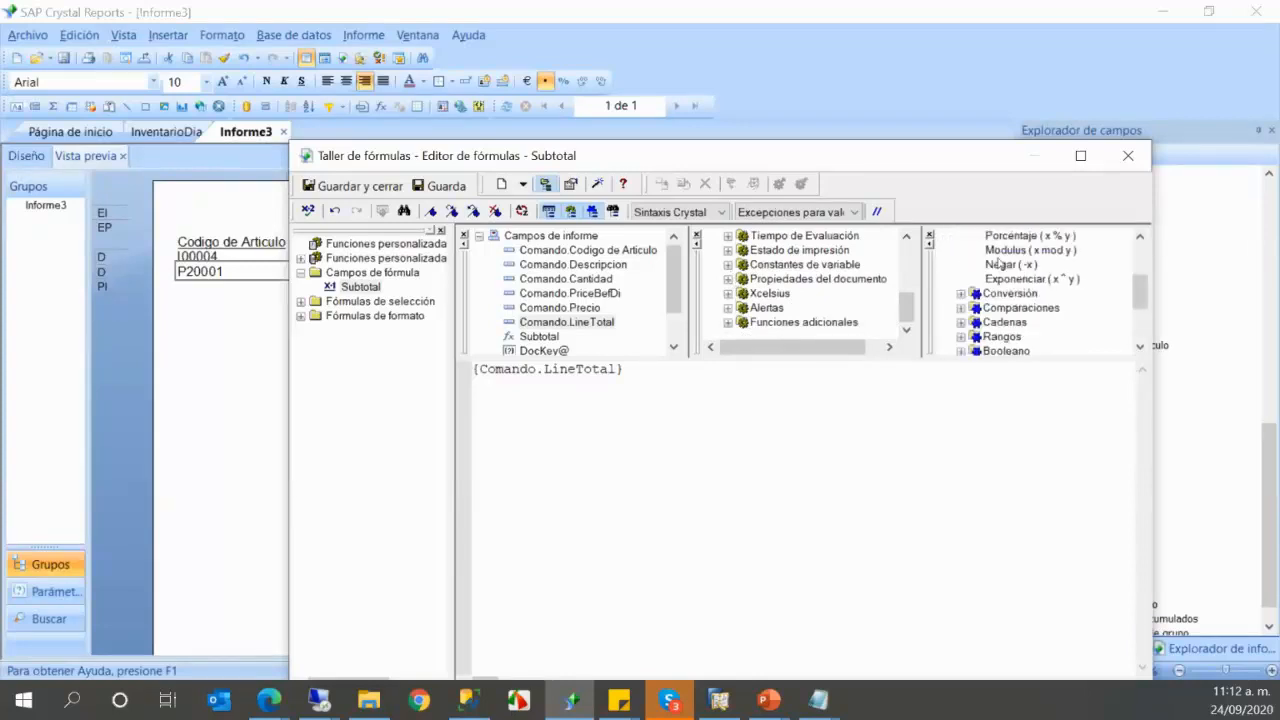
scroll(975, 307, "down", 2)
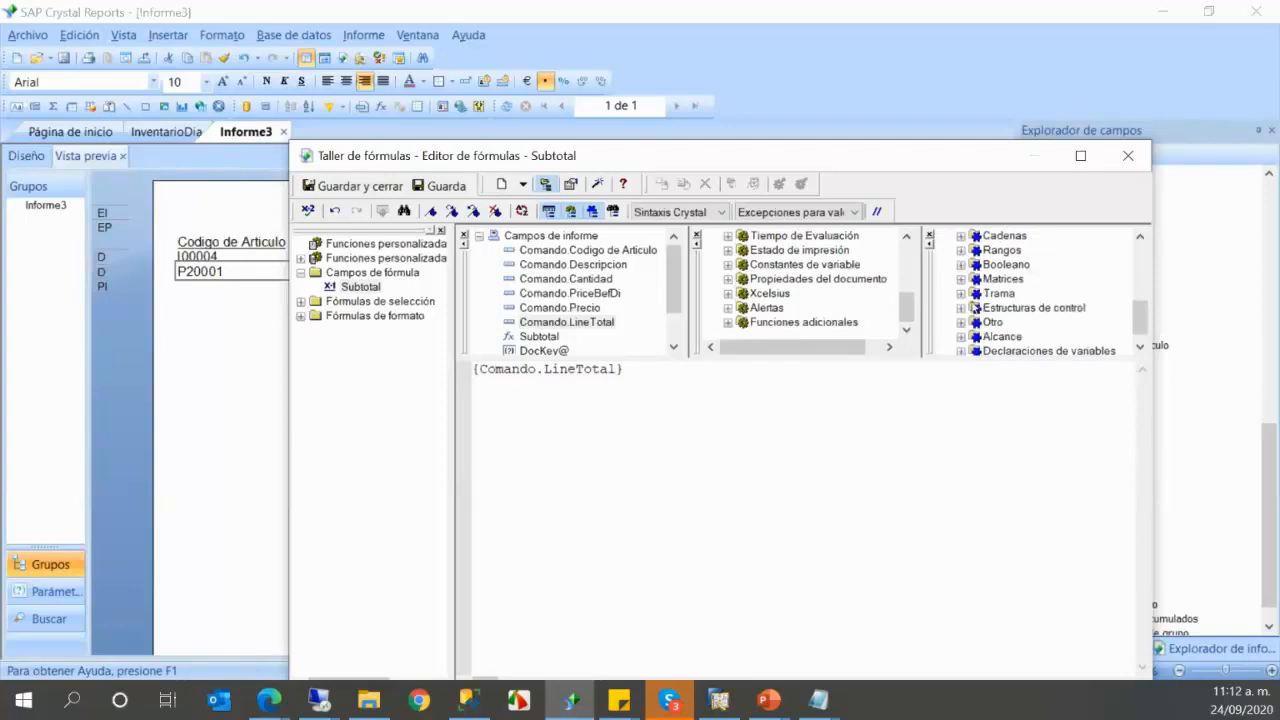
scroll(975, 307, "down", 1)
scroll(975, 307, "up", 5)
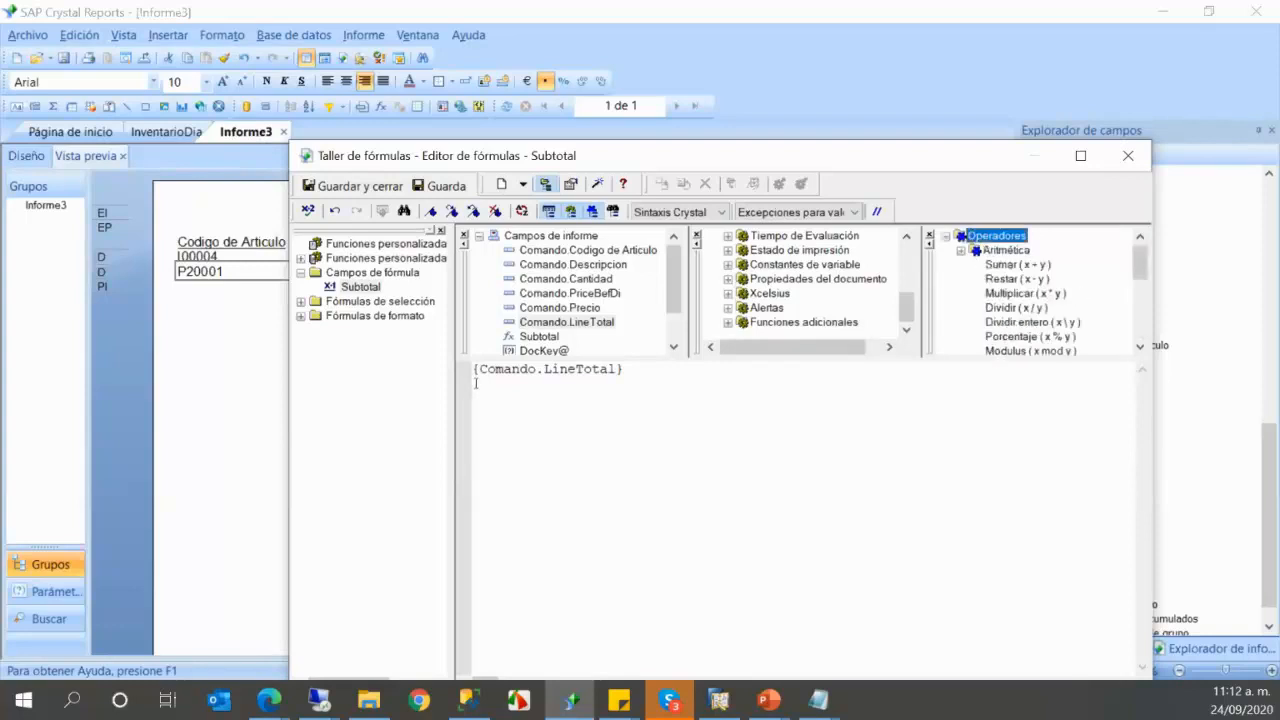
- Insert SUM directly before {Comando.LineTotal} and try to save and close the formula
left_click(477, 369)
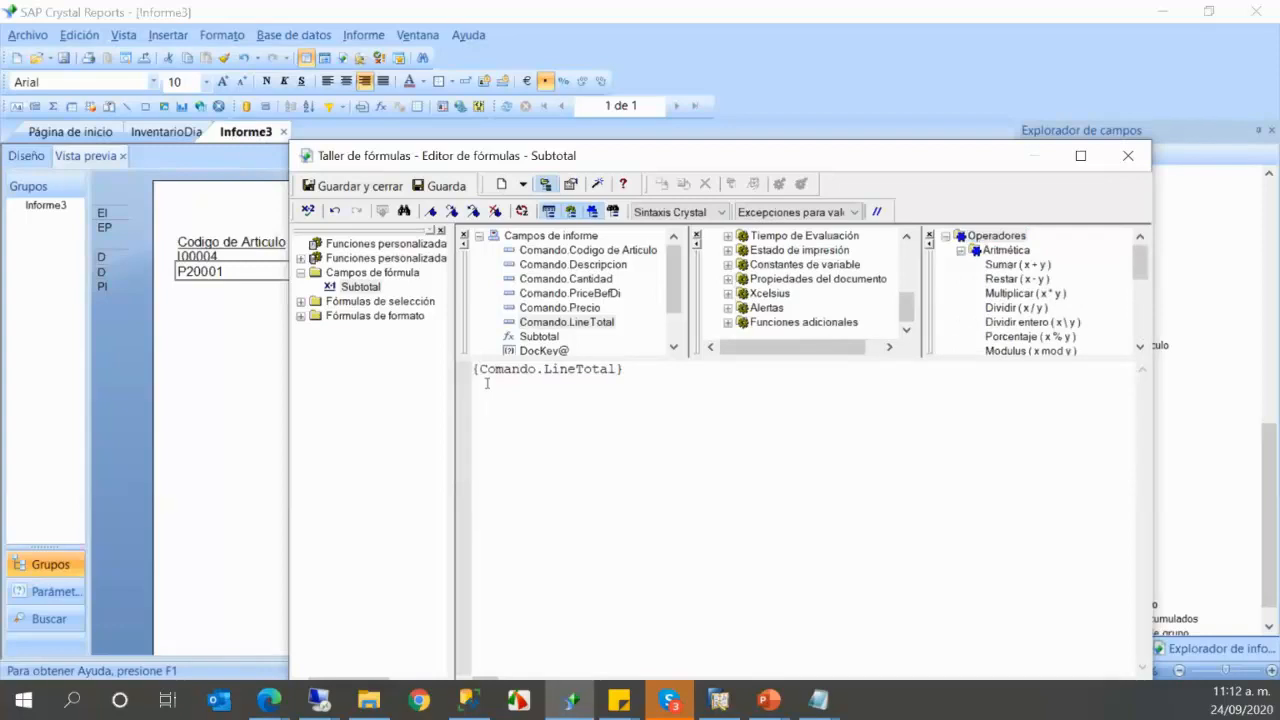
type("SUM")
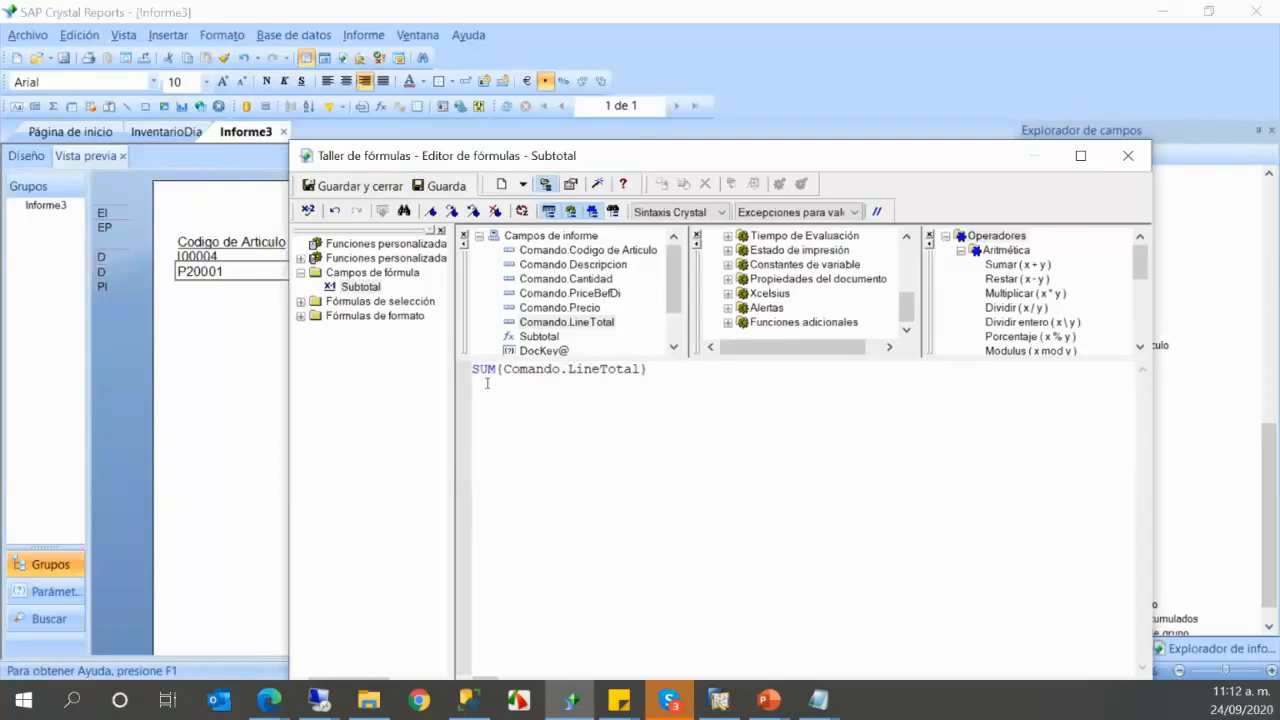
left_click(380, 188)
left_click(840, 469)
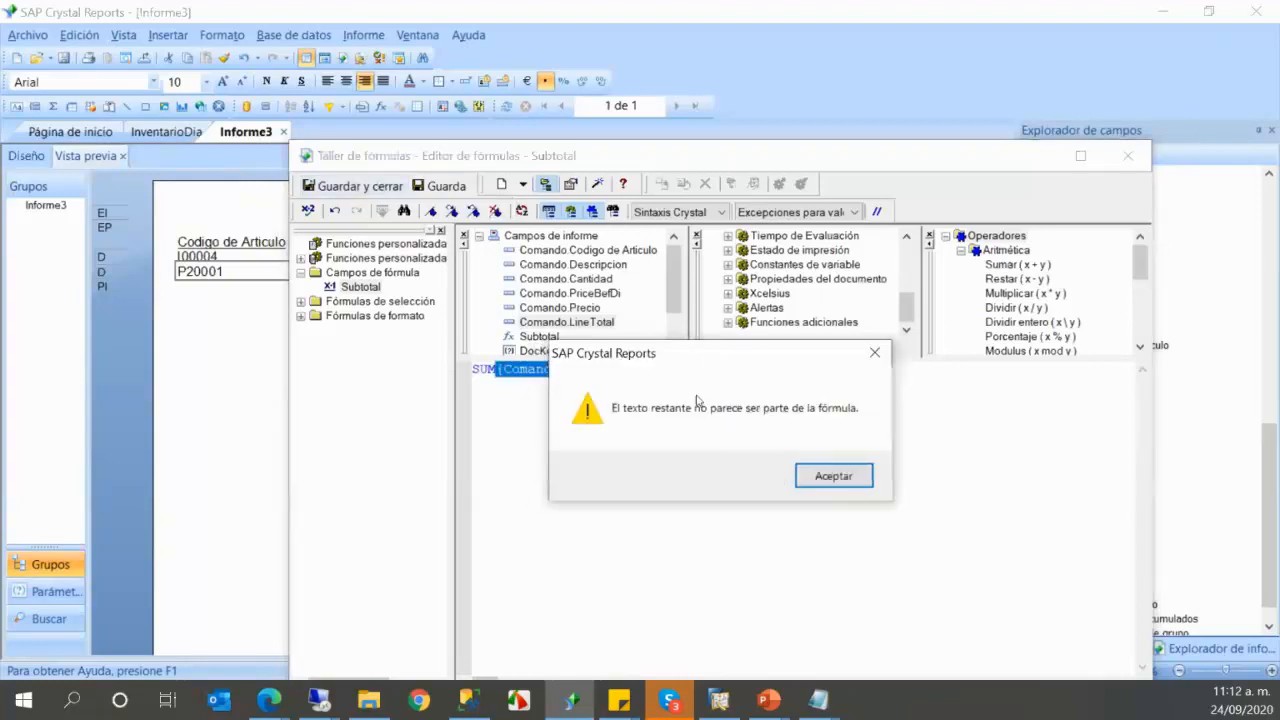
left_click(834, 477)
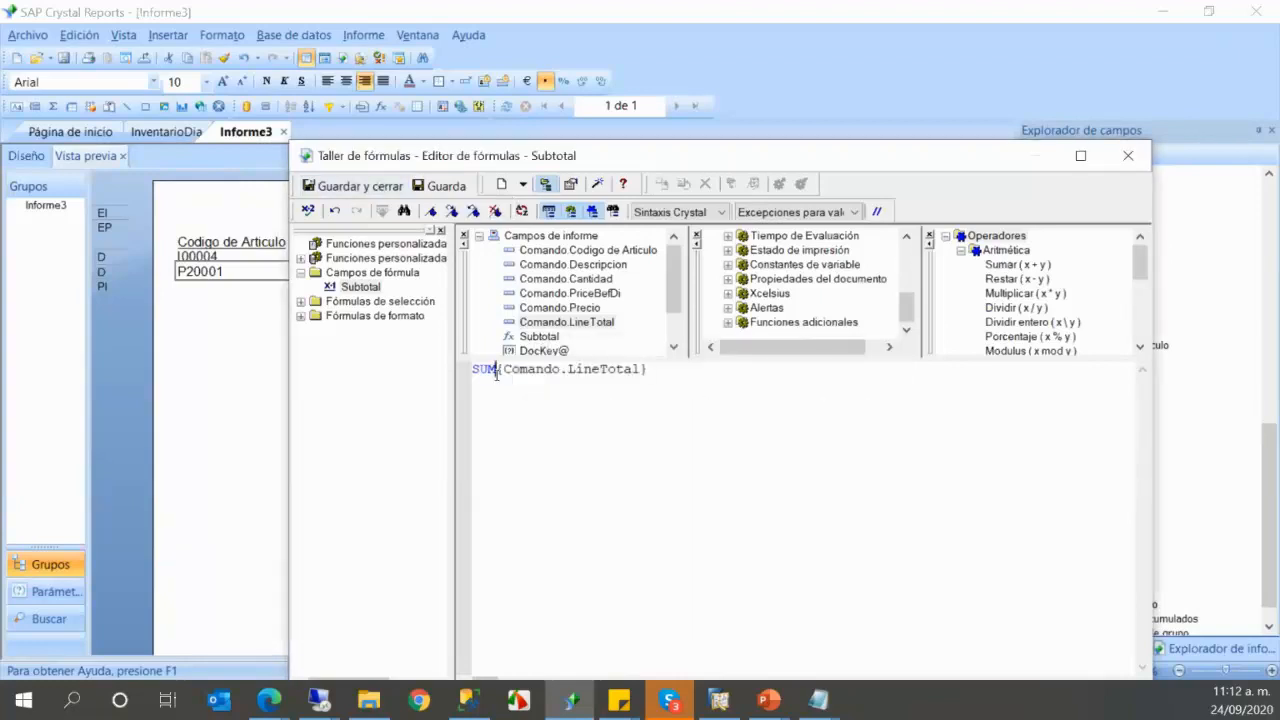
- Enclose the field in parentheses to make SUM({Comando.LineTotal}), then save and close the formula
type("(")
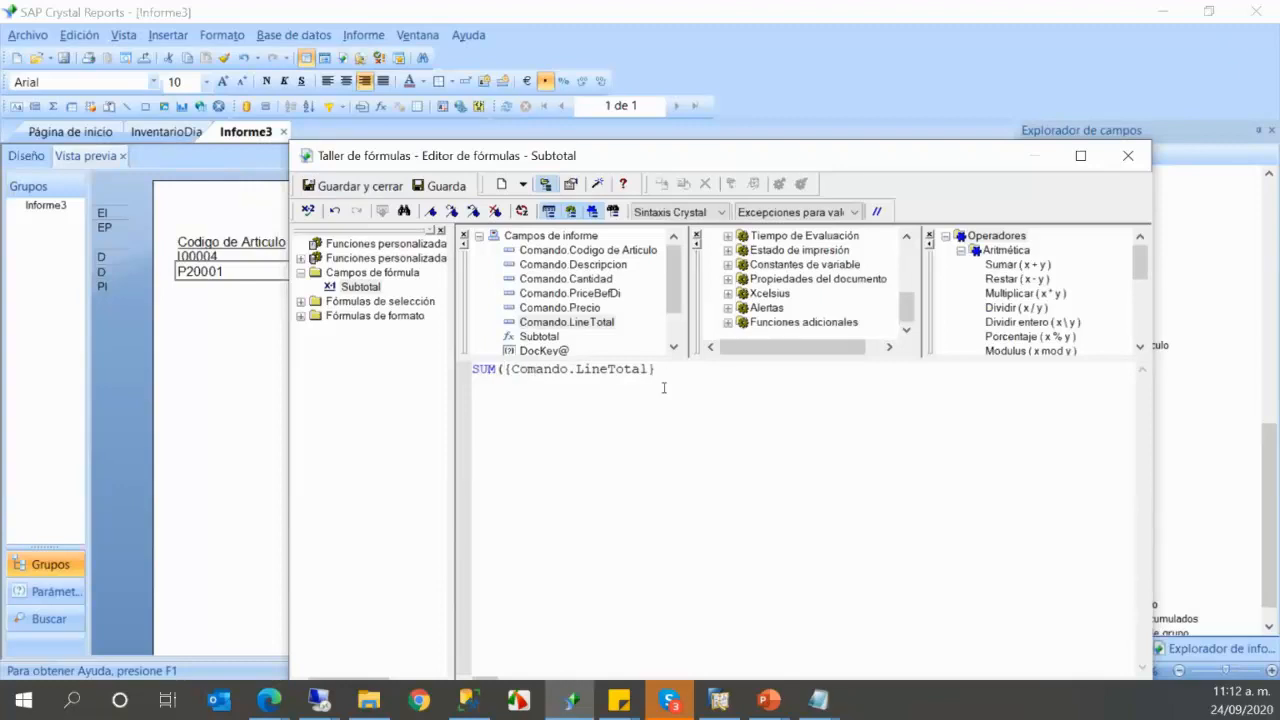
type(")")
left_click(355, 185)
- Place the Subtotal formula field in the page footer below the LineTotal column in the design and preview the report
scroll(1092, 537, "down", 2)
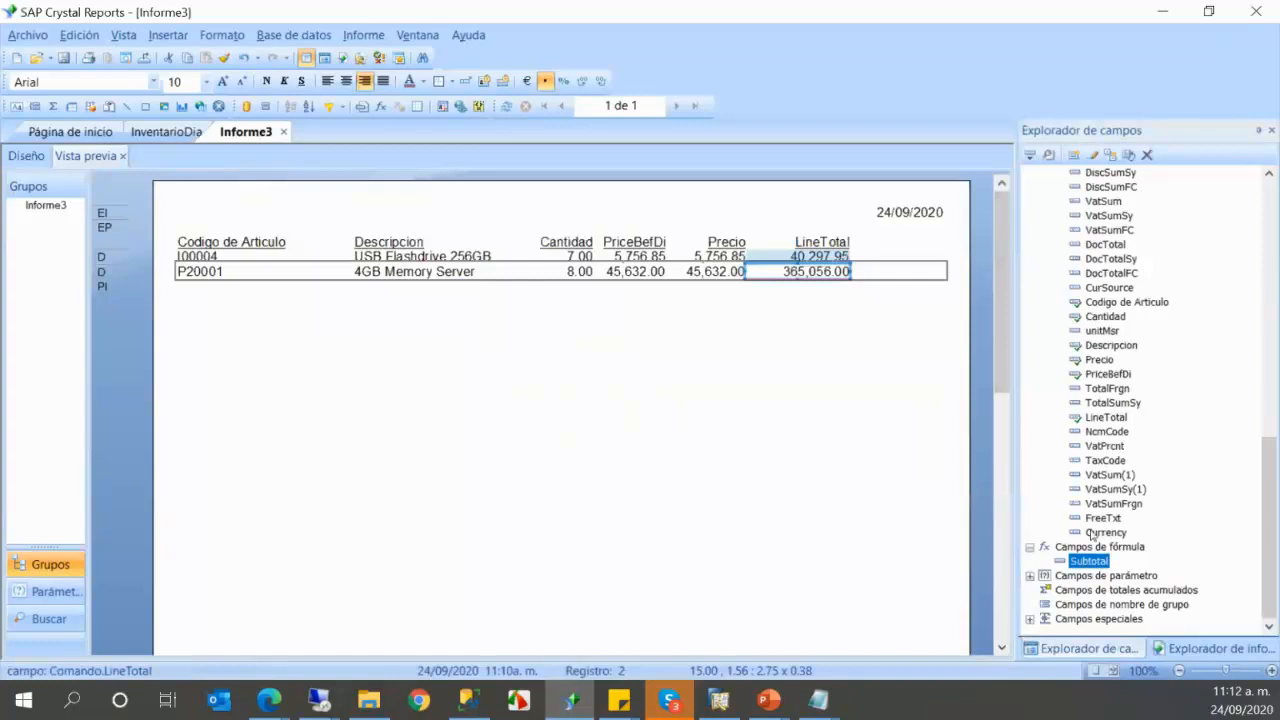
left_click(26, 157)
left_click_drag(829, 456, 750, 285)
left_click(857, 300)
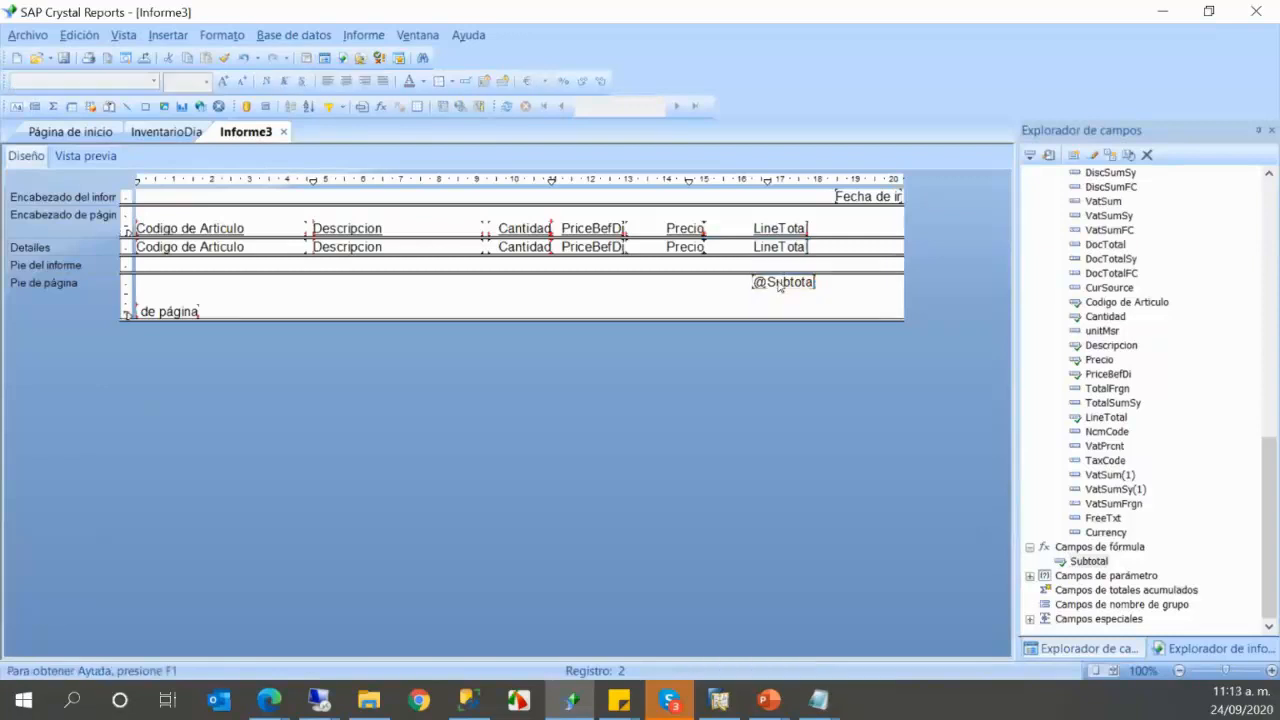
left_click(71, 160)
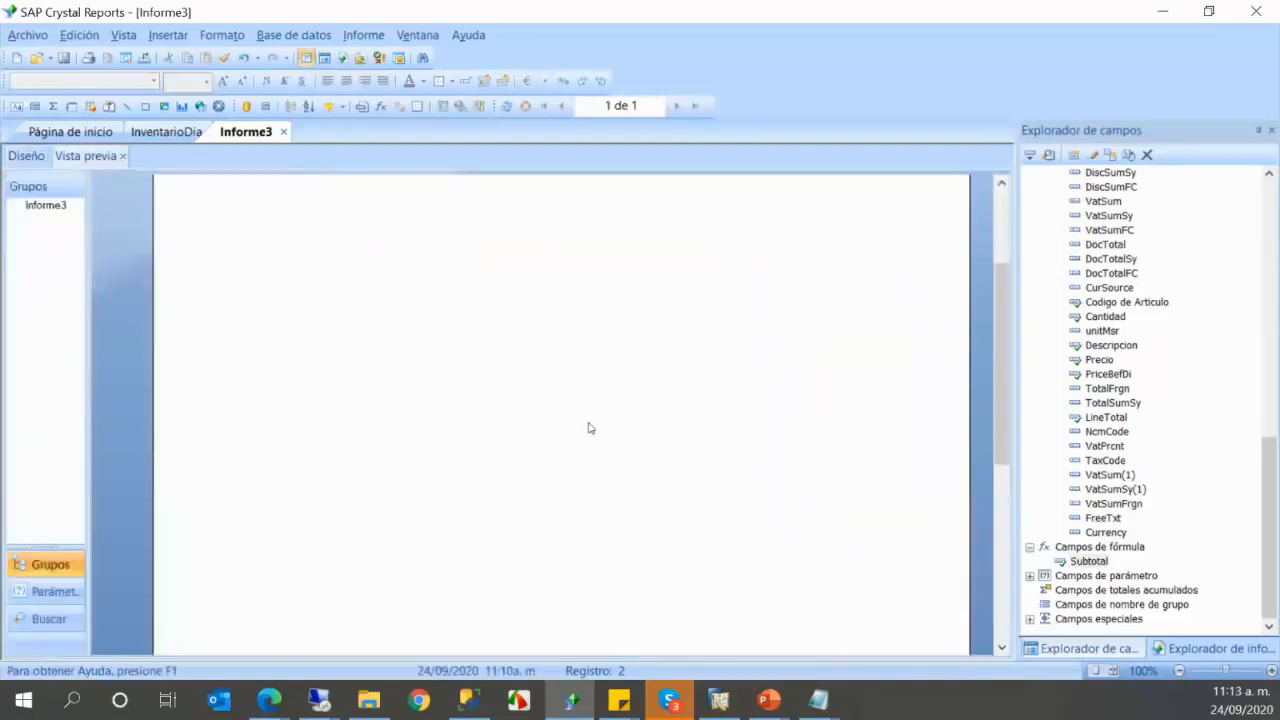
- Return to the design and resize the sections, leaving a short report footer and a page footer about 9 ruler units tall
left_click(27, 157)
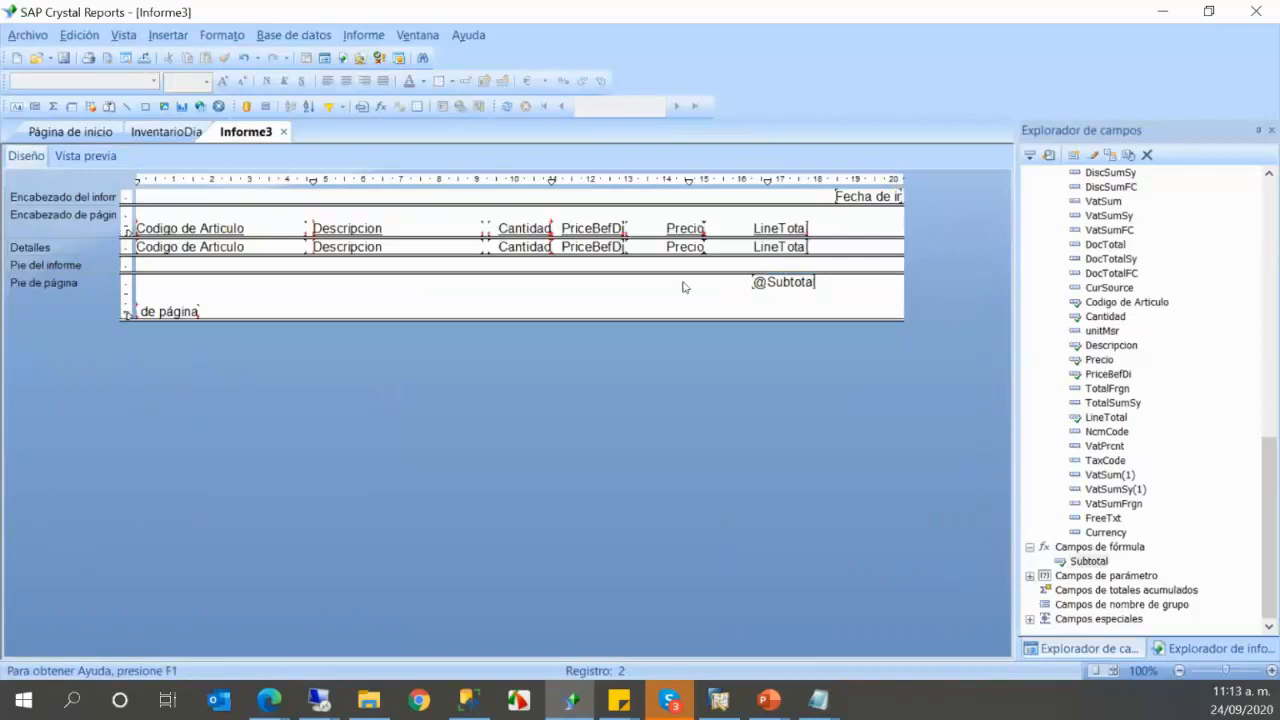
left_click_drag(704, 276, 713, 522)
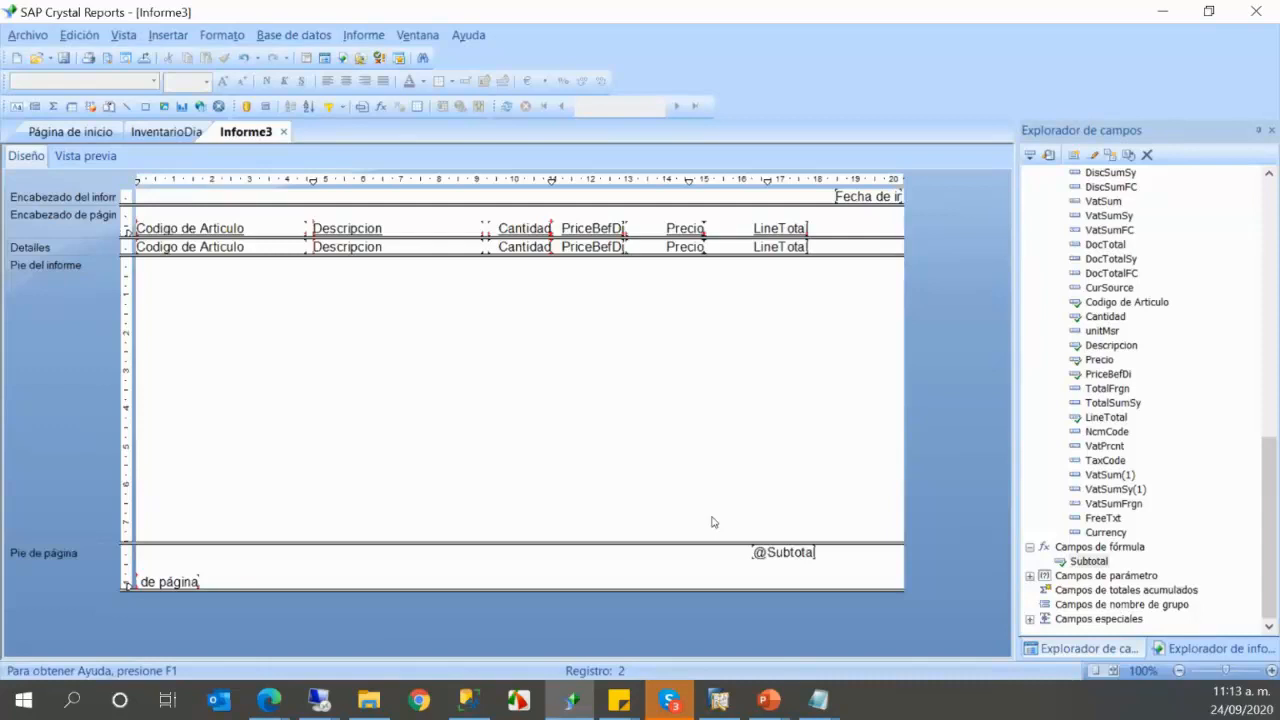
left_click_drag(456, 542, 600, 632)
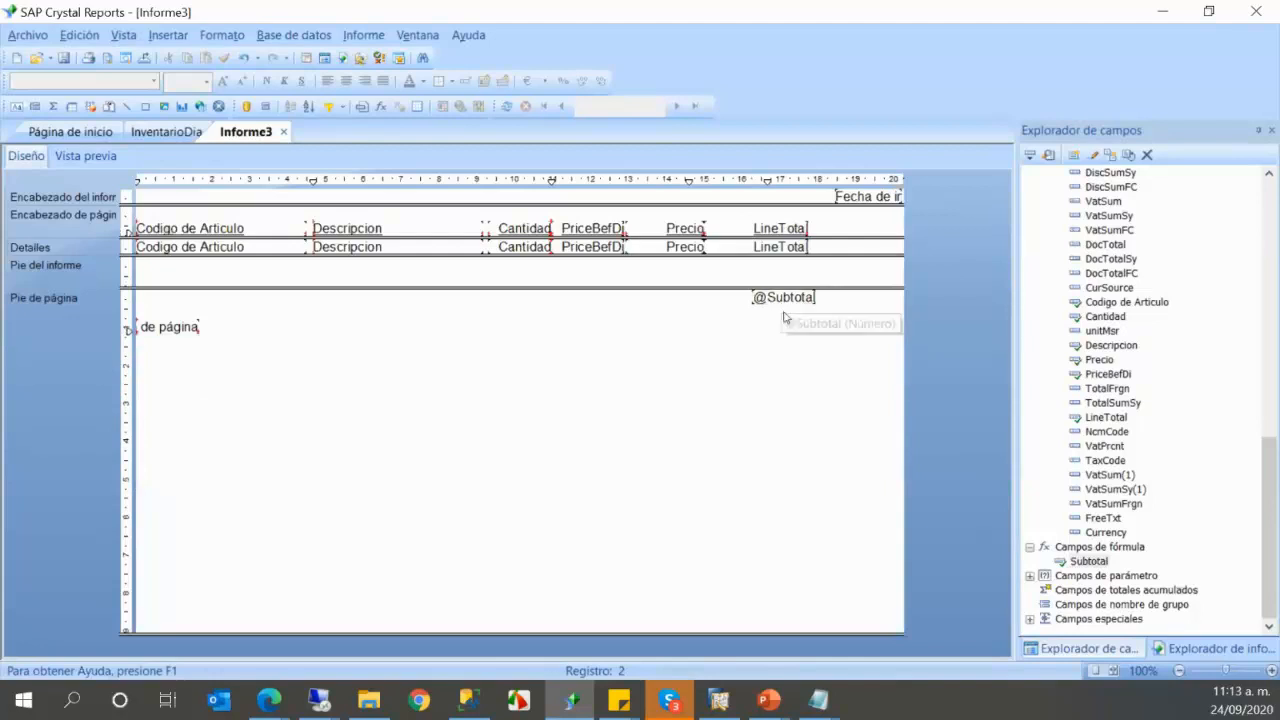
- Add a text object reading "SubTotal:", about 3.17 by 0.63, before the Subtotal field in the page footer
left_click(16, 107)
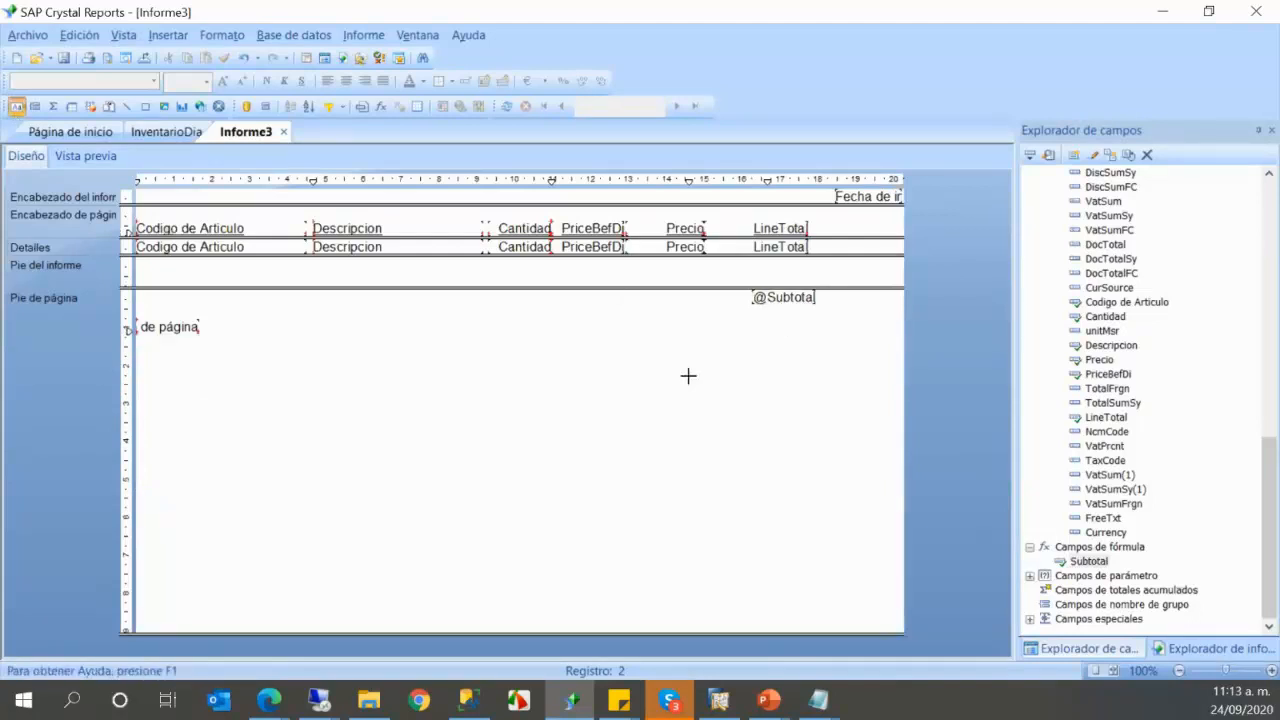
left_click_drag(628, 293, 746, 314)
type("Sub")
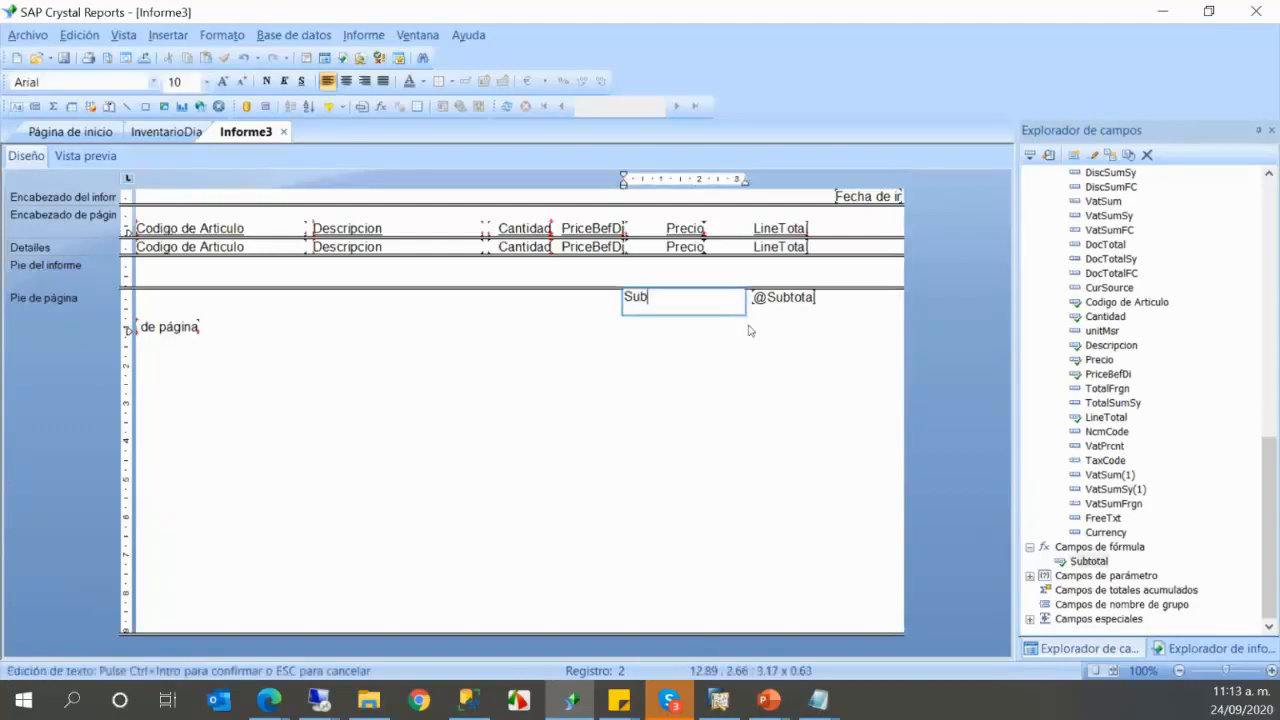
type("Total:")
left_click(760, 338)
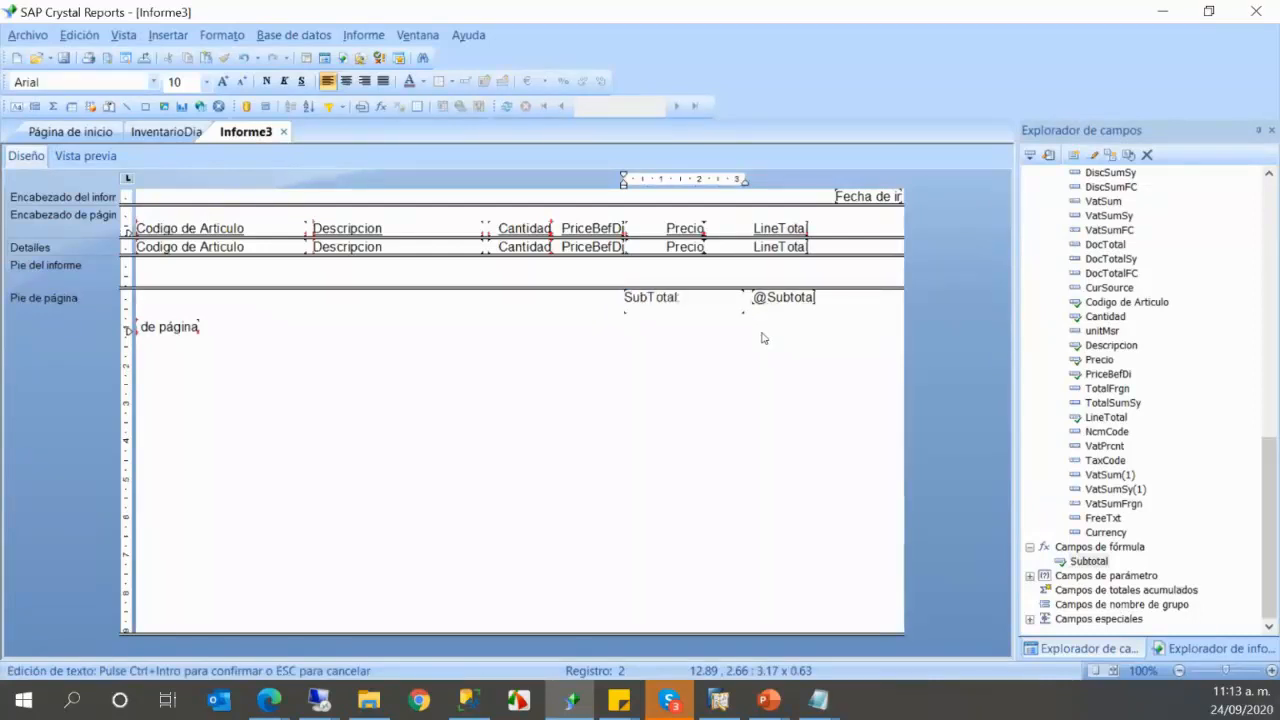
- Move the SubTotal: label right up to the Subtotal field and widen that field to about 2.96
left_click(693, 303)
left_click_drag(693, 303, 759, 303)
left_click(836, 349)
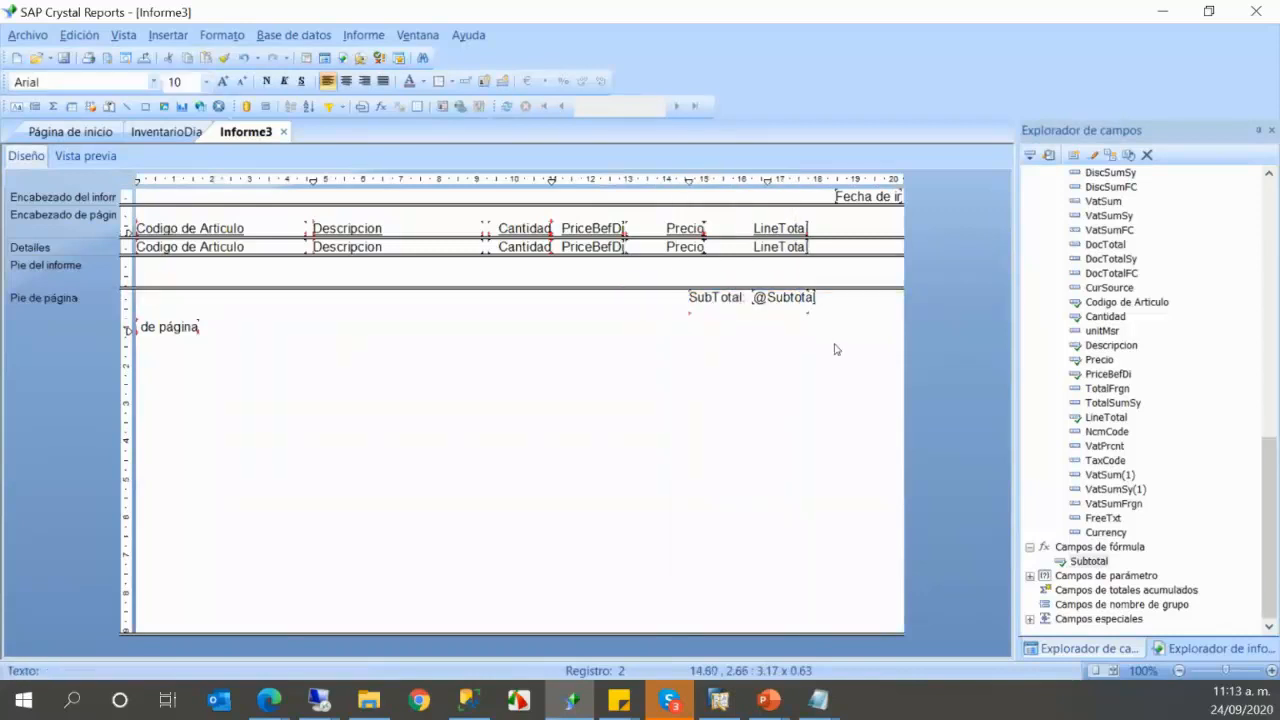
left_click(818, 298)
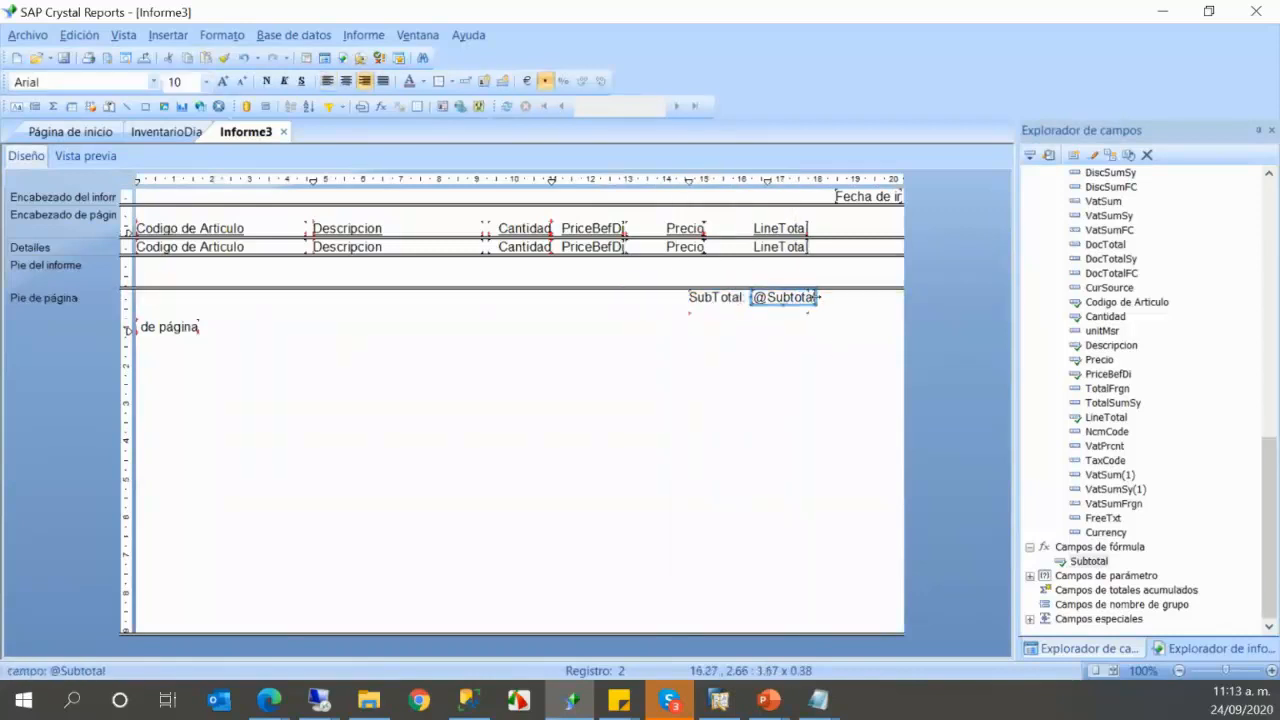
left_click_drag(818, 297, 866, 297)
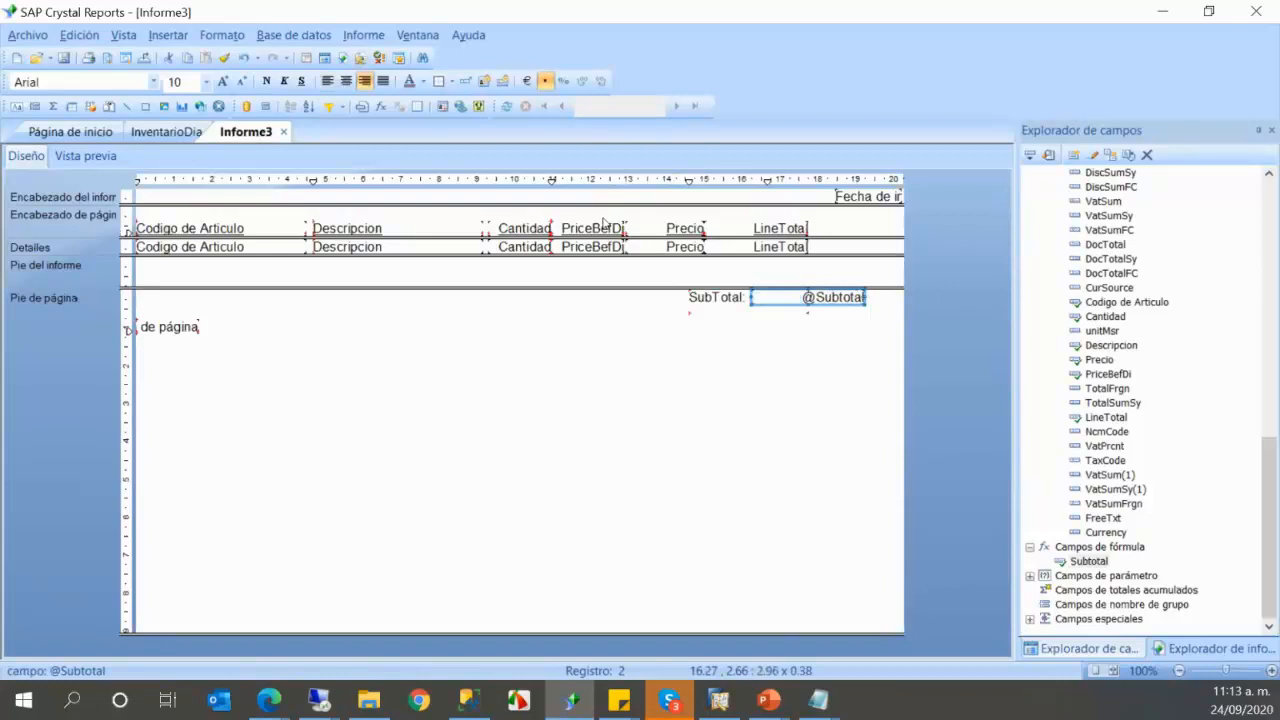
- Preview the refreshed report and compare the LineTotal values of the item lines with the footer subtotal
key("F5")
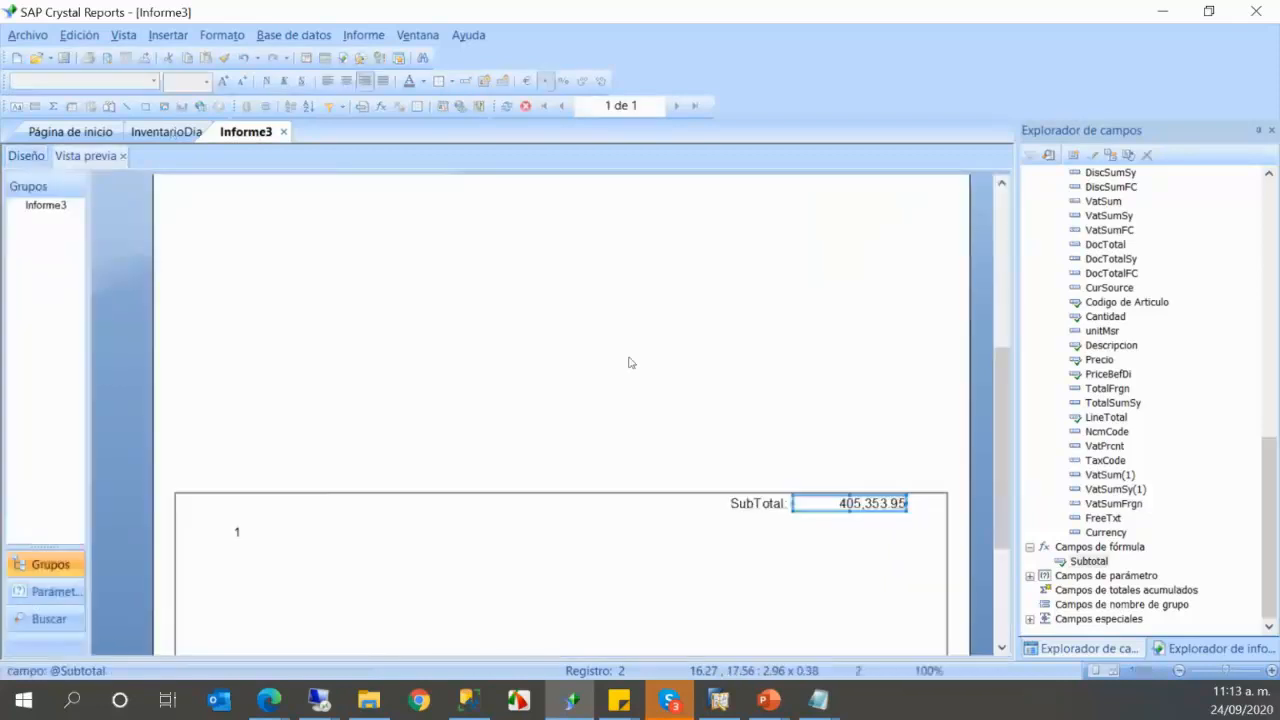
scroll(700, 390, "up", 3)
scroll(746, 413, "up", 2)
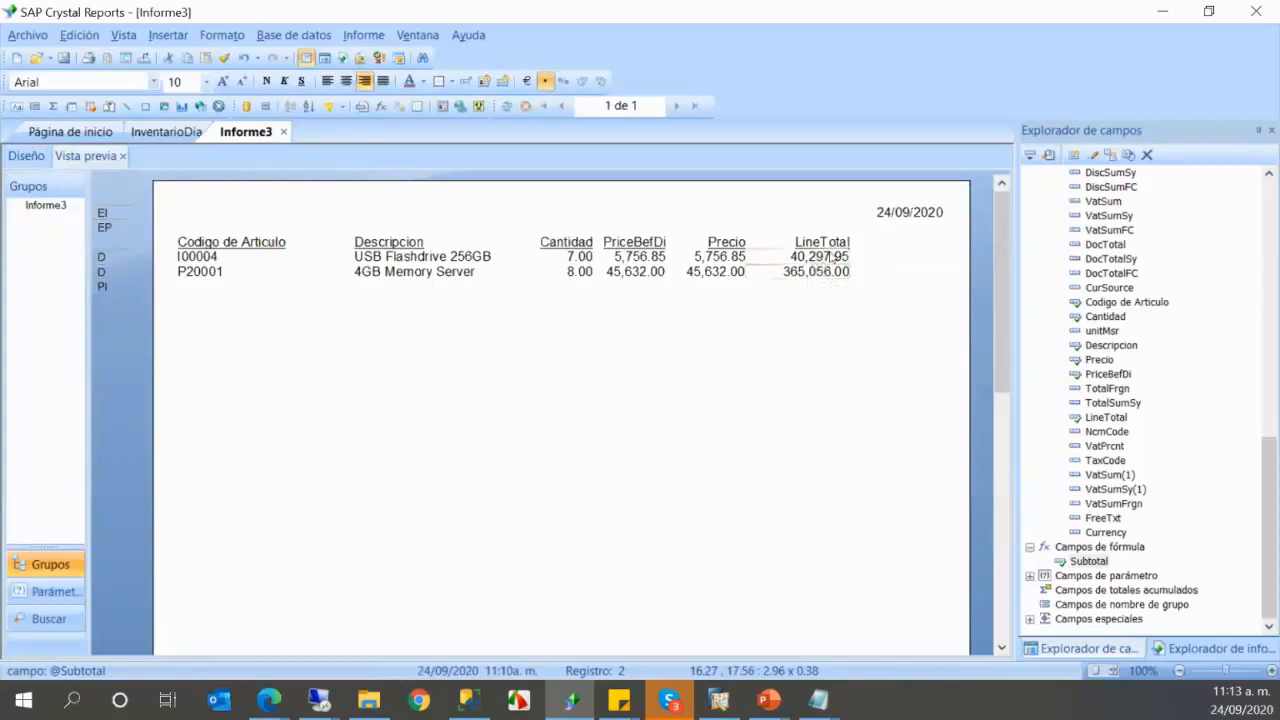
scroll(835, 258, "down", 5)
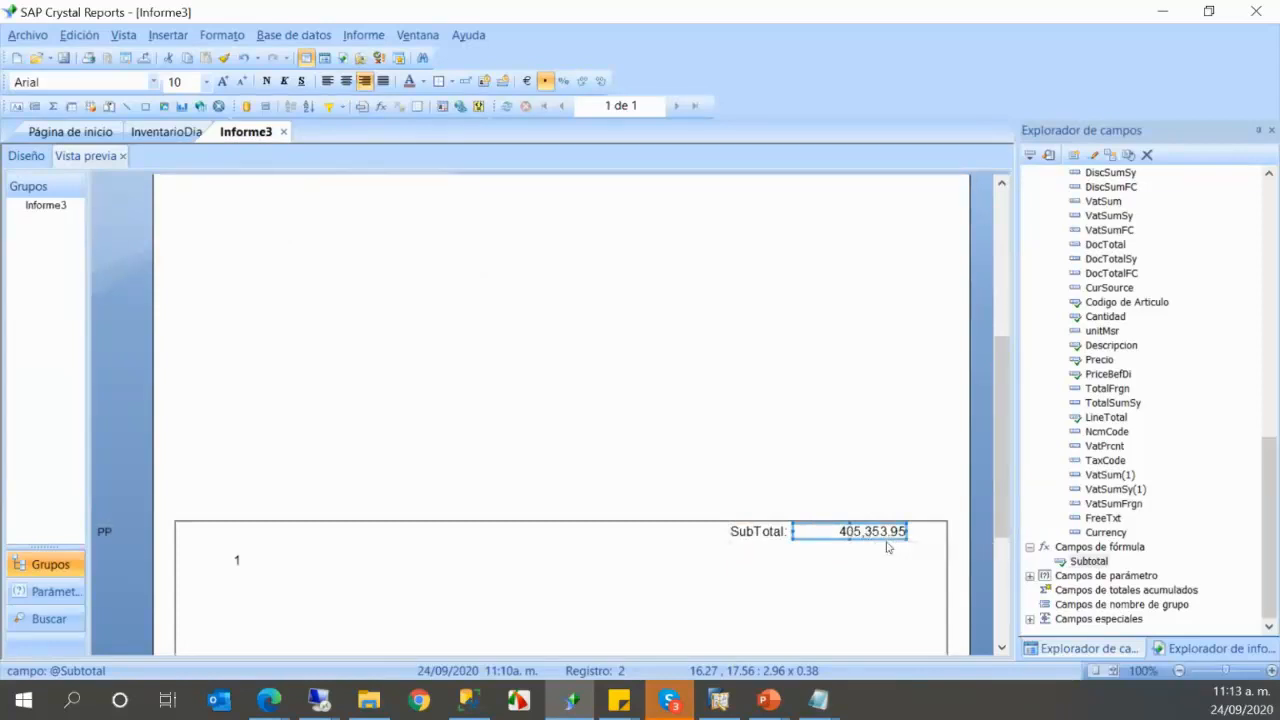
scroll(670, 420, "up", 5)
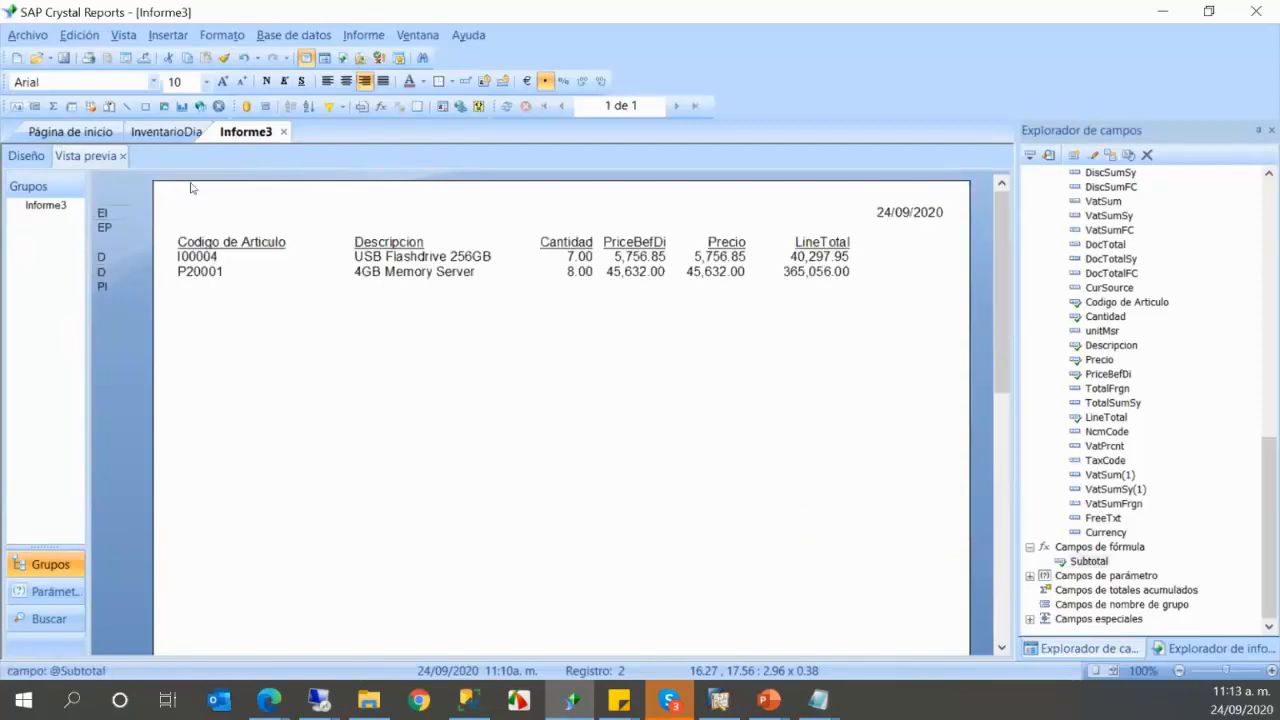
- Look over the previewed report from the item lines down to the SubTotal in the page footer
scroll(389, 328, "down", 5)
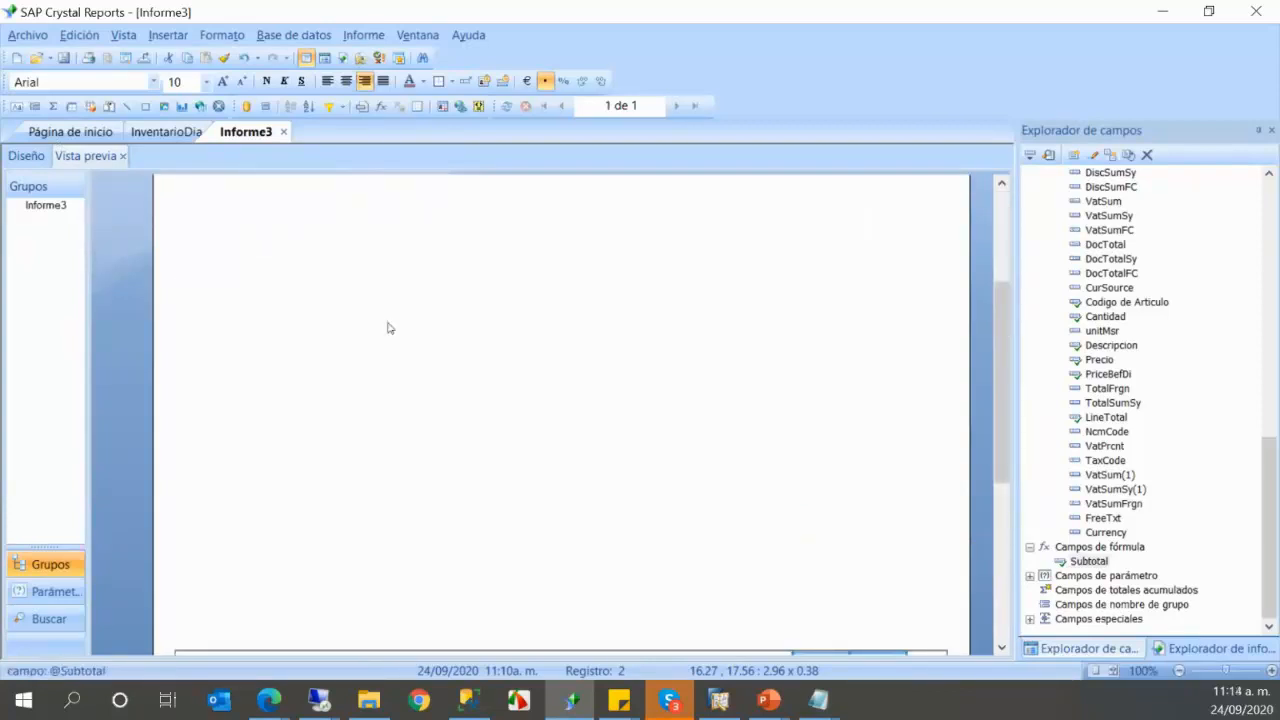
scroll(388, 326, "up", 3)
scroll(390, 325, "down", 3)
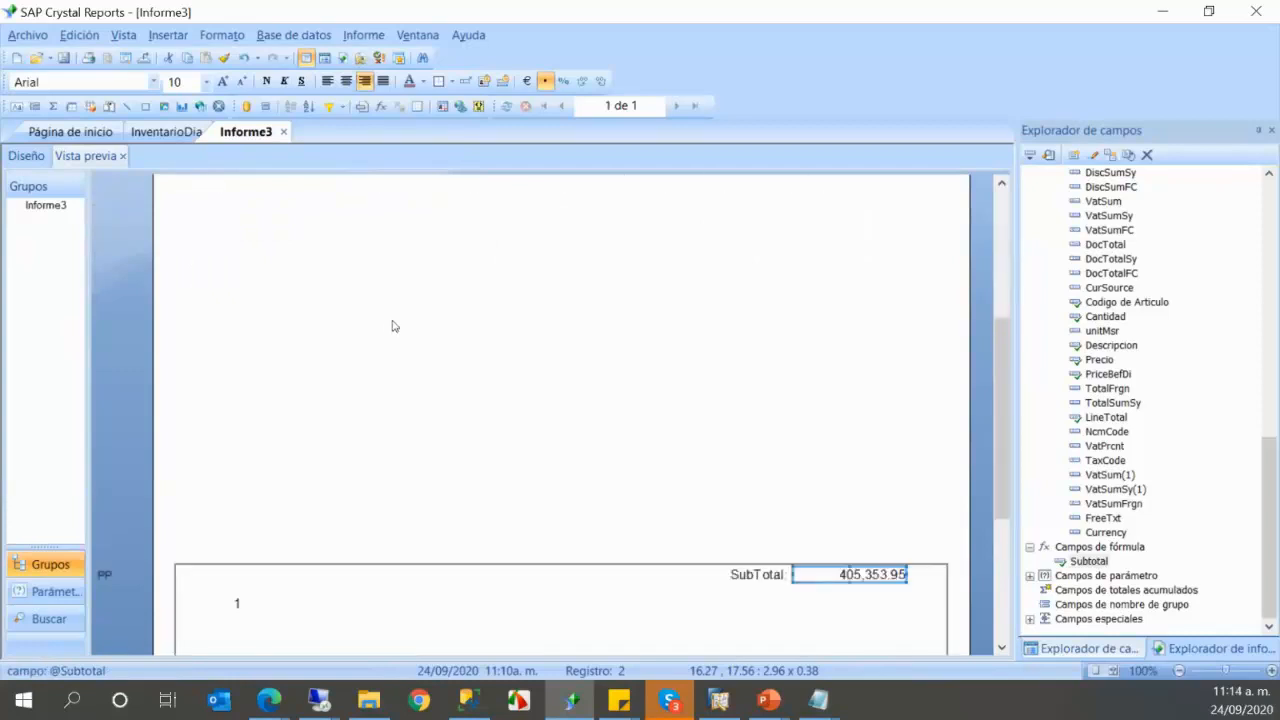
scroll(393, 326, "up", 5)
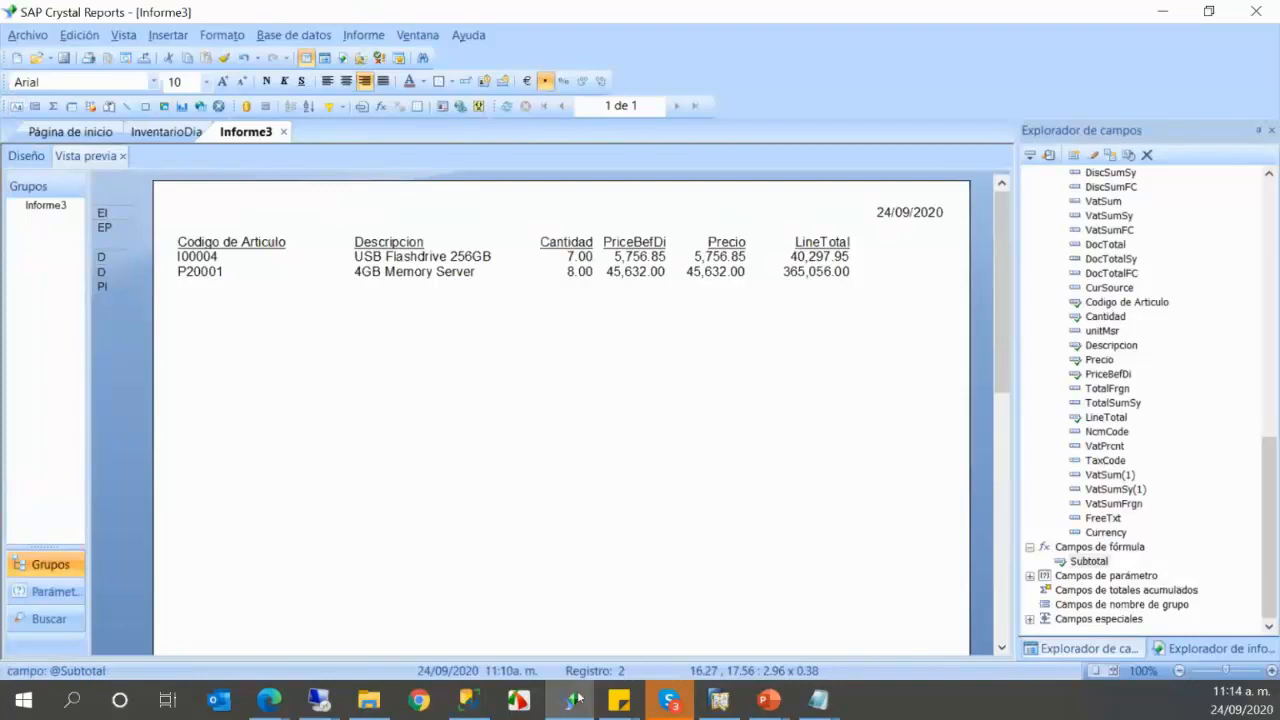
- Switch to the PowerPoint slideshow and read the slide on assigning an imported layout to its document by ID
left_click(767, 700)
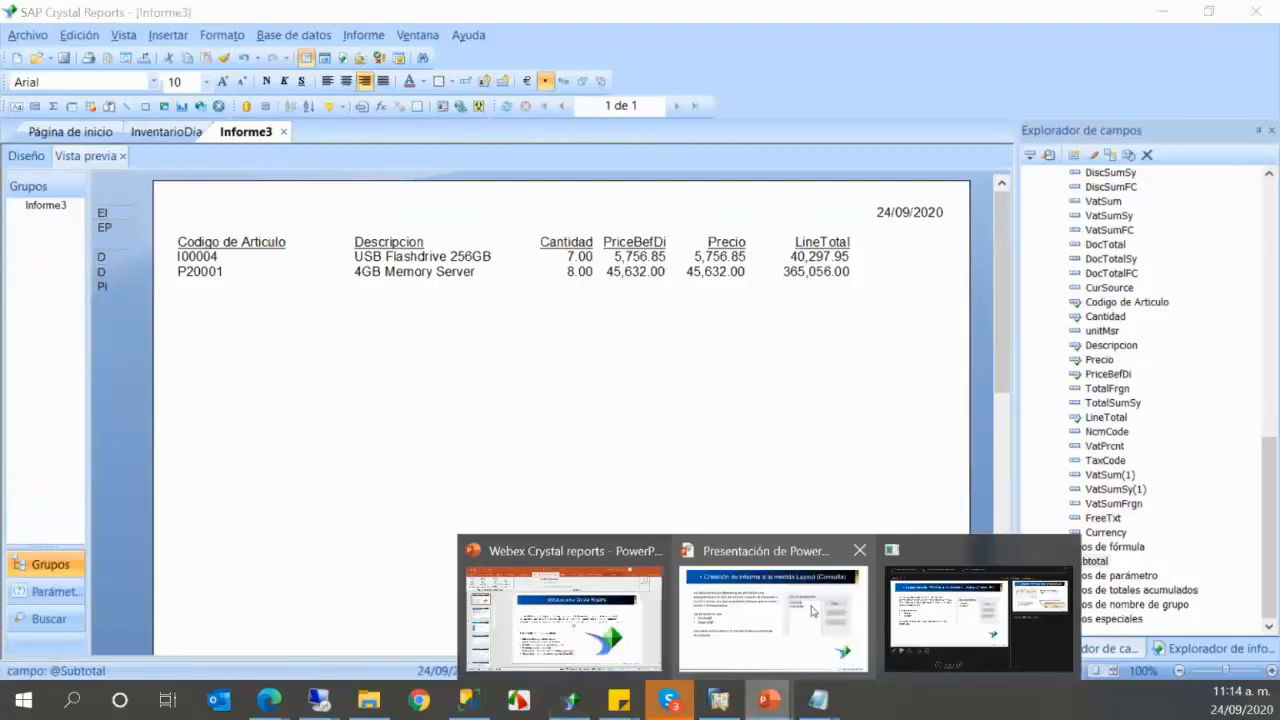
left_click(812, 611)
left_click(1121, 571)
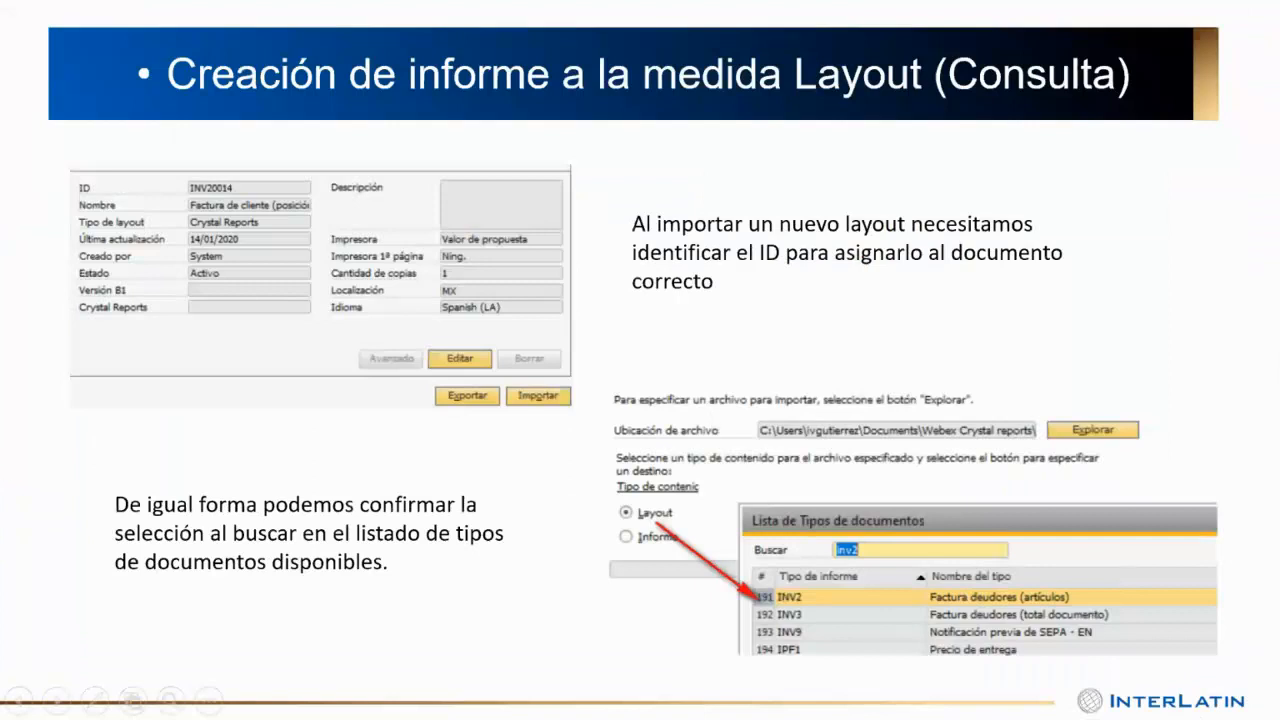
left_click(24, 703)
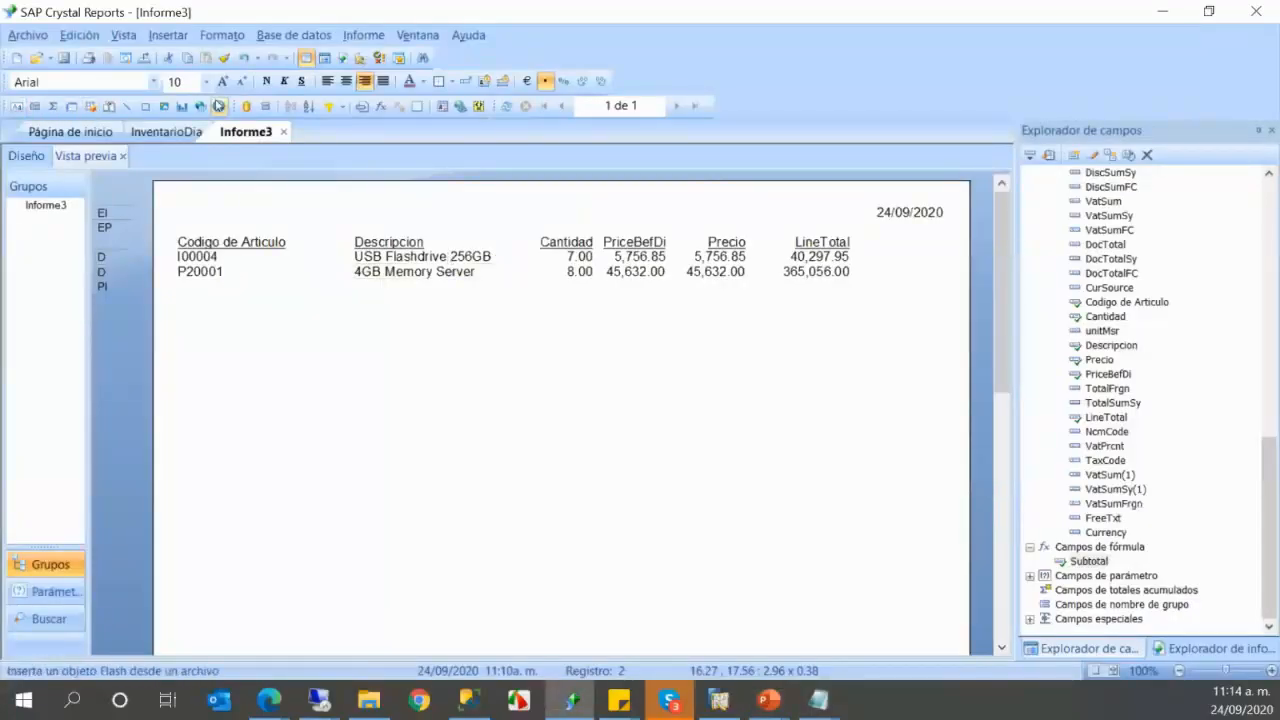
- Insert the globe logo picture into the page header of the Informe3 design and shrink it to about 3.17 by 2.32
left_click(40, 158)
left_click(164, 106)
double_click(670, 310)
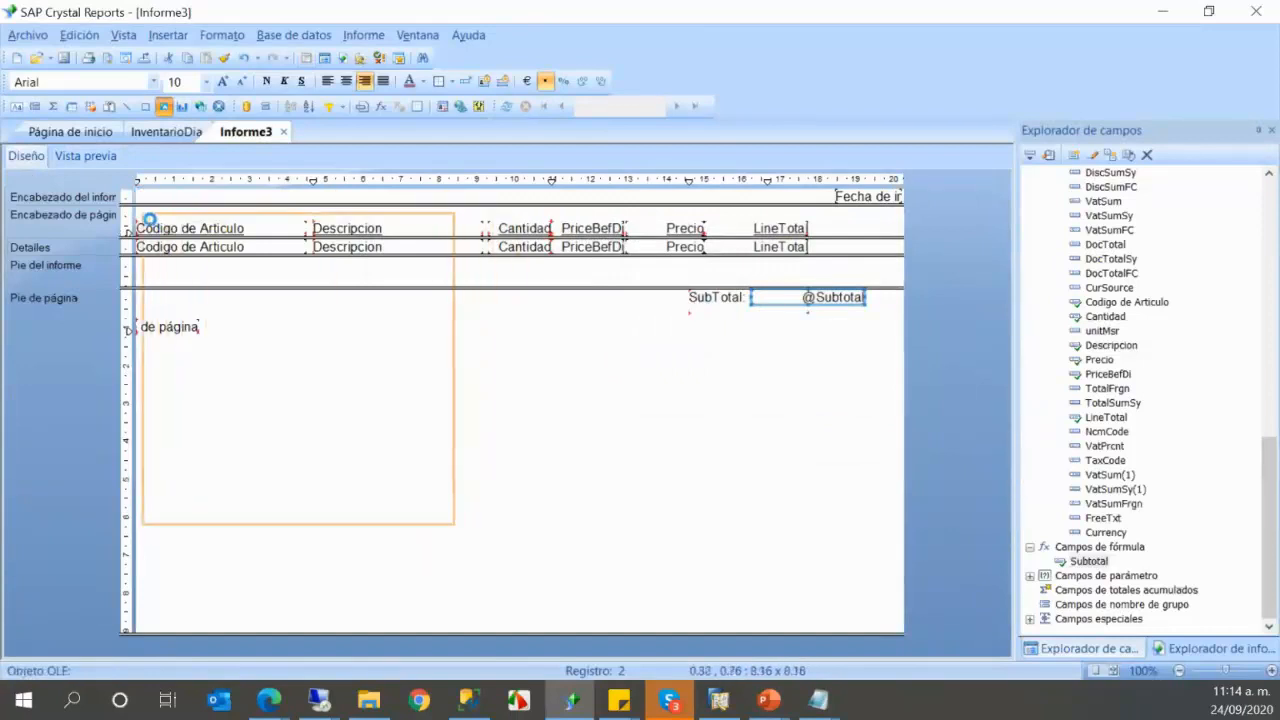
left_click(150, 219)
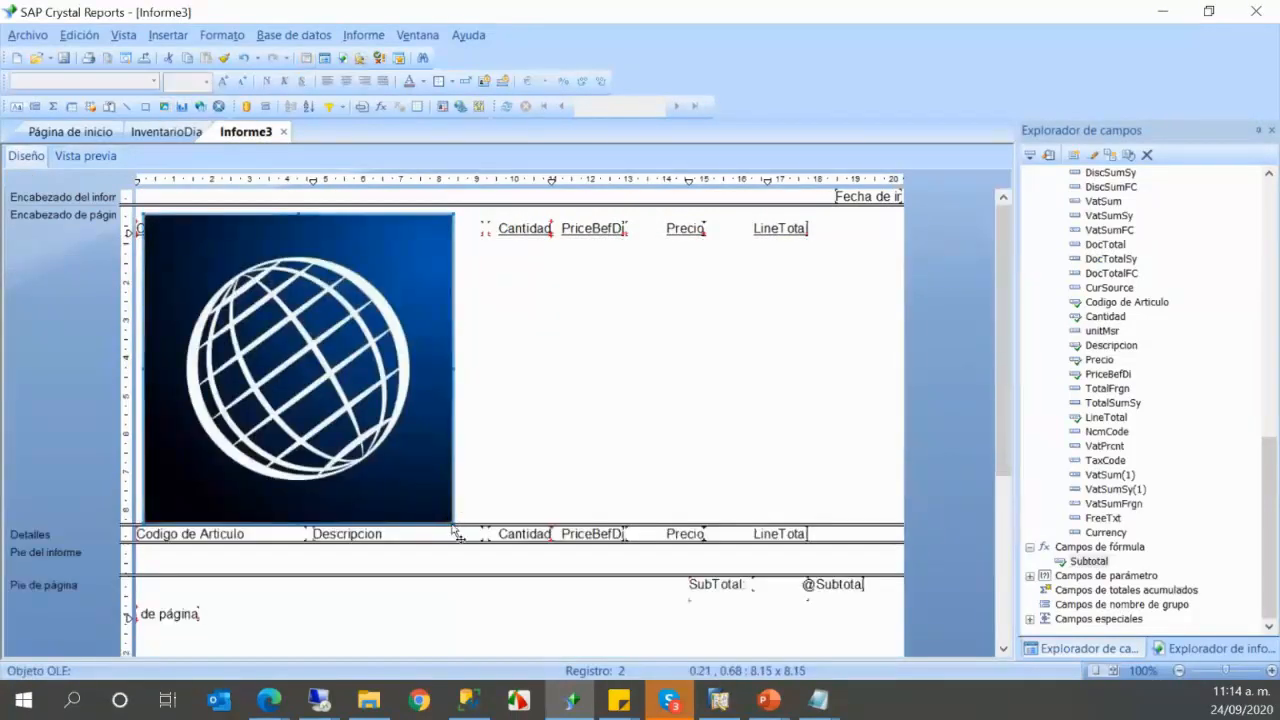
left_click(368, 396)
left_click_drag(452, 522, 265, 303)
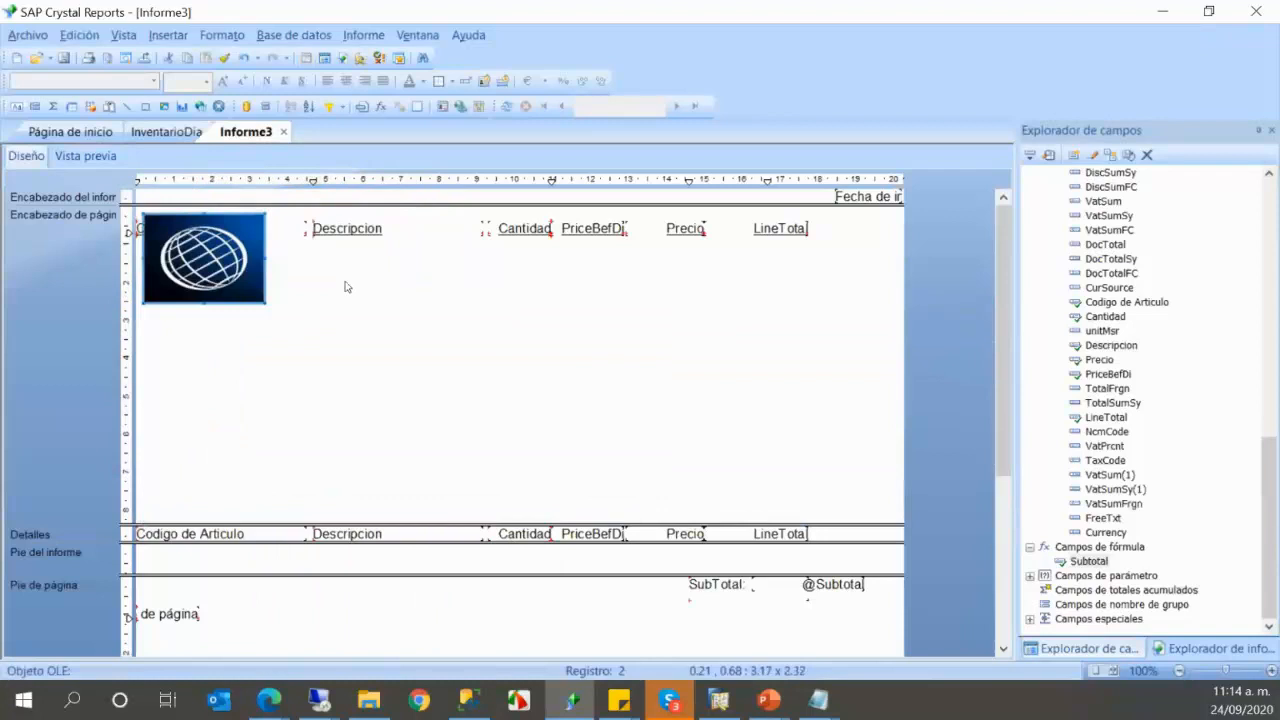
- Place the logo in the page header's upper left corner and line up the column headings directly beneath it
left_click_drag(165, 282, 168, 330)
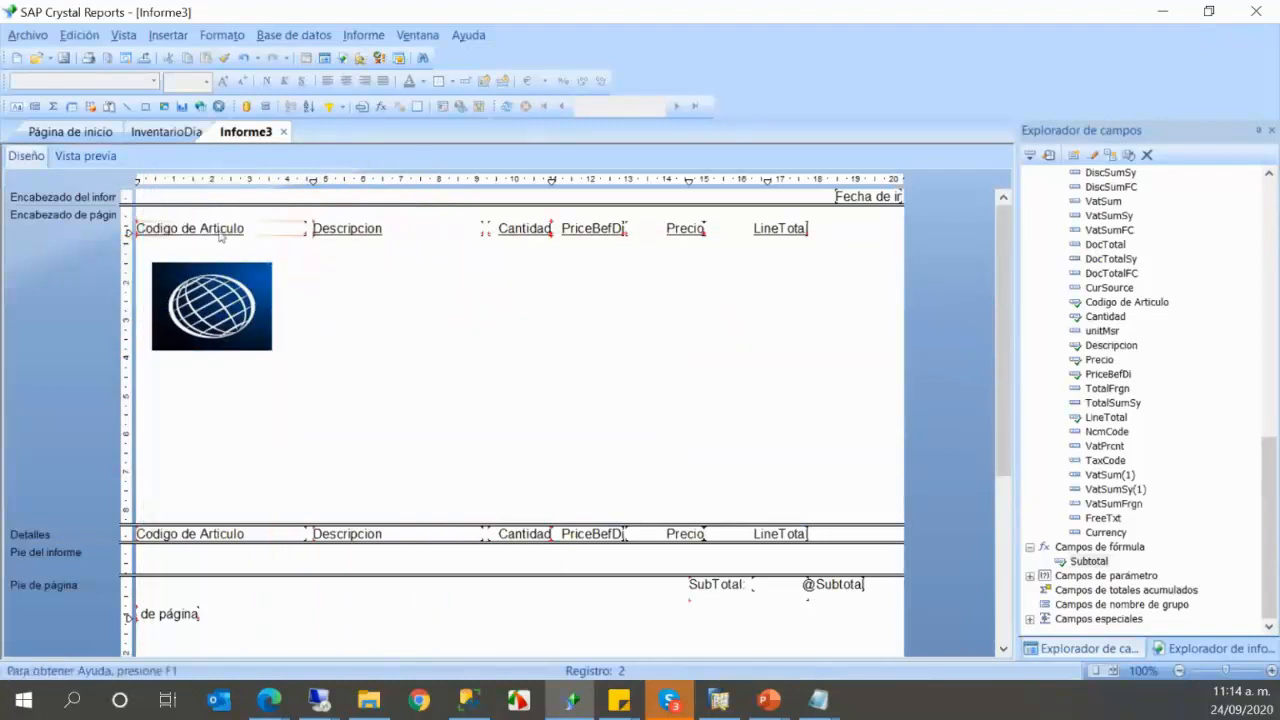
left_click_drag(814, 253, 302, 213)
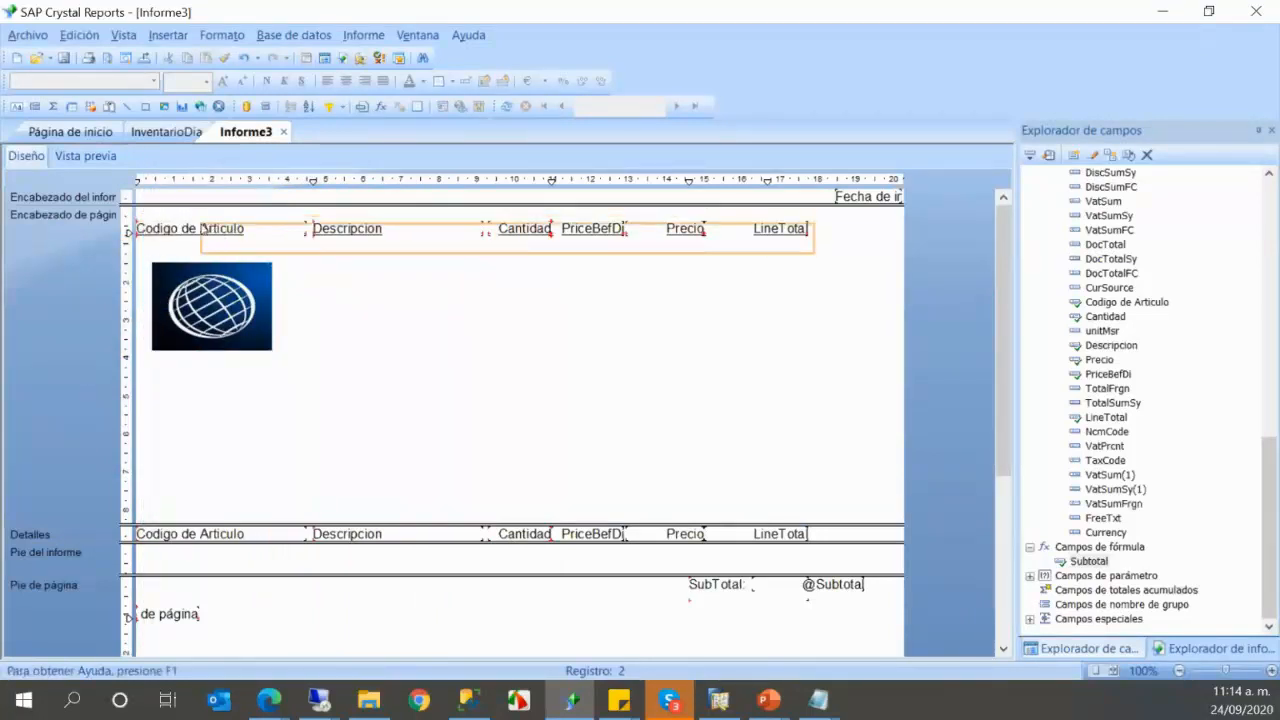
left_click_drag(215, 228, 228, 390)
left_click_drag(232, 302, 216, 252)
left_click(337, 454)
left_click_drag(860, 447, 210, 326)
left_click(229, 371)
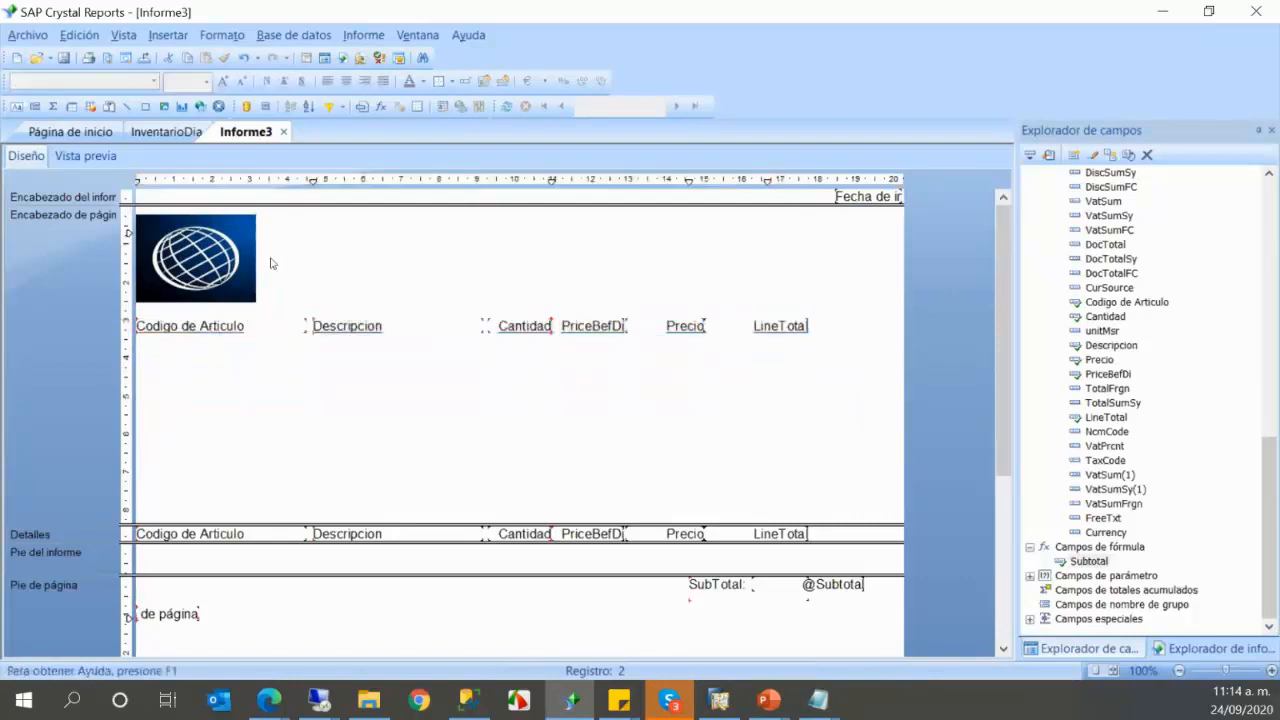
- Copy the "Interlatin" text object from the InventarioDia report and place it beside the logo in Informe3's page header
left_click(165, 134)
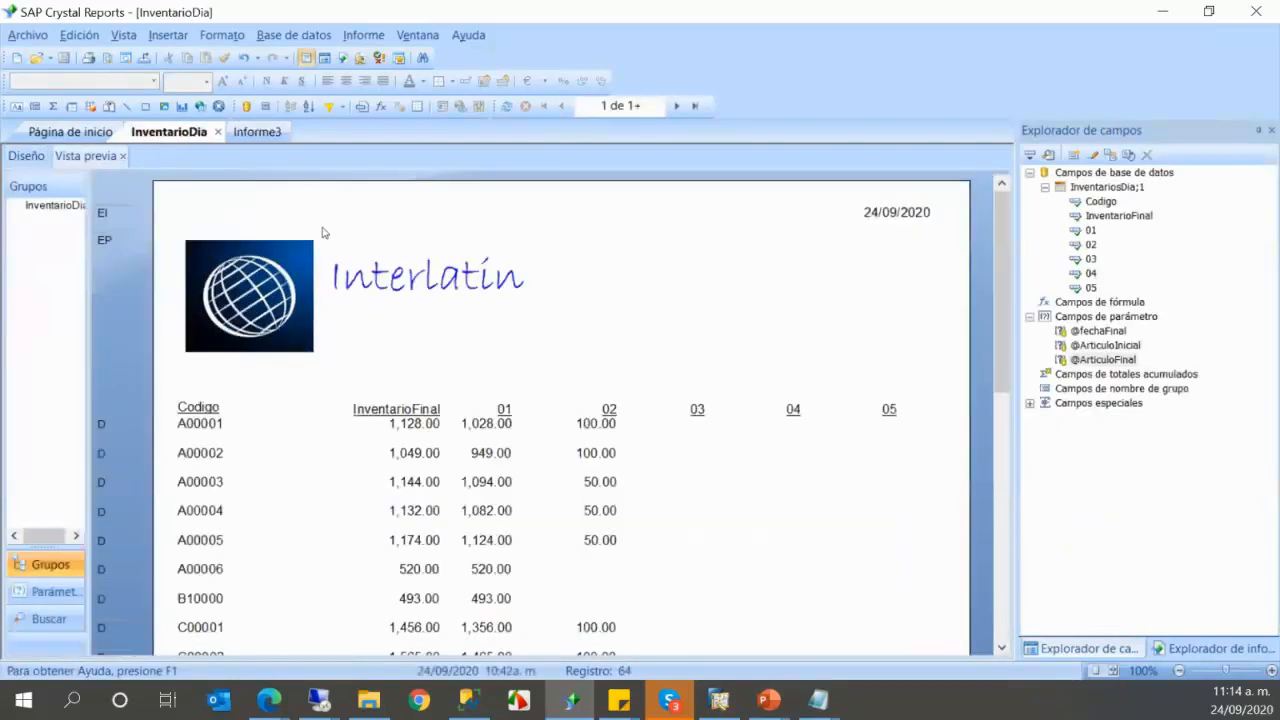
left_click(588, 297)
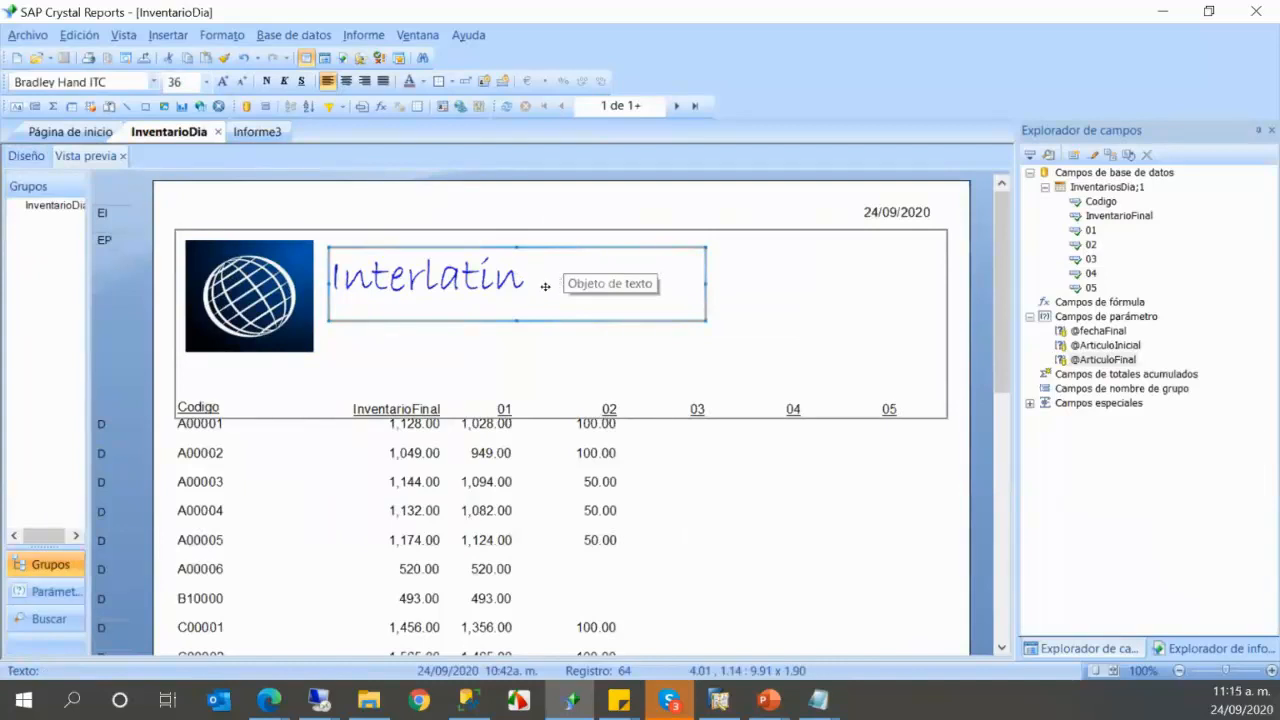
left_click(262, 136)
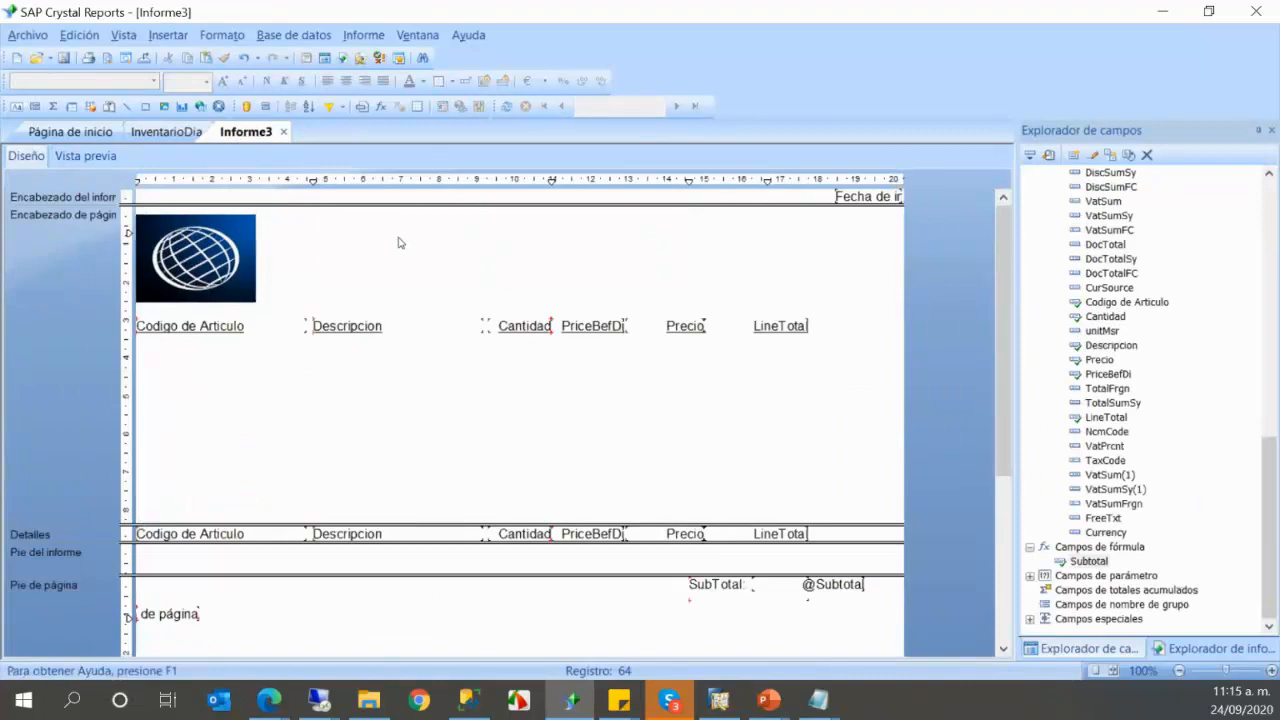
key("ctrl+v")
left_click(284, 225)
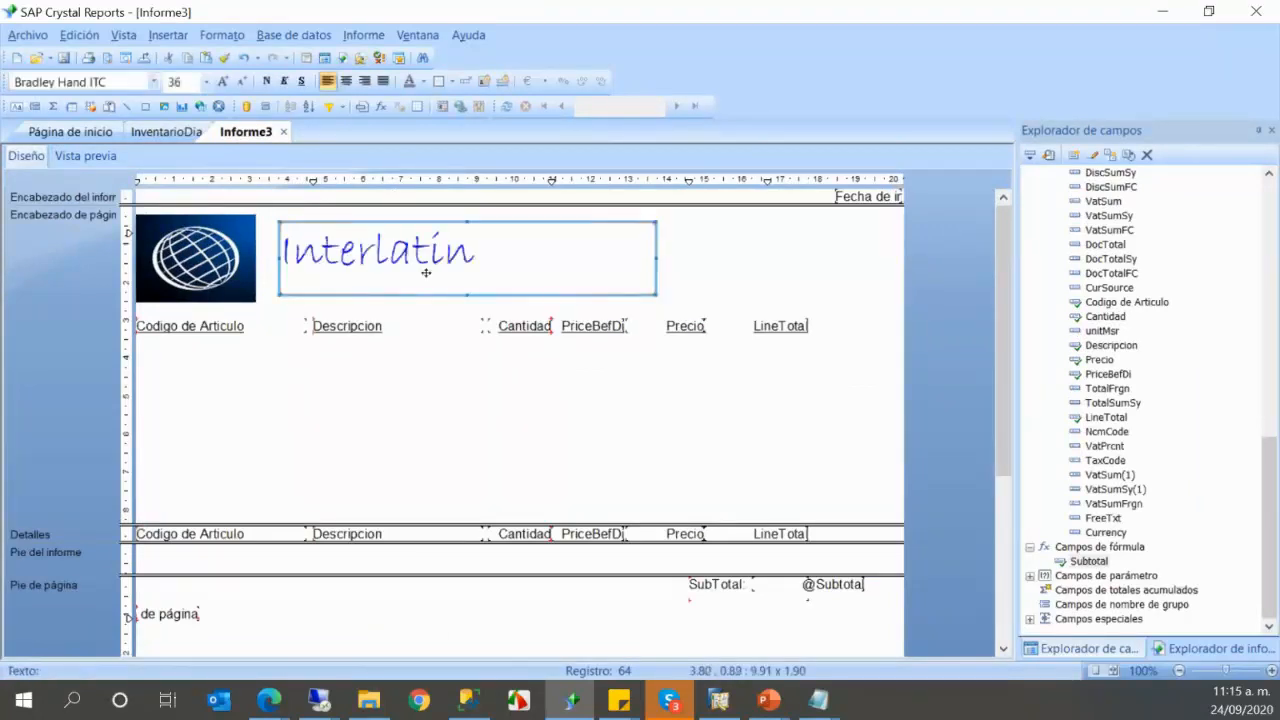
left_click(693, 277)
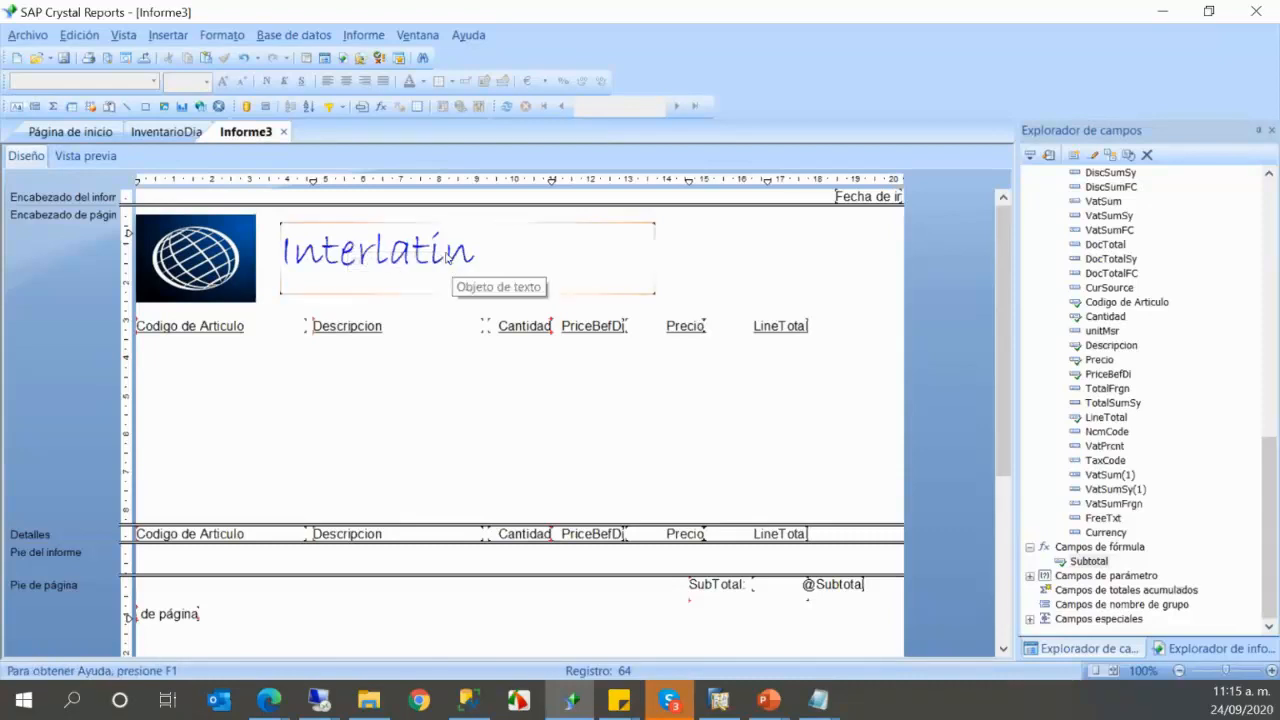
- Open the report's Comando for modification, review its SQL query down to the WHERE clause, and close it without changes
left_click(293, 35)
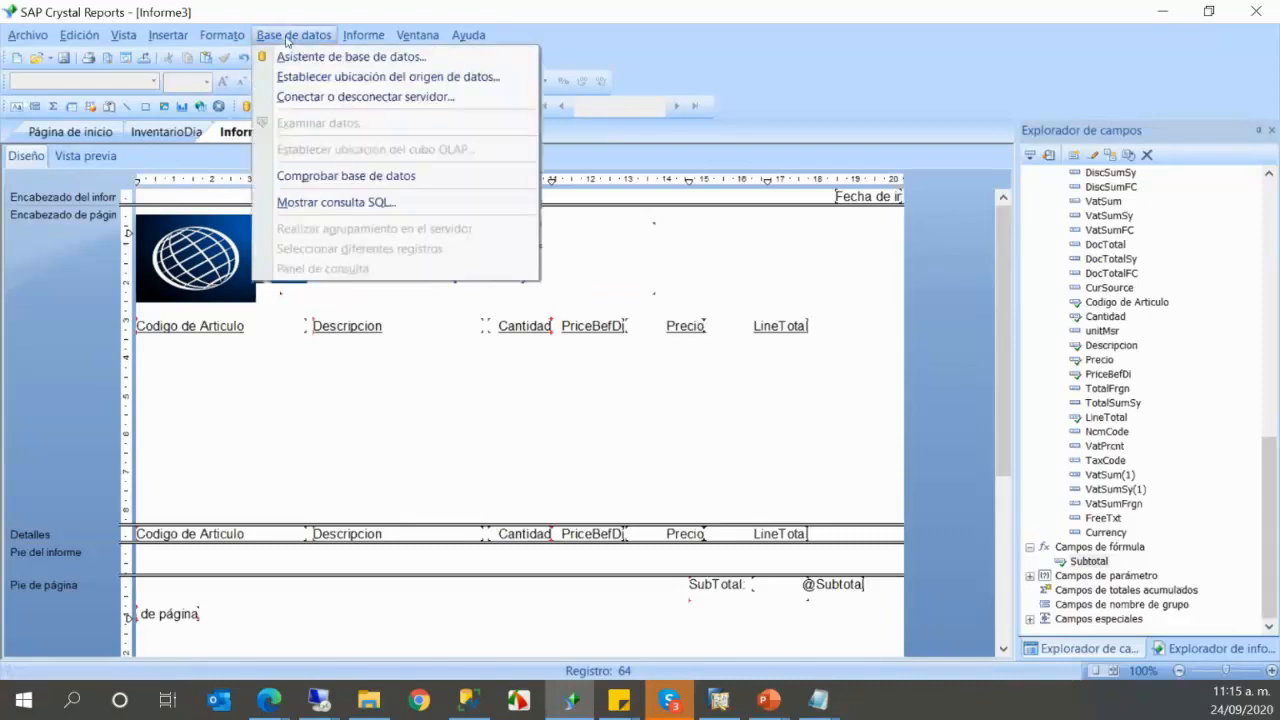
left_click(321, 53)
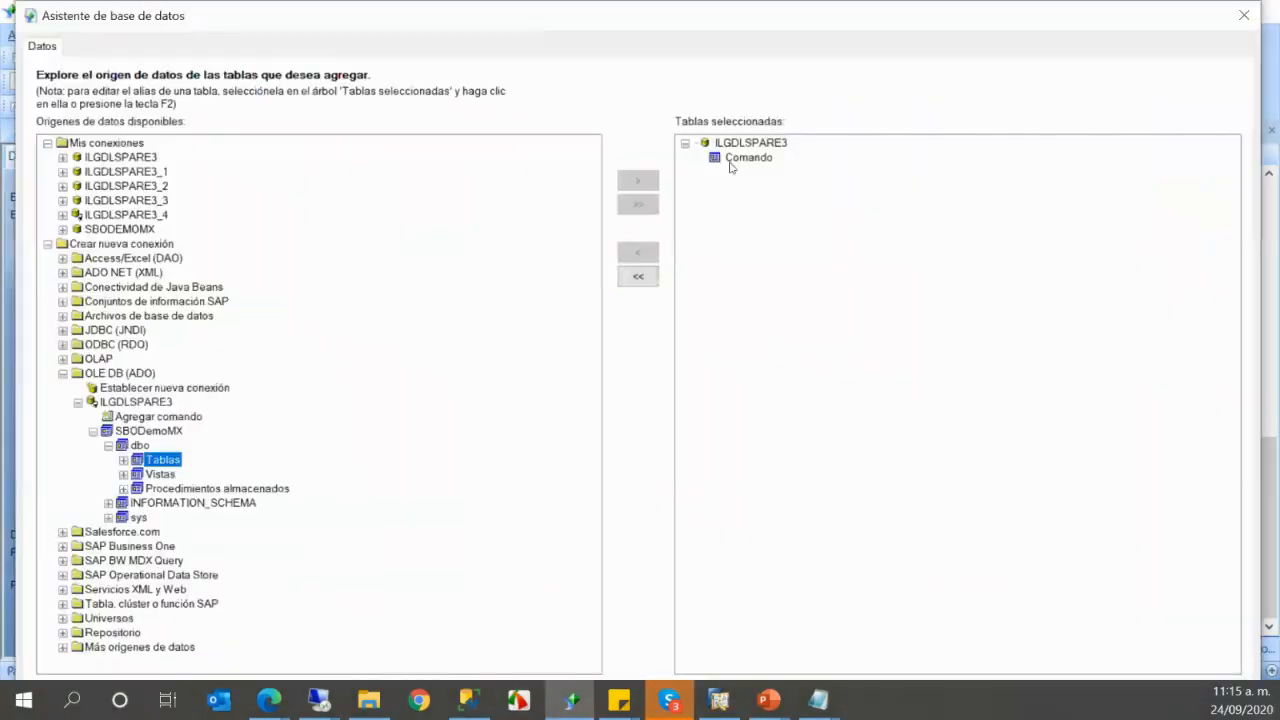
right_click(734, 161)
left_click(764, 170)
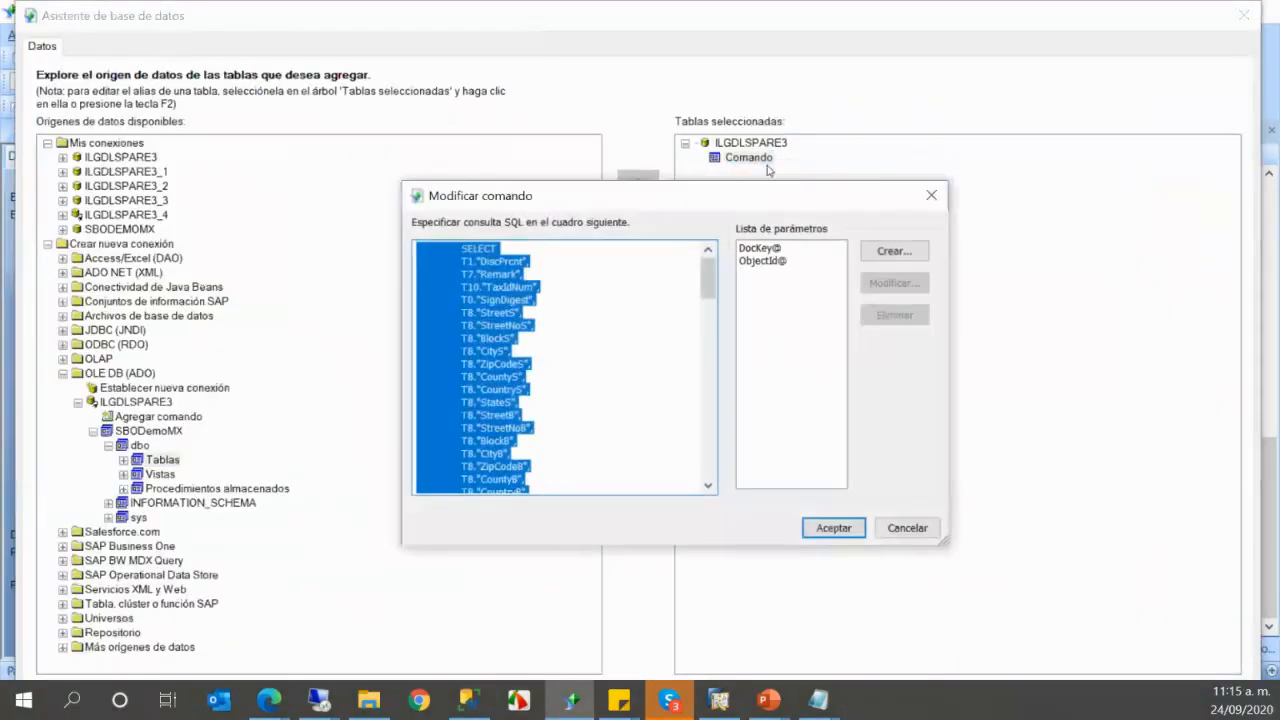
scroll(588, 295, "down", 5)
scroll(588, 295, "down", 10)
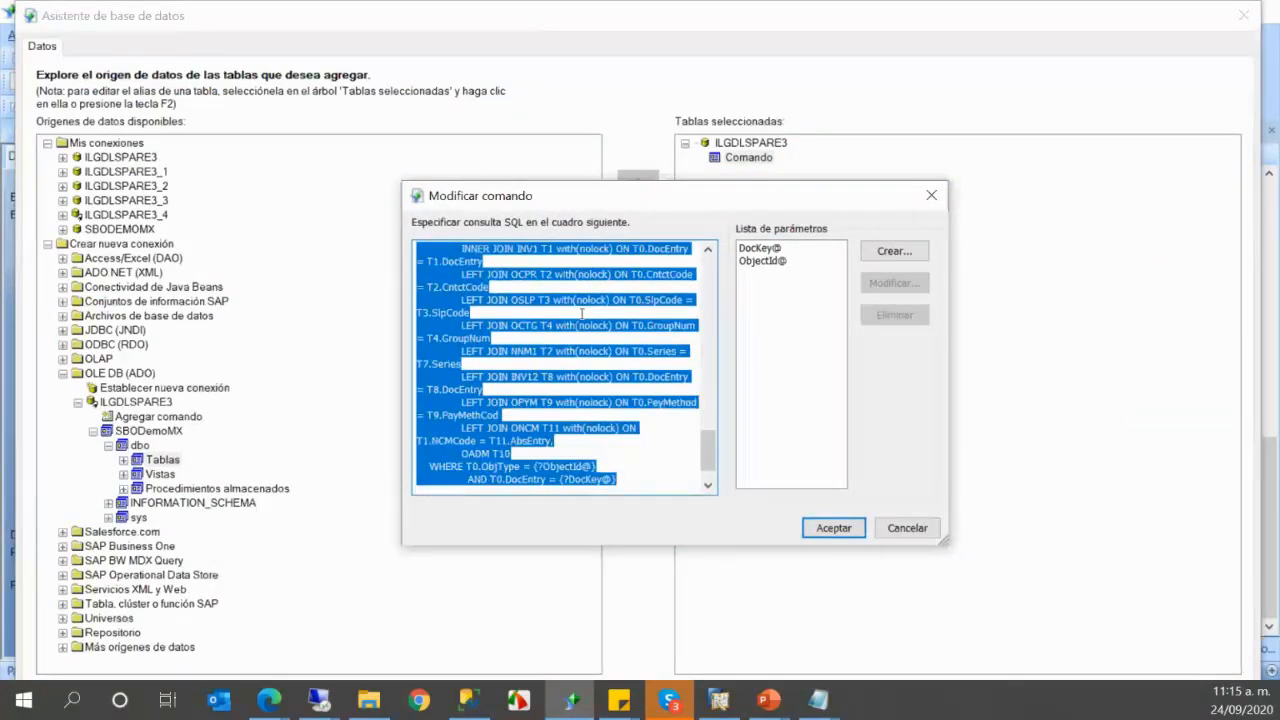
left_click(930, 200)
left_click(1243, 15)
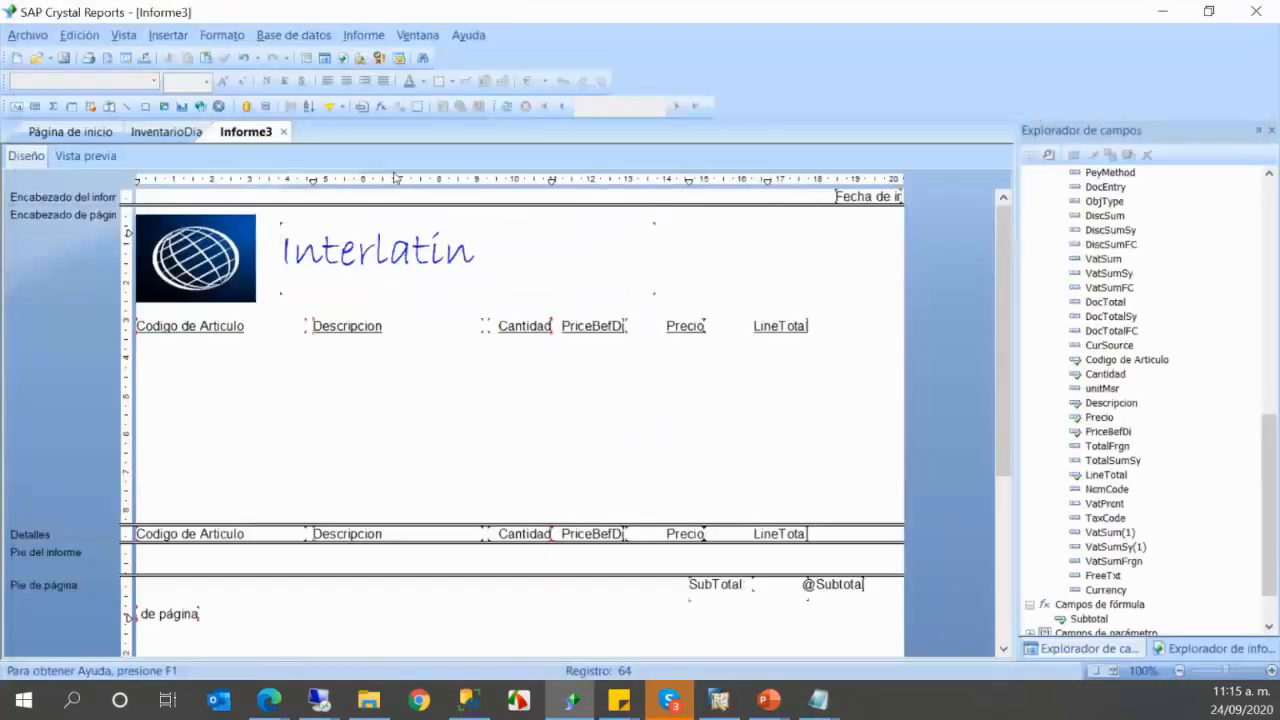
- Go through the column headings in the page header one by one, ending with LineTotal
left_click(385, 328)
left_click(271, 333)
left_click(525, 326)
left_click(594, 326)
left_click(662, 330)
left_click(755, 327)
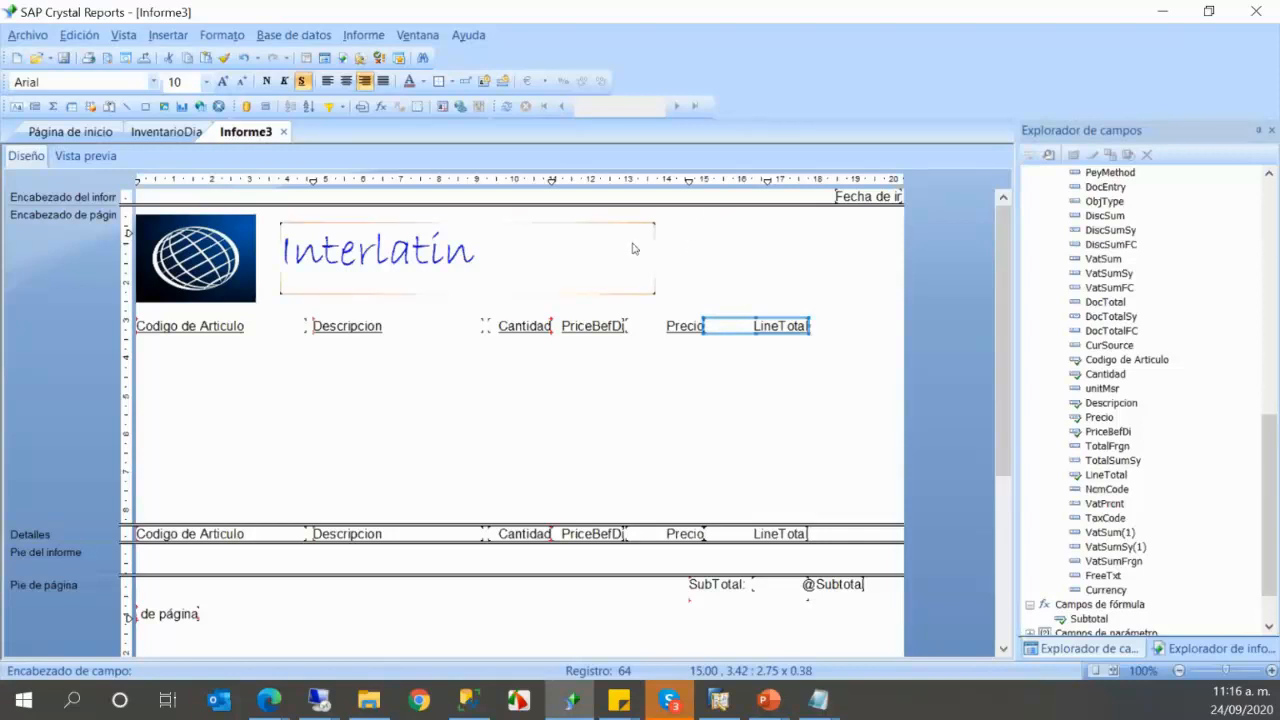
left_click(153, 133)
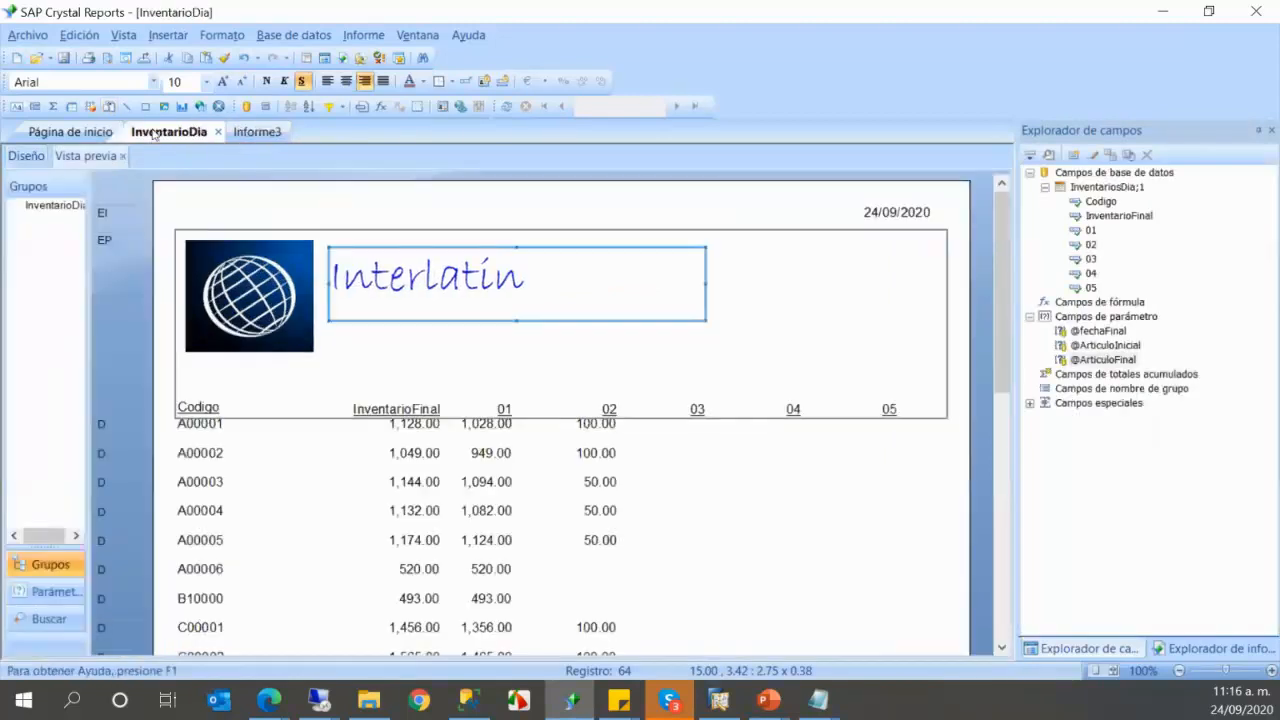
left_click(258, 134)
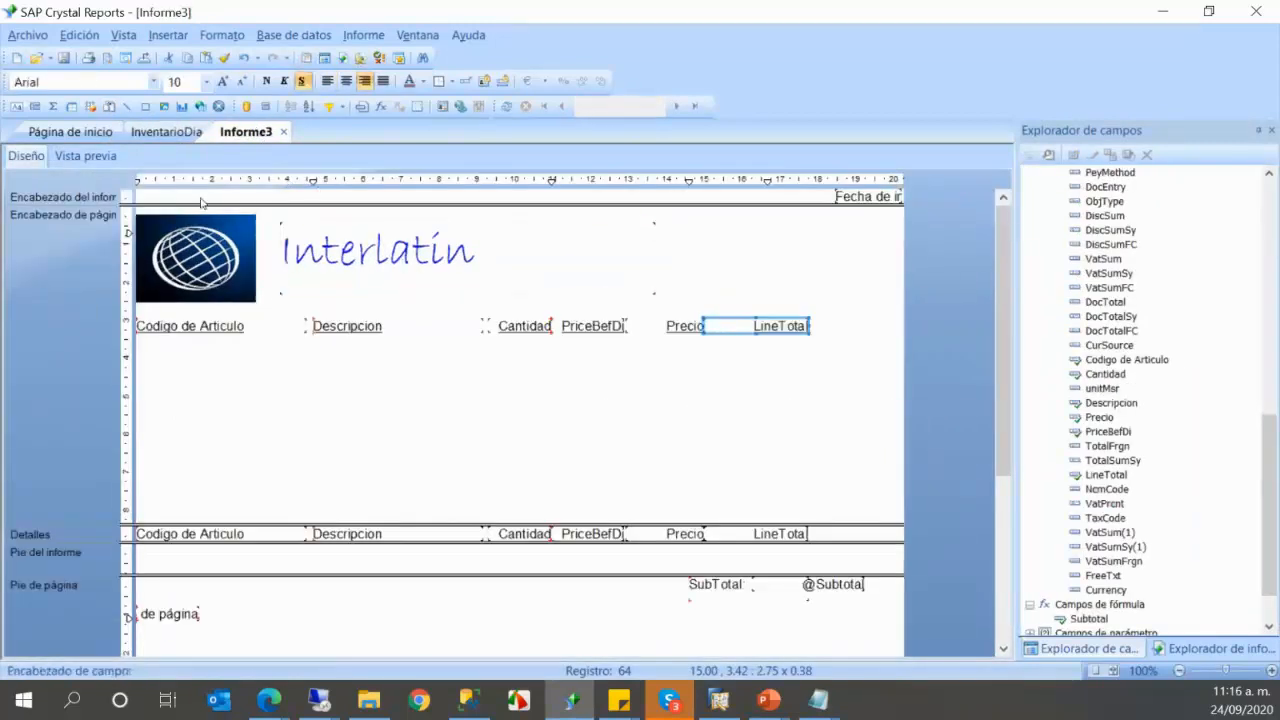
right_click(82, 364)
key("Escape")
left_click(309, 387)
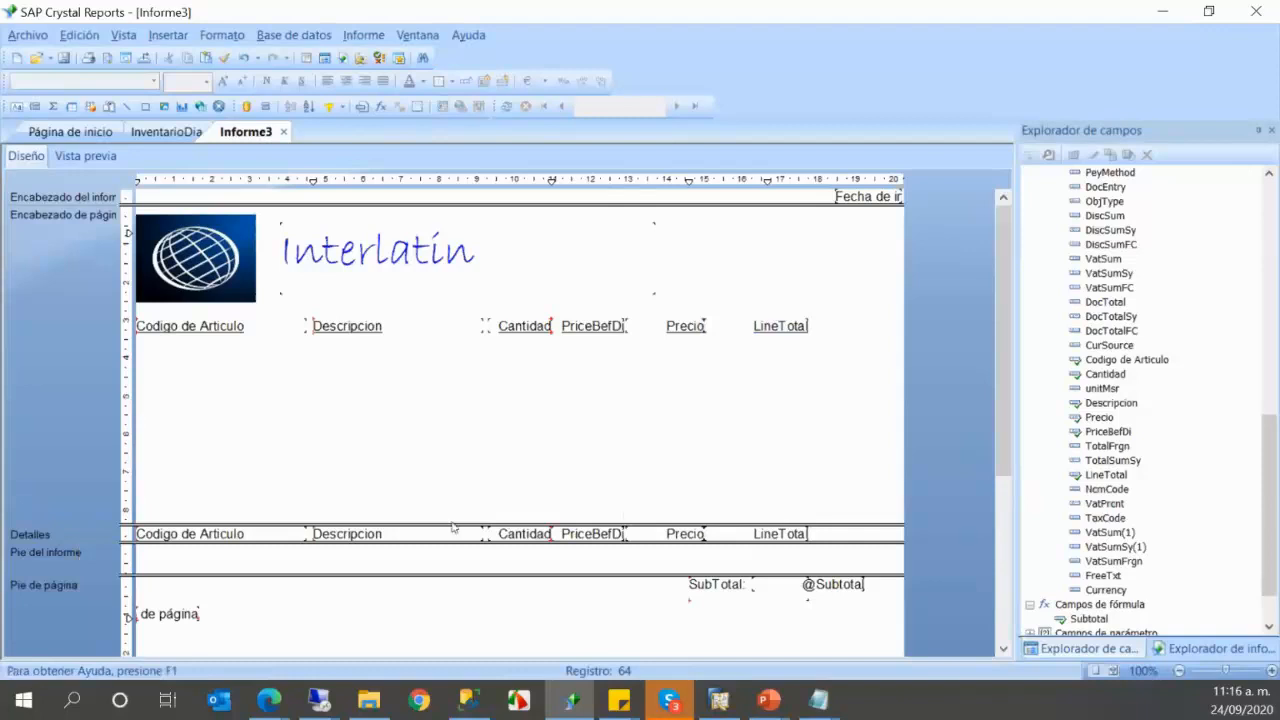
- Shorten the page header to end just below the column headings and make the Details section slightly taller
left_click_drag(450, 524, 438, 392)
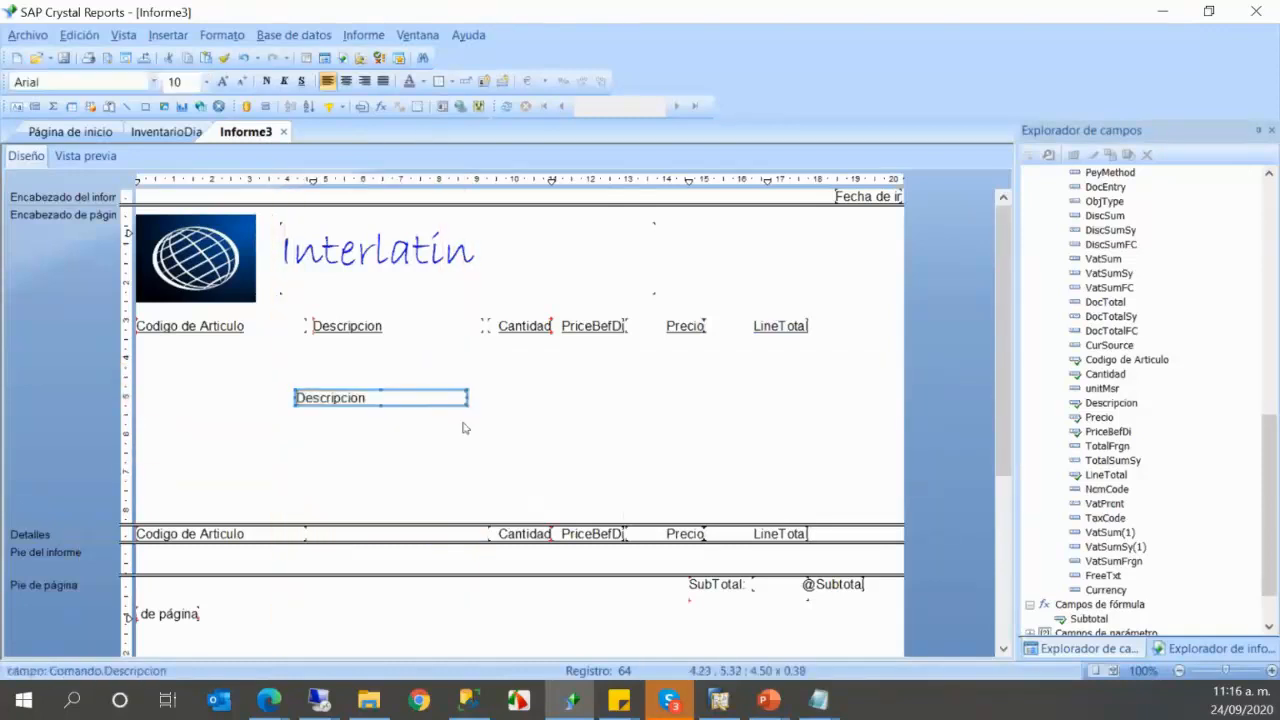
key("ctrl+z")
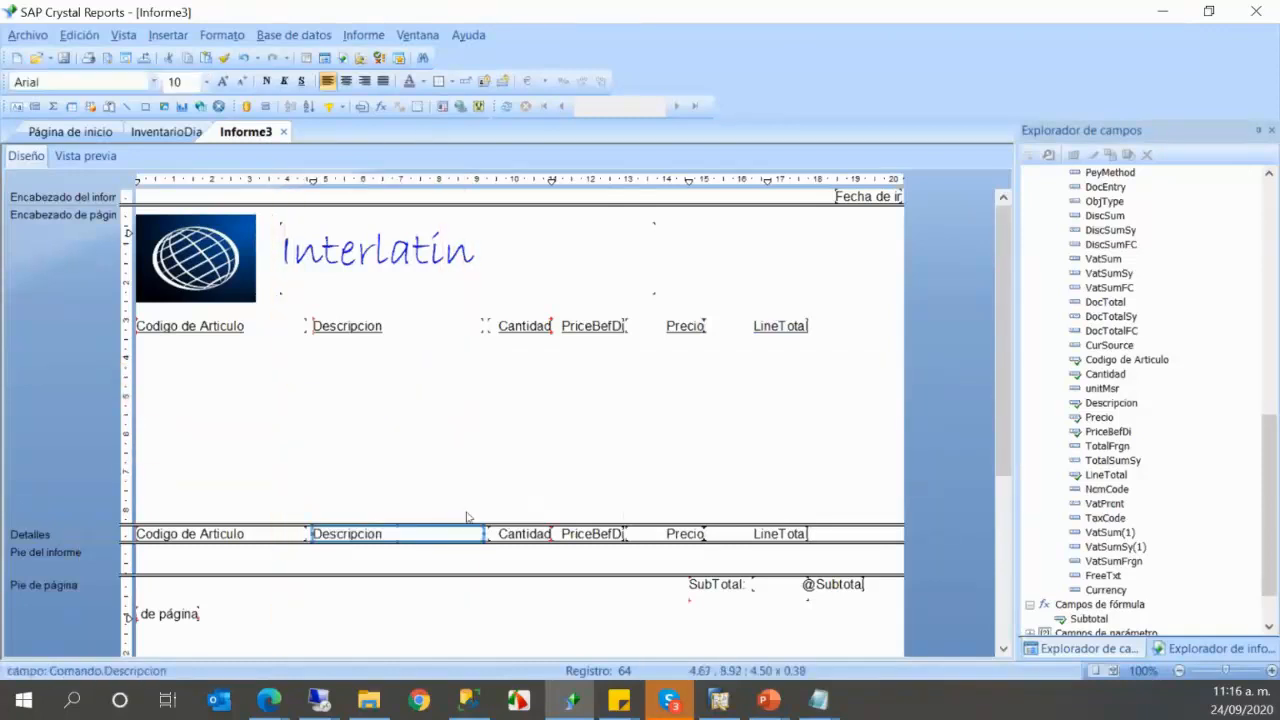
left_click_drag(491, 523, 491, 358)
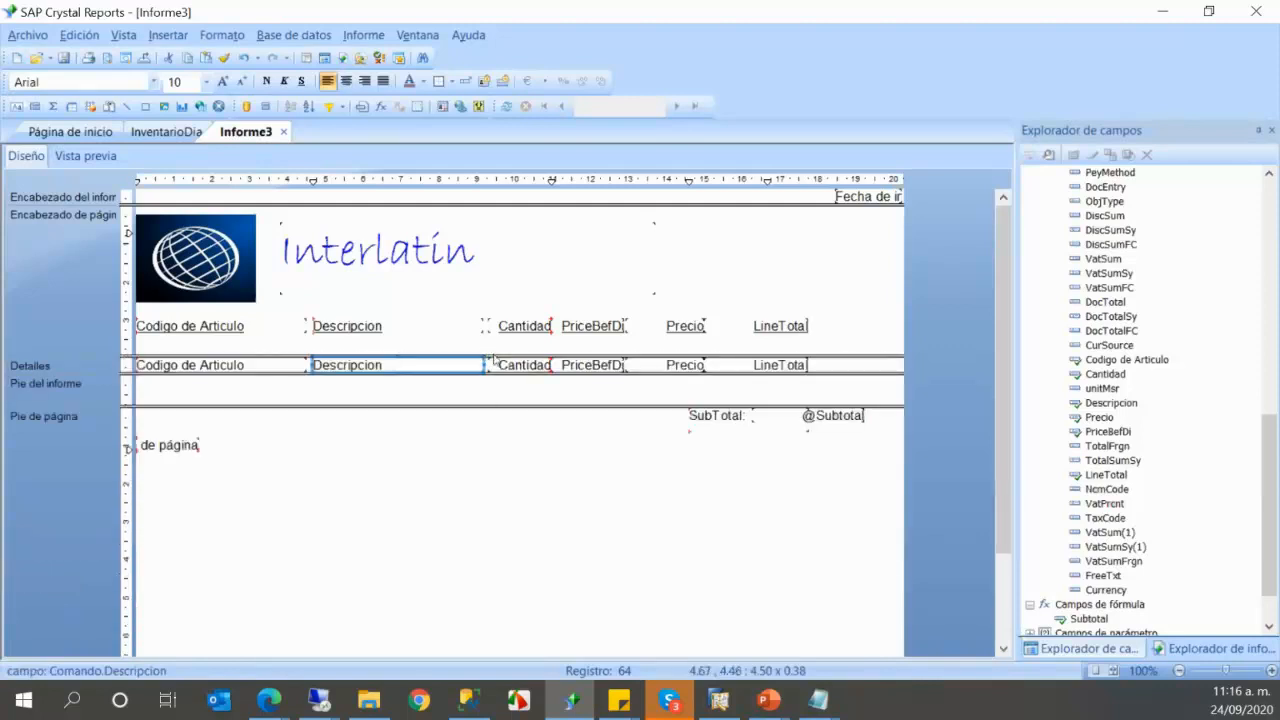
left_click(92, 157)
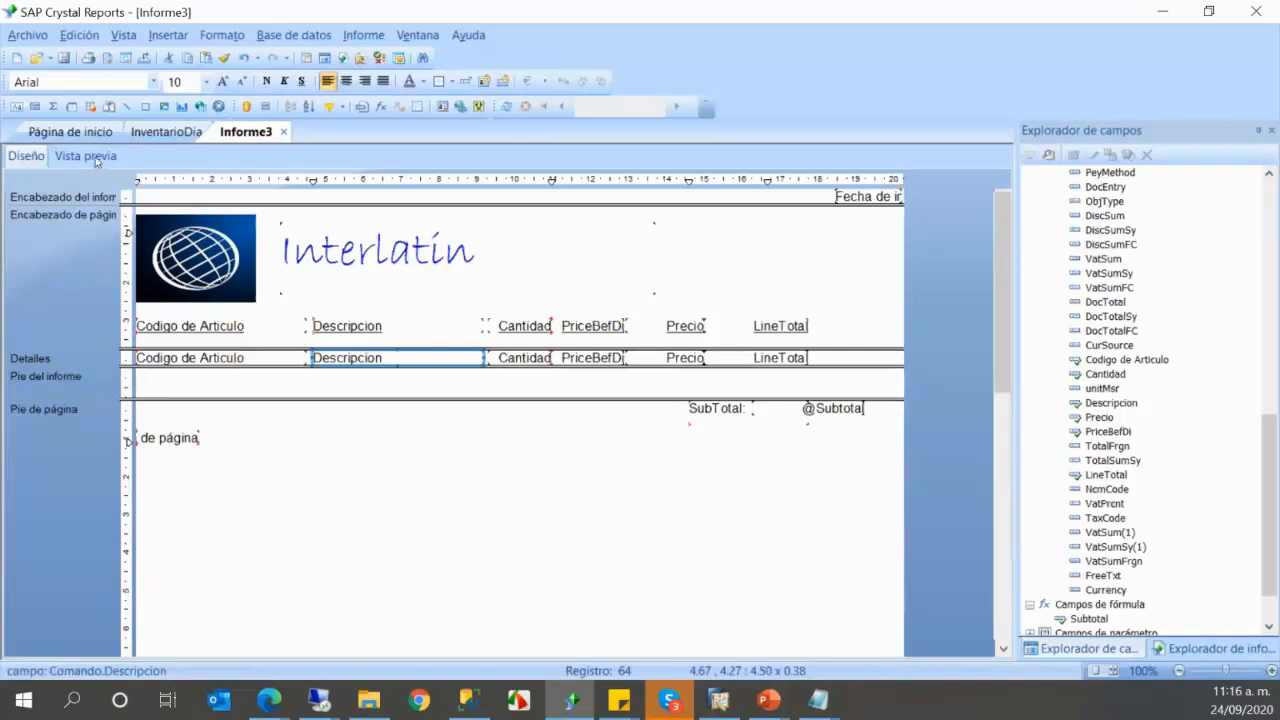
left_click(22, 159)
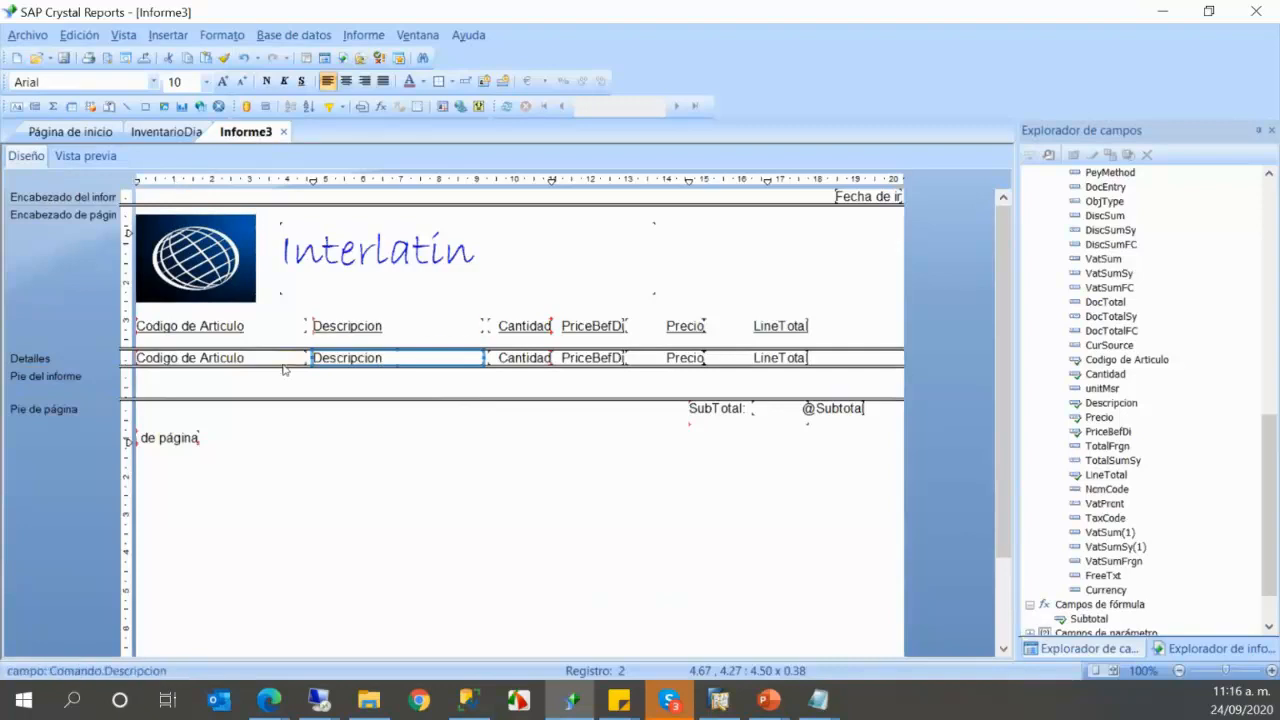
left_click_drag(284, 369, 294, 379)
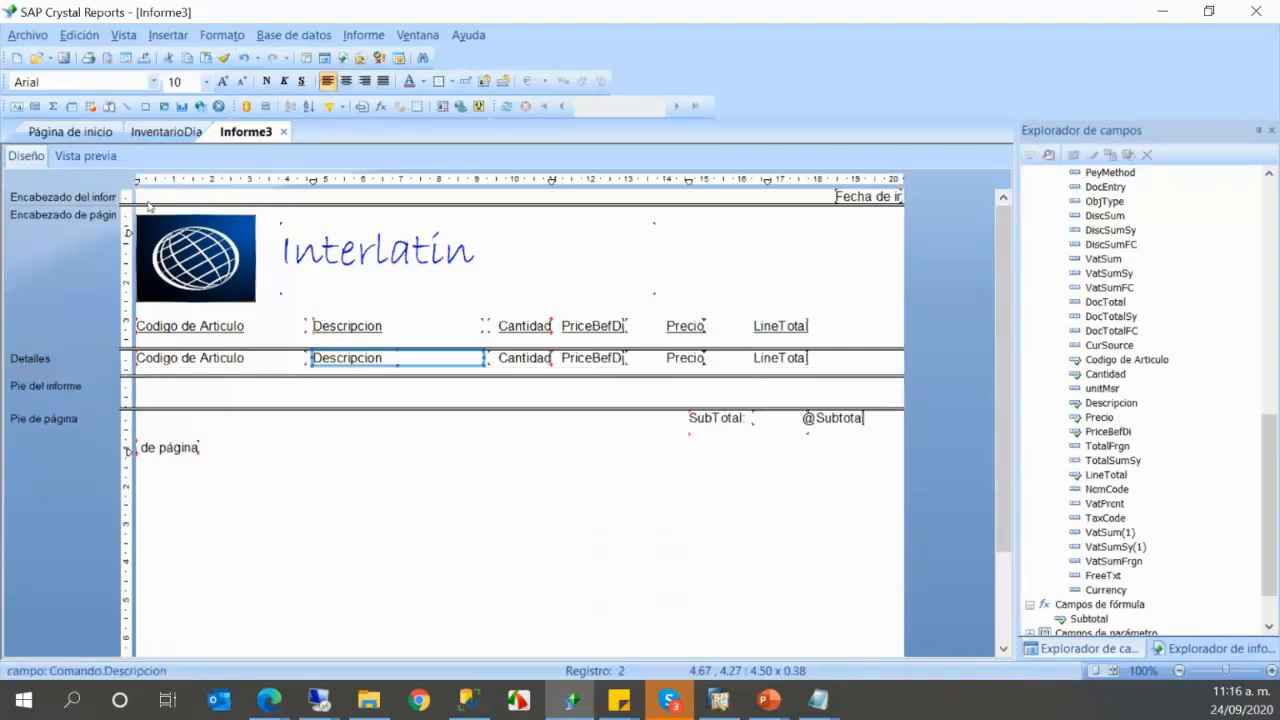
- Preview the report and check the header logo and title, the item line spacing and the footer subtotal
left_click(89, 158)
left_click(498, 488)
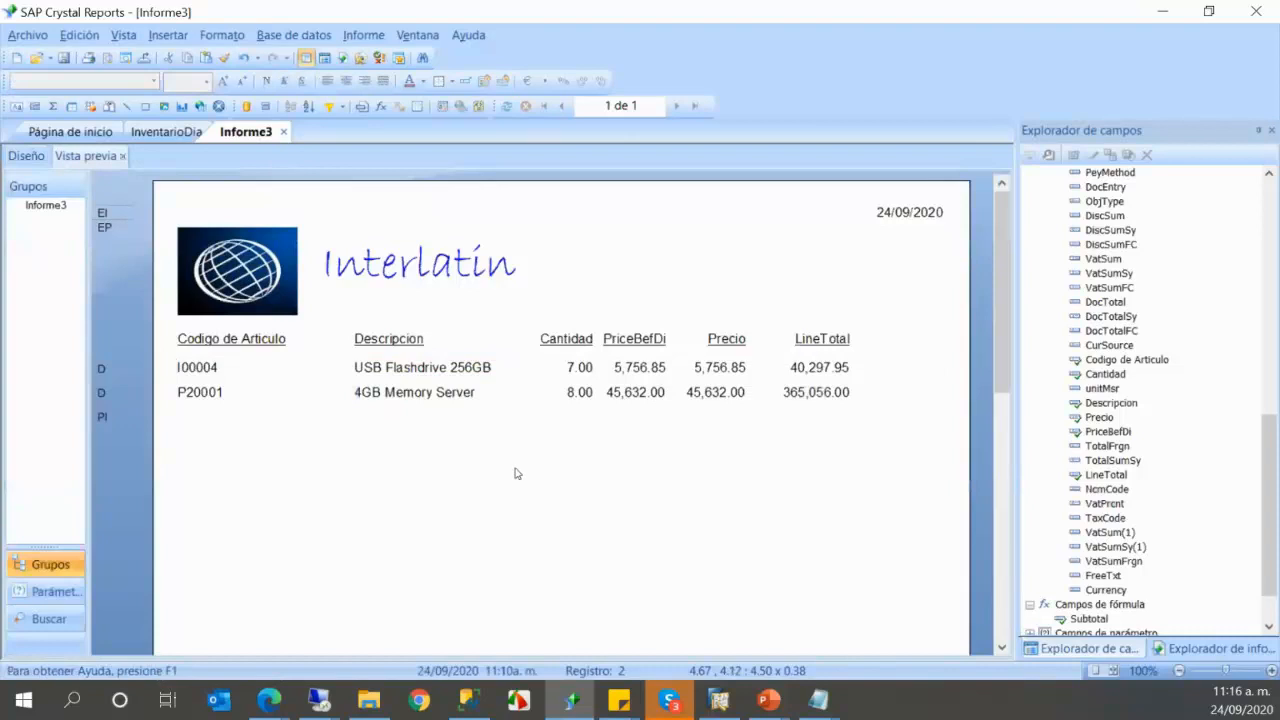
scroll(492, 427, "down", 3)
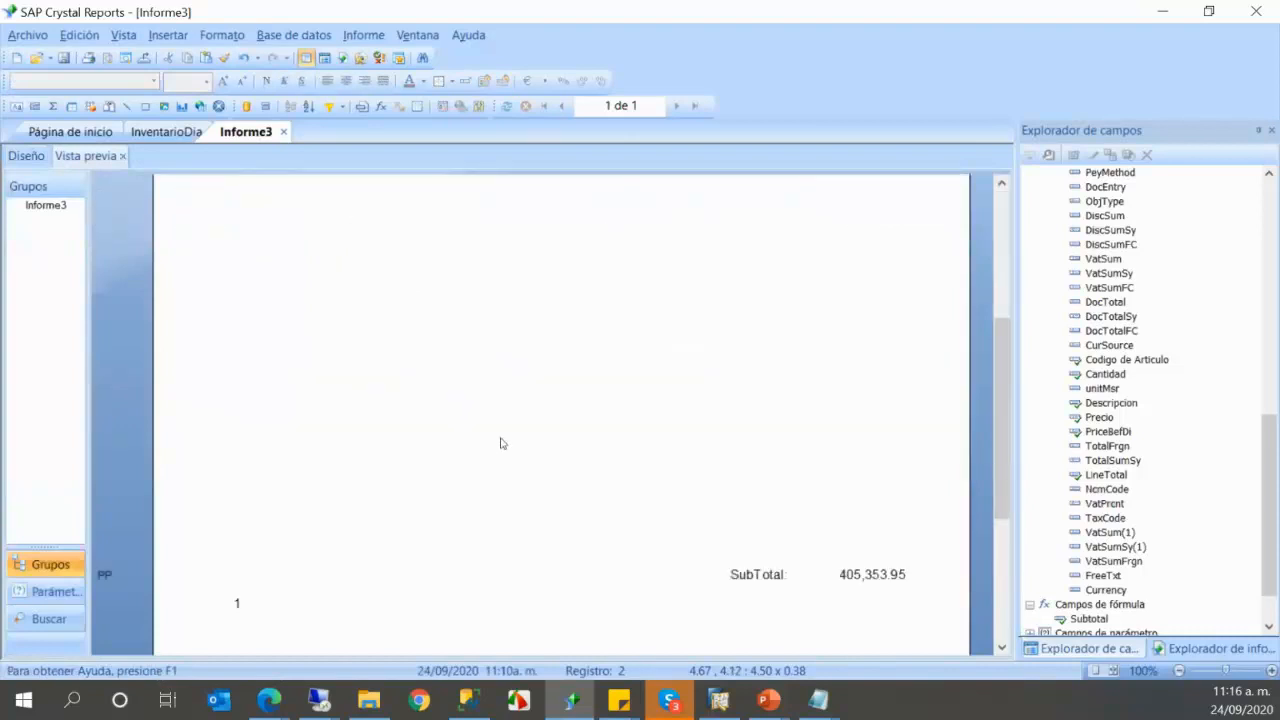
scroll(503, 440, "up", 3)
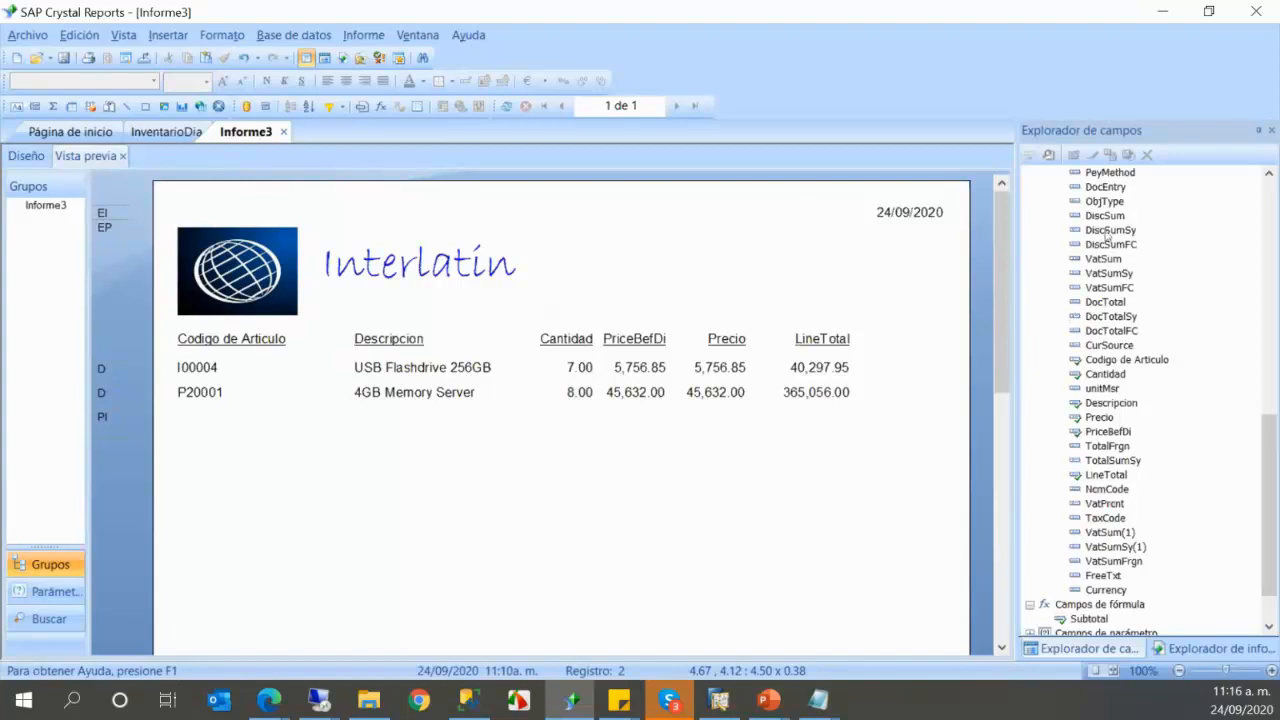
- Place the CardCode and CardName fields one above the other in the page header, beneath the date
scroll(1108, 235, "up", 15)
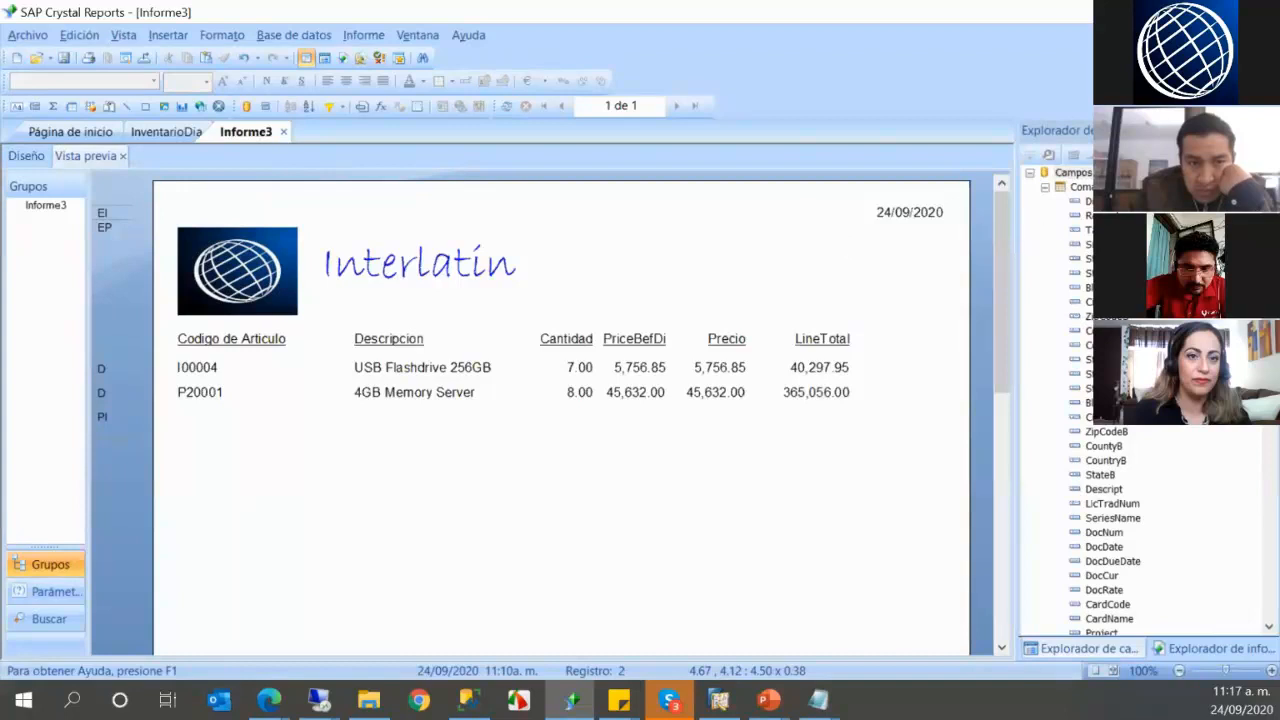
scroll(1140, 460, "down", 2)
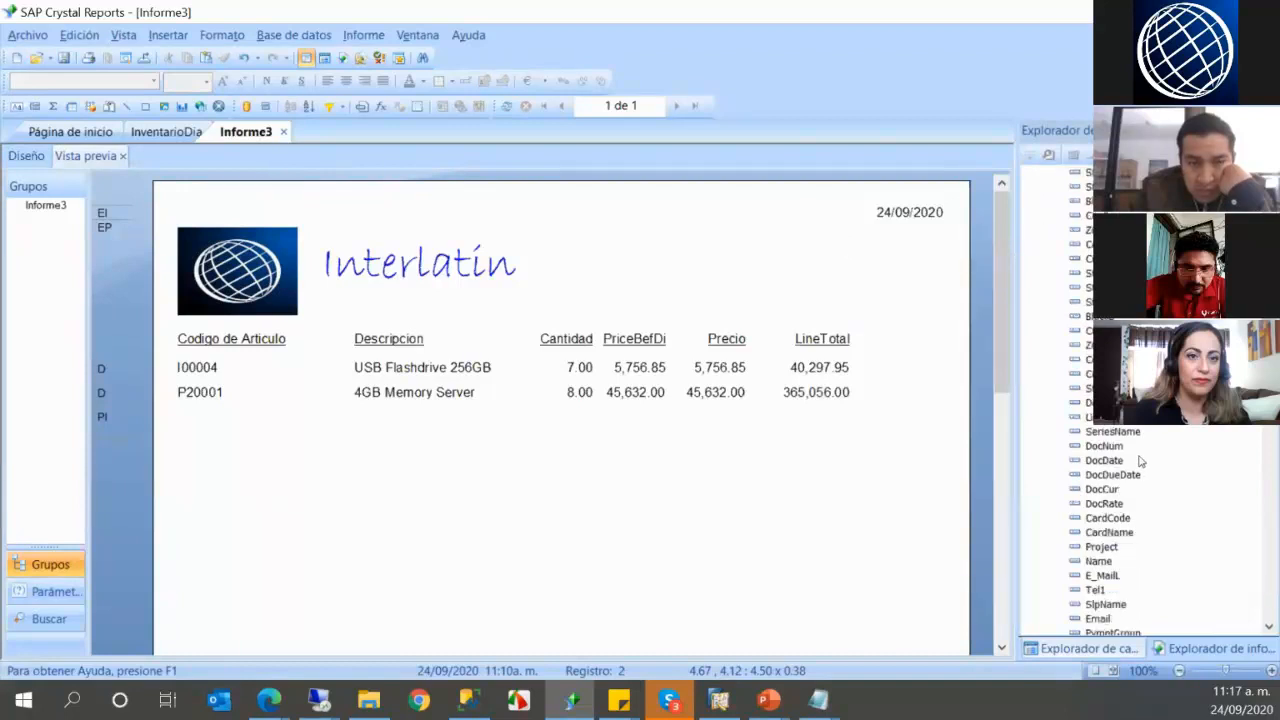
left_click_drag(1143, 520, 847, 272)
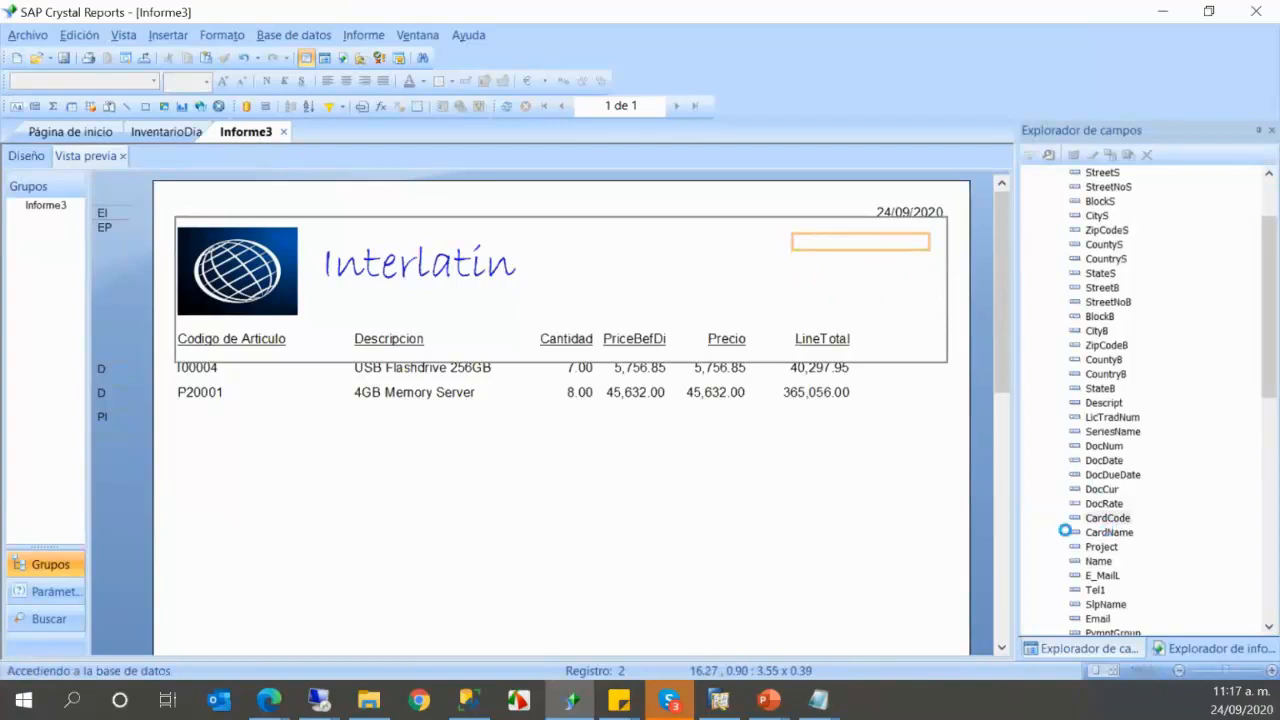
left_click_drag(1106, 534, 795, 268)
left_click(867, 292)
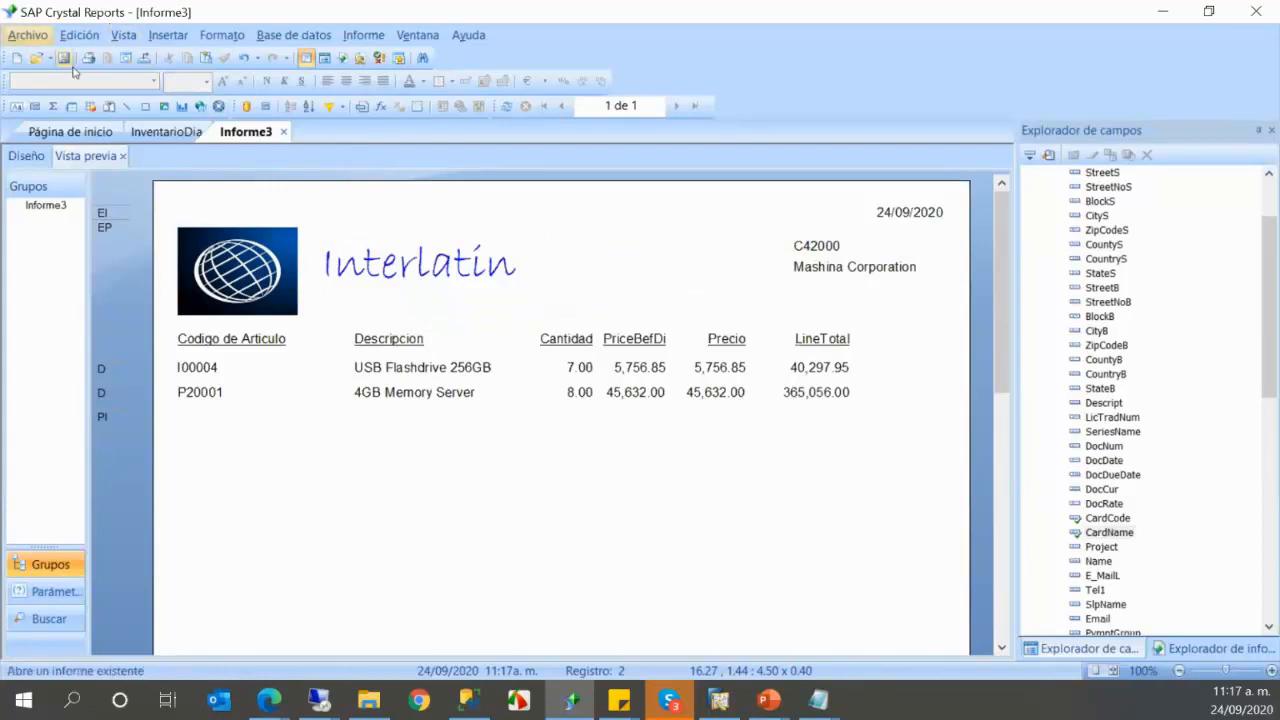
- Save the report as FacturaMuestra in the Webex Crystal reports folder
left_click(28, 35)
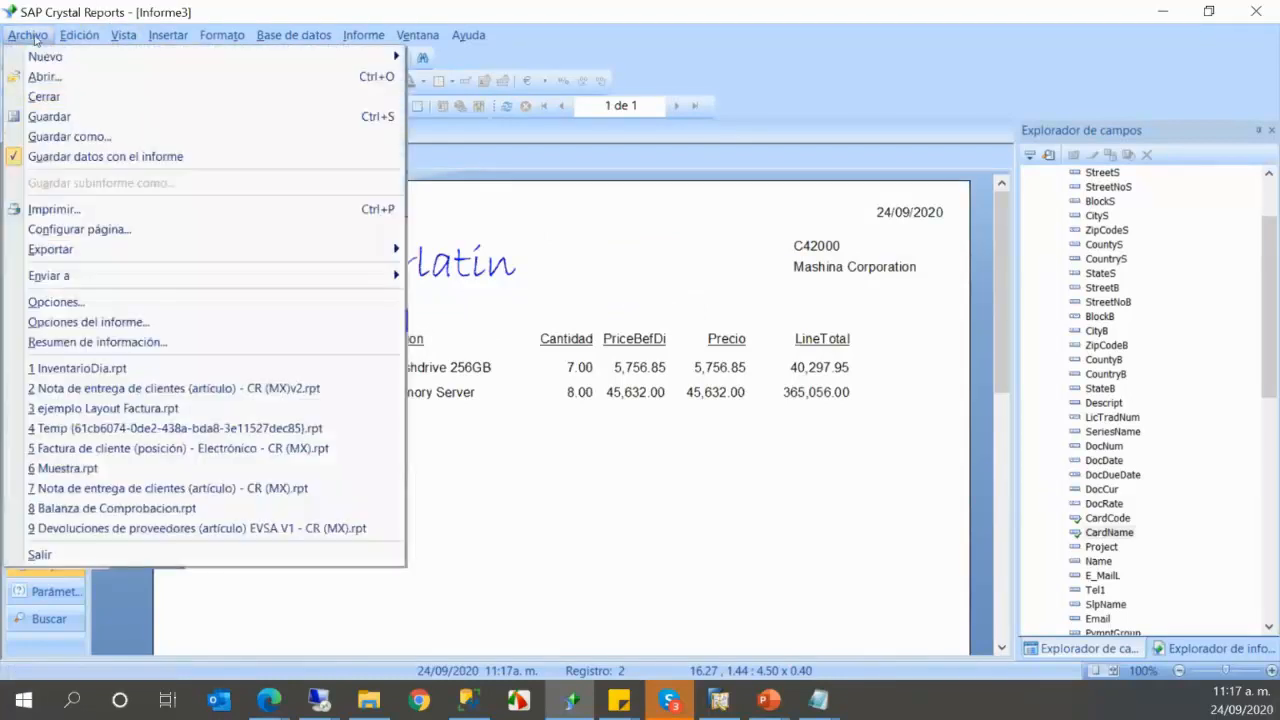
left_click(84, 145)
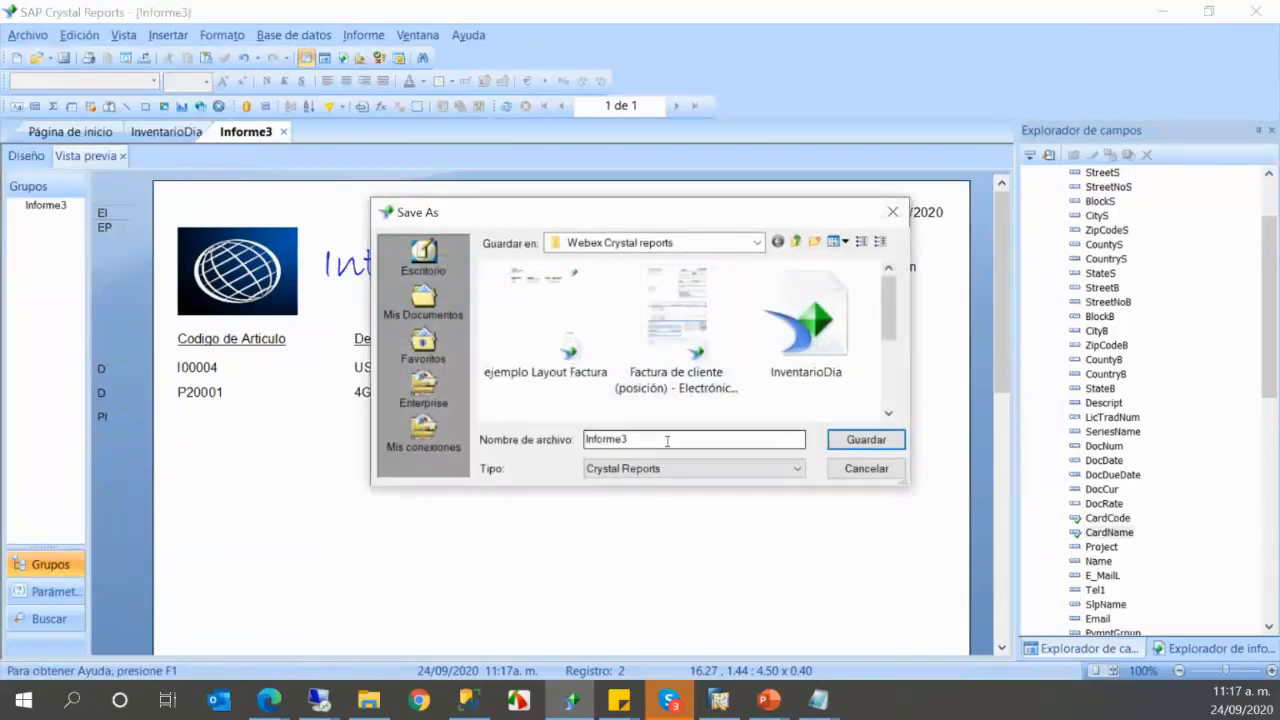
left_click_drag(622, 439, 582, 438)
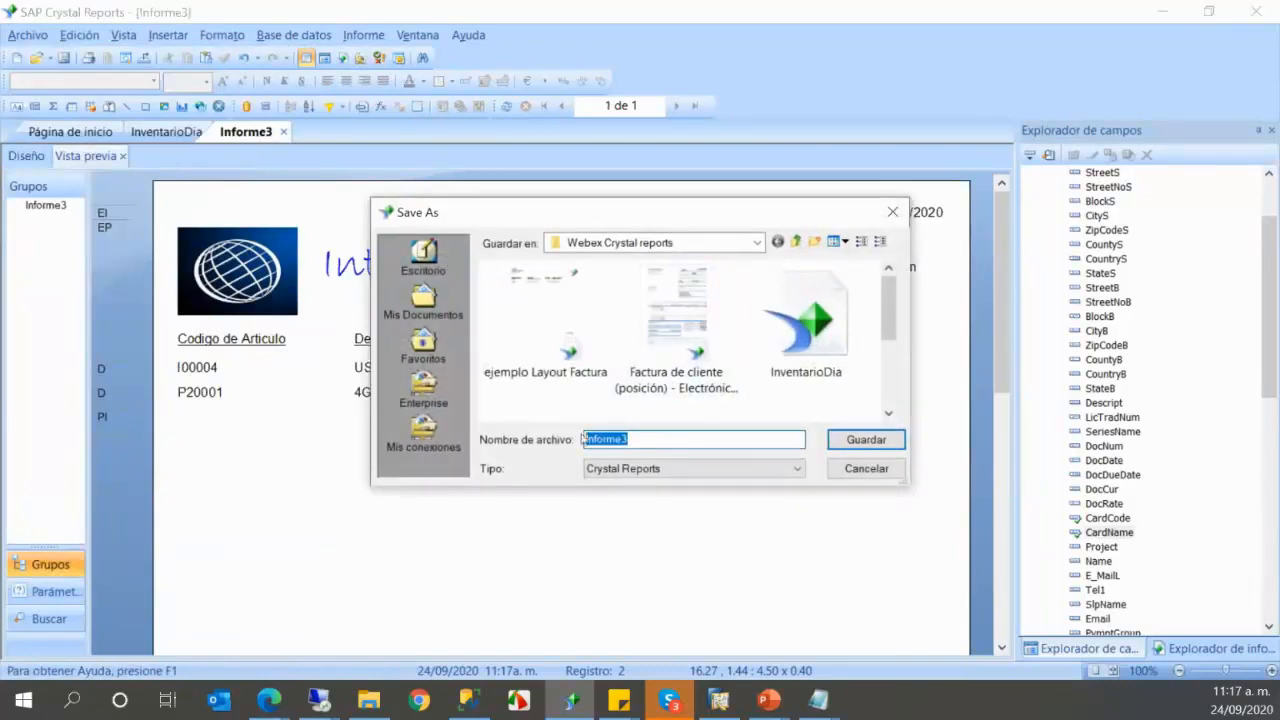
type("Fac")
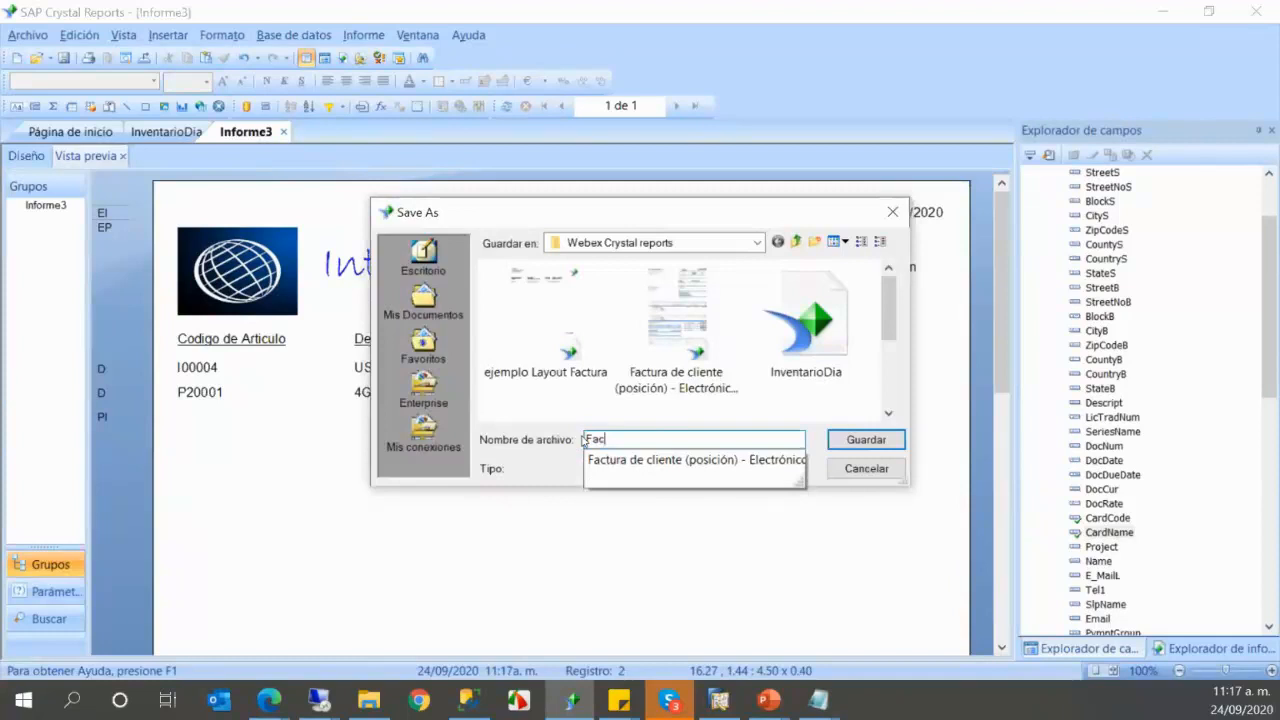
type("turaMuest")
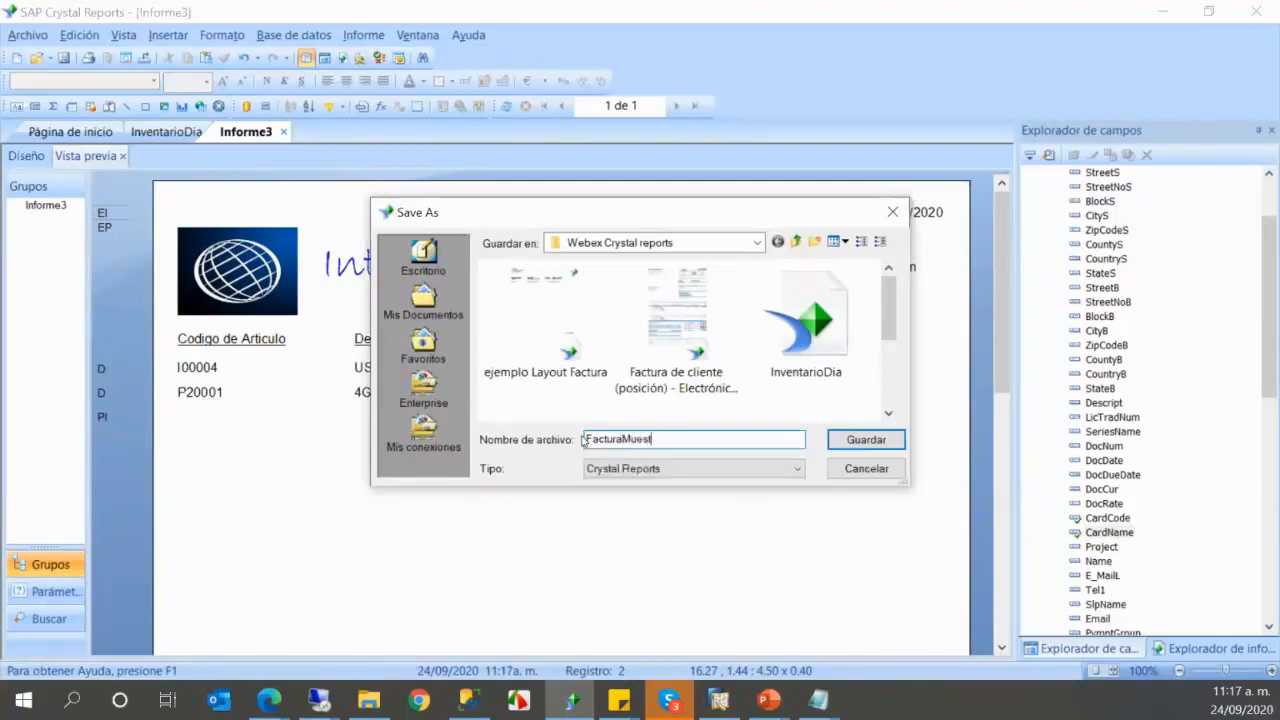
left_click(862, 445)
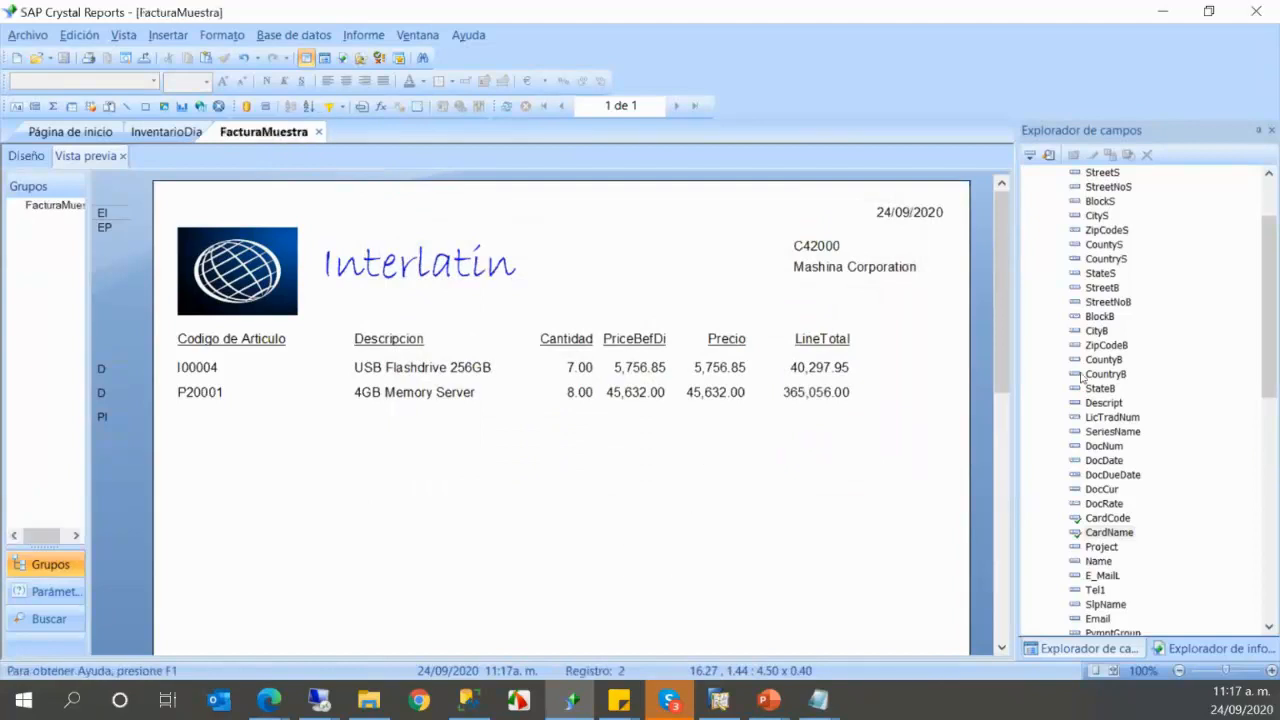
- Collapse the Comando field list and expand the parameter fields to check the report's parameters
scroll(1081, 375, "up", 10)
left_click(1045, 187)
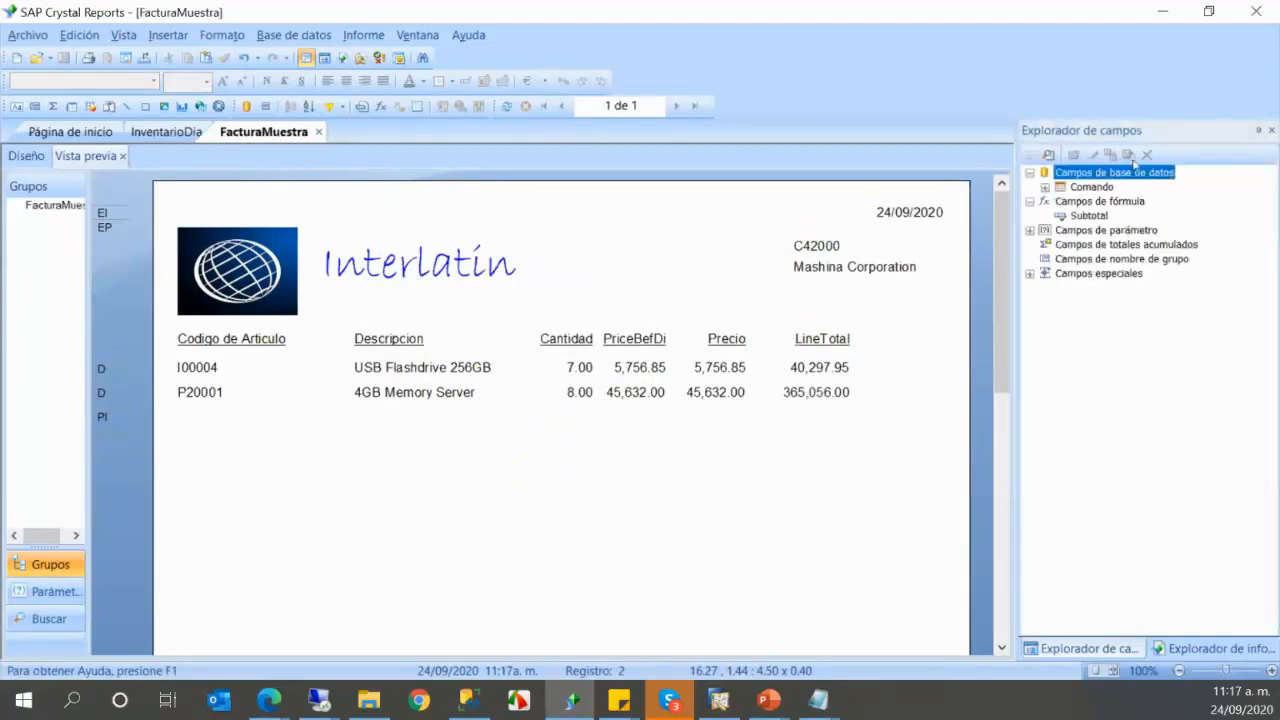
left_click(1031, 231)
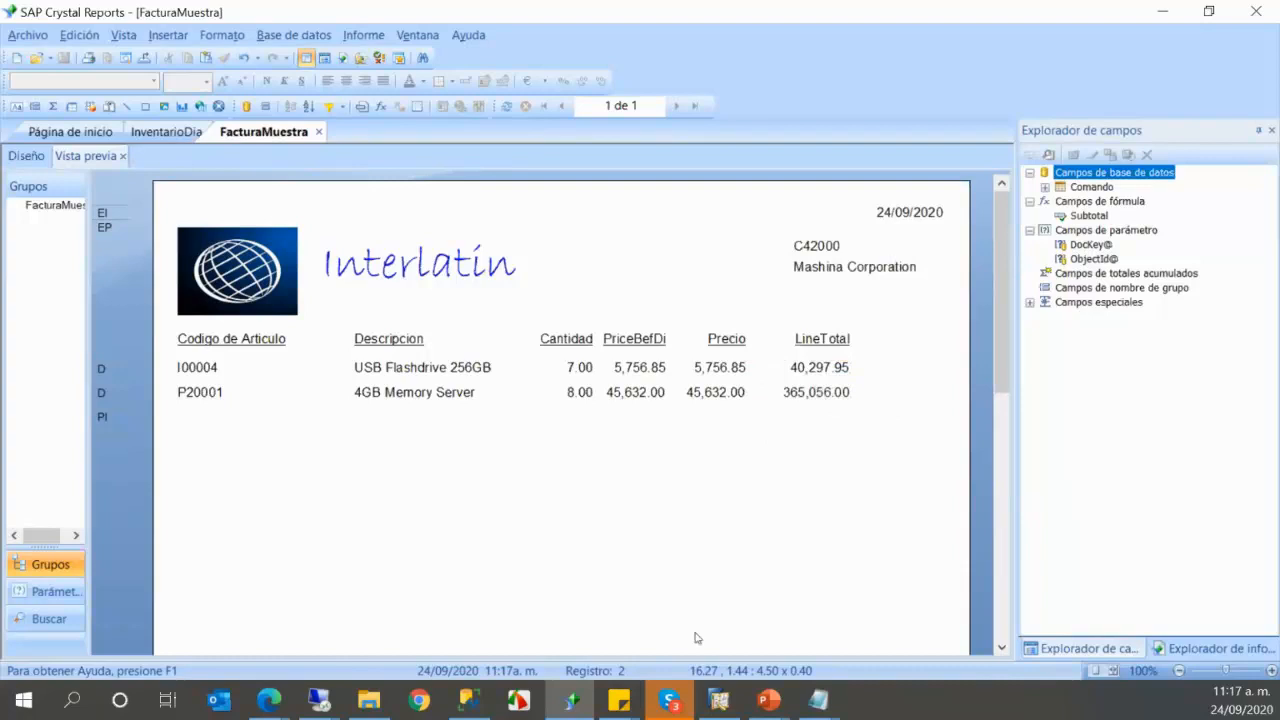
- Switch to SAP Business One and open layout management for the open customer invoice's document type, Factura deudores (artículos)
mouse_move(719, 702)
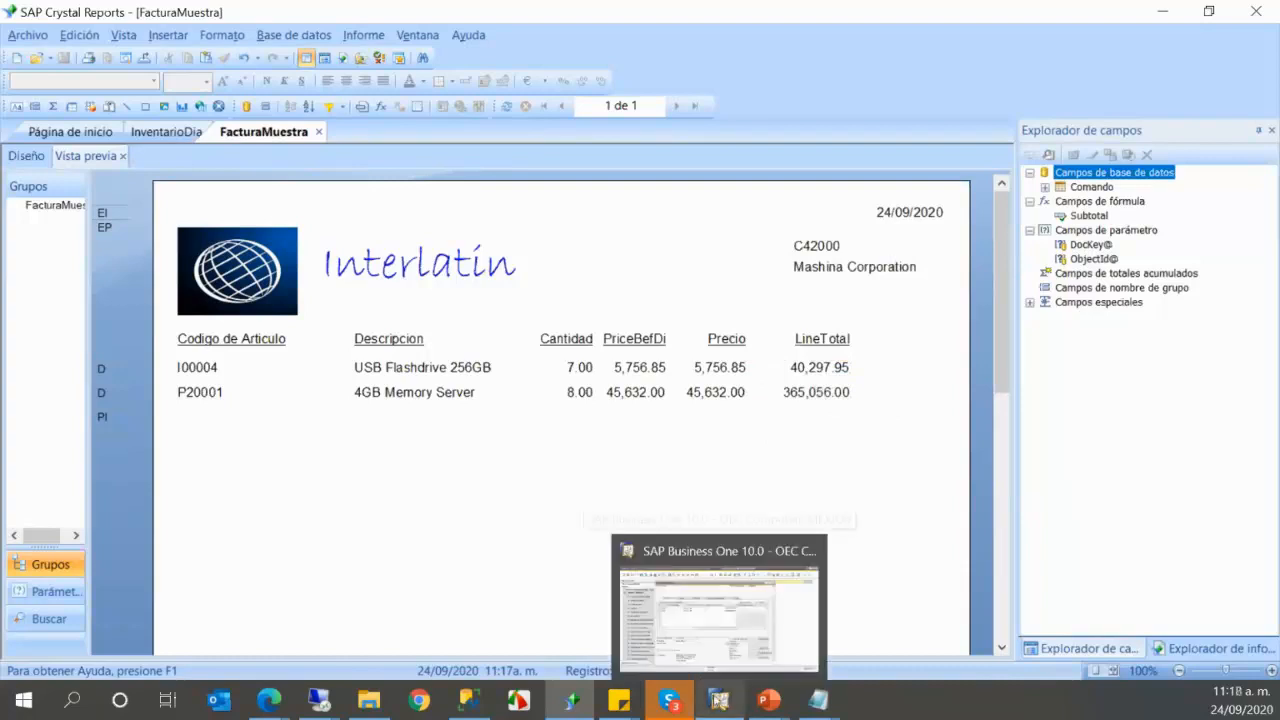
left_click(719, 610)
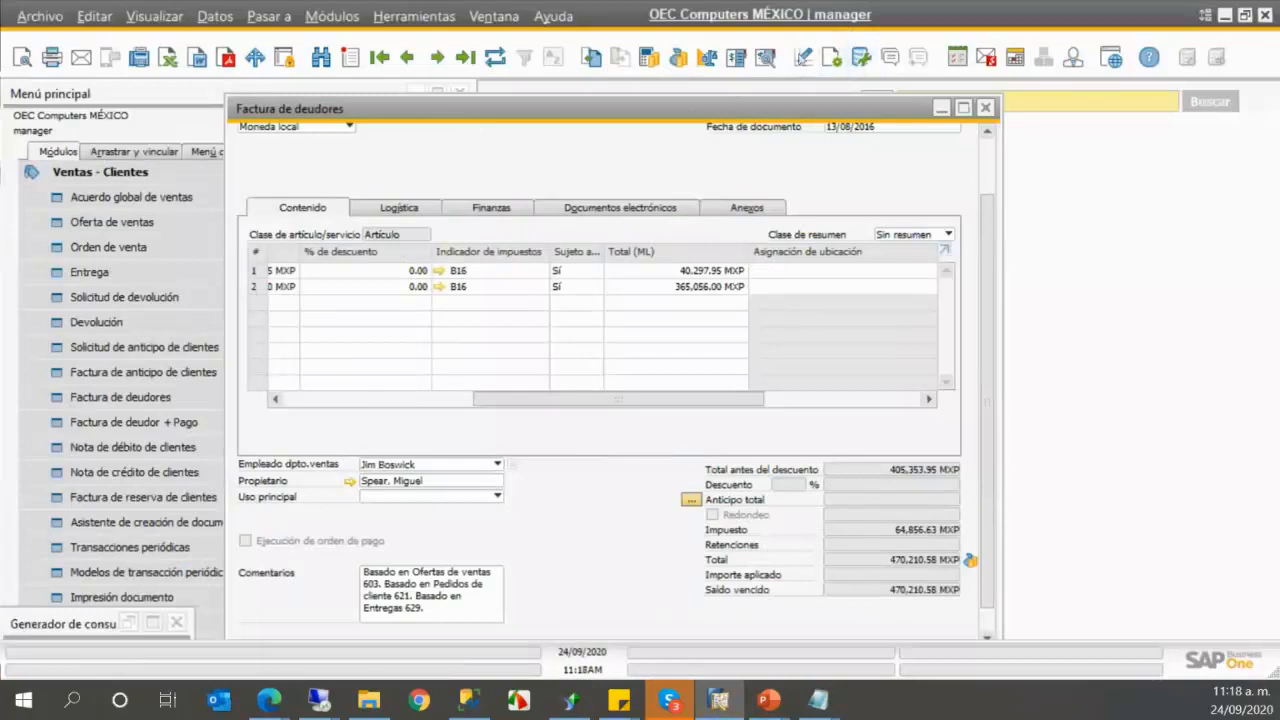
left_click(805, 57)
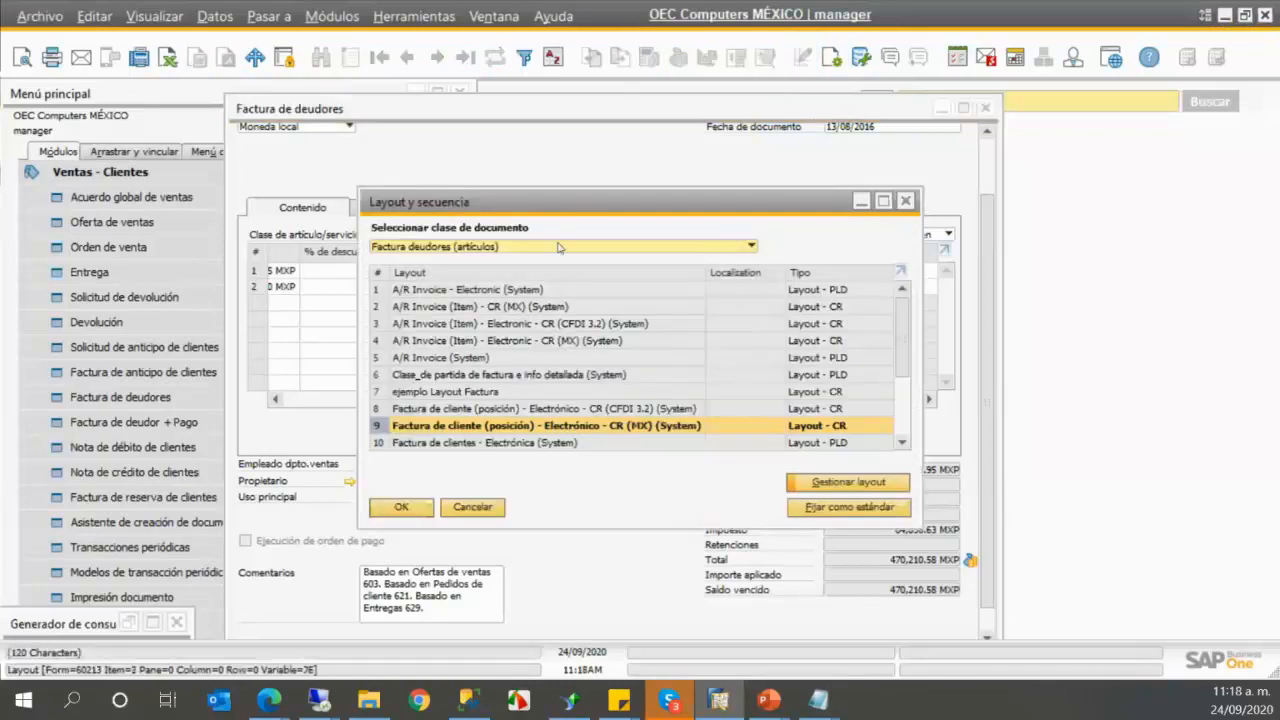
left_click(828, 488)
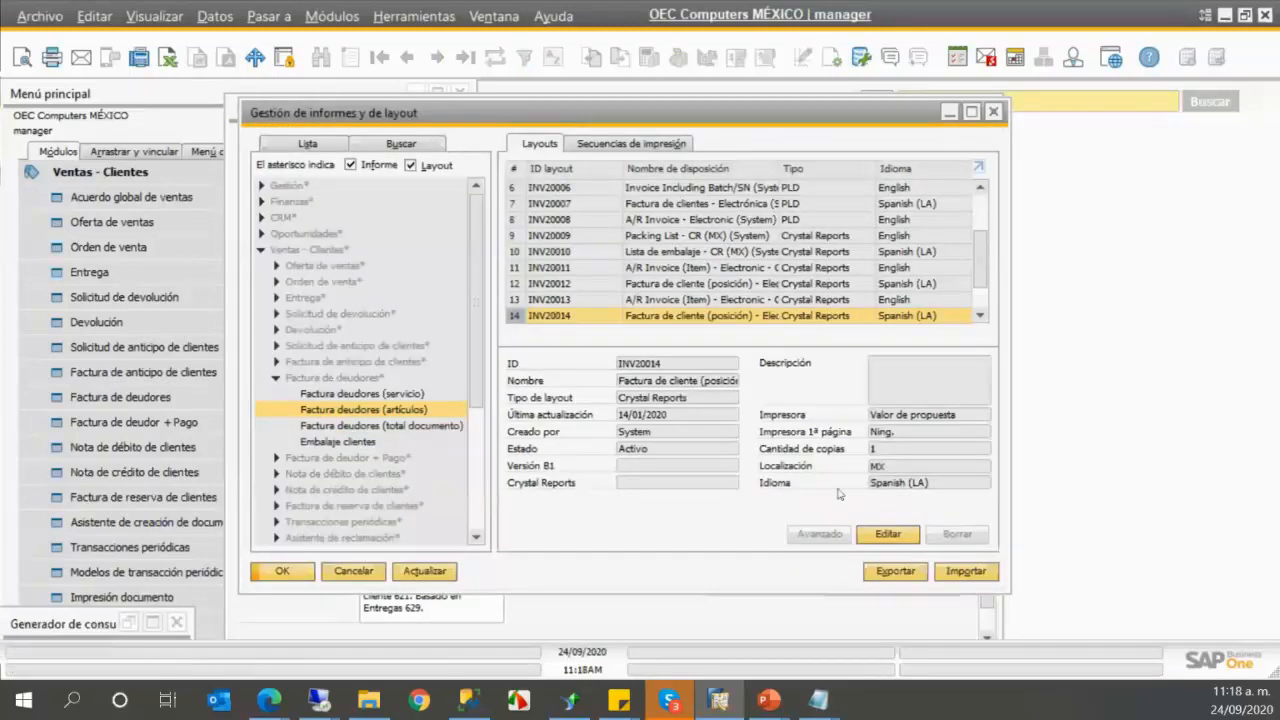
left_click(966, 572)
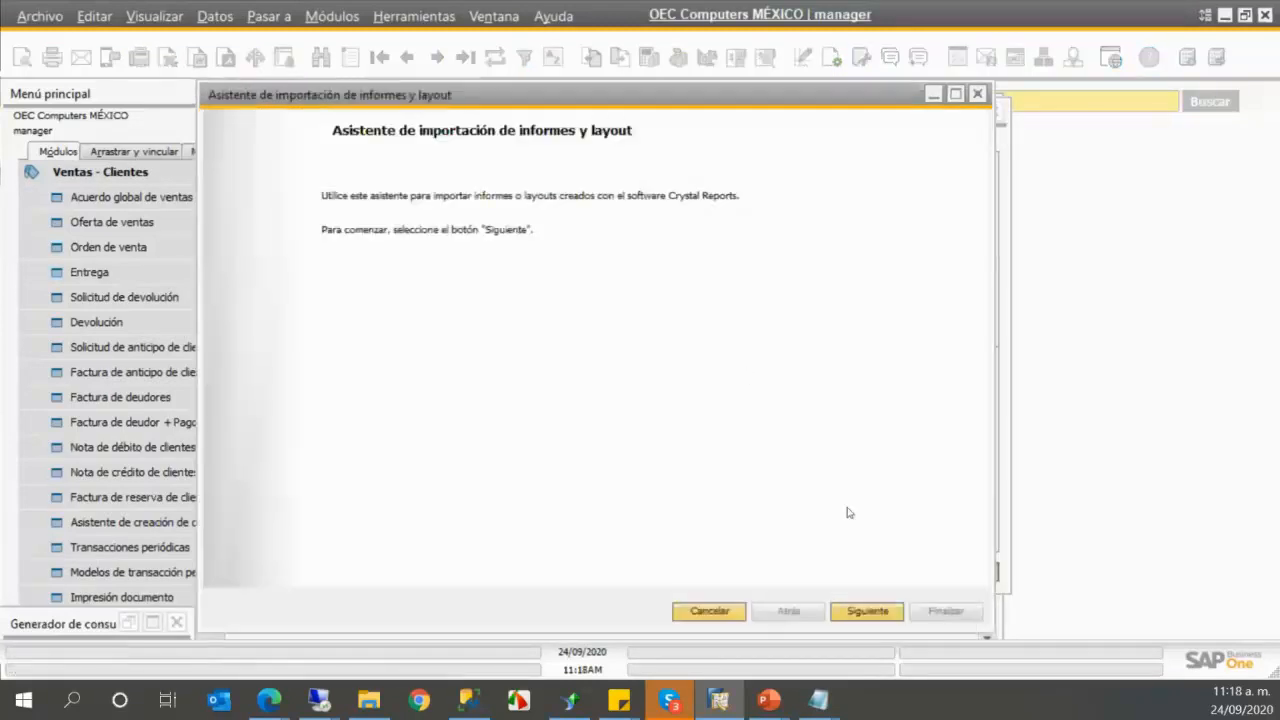
left_click(866, 608)
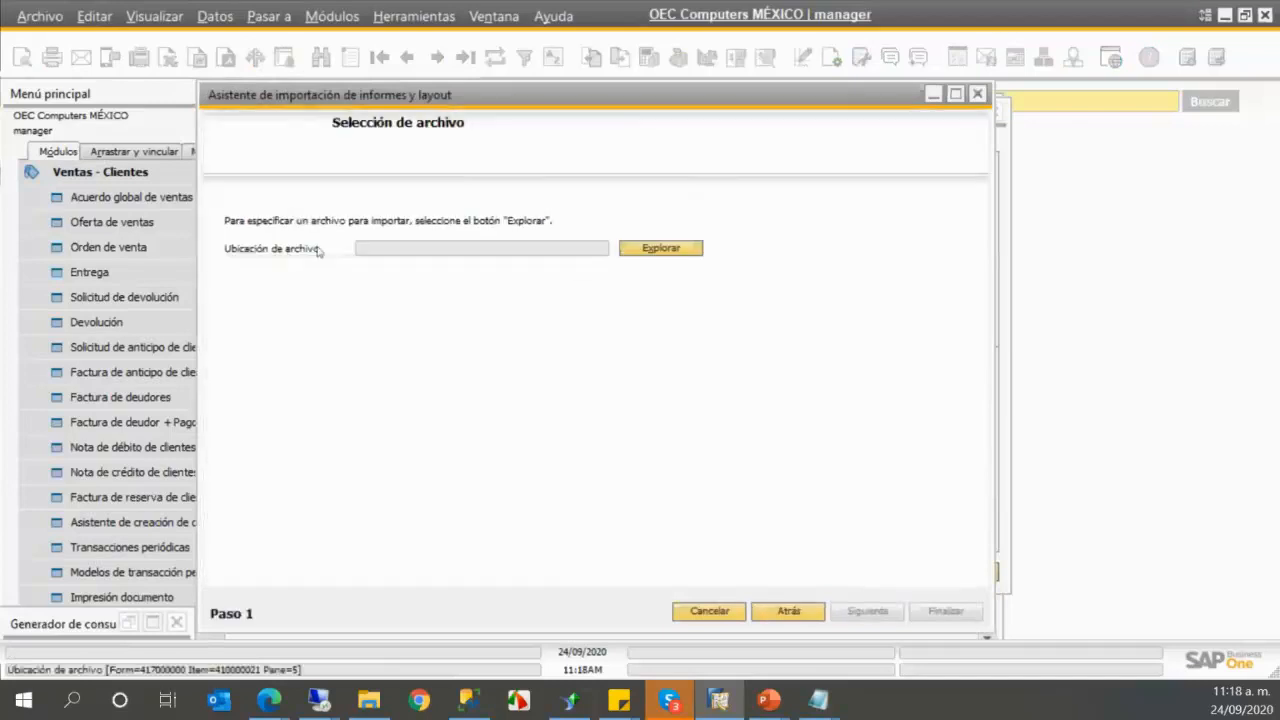
left_click(624, 248)
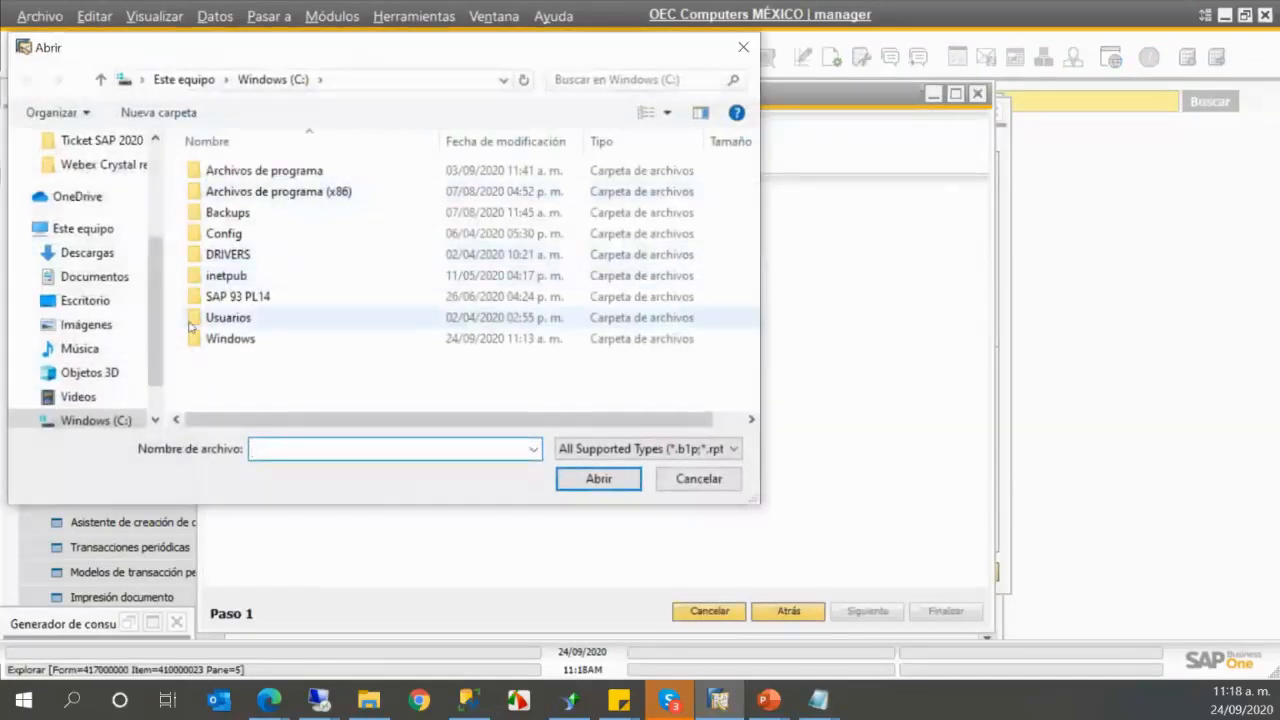
left_click(100, 164)
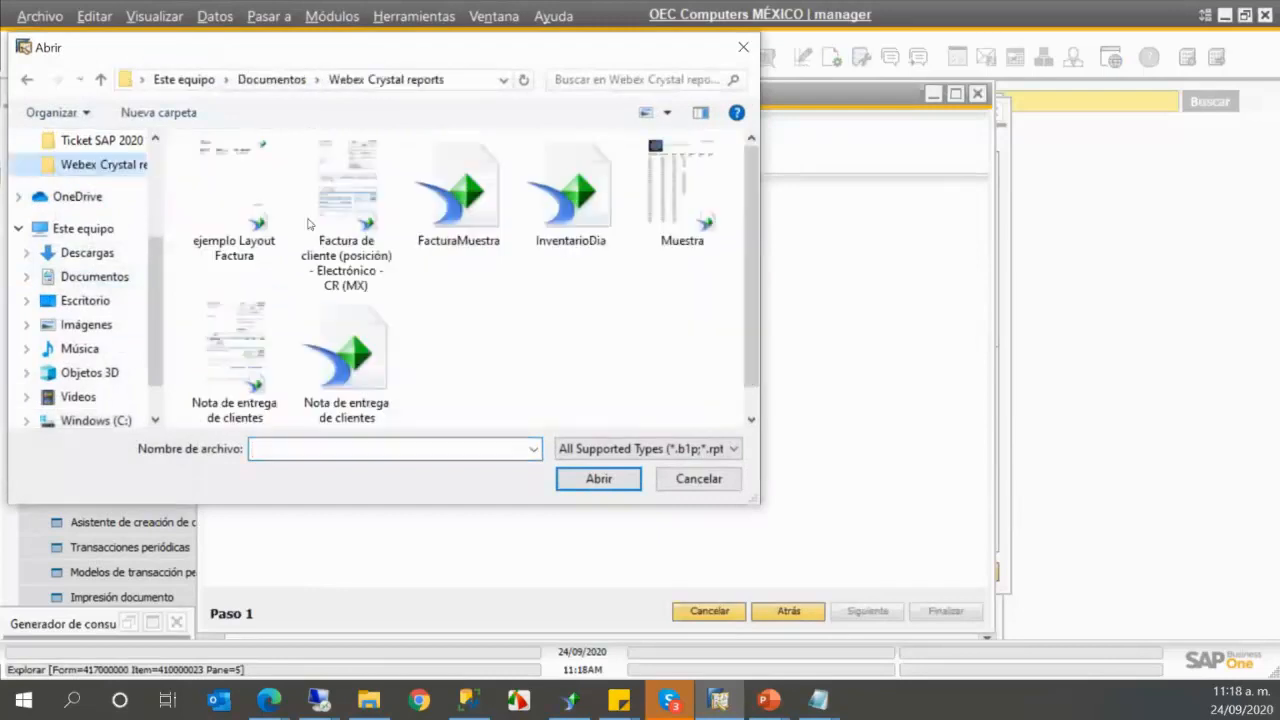
double_click(462, 205)
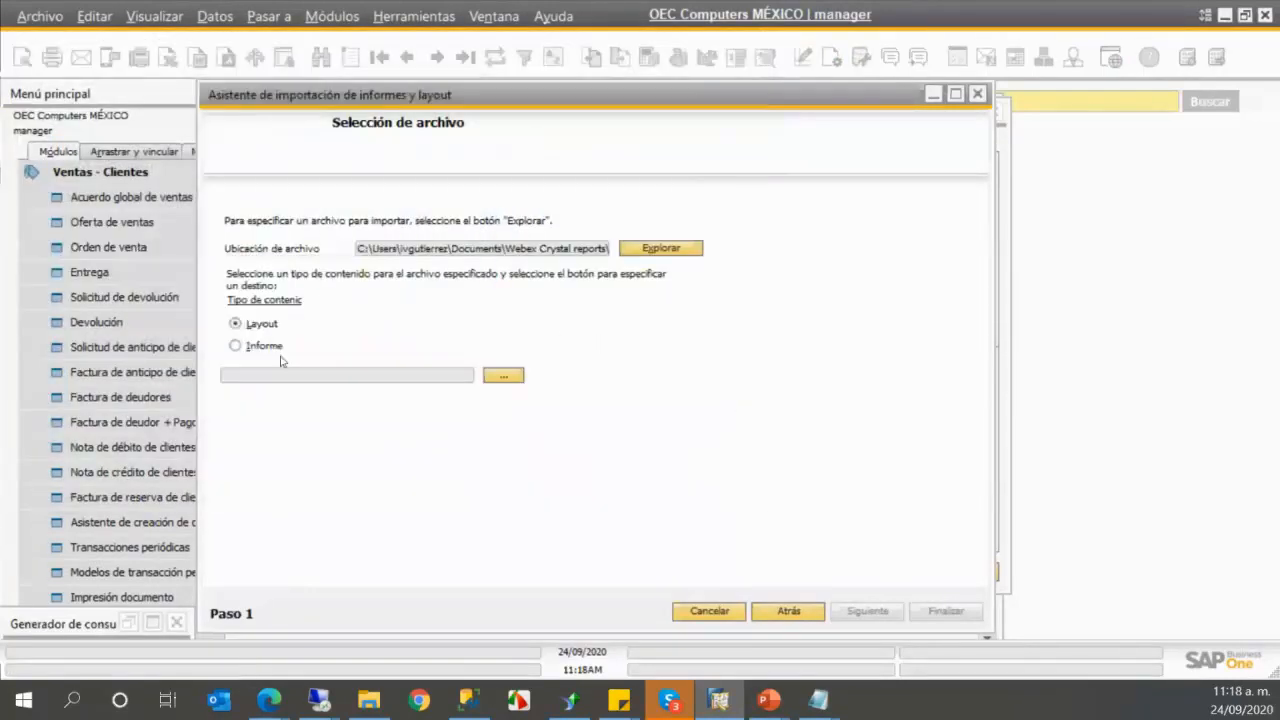
left_click(977, 93)
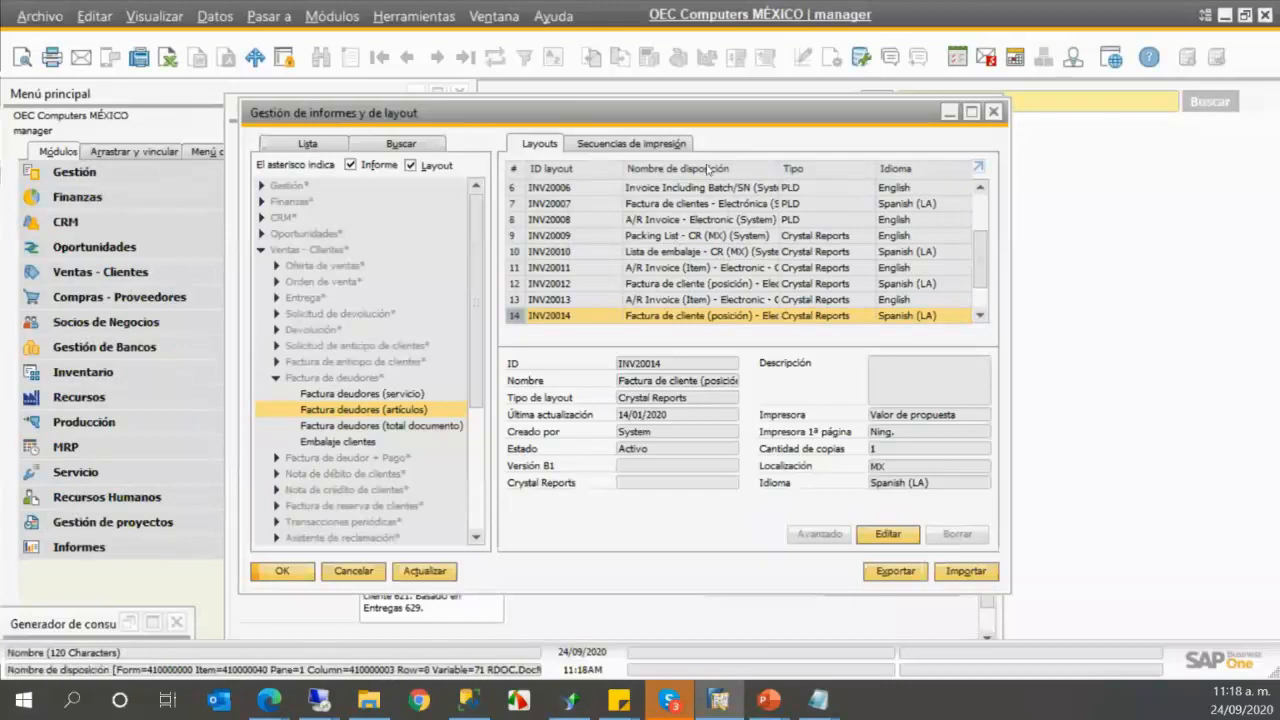
- Close layout management to view the available invoice layouts, and reopen it for Factura deudores (artículos)
left_click_drag(560, 117, 734, 130)
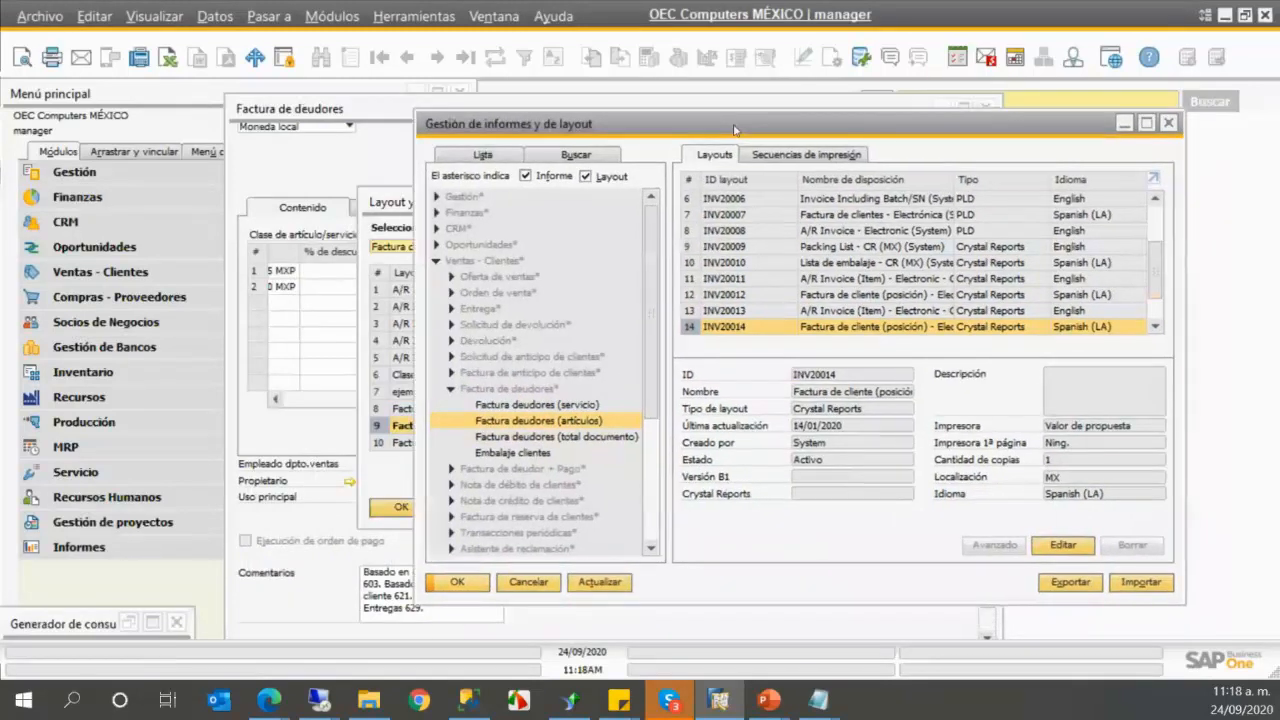
left_click(1167, 123)
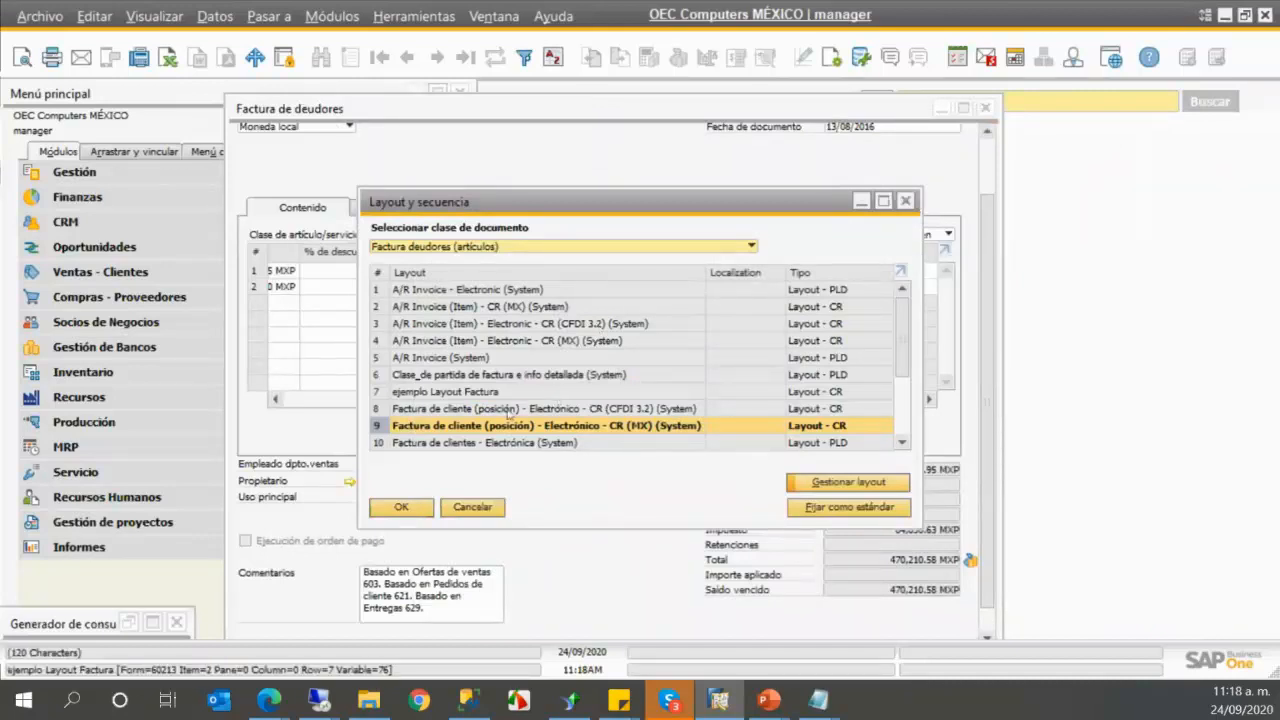
left_click(848, 482)
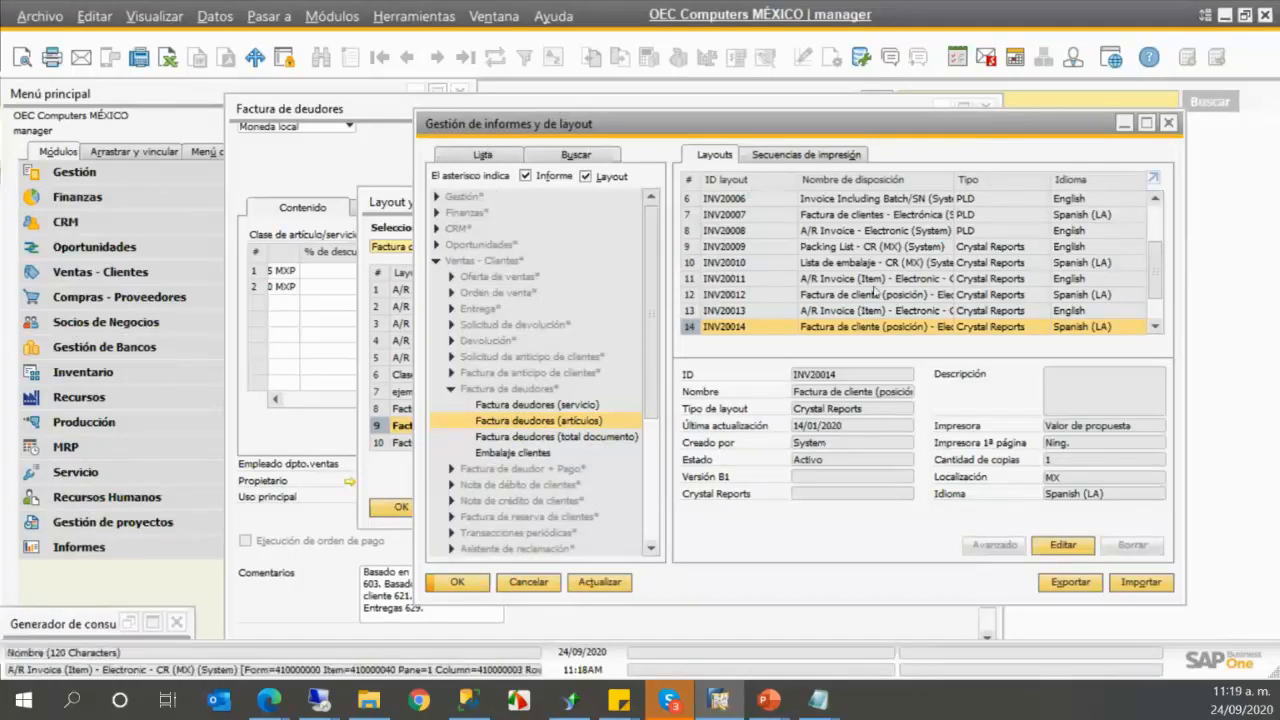
left_click_drag(759, 120, 625, 126)
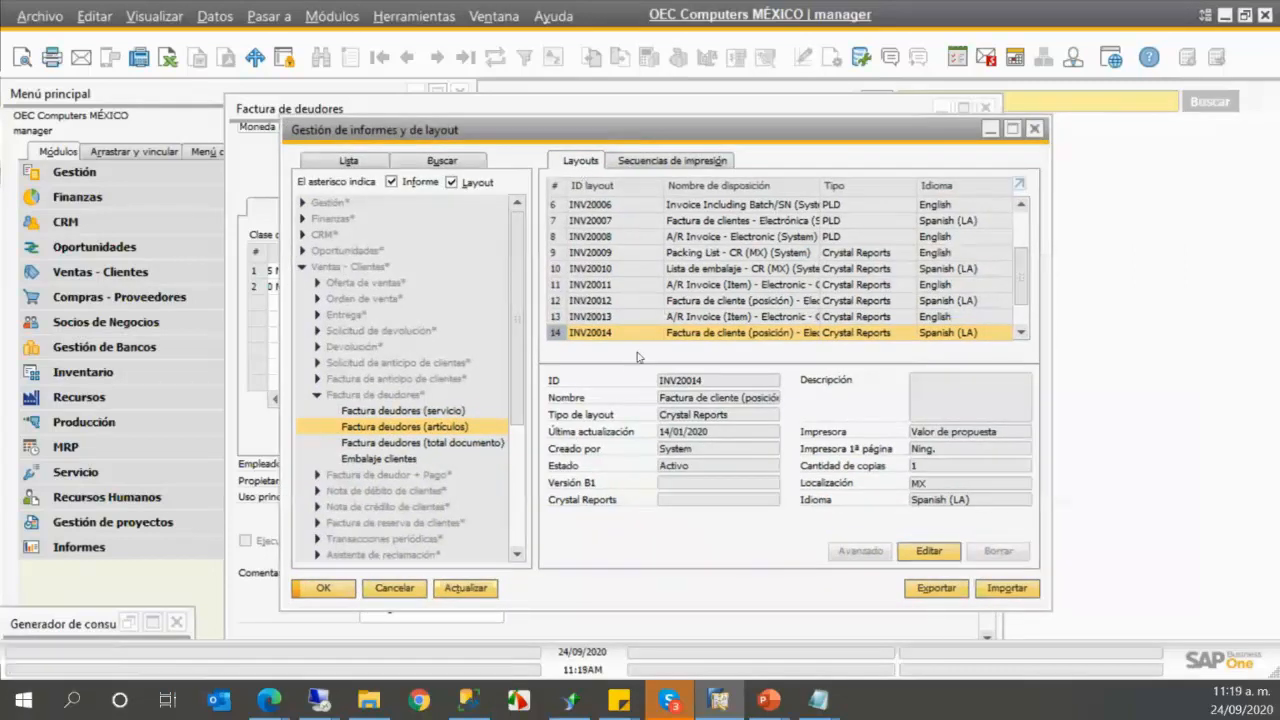
mouse_move(773, 705)
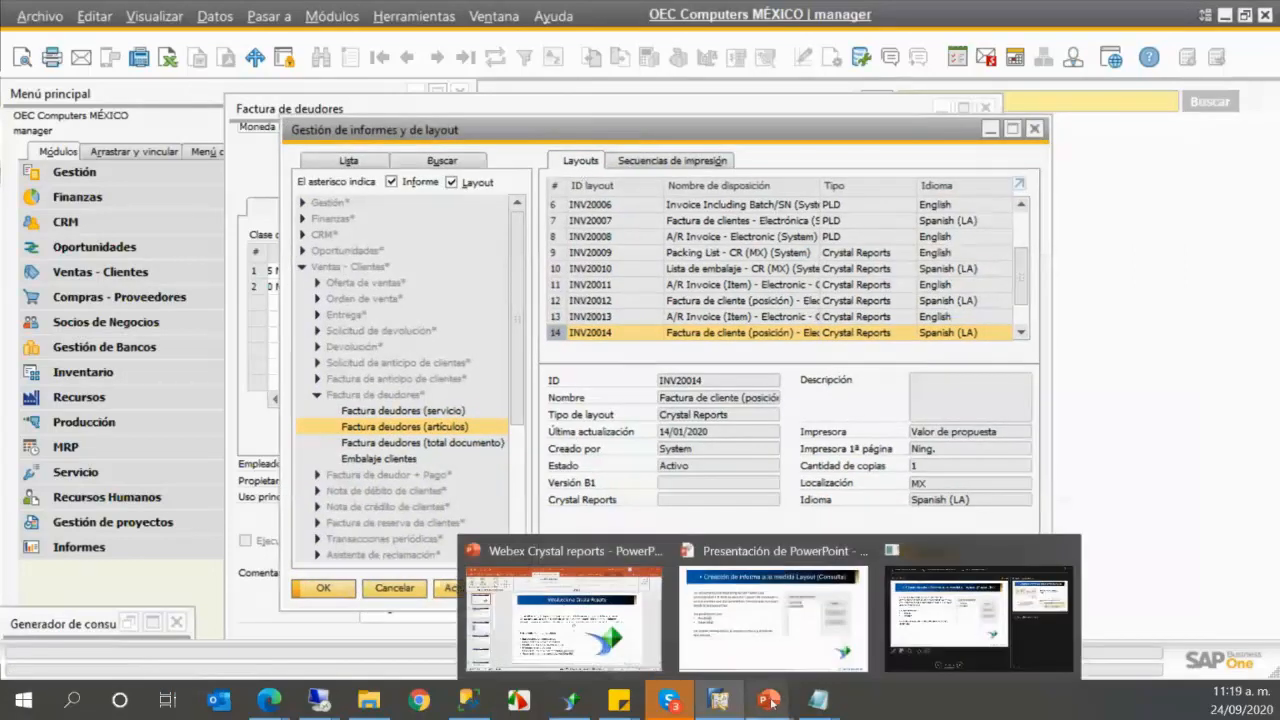
mouse_move(760, 631)
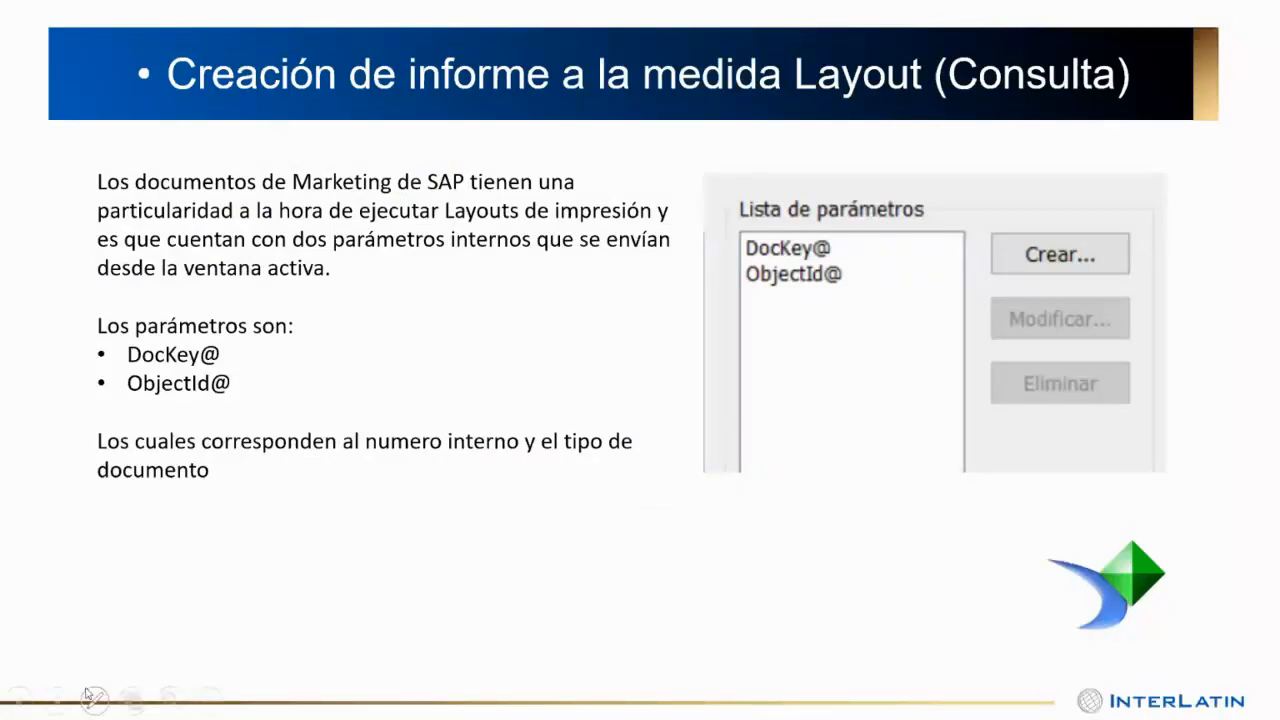
left_click(20, 701)
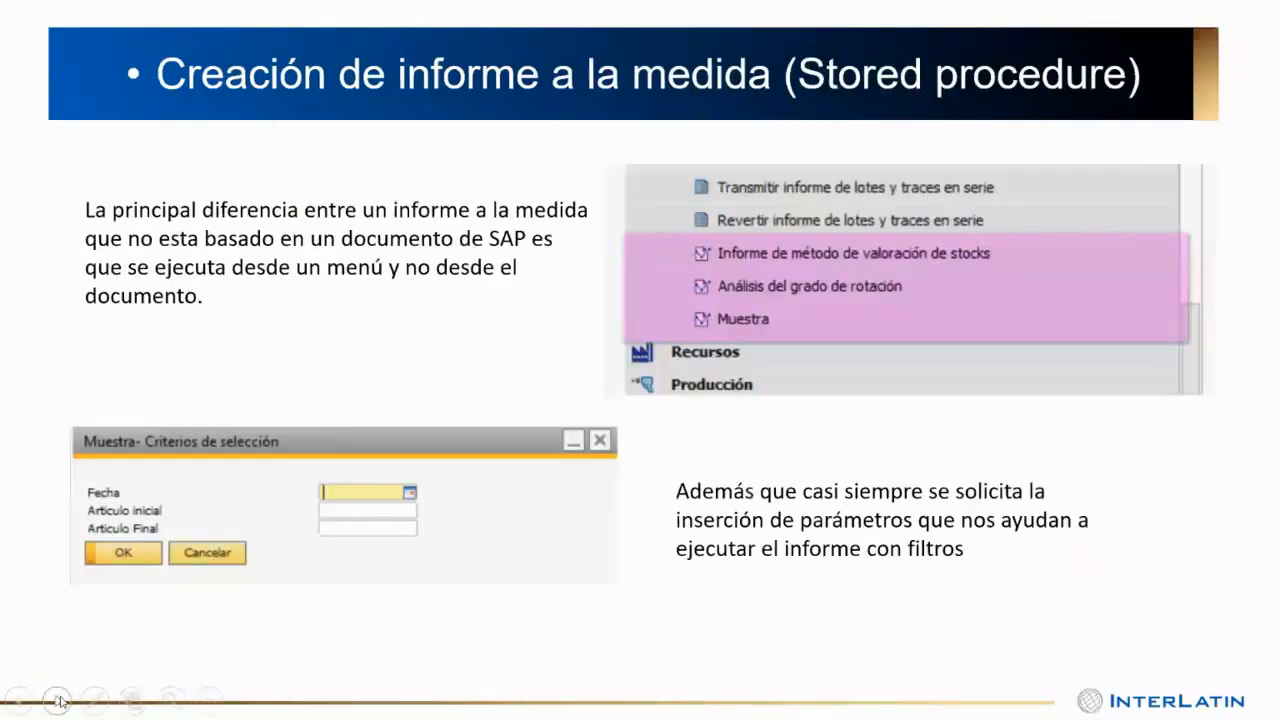
left_click(58, 701)
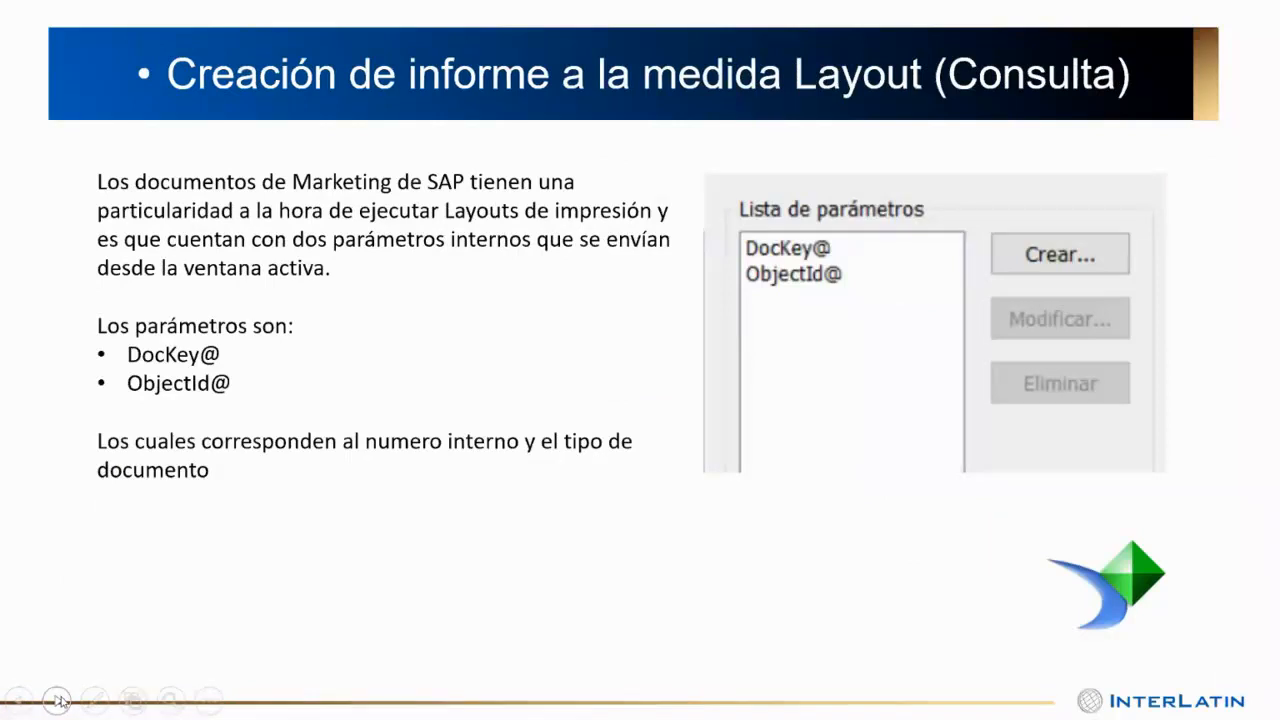
left_click(58, 701)
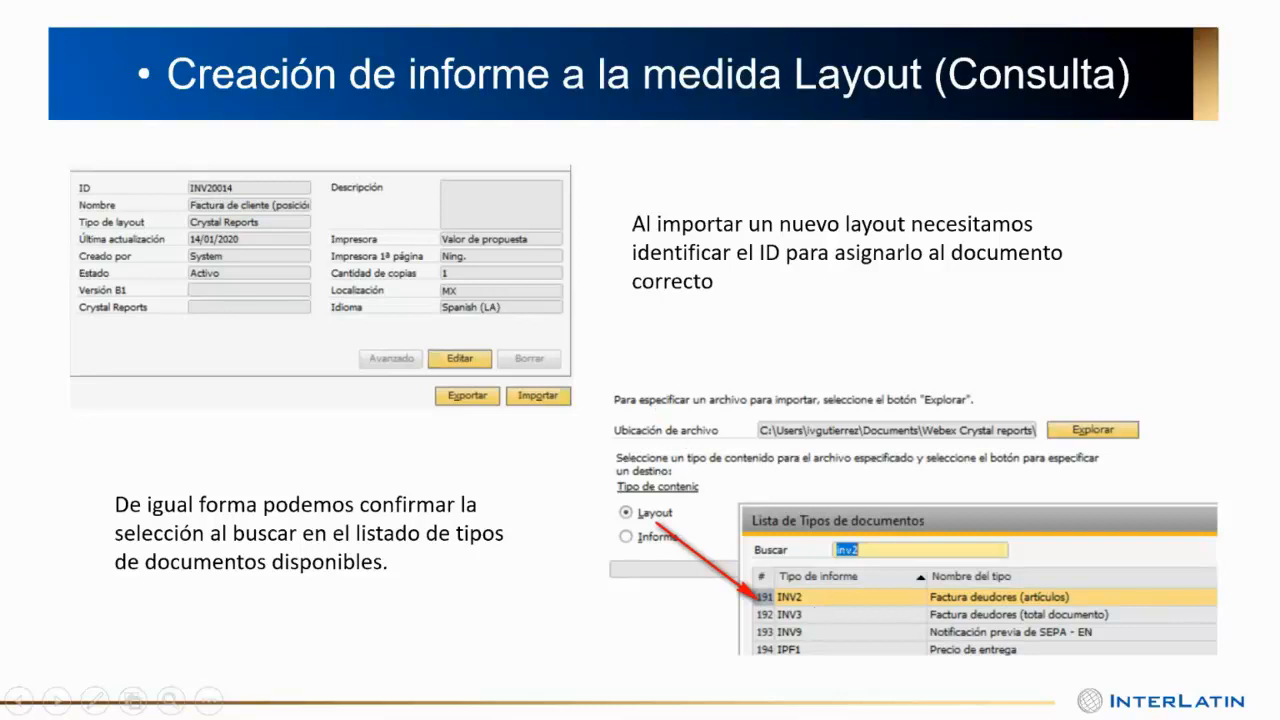
- Switch back to SAP Business One and examine the layout IDs listed for Factura deudores (artículos), selecting INV20011 and INV20010
key("alt+Tab")
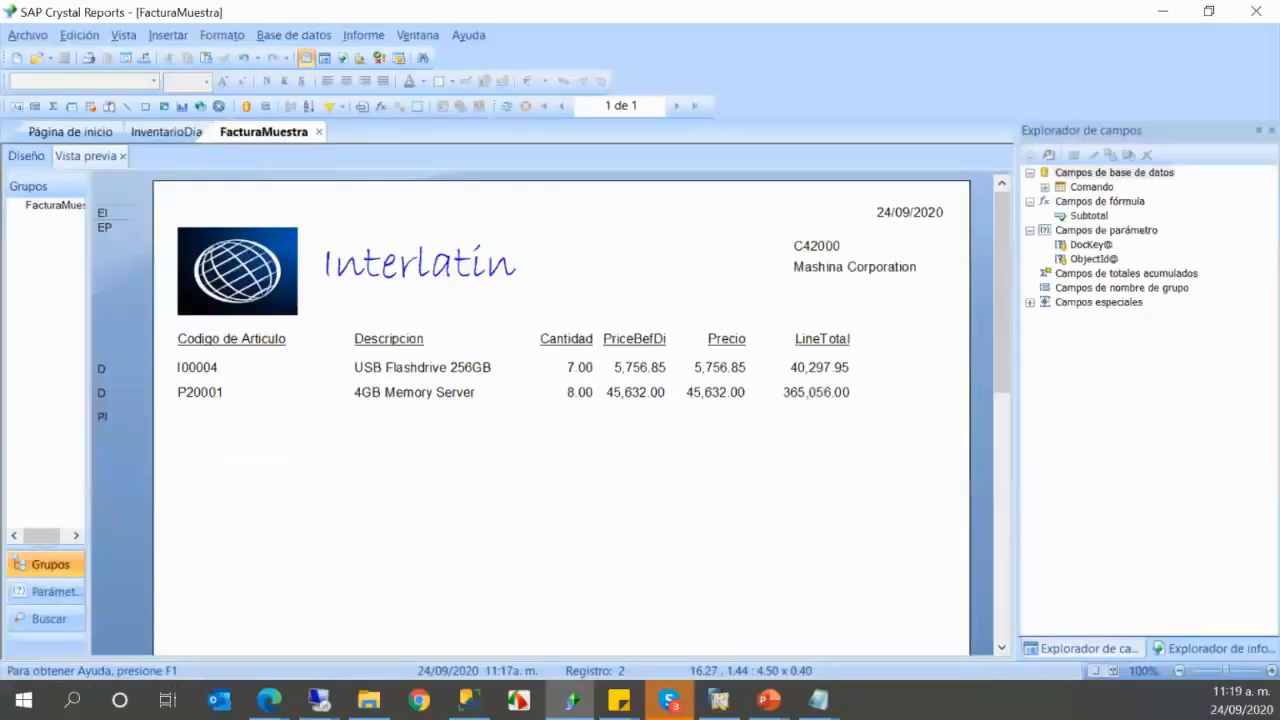
key("alt+Tab")
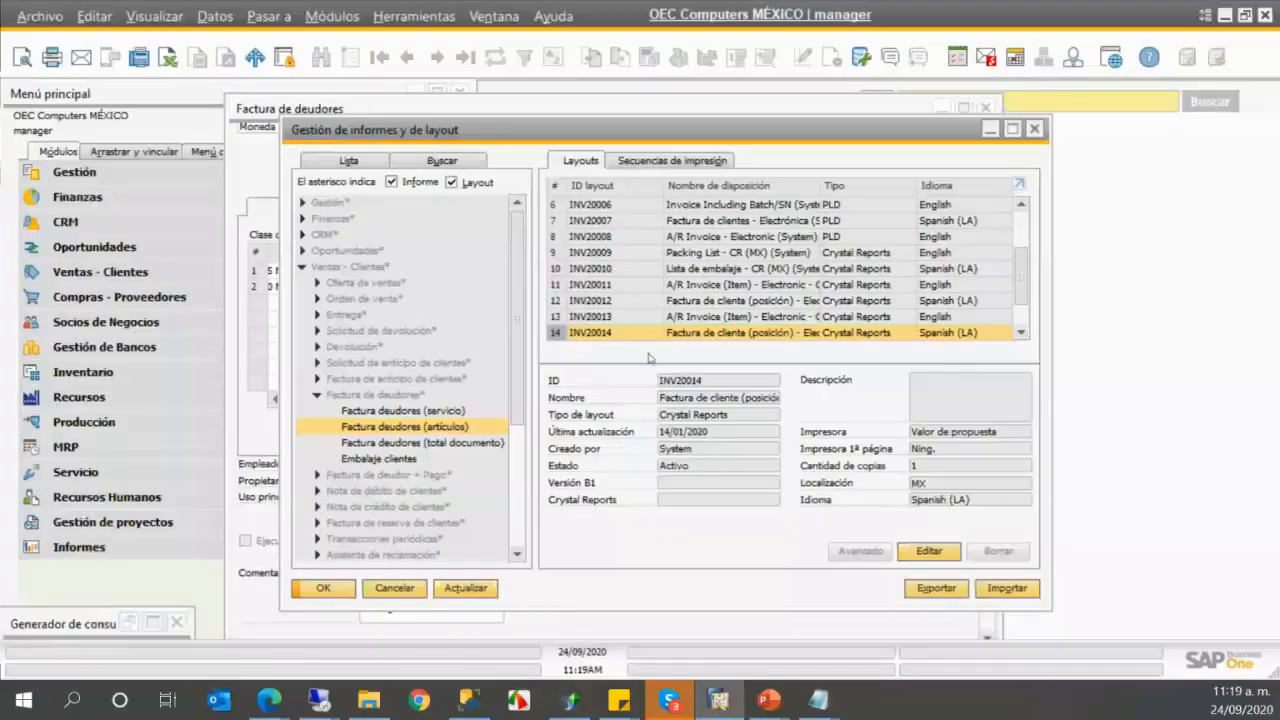
left_click(615, 285)
left_click(615, 268)
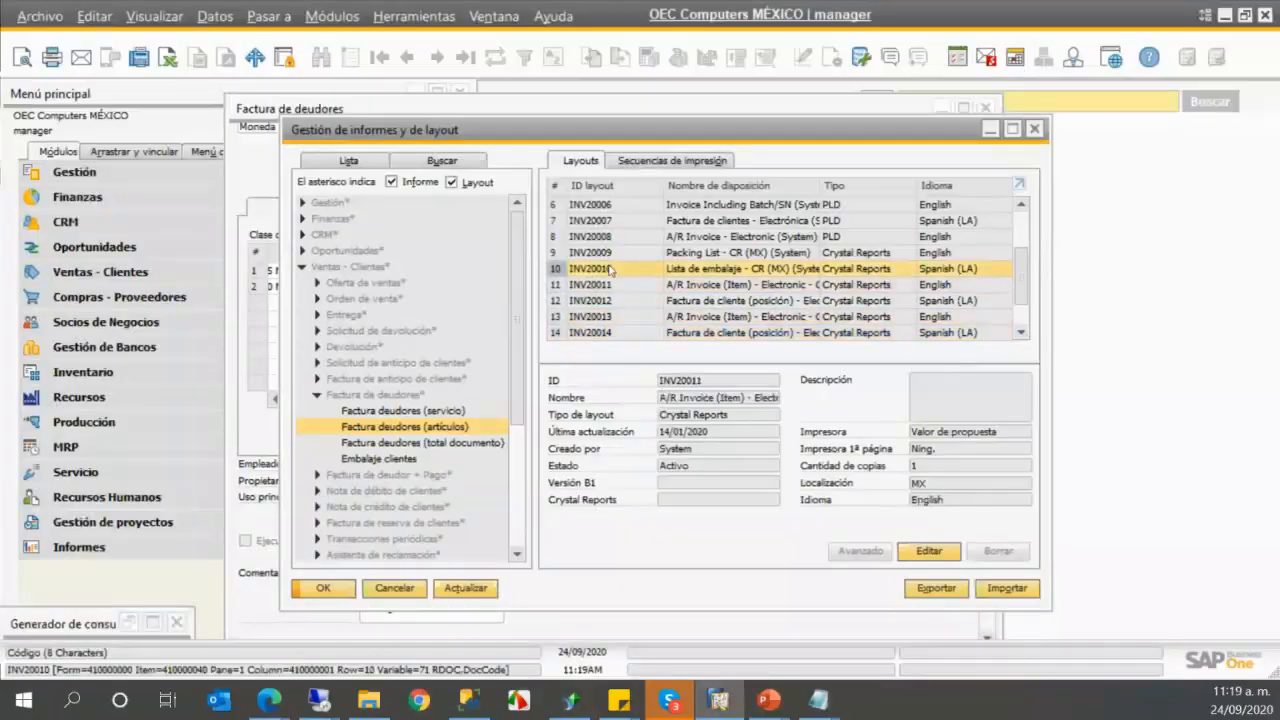
scroll(624, 240, "up", 2)
scroll(622, 238, "up", 1)
scroll(621, 233, "down", 3)
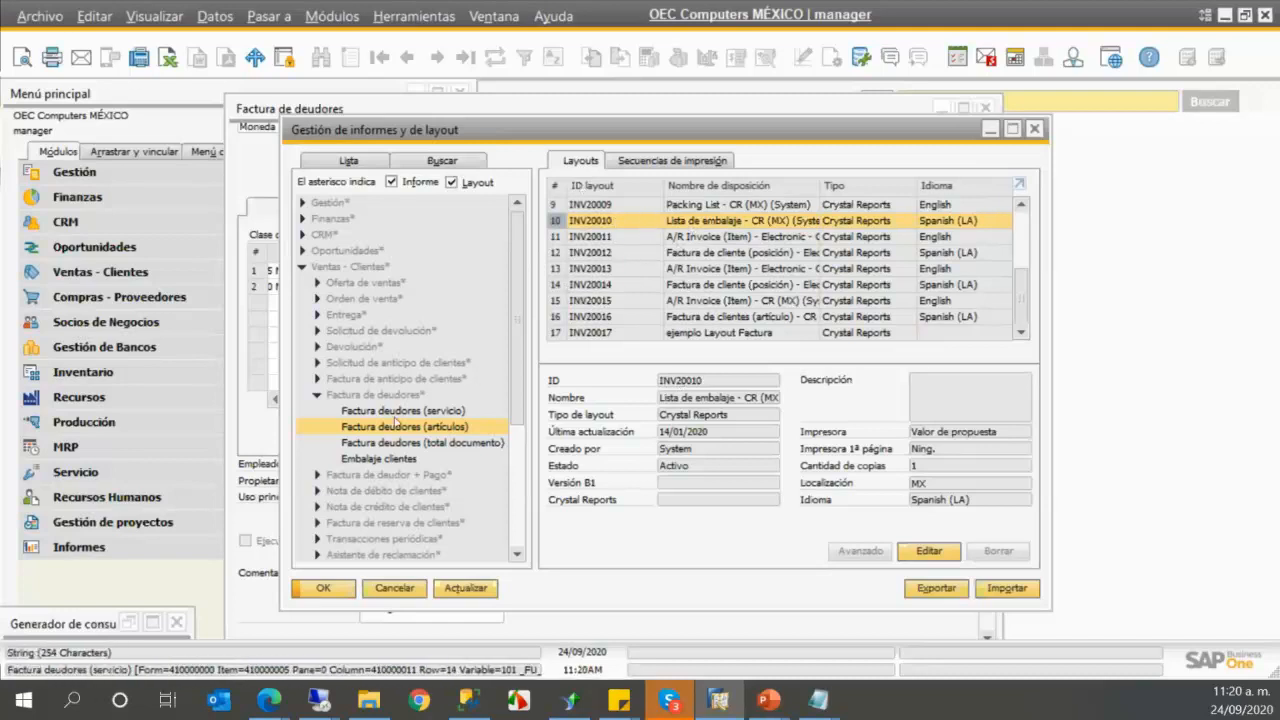
- From the Factura deudores (artículos) layouts, start the layout import wizard and select the FacturaMuestra report file in the Webex Crystal reports folder
left_click(395, 411)
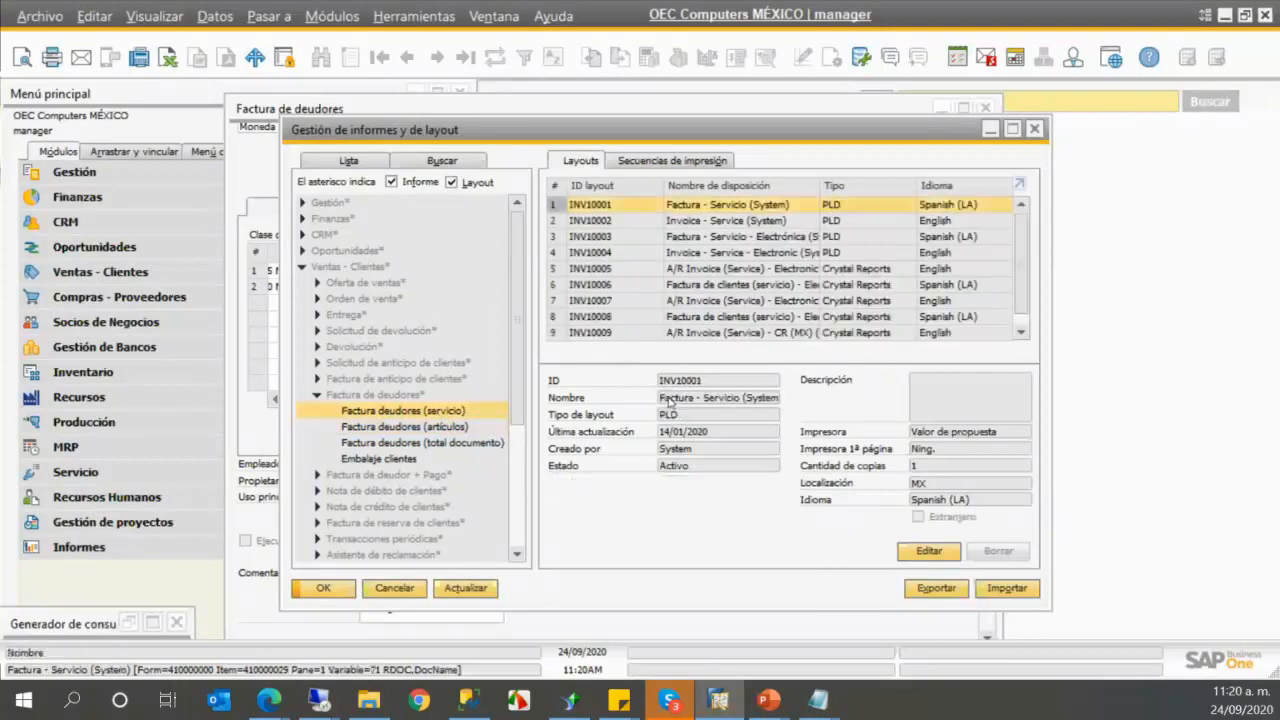
left_click(397, 428)
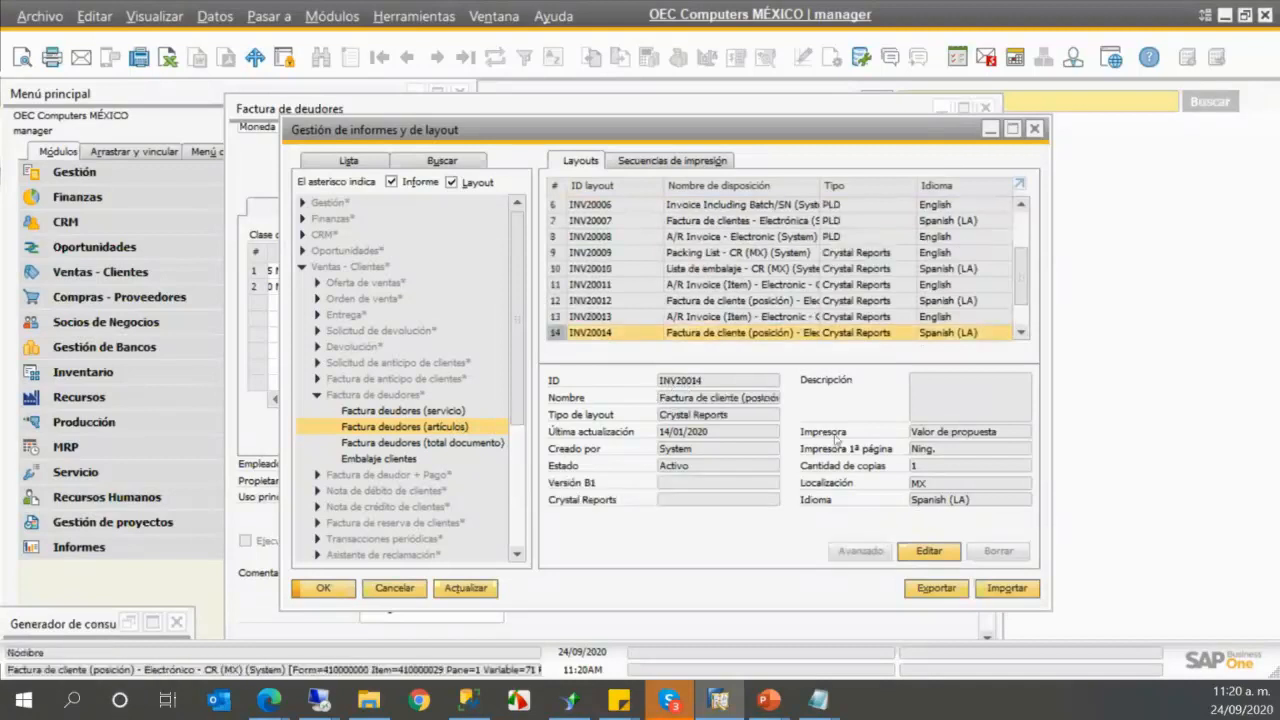
left_click(1008, 589)
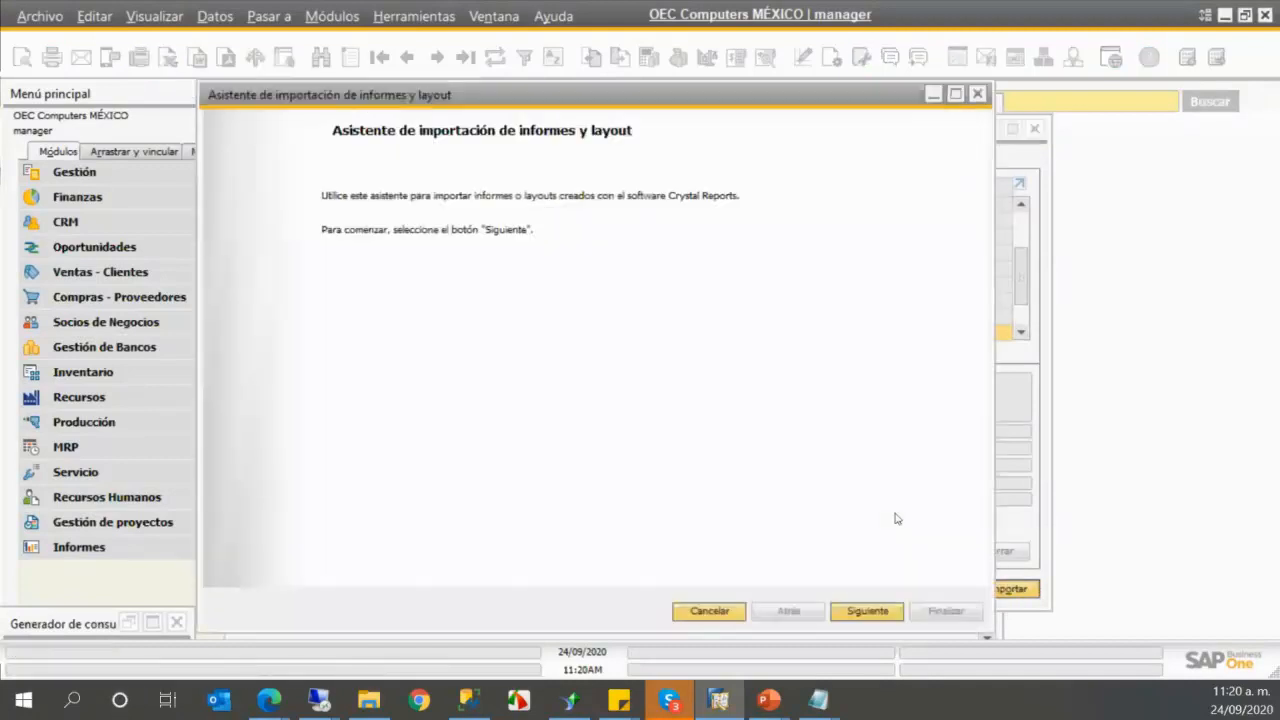
left_click(867, 611)
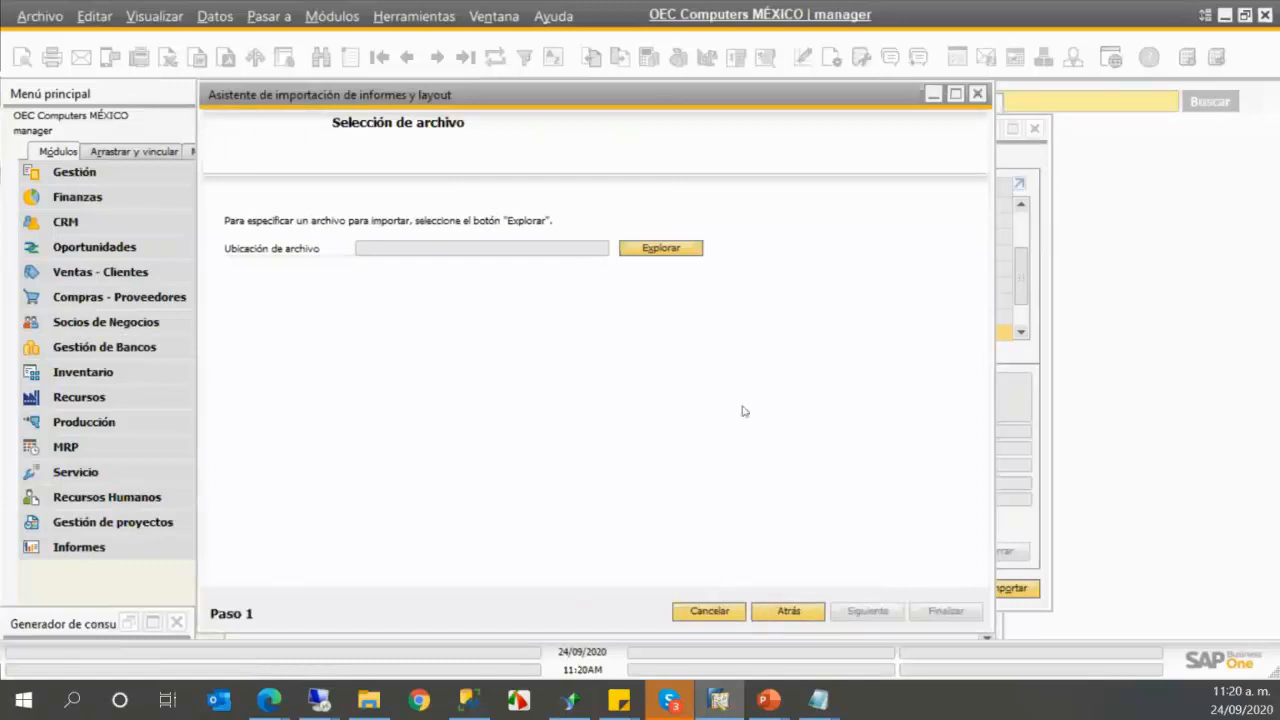
left_click(690, 250)
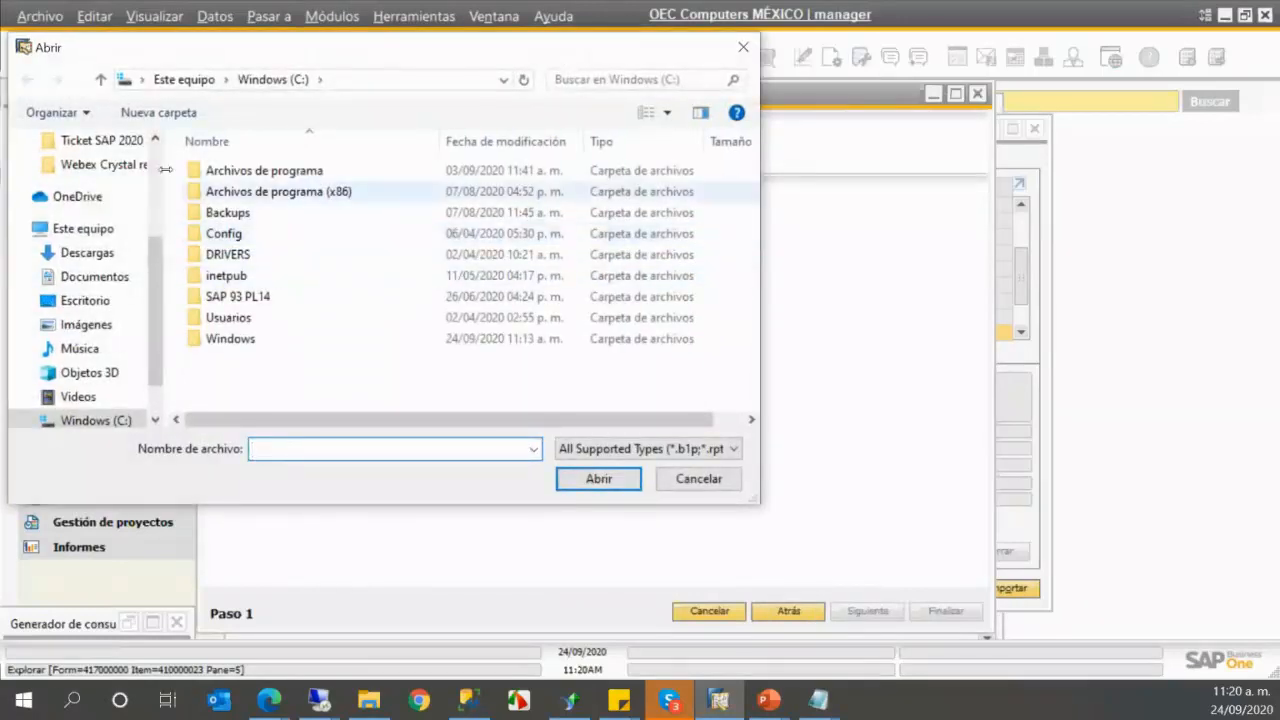
left_click(100, 164)
double_click(270, 242)
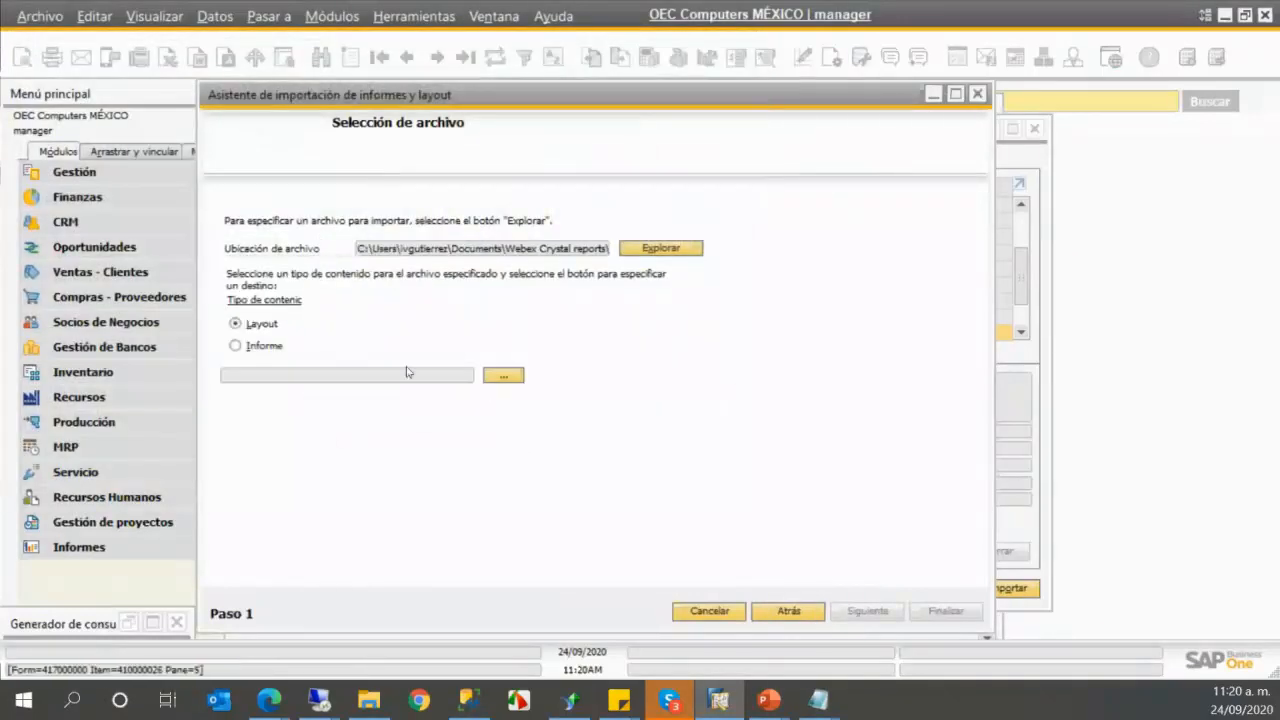
- Assign the imported layout to document type INV2, Factura deudores (artículos), and finish the import wizard
left_click(486, 374)
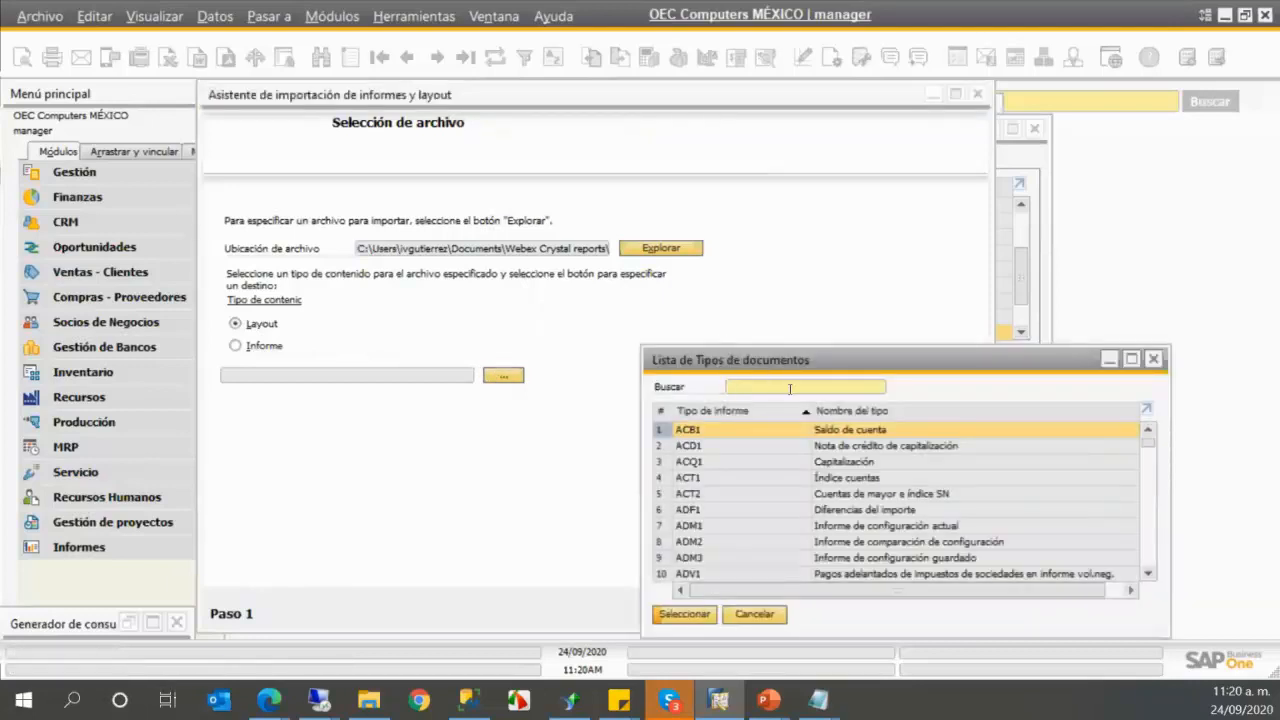
left_click_drag(826, 366, 689, 274)
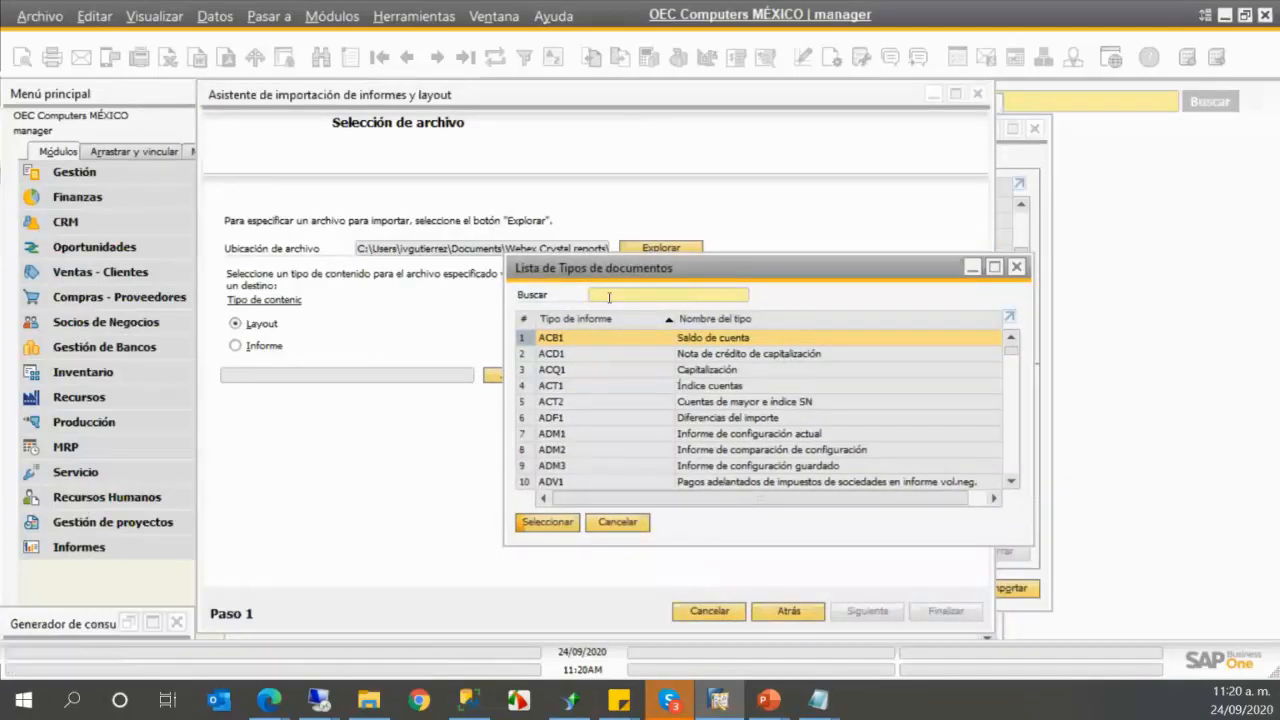
type("INV2")
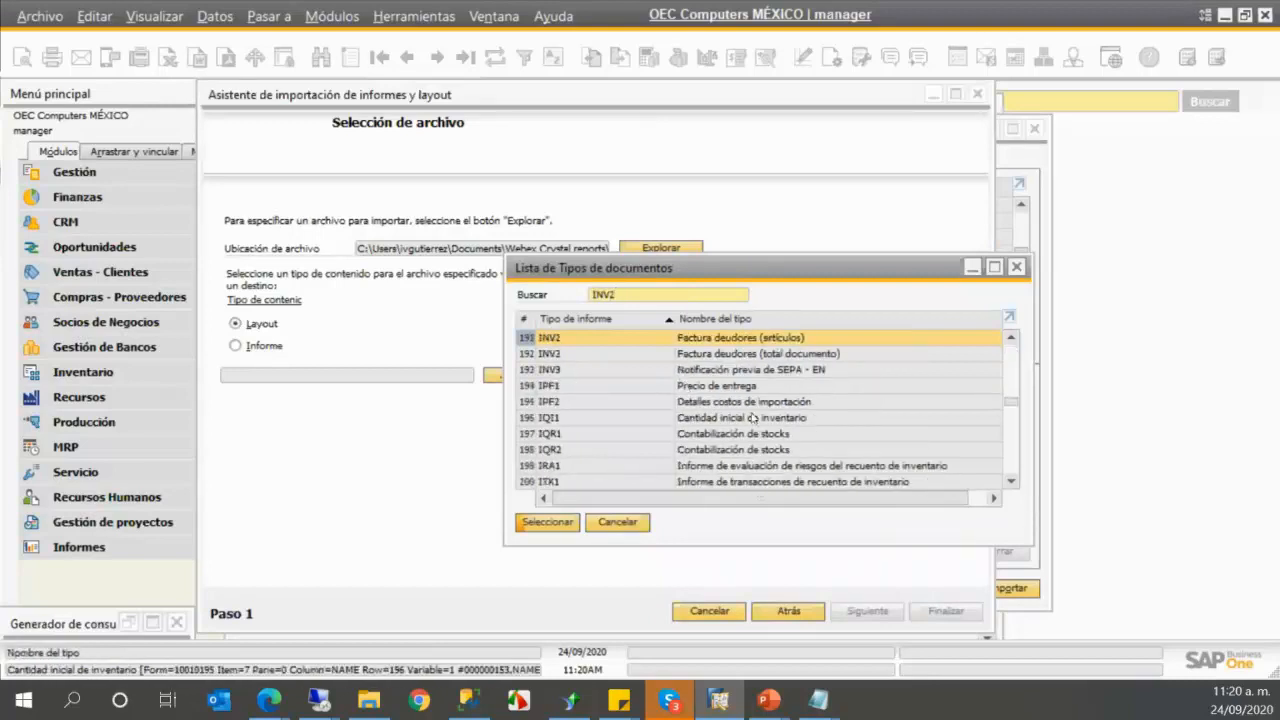
double_click(738, 345)
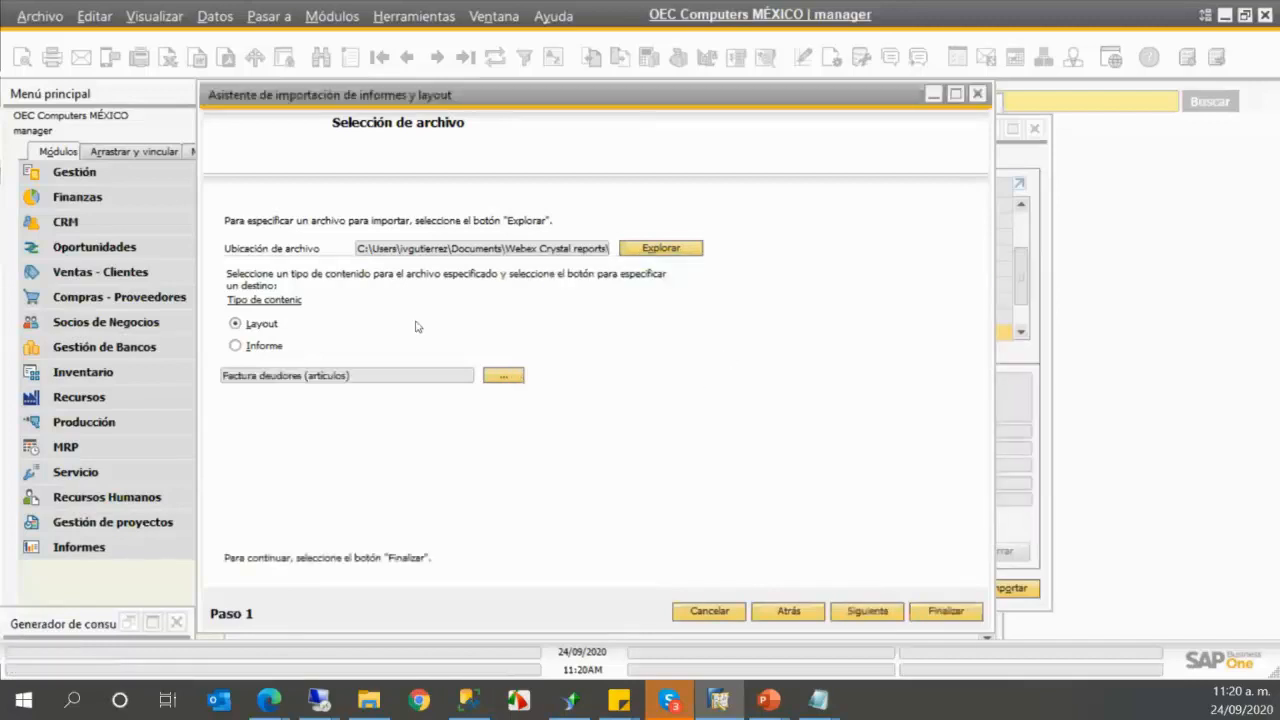
left_click(937, 612)
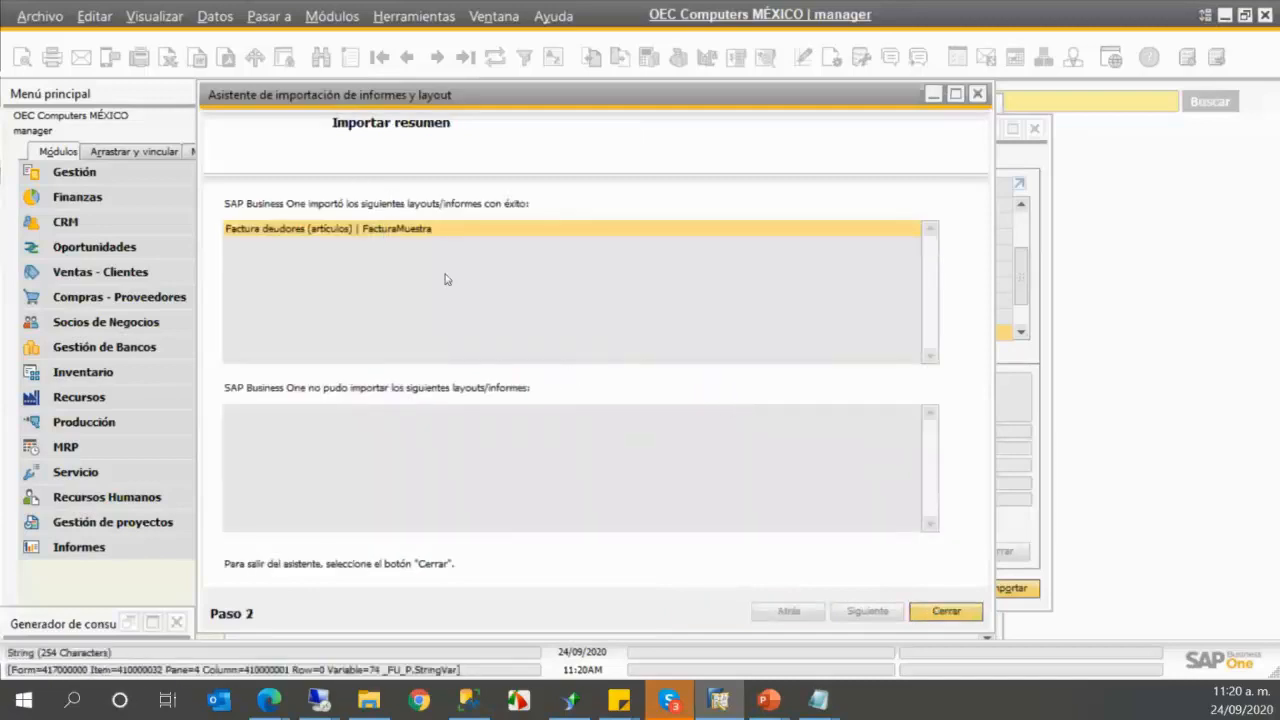
left_click(947, 610)
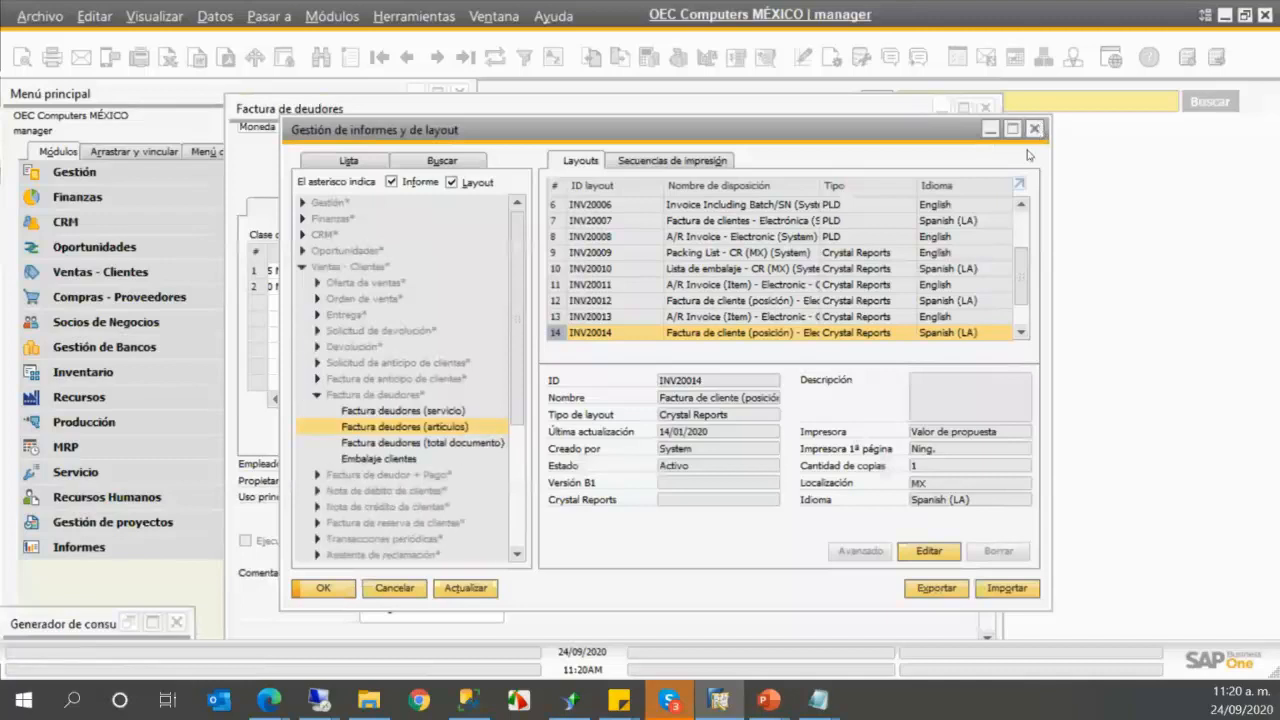
- Refresh layout management, leave it to look through the invoice's layout list, and close that list
left_click(465, 588)
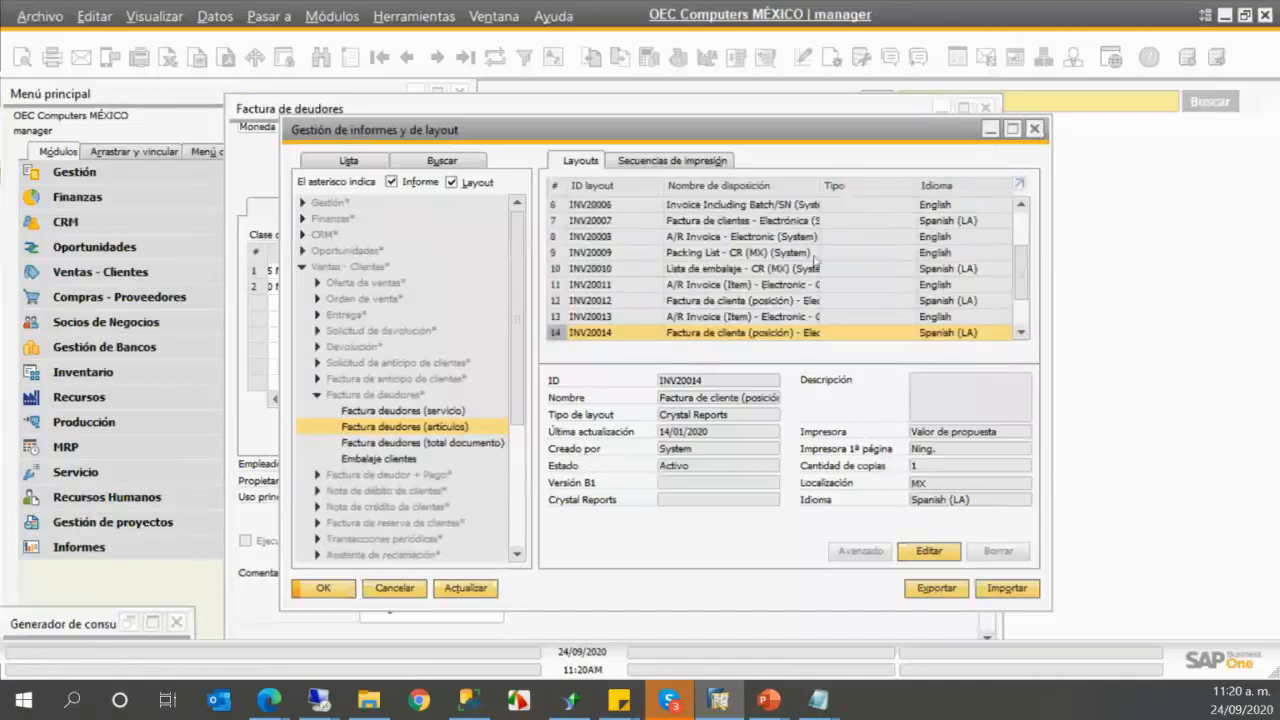
left_click(1035, 129)
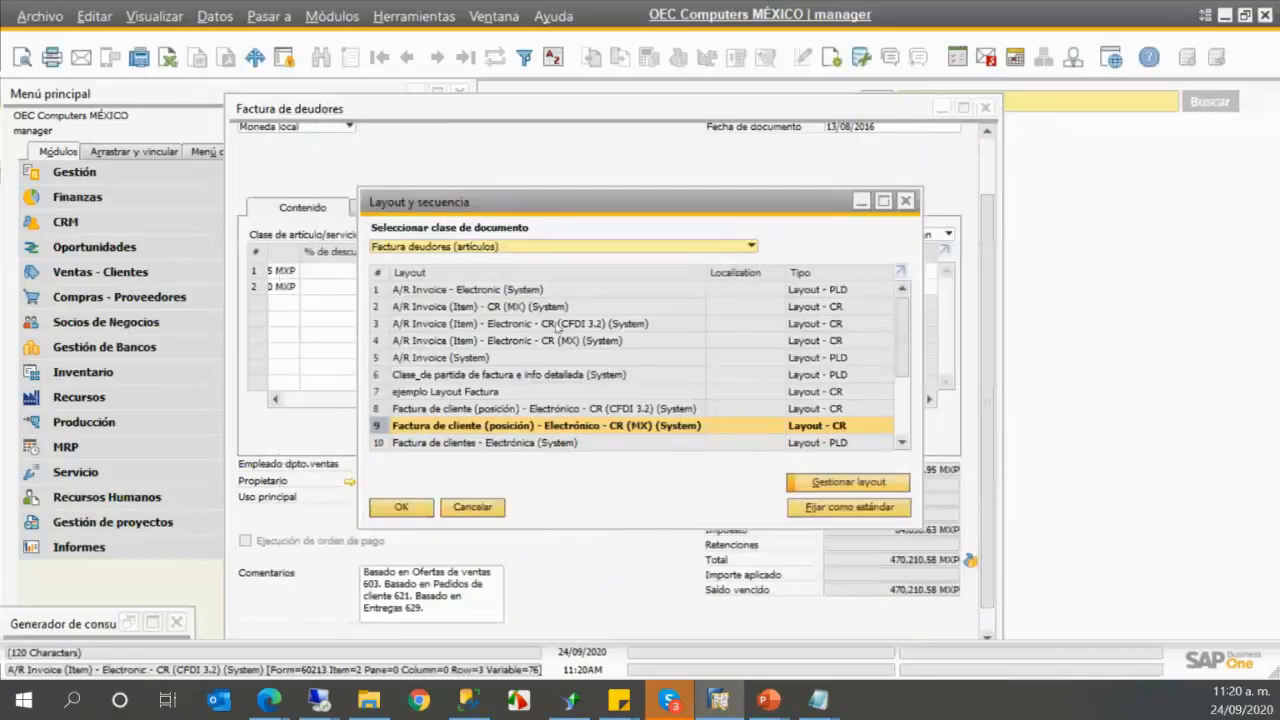
scroll(745, 297, "down", 3)
left_click(911, 203)
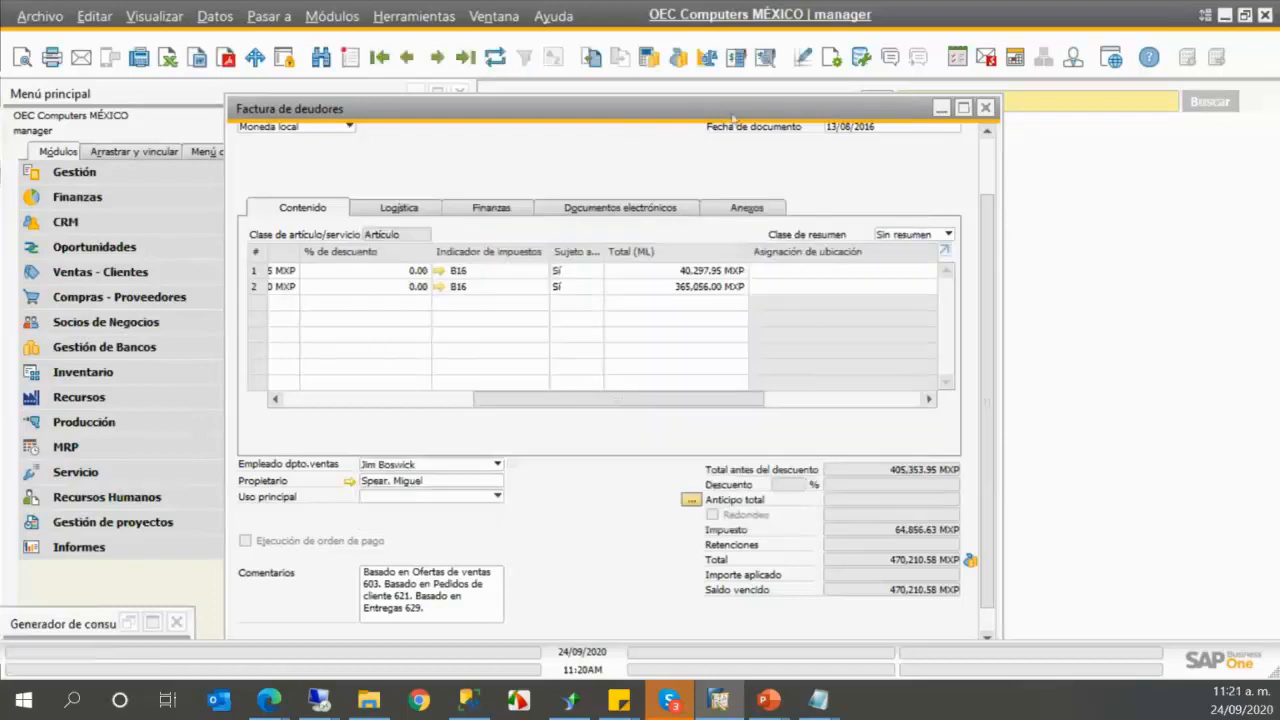
- Reopen the customer invoice's layout list, locate FacturaMuestra among the Factura deudores (artículos) layouts, and close the list
left_click(808, 58)
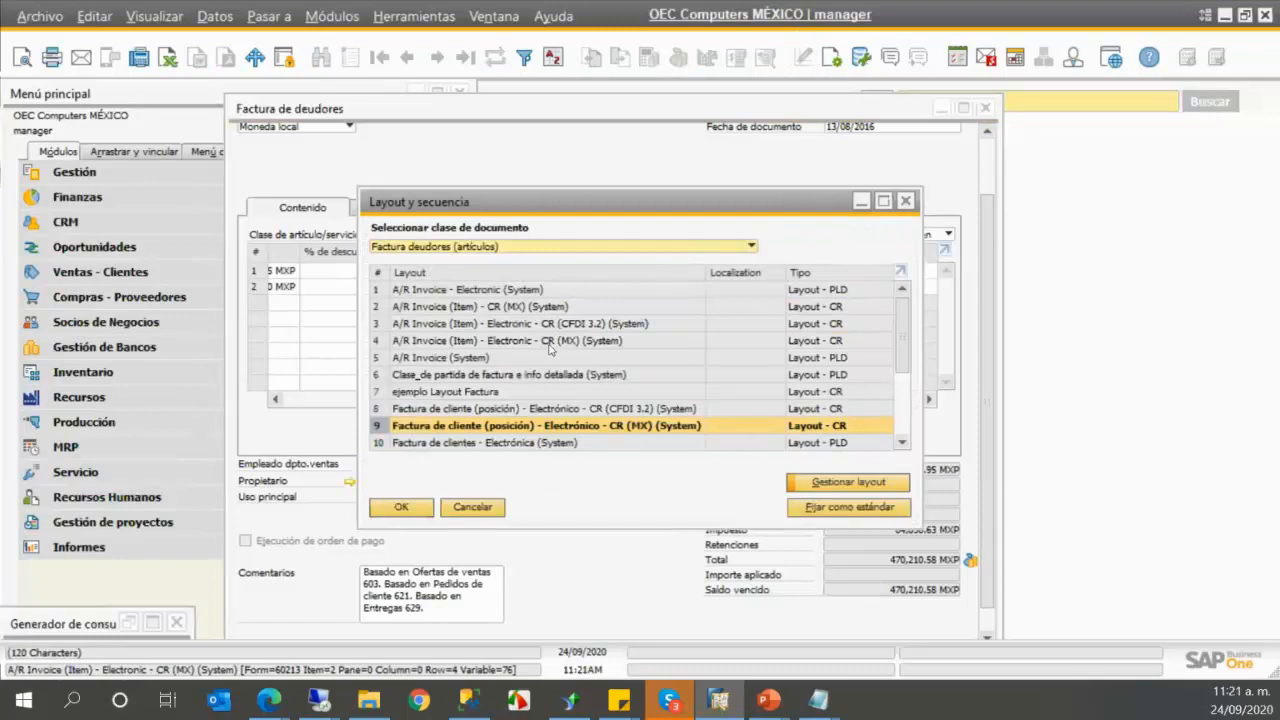
scroll(549, 348, "down", 1)
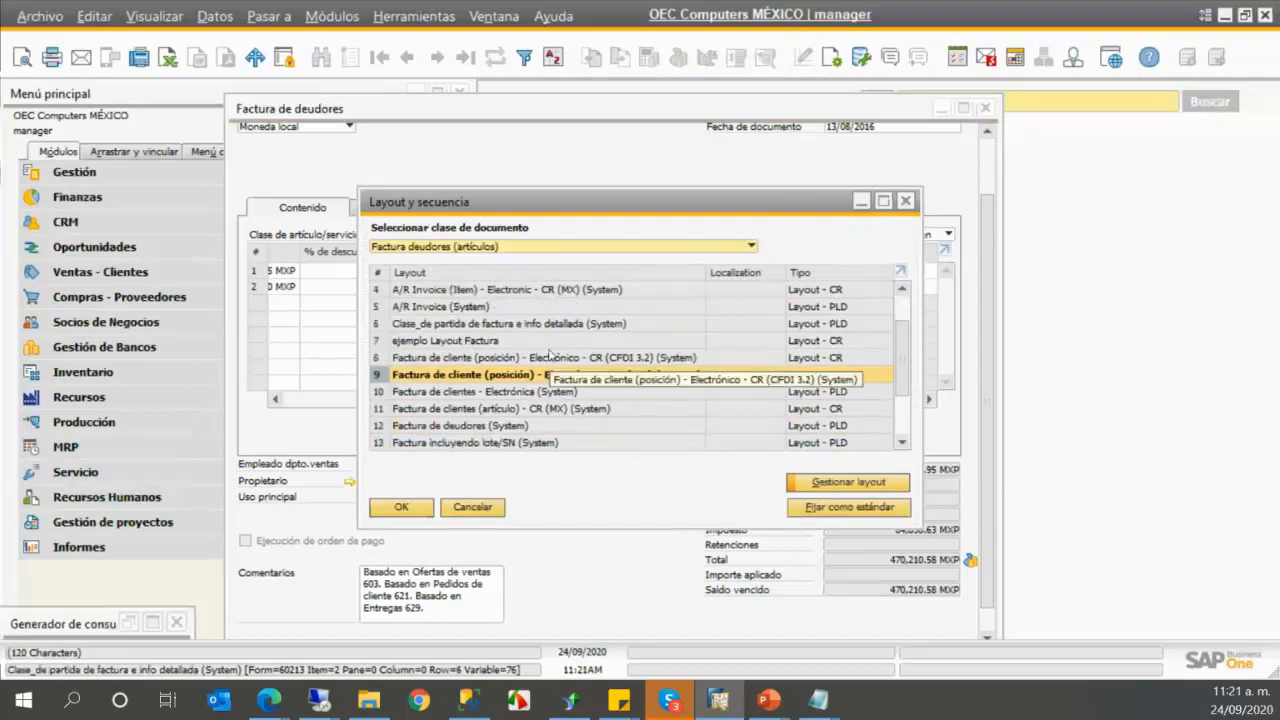
scroll(549, 352, "down", 2)
left_click(457, 428)
scroll(450, 415, "down", 2)
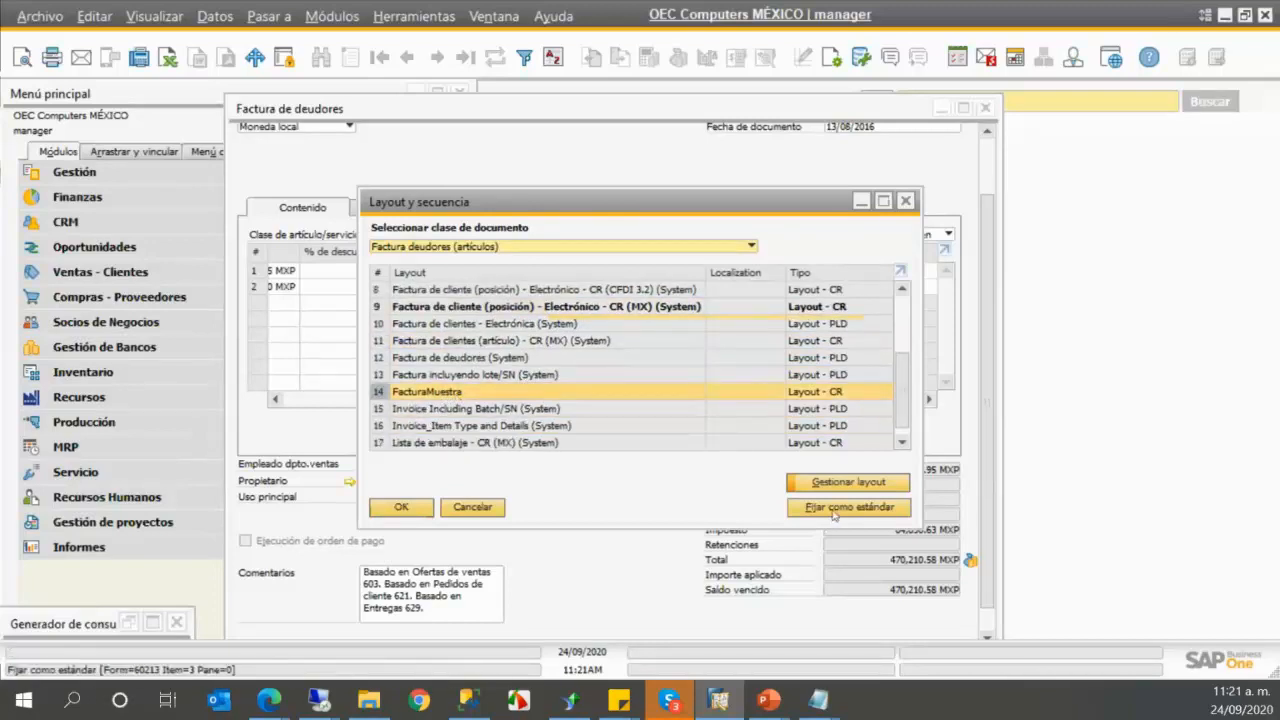
left_click(905, 199)
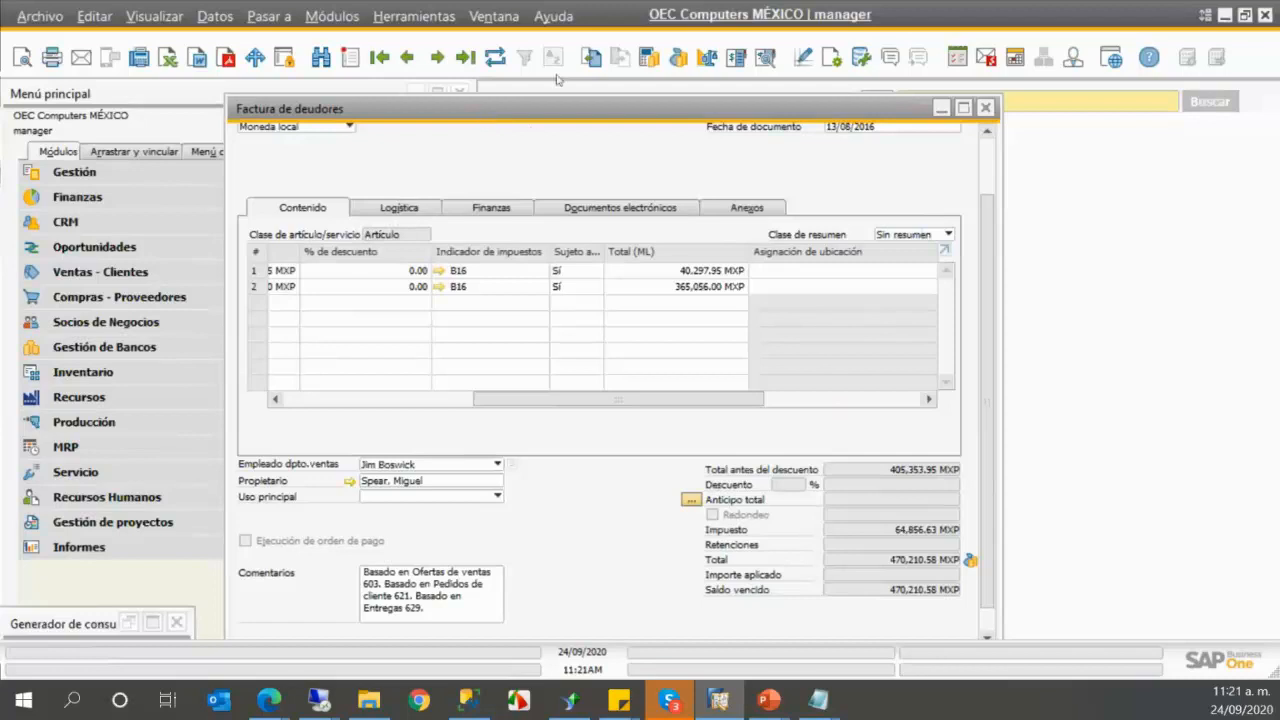
- Preview the open customer invoice with the FacturaMuestra layout
left_click_drag(478, 114, 573, 120)
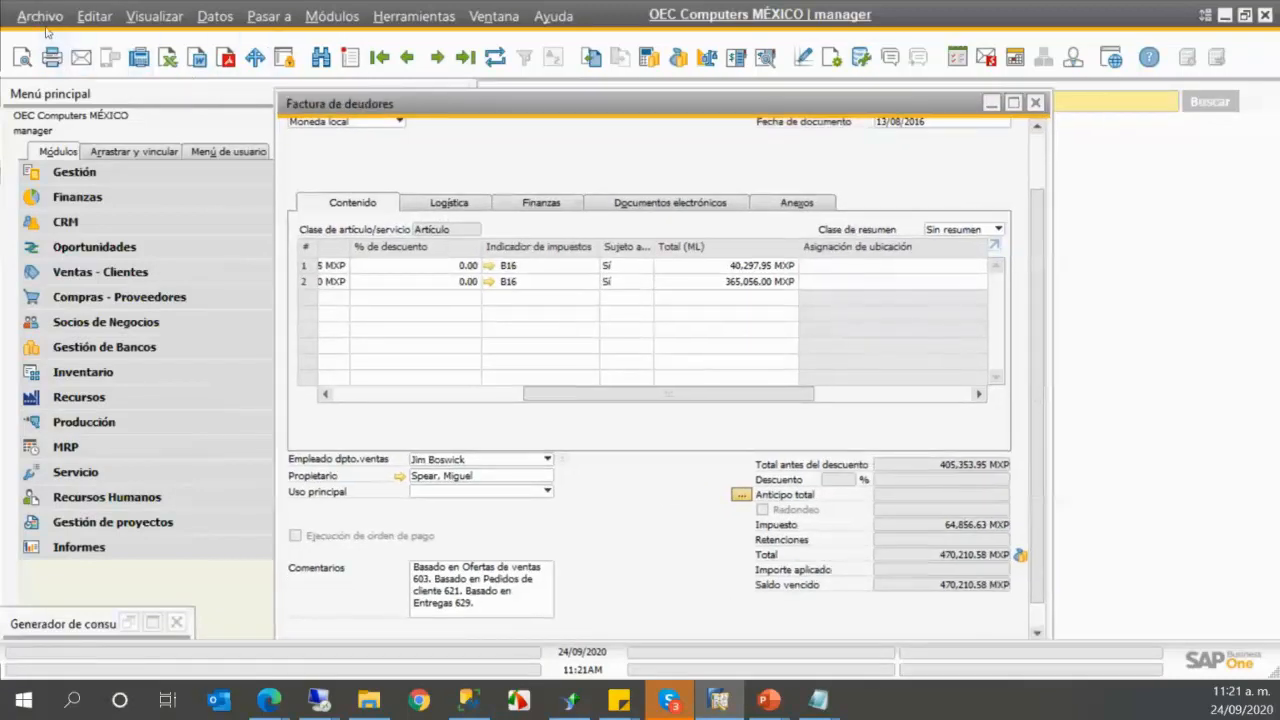
left_click(40, 20)
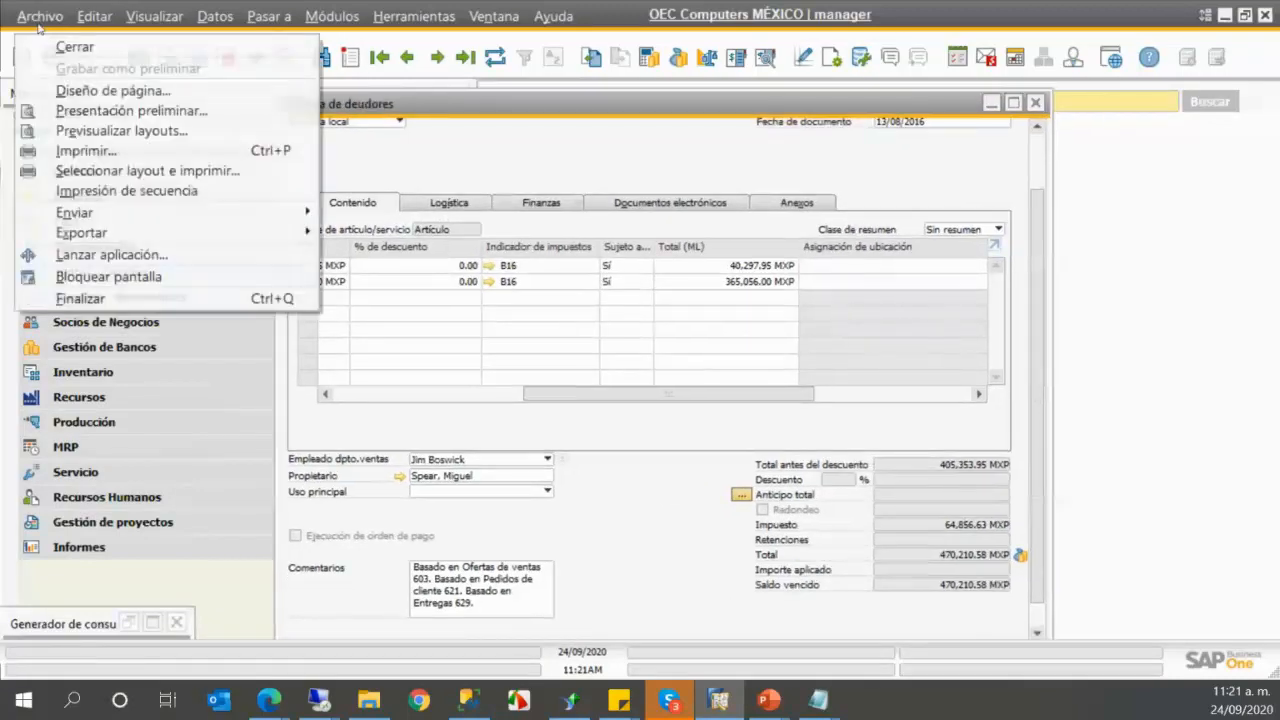
left_click(116, 131)
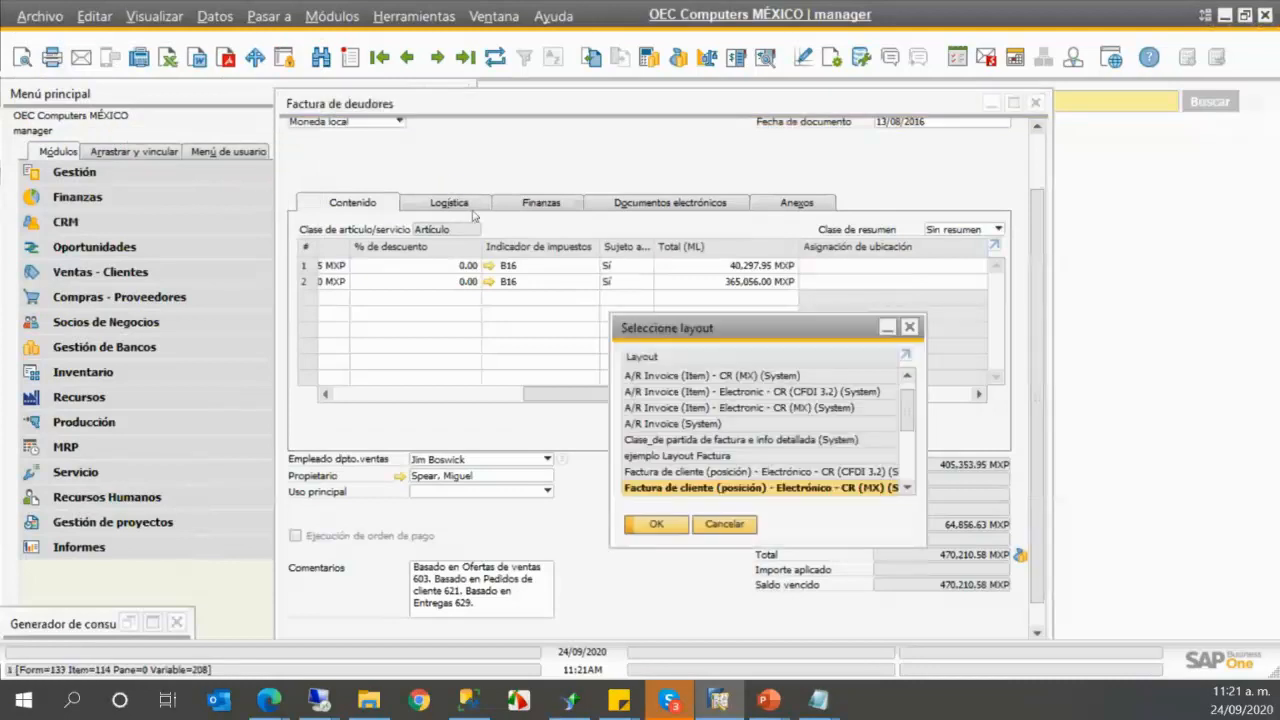
scroll(710, 440, "down", 1)
scroll(712, 441, "down", 2)
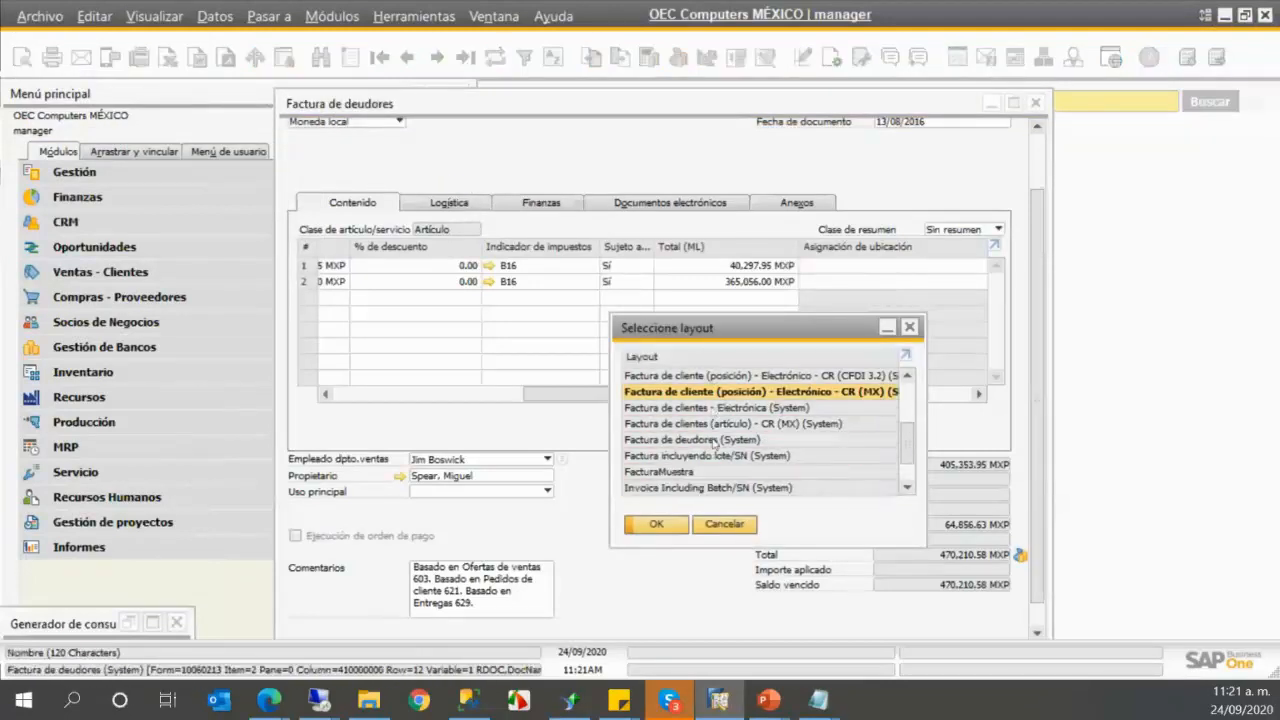
double_click(660, 472)
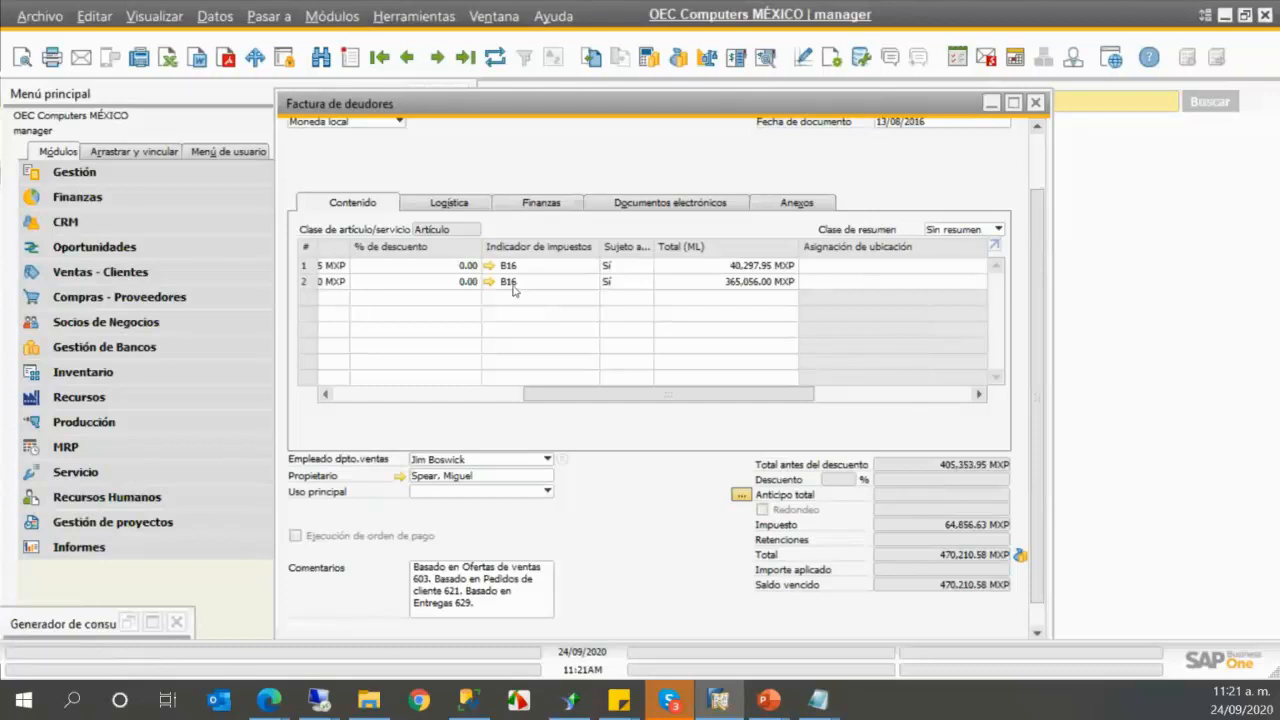
left_click(157, 624)
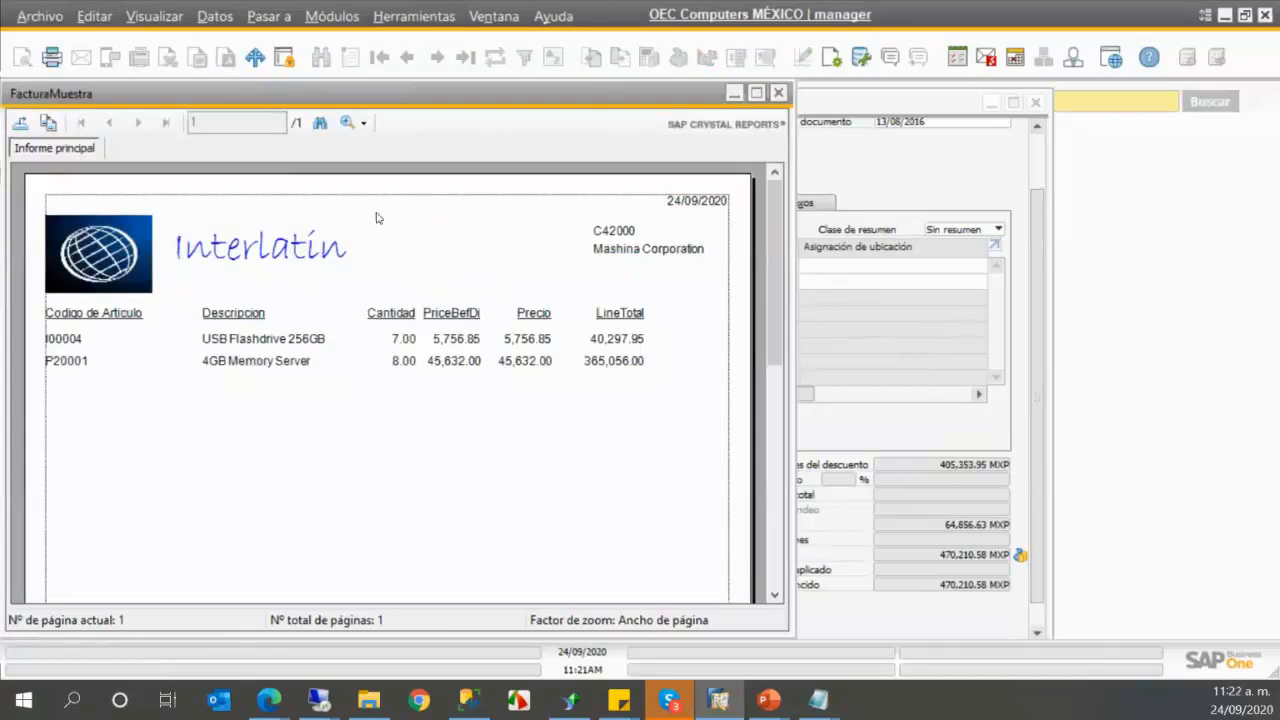
- Compare the FacturaMuestra preview's item lines and subtotal with the open customer invoice
left_click(833, 107)
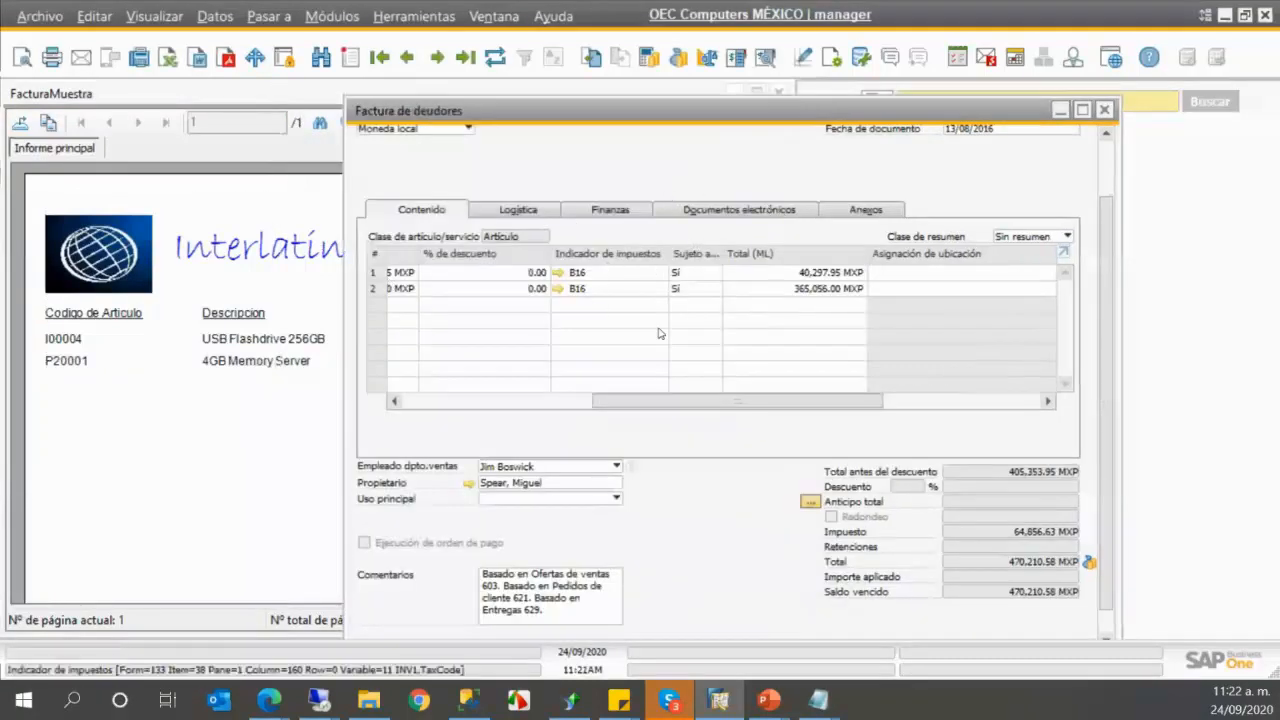
left_click(187, 417)
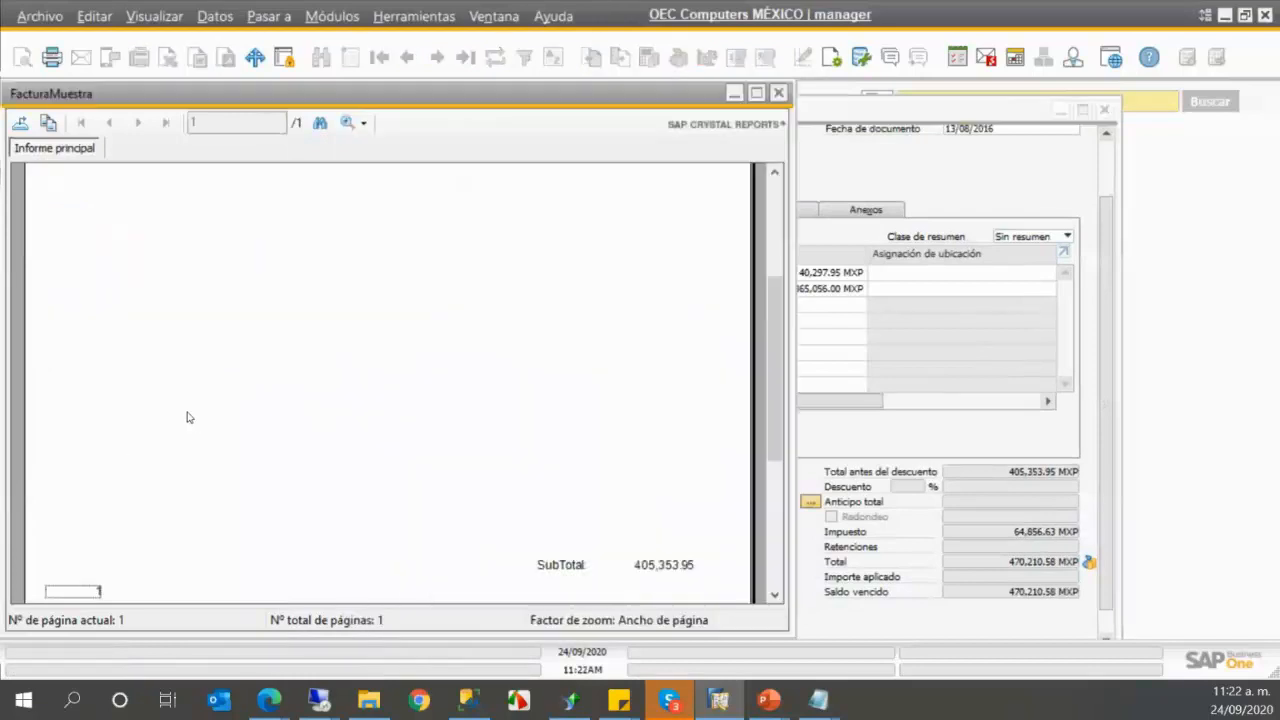
left_click_drag(770, 296, 775, 198)
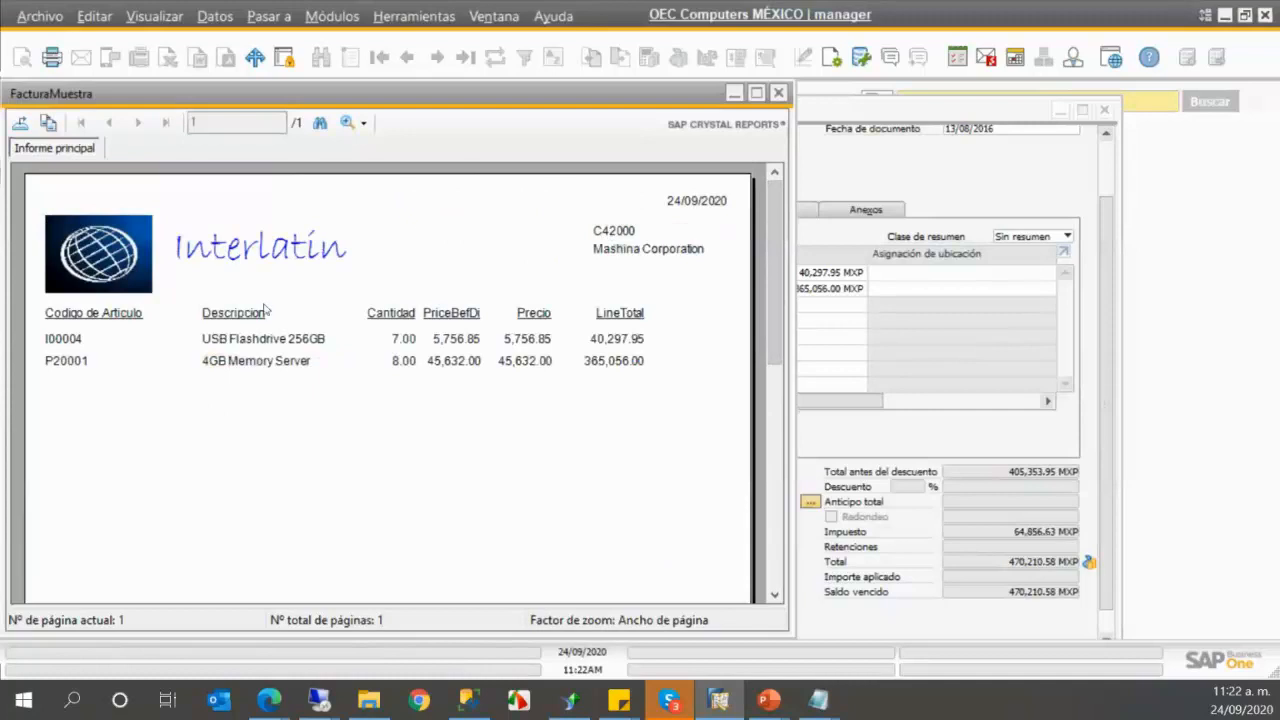
left_click_drag(769, 240, 771, 388)
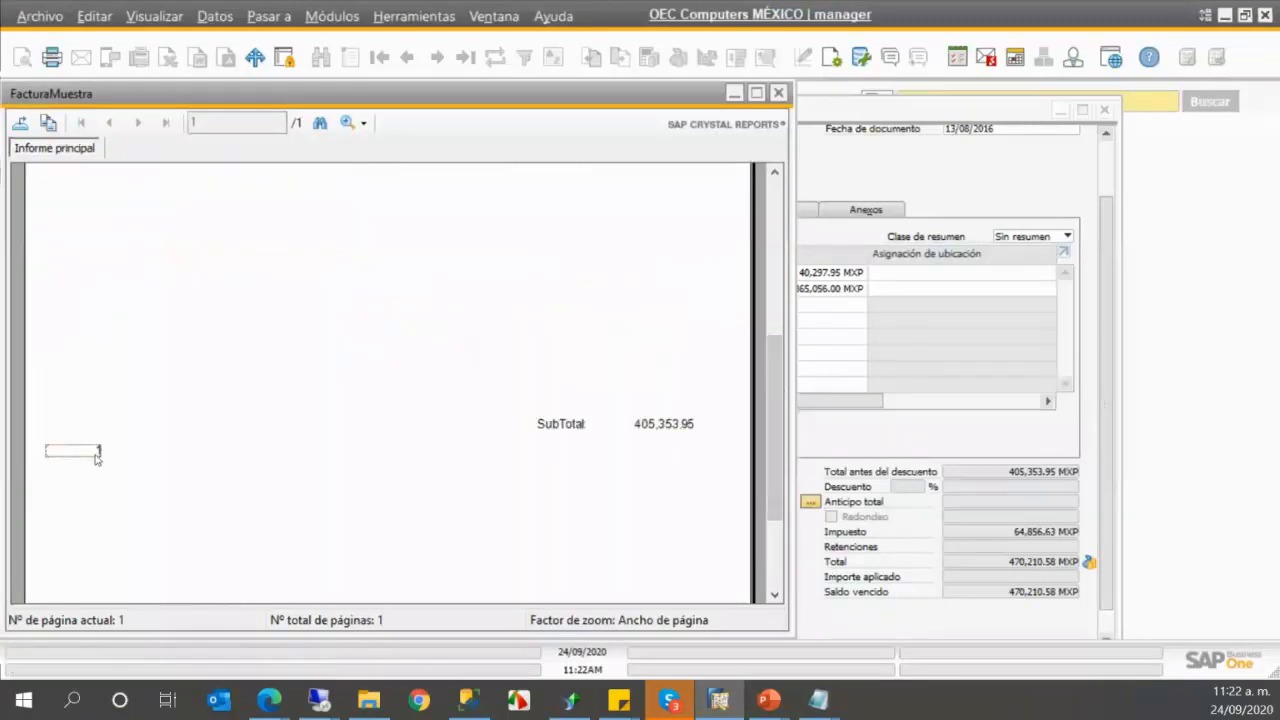
scroll(697, 427, "up", 5)
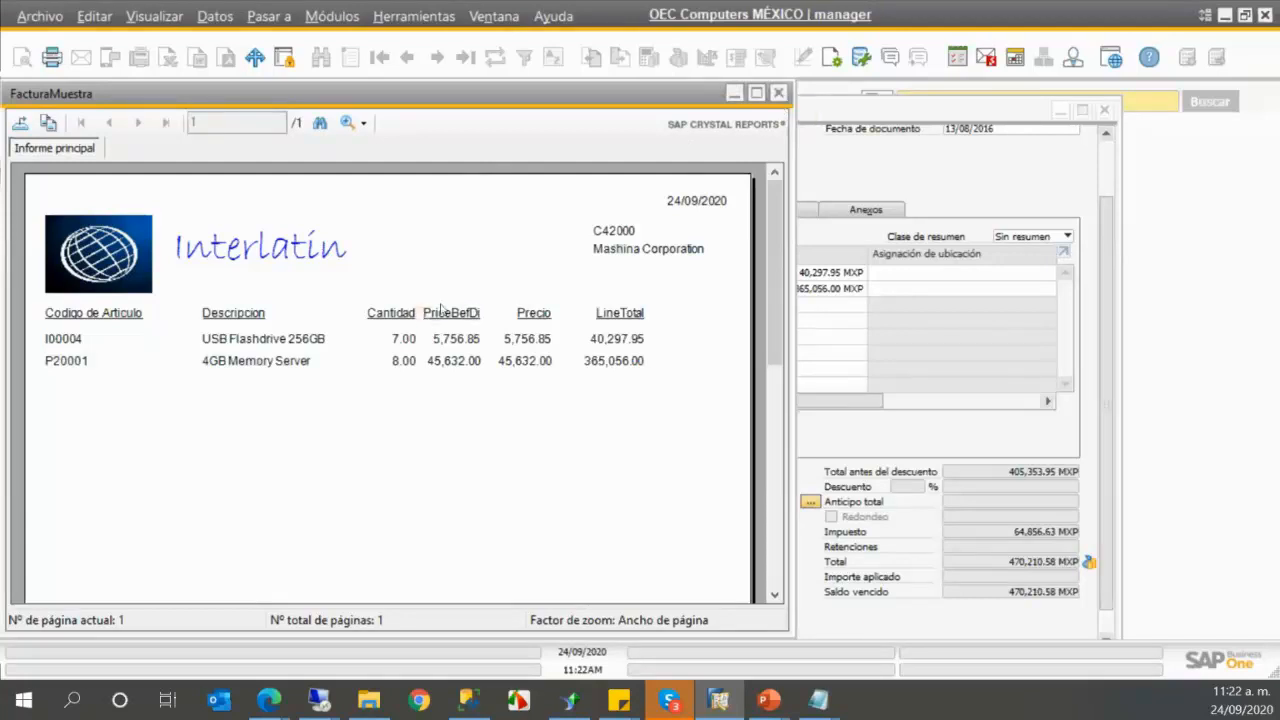
- Switch to the PowerPoint slide show and view the slide Creación de informe a la medida Layout (Consulta)
mouse_move(768, 700)
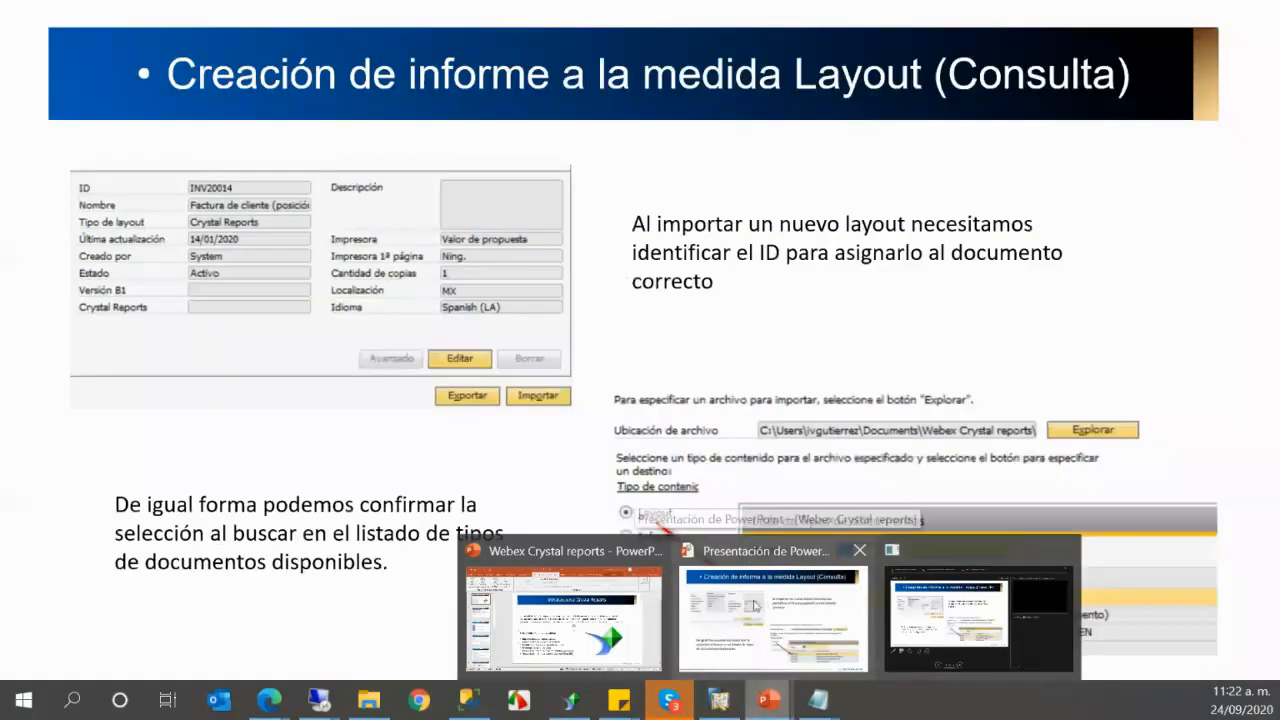
left_click(779, 610)
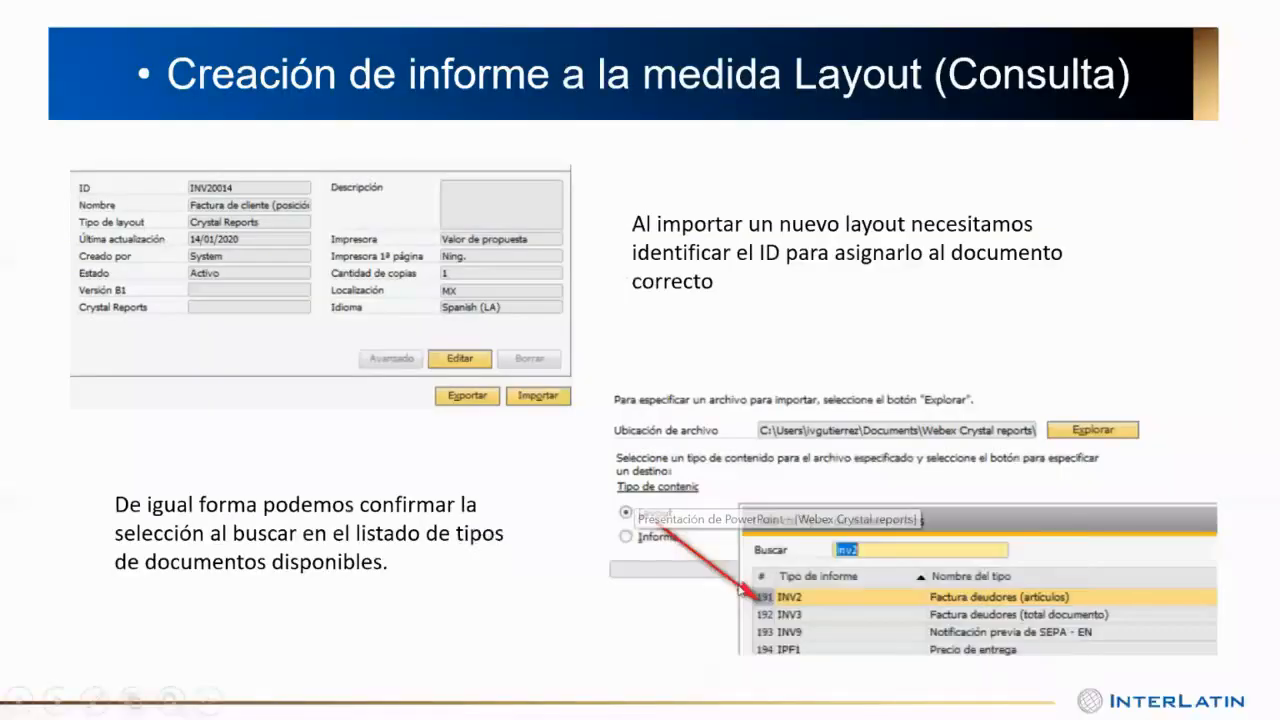
left_click(55, 700)
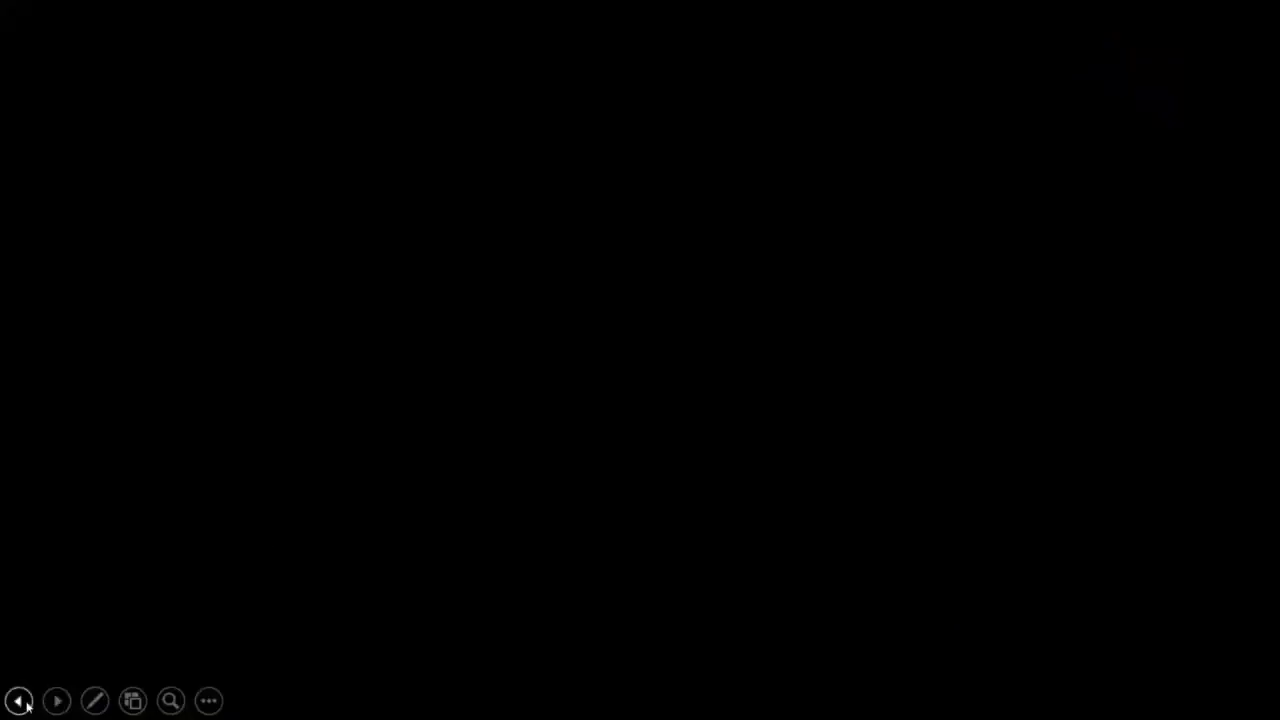
left_click(17, 700)
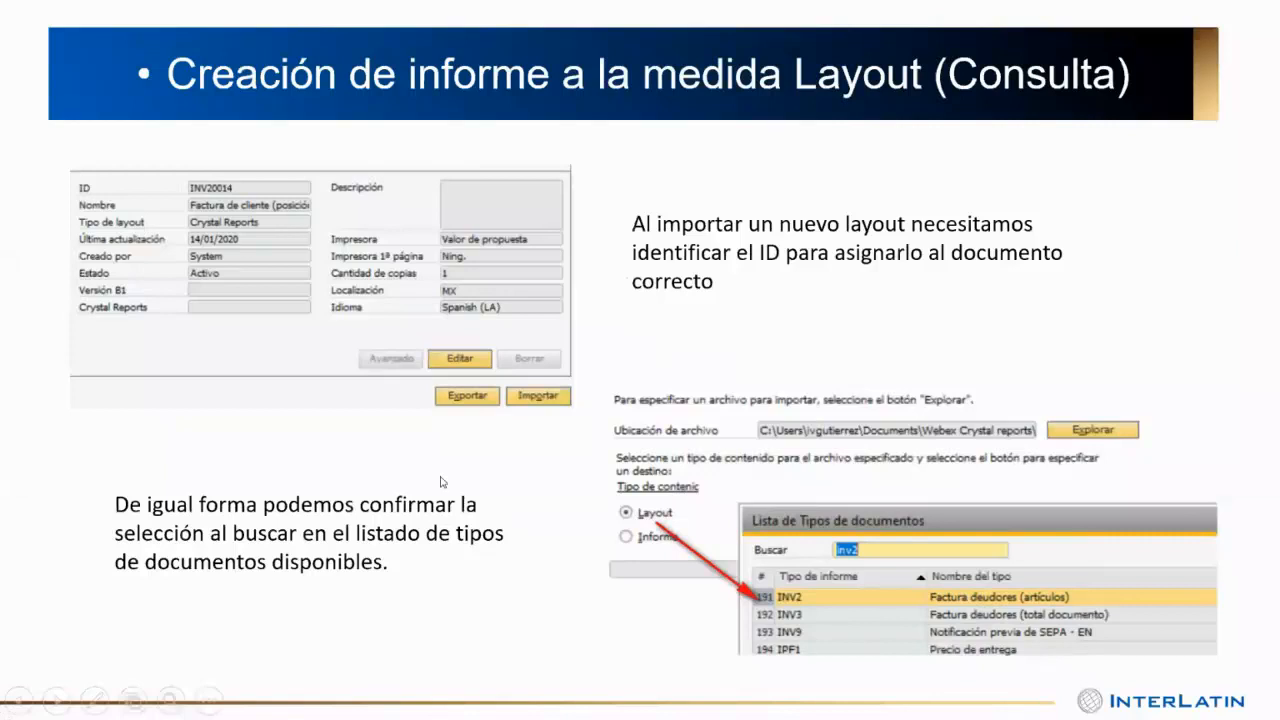
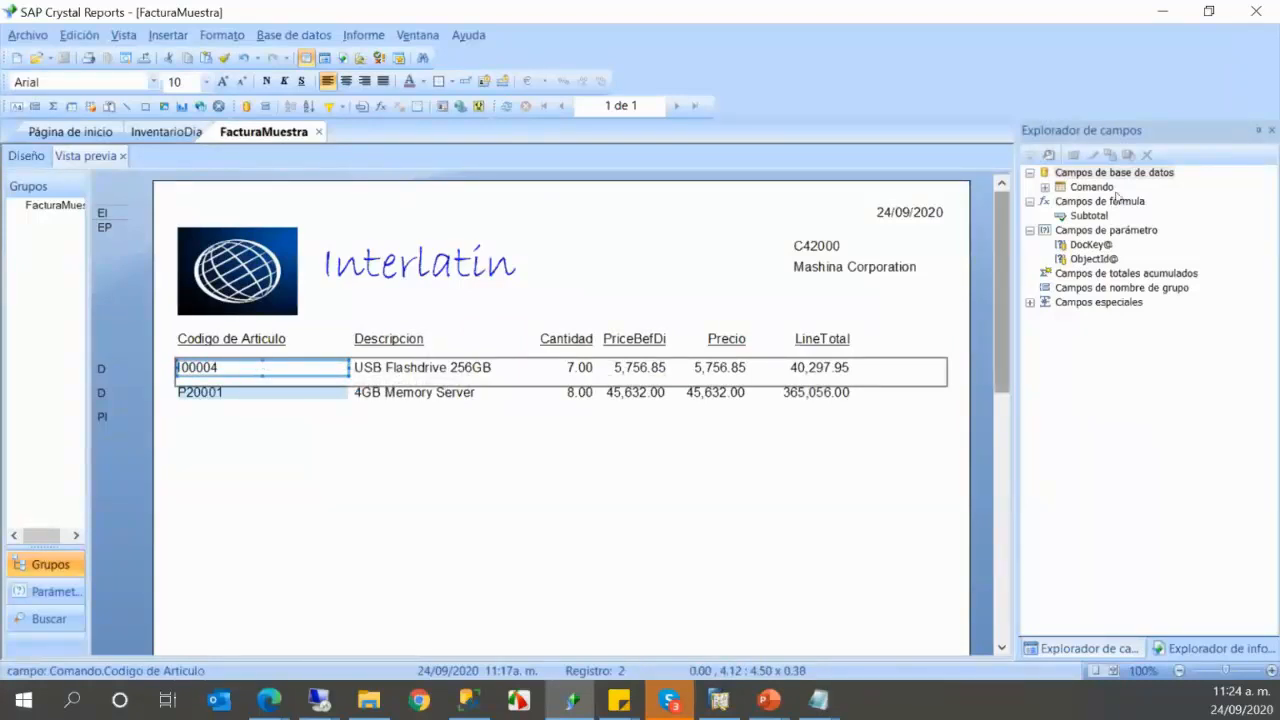
- Expand the Comando query in the report's field explorer to review its available fields
left_click(1046, 187)
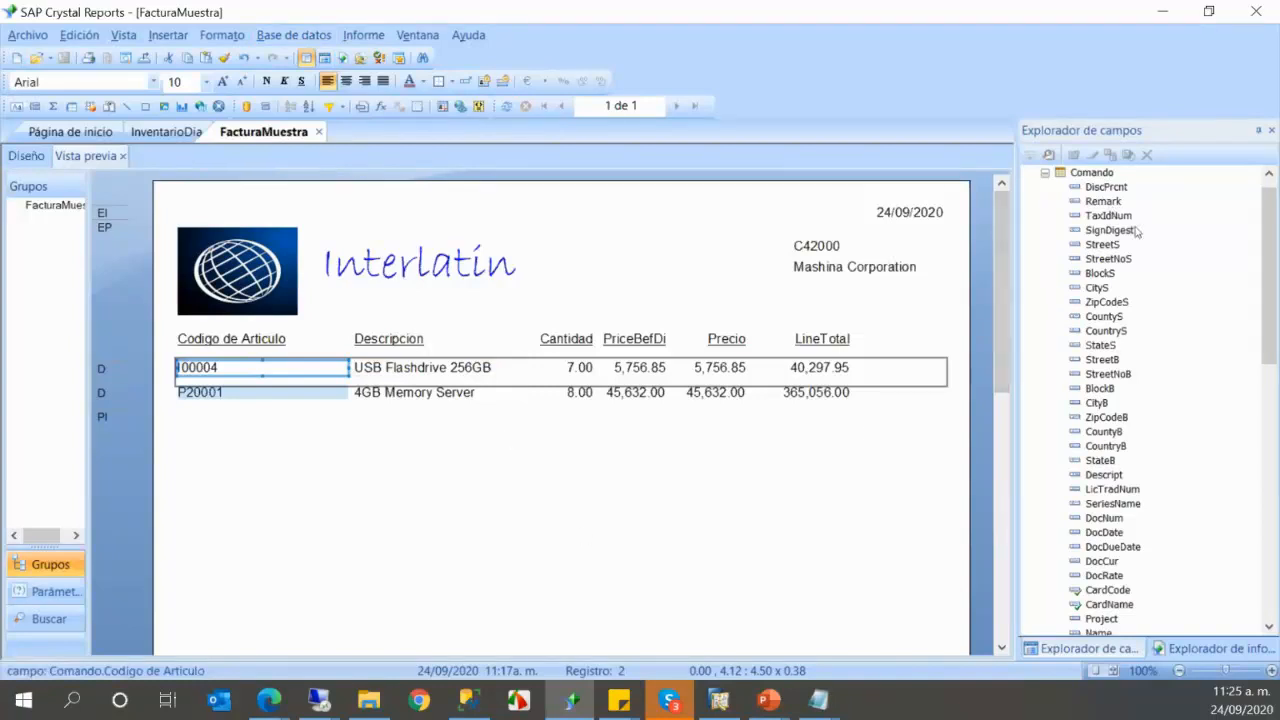
- Switch to SAP Business One, close the FacturaMuestra preview, and review the item lines of the open customer invoice
left_click(718, 700)
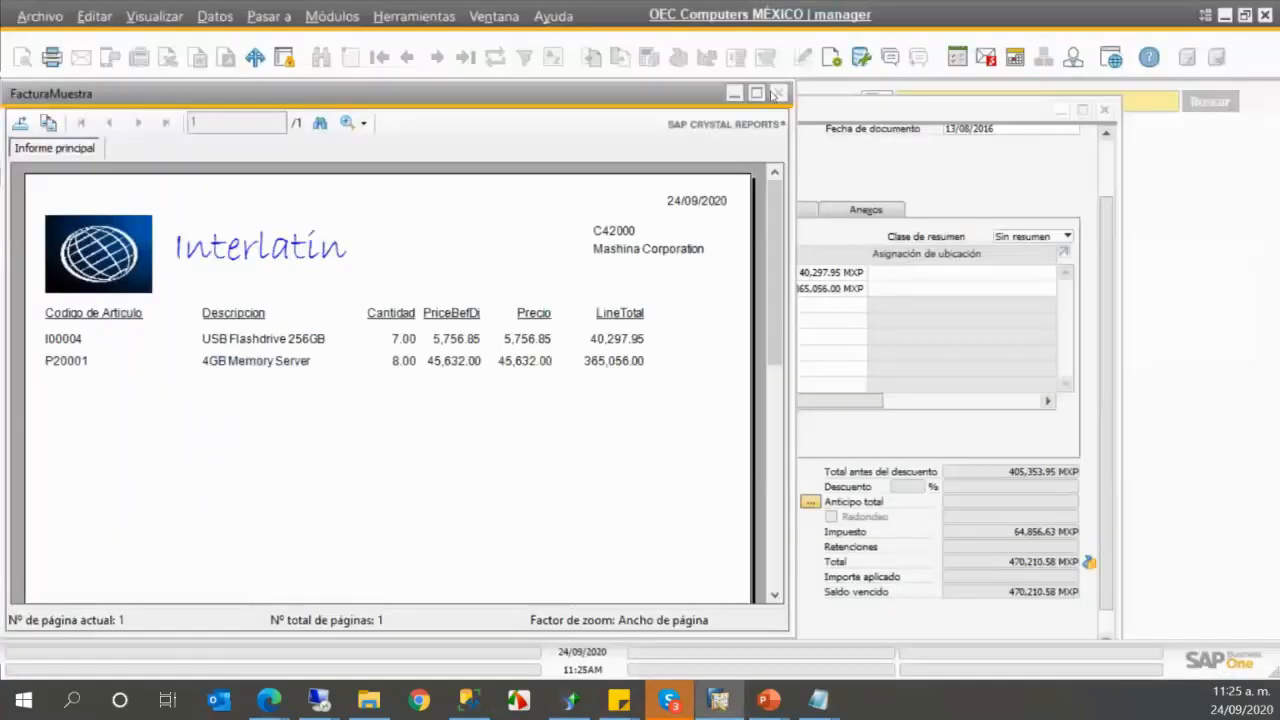
left_click(780, 102)
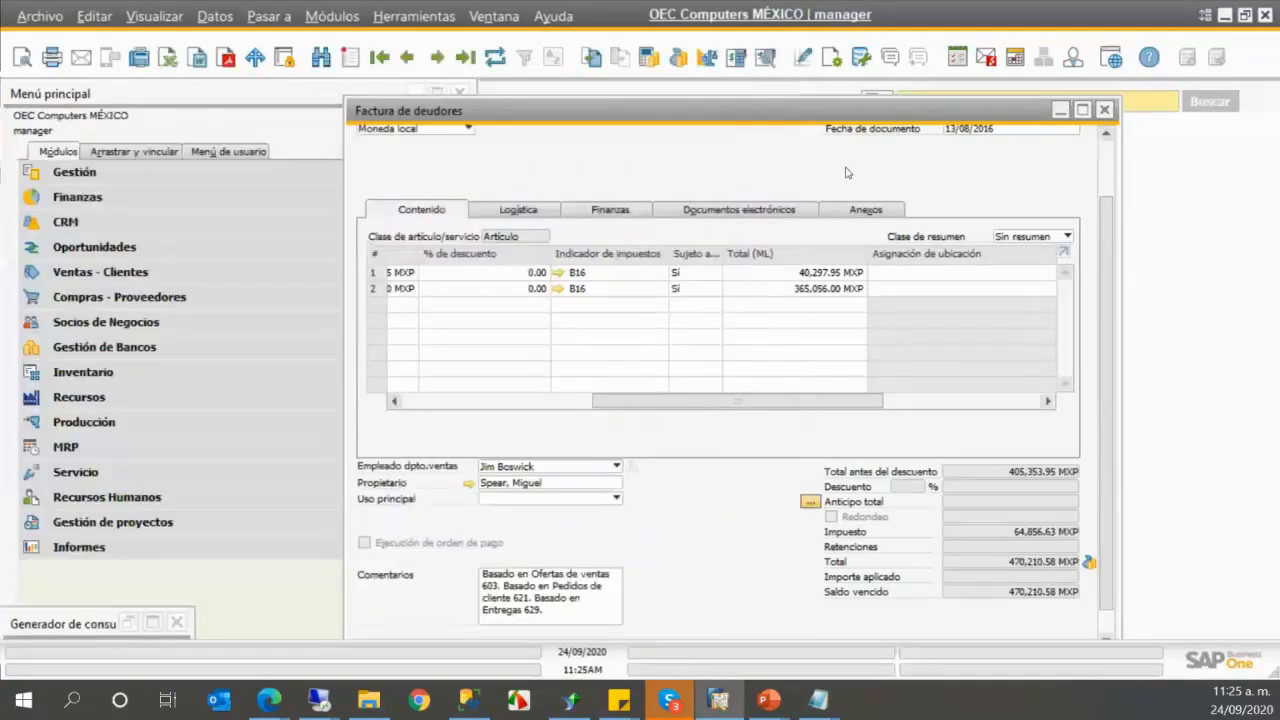
left_click(447, 402)
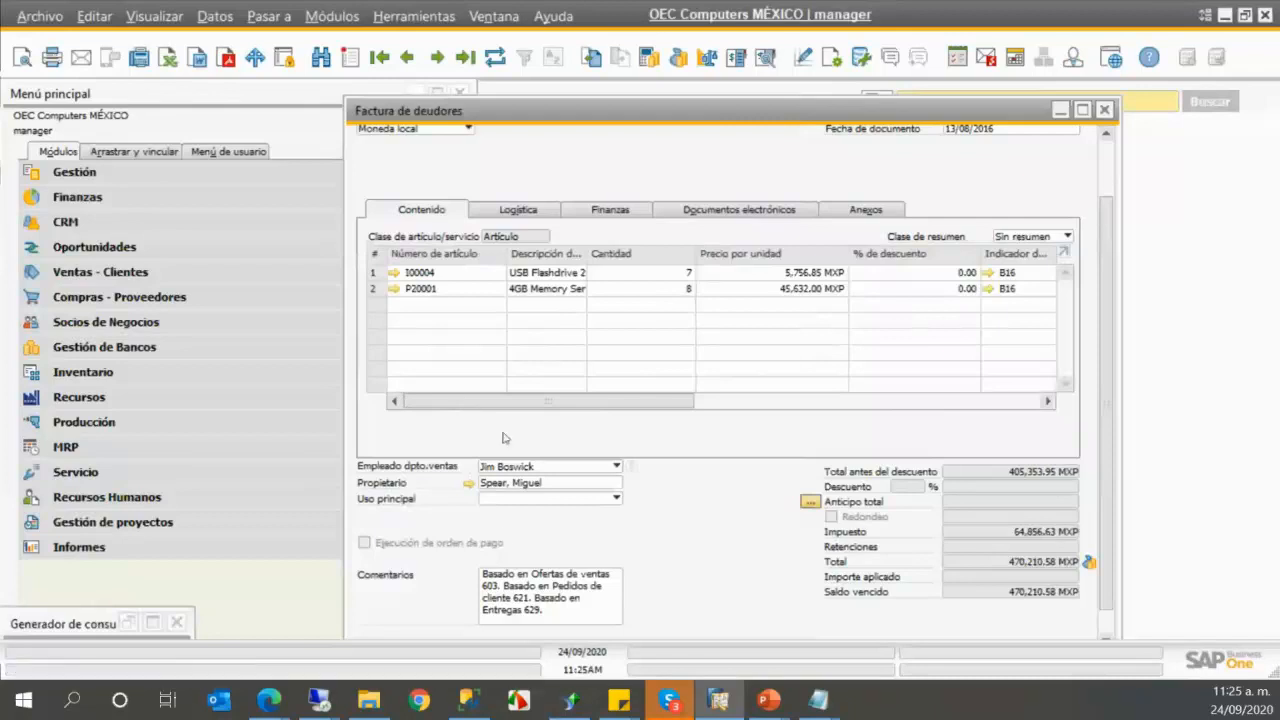
mouse_move(478, 401)
left_mouse_down()
mouse_move(547, 419)
mouse_move(640, 414)
mouse_move(472, 396)
left_mouse_up()
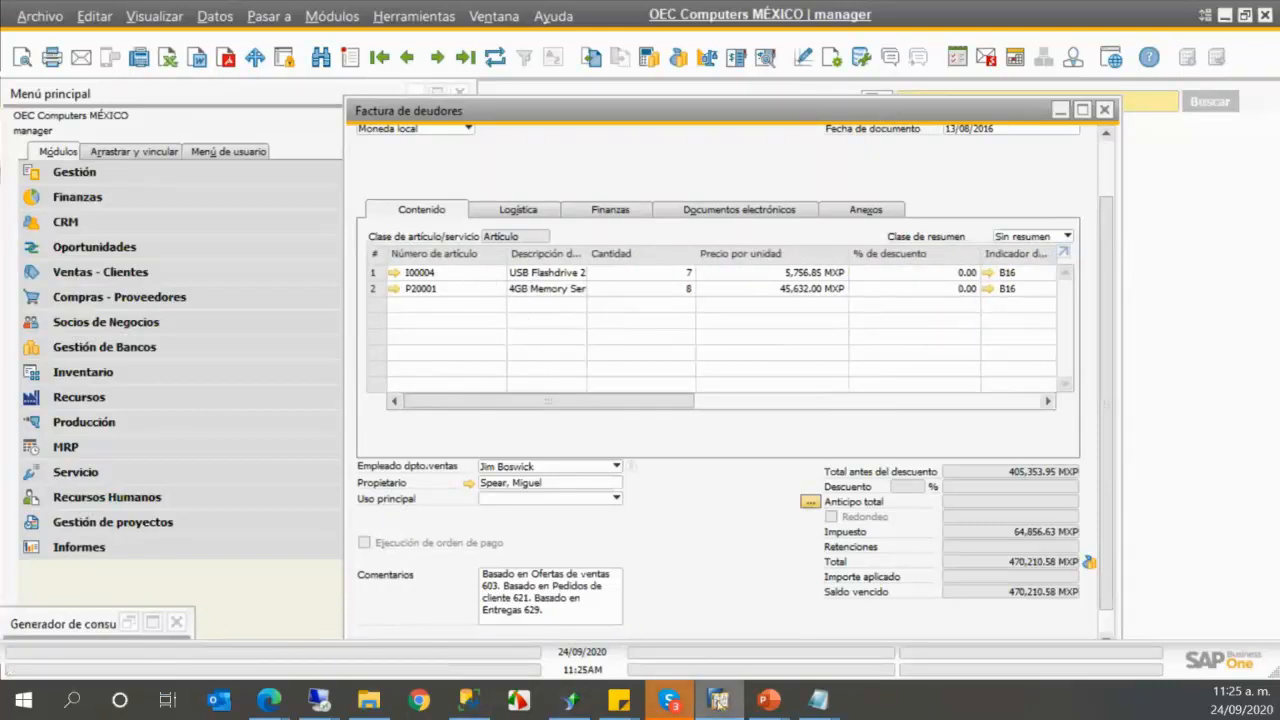
- Switch to Crystal Reports and open the report's Comando SQL query for editing from the database wizard
left_click(580, 704)
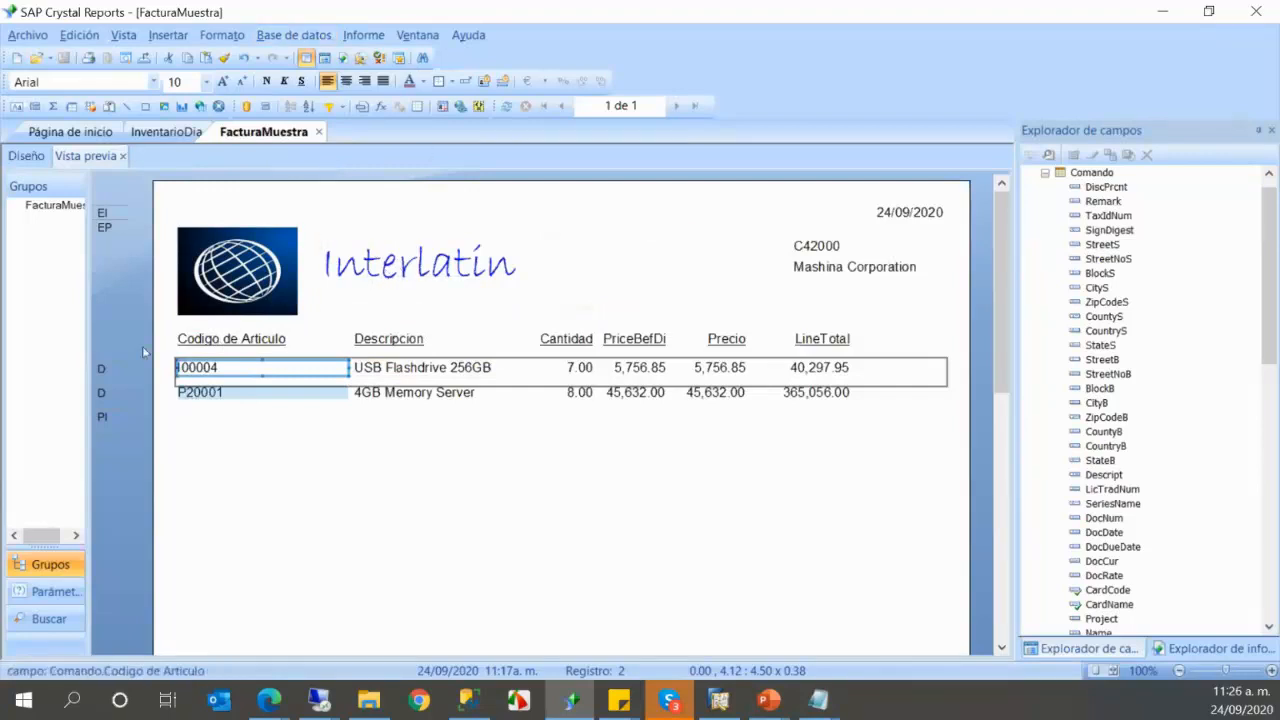
left_click(287, 36)
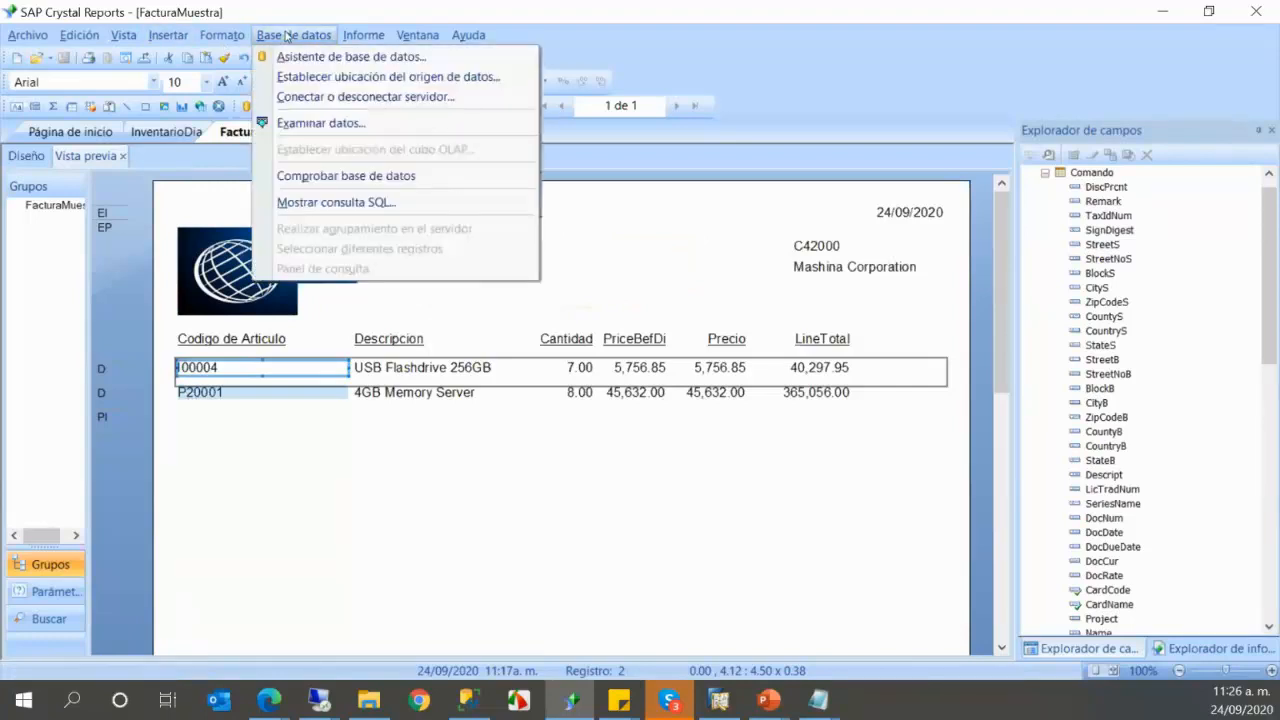
left_click(355, 58)
right_click(752, 158)
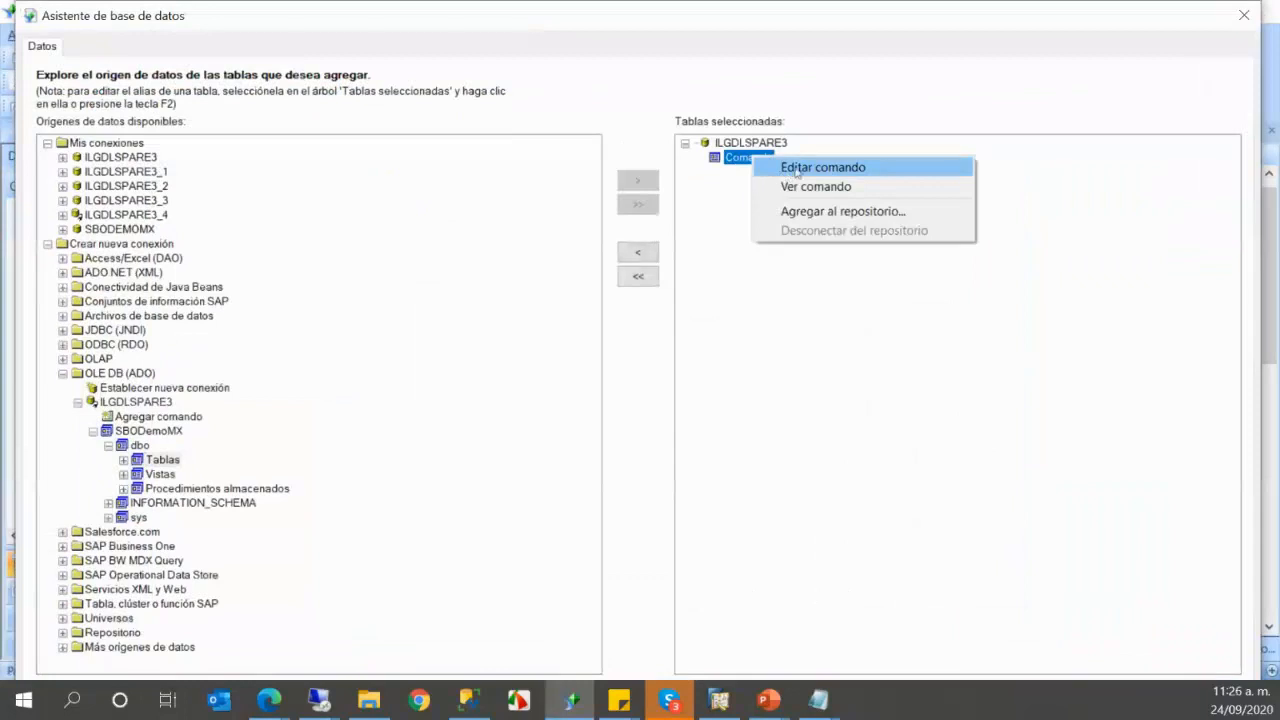
left_click(820, 168)
- Examine the Comando query's field list, table joins and ObjectId@ and DocKey@ conditions, and close the query and database wizard without changes
scroll(580, 358, "down", 10)
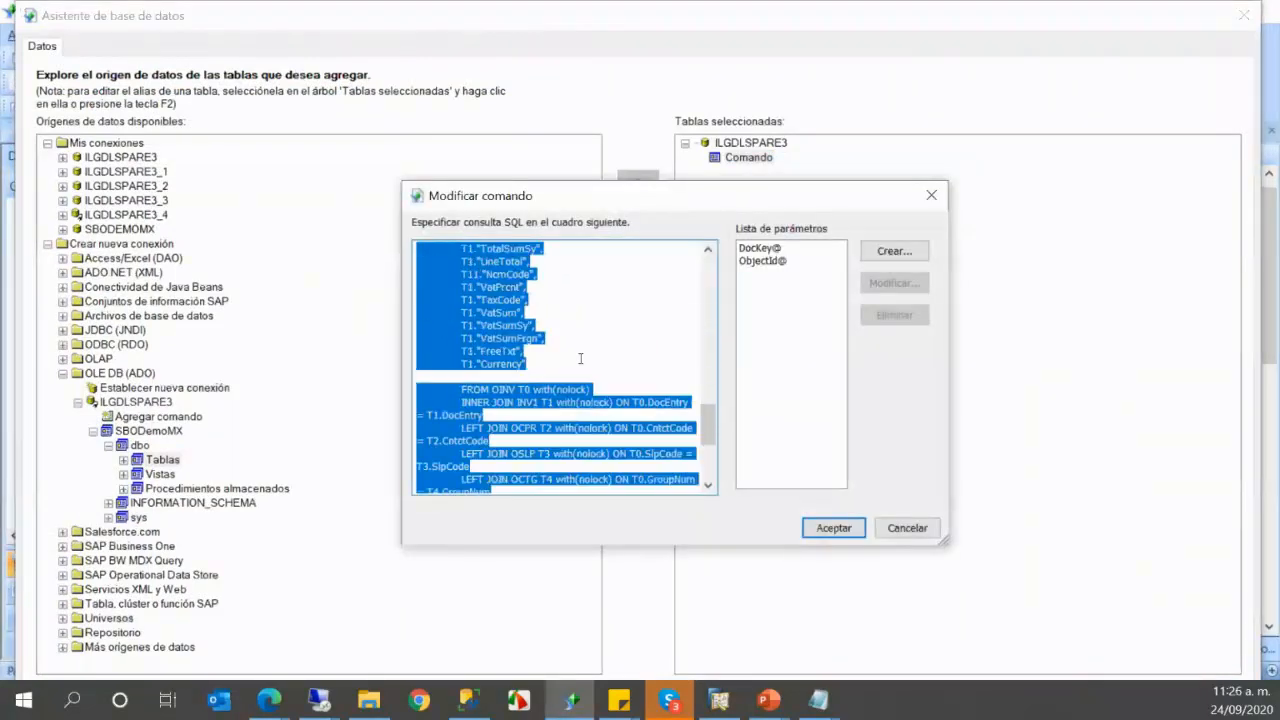
left_click(579, 340)
left_click_drag(646, 391, 428, 256)
left_click(656, 390)
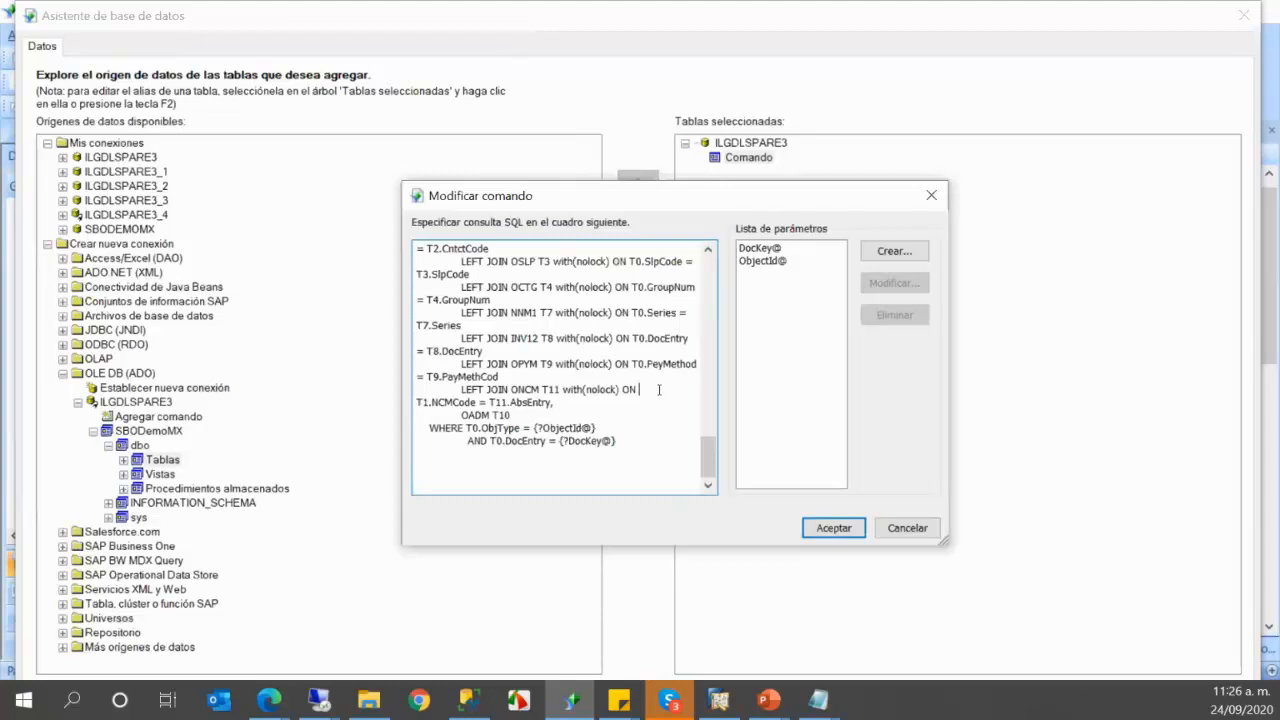
left_click_drag(652, 440, 488, 290)
left_click(503, 299)
scroll(565, 334, "up", 7)
scroll(570, 400, "down", 3)
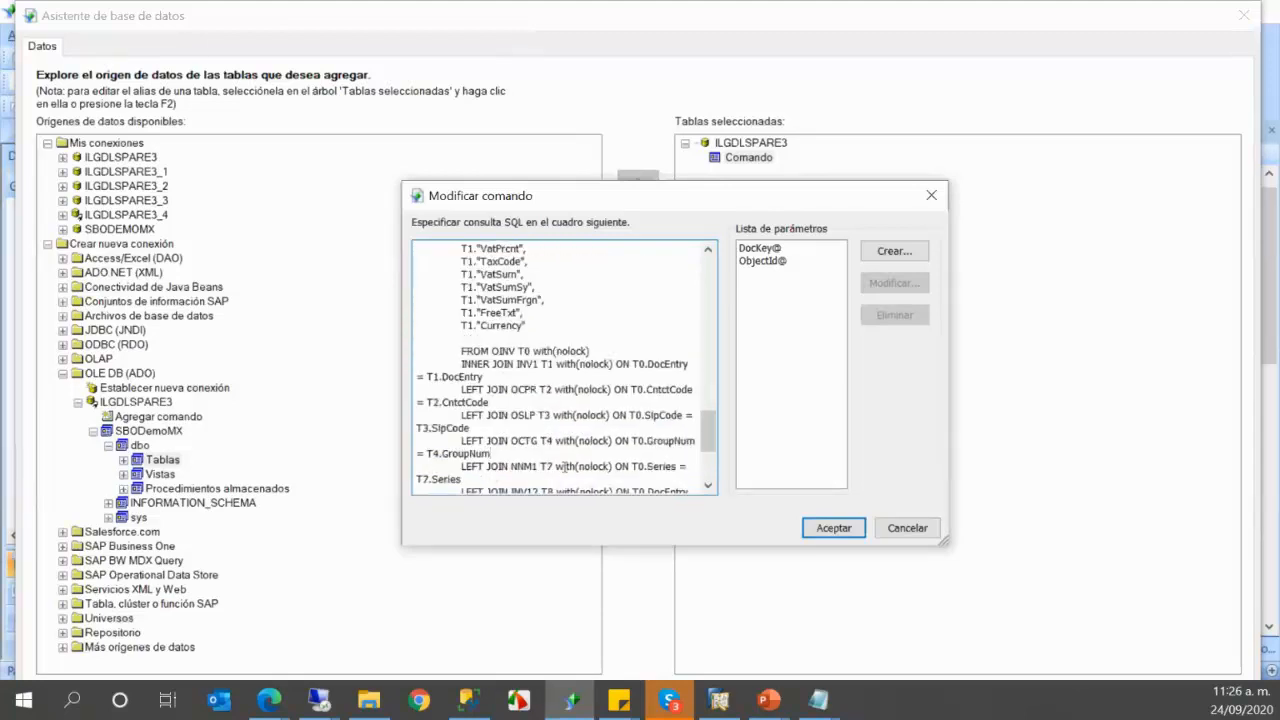
scroll(595, 422, "up", 1)
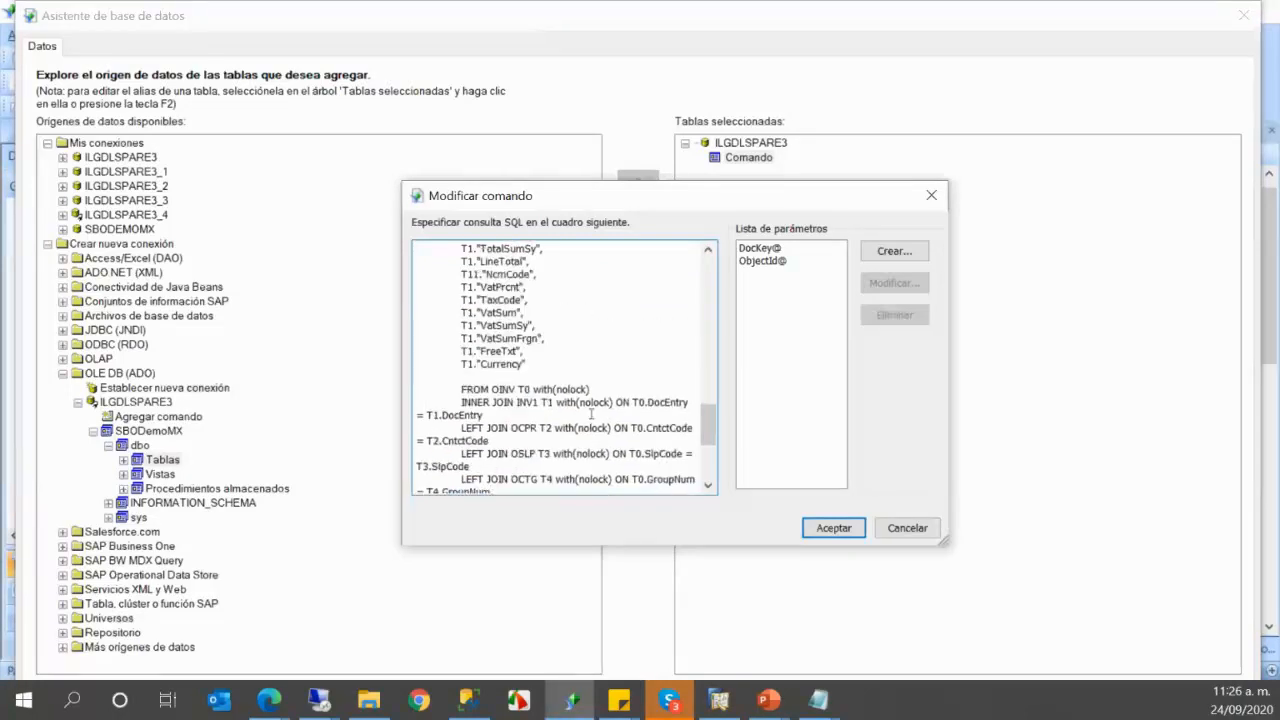
left_click(531, 364)
left_click(932, 200)
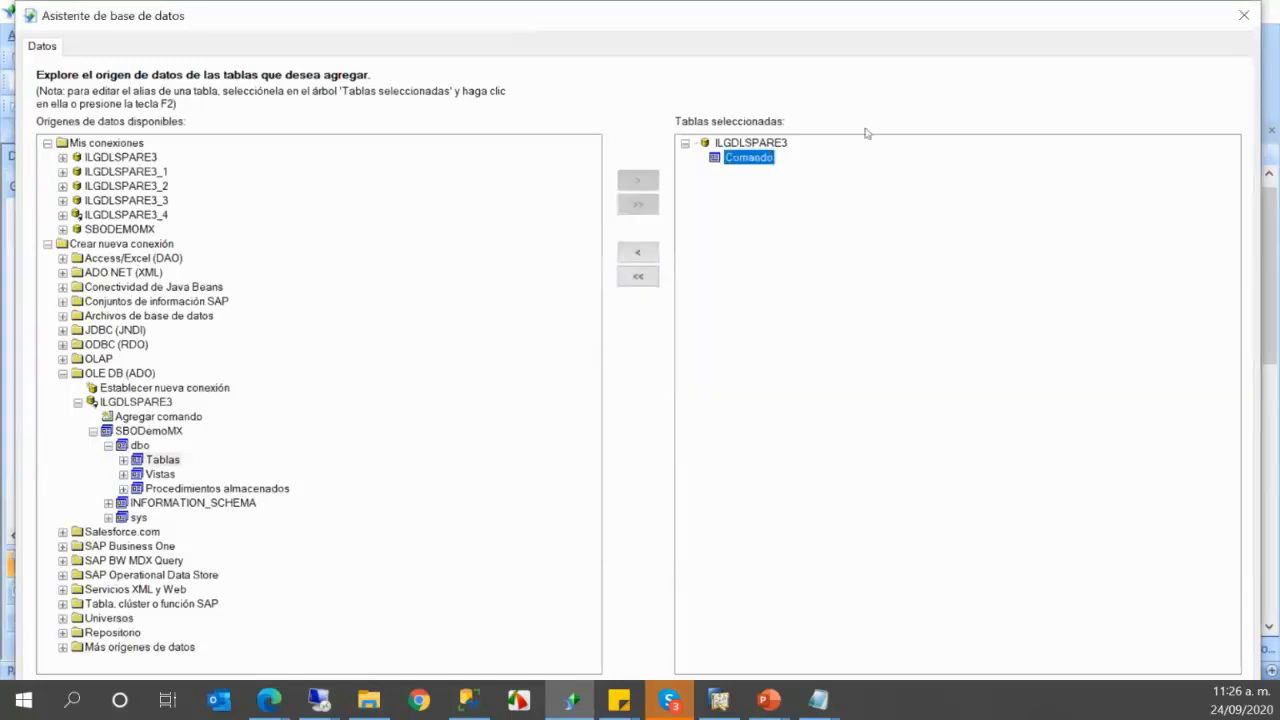
left_click(1244, 17)
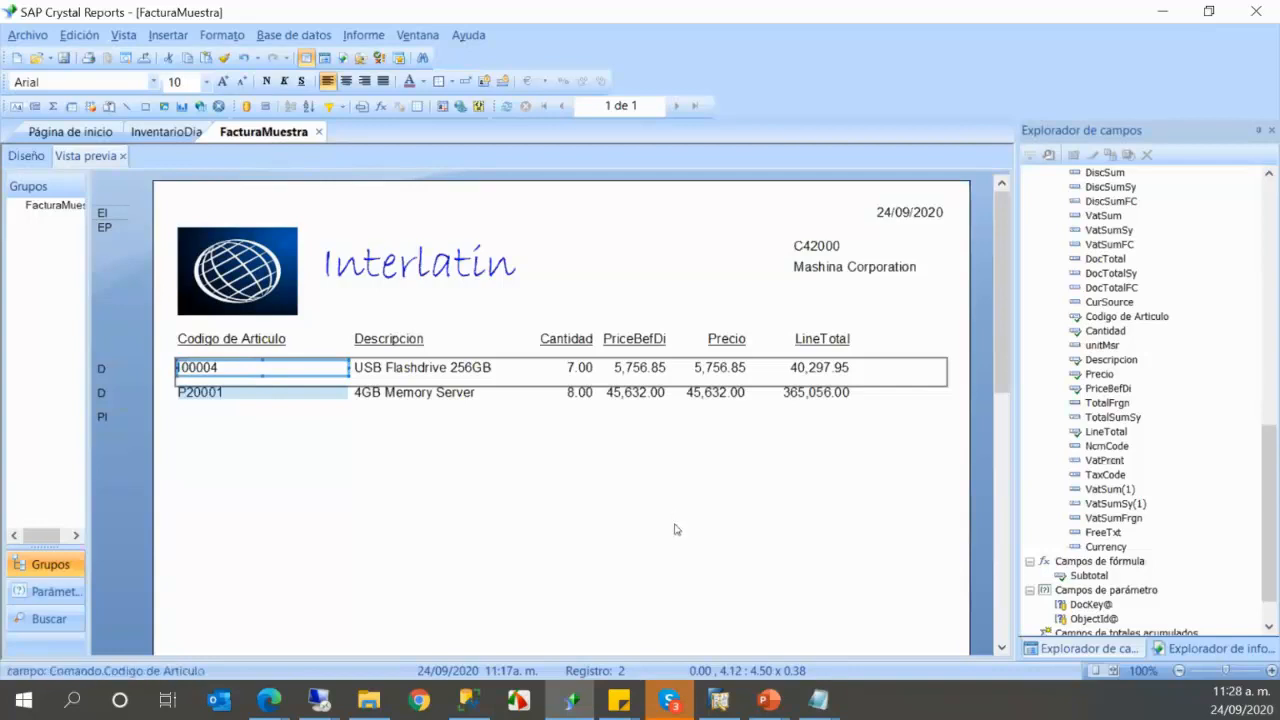
mouse_move(719, 700)
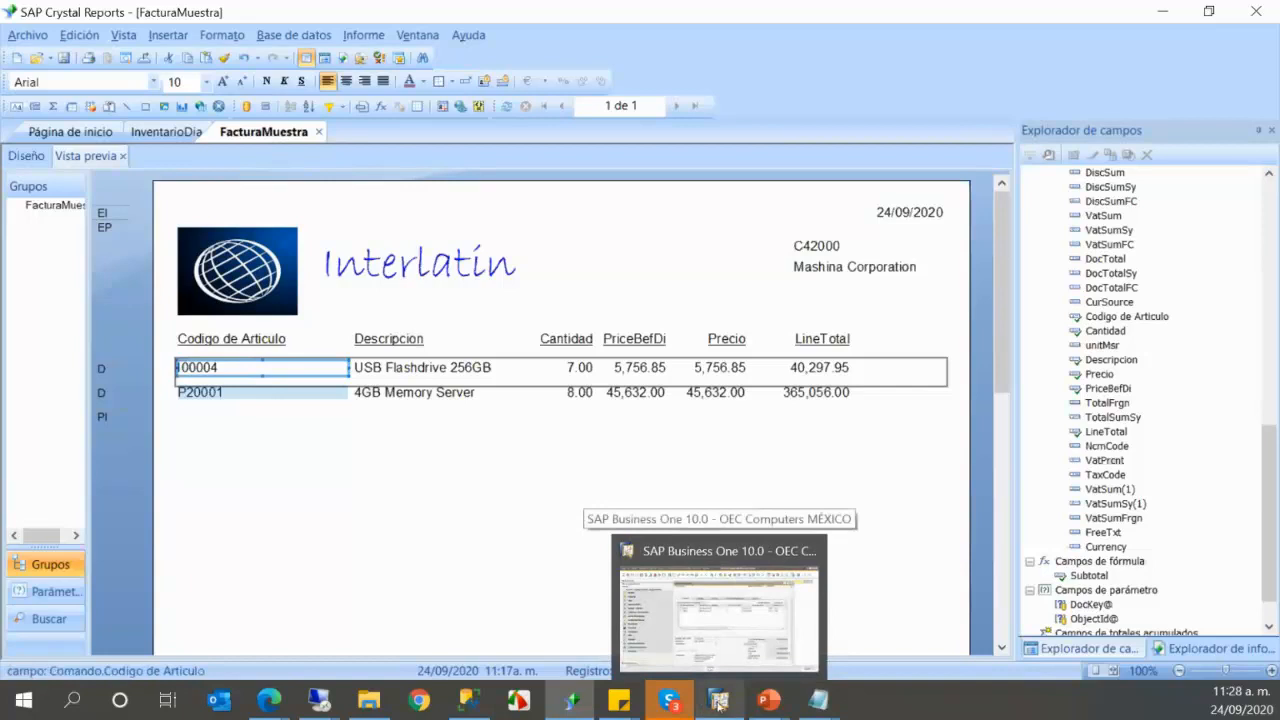
right_click(719, 700)
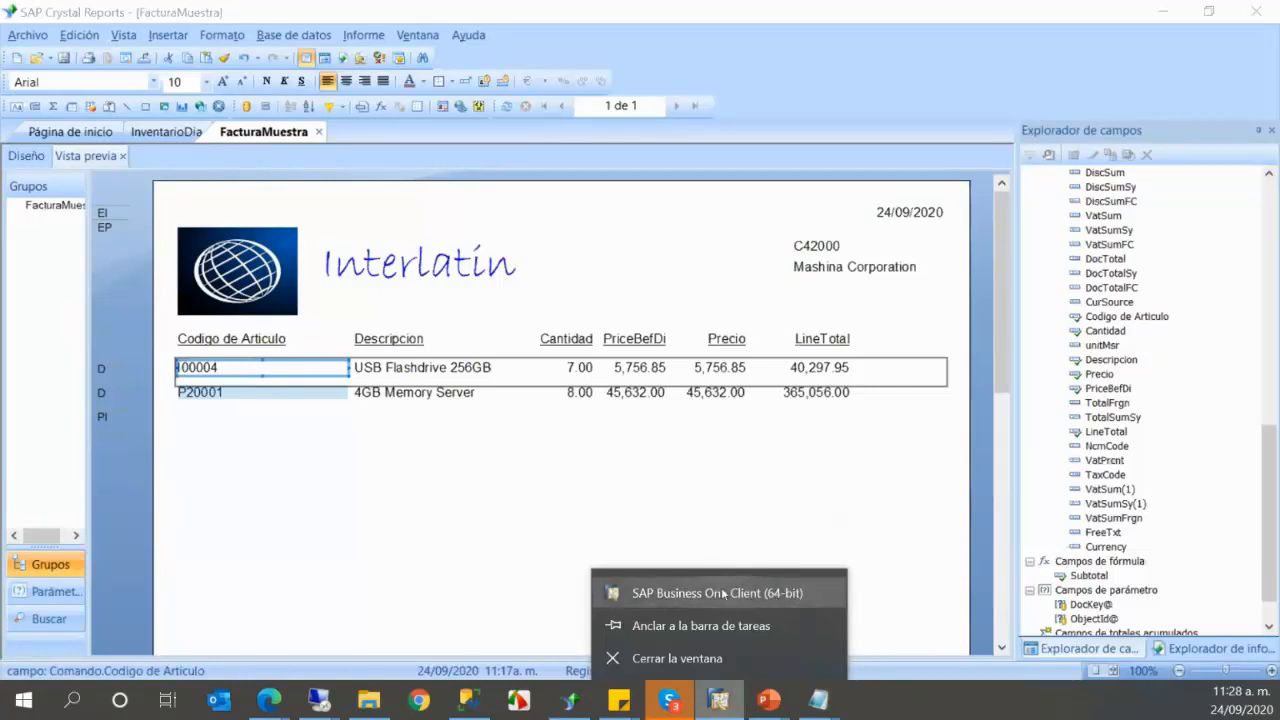
left_click(517, 432)
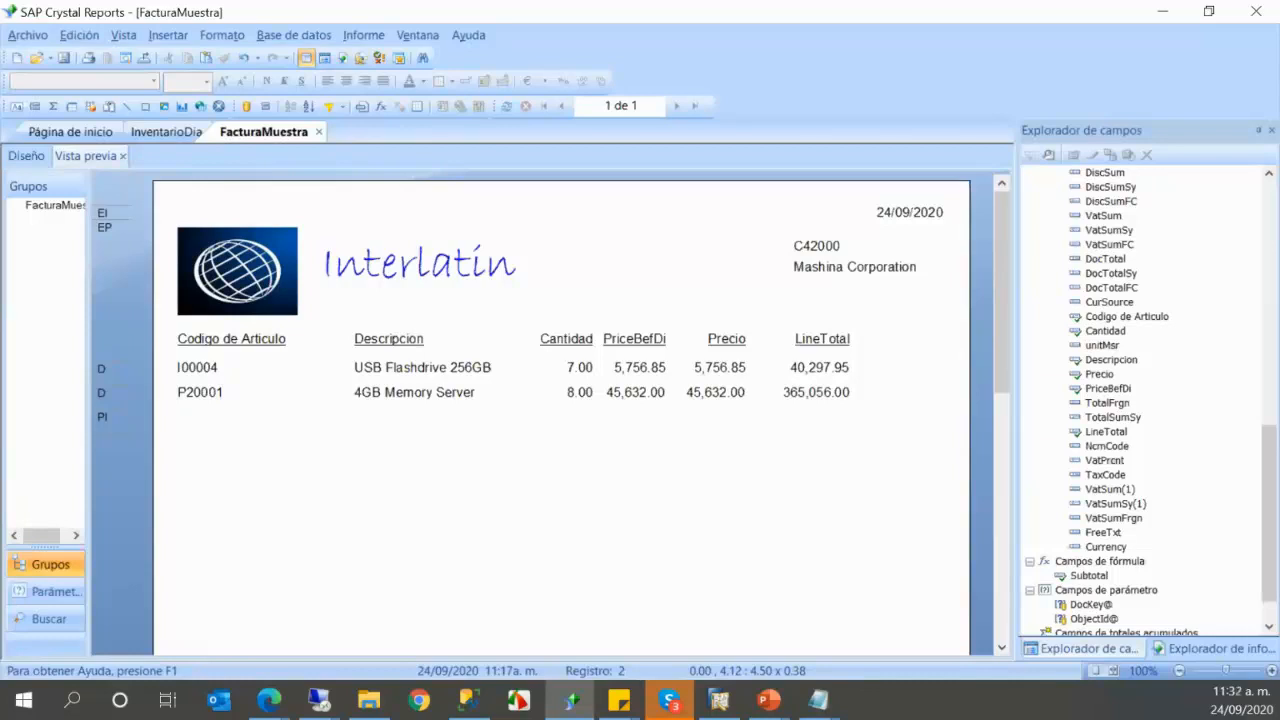
left_click(269, 700)
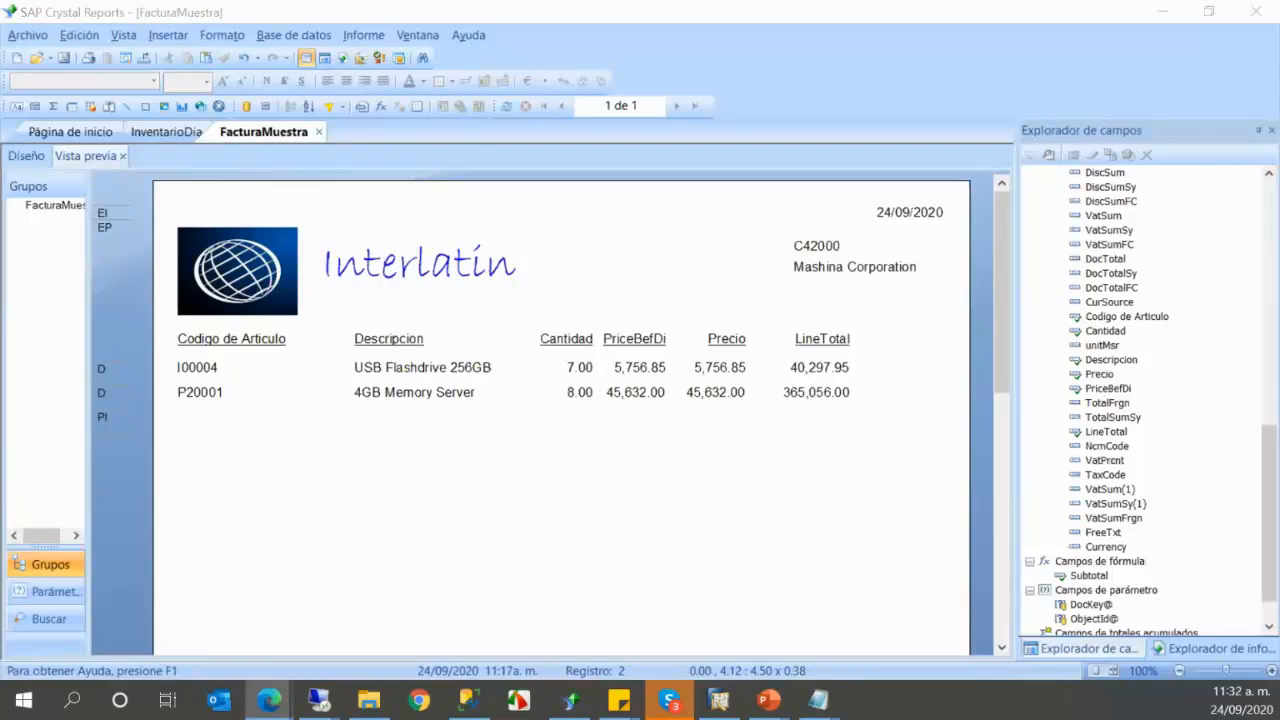